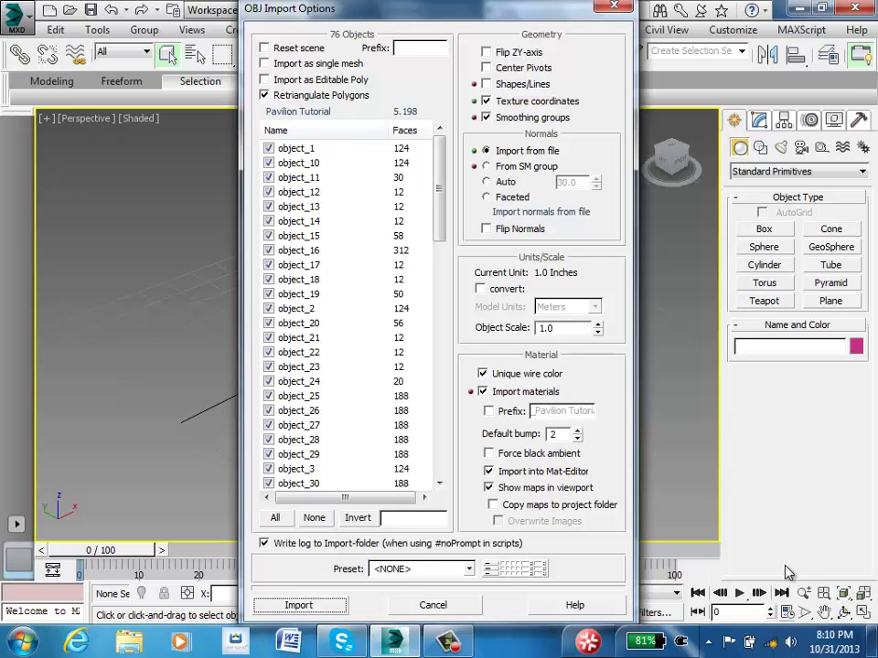
# Step: Import all objects of the Pavilion Tutorial OBJ model with the current import options and leave nothing selected
pyautogui.click(302, 606)
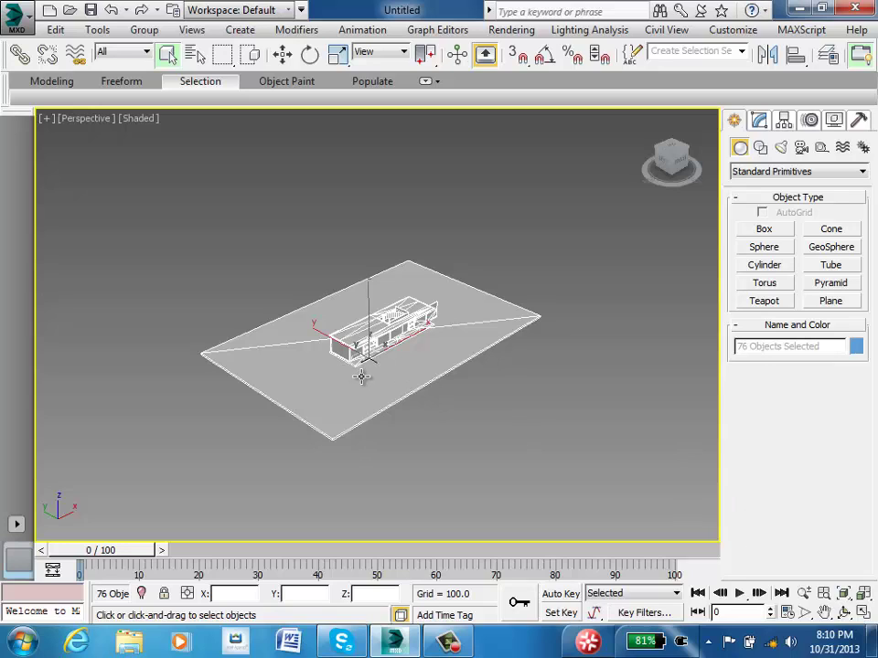
pyautogui.keyDown('alt'); pyautogui.moveTo(359, 372); pyautogui.dragTo(345, 340, button='middle'); pyautogui.keyUp('alt')
pyautogui.scroll(10, 354, 353)
pyautogui.scroll(-10, 344, 339)
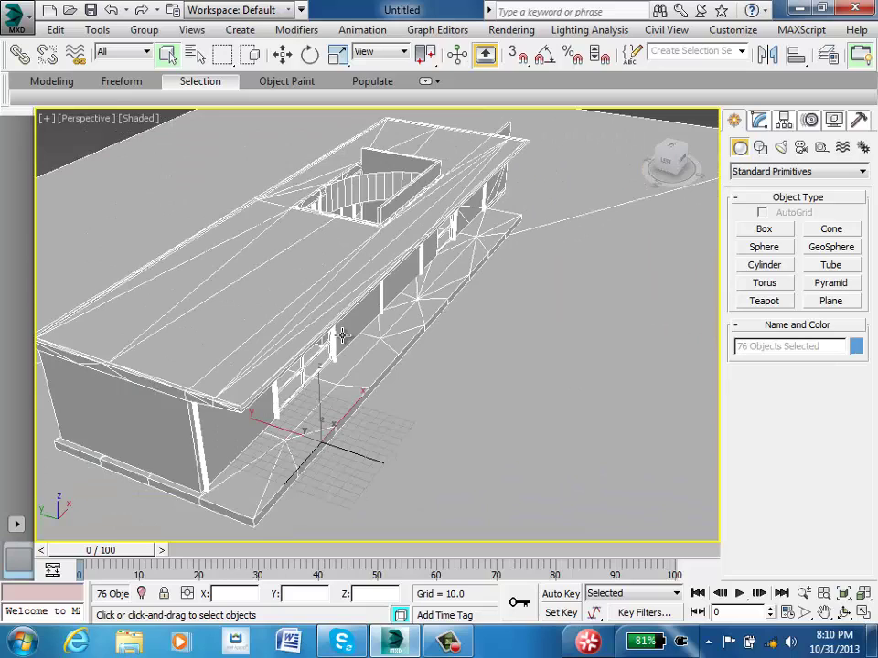
pyautogui.click(233, 289)
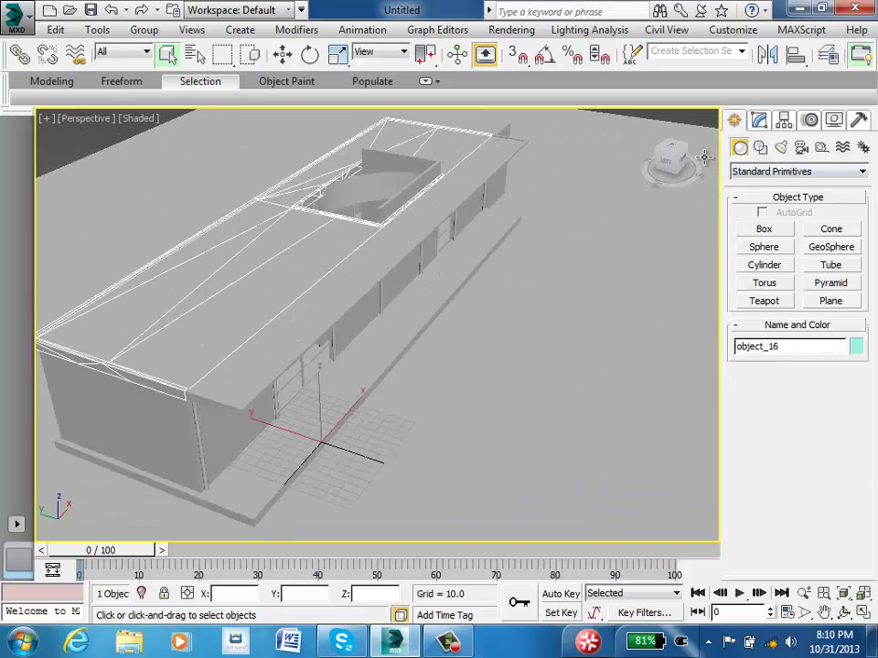
pyautogui.click(701, 128)
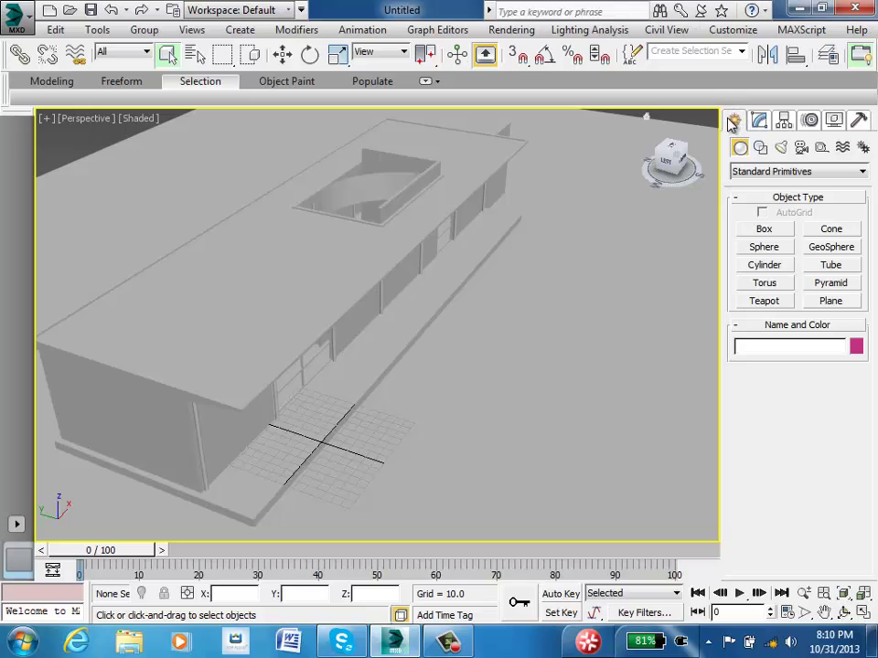
# Step: Switch light creation from Photometric to Standard lights and test-render the perspective view without any added lights
pyautogui.click(782, 149)
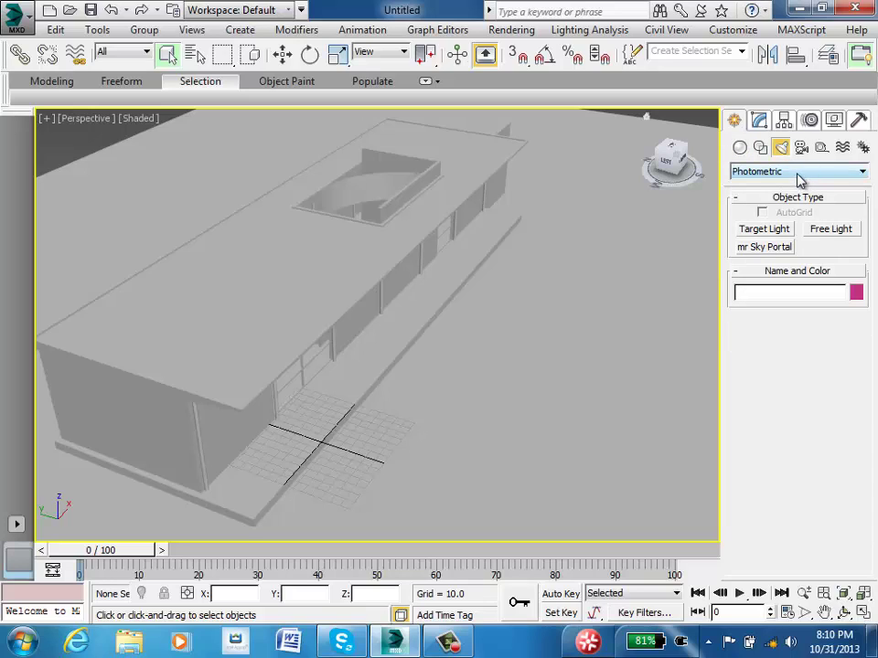
pyautogui.click(795, 173)
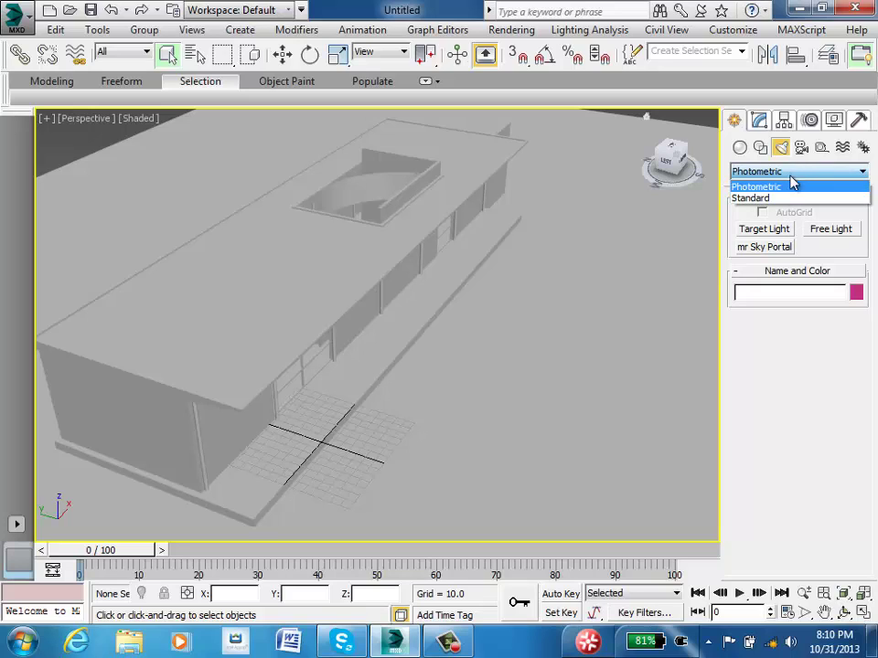
pyautogui.click(785, 198)
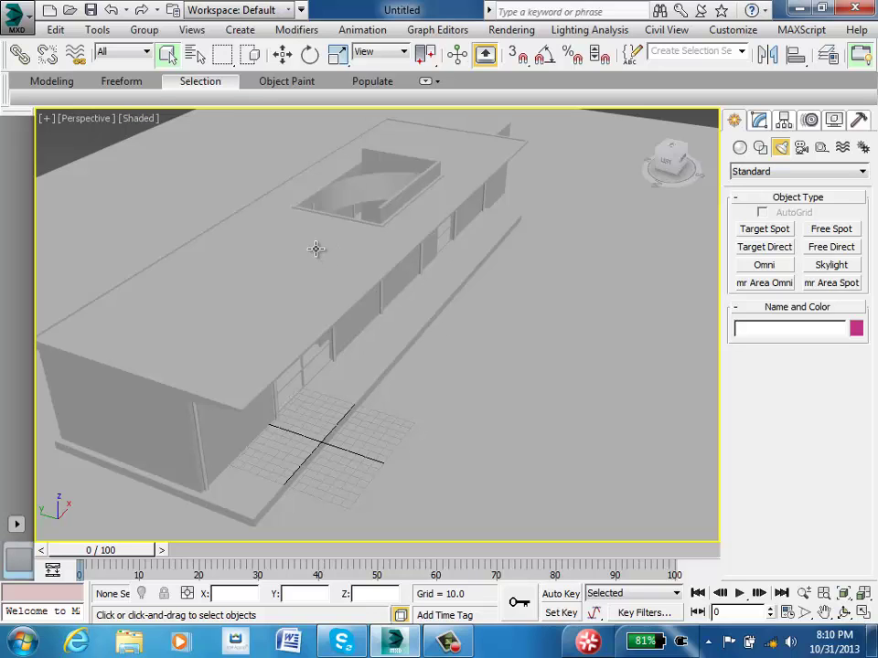
pyautogui.hotkey('shift', 'q')
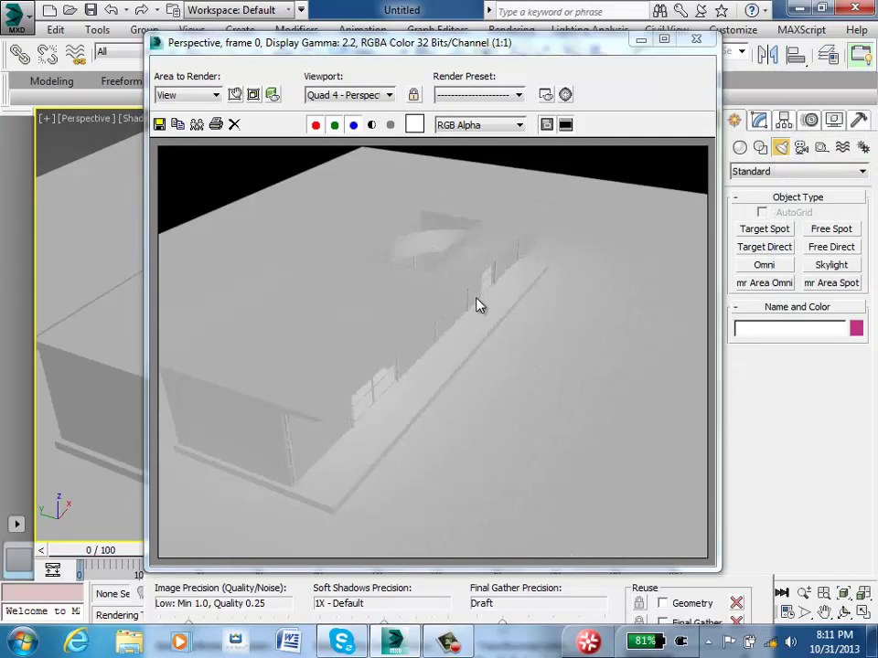
pyautogui.click(643, 43)
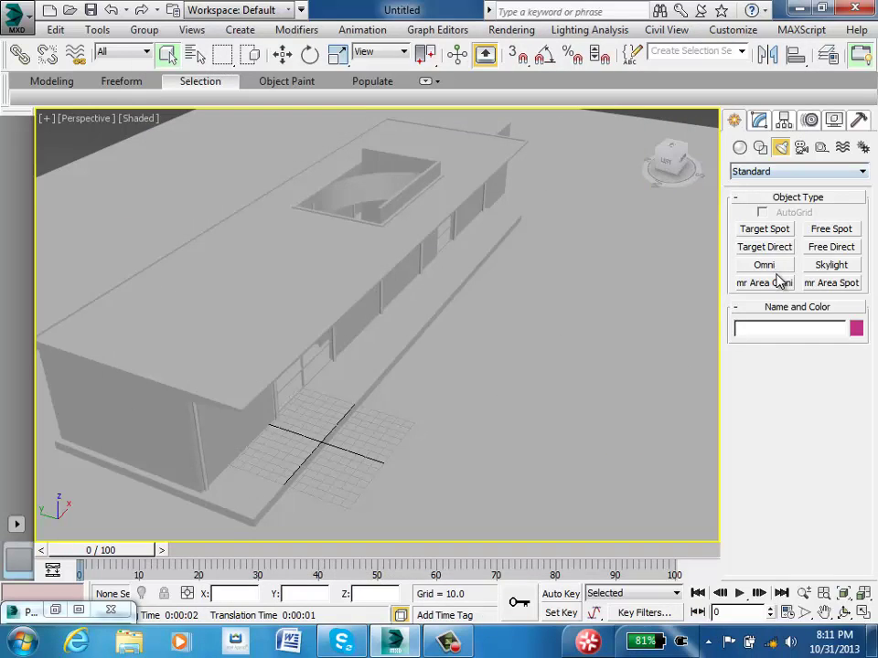
# Step: Create a Skylight on the ground beside the pavilion's long side and bring up its parameters for editing
pyautogui.click(832, 266)
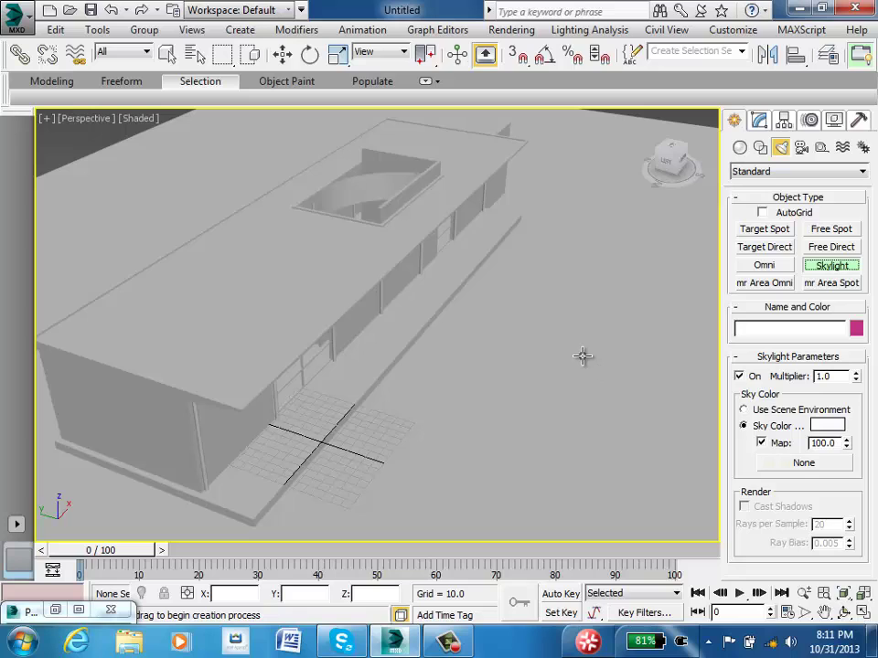
pyautogui.moveTo(599, 362); pyautogui.dragTo(644, 311)
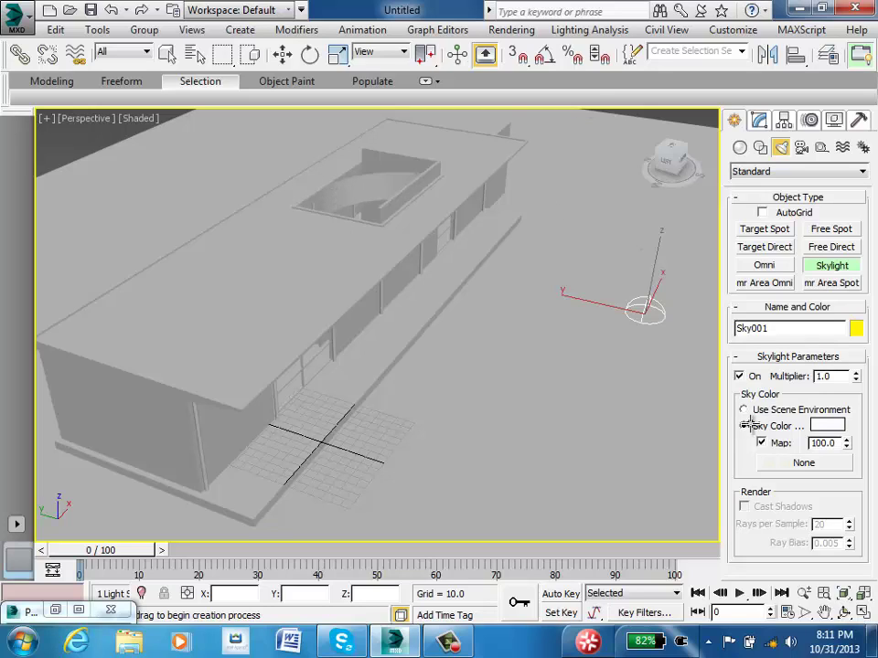
pyautogui.click(758, 120)
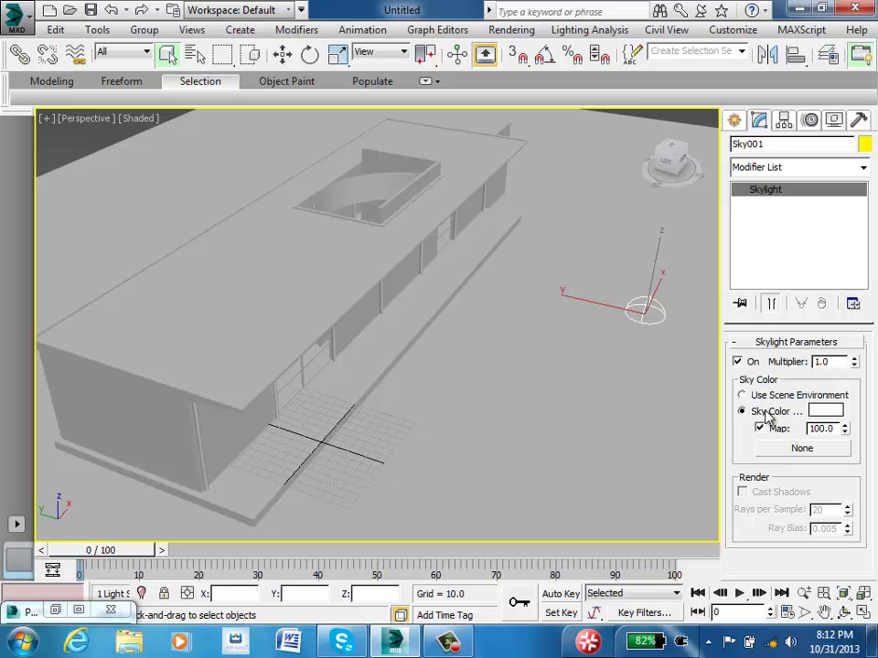
# Step: Examine the scene's environment background settings and the skylight's sky color
pyautogui.press('8')
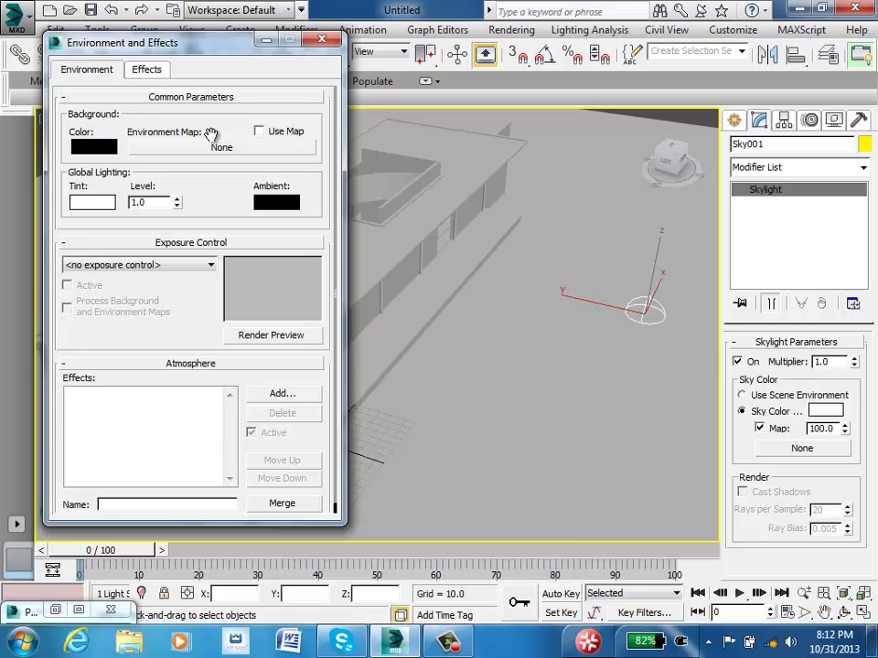
pyautogui.click(322, 39)
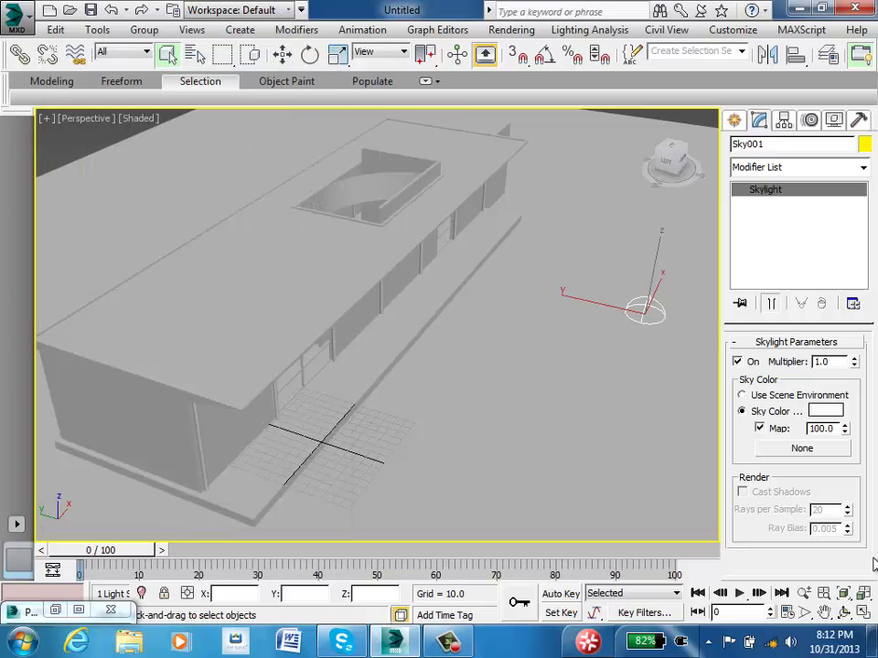
pyautogui.click(826, 411)
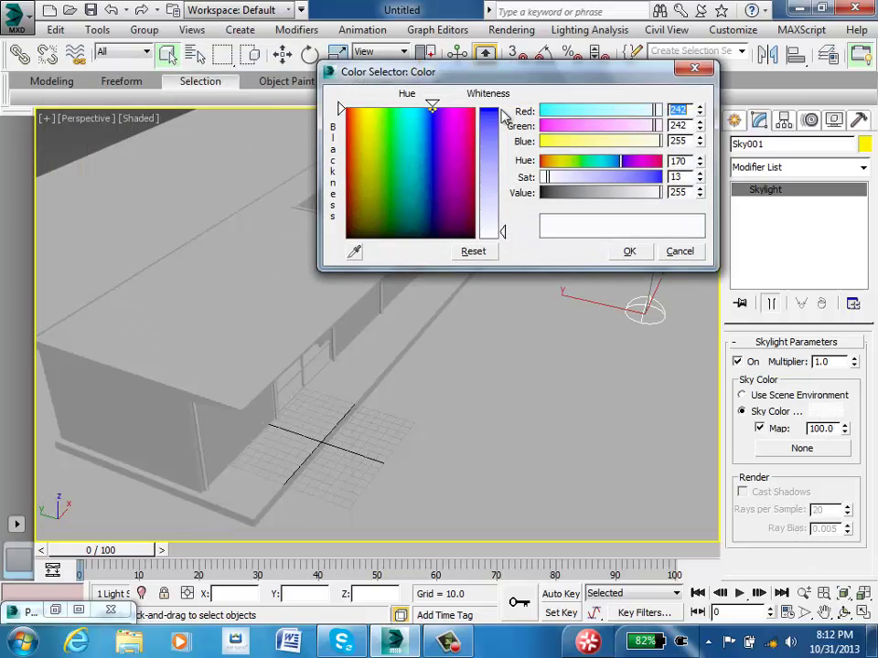
pyautogui.click(638, 254)
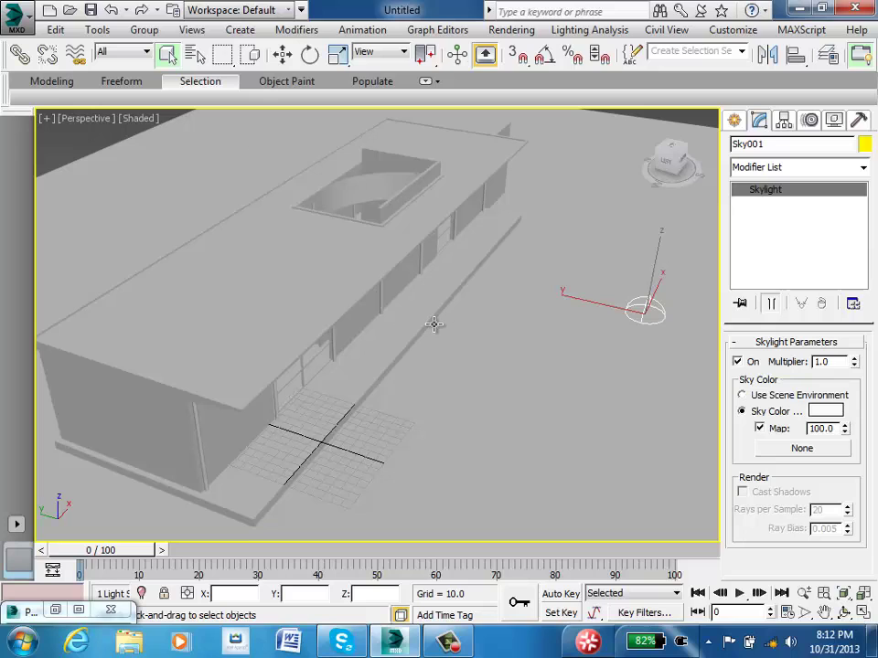
# Step: Render the pavilion and its whole ground plane with the skylight and close the rendered image
pyautogui.keyDown('alt'); pyautogui.moveTo(530, 314); pyautogui.dragTo(481, 360, button='middle'); pyautogui.keyUp('alt')
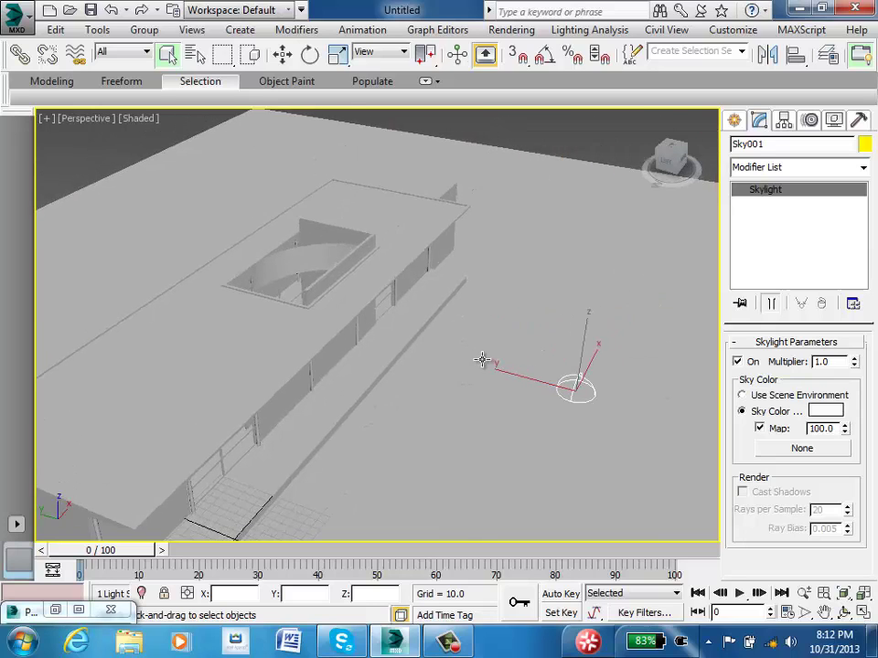
pyautogui.scroll(-5, 482, 359)
pyautogui.scroll(2, 482, 359)
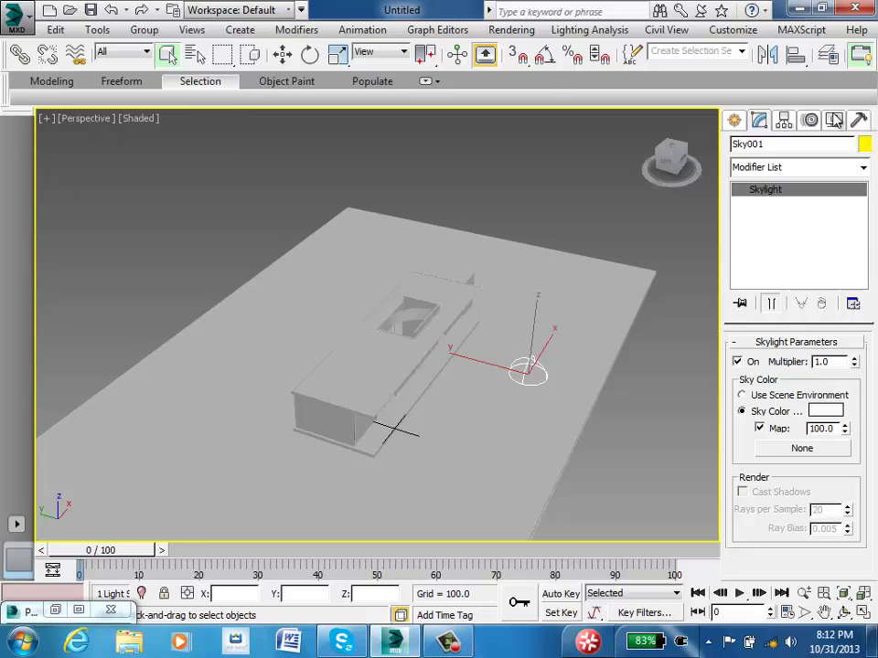
pyautogui.hotkey('shift', 'q')
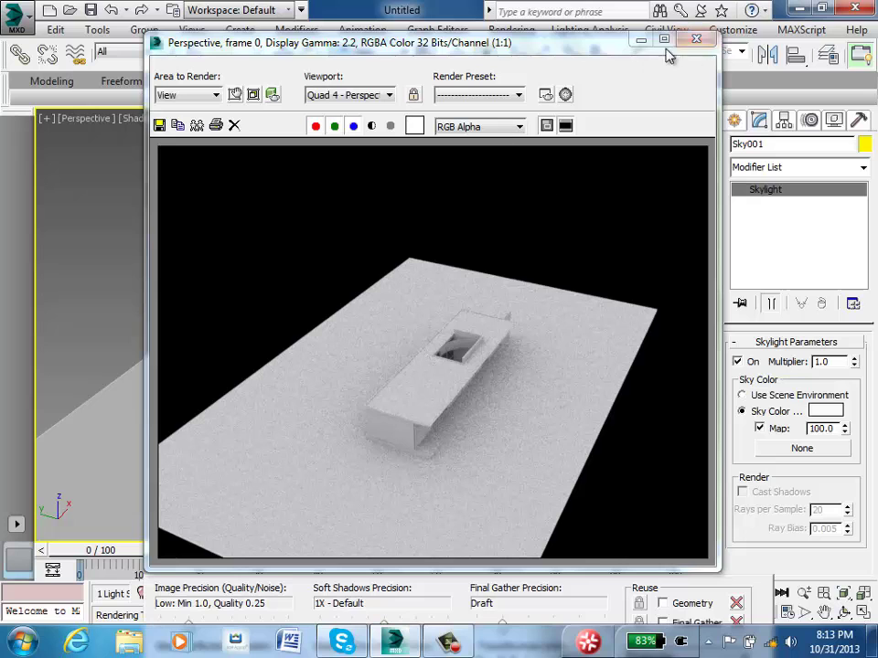
pyautogui.click(696, 39)
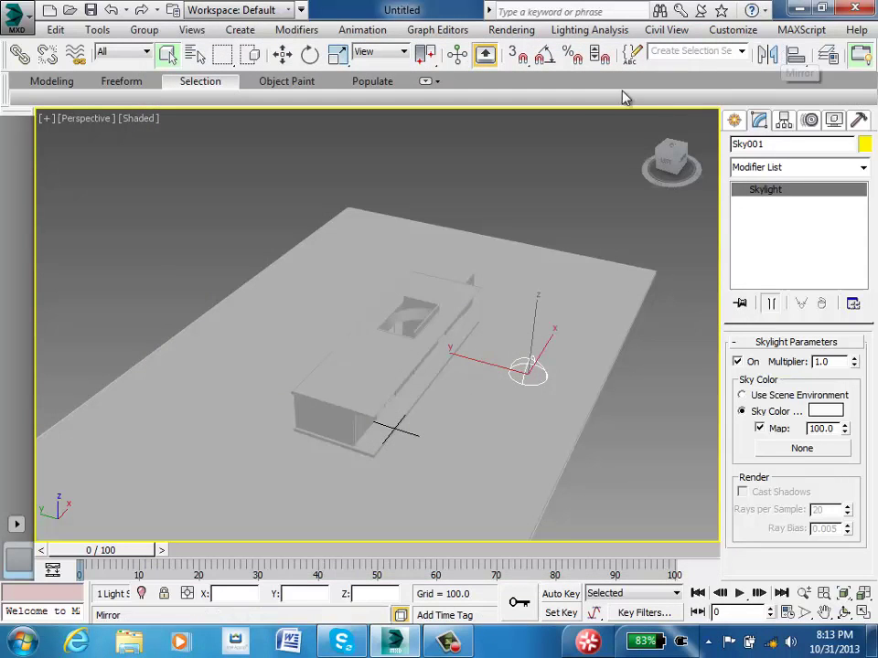
# Step: Set the render output size to 320x240 in the render setup
pyautogui.click(505, 31)
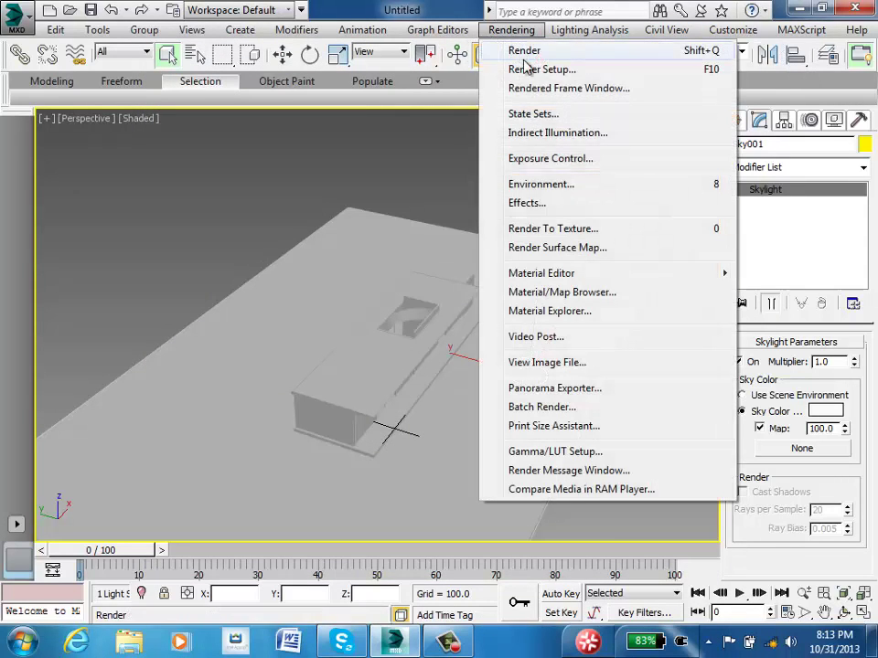
pyautogui.click(517, 71)
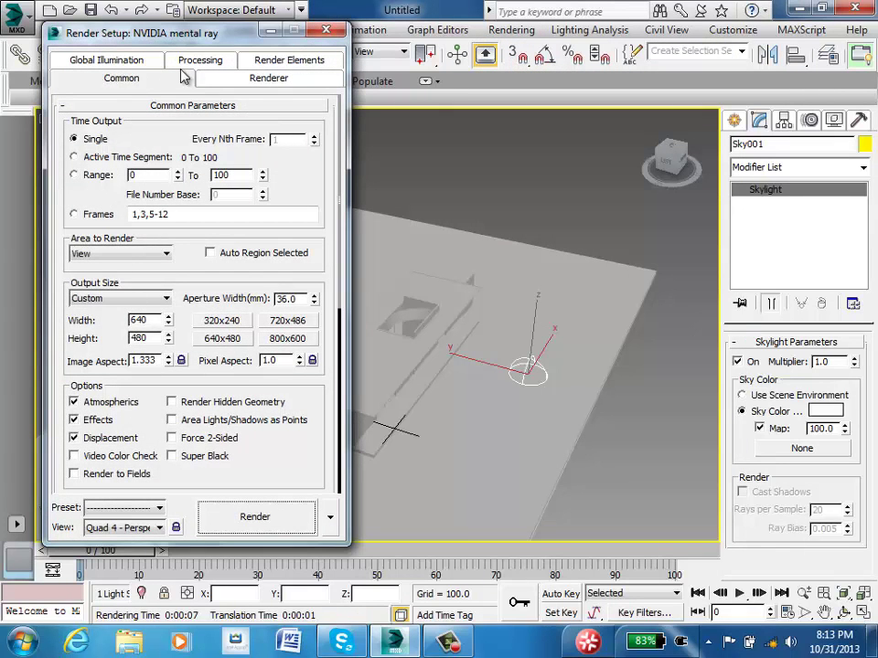
pyautogui.click(105, 60)
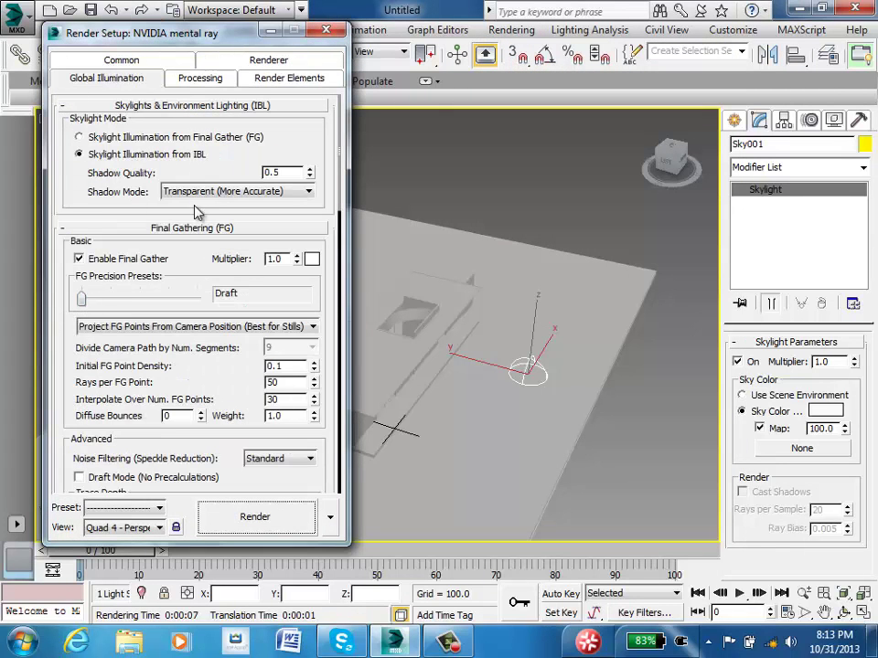
pyautogui.click(92, 64)
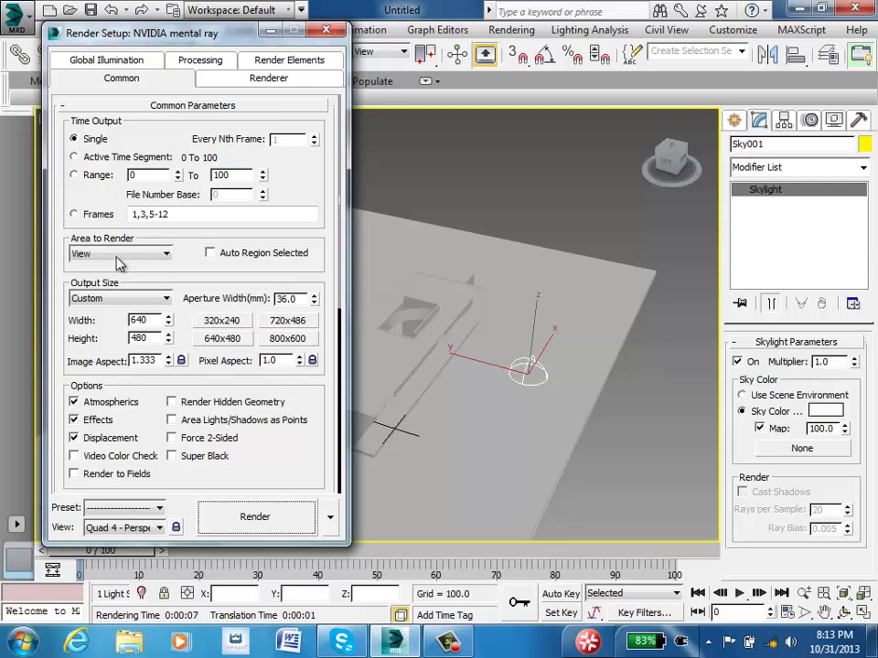
pyautogui.click(219, 321)
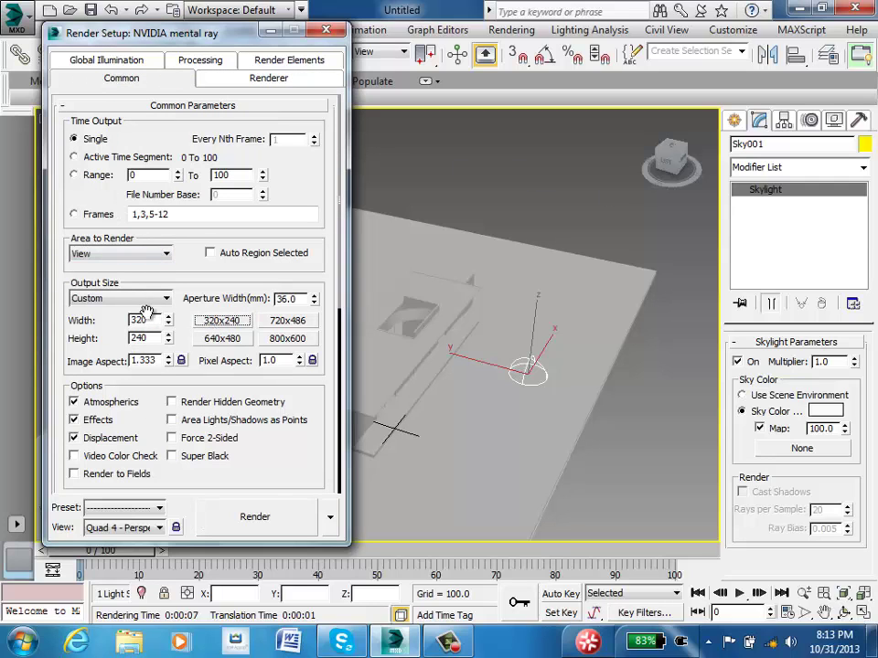
# Step: Test-render the perspective view at the reduced size, close the render windows and return to creating Standard lights
pyautogui.click(252, 515)
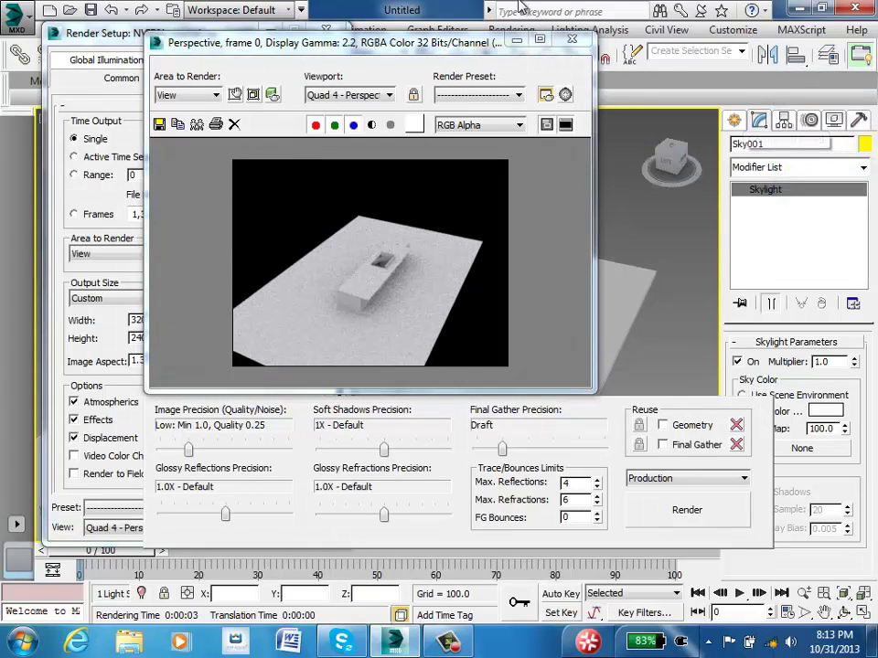
pyautogui.click(571, 39)
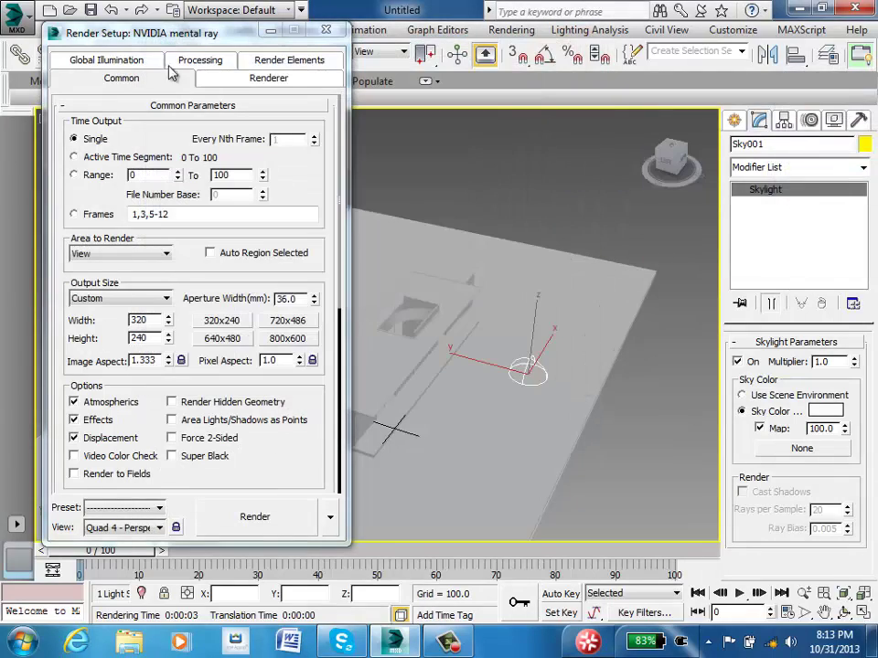
pyautogui.click(325, 29)
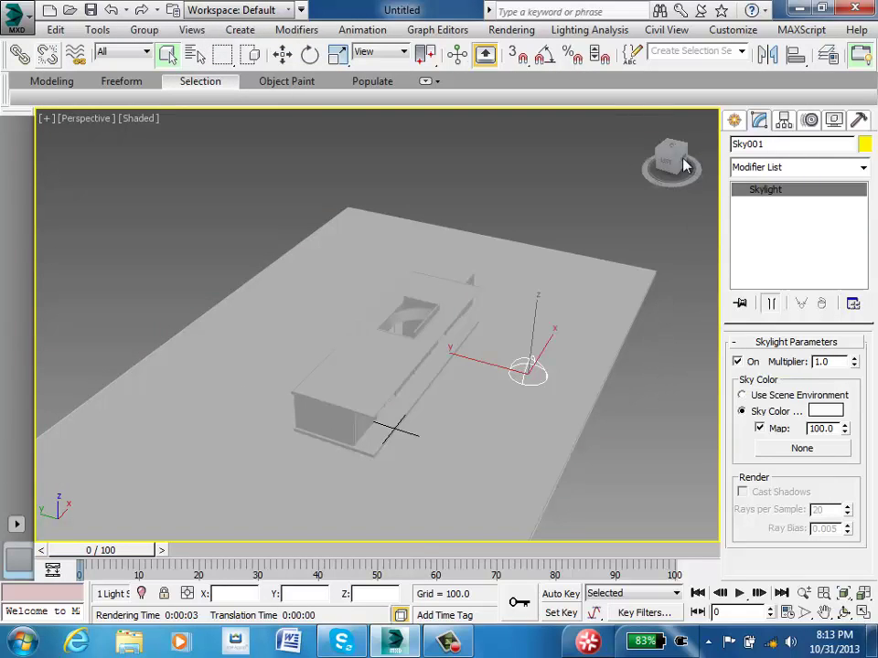
pyautogui.click(732, 121)
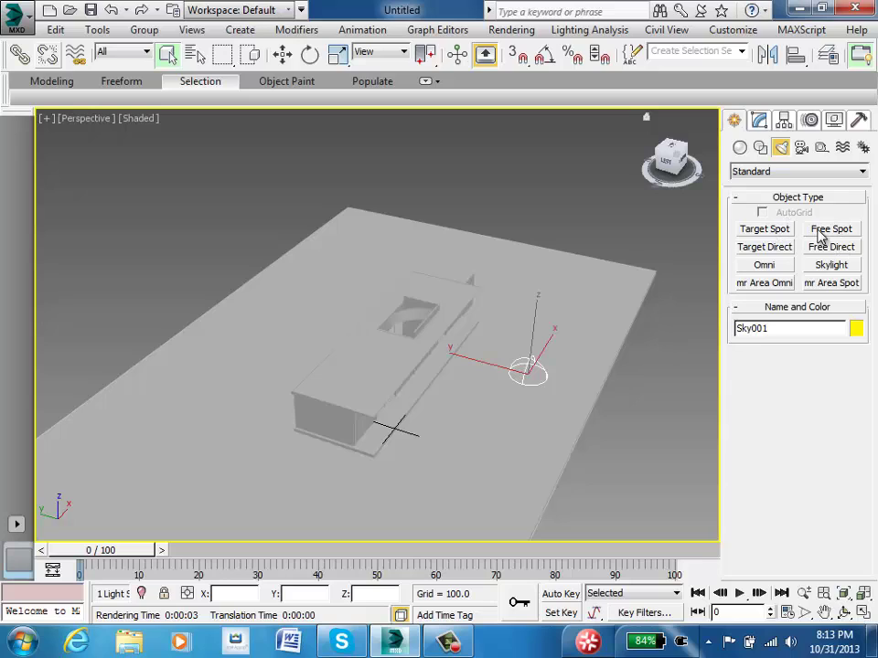
pyautogui.click(766, 248)
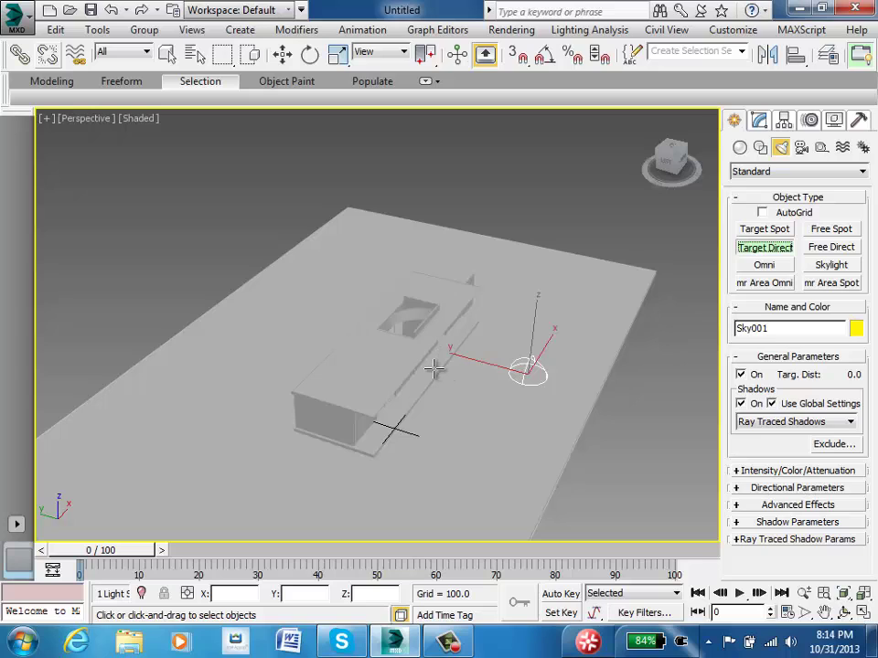
pyautogui.moveTo(434, 369); pyautogui.dragTo(518, 437)
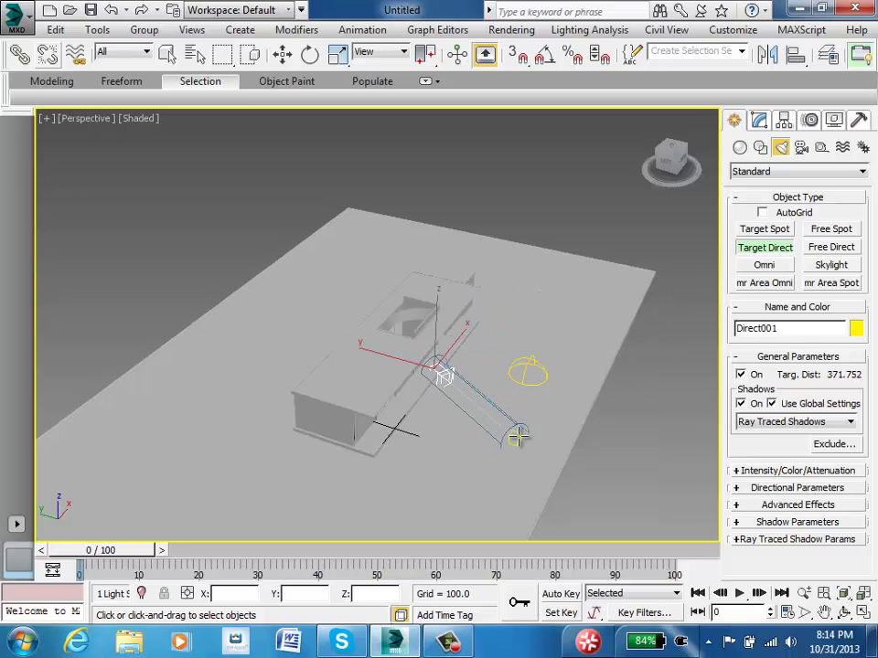
pyautogui.rightClick(494, 467)
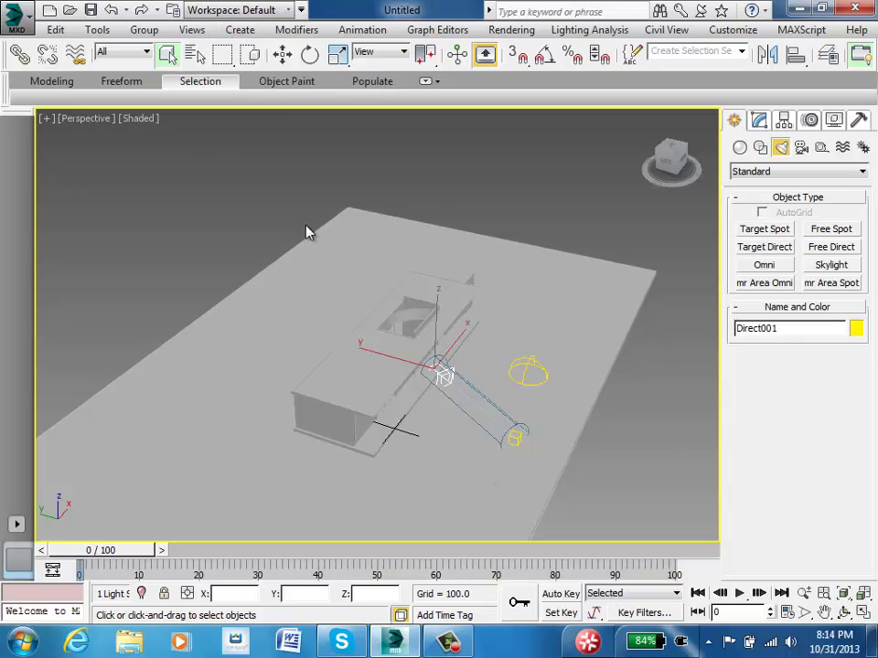
pyautogui.press('Delete')
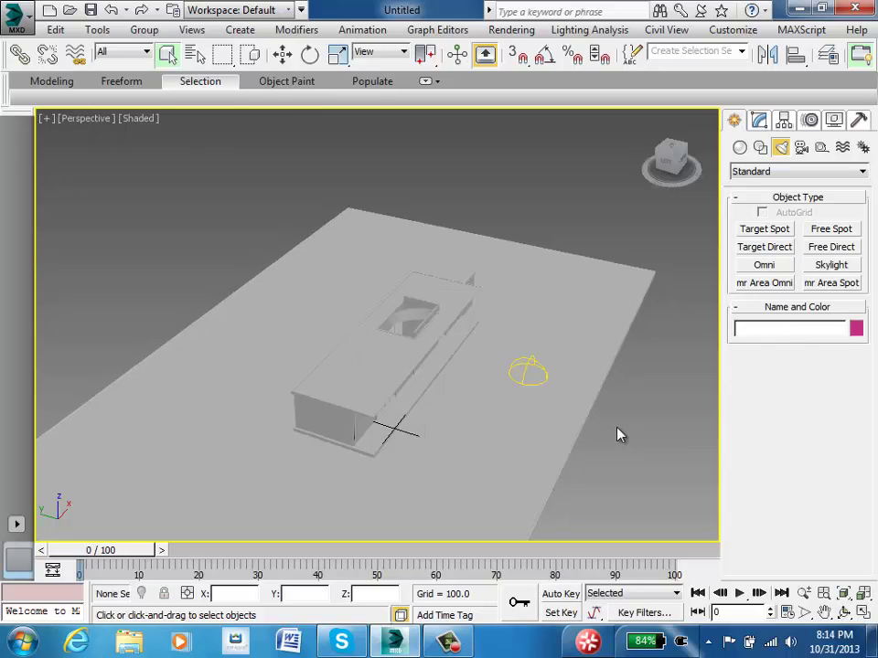
# Step: Create a Target Direct light from beyond the ground plane's edge past the skylight, aimed at the pavilion, with a target distance of about 774
pyautogui.click(764, 247)
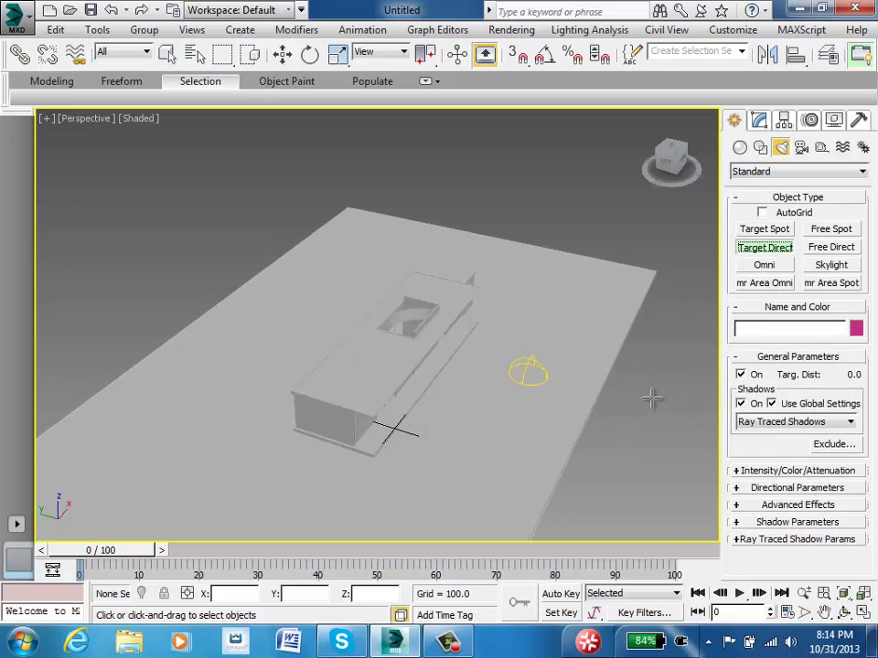
pyautogui.moveTo(664, 397); pyautogui.dragTo(394, 359)
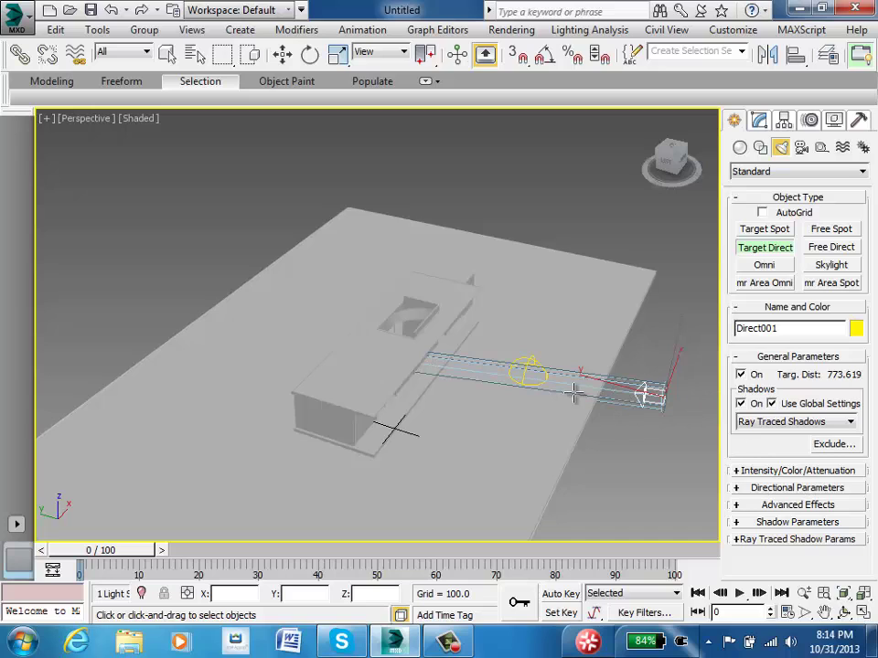
# Step: Switch to the four-viewport layout and bring the direct light and pavilion into sight in the top and left views
pyautogui.click(863, 613)
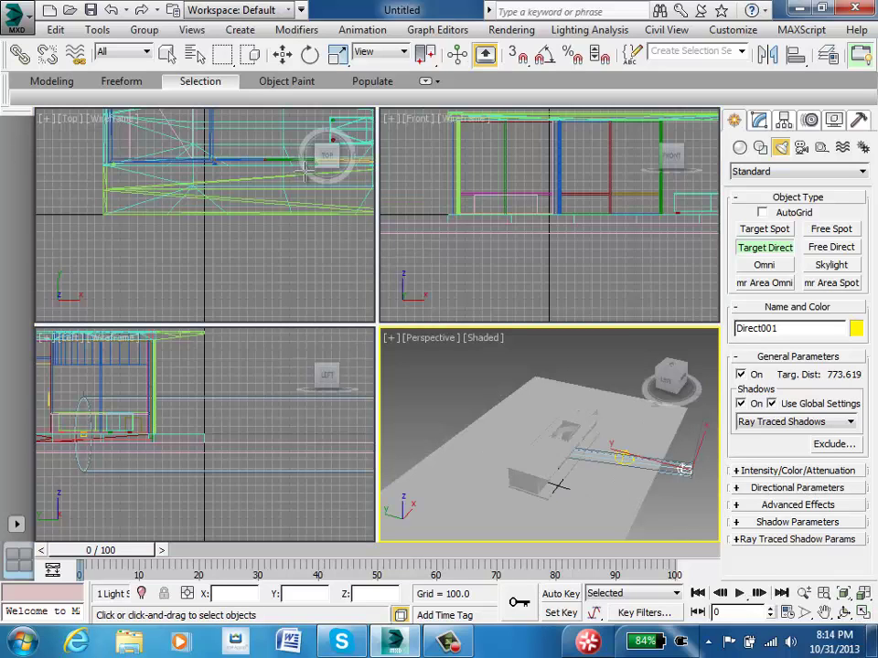
pyautogui.scroll(-6, 270, 207)
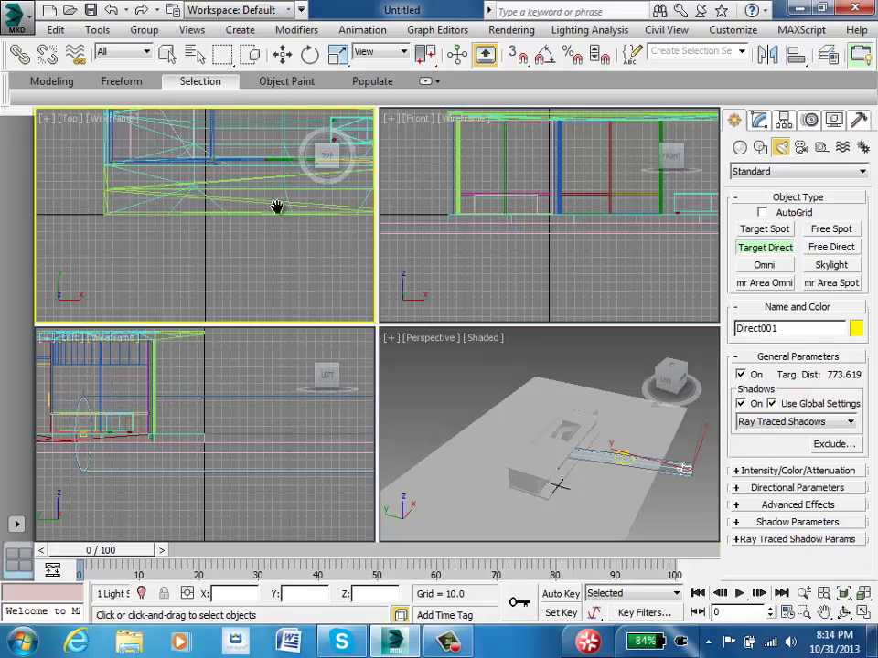
pyautogui.moveTo(179, 195); pyautogui.dragTo(210, 202, button='middle')
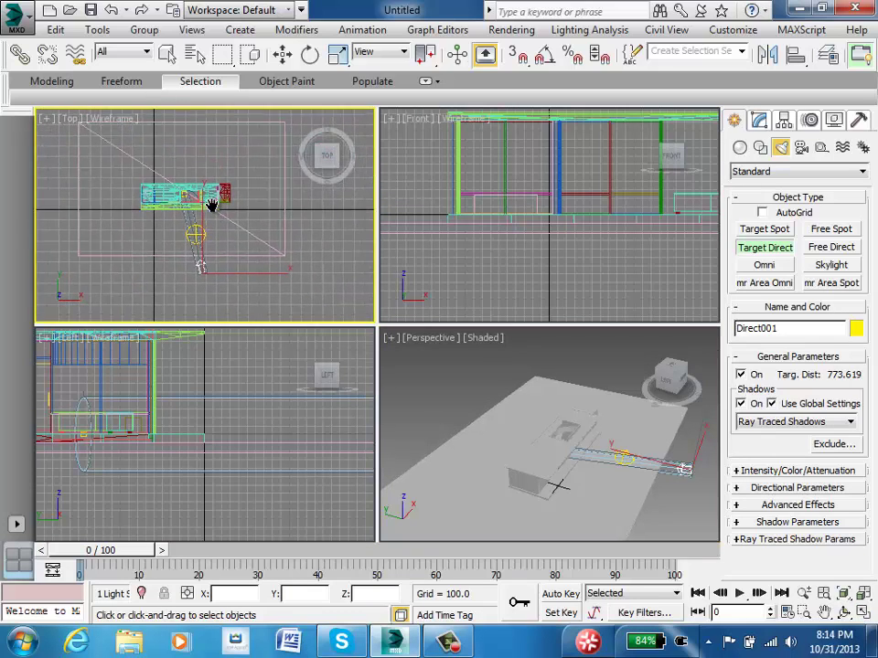
pyautogui.scroll(4, 194, 261)
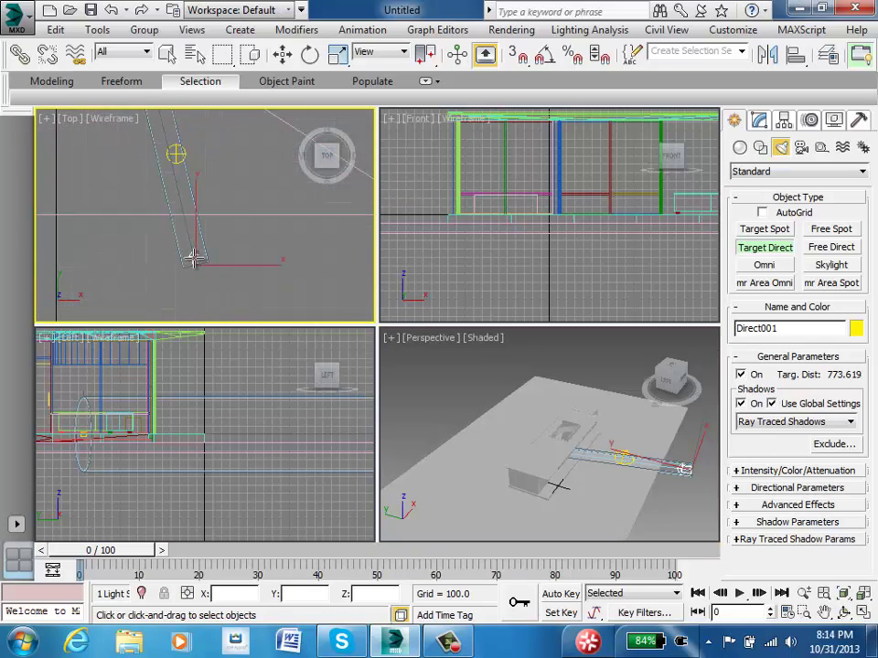
pyautogui.scroll(-4, 195, 261)
pyautogui.moveTo(194, 251); pyautogui.dragTo(231, 241, button='middle')
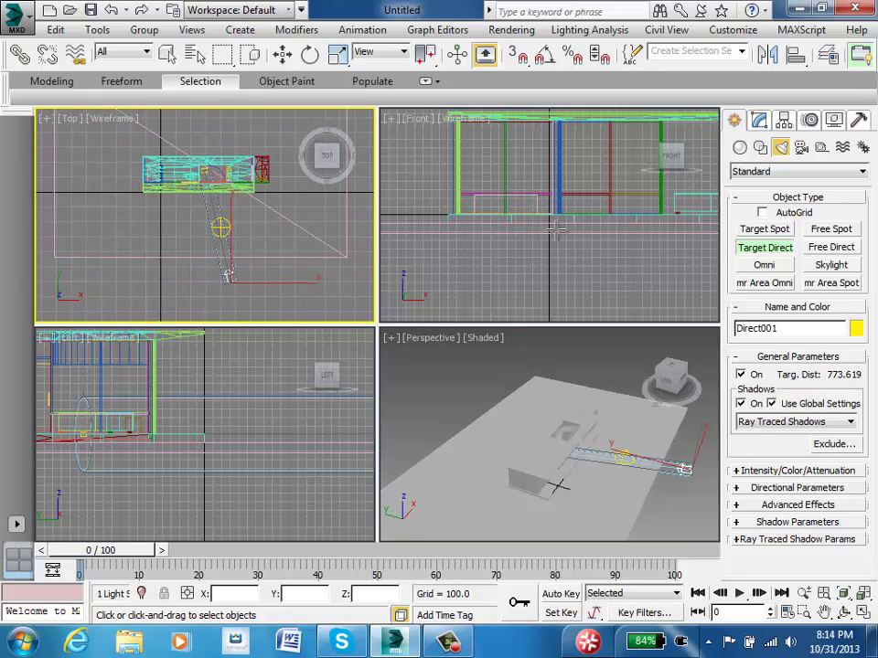
pyautogui.scroll(-5, 229, 439)
pyautogui.moveTo(219, 446); pyautogui.dragTo(158, 451, button='middle')
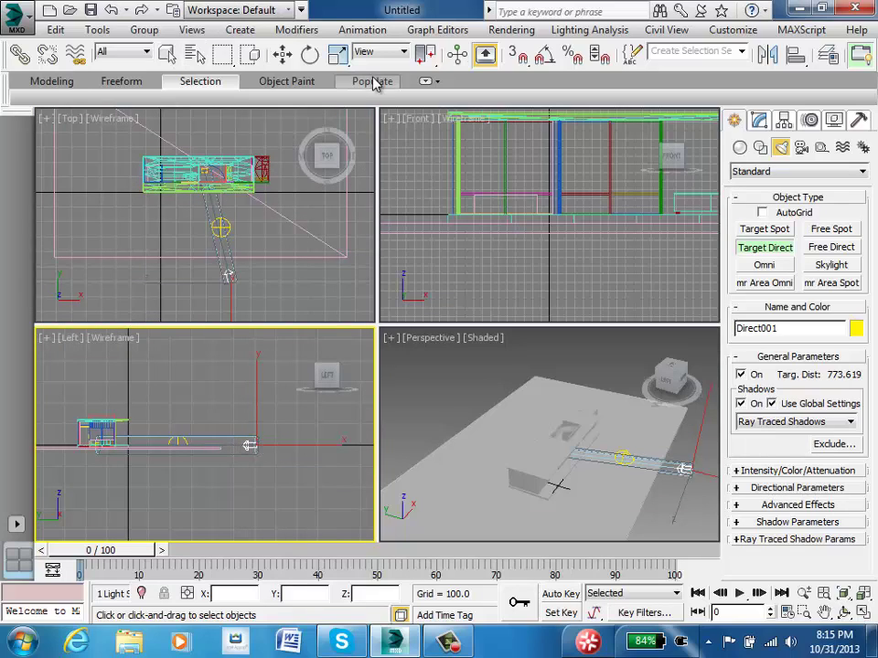
# Step: Raise the direct light's source vertically in the left view to a Z height of about 951, leaving its target at the pavilion
pyautogui.click(282, 56)
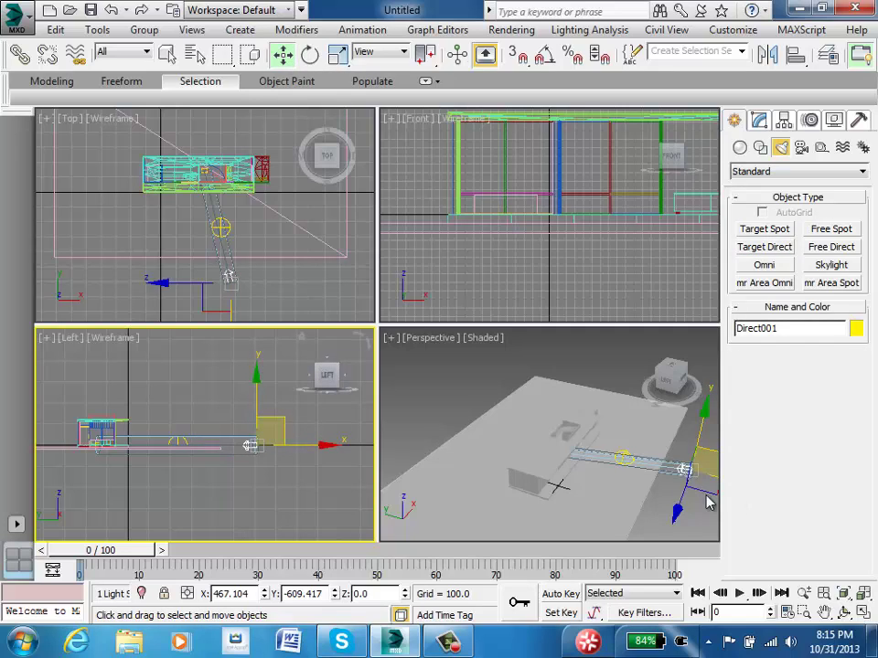
pyautogui.moveTo(571, 414); pyautogui.dragTo(498, 400, button='middle')
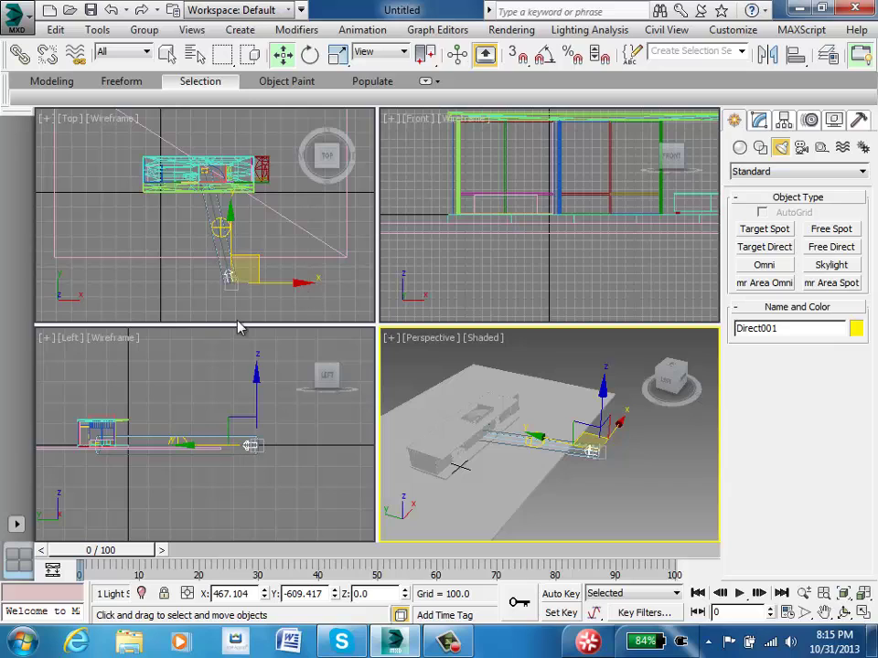
pyautogui.moveTo(256, 384); pyautogui.dragTo(263, 411, button='middle')
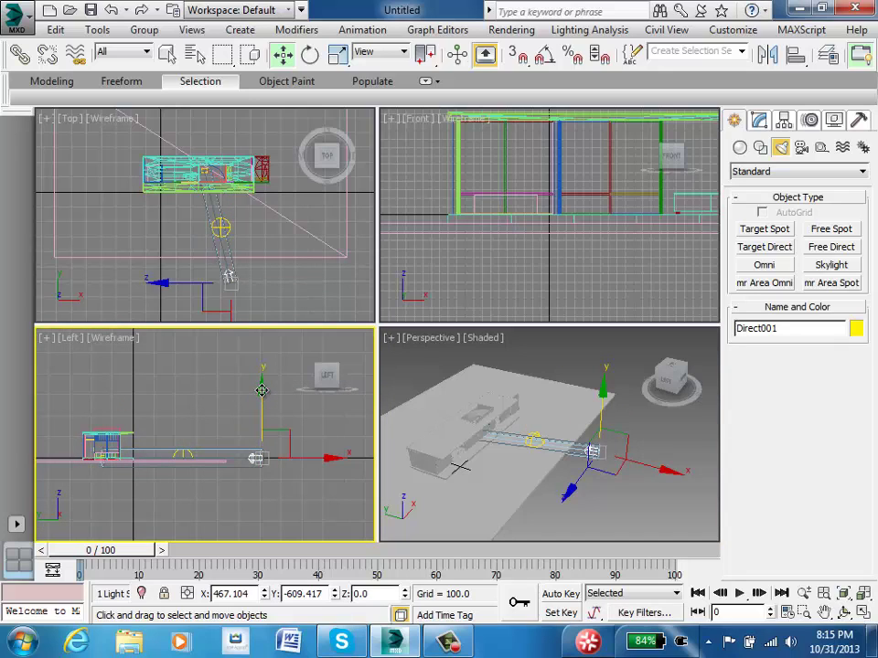
pyautogui.moveTo(262, 390); pyautogui.dragTo(274, 262)
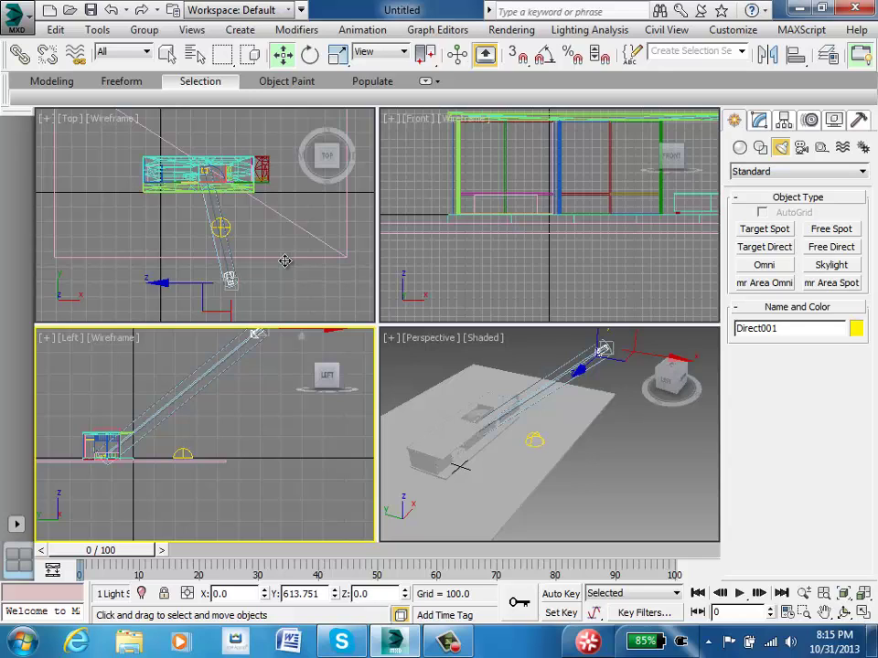
pyautogui.moveTo(285, 262)
pyautogui.mouseDown()
pyautogui.moveTo(294, 290)
pyautogui.moveTo(292, 273)
pyautogui.mouseUp()
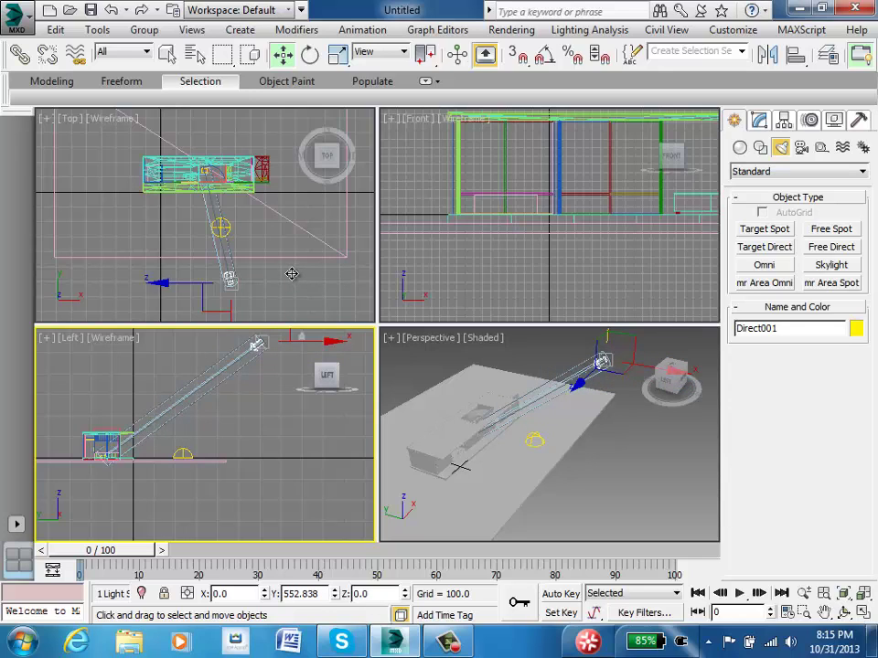
pyautogui.moveTo(291, 273)
pyautogui.mouseDown()
pyautogui.moveTo(288, 264)
pyautogui.moveTo(288, 298)
pyautogui.moveTo(292, 274)
pyautogui.mouseUp()
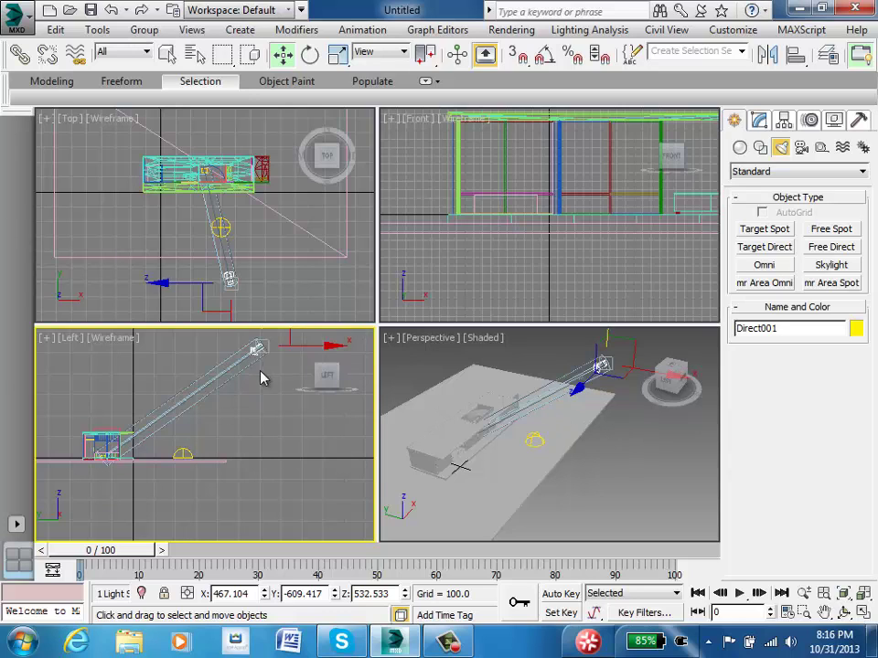
pyautogui.moveTo(228, 405); pyautogui.dragTo(254, 435, button='middle')
pyautogui.moveTo(276, 355); pyautogui.dragTo(266, 415, button='middle')
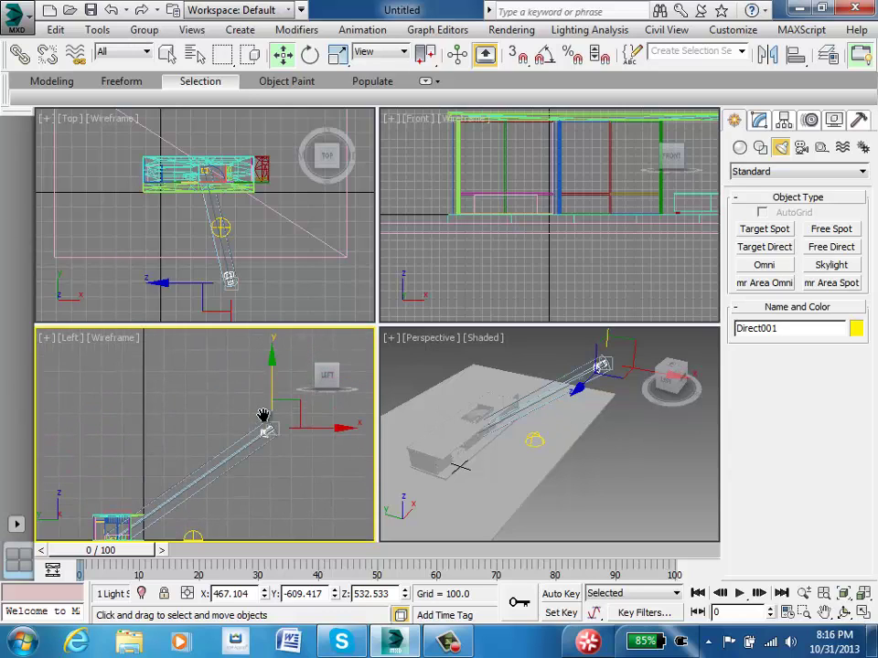
pyautogui.moveTo(273, 357); pyautogui.dragTo(271, 270)
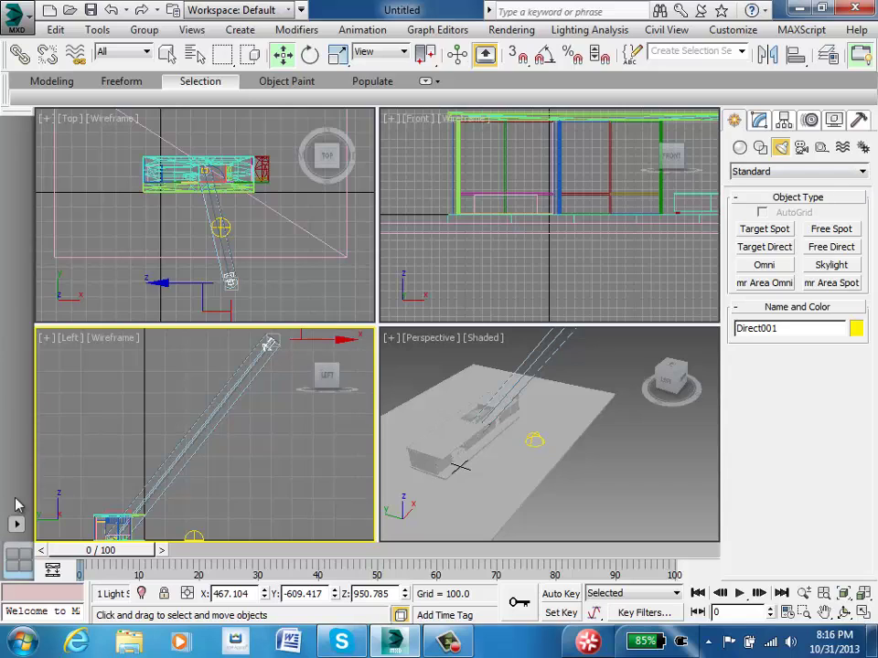
# Step: Move the direct light's source along the X axis in the top view to an X position of about 76
pyautogui.moveTo(340, 467); pyautogui.dragTo(286, 384, button='middle')
pyautogui.scroll(-4, 218, 424)
pyautogui.moveTo(186, 379); pyautogui.dragTo(189, 414, button='middle')
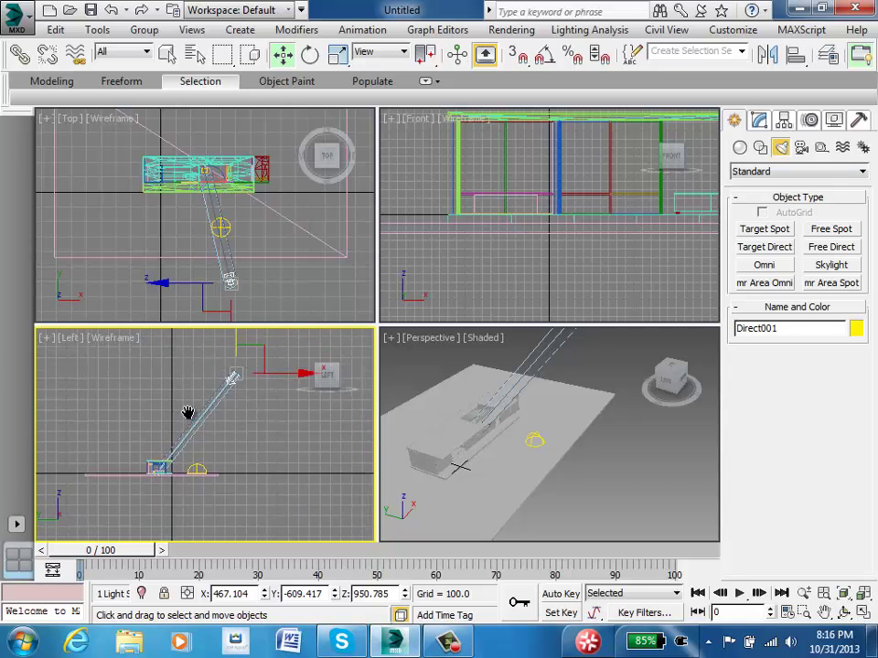
pyautogui.scroll(2, 175, 450)
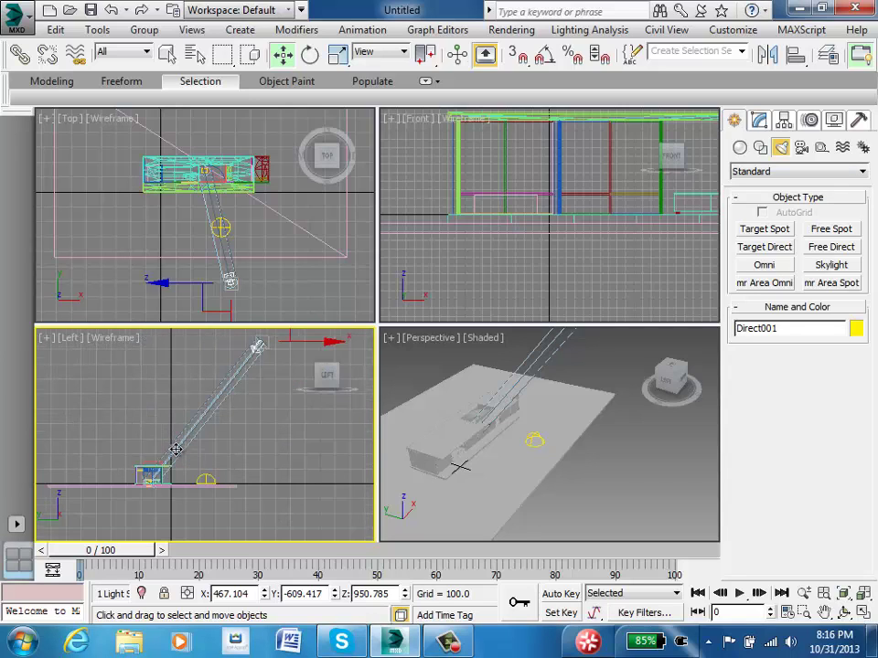
pyautogui.click(231, 284)
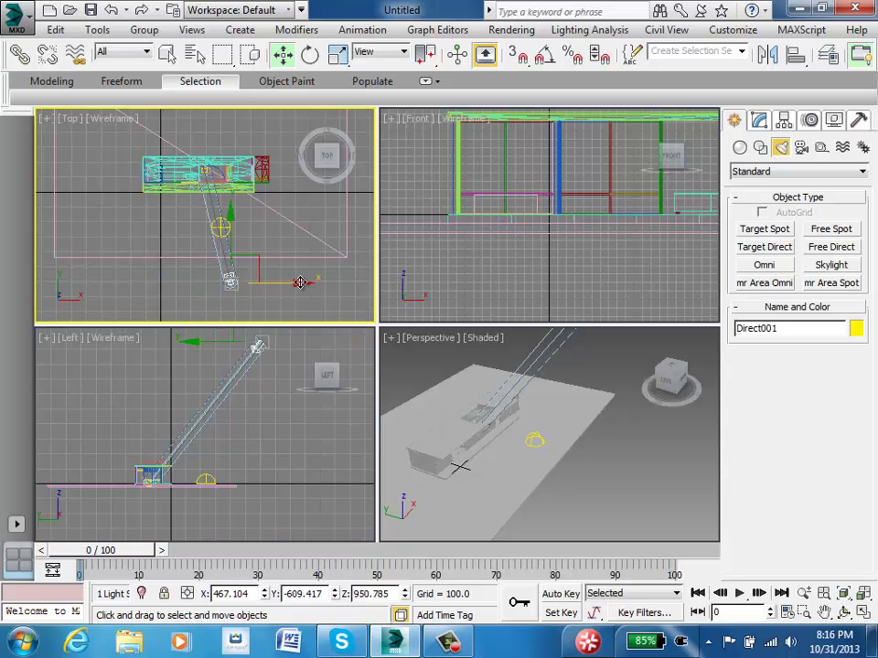
pyautogui.moveTo(298, 283); pyautogui.dragTo(242, 283)
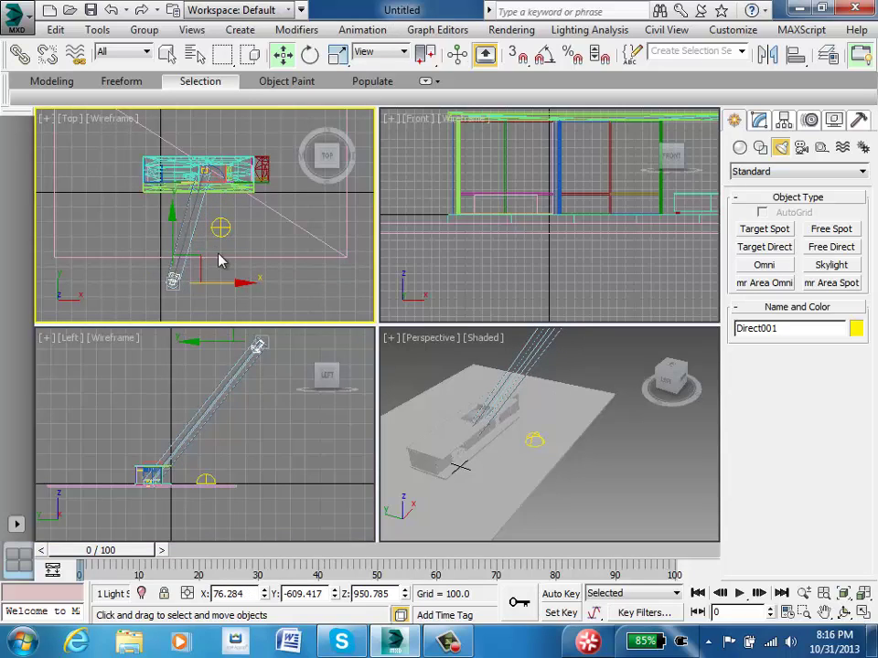
# Step: Widen the direct light's cone to a Hotspot/Beam of 542 and a Falloff/Field of 915 in its directional parameters
pyautogui.click(166, 54)
pyautogui.click(759, 119)
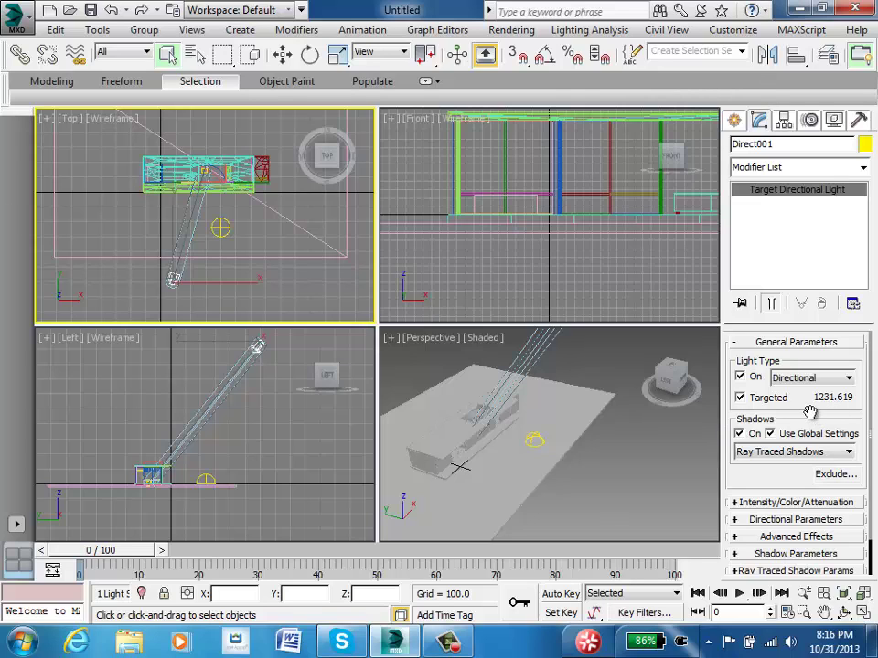
pyautogui.scroll(-2, 810, 412)
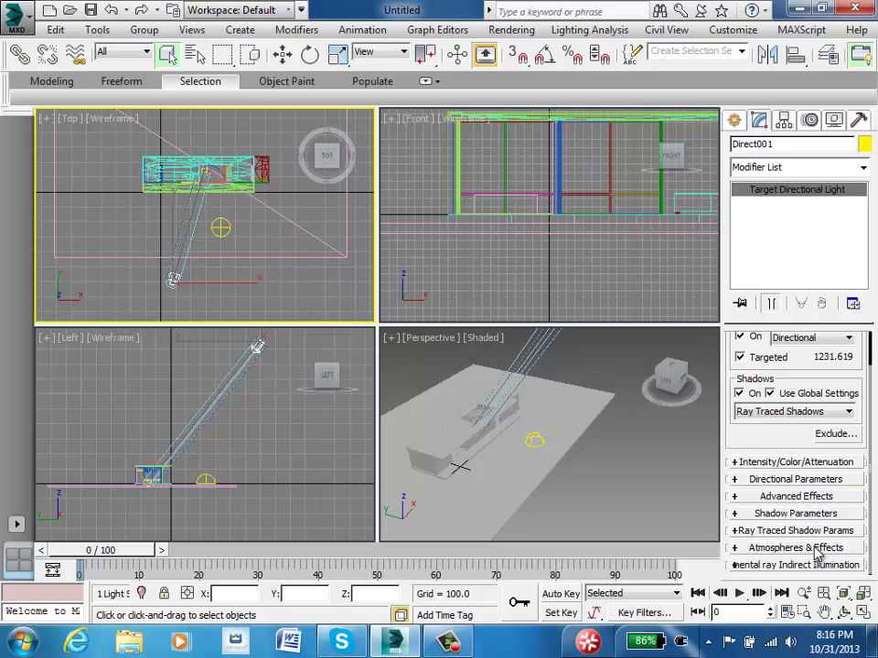
pyautogui.click(805, 484)
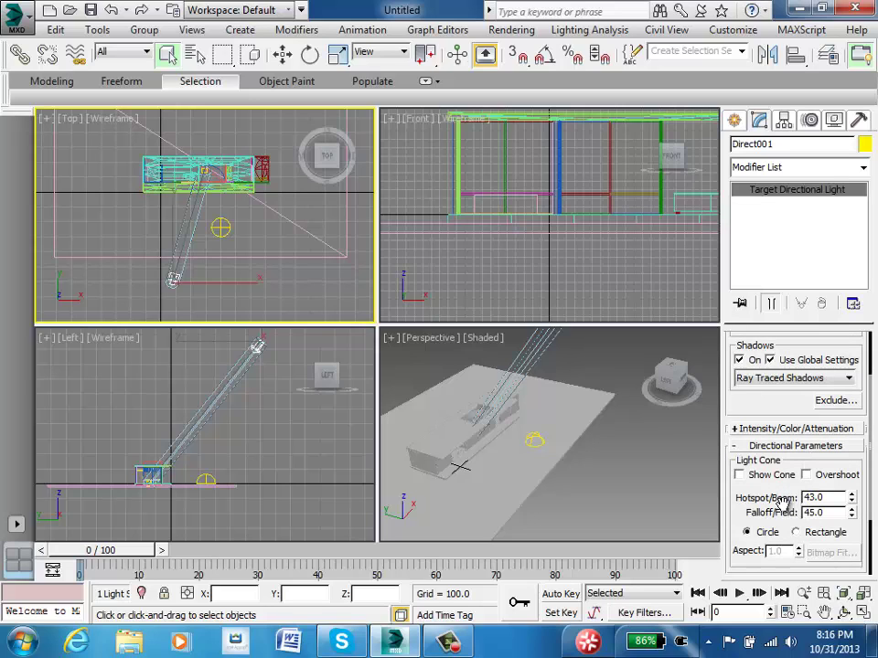
pyautogui.scroll(-1, 782, 501)
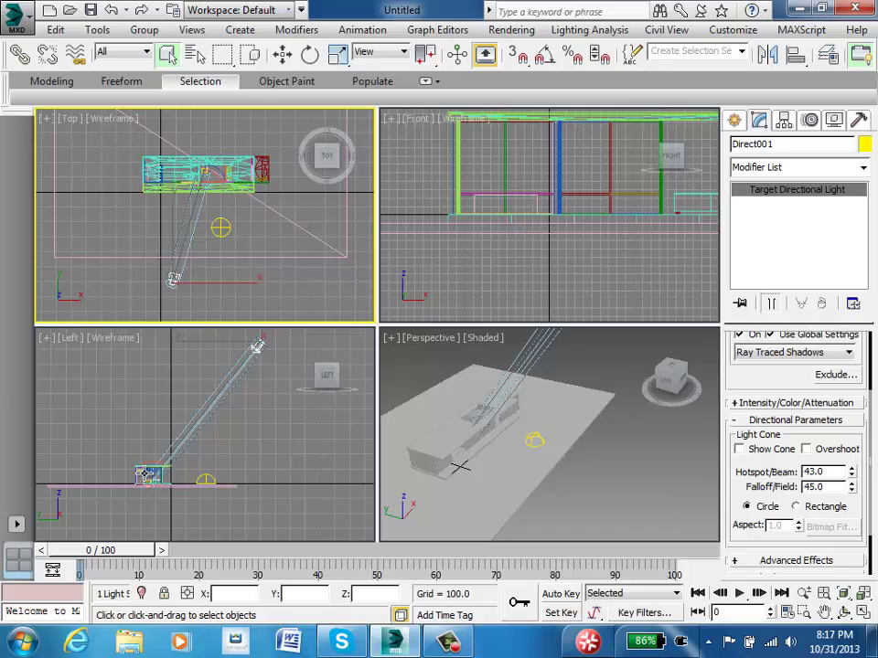
pyautogui.click(835, 472)
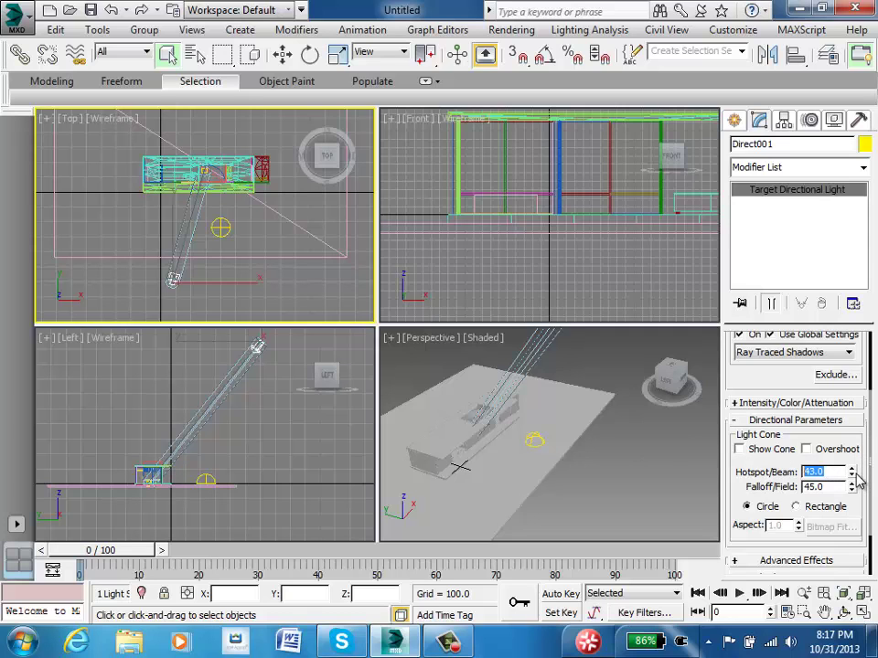
pyautogui.moveTo(853, 472); pyautogui.dragTo(834, 39)
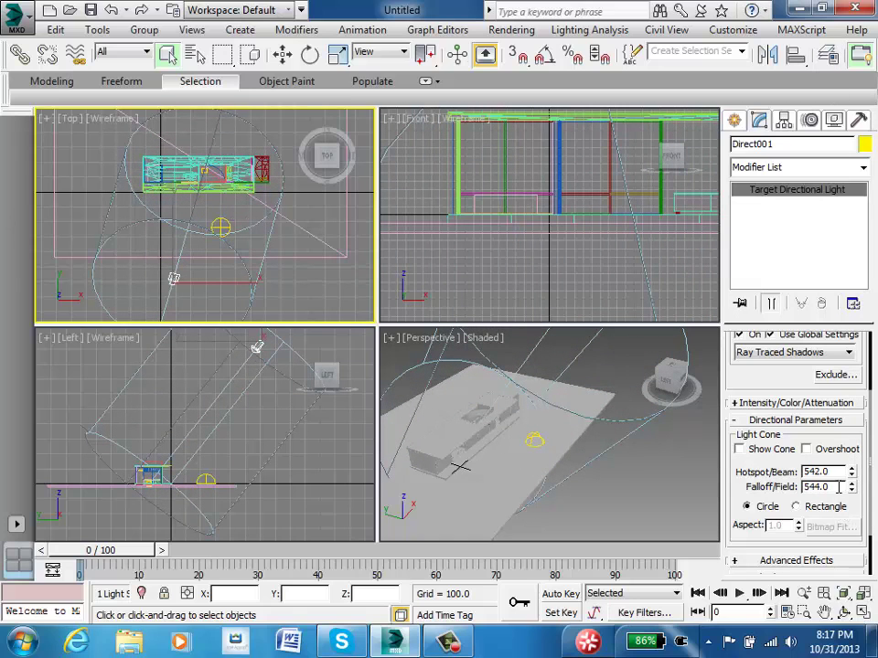
pyautogui.moveTo(853, 491); pyautogui.dragTo(824, 159)
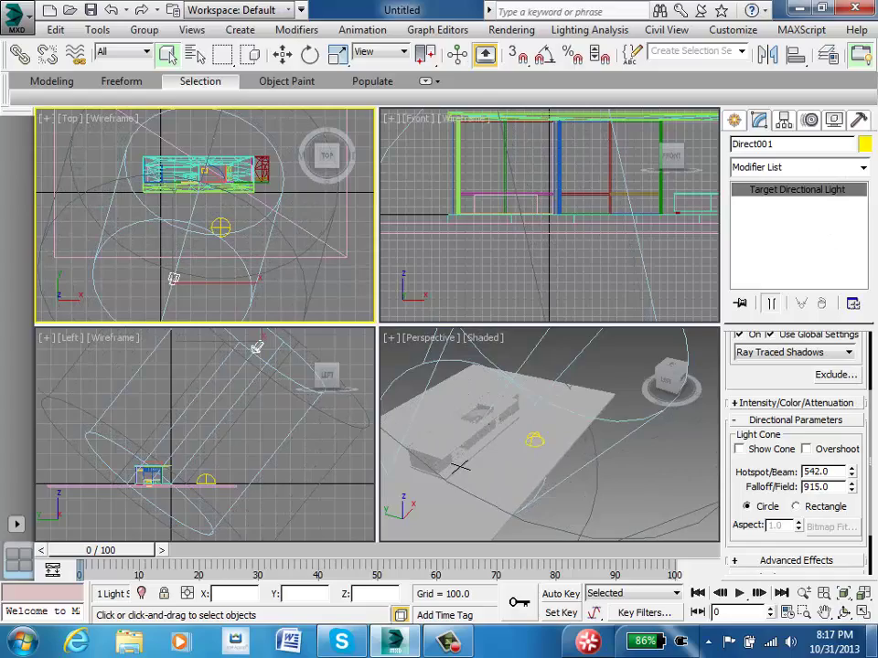
pyautogui.click(873, 651)
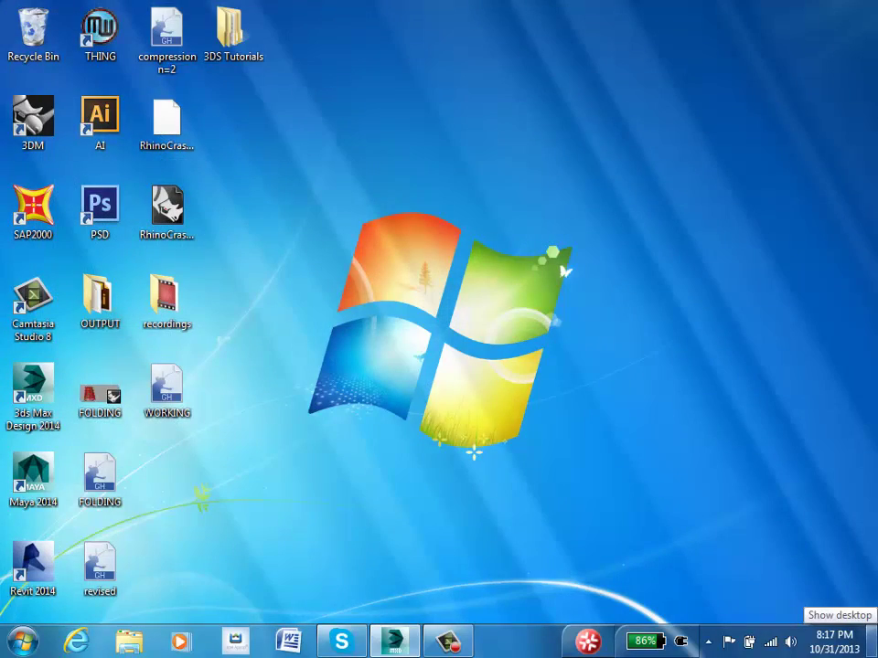
pyautogui.click(873, 651)
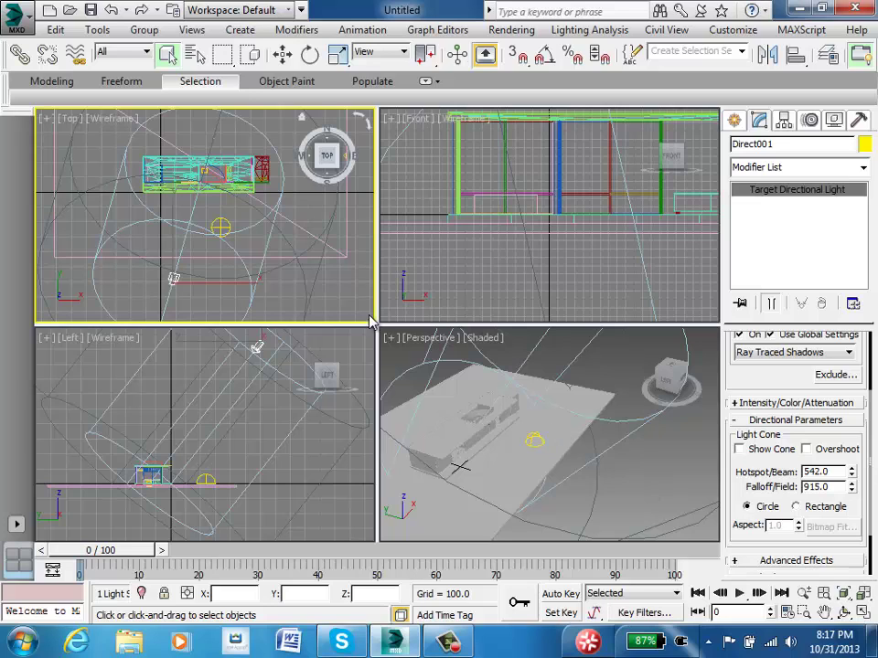
# Step: Maximize the perspective view, test-render the pavilion with the widened direct light and minimize the rendered image
pyautogui.click(520, 416)
pyautogui.click(862, 611)
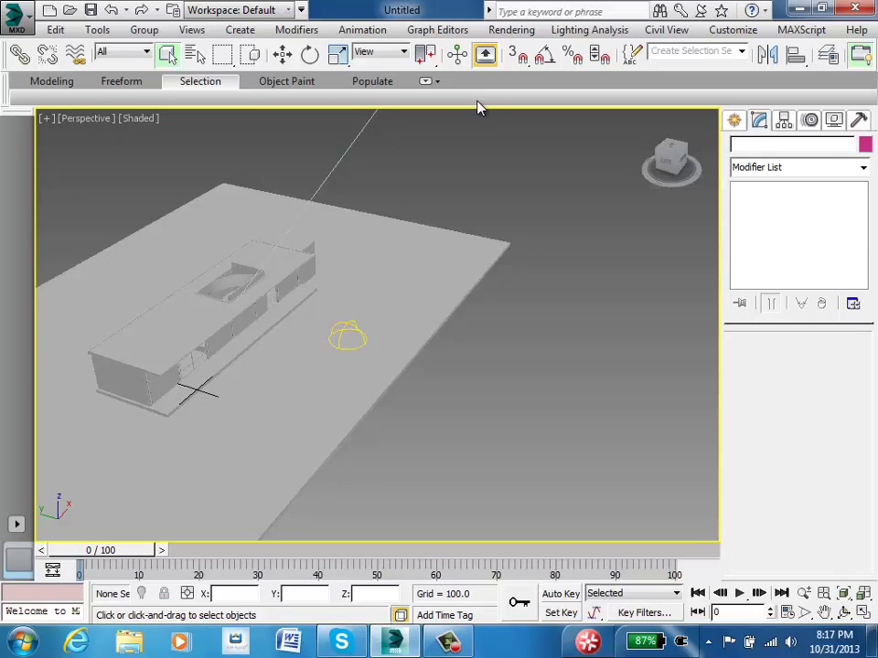
pyautogui.hotkey('shift', 'q')
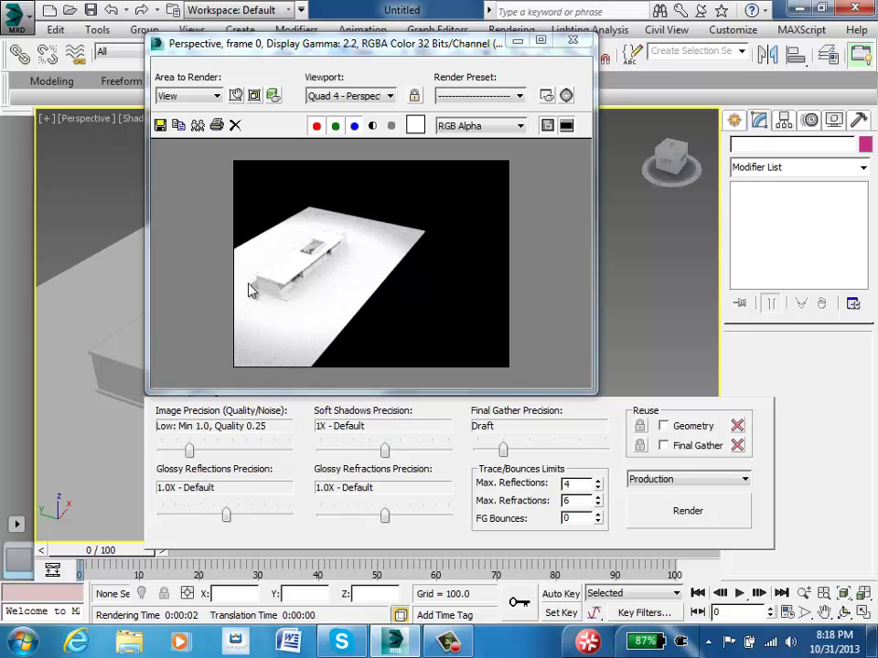
pyautogui.click(517, 40)
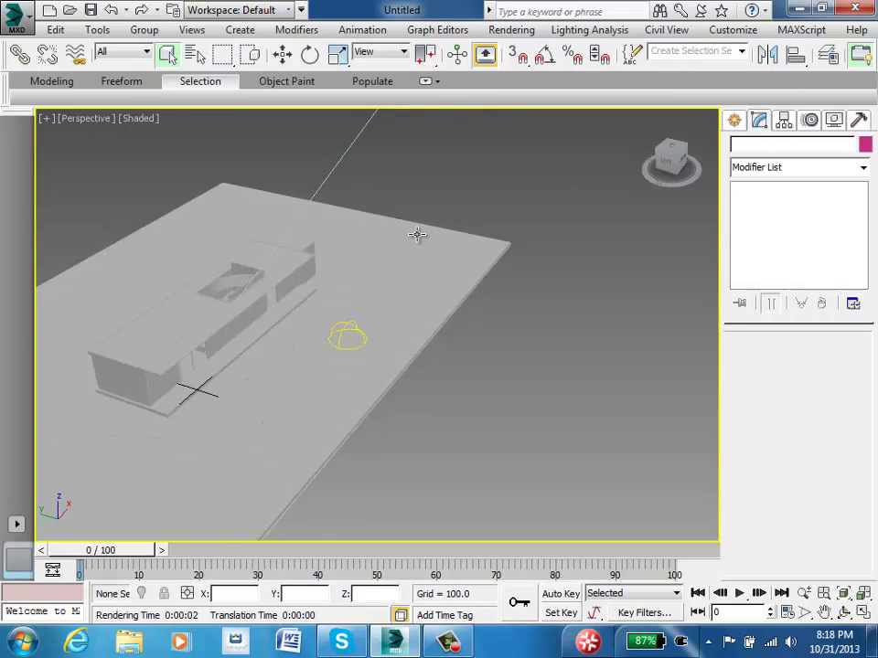
# Step: Test-render the pavilion from its back side, close the rendered image and return to creating Standard lights
pyautogui.keyDown('alt'); pyautogui.moveTo(208, 303); pyautogui.dragTo(420, 163, button='middle'); pyautogui.keyUp('alt')
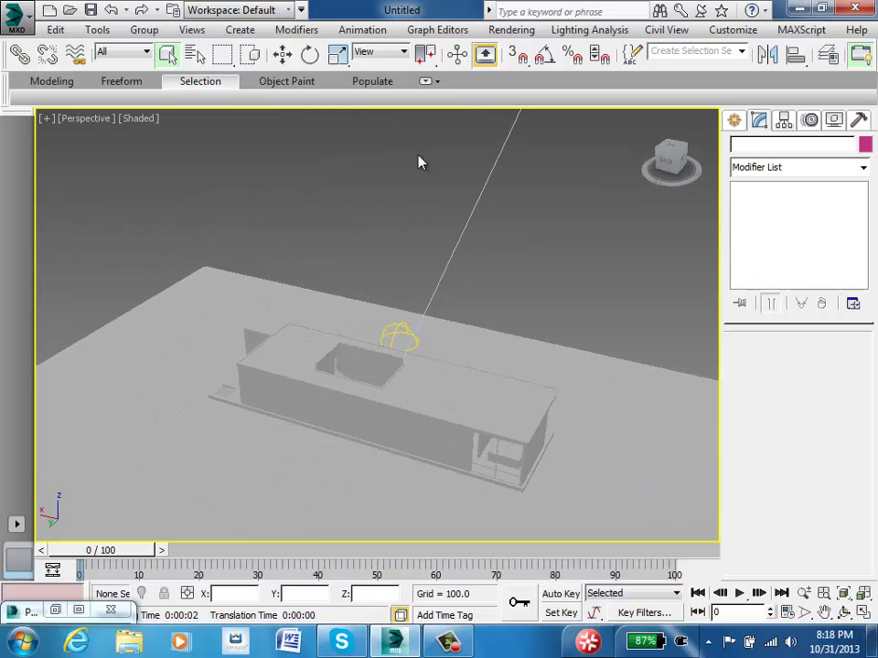
pyautogui.hotkey('shift', 'q')
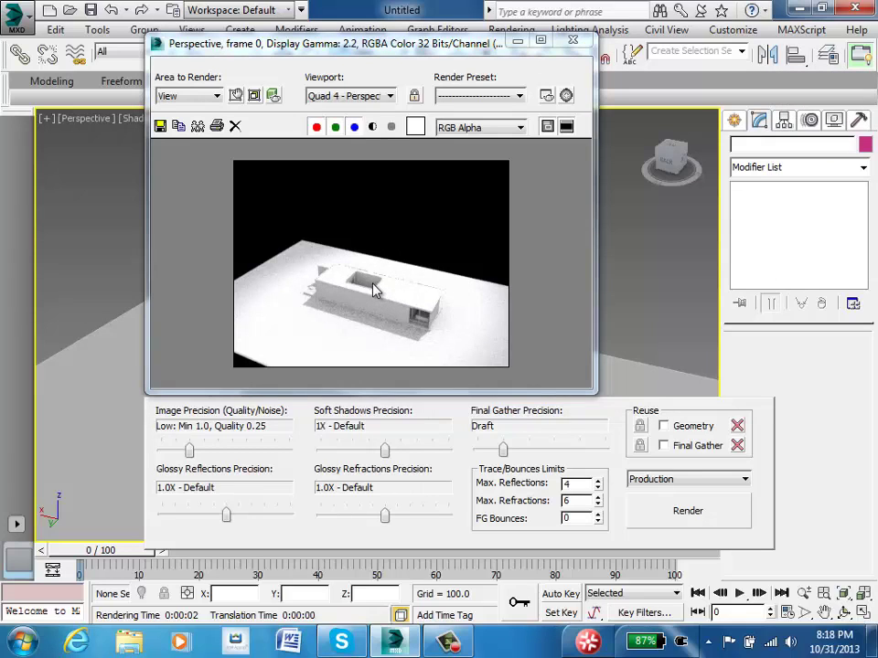
pyautogui.click(570, 43)
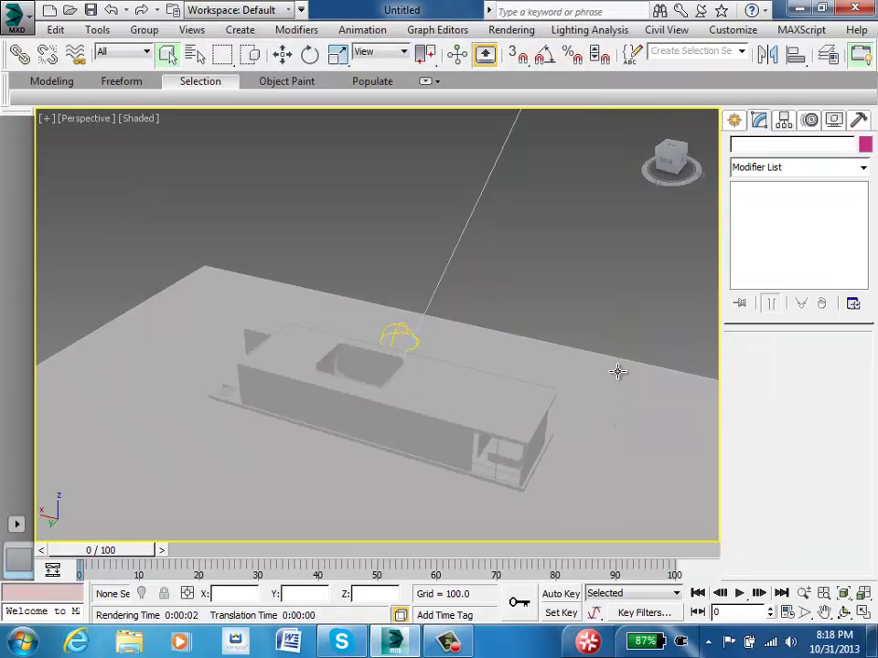
pyautogui.keyDown('alt'); pyautogui.moveTo(556, 348); pyautogui.dragTo(319, 310, button='middle'); pyautogui.keyUp('alt')
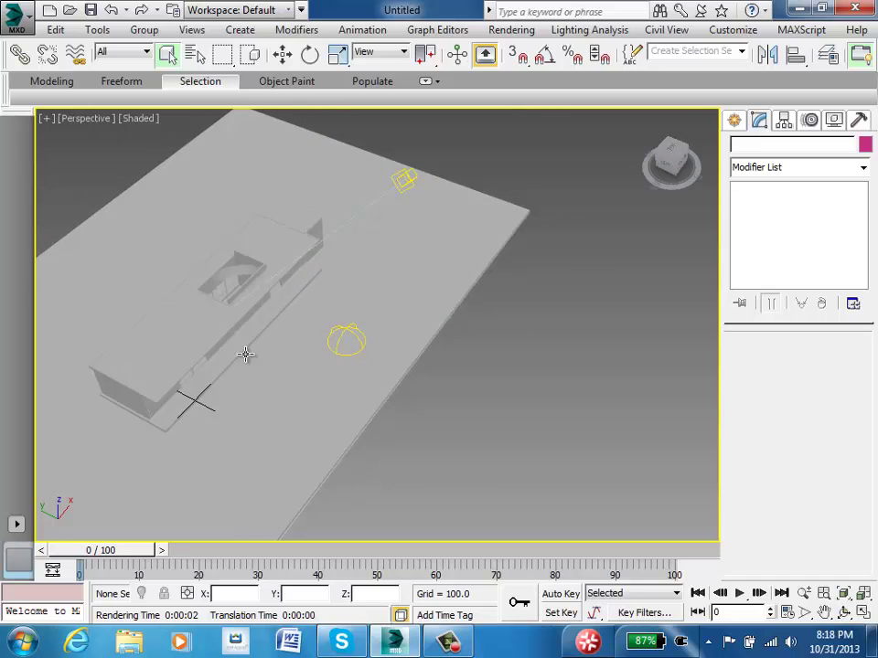
pyautogui.click(735, 120)
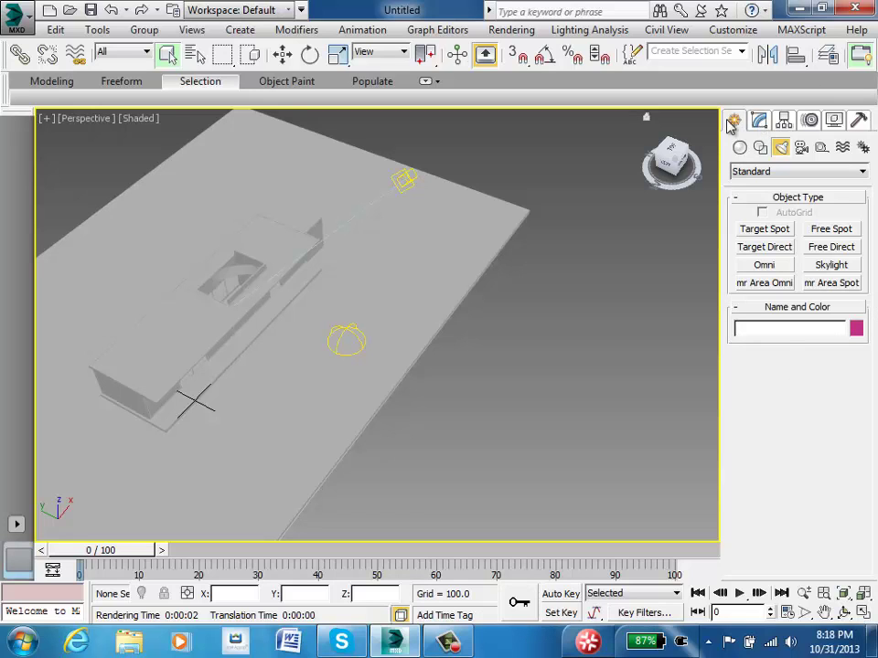
# Step: Create a Standard target camera in the top view, from the pavilion's upper-right interior corner aimed at the middle of the building
pyautogui.click(863, 614)
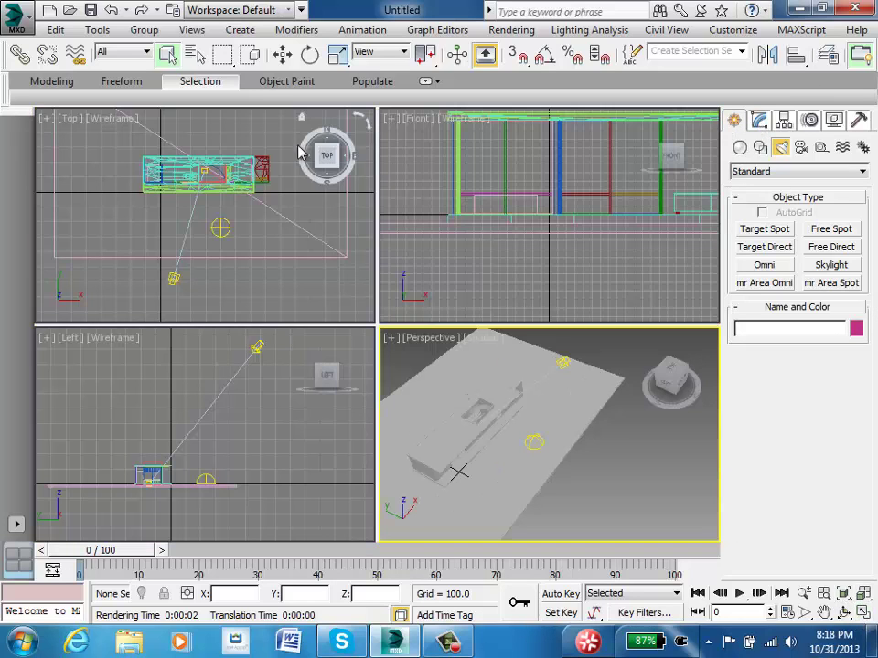
pyautogui.scroll(4, 43, 223)
pyautogui.moveTo(304, 234); pyautogui.dragTo(155, 204, button='middle')
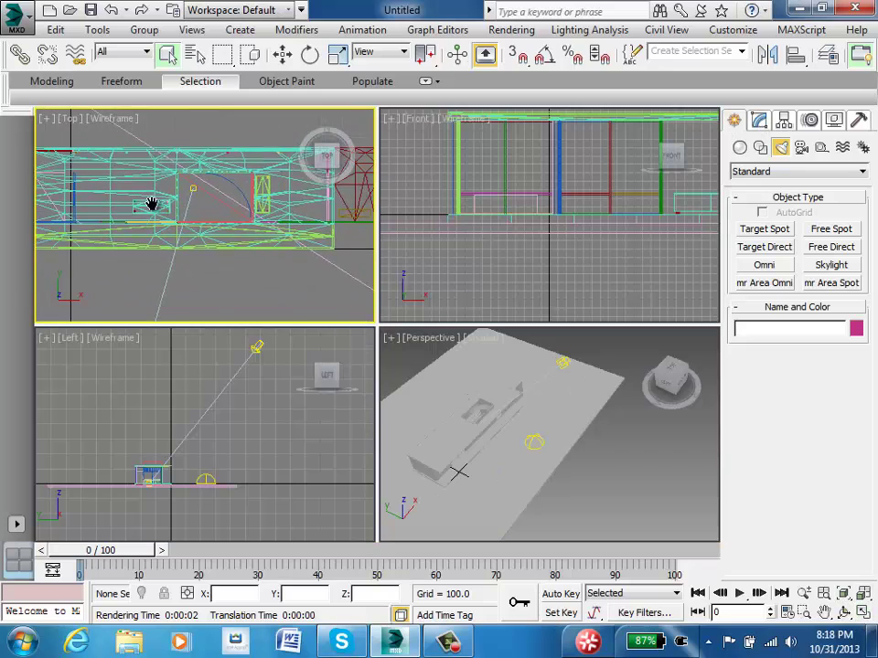
pyautogui.scroll(-2, 170, 206)
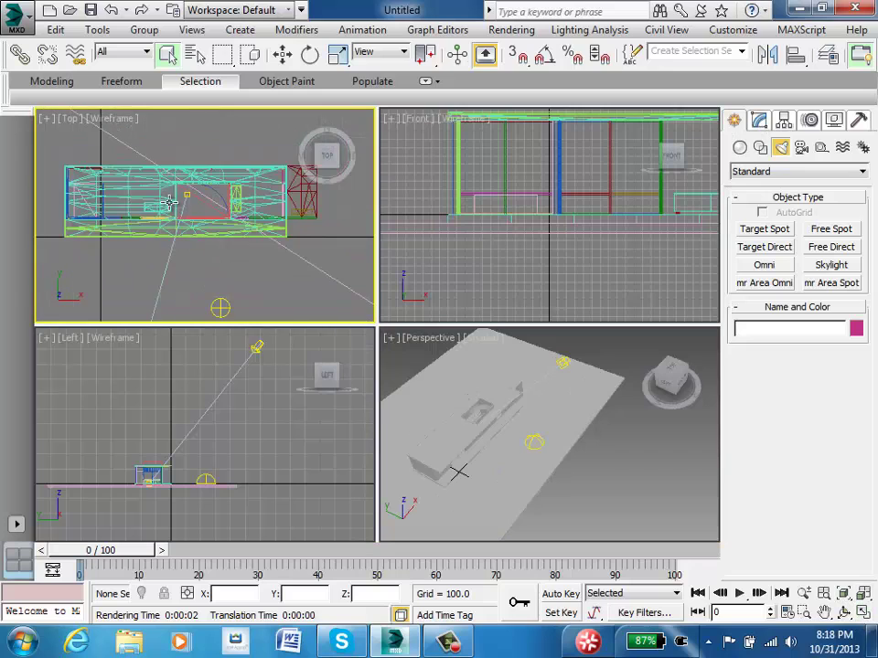
pyautogui.click(802, 150)
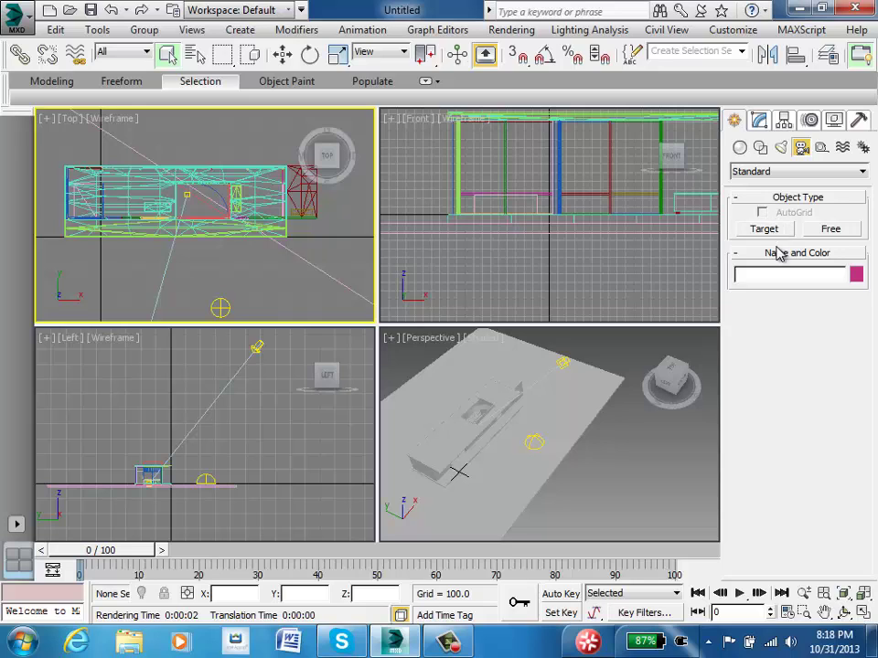
pyautogui.click(778, 233)
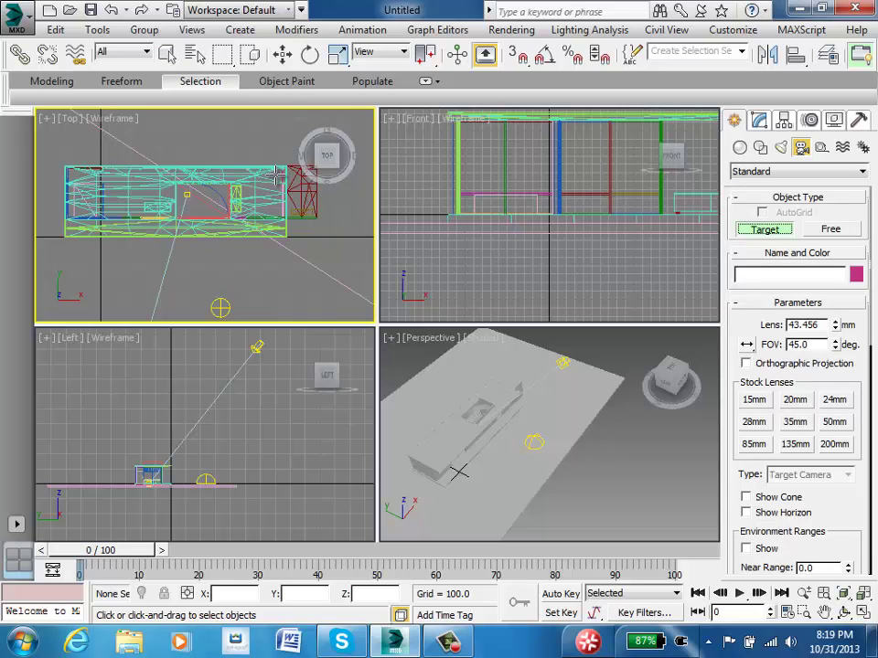
pyautogui.moveTo(276, 176); pyautogui.dragTo(190, 204)
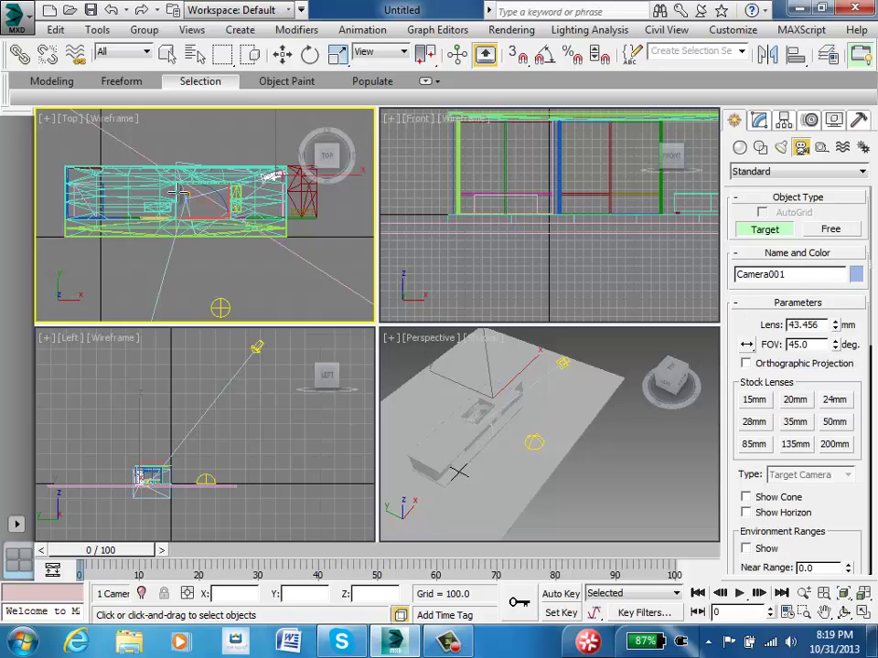
# Step: Raise the camera vertically in the front view to a Z height of about 70
pyautogui.moveTo(190, 492); pyautogui.dragTo(249, 439, button='middle')
pyautogui.scroll(5, 248, 439)
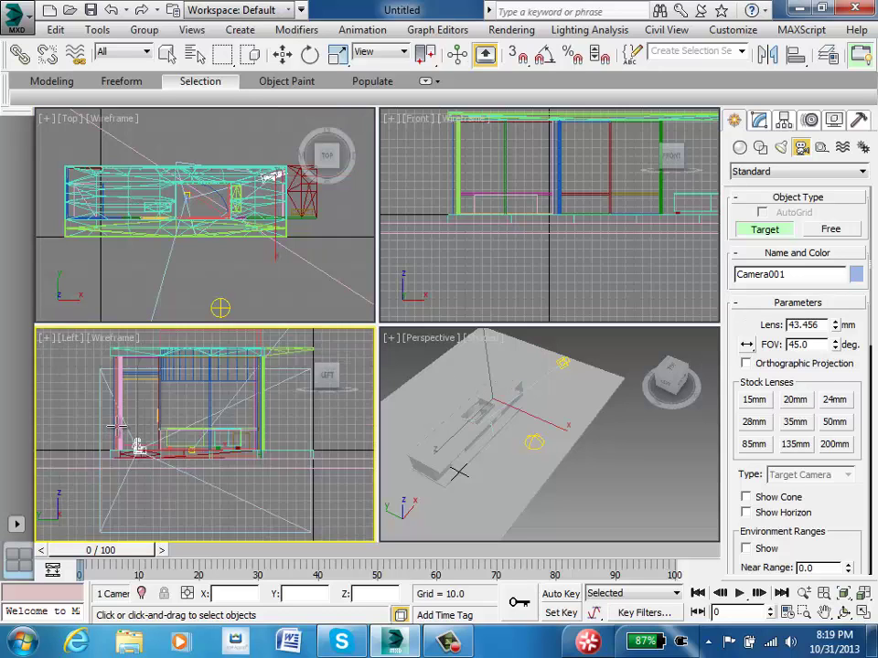
pyautogui.moveTo(188, 417); pyautogui.dragTo(240, 421, button='middle')
pyautogui.scroll(-6, 655, 219)
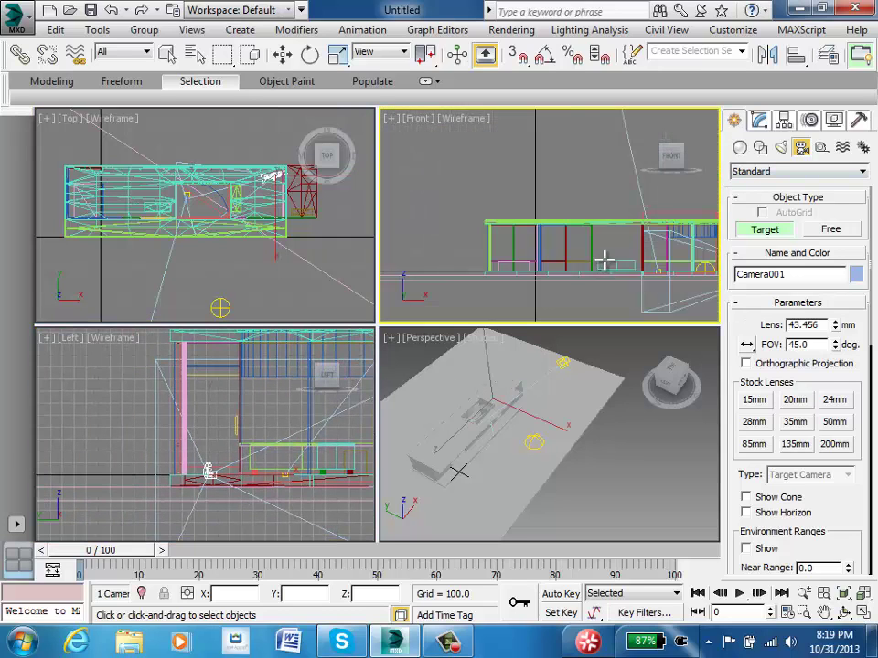
pyautogui.scroll(3, 562, 260)
pyautogui.scroll(4, 615, 271)
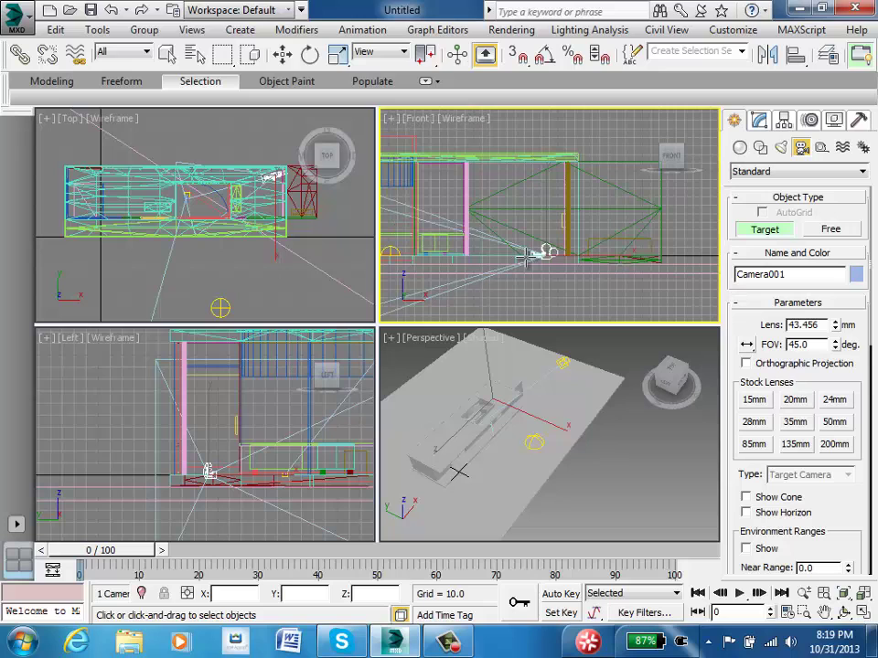
pyautogui.click(282, 55)
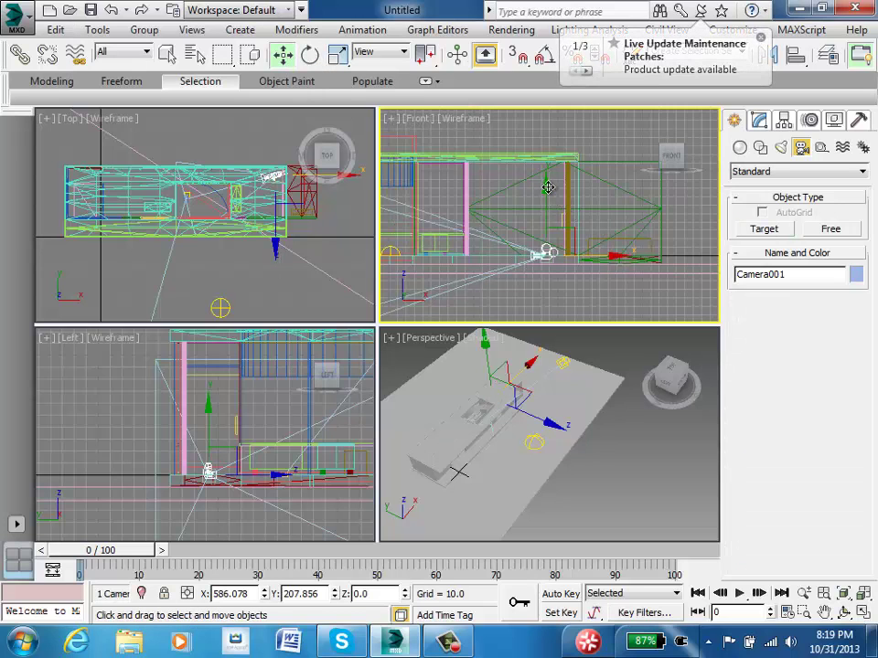
pyautogui.moveTo(549, 186); pyautogui.dragTo(551, 127)
# Step: Select the camera's target from the scene list and raise it in the front view to a Z height of about 45
pyautogui.moveTo(453, 222); pyautogui.dragTo(602, 219, button='middle')
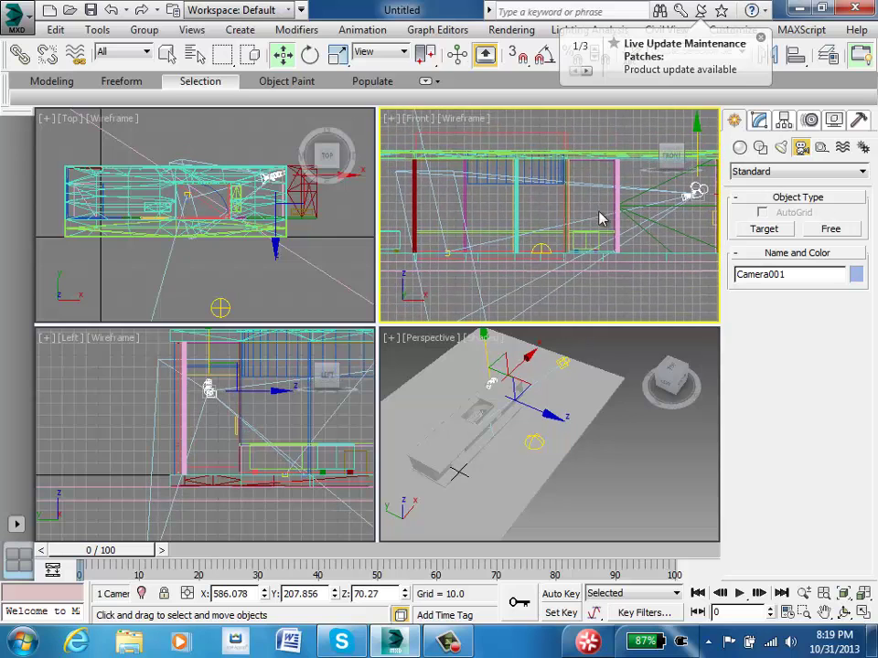
pyautogui.click(206, 56)
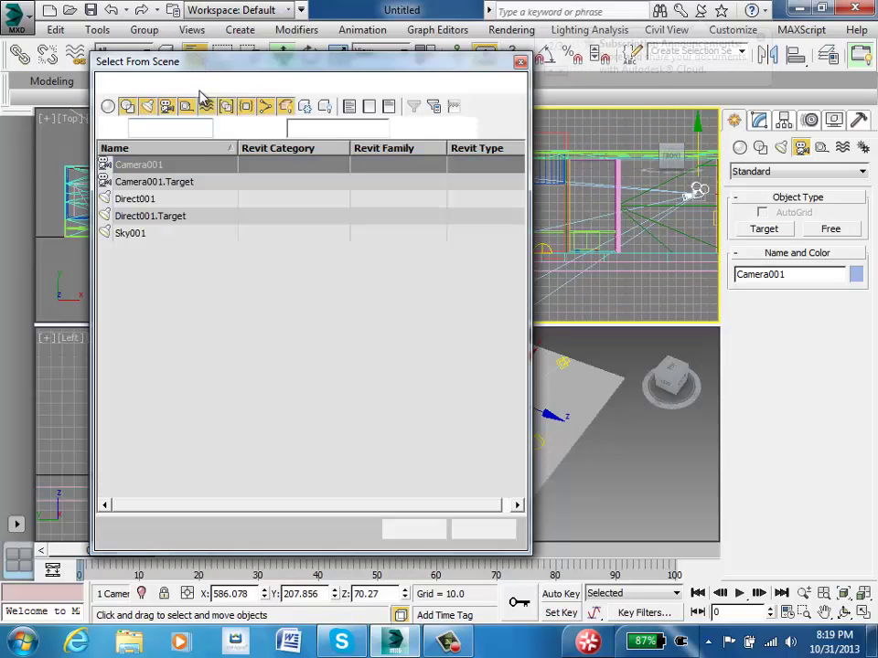
pyautogui.click(141, 183)
pyautogui.click(413, 529)
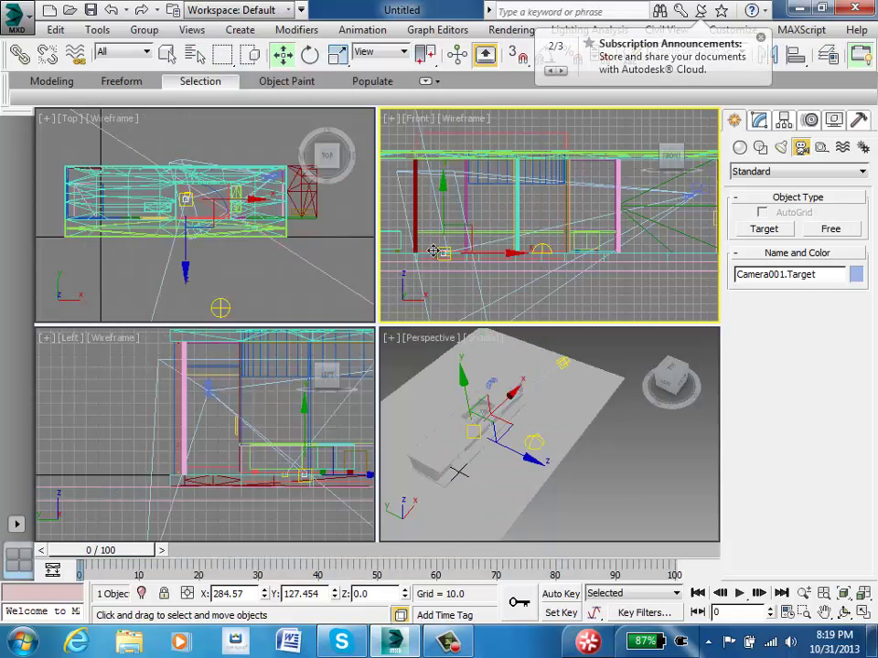
pyautogui.moveTo(442, 180); pyautogui.dragTo(443, 139)
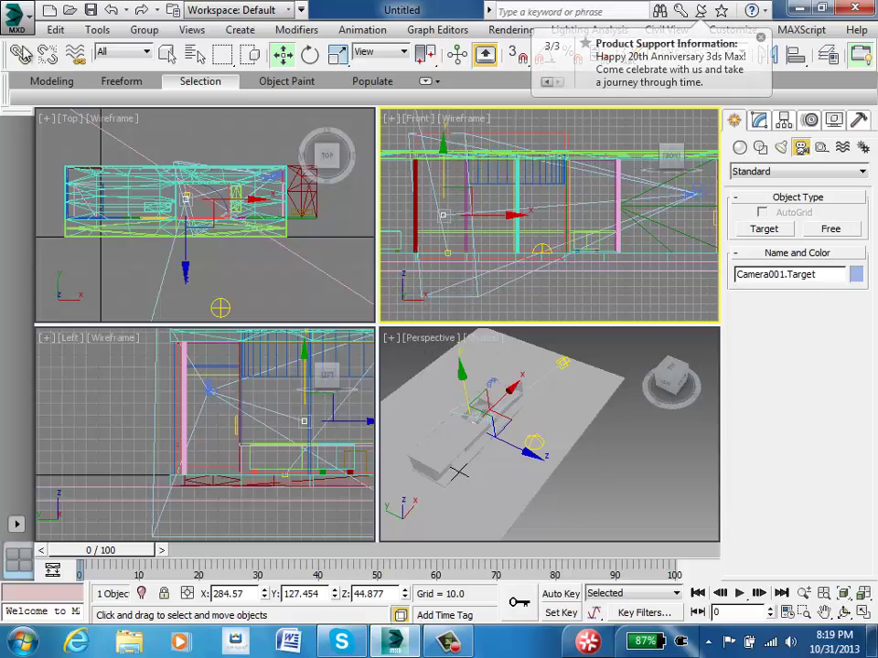
pyautogui.click(167, 53)
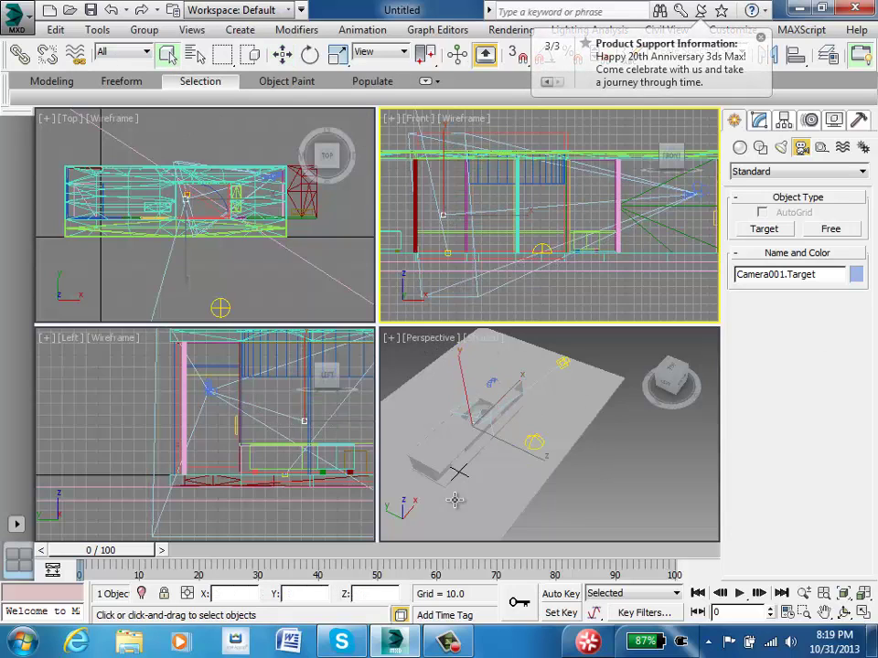
# Step: Switch the perspective viewport to the new camera's view and maximize it
pyautogui.click(424, 345)
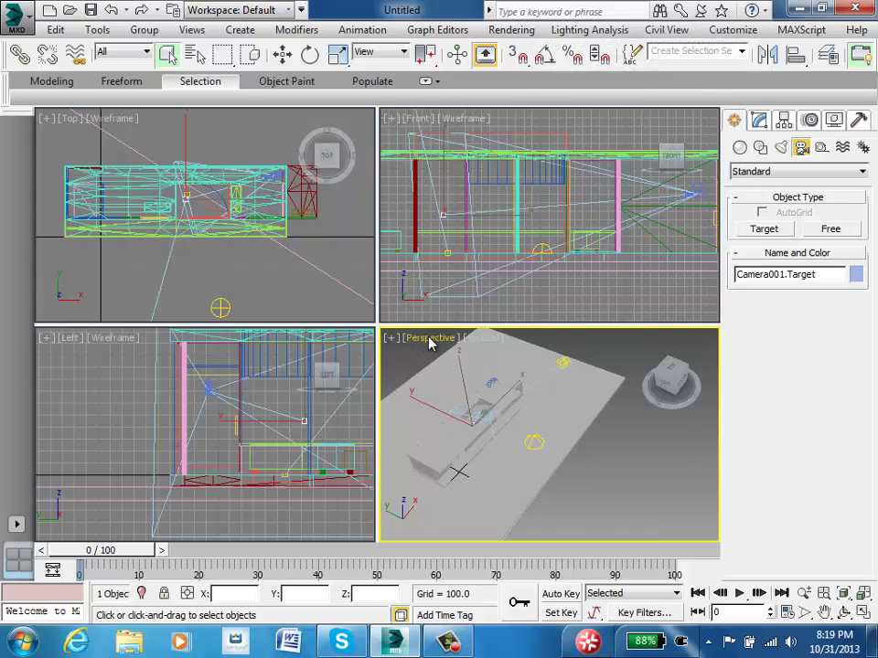
pyautogui.click(429, 342)
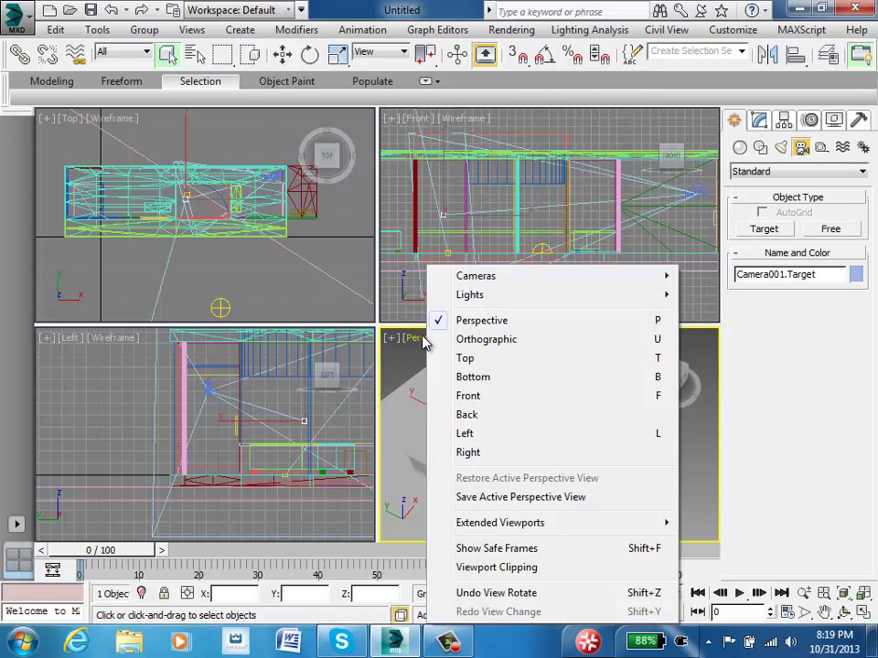
pyautogui.moveTo(487, 278)
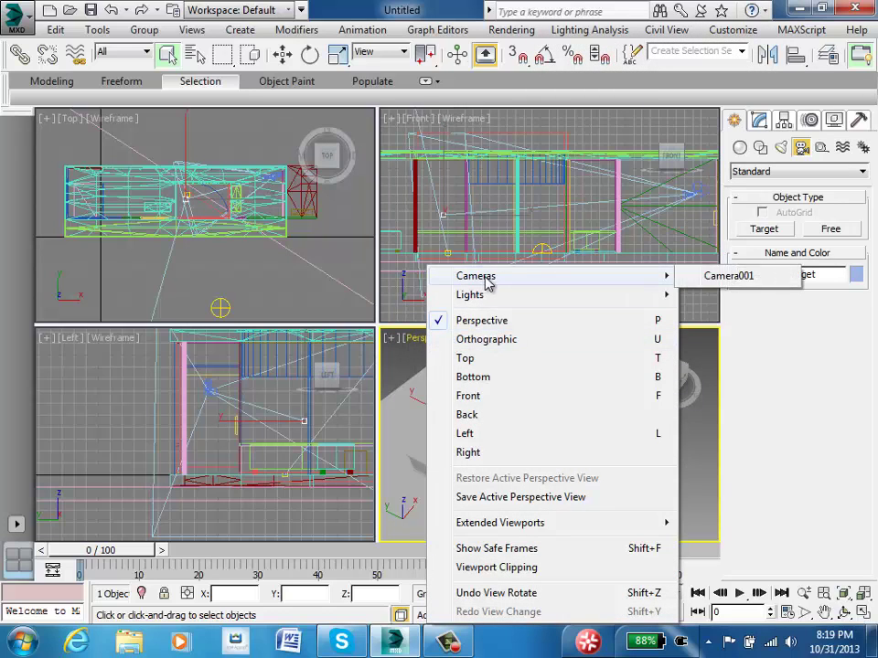
pyautogui.click(768, 277)
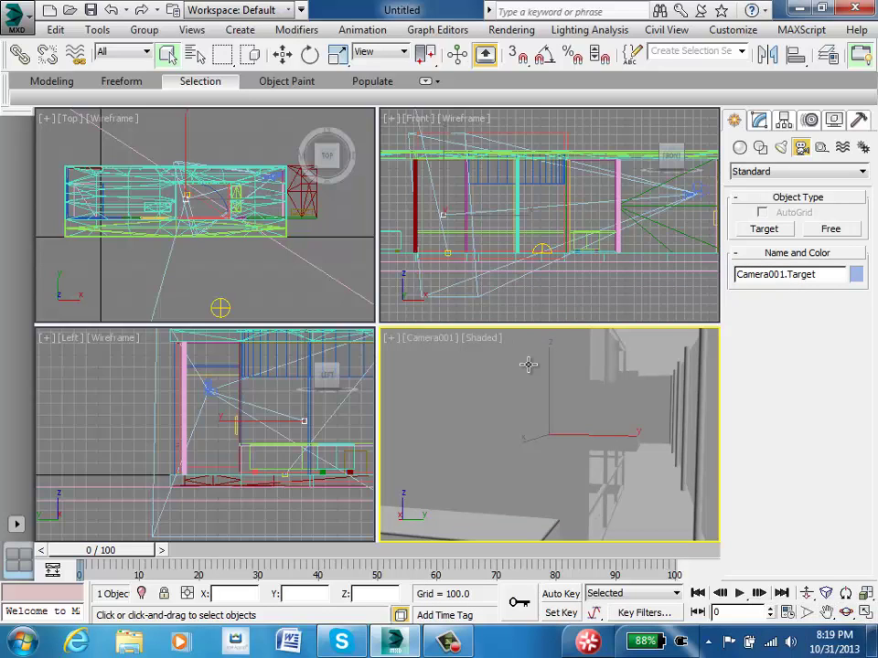
pyautogui.click(865, 614)
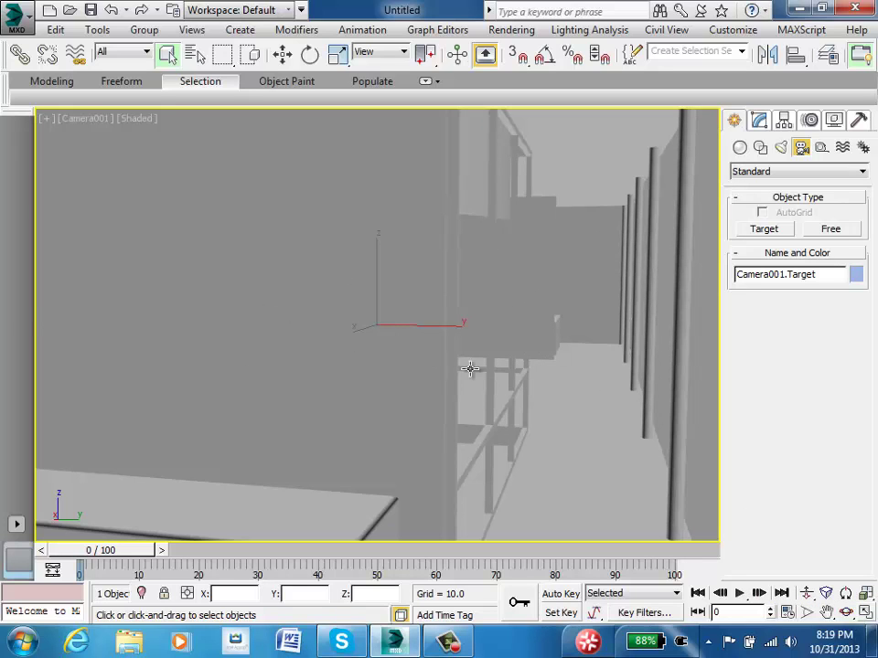
# Step: Return to the four-view layout and raise the camera in the front view to a Z height of about 80
pyautogui.hotkey('alt', 'w')
pyautogui.scroll(5, 646, 217)
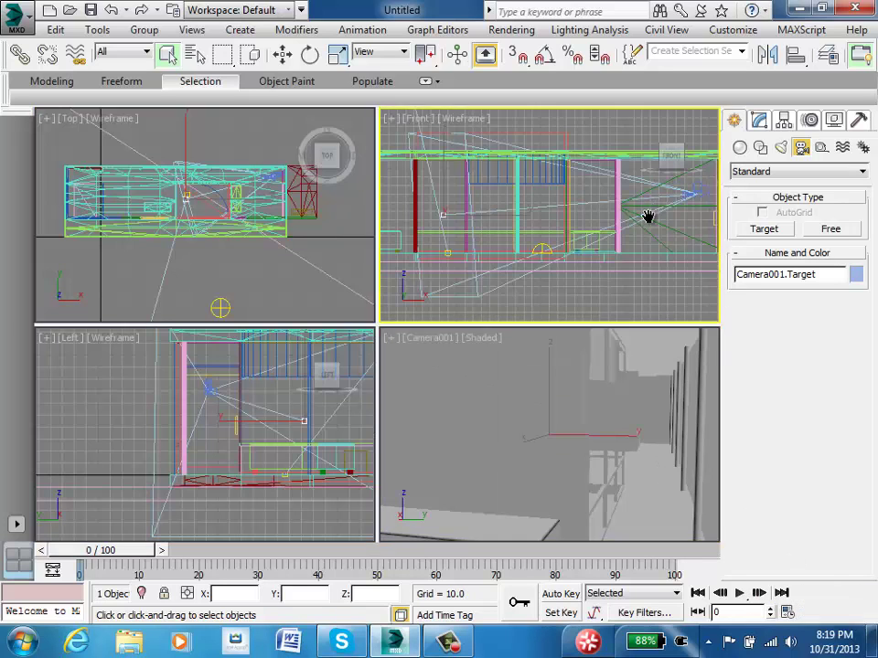
pyautogui.click(531, 196)
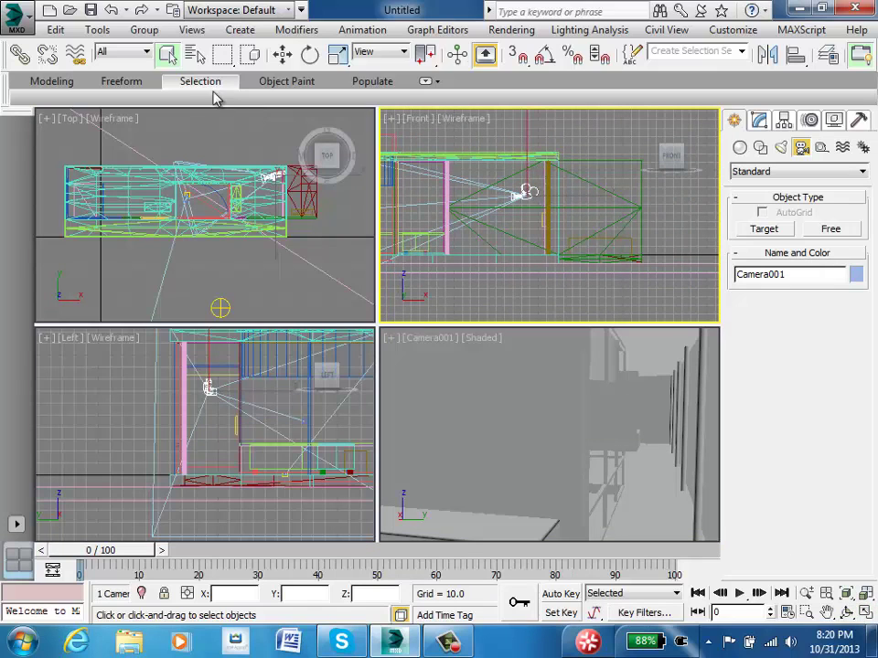
pyautogui.click(282, 55)
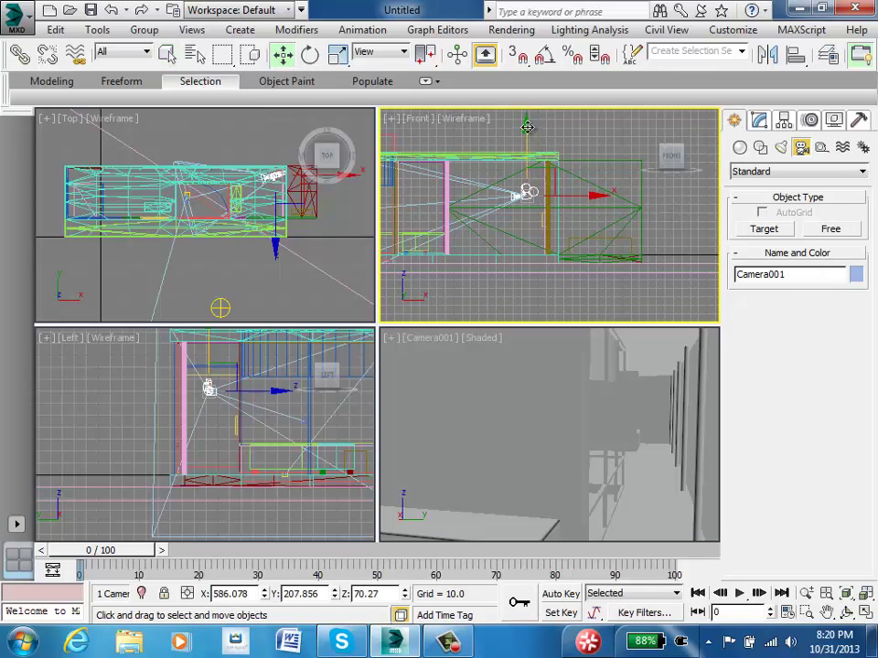
pyautogui.moveTo(526, 127)
pyautogui.mouseDown()
pyautogui.moveTo(525, 156)
pyautogui.moveTo(527, 117)
pyautogui.mouseUp()
# Step: Dolly the camera slightly back from its target and widen its field of view to take in more of the interior
pyautogui.rightClick(519, 385)
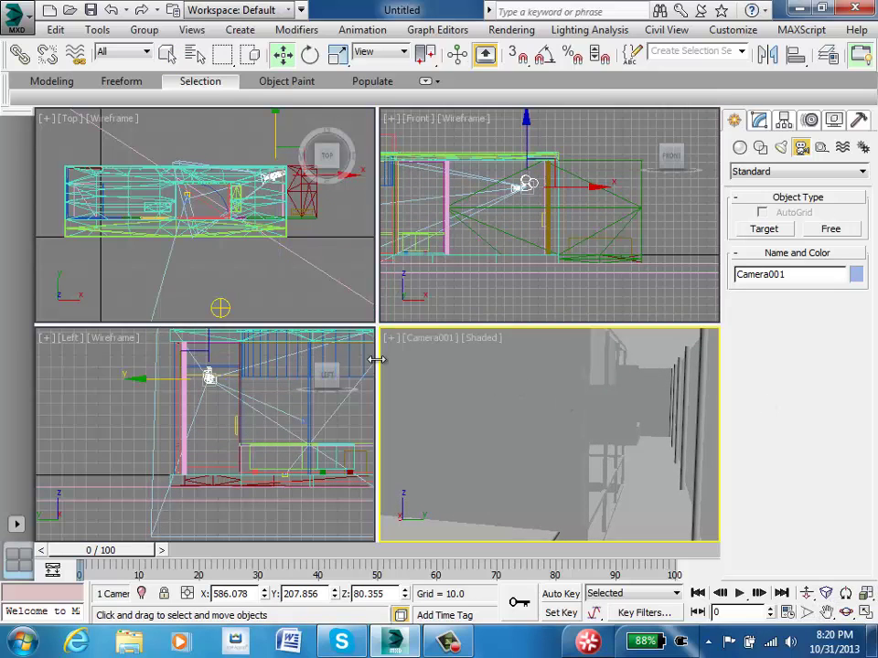
pyautogui.click(806, 598)
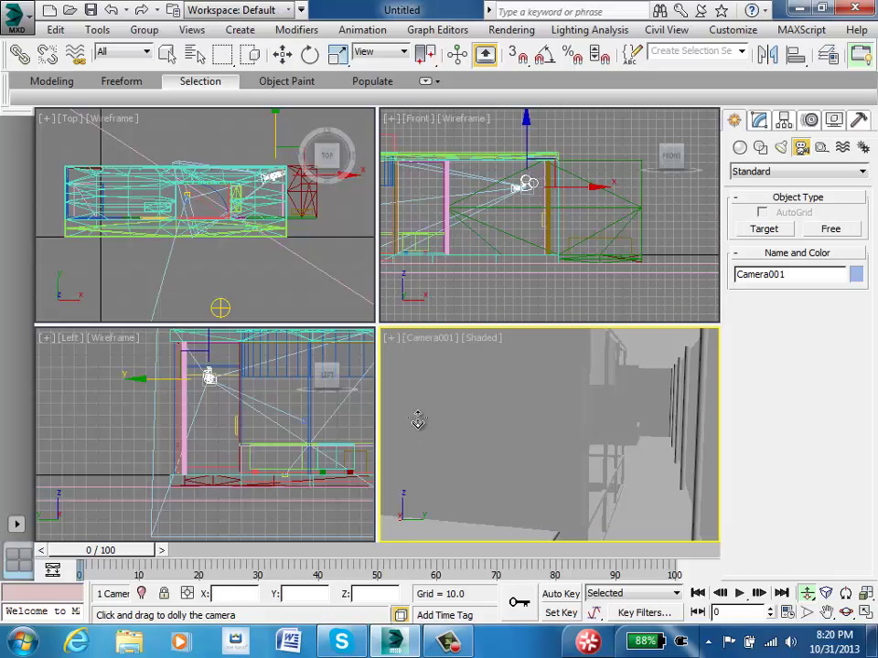
pyautogui.moveTo(418, 420); pyautogui.dragTo(703, 518)
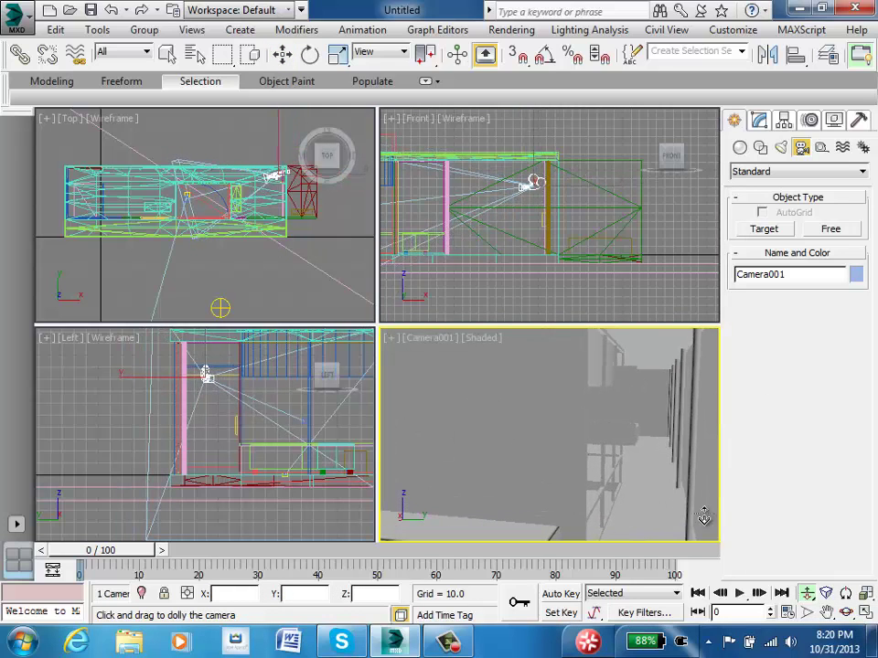
pyautogui.click(808, 613)
pyautogui.moveTo(470, 376); pyautogui.dragTo(479, 429)
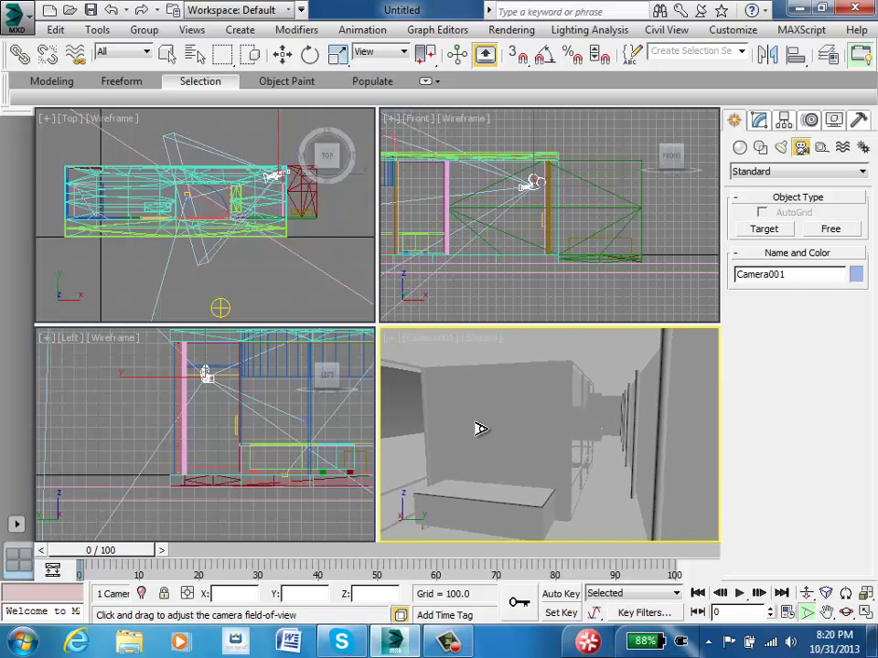
# Step: Adjust the camera's perspective slightly, then pan the camera a little toward the glazed corridor side
pyautogui.click(827, 592)
pyautogui.moveTo(503, 433)
pyautogui.mouseDown()
pyautogui.moveTo(506, 464)
pyautogui.moveTo(507, 437)
pyautogui.mouseUp()
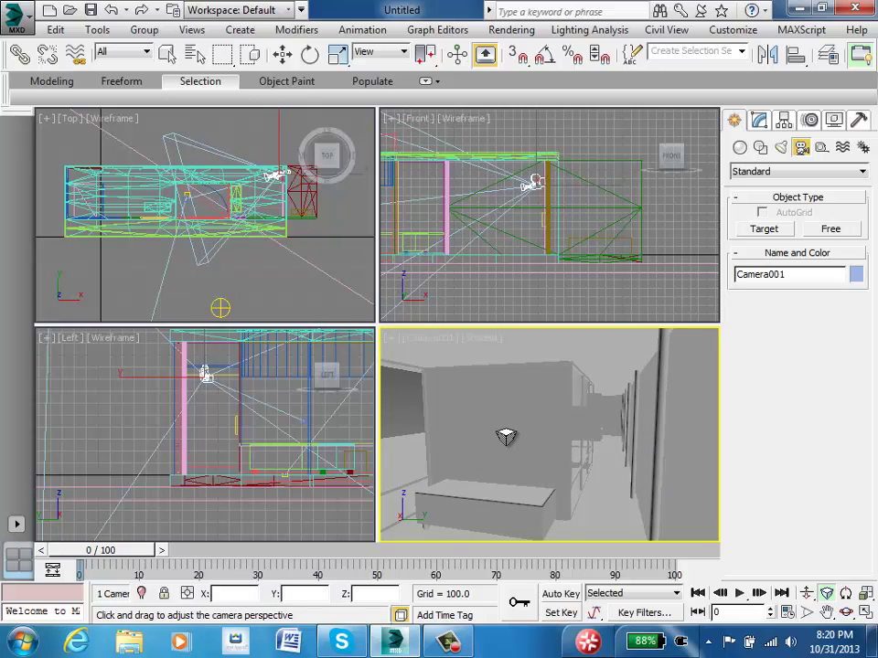
pyautogui.click(847, 618)
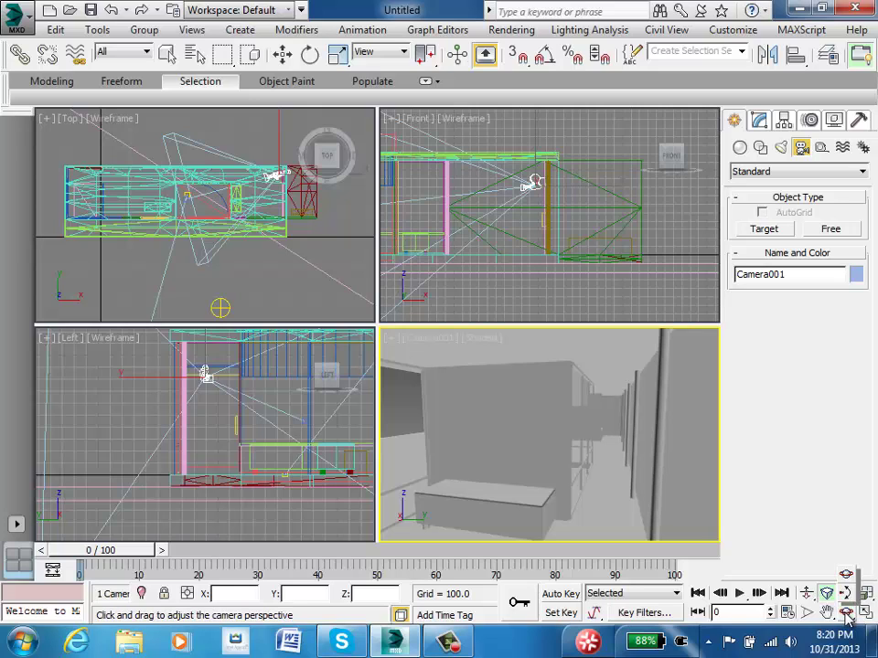
pyautogui.moveTo(848, 619); pyautogui.dragTo(851, 586)
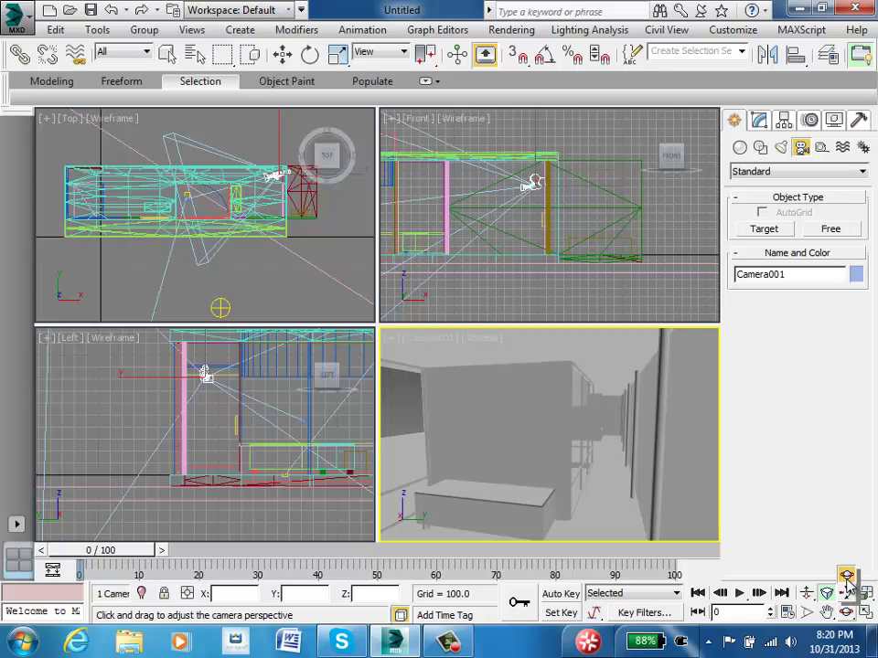
pyautogui.moveTo(850, 586); pyautogui.dragTo(850, 599)
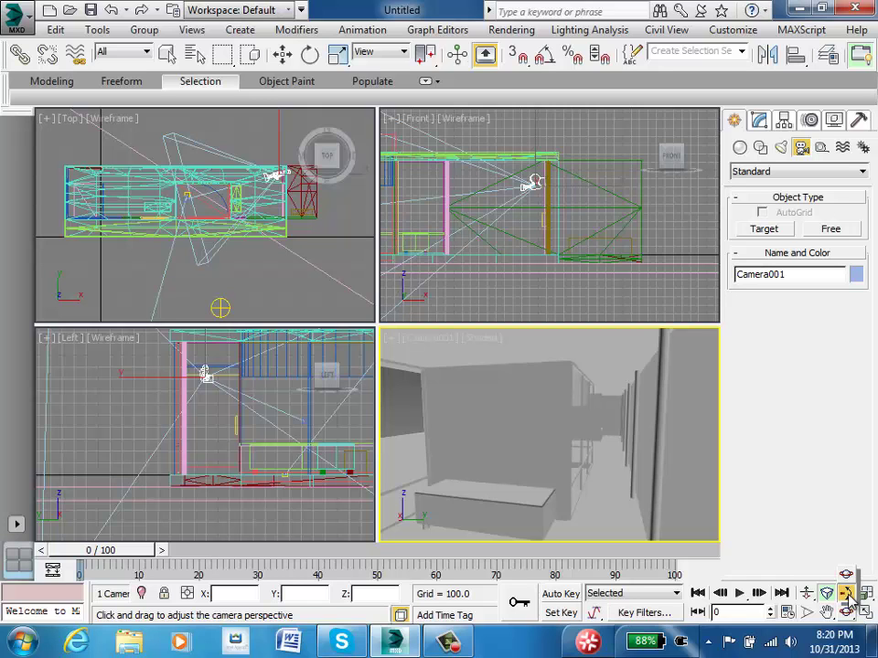
pyautogui.moveTo(849, 599); pyautogui.dragTo(849, 599)
pyautogui.moveTo(527, 449)
pyautogui.mouseDown()
pyautogui.moveTo(567, 449)
pyautogui.moveTo(512, 454)
pyautogui.moveTo(495, 470)
pyautogui.moveTo(523, 447)
pyautogui.moveTo(531, 452)
pyautogui.mouseUp()
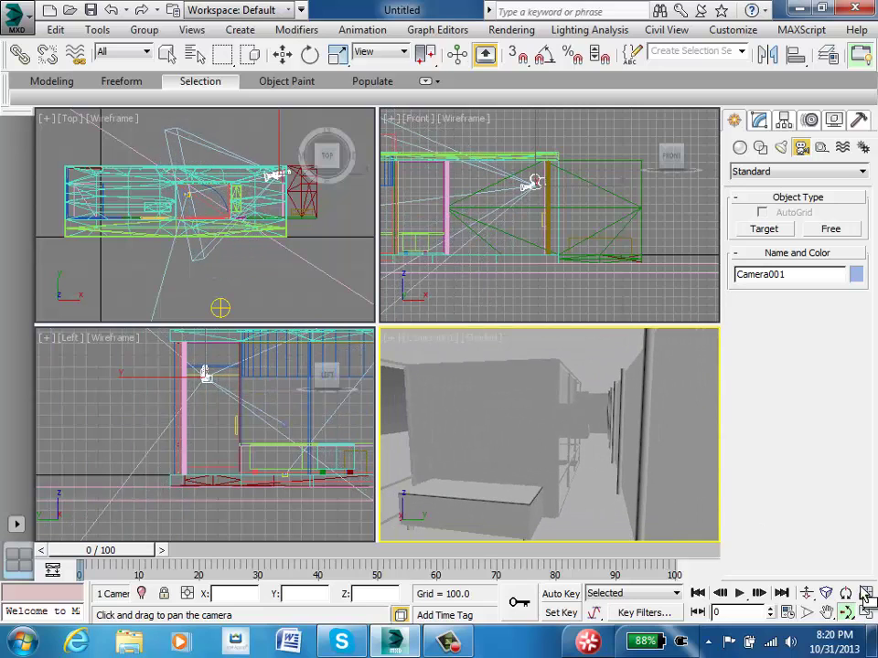
# Step: Orbit the camera slightly lower around its target, check its view maximized and return to the four-view layout
pyautogui.moveTo(846, 592); pyautogui.dragTo(846, 577)
pyautogui.moveTo(545, 452)
pyautogui.mouseDown()
pyautogui.moveTo(576, 450)
pyautogui.moveTo(545, 453)
pyautogui.moveTo(544, 446)
pyautogui.mouseUp()
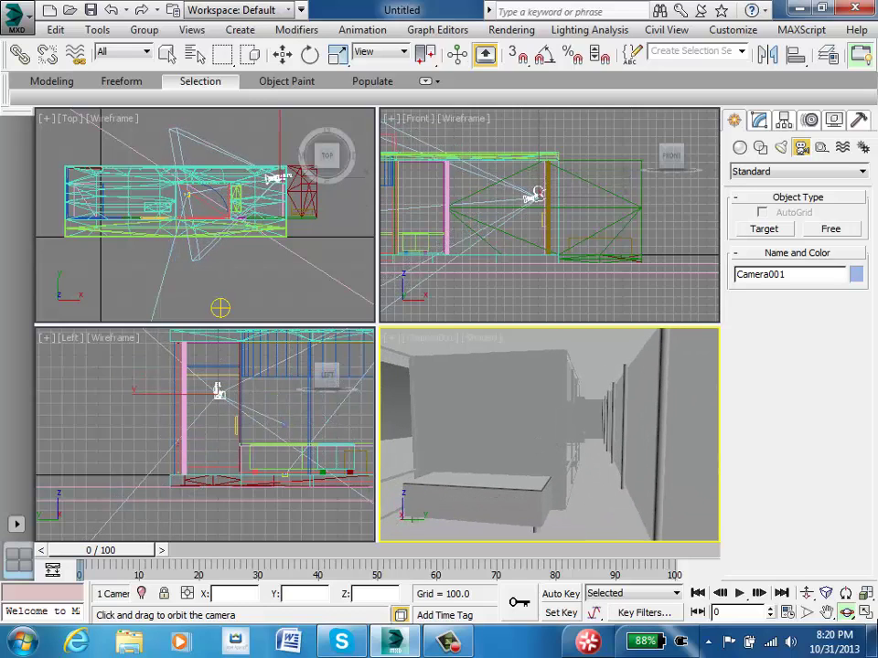
pyautogui.hotkey('alt', 'w')
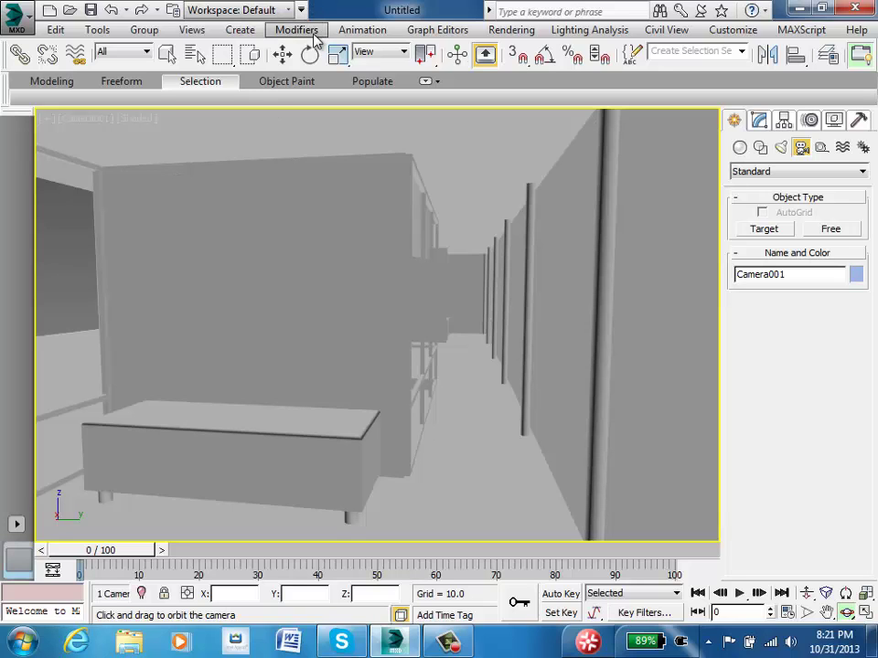
pyautogui.click(865, 612)
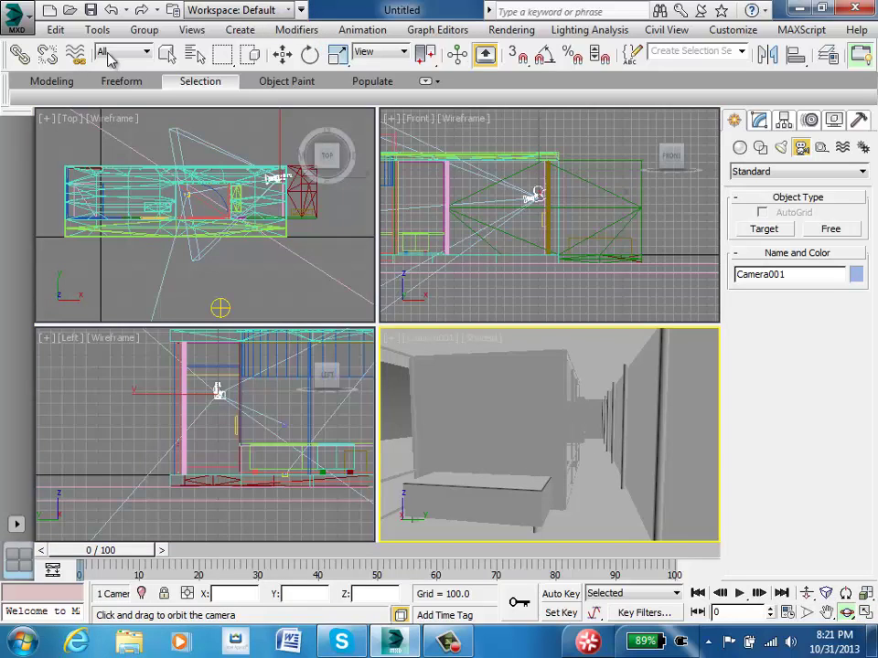
# Step: Select Camera001 from the scene list and apply a Camera Correction modifier to it for a two-point perspective
pyautogui.click(168, 55)
pyautogui.click(191, 56)
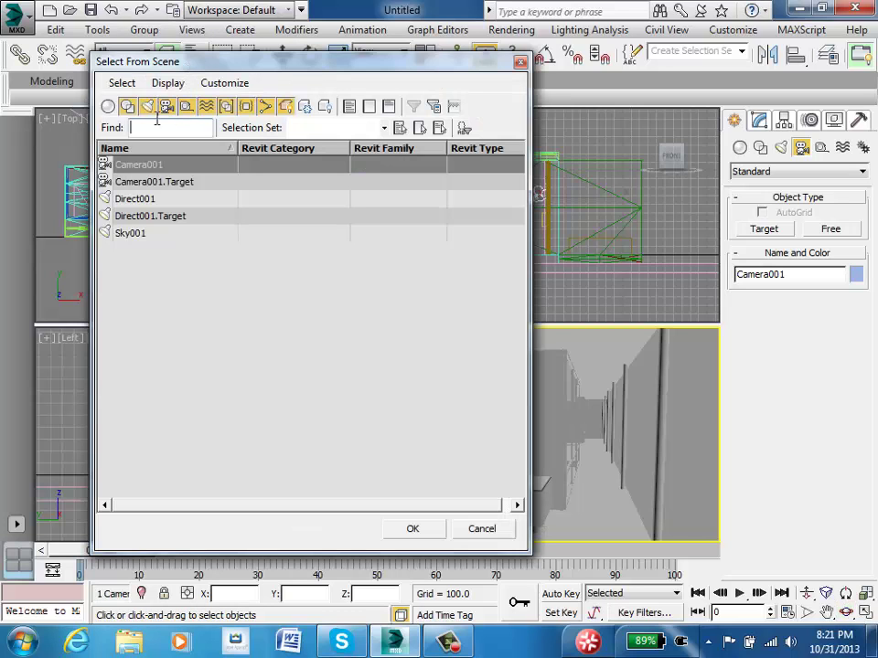
pyautogui.click(149, 170)
pyautogui.click(412, 529)
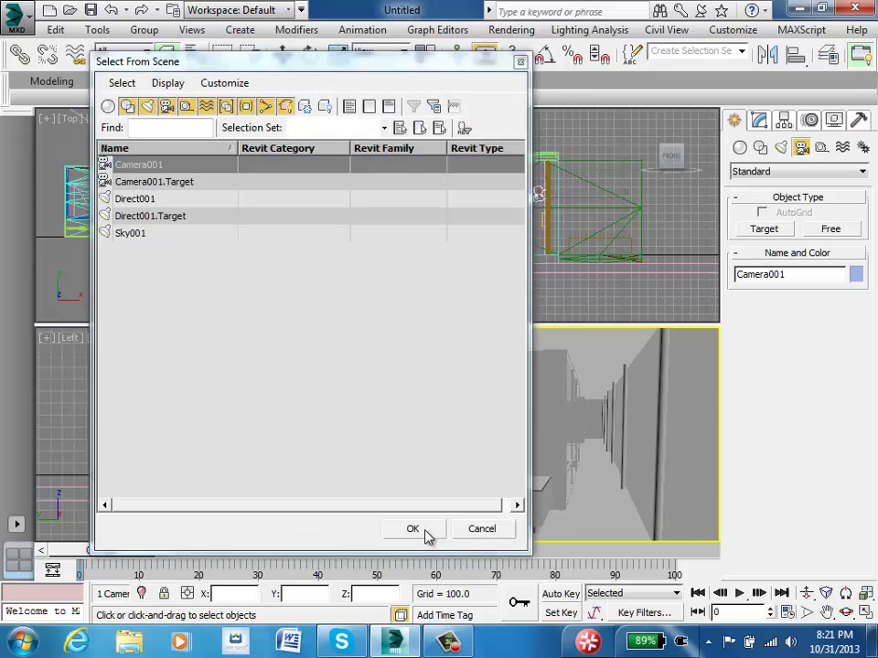
pyautogui.click(297, 29)
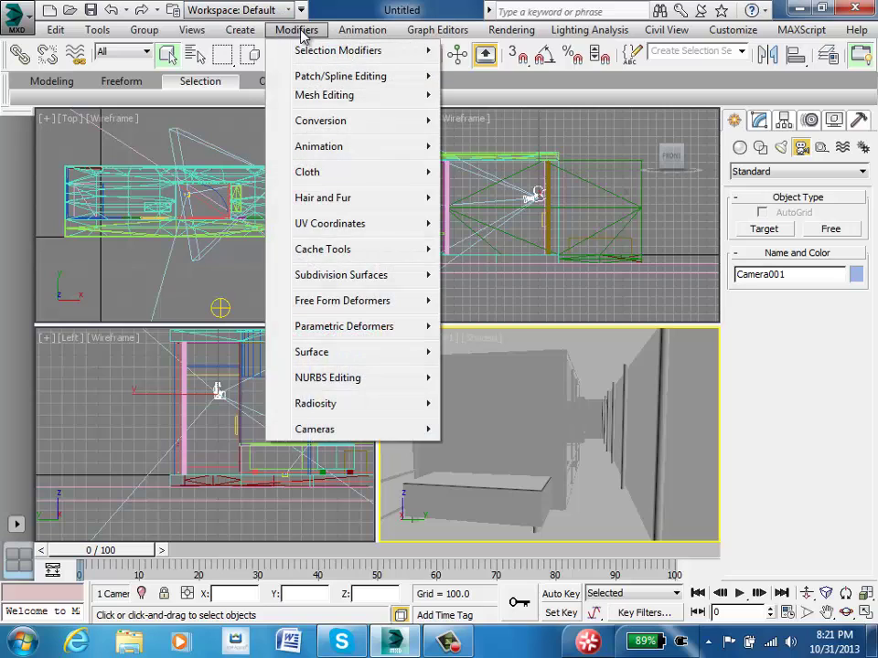
pyautogui.moveTo(341, 435)
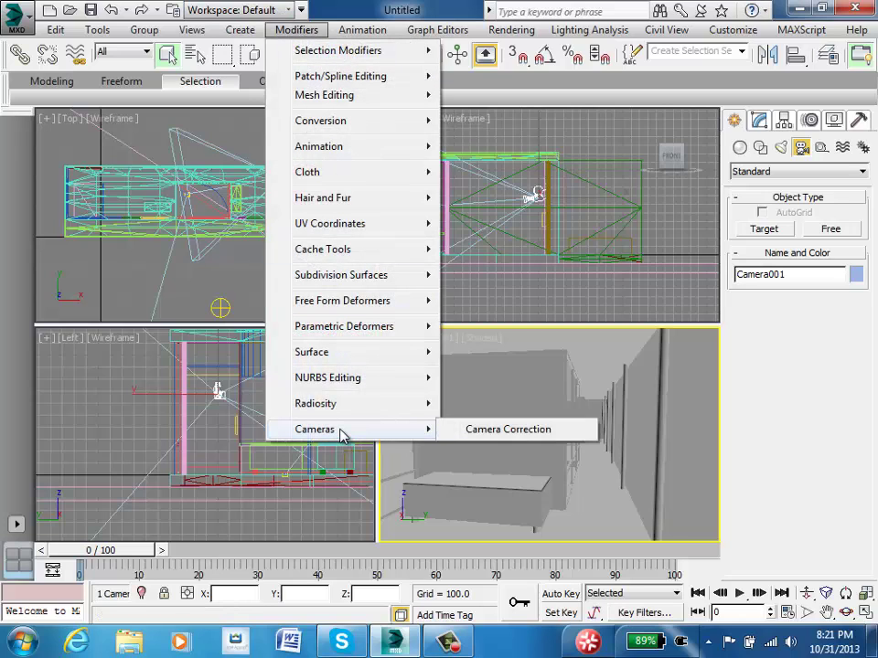
pyautogui.click(500, 438)
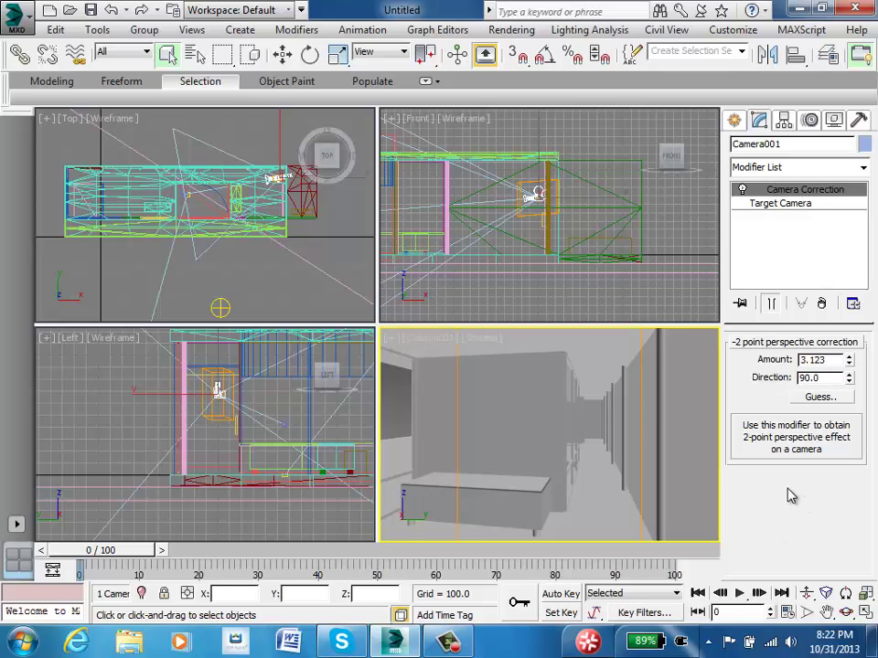
pyautogui.press('Delete')
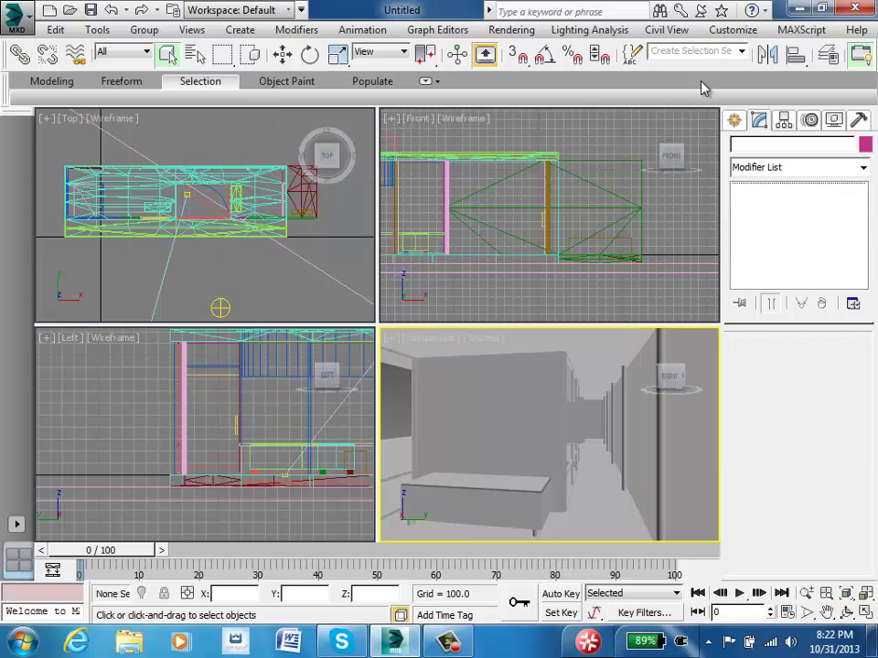
pyautogui.click(195, 54)
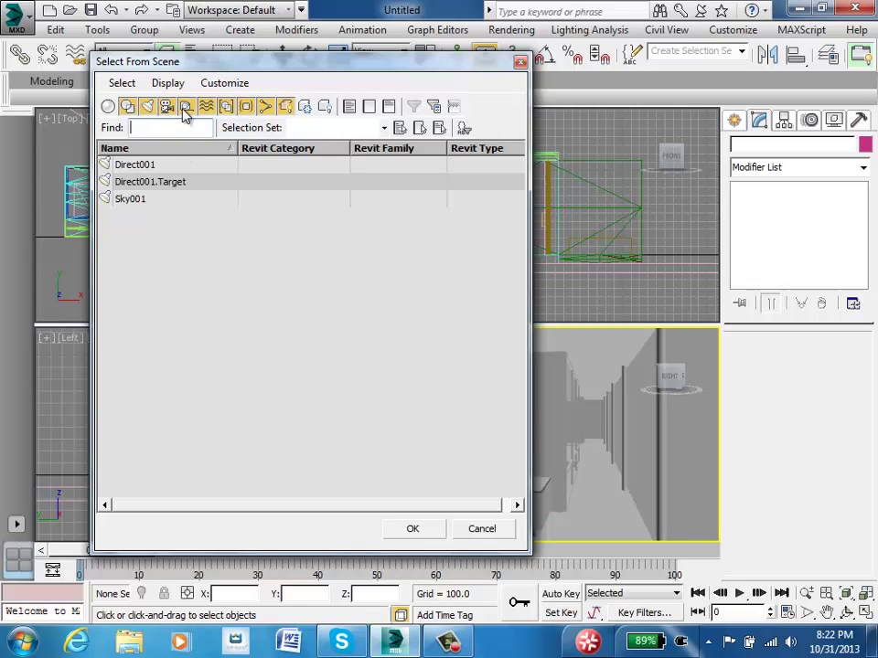
pyautogui.press('Escape')
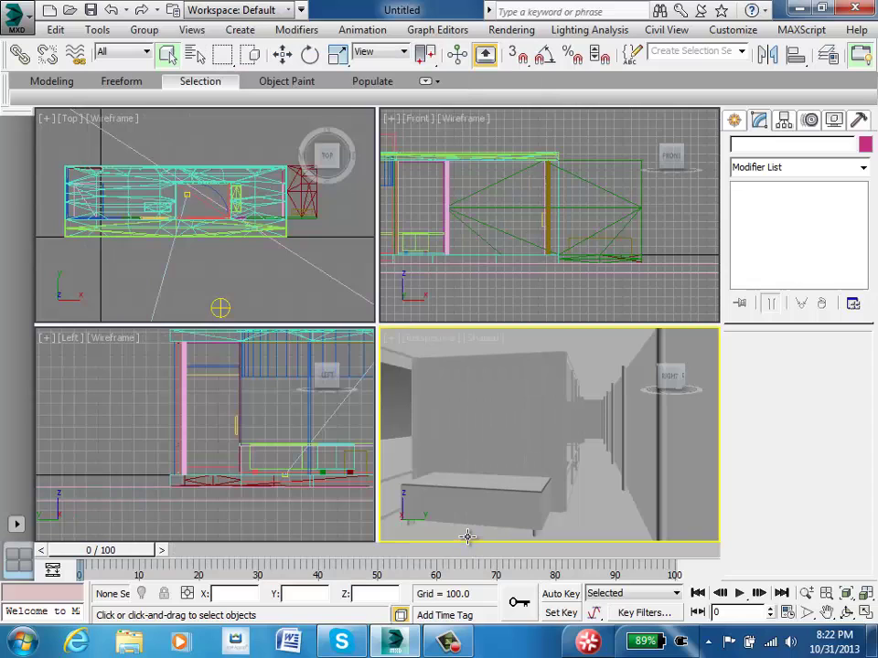
pyautogui.hotkey('ctrl', 'c')
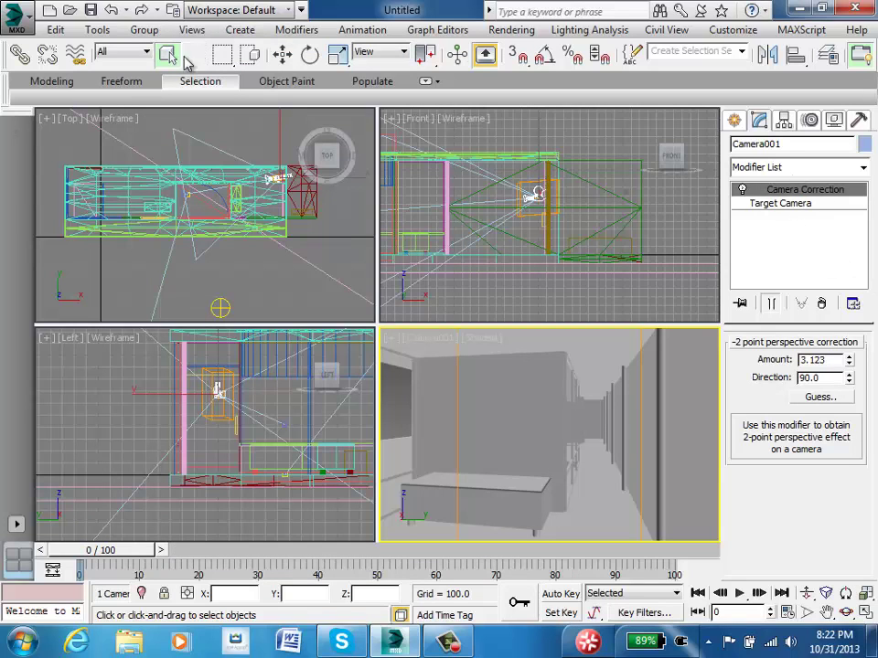
# Step: Delete the Camera Correction modifier from the camera's modifier stack and apply Camera Correction again
pyautogui.click(772, 204)
pyautogui.click(789, 191)
pyautogui.rightClick(793, 194)
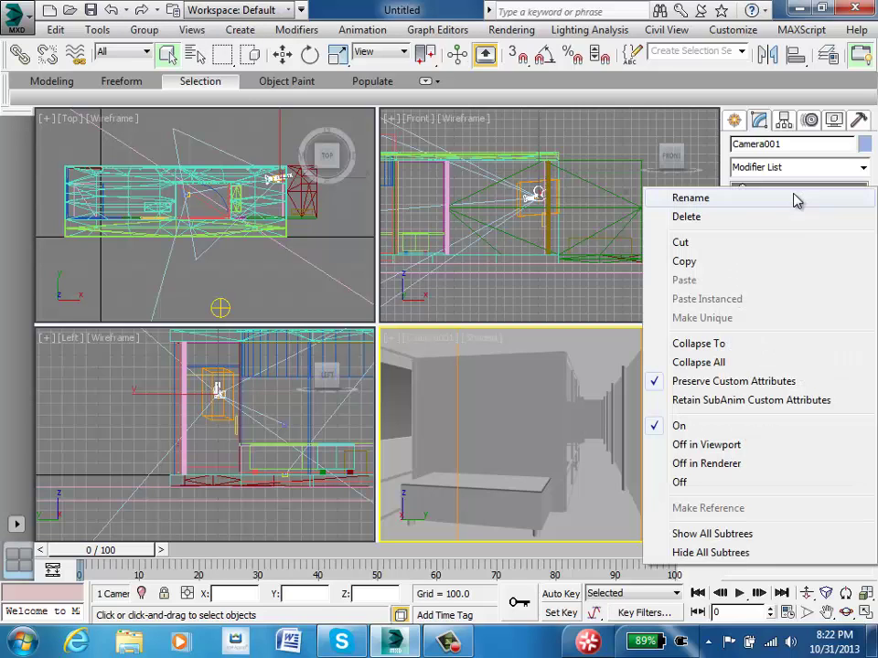
pyautogui.click(729, 219)
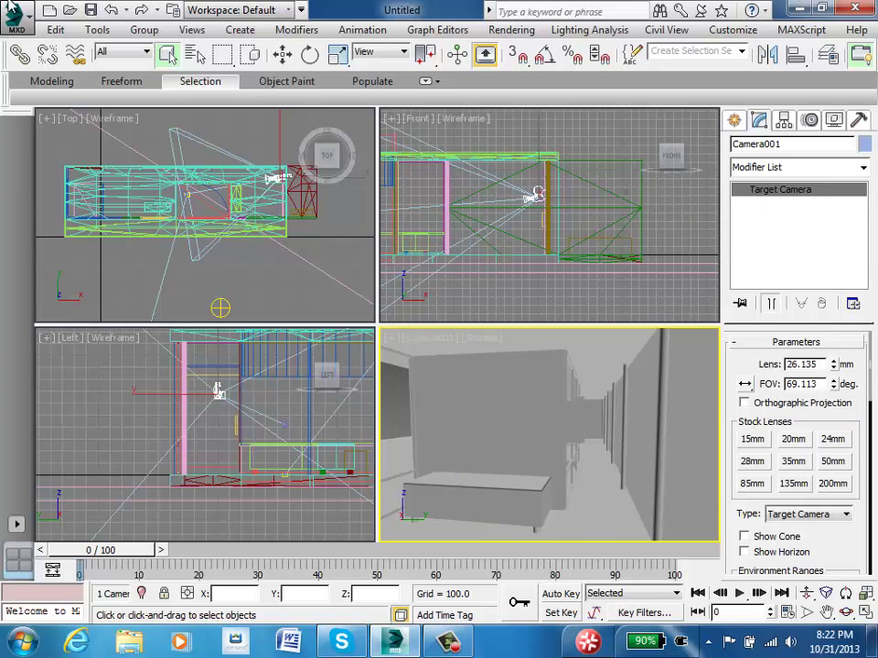
pyautogui.click(297, 29)
pyautogui.moveTo(372, 428)
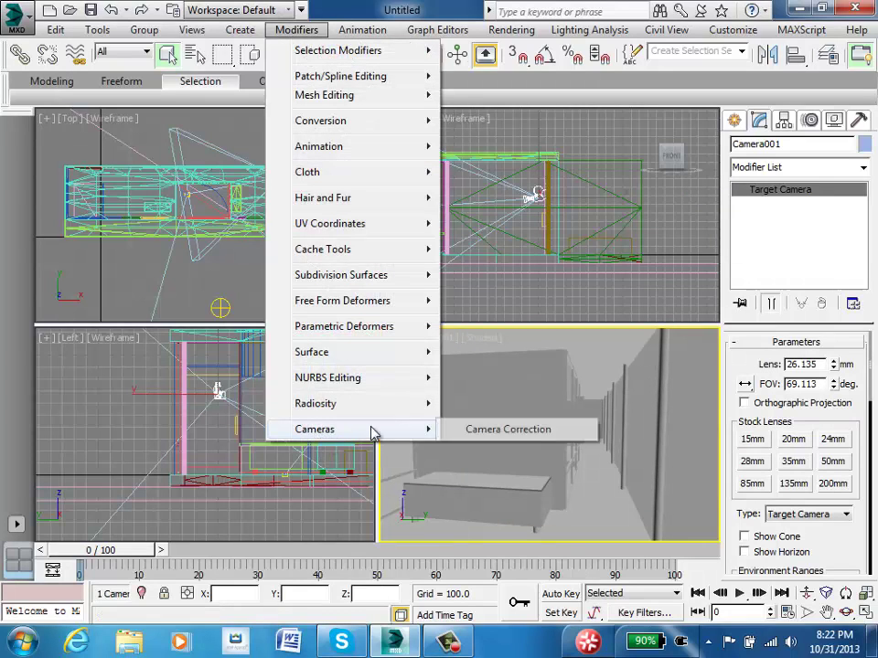
pyautogui.click(493, 436)
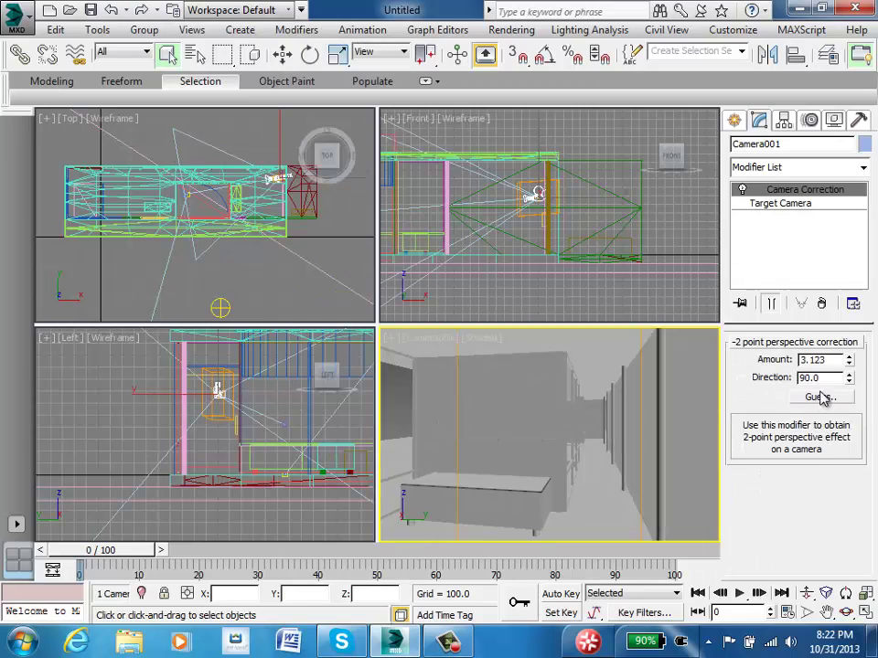
# Step: Try the camera correction's direction at 45 and at 180, and set it back to 90
pyautogui.doubleClick(826, 378)
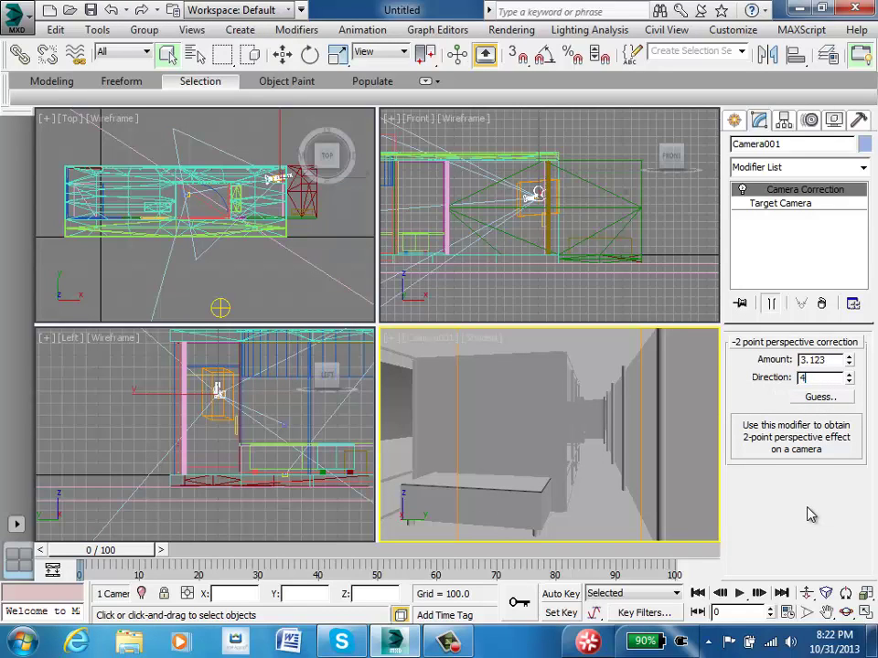
pyautogui.write('45')
pyautogui.press('Return')
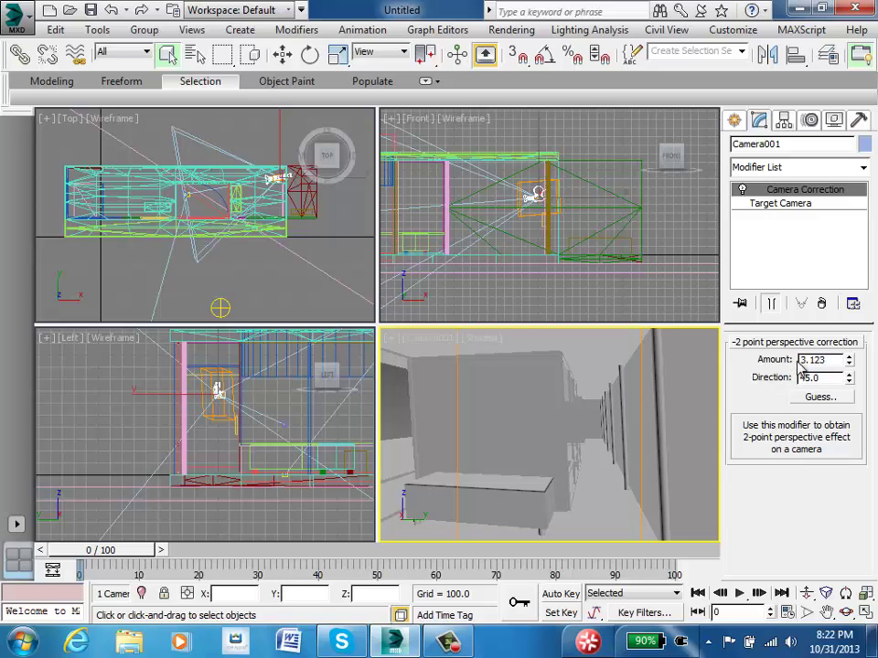
pyautogui.doubleClick(820, 377)
pyautogui.write('180')
pyautogui.press('Return')
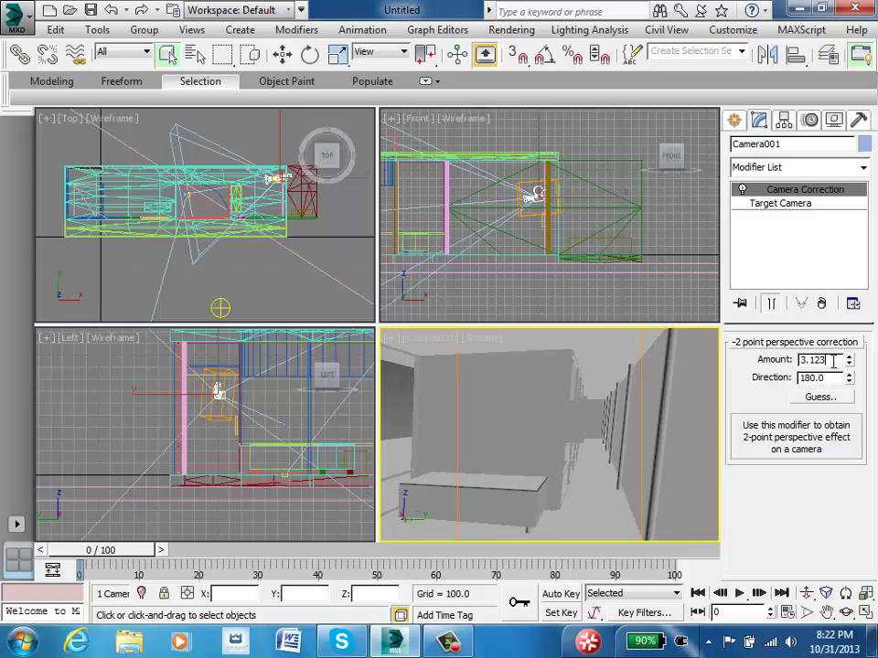
pyautogui.doubleClick(828, 378)
pyautogui.write('90')
pyautogui.press('Return')
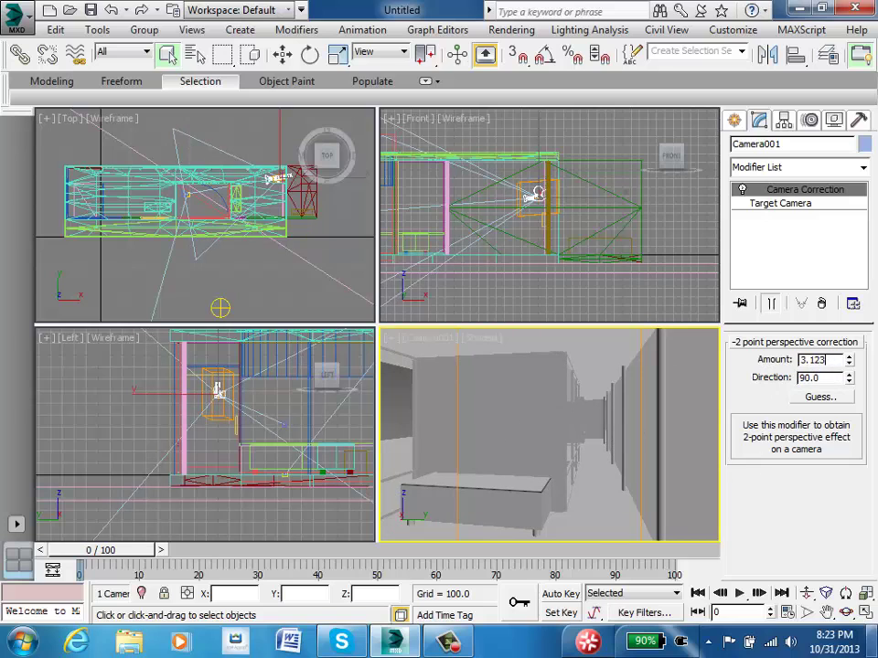
# Step: Maximize the corrected camera view, render it and close the rendered frame after checking the interior lighting
pyautogui.click(867, 613)
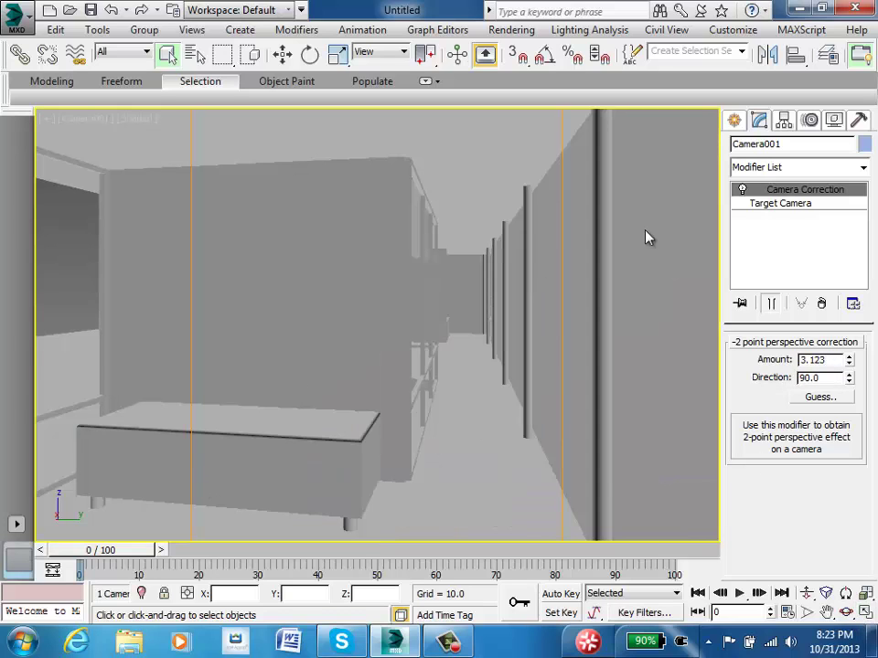
pyautogui.hotkey('shift', 'q')
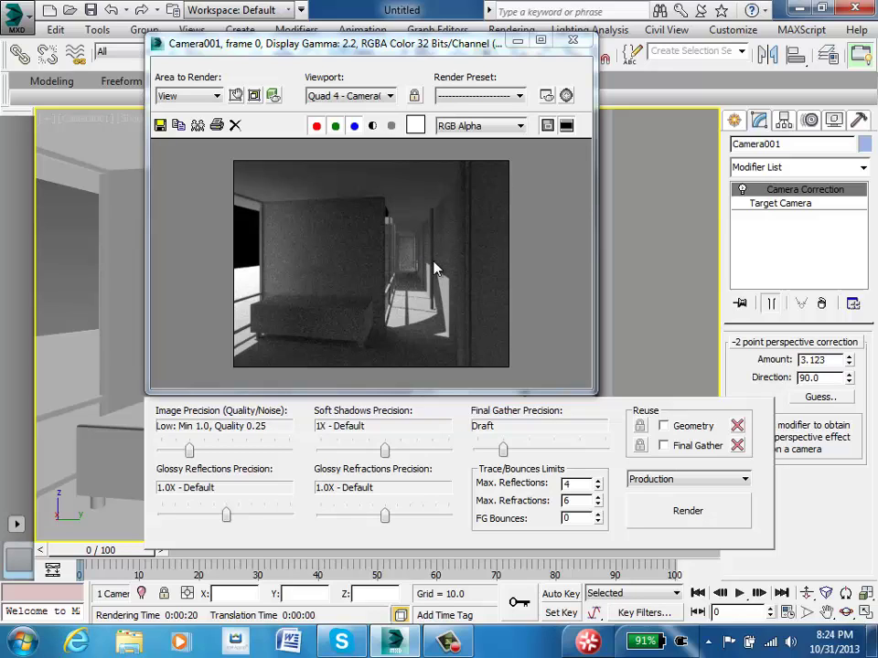
pyautogui.click(572, 40)
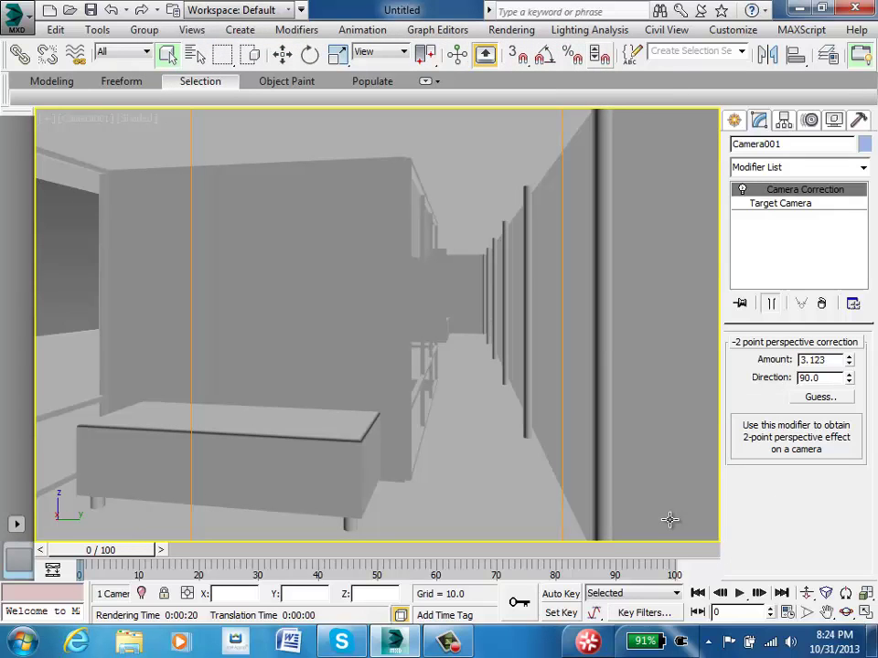
# Step: Switch the object creation to lights of the Photometric type
pyautogui.click(734, 121)
pyautogui.click(827, 172)
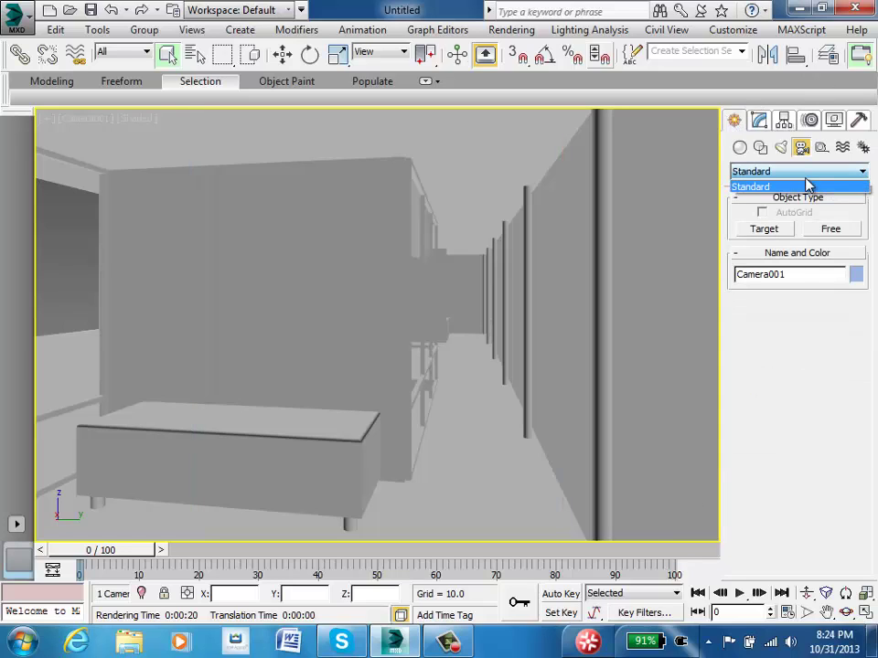
pyautogui.click(809, 186)
pyautogui.click(782, 148)
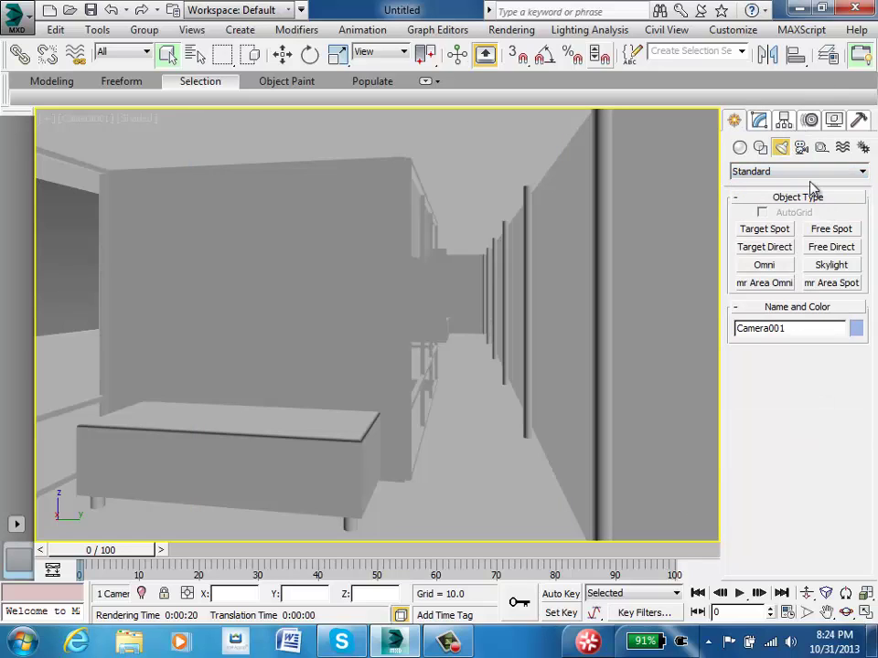
pyautogui.click(805, 172)
pyautogui.click(789, 183)
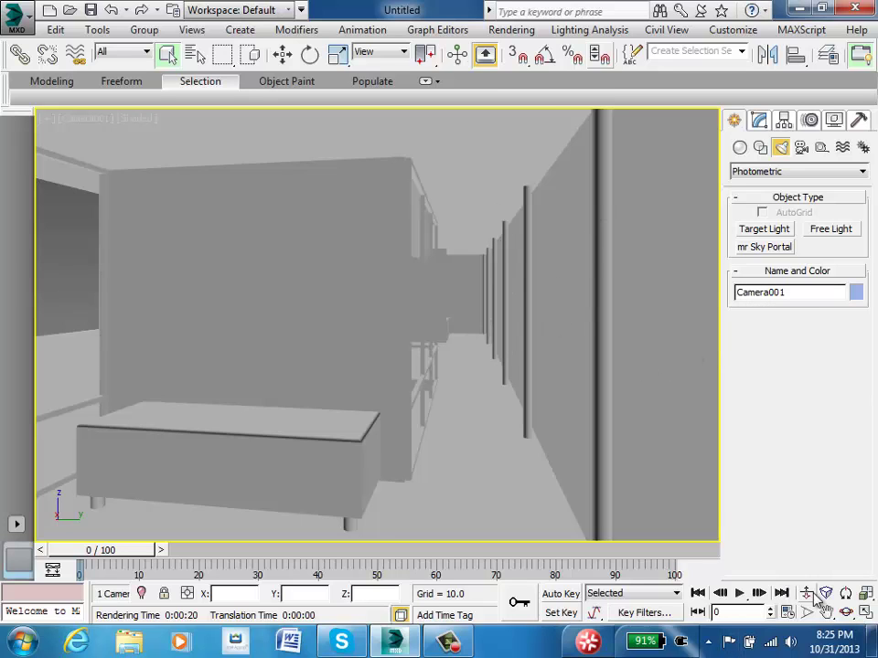
# Step: Return to the four-view layout and draw an mr Sky Portal about 120 long and 69 wide over the bay beside the pink column in the front view
pyautogui.click(865, 613)
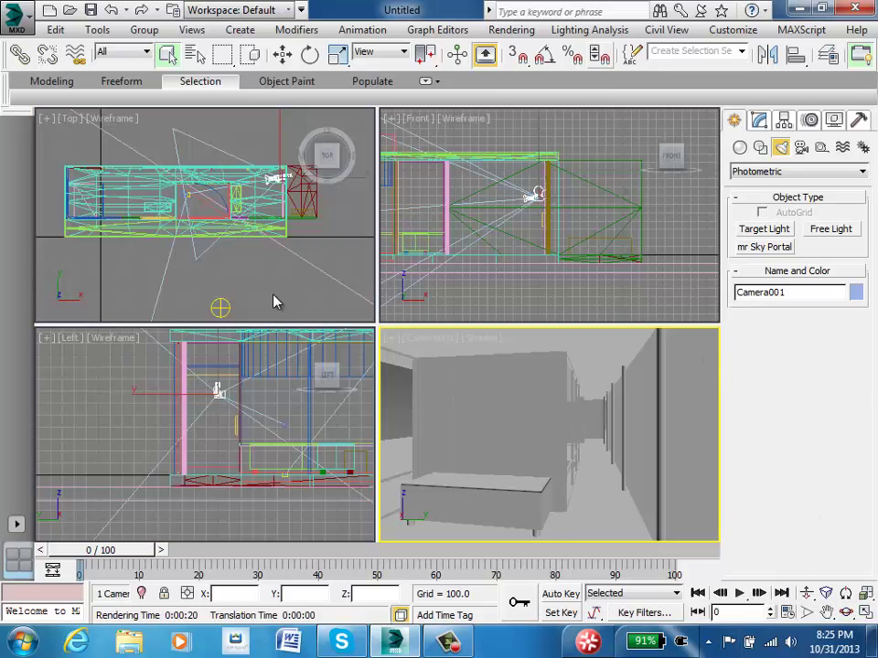
pyautogui.click(270, 300)
pyautogui.scroll(-4, 268, 261)
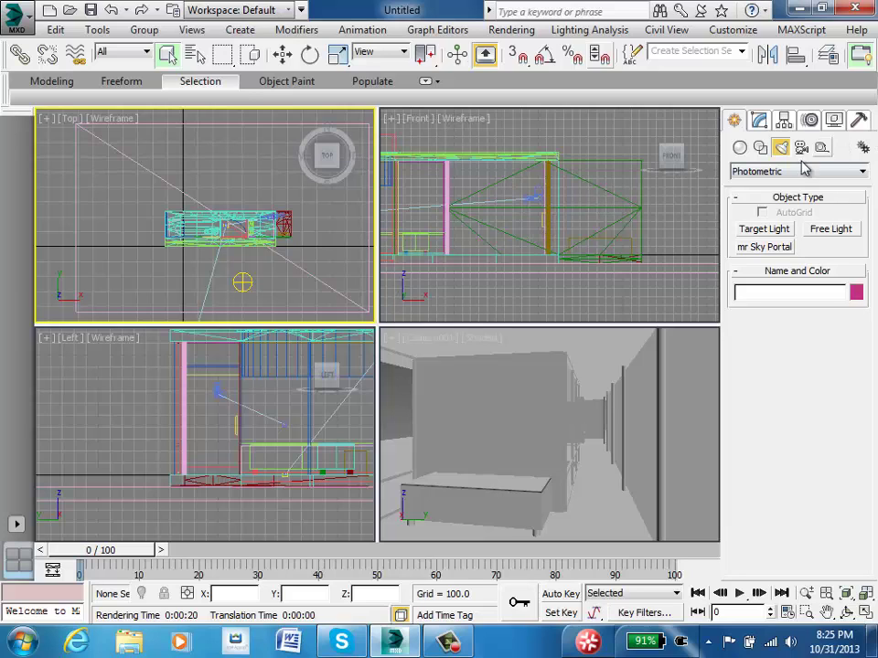
pyautogui.scroll(3, 645, 264)
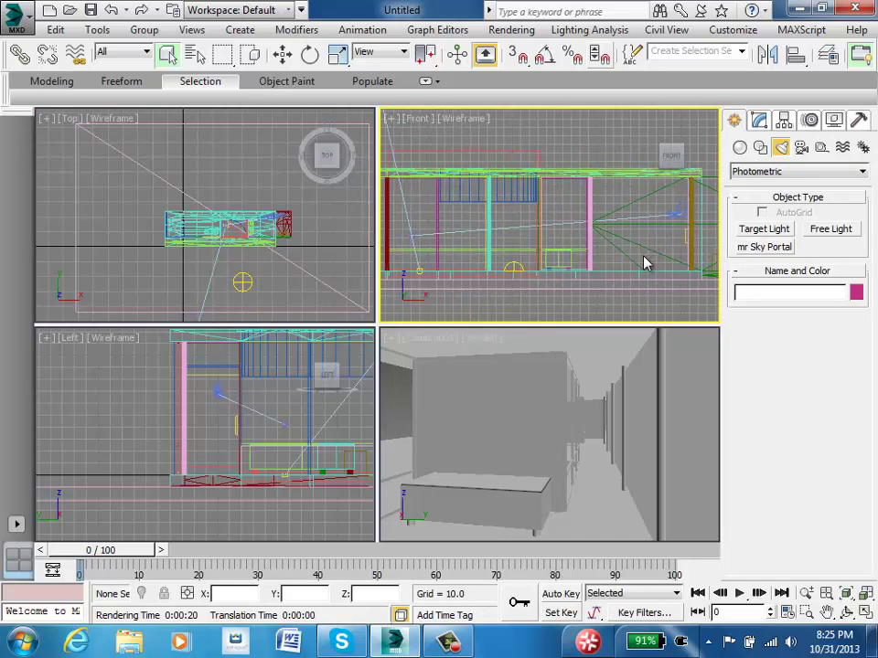
pyautogui.scroll(-2, 623, 250)
pyautogui.scroll(2, 568, 259)
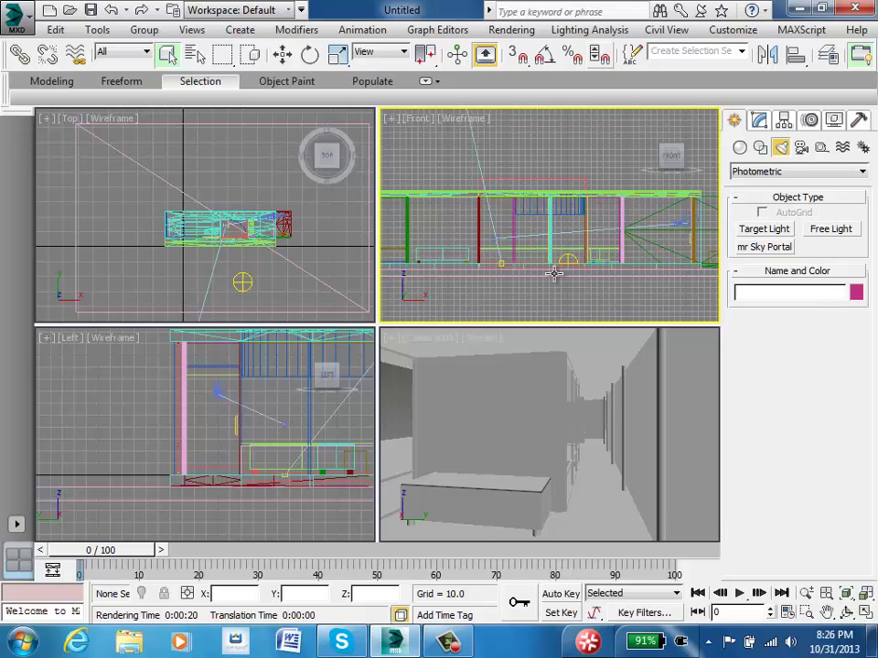
pyautogui.moveTo(527, 236); pyautogui.dragTo(664, 228, button='middle')
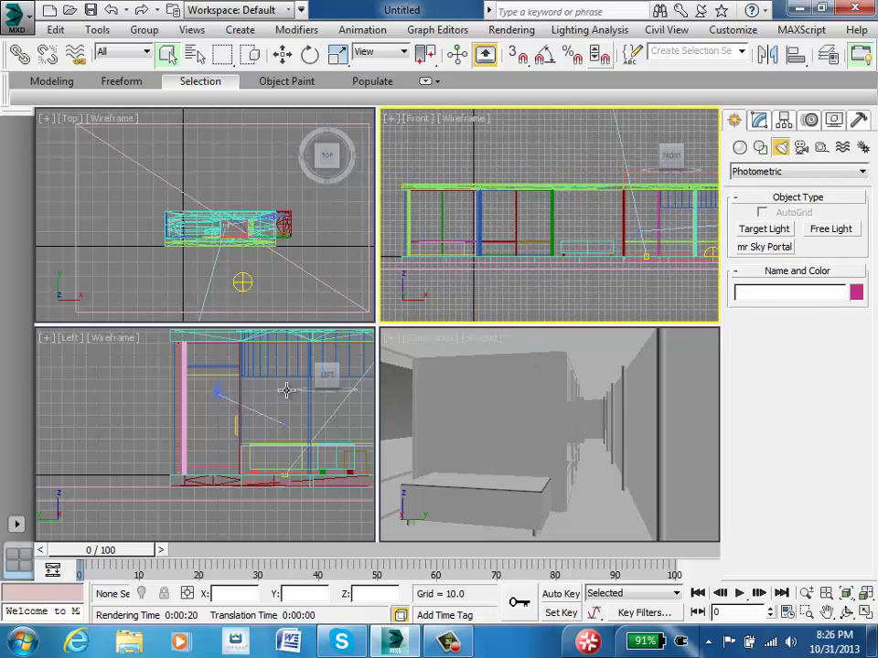
pyautogui.scroll(5, 604, 232)
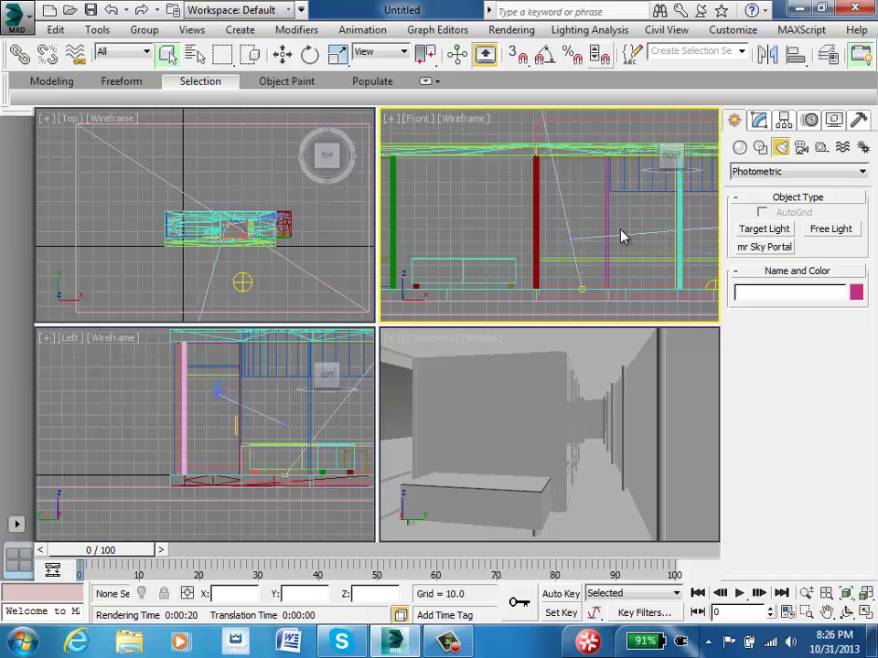
pyautogui.moveTo(623, 237); pyautogui.dragTo(440, 203, button='middle')
pyautogui.scroll(-2, 503, 215)
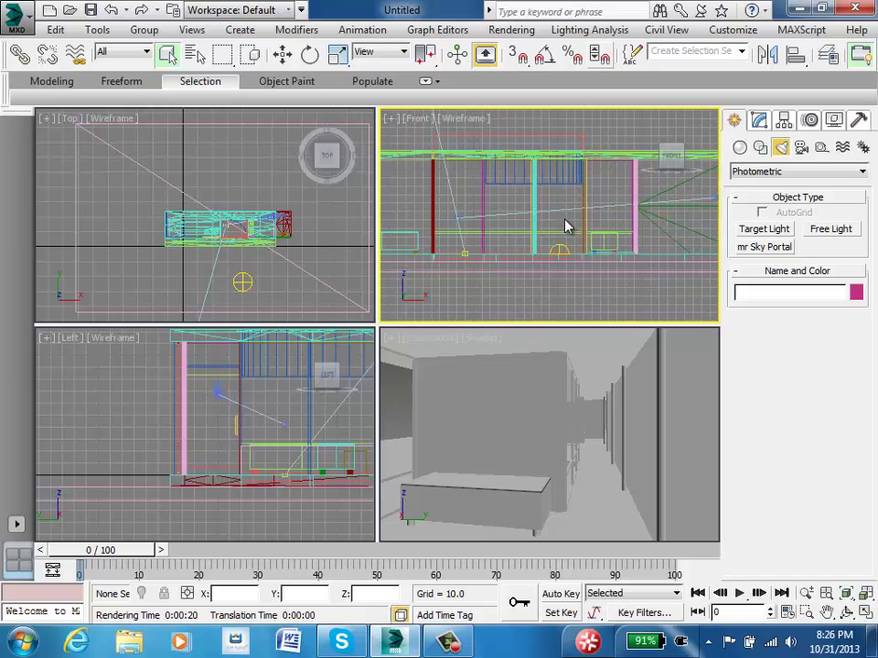
pyautogui.click(770, 249)
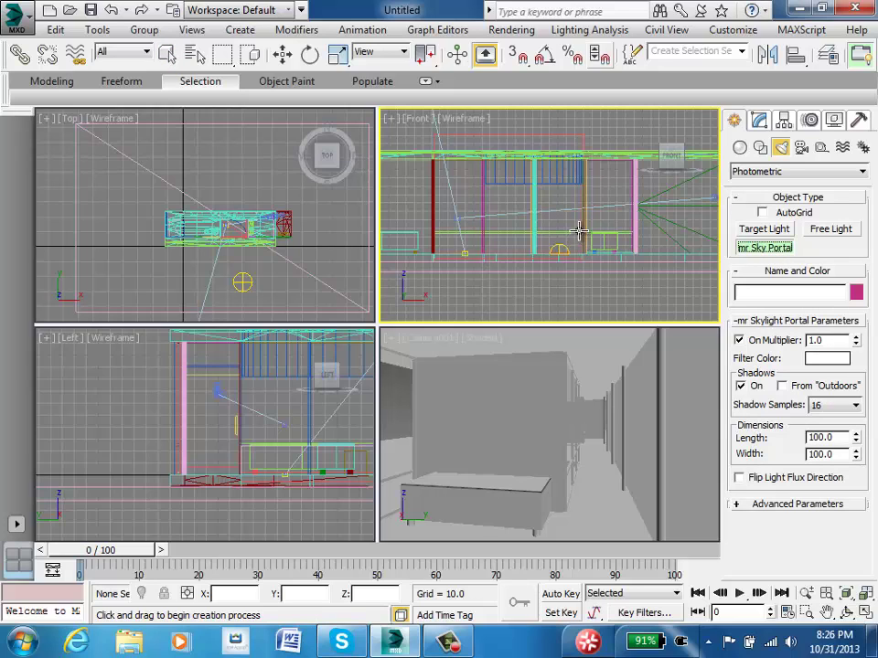
pyautogui.moveTo(461, 150); pyautogui.dragTo(525, 195, button='middle')
pyautogui.scroll(3, 639, 219)
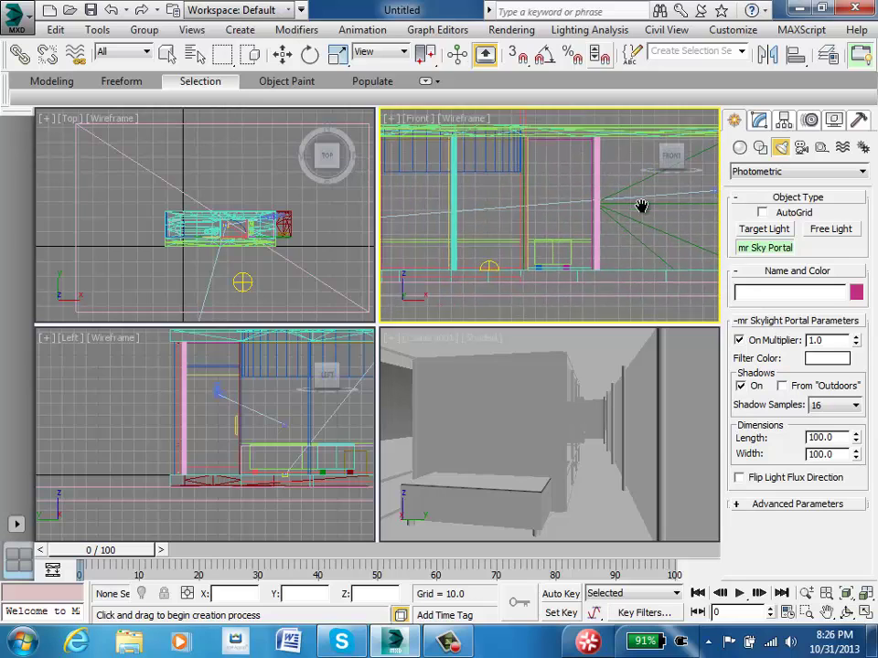
pyautogui.moveTo(639, 219); pyautogui.dragTo(554, 167, button='middle')
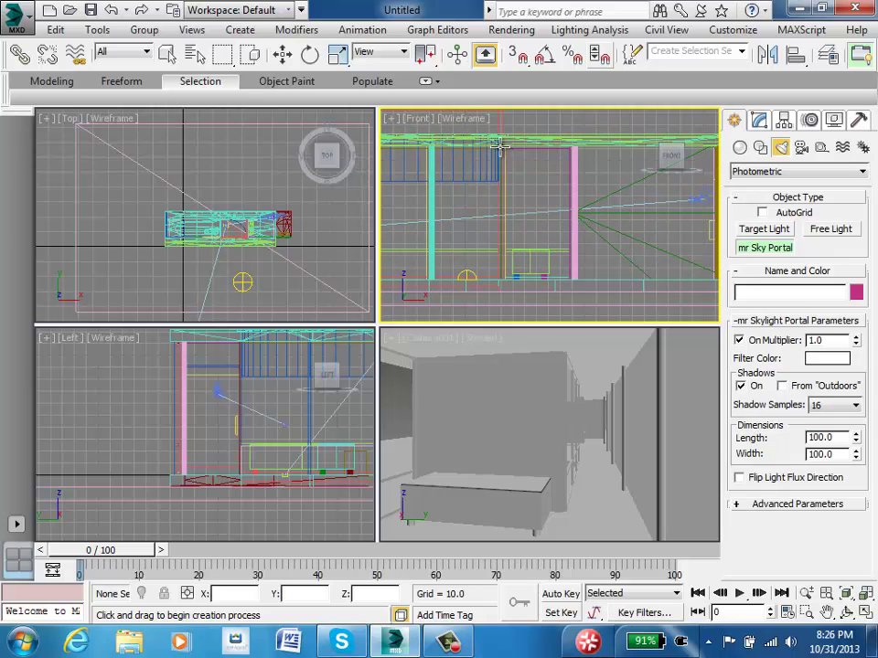
pyautogui.moveTo(494, 142); pyautogui.dragTo(576, 283)
# Step: Move the new mr Sky Portal along Y in the top view to just outside the wall line, at about Y 55.5
pyautogui.scroll(6, 243, 257)
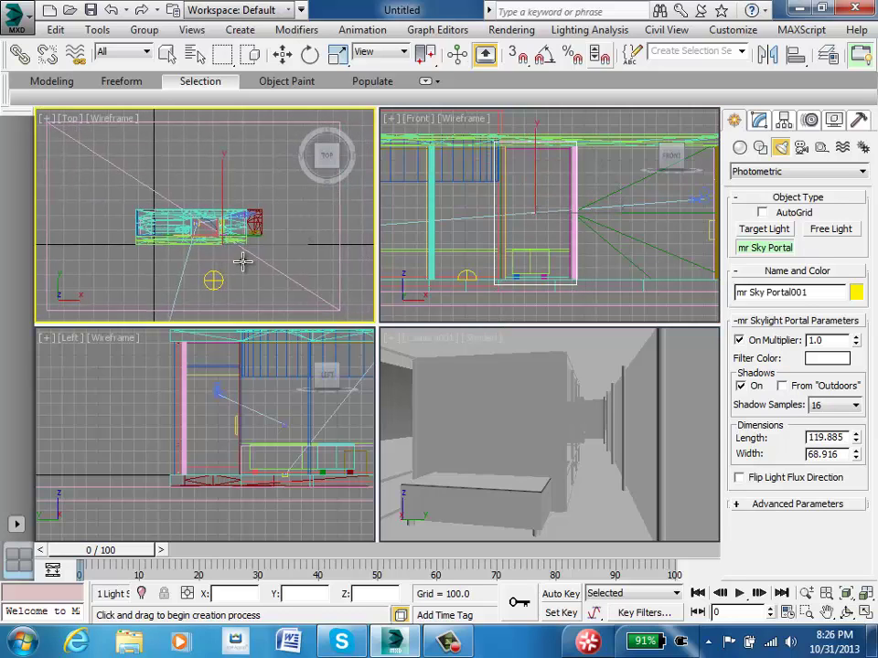
pyautogui.click(282, 54)
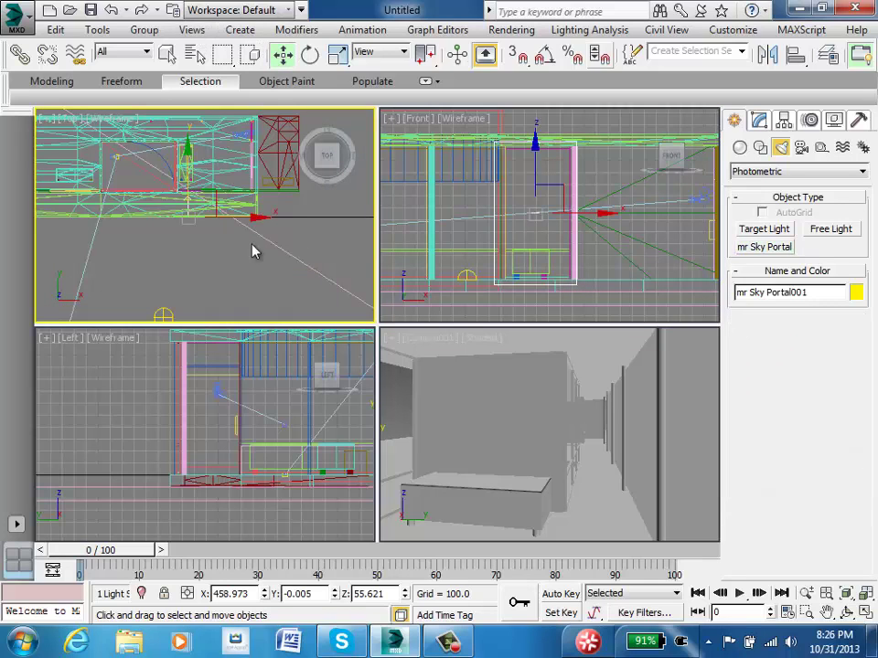
pyautogui.scroll(5, 200, 182)
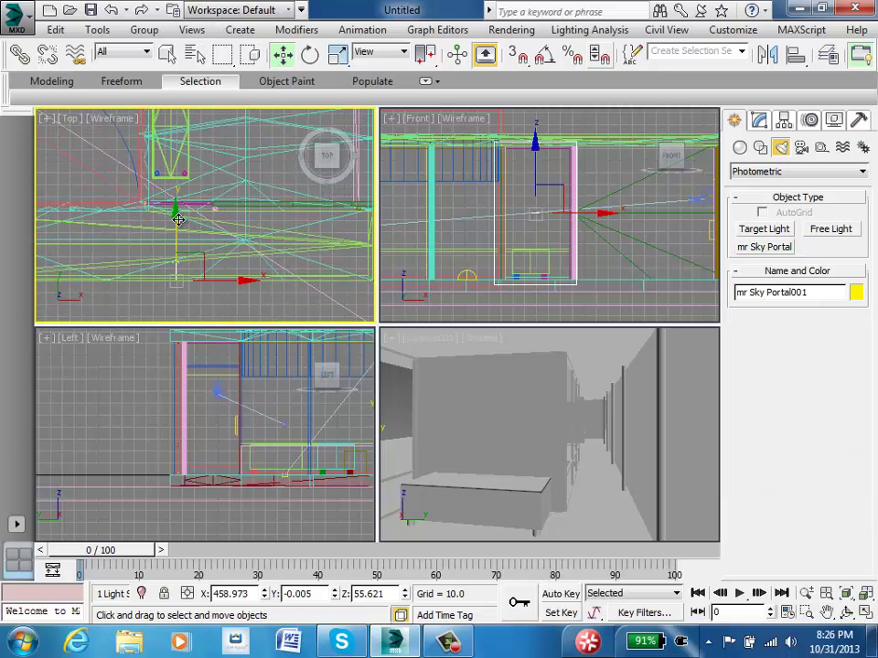
pyautogui.moveTo(174, 212); pyautogui.dragTo(182, 147)
pyautogui.scroll(4, 173, 232)
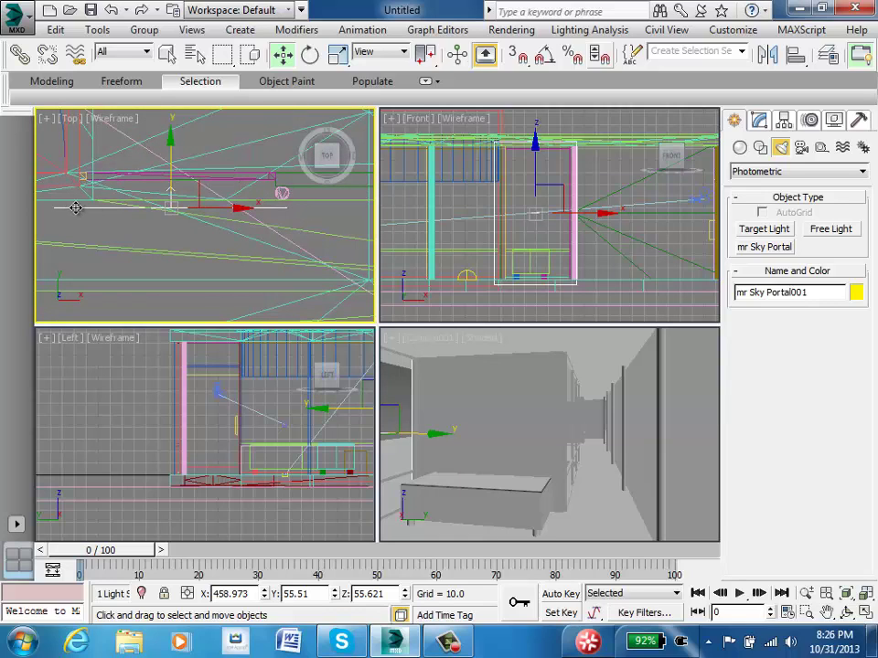
pyautogui.click(166, 56)
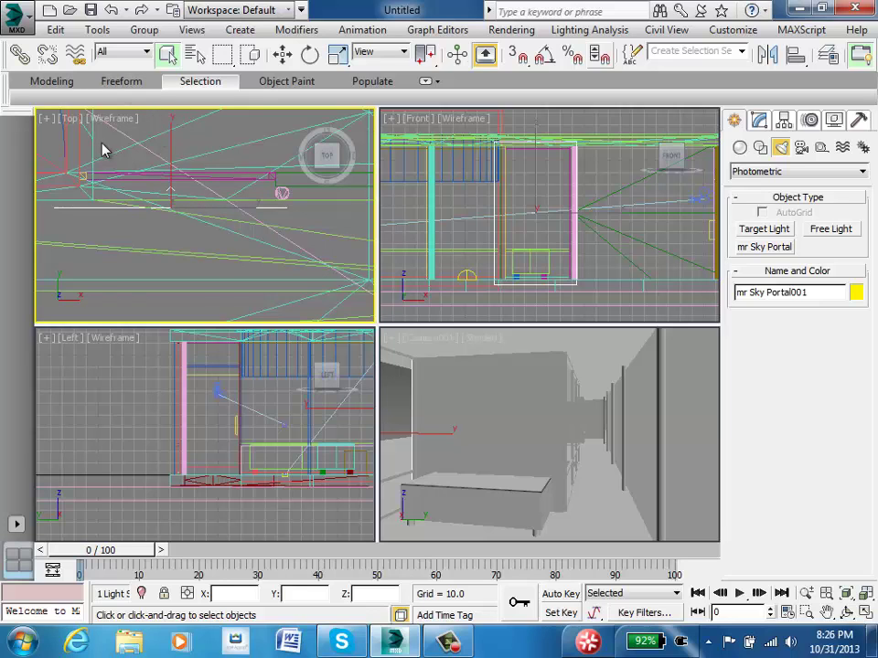
# Step: Examine the pavilion's remaining openings along the facade in the top, left and front views
pyautogui.moveTo(100, 240); pyautogui.dragTo(234, 255, button='middle')
pyautogui.scroll(-5, 241, 249)
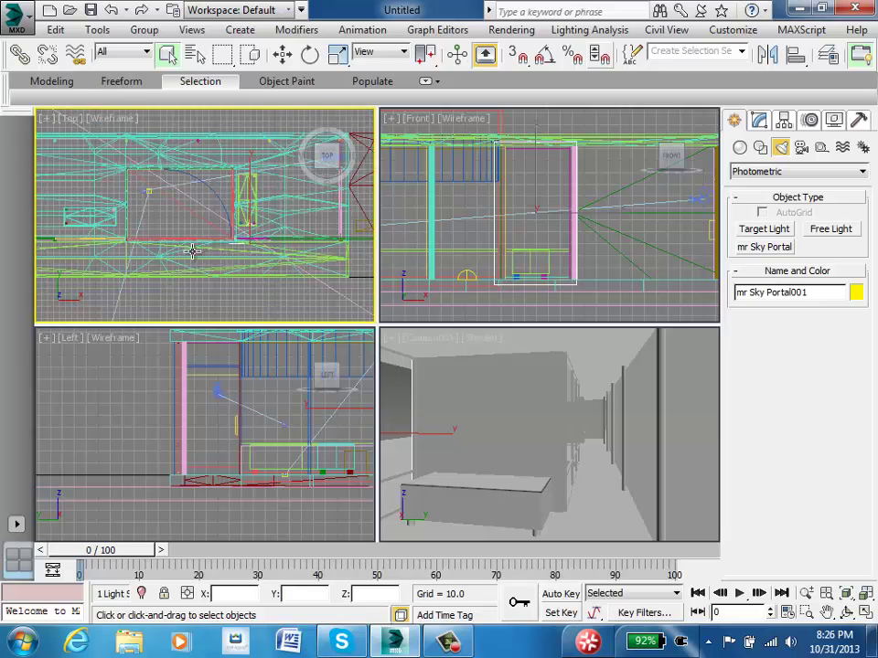
pyautogui.scroll(2, 202, 245)
pyautogui.moveTo(205, 234); pyautogui.dragTo(338, 230, button='middle')
pyautogui.moveTo(272, 440); pyautogui.dragTo(38, 420, button='middle')
pyautogui.scroll(-3, 159, 415)
pyautogui.moveTo(147, 416); pyautogui.dragTo(296, 415, button='middle')
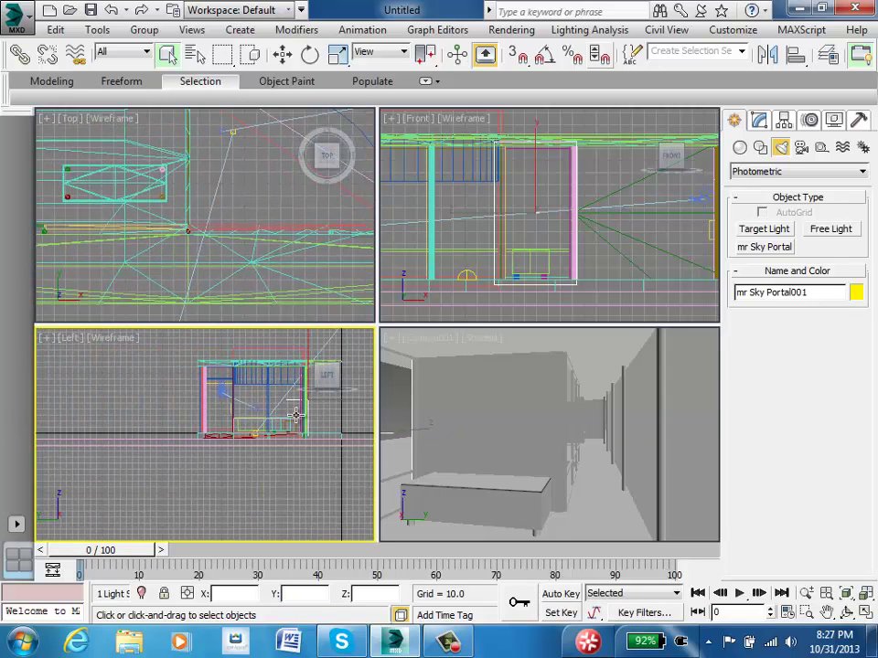
pyautogui.moveTo(649, 207); pyautogui.dragTo(757, 211, button='middle')
pyautogui.scroll(-3, 545, 229)
pyautogui.scroll(3, 499, 242)
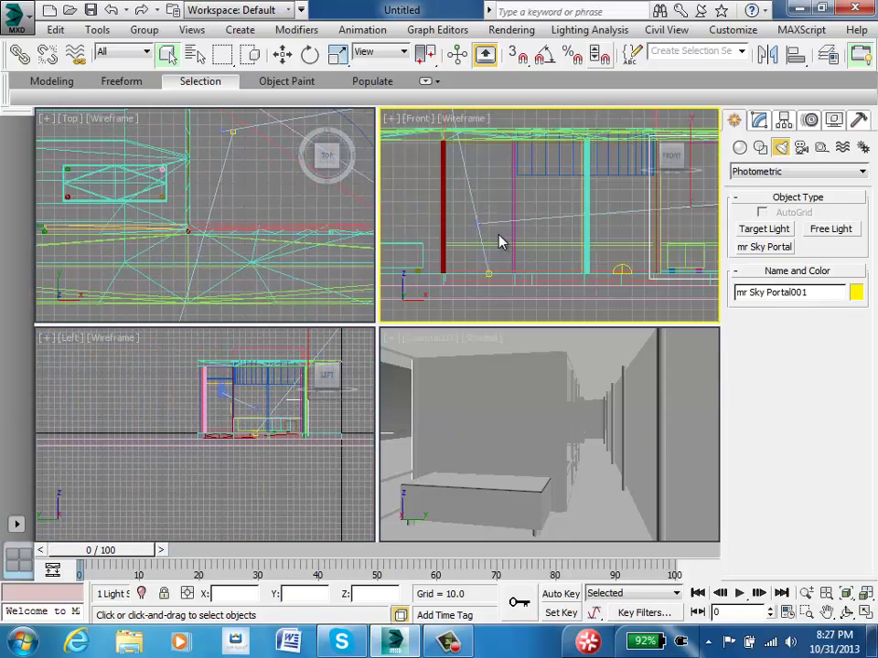
pyautogui.moveTo(493, 235); pyautogui.dragTo(686, 245, button='middle')
pyautogui.scroll(-3, 616, 242)
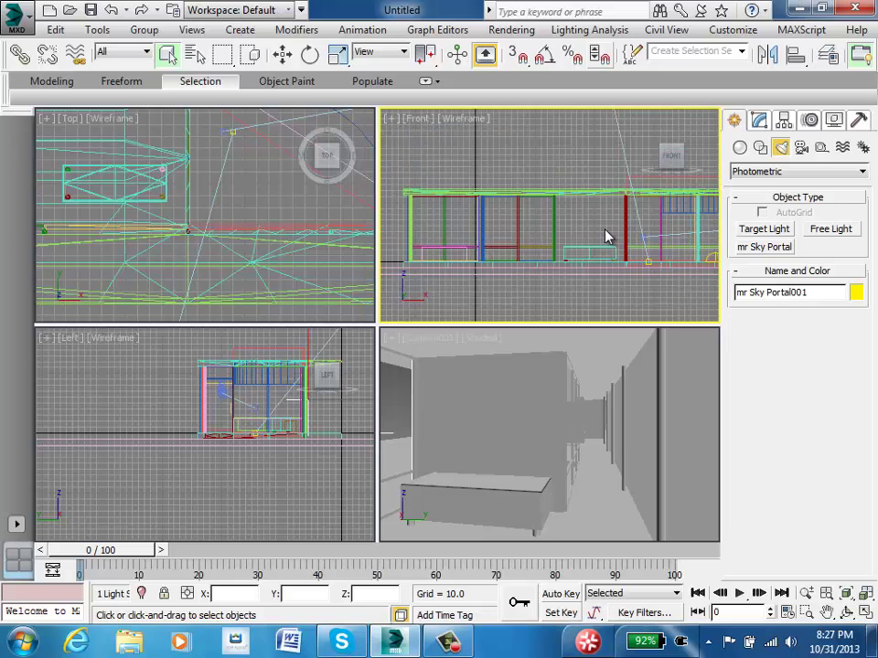
pyautogui.moveTo(605, 236); pyautogui.dragTo(509, 226, button='middle')
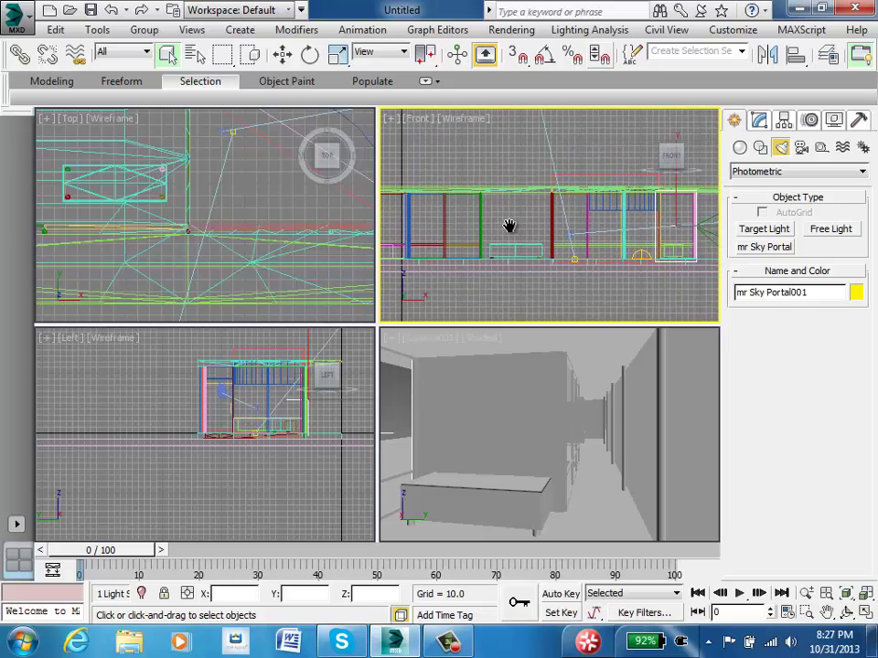
# Step: Try Shaded display in the front view to inspect the facade's bays
pyautogui.click(486, 122)
pyautogui.click(506, 156)
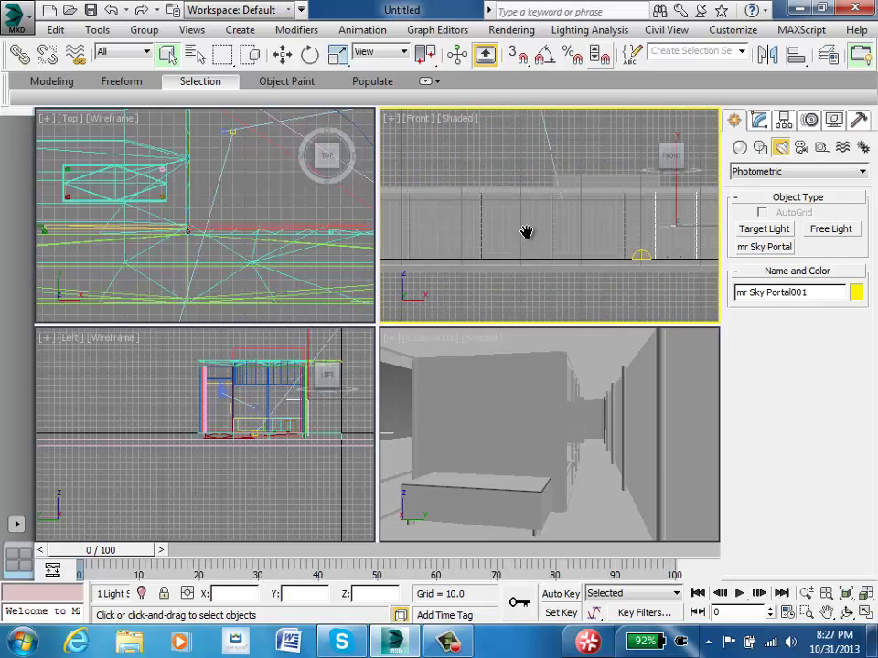
pyautogui.moveTo(527, 232); pyautogui.dragTo(688, 221, button='middle')
pyautogui.scroll(3, 524, 226)
pyautogui.scroll(-3, 607, 221)
pyautogui.scroll(3, 503, 245)
pyautogui.moveTo(533, 227); pyautogui.dragTo(517, 237, button='middle')
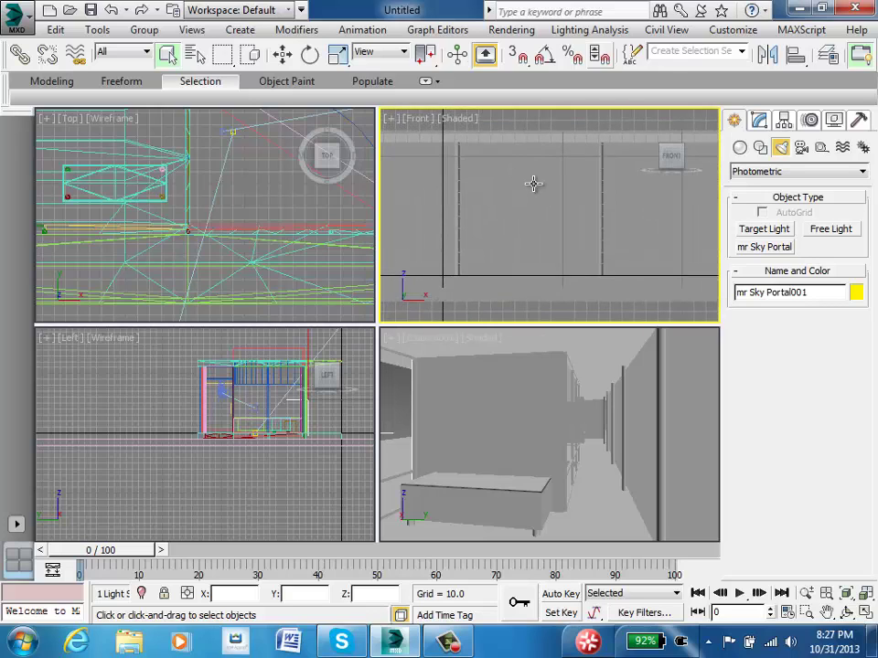
pyautogui.scroll(-3, 524, 186)
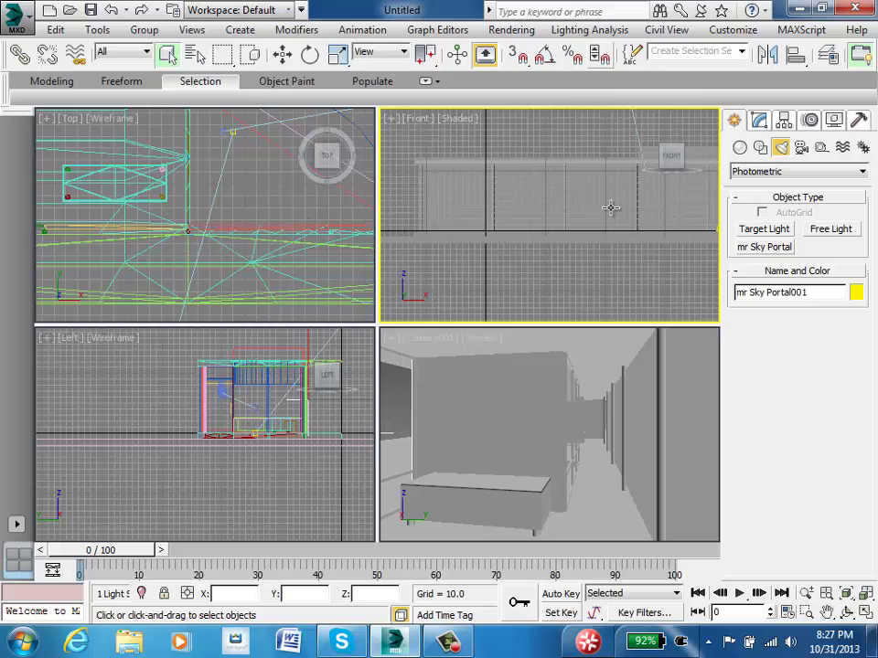
# Step: Try the Back view with Realistic display to inspect the facade from the other side
pyautogui.click(419, 118)
pyautogui.click(525, 279)
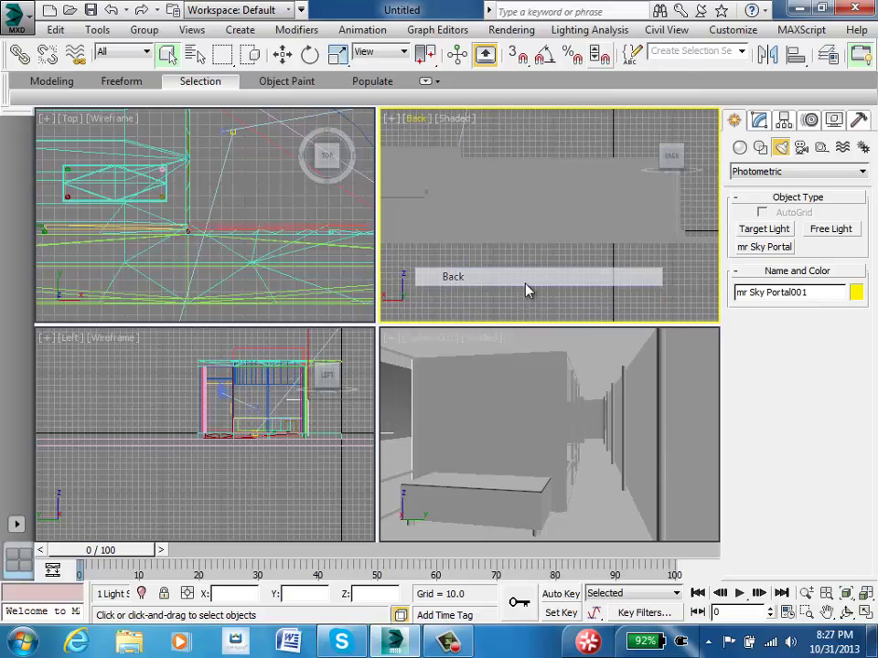
pyautogui.moveTo(479, 181); pyautogui.dragTo(484, 209, button='middle')
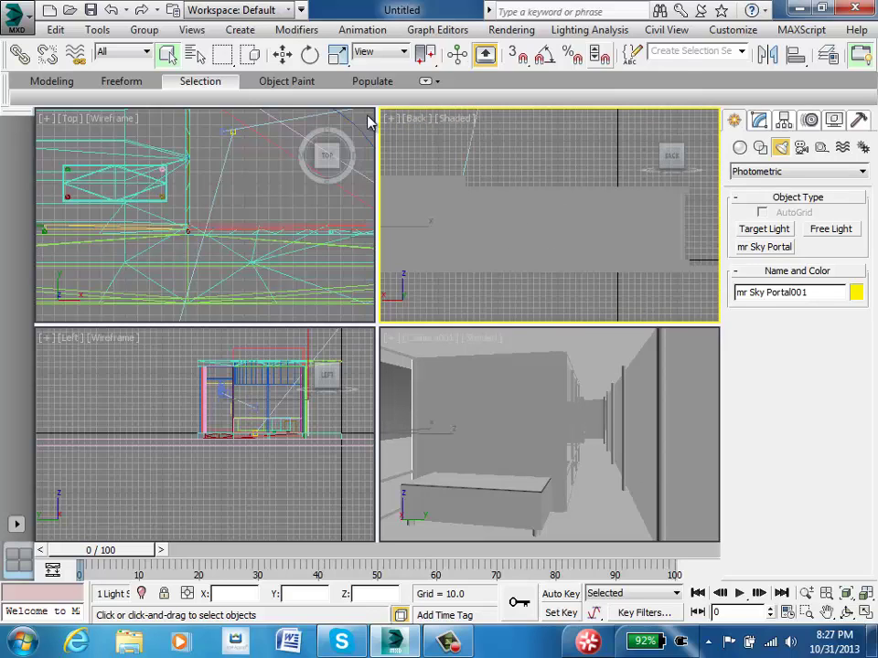
pyautogui.click(462, 118)
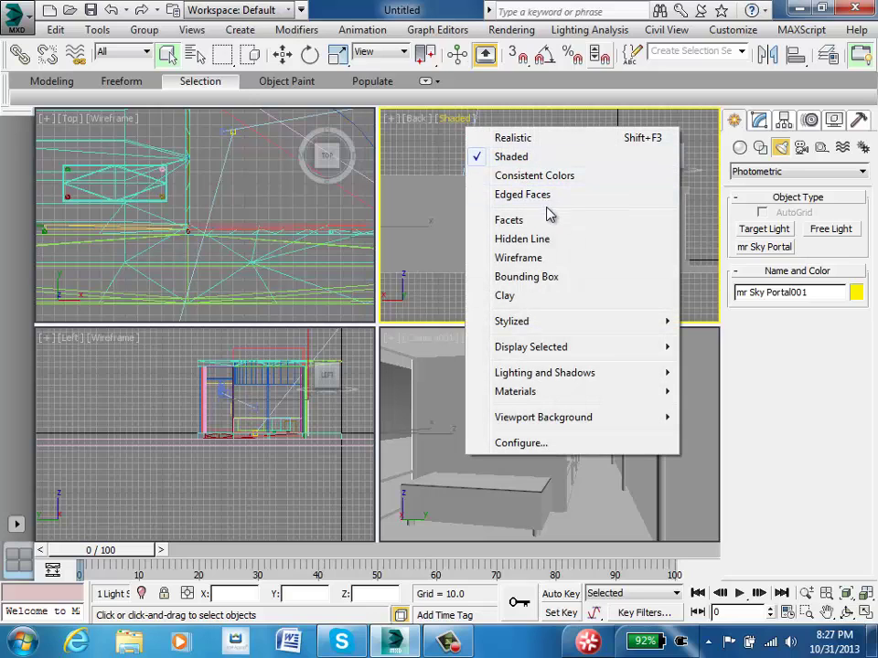
pyautogui.click(530, 141)
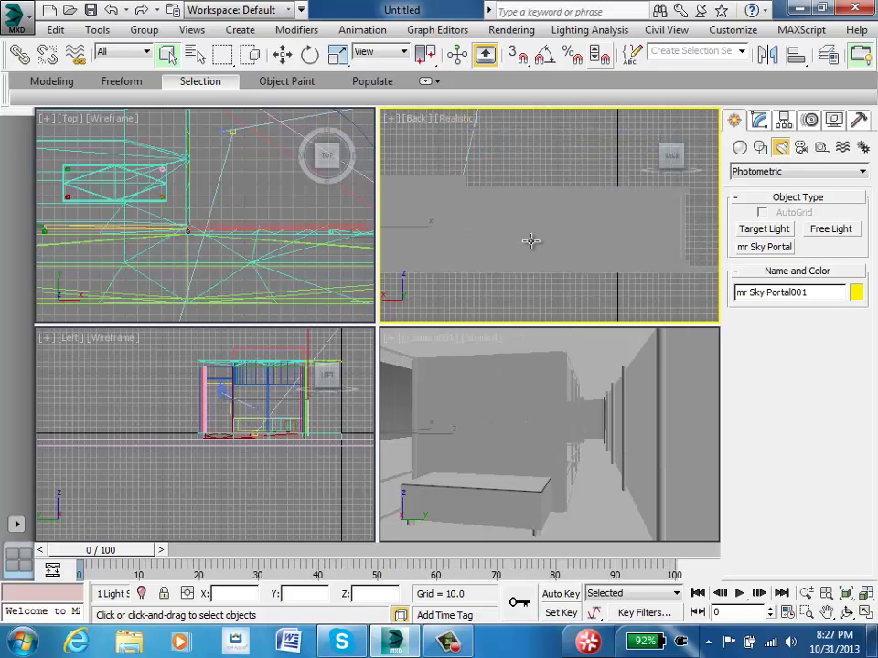
pyautogui.moveTo(646, 230); pyautogui.dragTo(589, 222, button='middle')
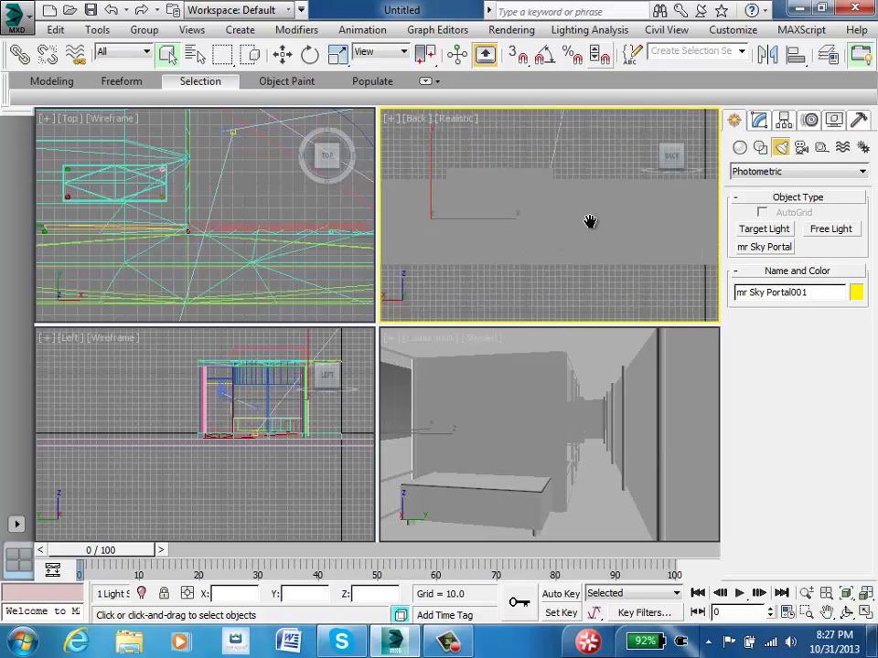
# Step: Return the viewport to Wireframe display and the Front view
pyautogui.click(459, 119)
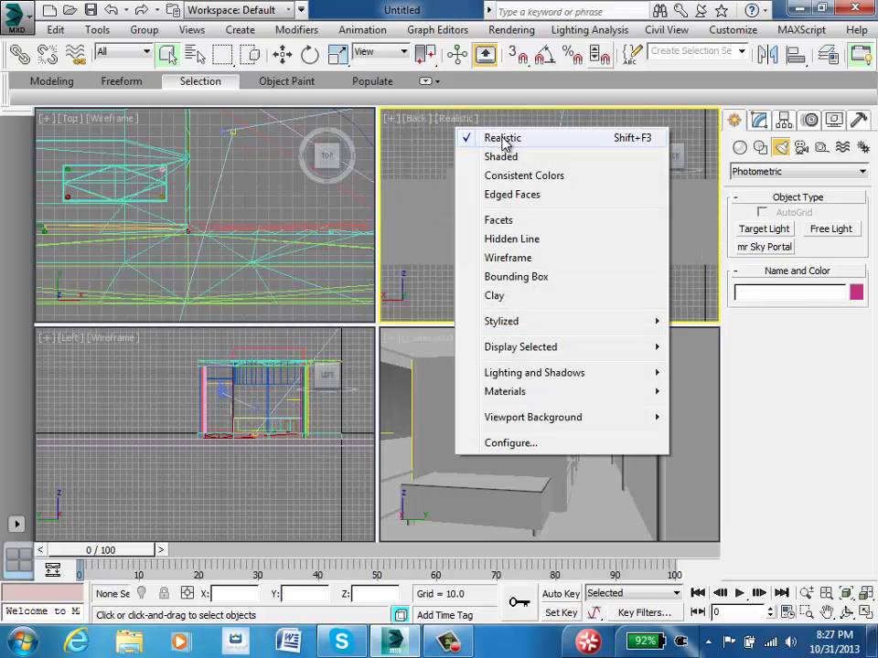
pyautogui.click(485, 157)
pyautogui.click(466, 123)
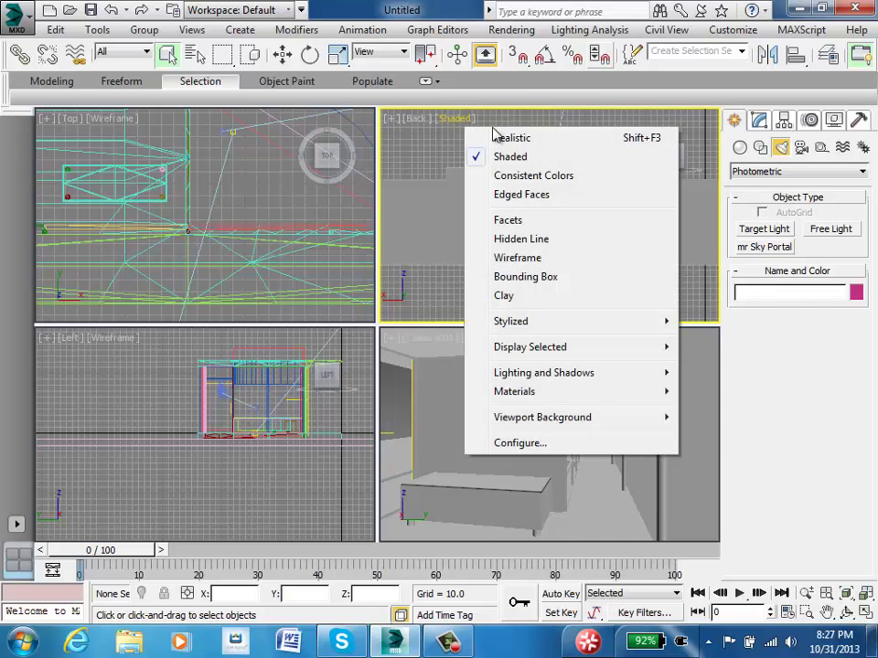
pyautogui.click(535, 258)
pyautogui.scroll(-5, 476, 235)
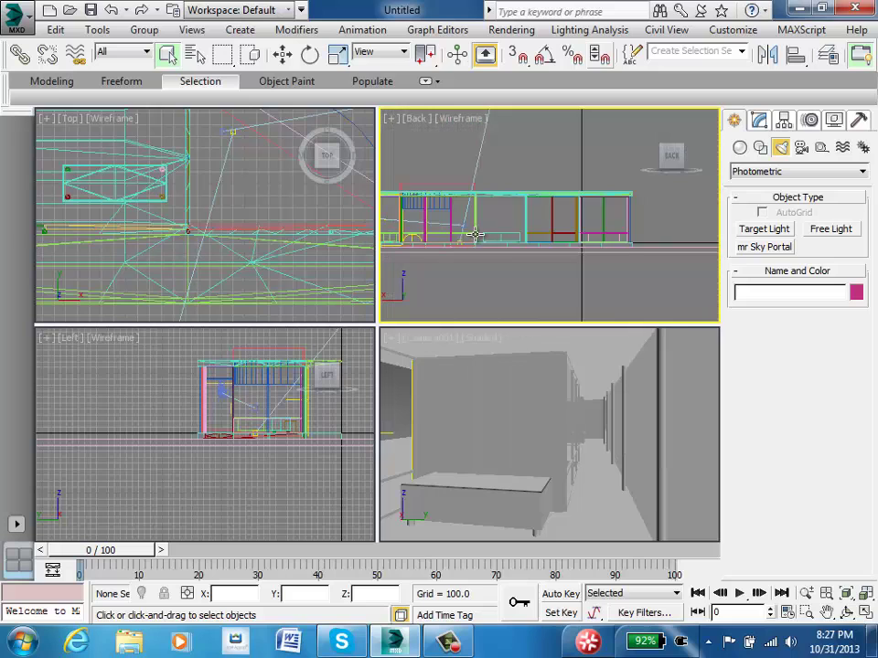
pyautogui.click(416, 125)
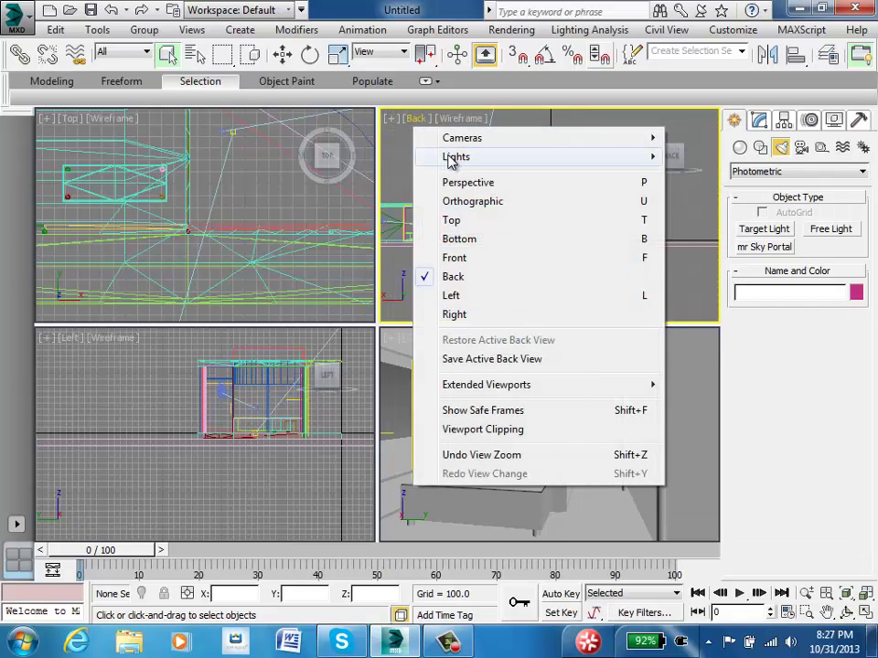
pyautogui.click(489, 258)
# Step: Draw an mr Sky Portal about 125 long and 141 wide over the bay between the blue and green columns in the front view
pyautogui.scroll(6, 498, 221)
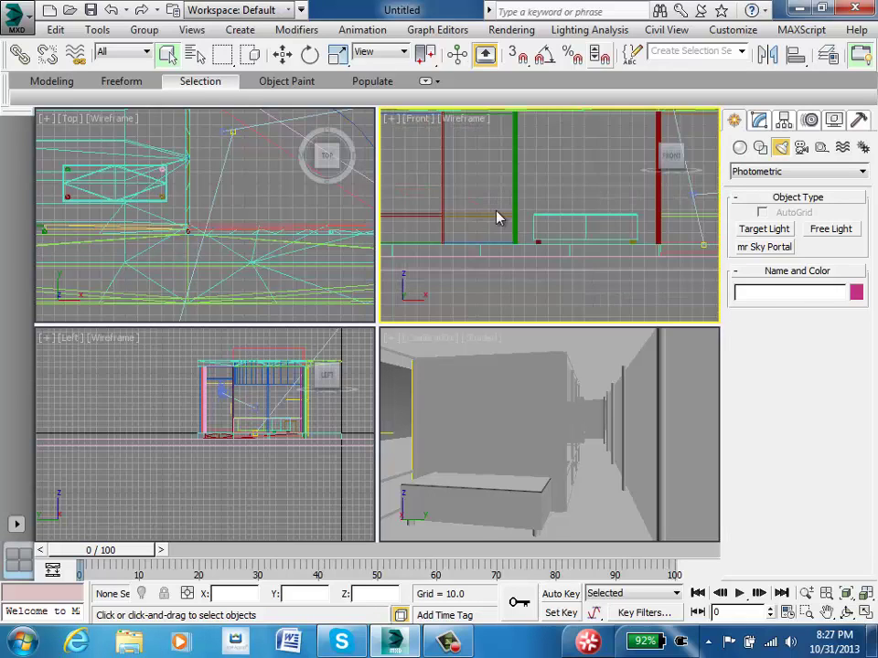
pyautogui.scroll(-2, 596, 232)
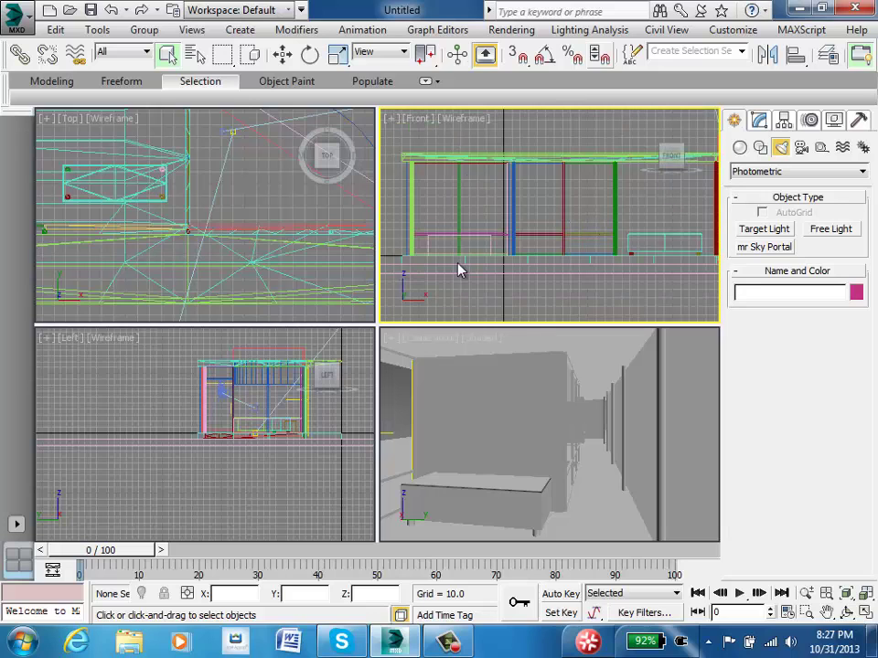
pyautogui.scroll(4, 278, 230)
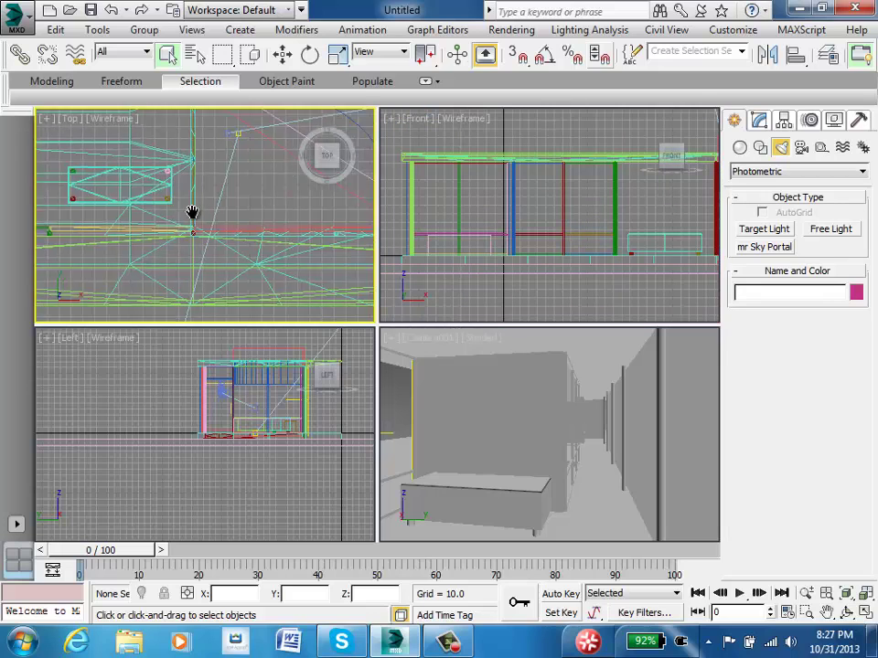
pyautogui.scroll(4, 279, 245)
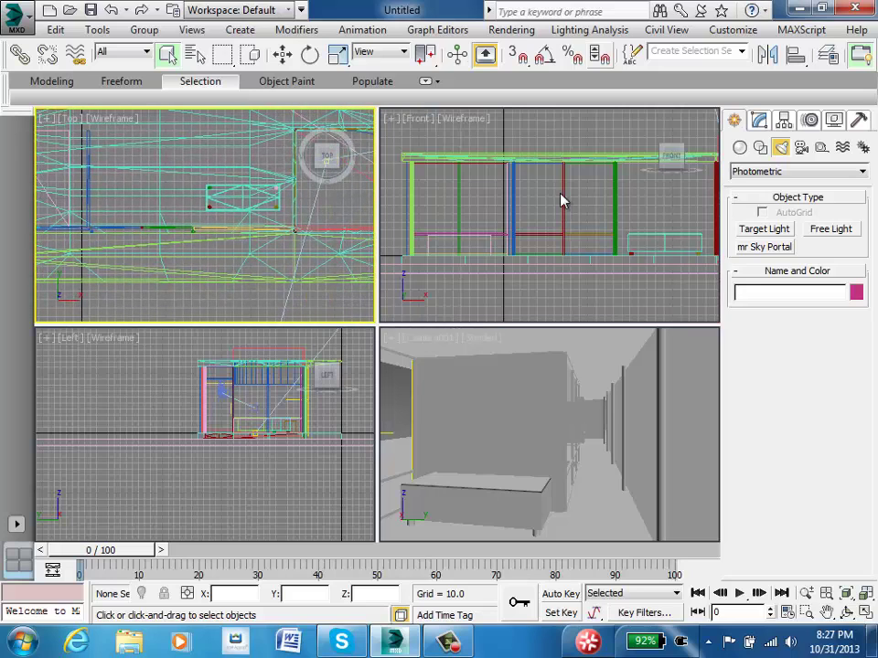
pyautogui.scroll(2, 554, 261)
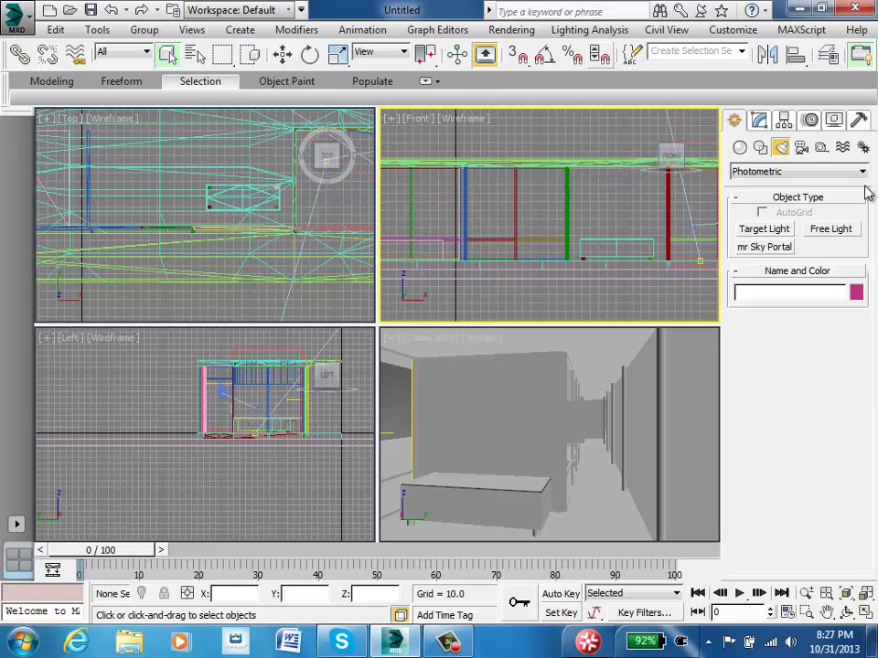
pyautogui.click(776, 247)
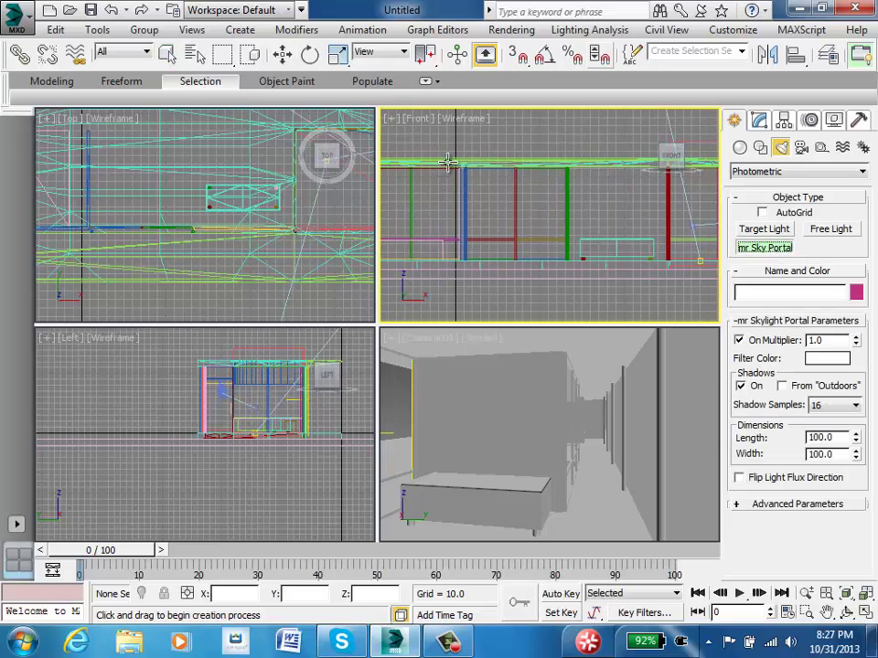
pyautogui.moveTo(453, 161); pyautogui.dragTo(572, 266)
# Step: Move the second sky portal along Y in the top view to just outside the wall line, at about Y 54
pyautogui.moveTo(286, 431); pyautogui.dragTo(194, 402, button='middle')
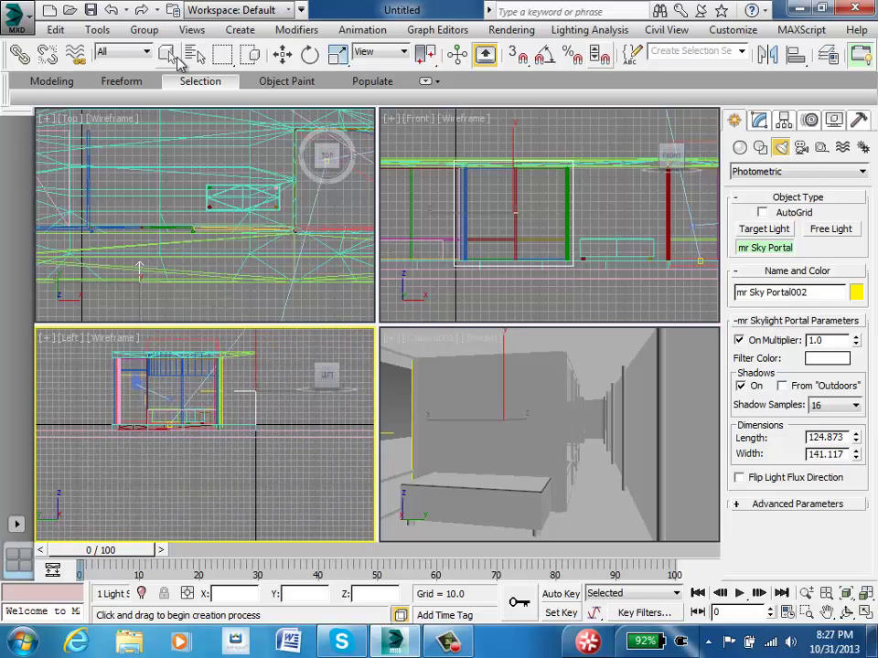
pyautogui.click(282, 54)
pyautogui.moveTo(146, 225); pyautogui.dragTo(197, 205, button='middle')
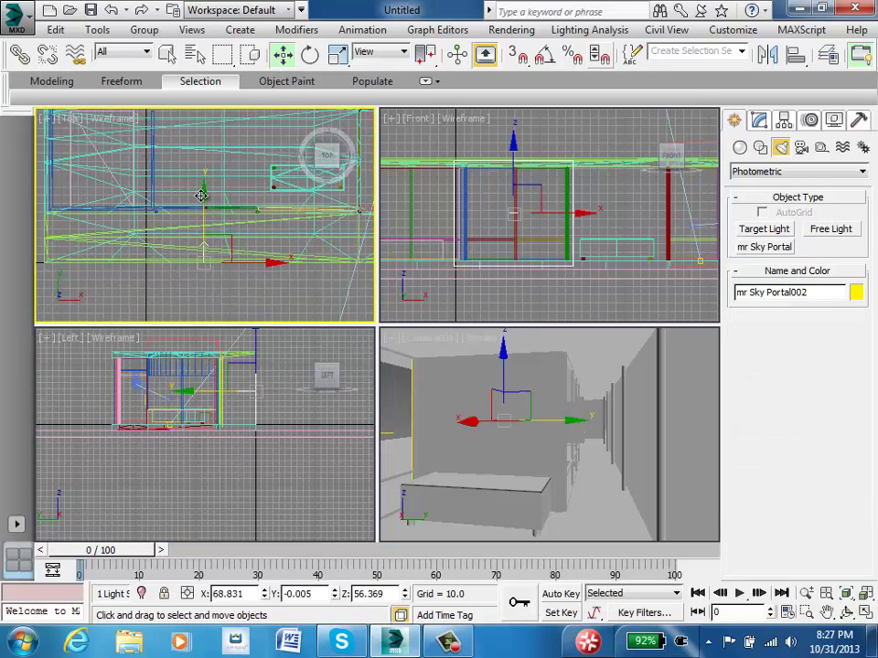
pyautogui.moveTo(201, 195); pyautogui.dragTo(201, 148)
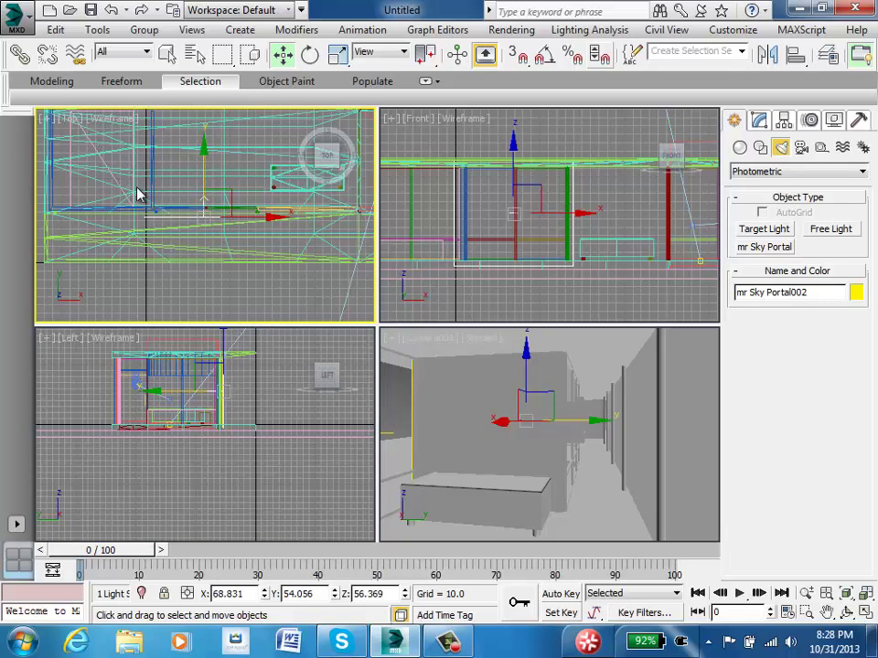
# Step: Draw an mr Sky Portal about 123 long and 115 wide over the end bay between the light green and blue columns in the front view
pyautogui.moveTo(144, 199); pyautogui.dragTo(208, 232, button='middle')
pyautogui.scroll(3, 216, 187)
pyautogui.moveTo(216, 186); pyautogui.dragTo(357, 183, button='middle')
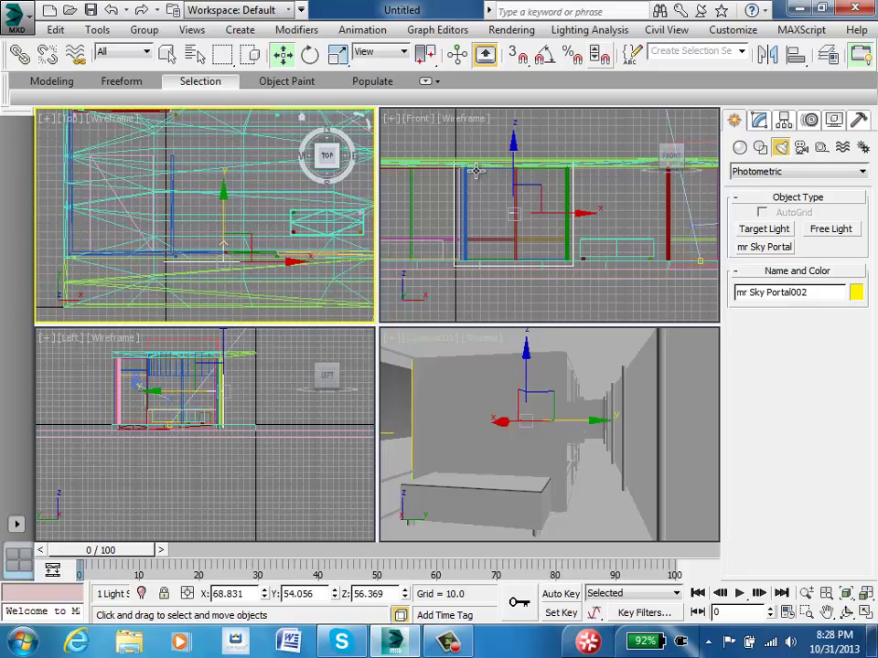
pyautogui.moveTo(474, 170); pyautogui.dragTo(492, 190, button='middle')
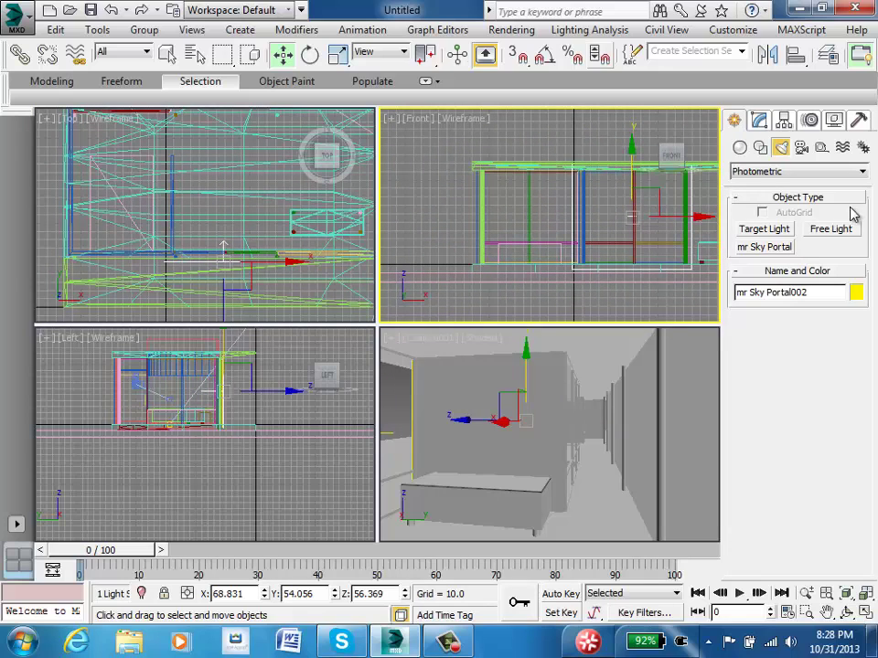
pyautogui.click(764, 247)
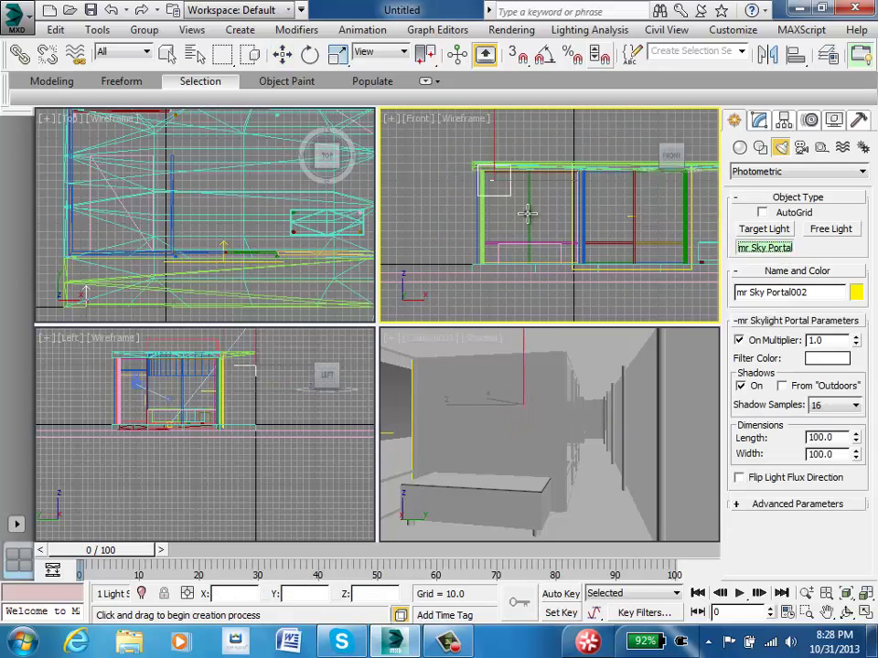
pyautogui.moveTo(478, 167); pyautogui.dragTo(574, 268)
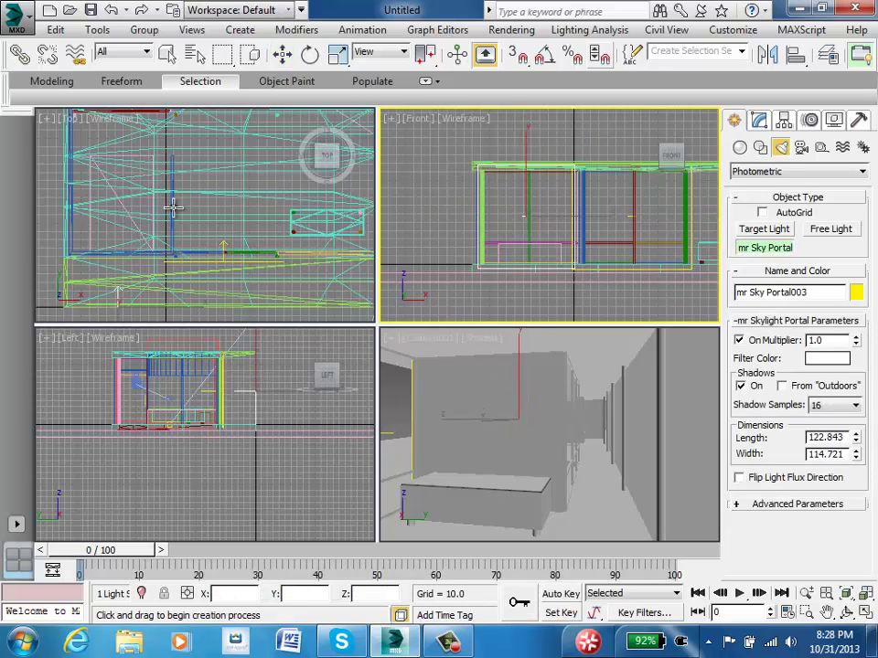
# Step: Move the third sky portal along Y in the top view to just outside the back wall, at about Y 247
pyautogui.moveTo(173, 202); pyautogui.dragTo(183, 252, button='middle')
pyautogui.press('w')
pyautogui.moveTo(185, 249); pyautogui.dragTo(225, 177)
pyautogui.moveTo(225, 177); pyautogui.dragTo(168, 203, button='middle')
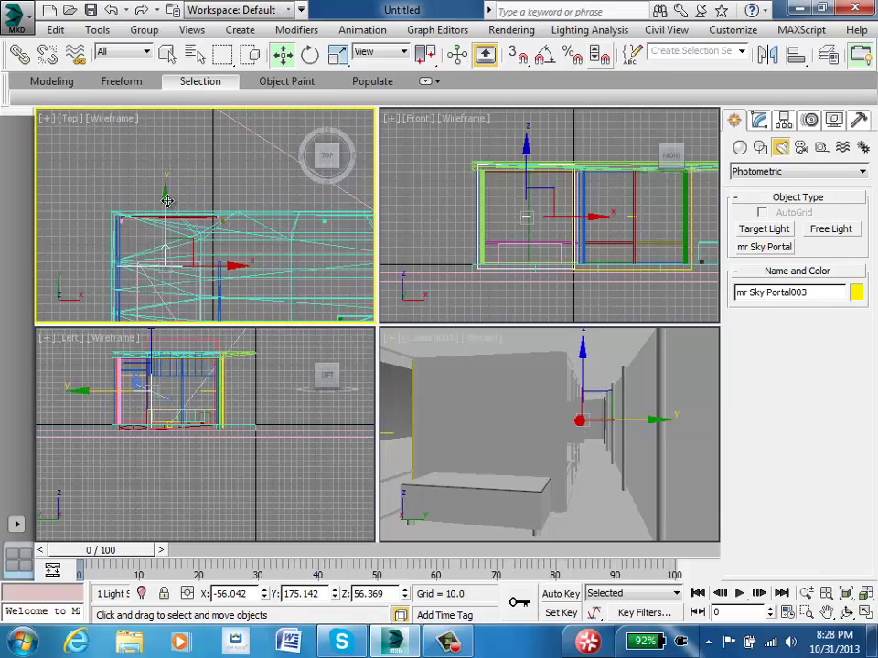
pyautogui.moveTo(167, 200); pyautogui.dragTo(182, 139)
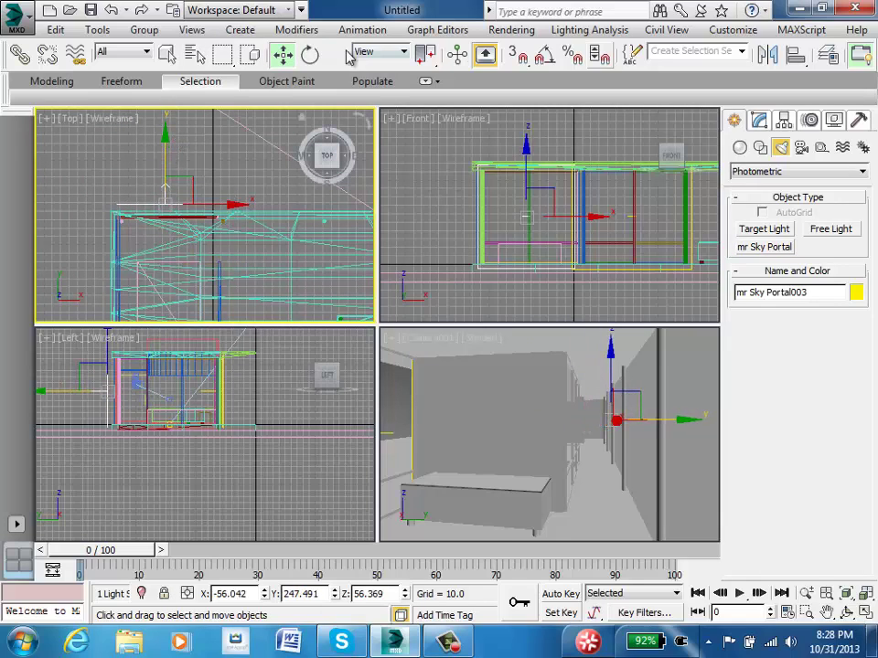
# Step: Turn on angle snap and rotate the third sky portal 180 degrees in the top view so it faces the interior
pyautogui.click(310, 55)
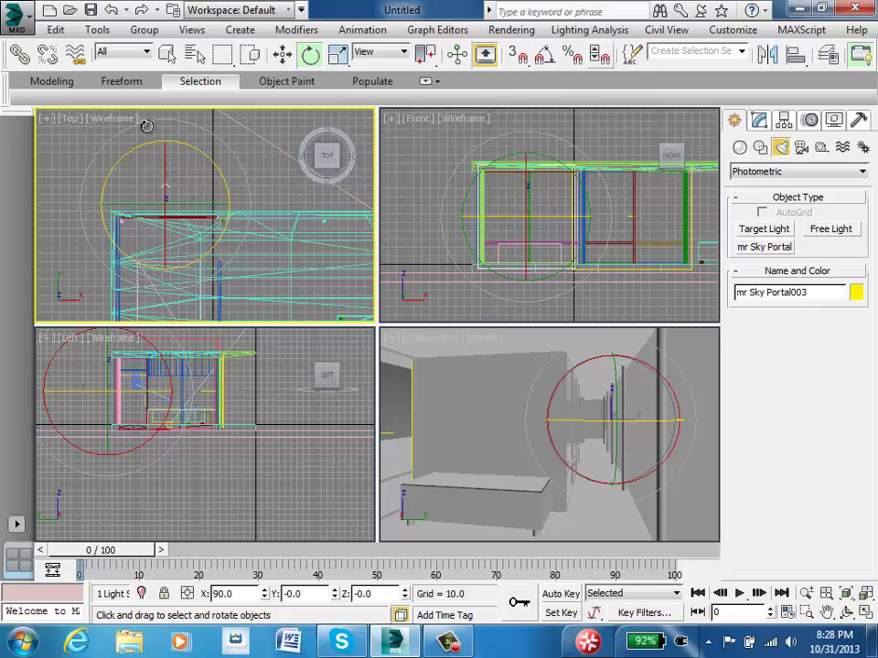
pyautogui.click(546, 56)
pyautogui.moveTo(197, 148); pyautogui.dragTo(314, 290)
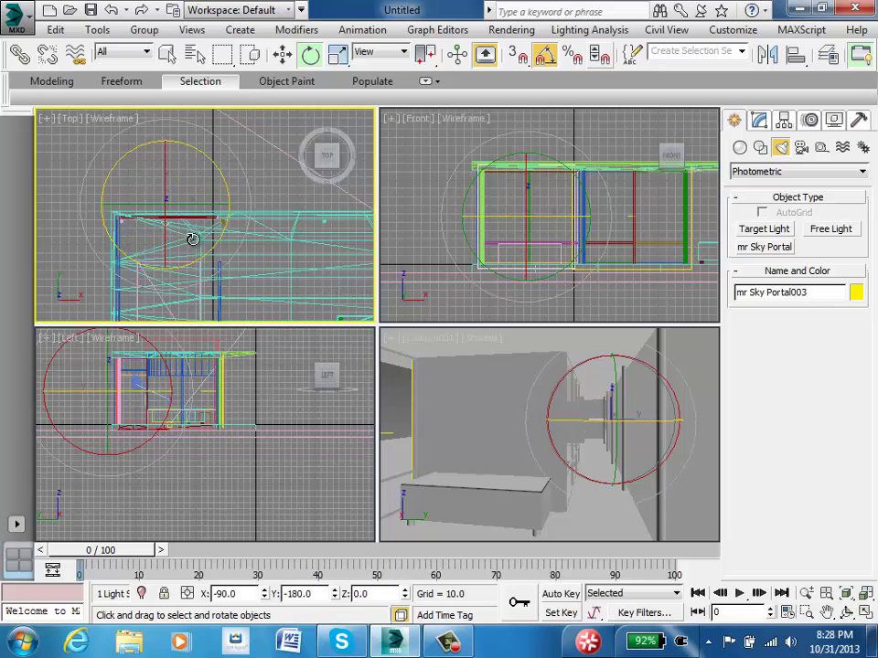
pyautogui.press('q')
pyautogui.click(162, 173)
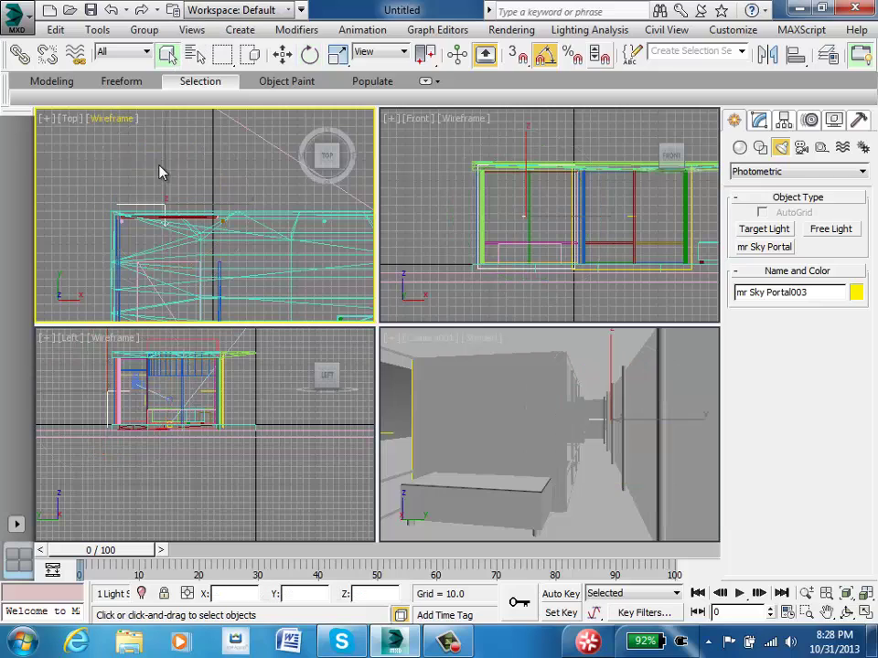
pyautogui.click(765, 122)
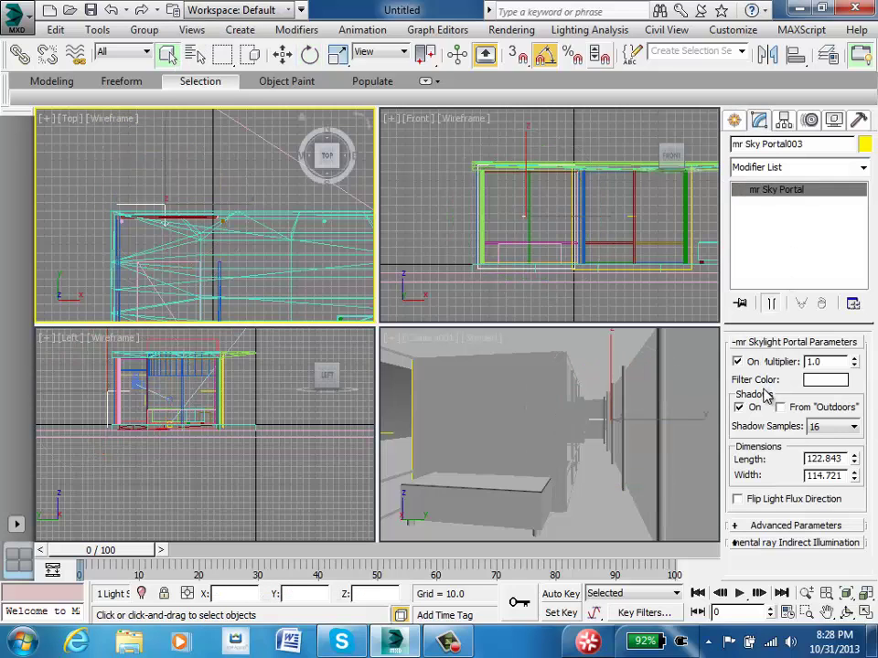
pyautogui.scroll(-2, 757, 429)
pyautogui.scroll(3, 761, 430)
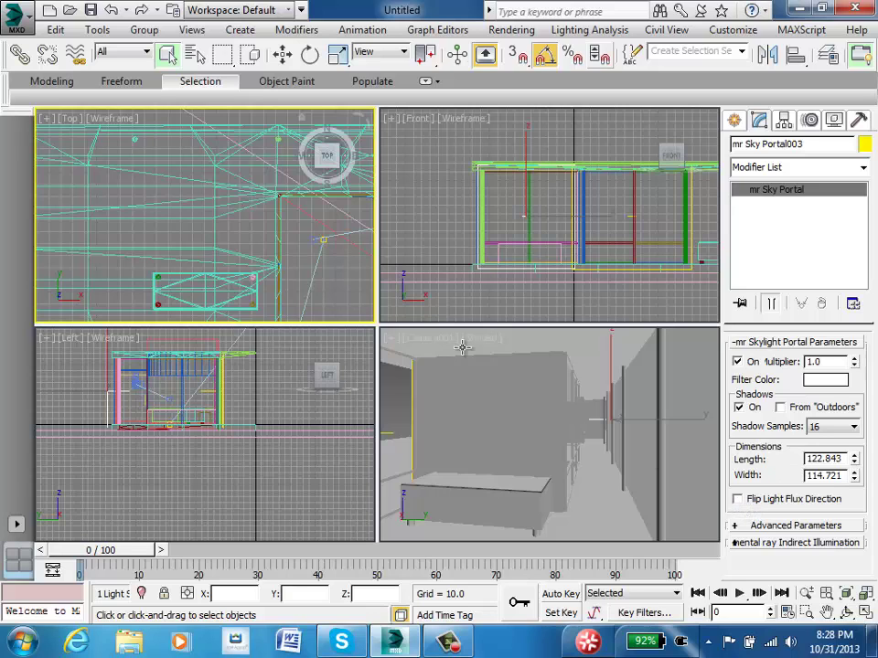
pyautogui.scroll(5, 248, 247)
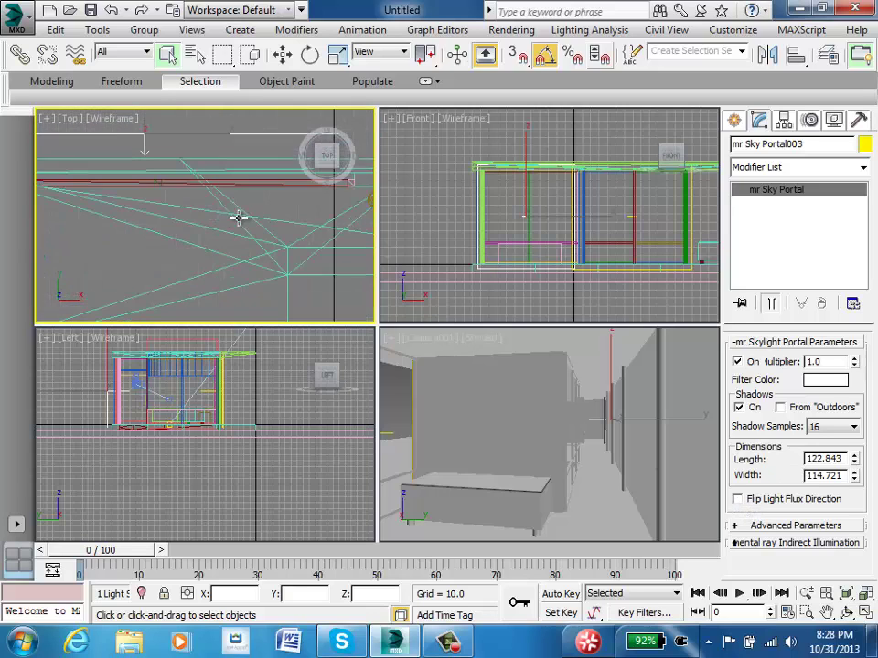
pyautogui.moveTo(129, 165); pyautogui.dragTo(160, 216, button='middle')
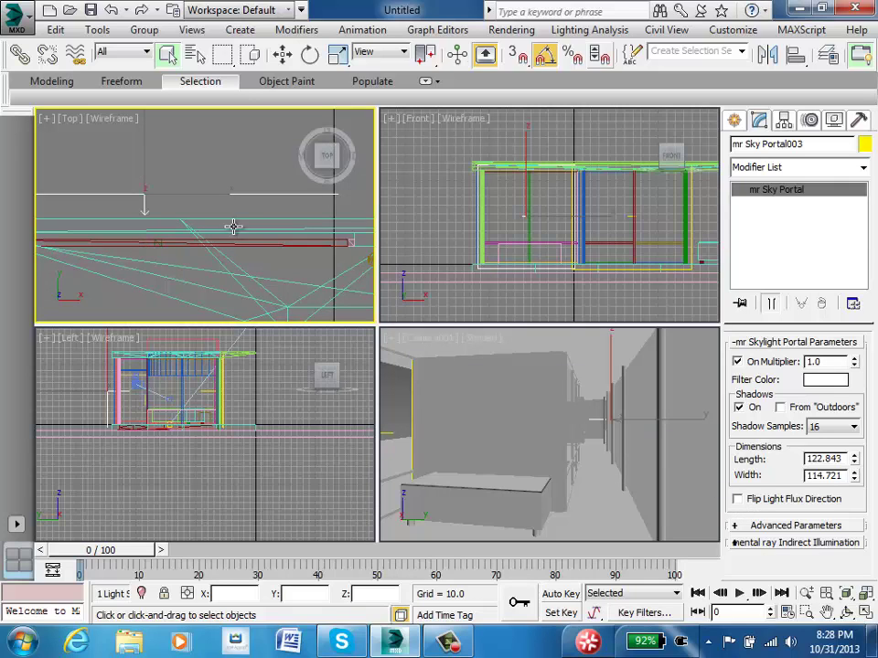
# Step: Draw an mr Sky Portal about 124 long and 75 wide over the end bay beside the pink column in the left view
pyautogui.scroll(-6, 233, 227)
pyautogui.moveTo(302, 201); pyautogui.dragTo(122, 220, button='middle')
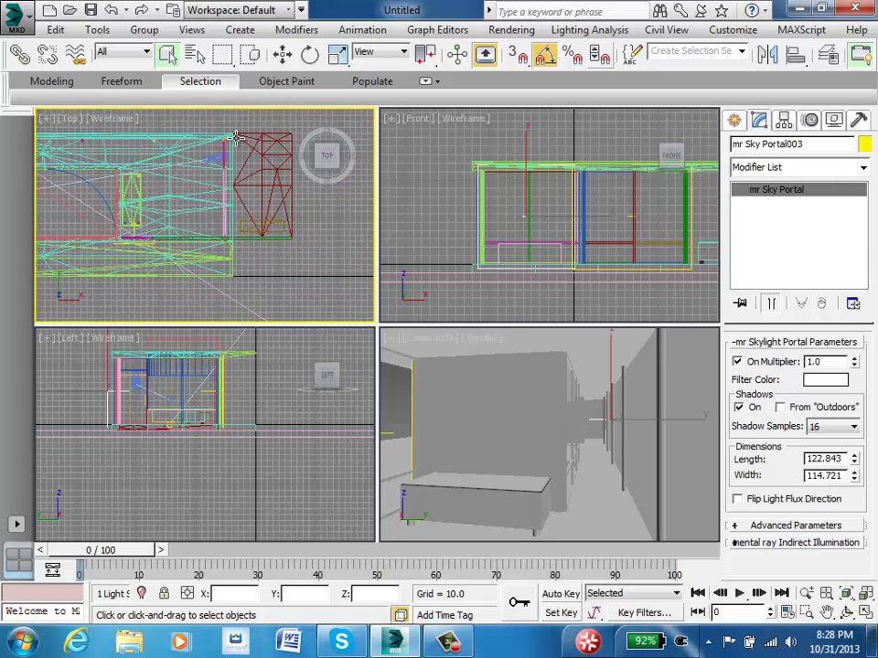
pyautogui.moveTo(210, 430); pyautogui.dragTo(261, 484, button='middle')
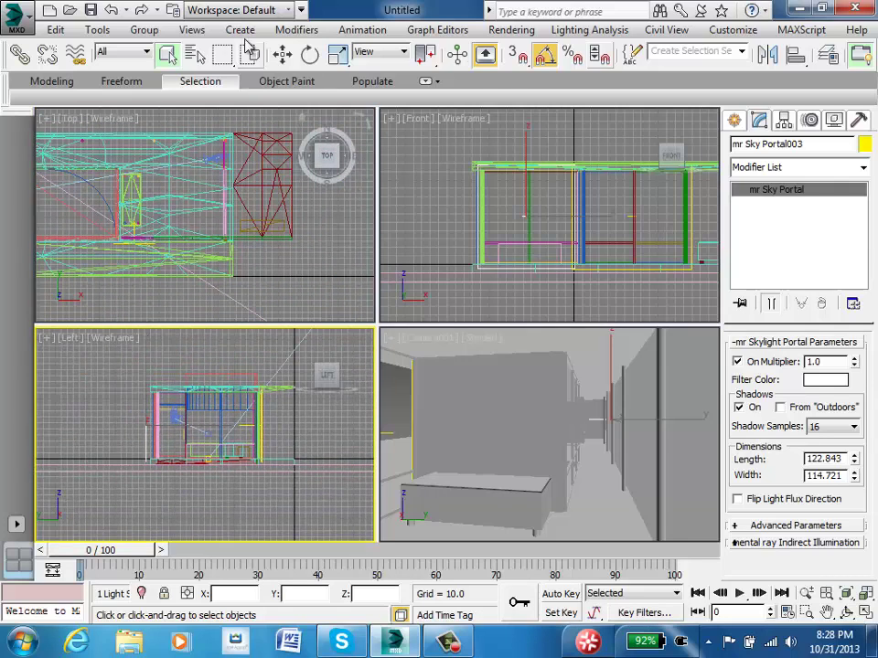
pyautogui.click(734, 120)
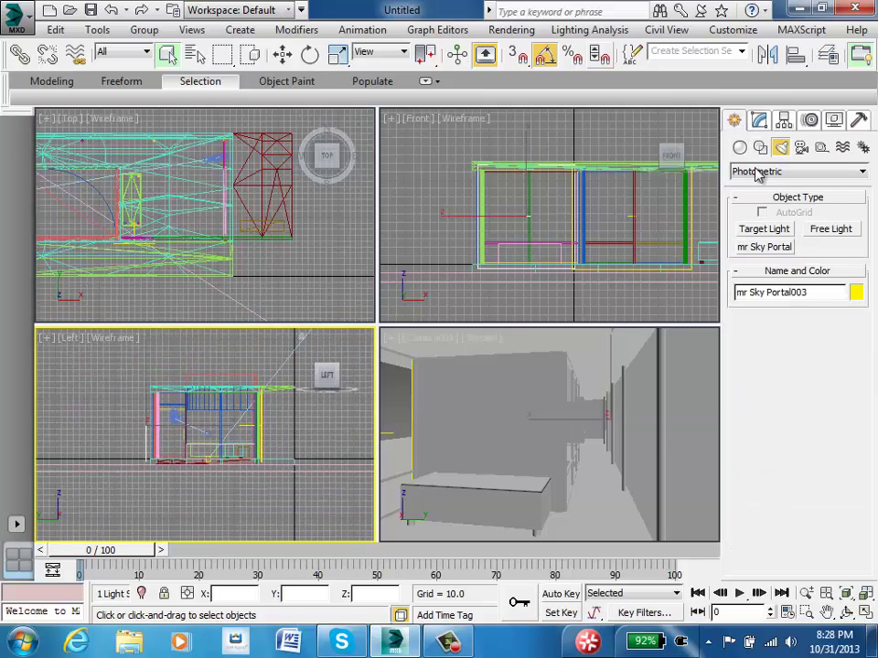
pyautogui.click(765, 248)
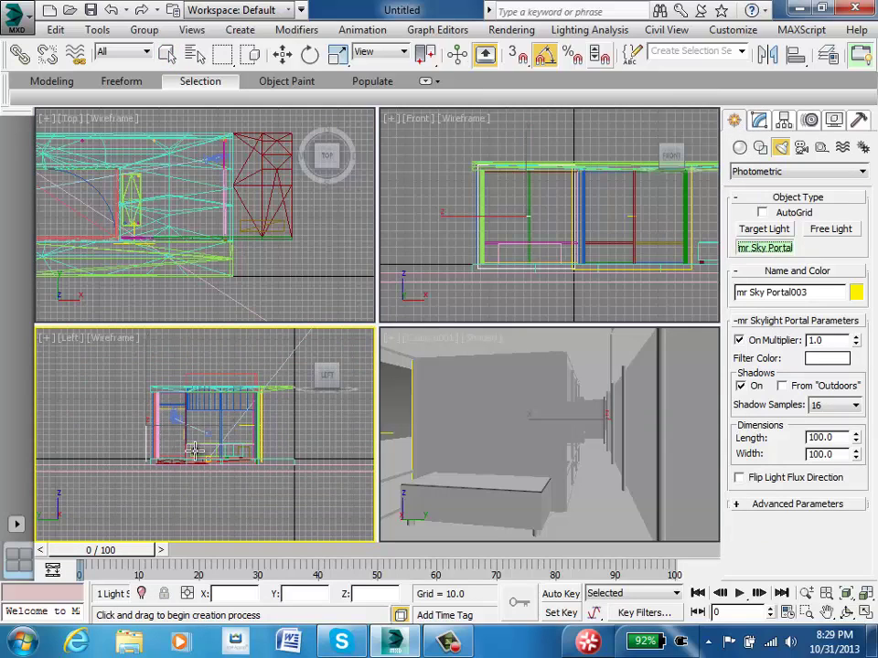
pyautogui.moveTo(146, 425); pyautogui.dragTo(149, 448)
pyautogui.scroll(5, 174, 412)
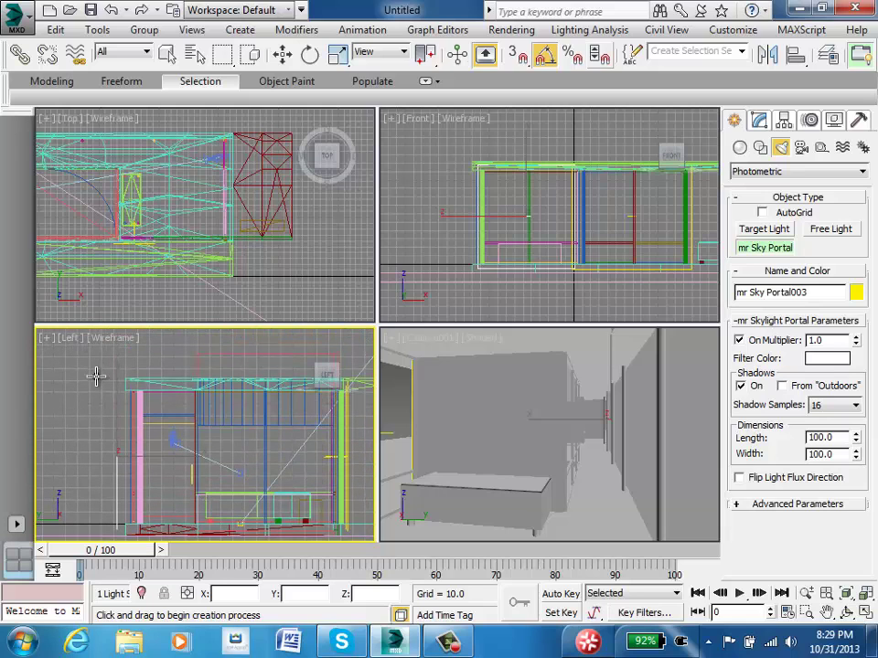
pyautogui.moveTo(118, 381)
pyautogui.mouseDown(button='middle')
pyautogui.moveTo(125, 384)
pyautogui.moveTo(122, 371)
pyautogui.mouseUp(button='middle')
pyautogui.moveTo(122, 370); pyautogui.dragTo(211, 518)
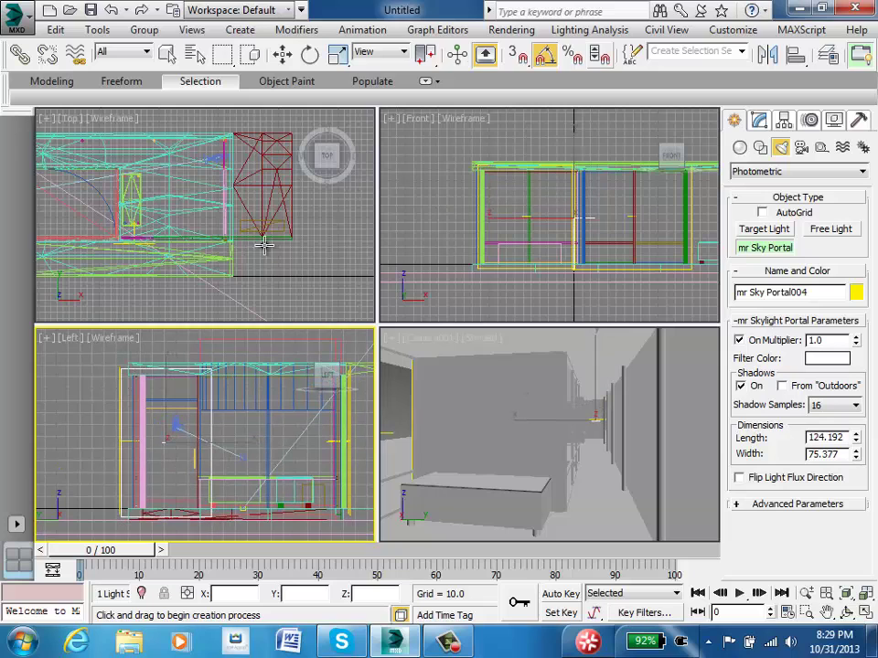
# Step: Move the fourth sky portal along X in the top view to beyond the pavilion's far end wall, at about X 636
pyautogui.scroll(-2, 338, 220)
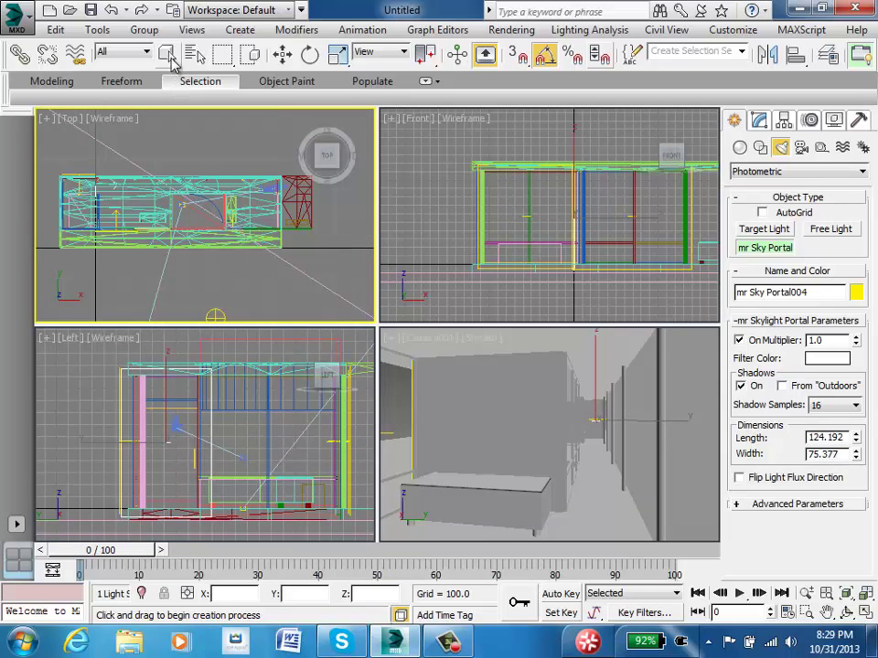
pyautogui.click(167, 55)
pyautogui.click(283, 54)
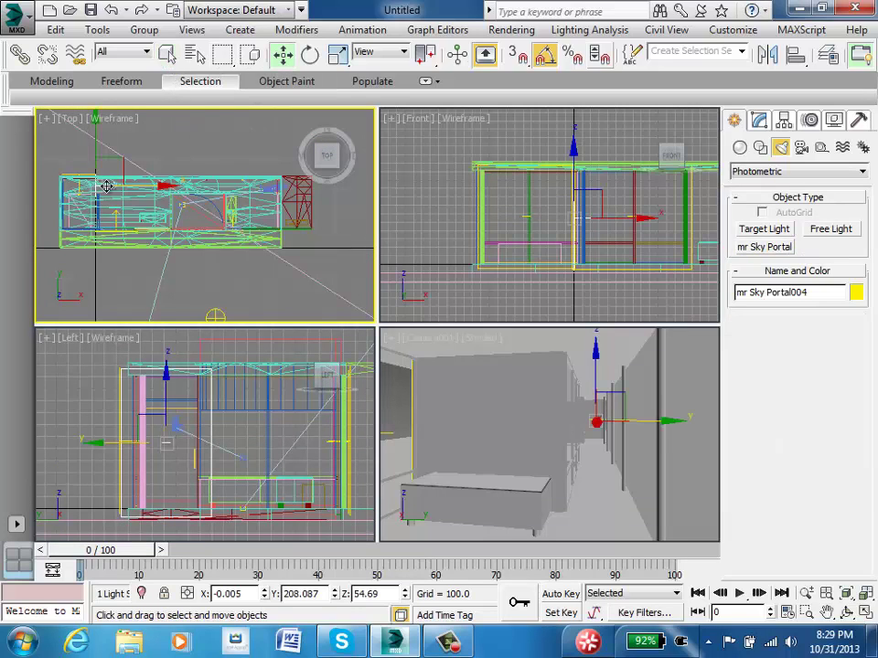
pyautogui.moveTo(167, 188); pyautogui.dragTo(356, 195)
pyautogui.scroll(8, 251, 212)
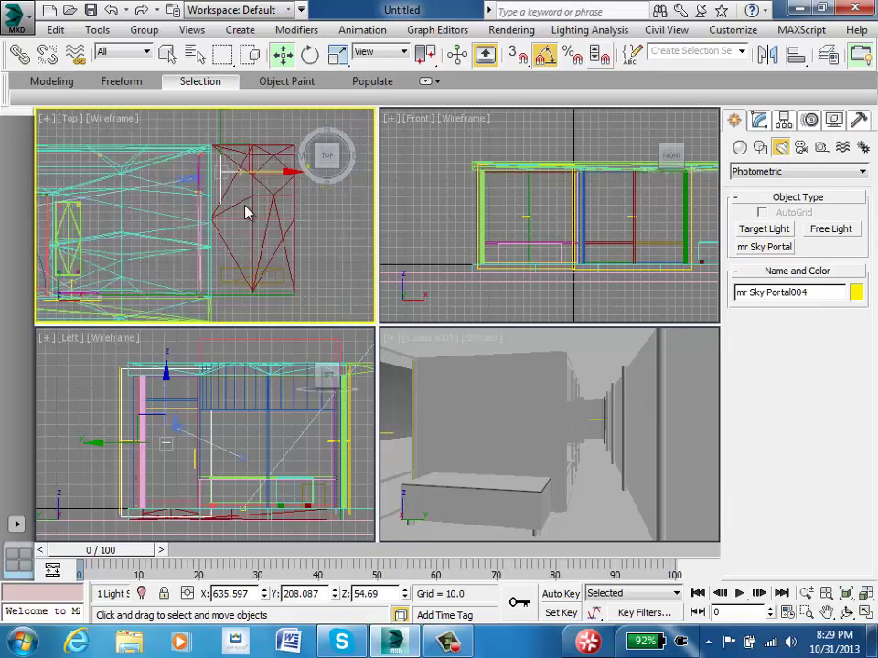
pyautogui.moveTo(198, 261); pyautogui.dragTo(174, 178, button='middle')
# Step: Rotate the fourth sky portal 180 degrees to face inside and shift it closer to the end wall, at about X 621, Y 207
pyautogui.click(310, 55)
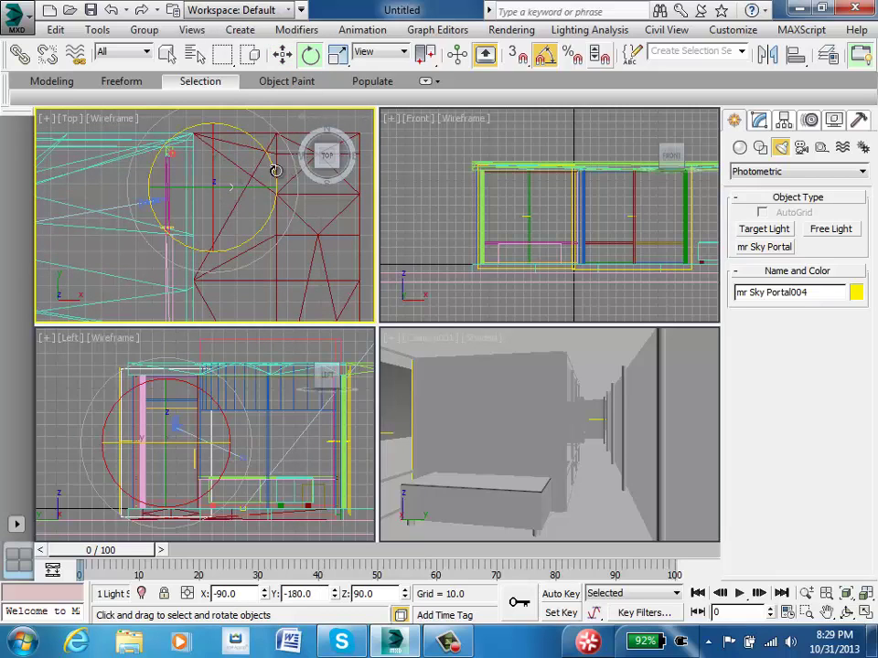
pyautogui.moveTo(276, 166); pyautogui.dragTo(346, 294)
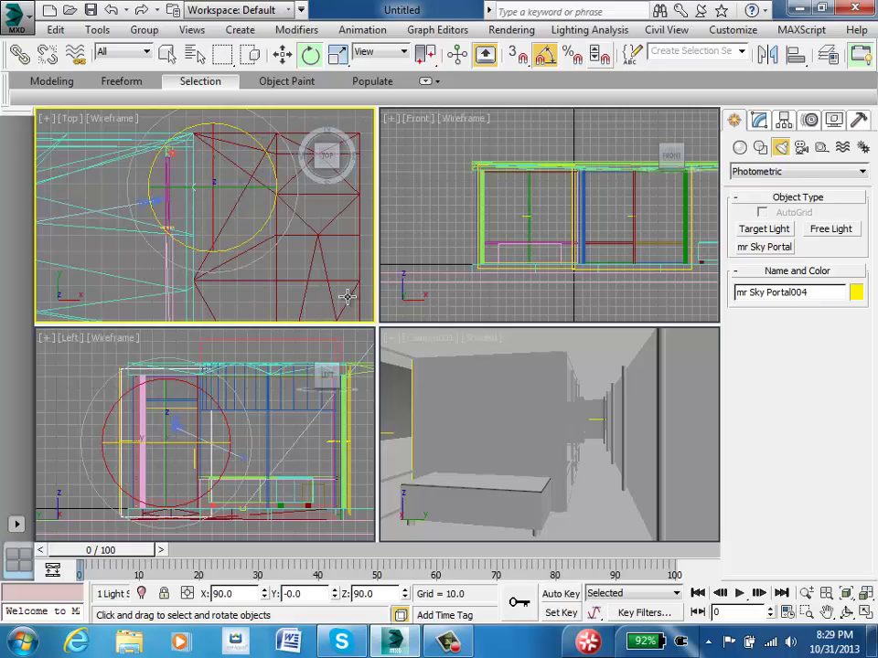
pyautogui.click(282, 55)
pyautogui.moveTo(220, 187)
pyautogui.mouseDown()
pyautogui.moveTo(221, 167)
pyautogui.moveTo(216, 174)
pyautogui.mouseUp()
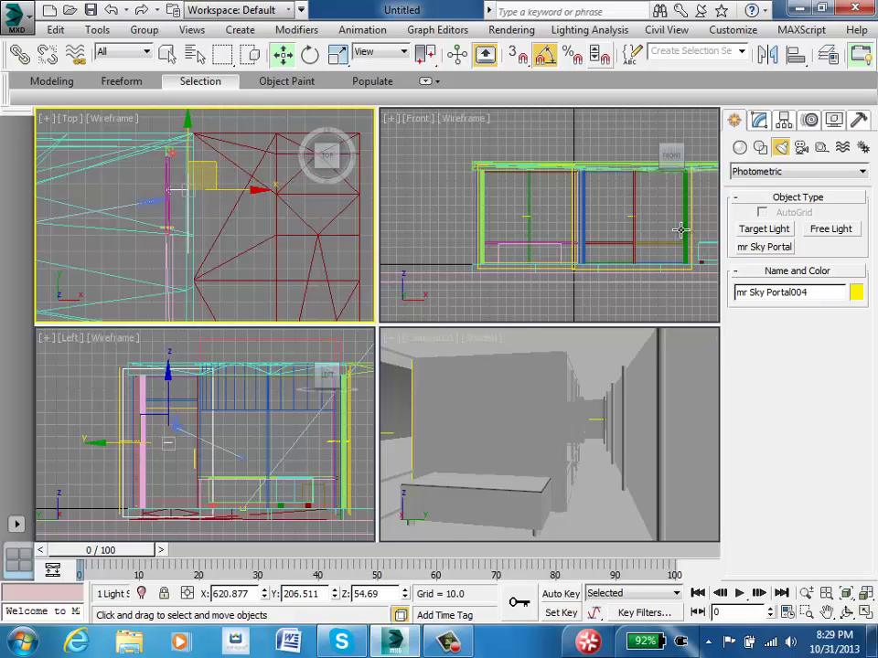
# Step: Draw an mr Sky Portal about 143 long and 215 wide around the central rectangular enclosure in the top view
pyautogui.scroll(-4, 628, 207)
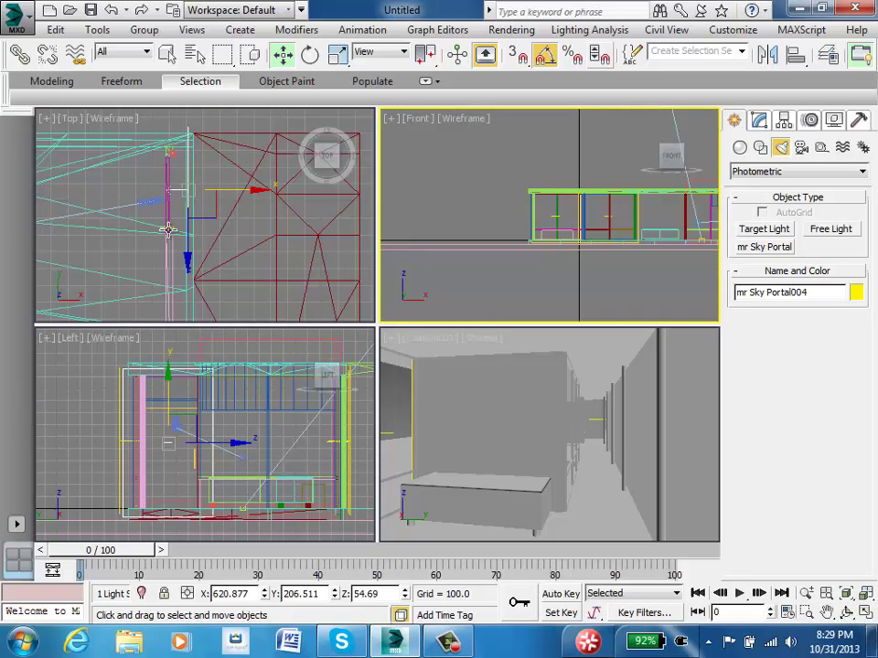
pyautogui.scroll(5, 275, 234)
pyautogui.scroll(-3, 287, 235)
pyautogui.scroll(5, 264, 221)
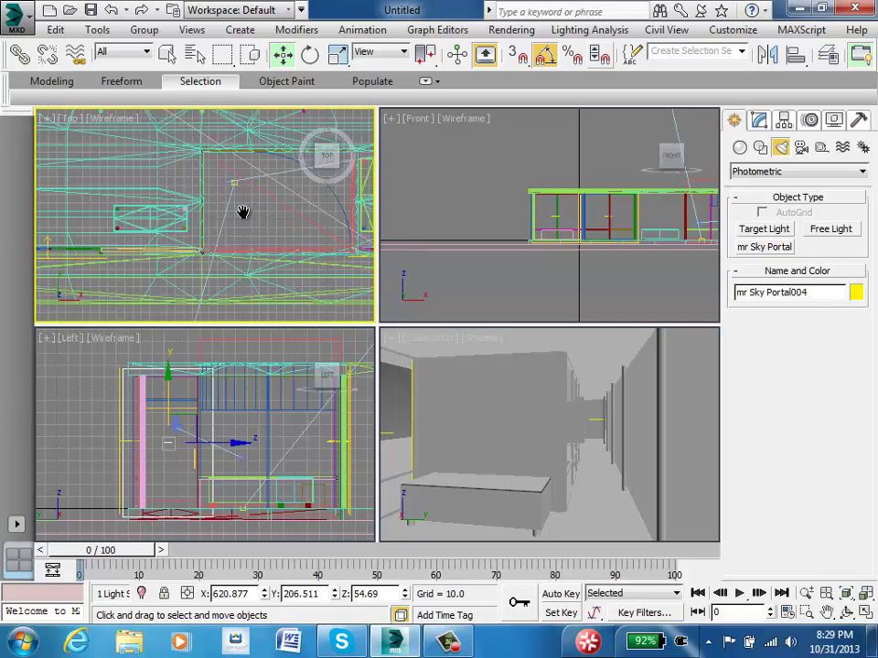
pyautogui.scroll(-2, 243, 213)
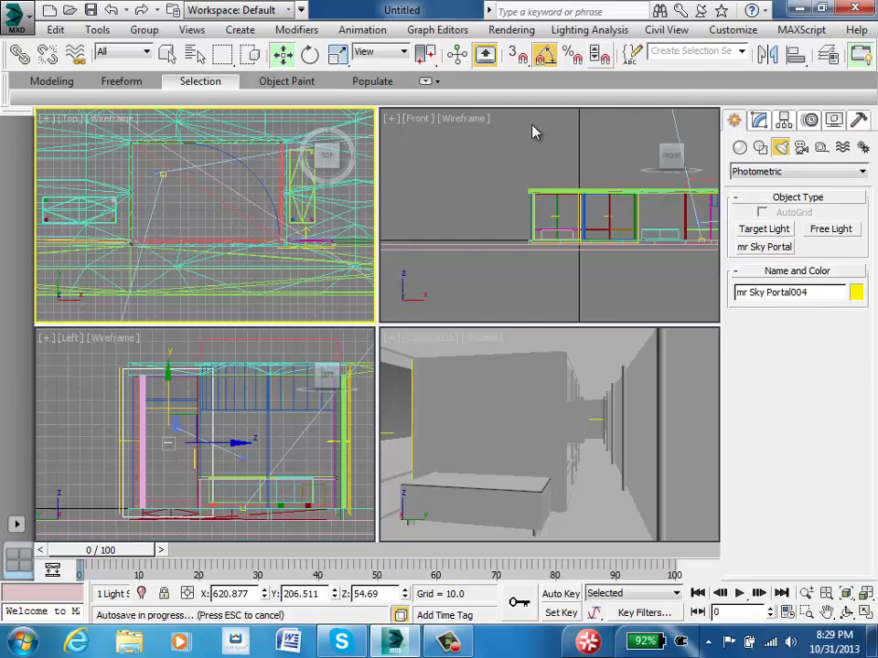
pyautogui.click(752, 246)
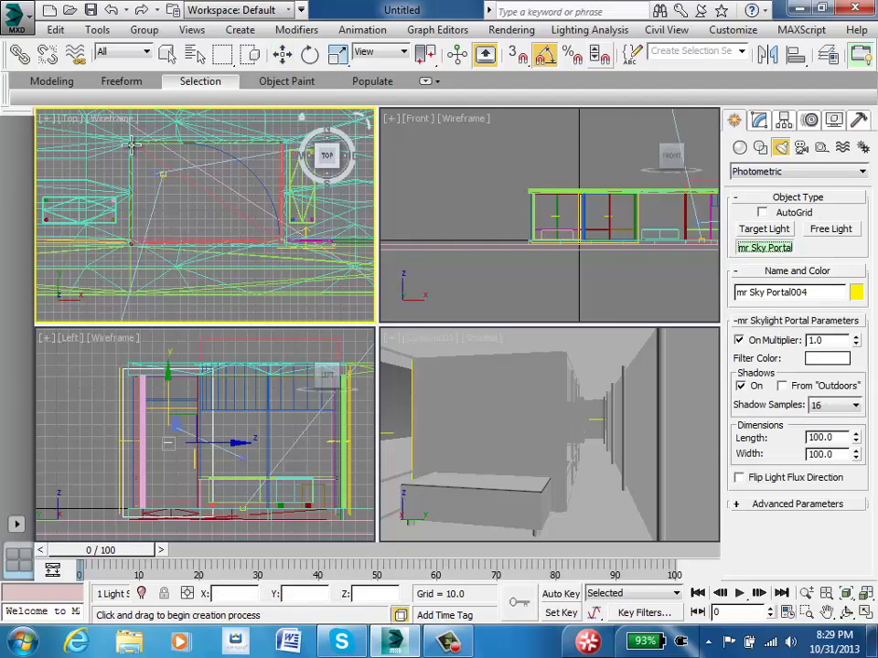
pyautogui.moveTo(210, 192); pyautogui.dragTo(294, 265)
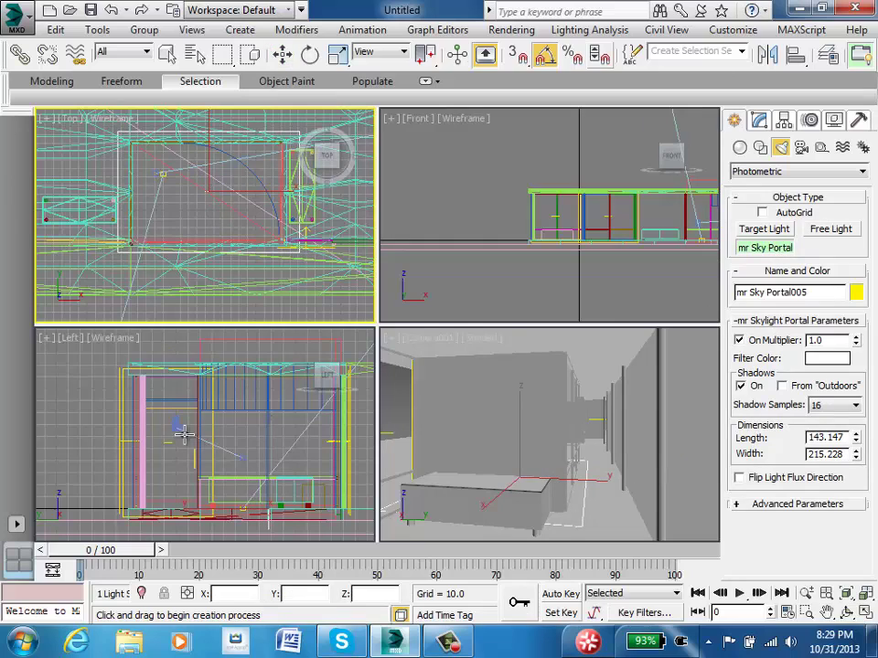
# Step: Raise the fifth sky portal vertically in the left view to just above the central enclosure's walls, at about Z 144.5
pyautogui.press('w')
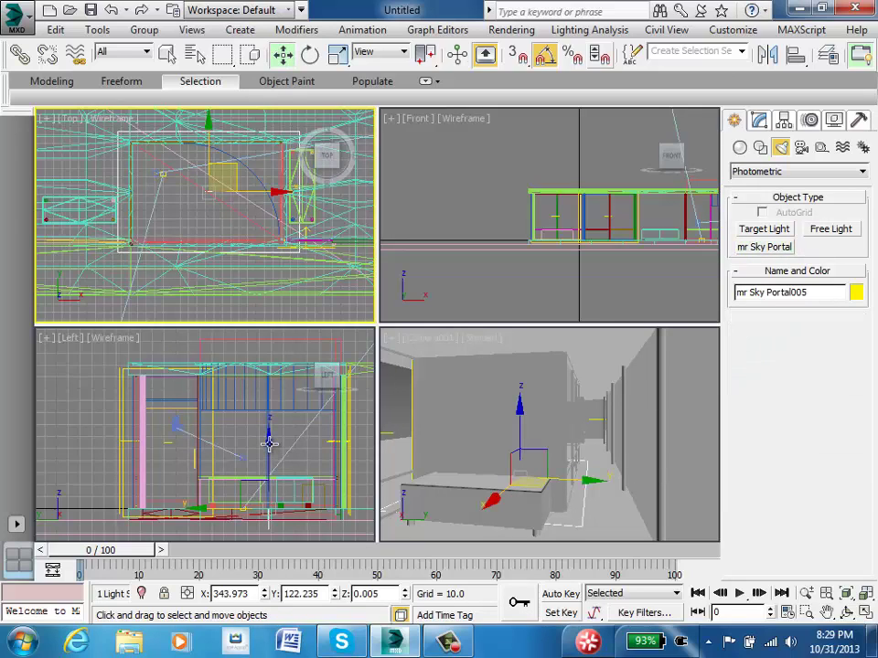
pyautogui.moveTo(269, 443); pyautogui.dragTo(259, 288)
pyautogui.moveTo(317, 387); pyautogui.dragTo(292, 408, button='middle')
pyautogui.moveTo(251, 340); pyautogui.dragTo(228, 372, button='middle')
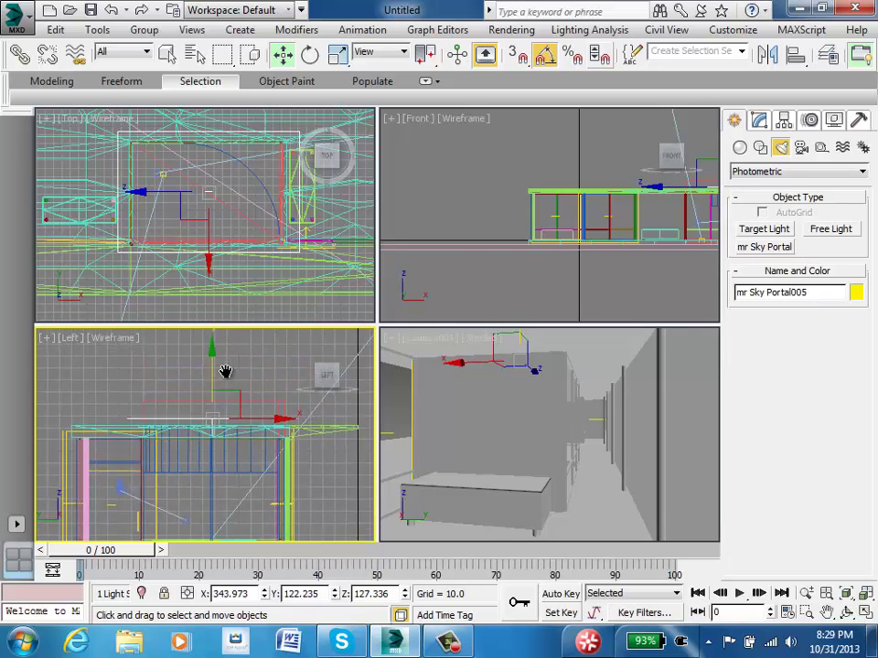
pyautogui.moveTo(214, 342); pyautogui.dragTo(214, 329)
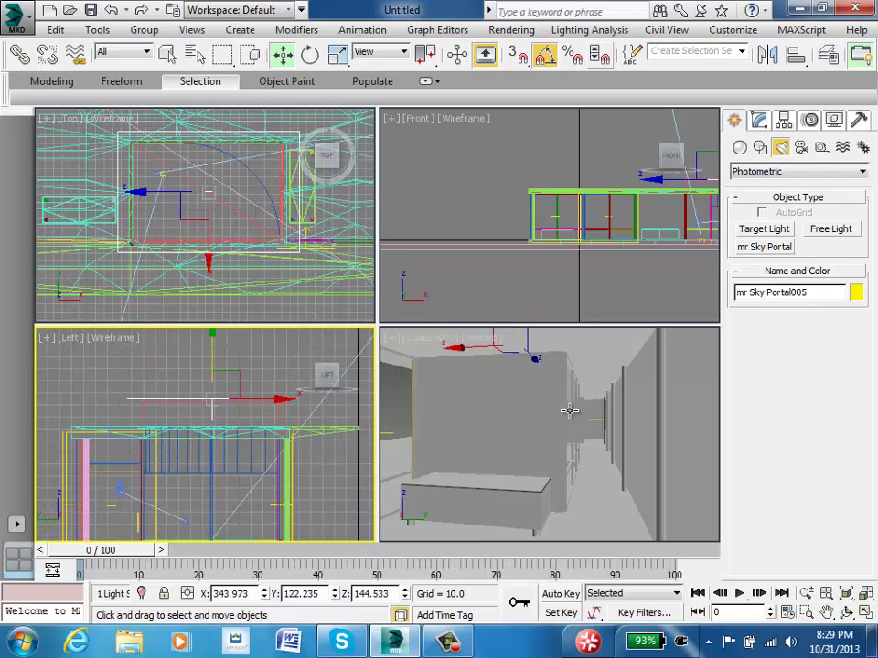
# Step: Examine the raised sky portal's clearance above the enclosure walls in the left view and clear the selection
pyautogui.scroll(2, 154, 446)
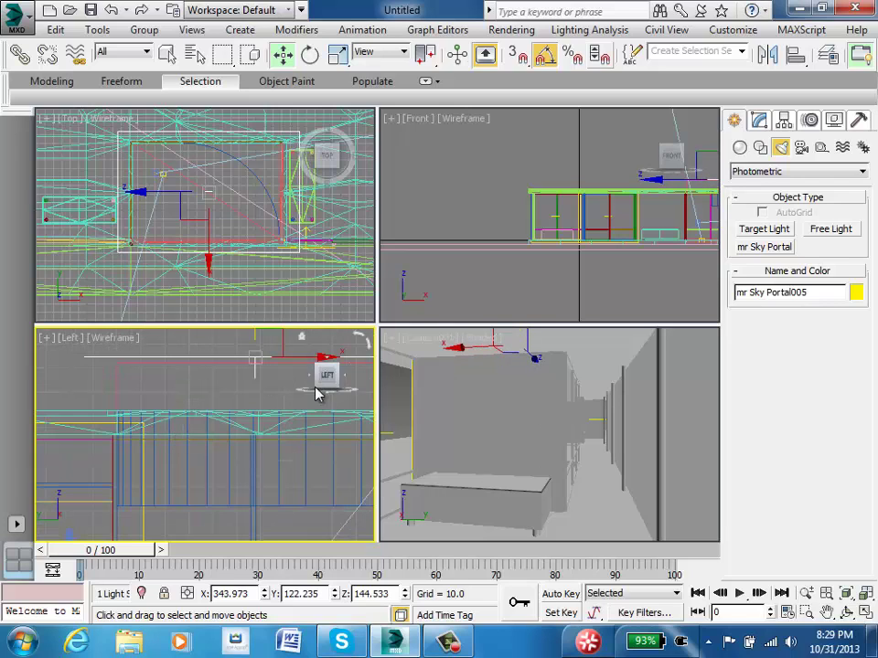
pyautogui.click(167, 54)
pyautogui.scroll(4, 194, 414)
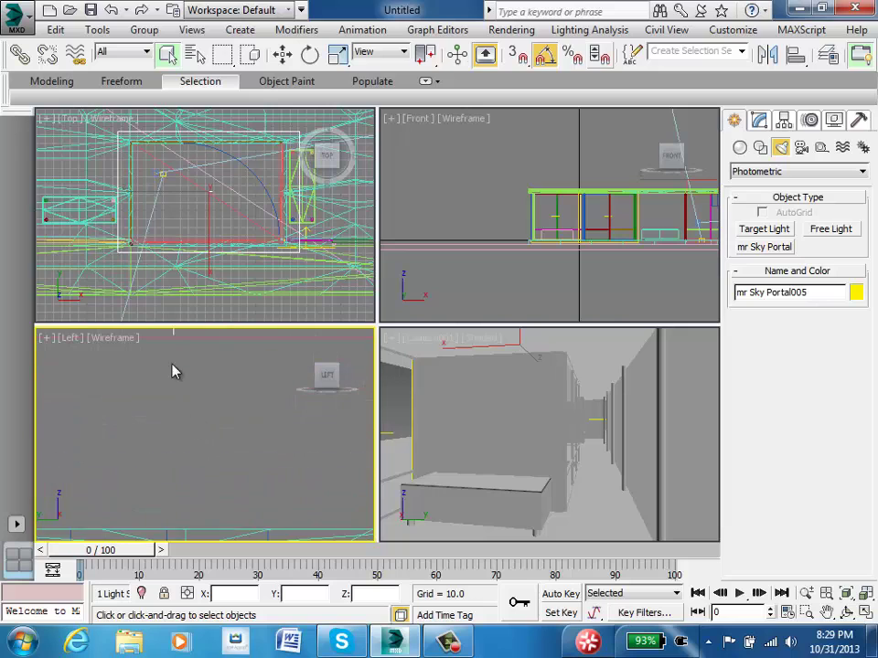
pyautogui.scroll(-3, 174, 361)
pyautogui.scroll(-2, 184, 329)
pyautogui.moveTo(215, 389); pyautogui.dragTo(249, 421, button='middle')
pyautogui.click(246, 356)
pyautogui.scroll(-3, 222, 374)
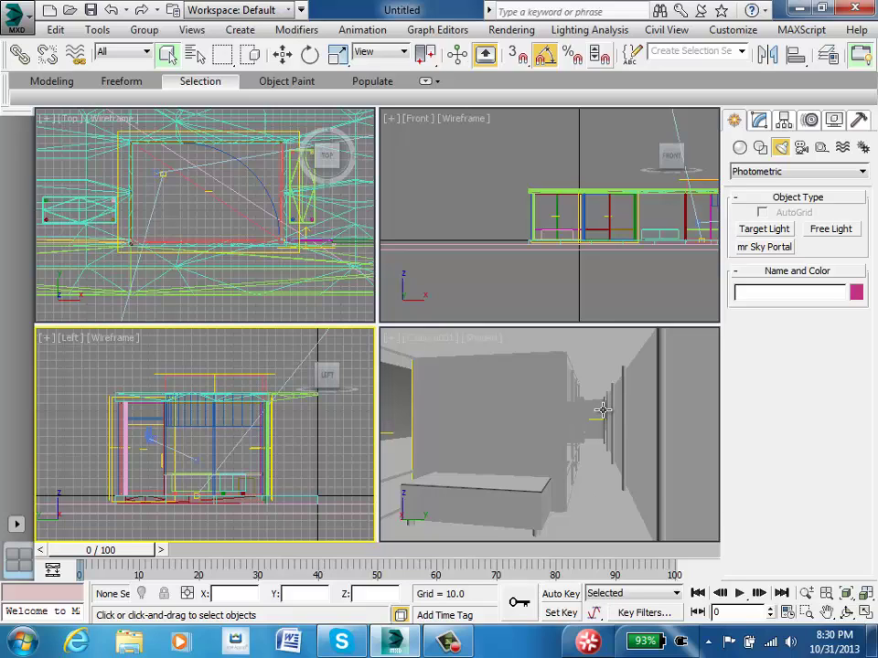
# Step: Maximize the camera viewport and render the Camera001 view
pyautogui.click(543, 416)
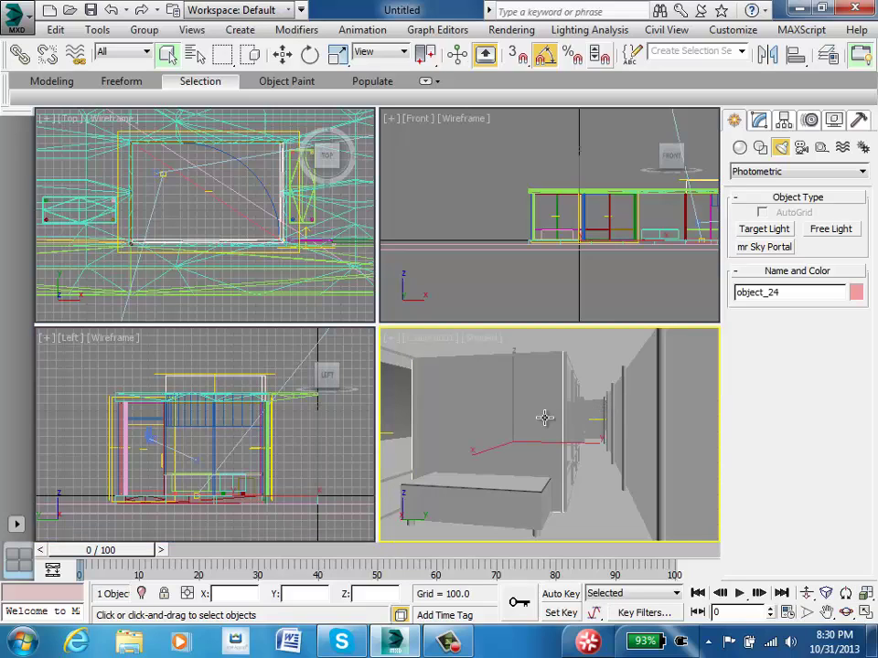
pyautogui.click(865, 613)
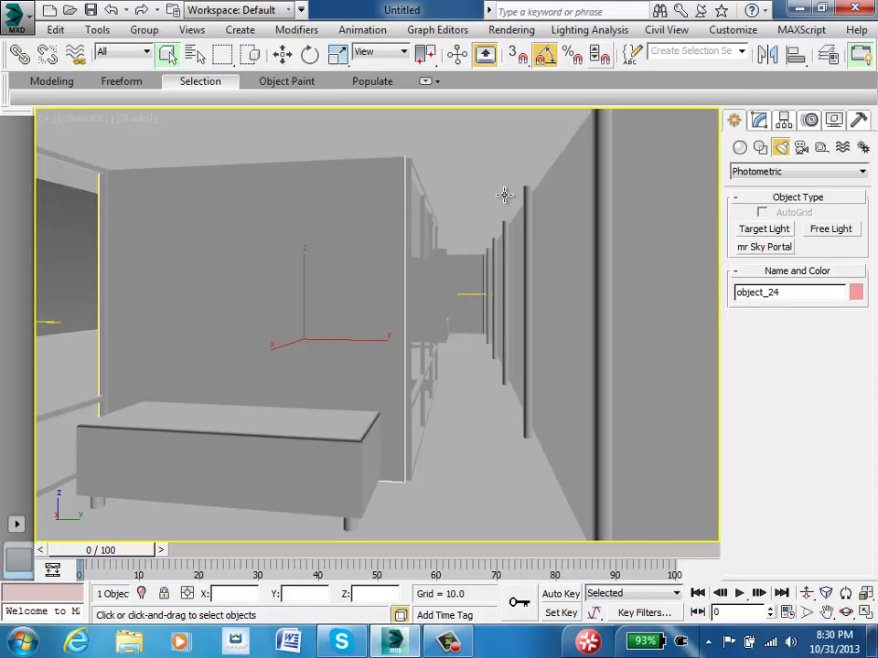
pyautogui.hotkey('shift', 'q')
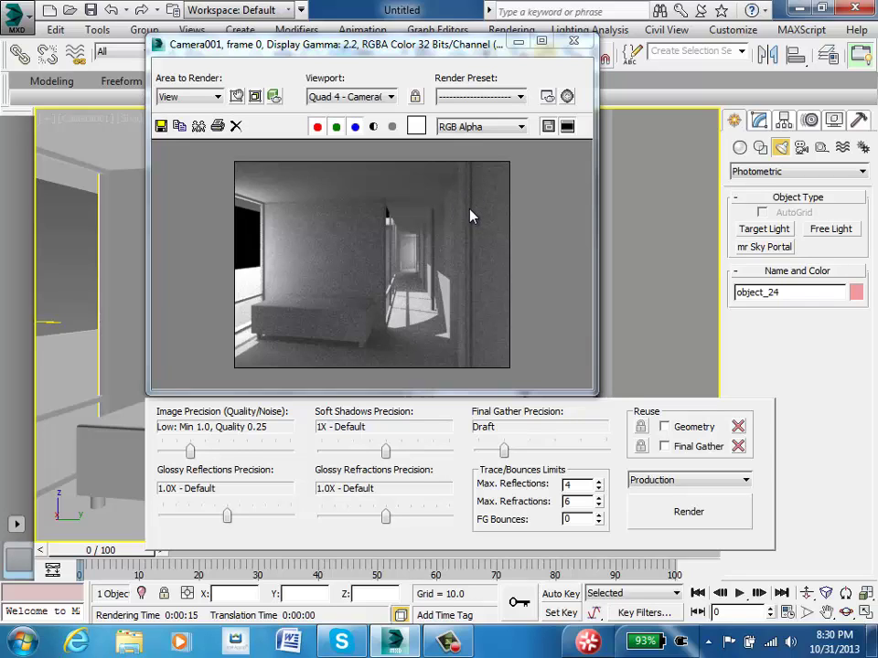
pyautogui.click(572, 46)
pyautogui.click(468, 293)
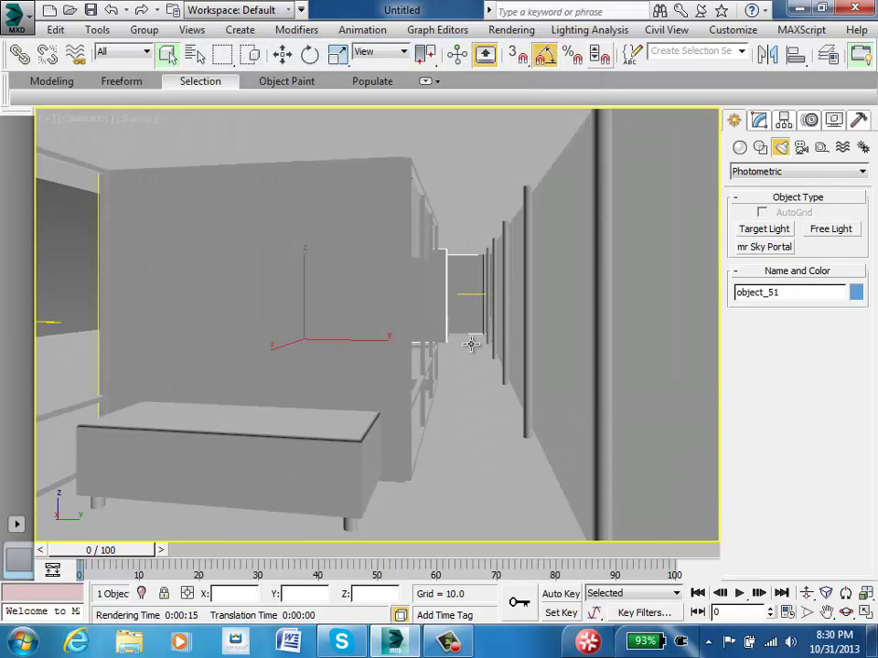
pyautogui.press('m')
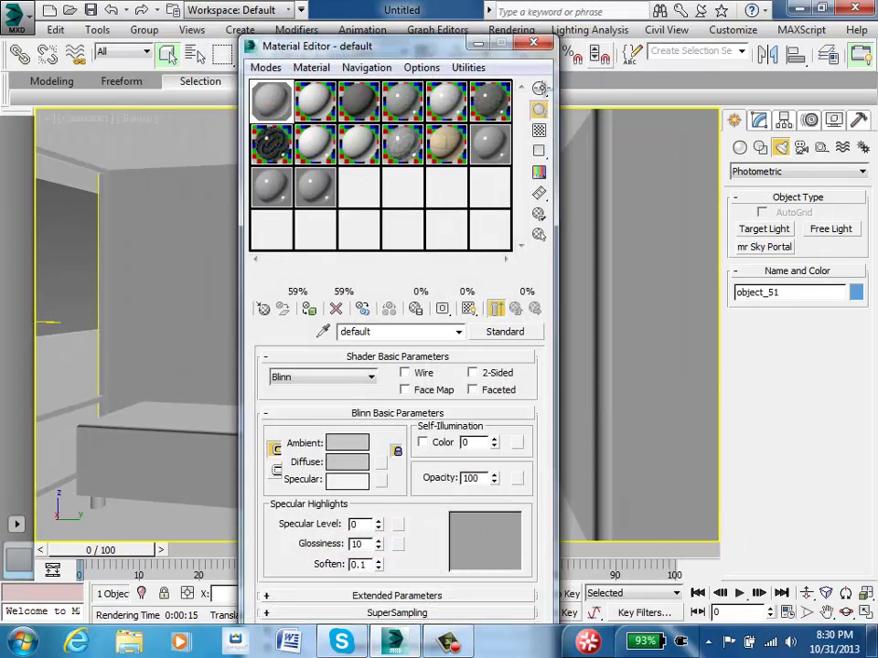
pyautogui.click(542, 44)
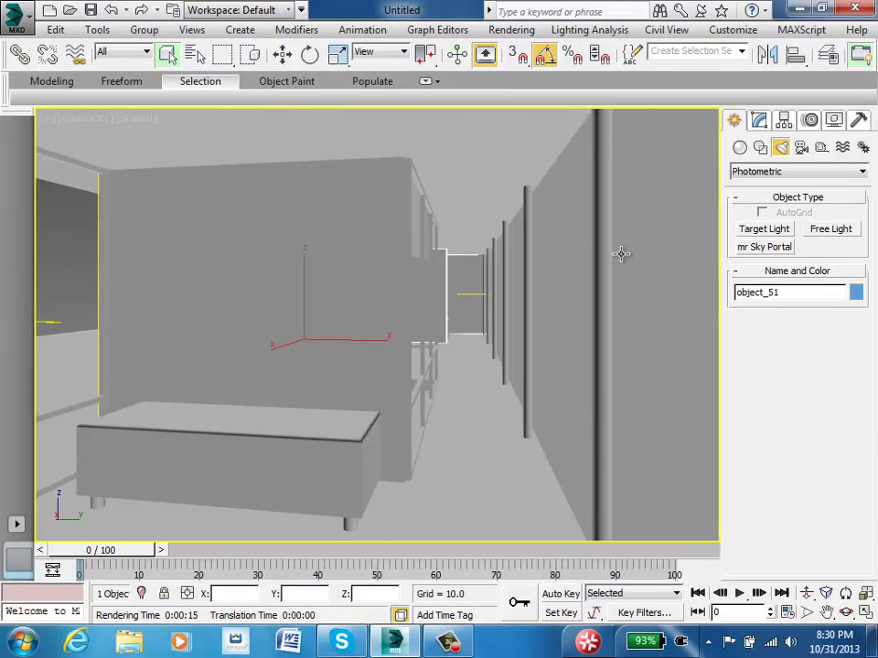
# Step: Set the multiplier of mr Sky Portal003, outside the upper-left wall in the top view, to 0.5
pyautogui.click(864, 618)
pyautogui.rightClick(222, 266)
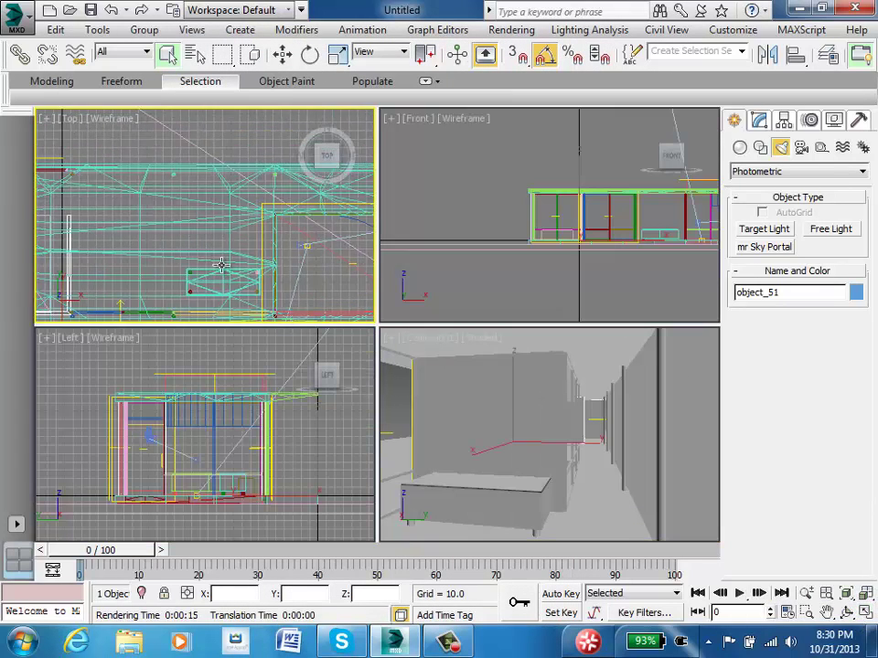
pyautogui.scroll(-2, 92, 197)
pyautogui.scroll(4, 88, 174)
pyautogui.moveTo(89, 163); pyautogui.dragTo(118, 202)
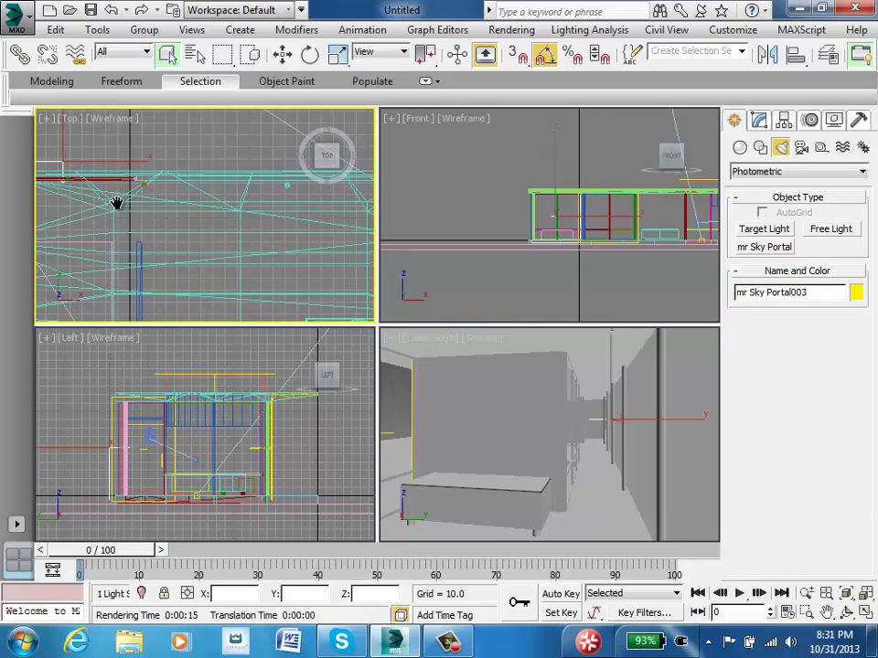
pyautogui.moveTo(118, 202); pyautogui.dragTo(170, 207, button='middle')
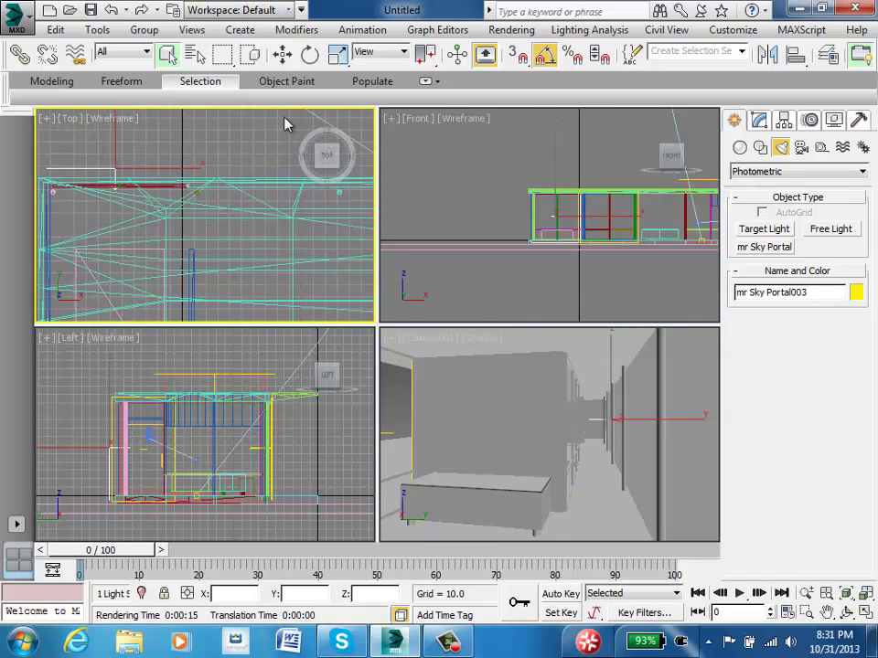
pyautogui.click(758, 121)
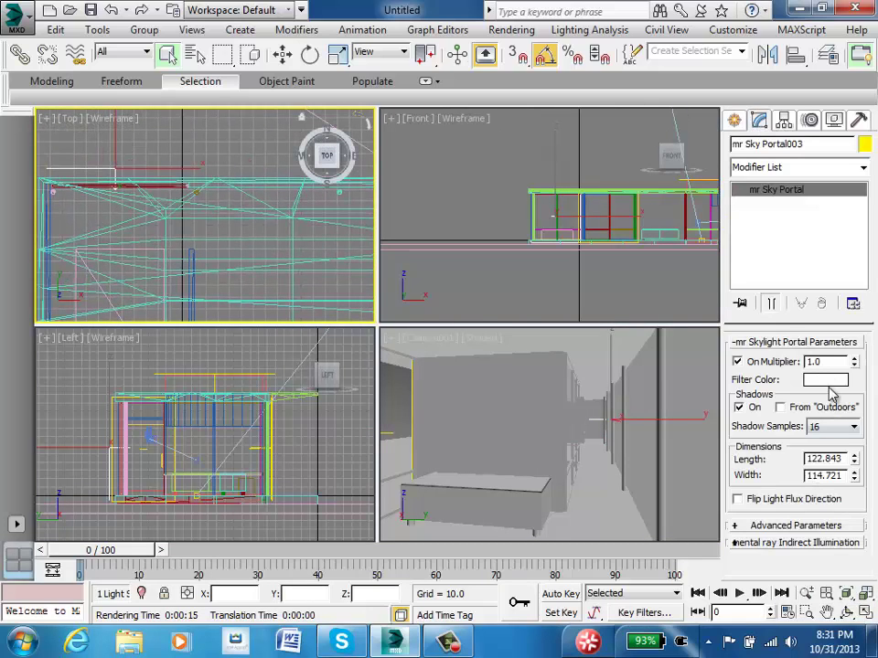
pyautogui.click(873, 640)
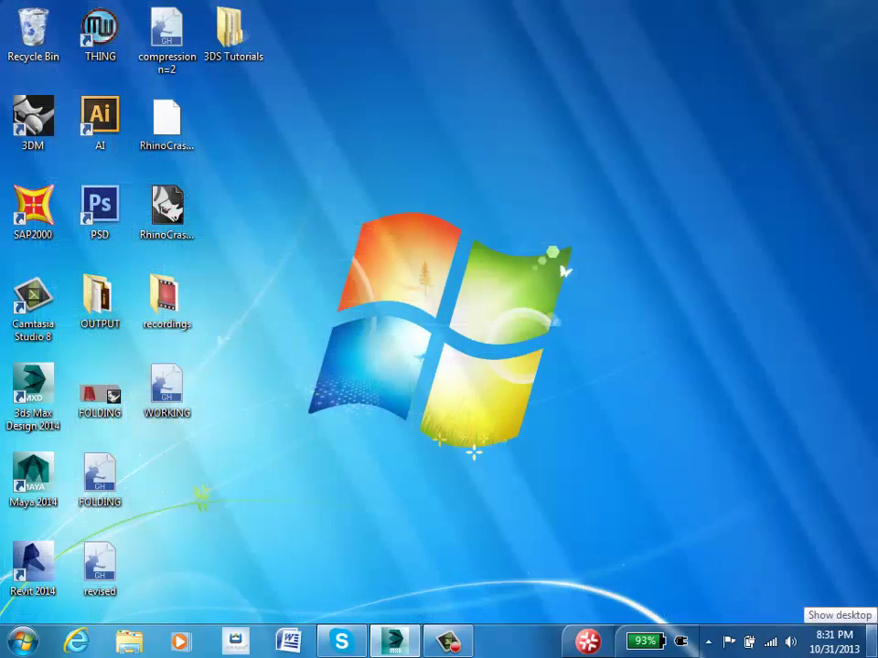
pyautogui.click(874, 640)
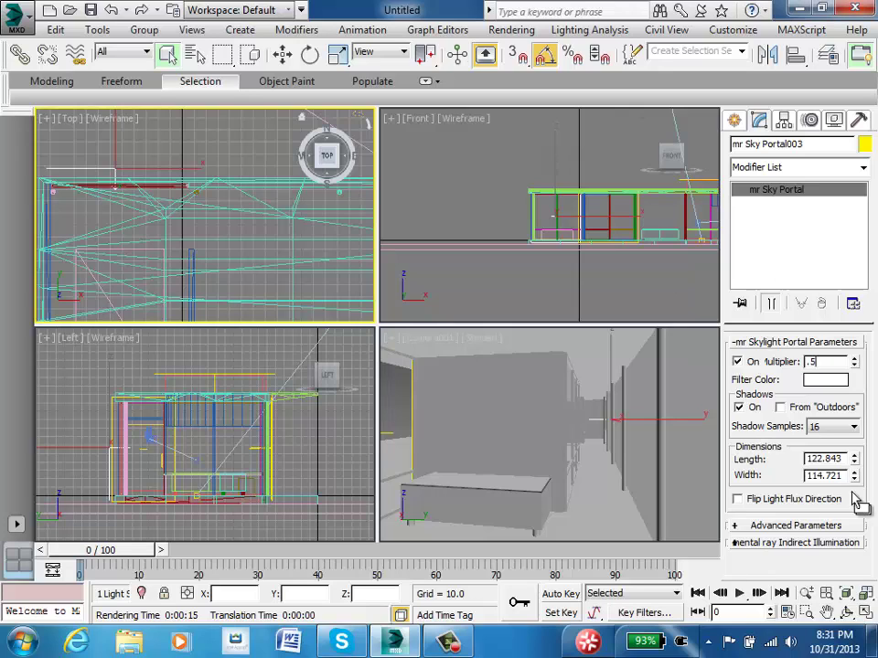
pyautogui.press('Return')
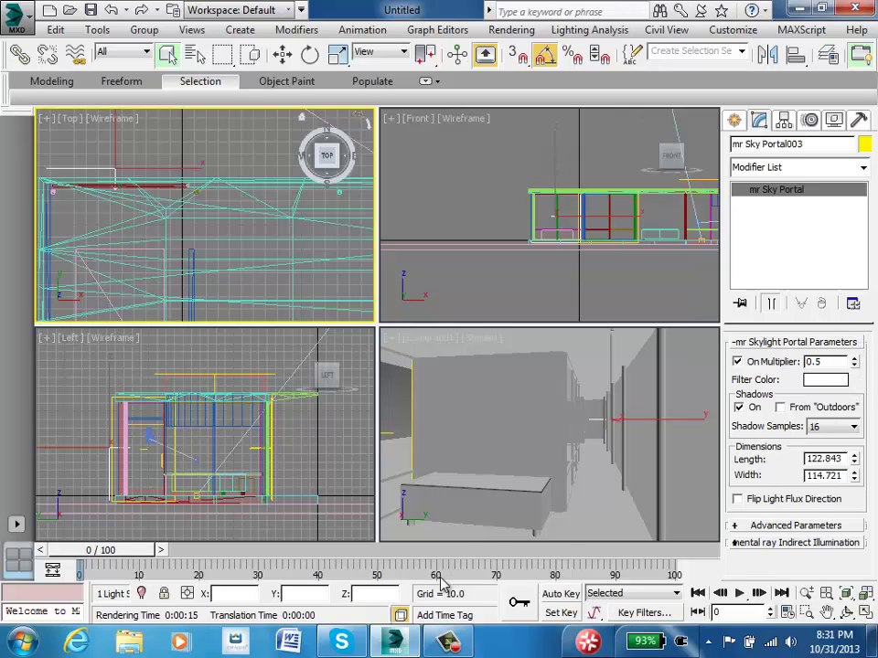
# Step: Render the Camera001 view with the dimmed sky portal and close the rendered frame
pyautogui.click(400, 407)
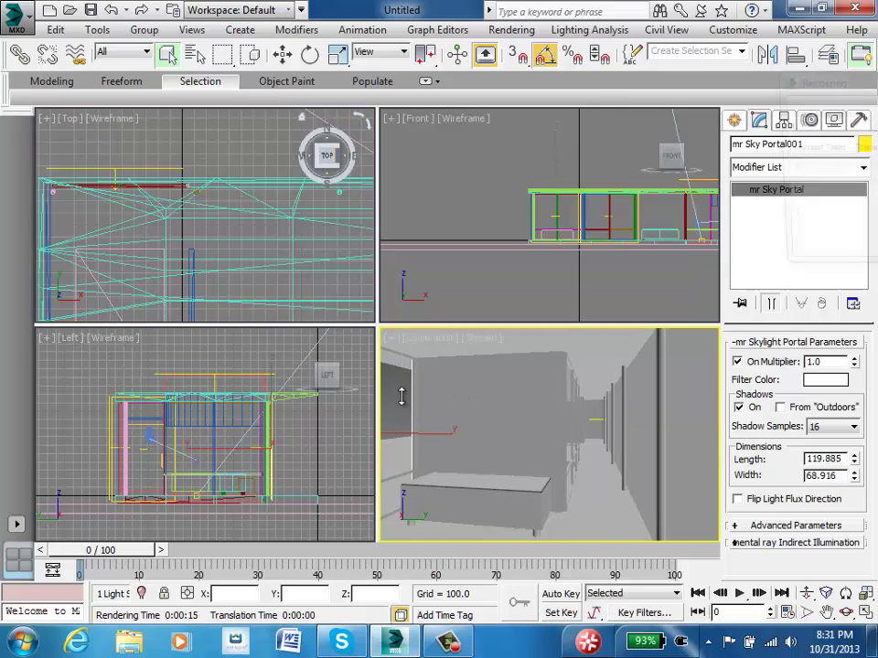
pyautogui.hotkey('shift', 'q')
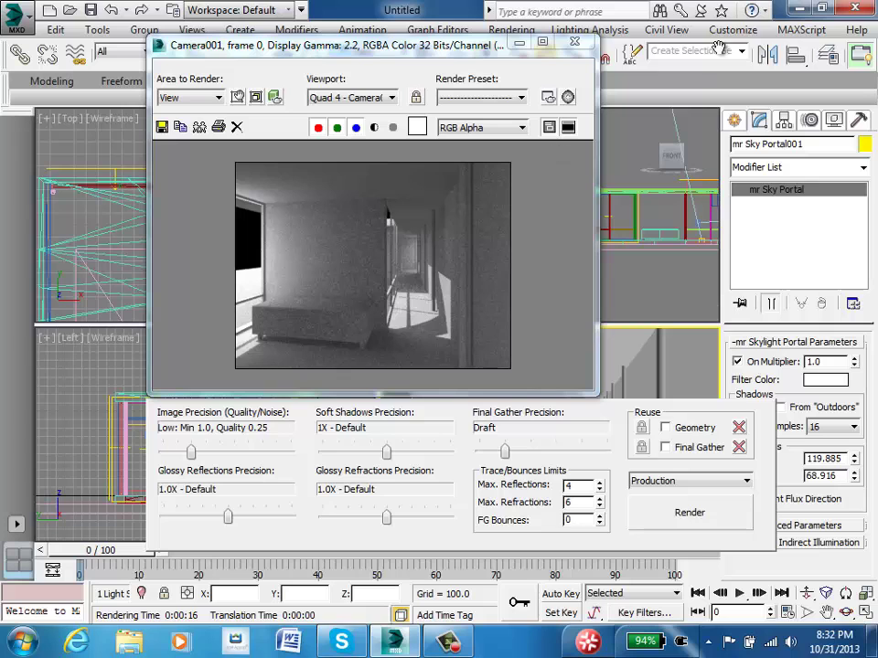
pyautogui.click(574, 41)
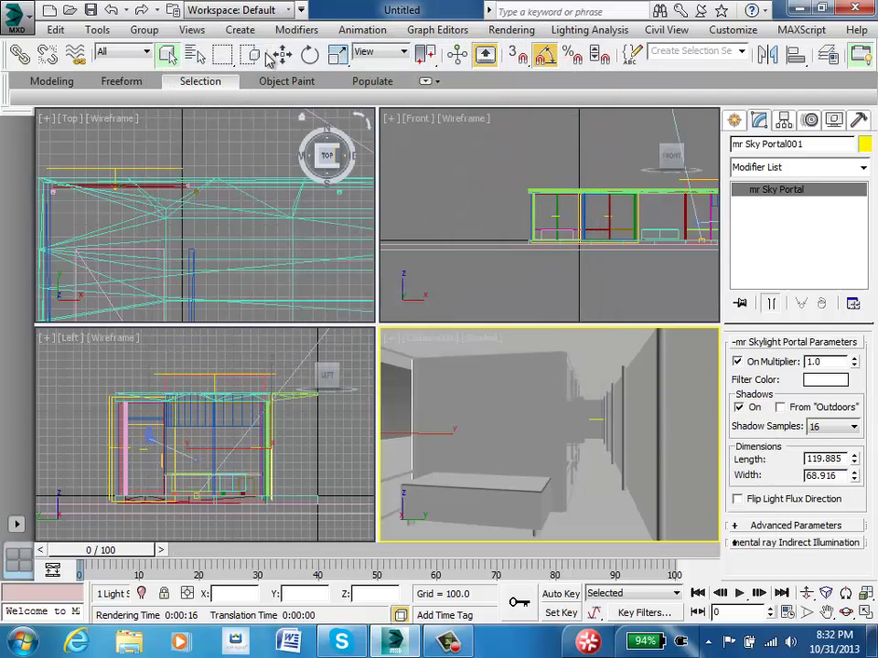
pyautogui.click(194, 54)
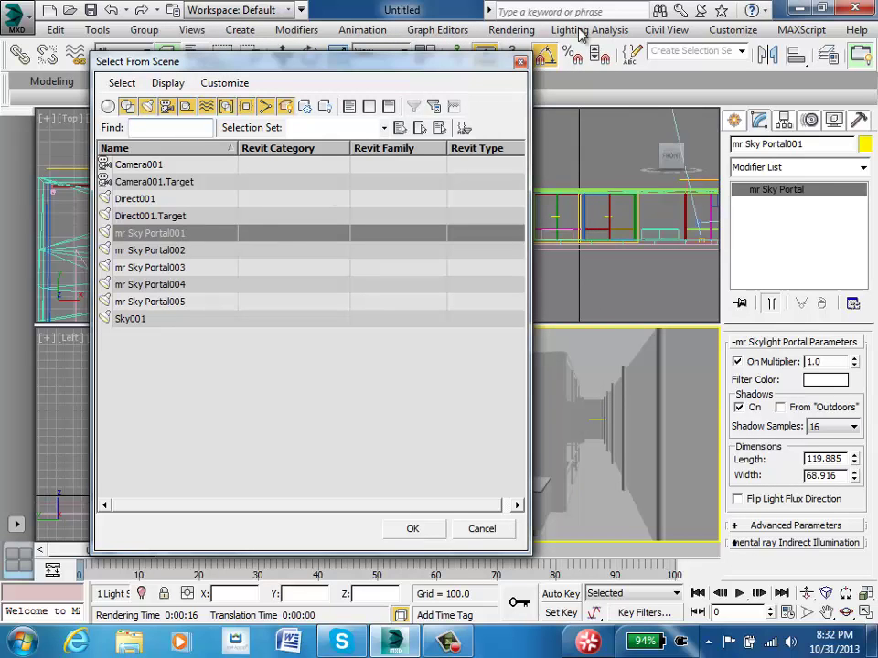
pyautogui.click(521, 63)
pyautogui.keyDown('alt'); pyautogui.moveTo(107, 166); pyautogui.dragTo(179, 196, button='middle'); pyautogui.keyUp('alt')
pyautogui.click(89, 119)
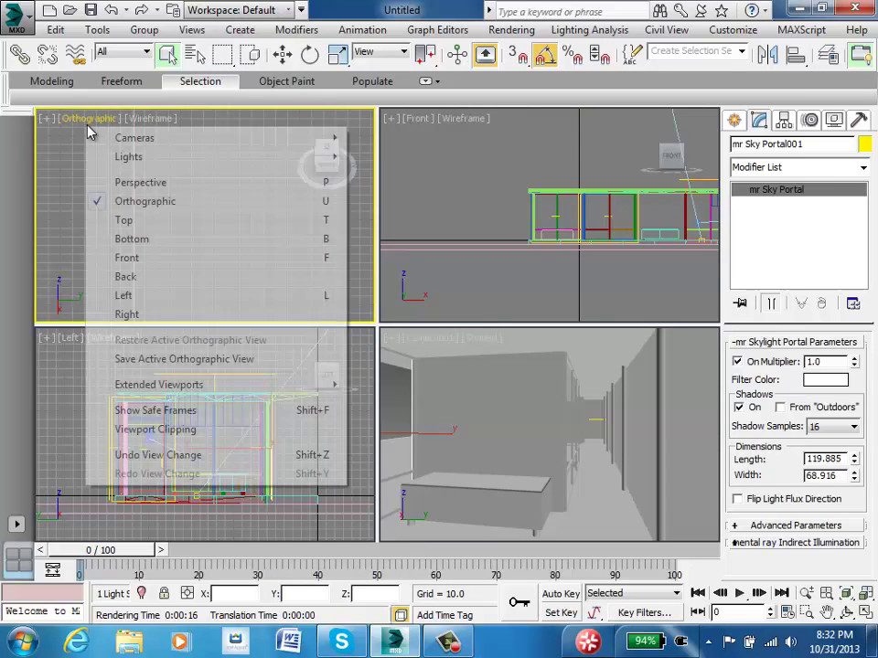
pyautogui.click(129, 221)
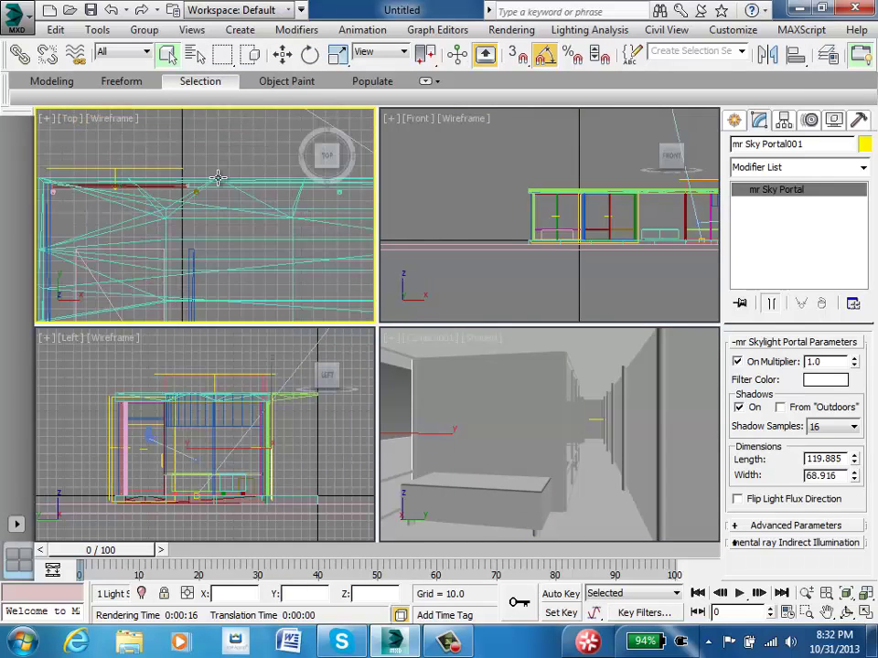
# Step: Set the filter color of the sky portal above the central enclosure to a blue of about Red 0.325, Green 0.42, Blue 1.0
pyautogui.scroll(3, 216, 176)
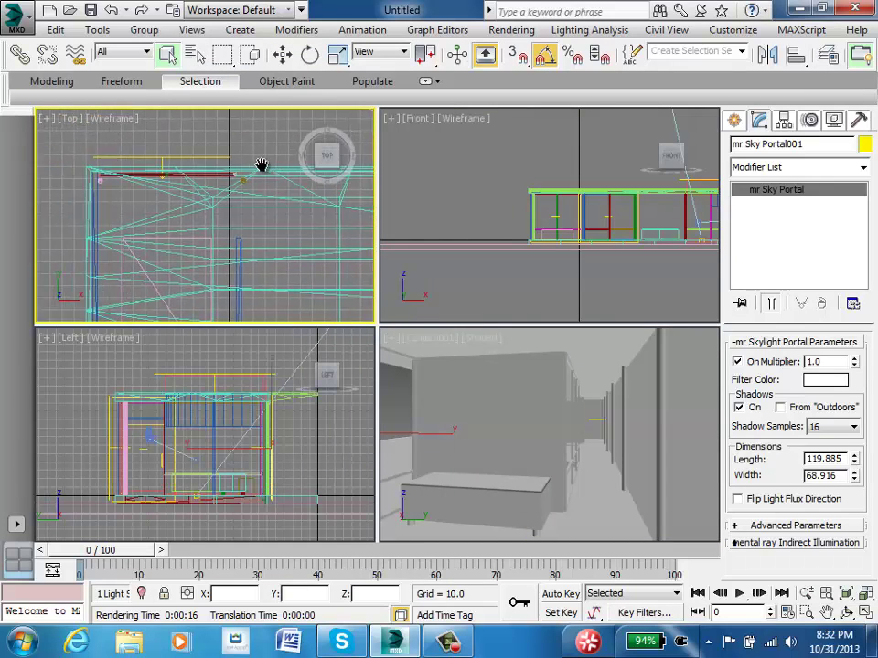
pyautogui.click(181, 157)
pyautogui.moveTo(181, 158); pyautogui.dragTo(177, 223, button='middle')
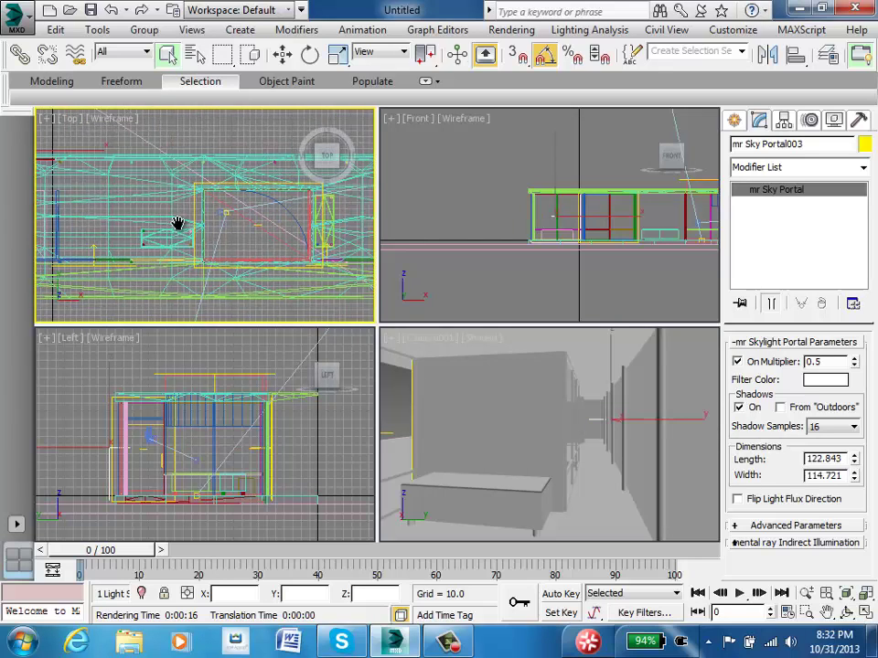
pyautogui.click(213, 194)
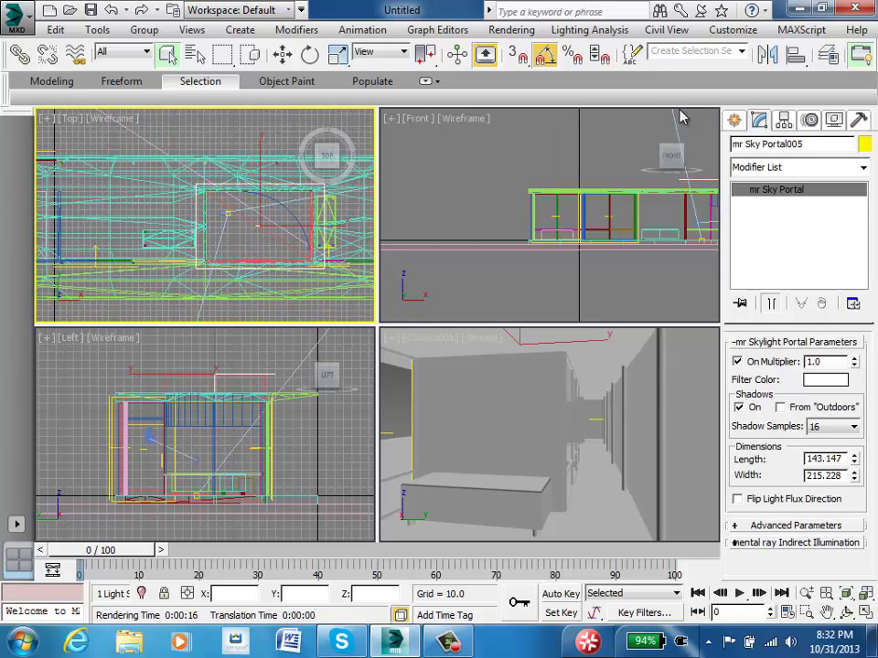
pyautogui.click(820, 379)
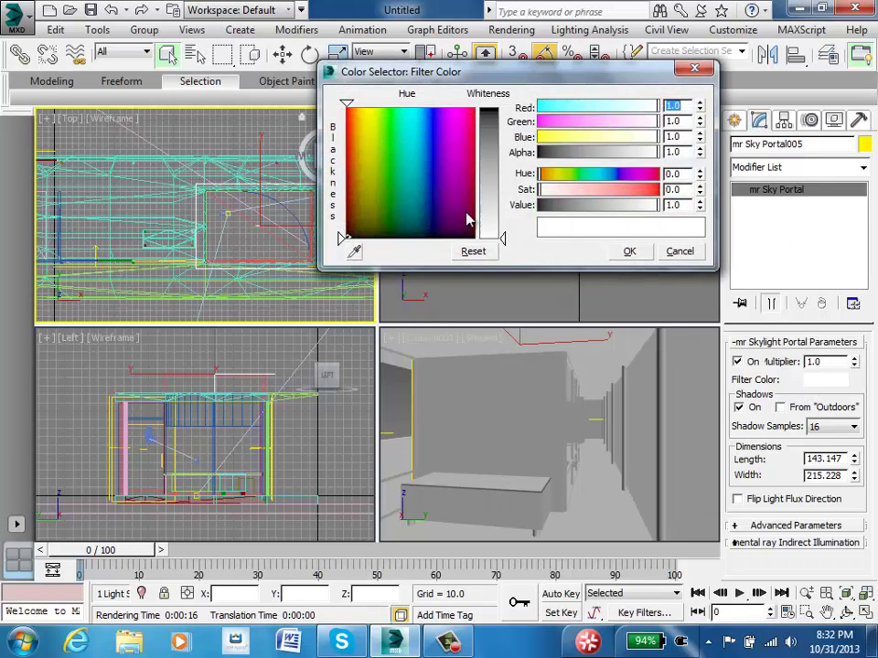
pyautogui.moveTo(402, 114); pyautogui.dragTo(429, 108)
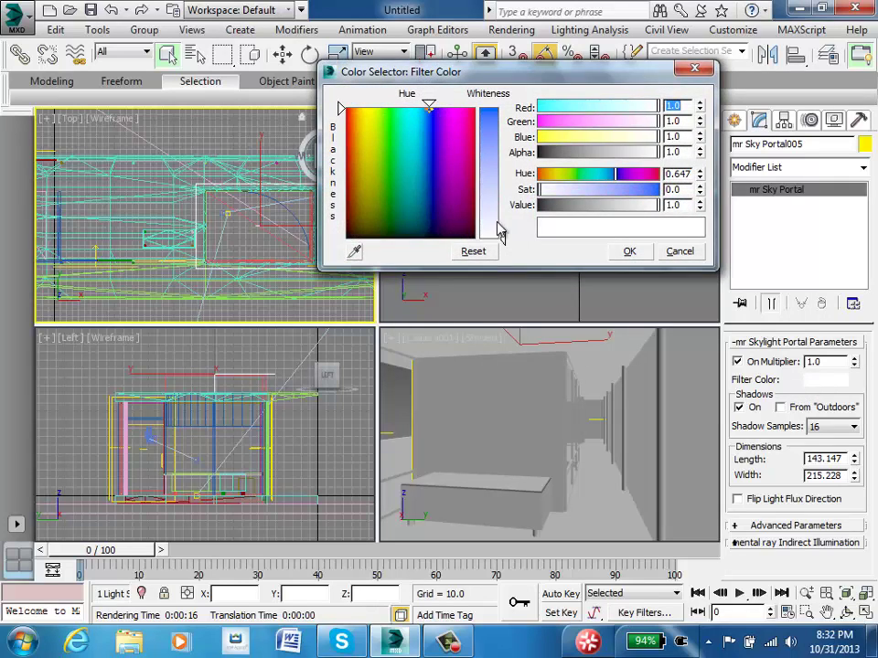
pyautogui.moveTo(504, 243); pyautogui.dragTo(504, 230)
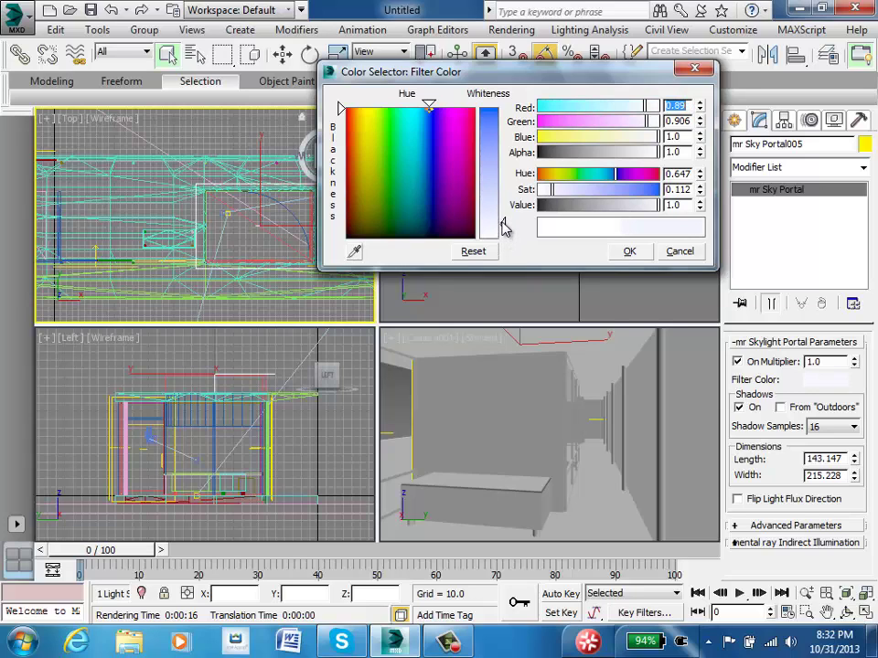
pyautogui.moveTo(502, 239); pyautogui.dragTo(502, 151)
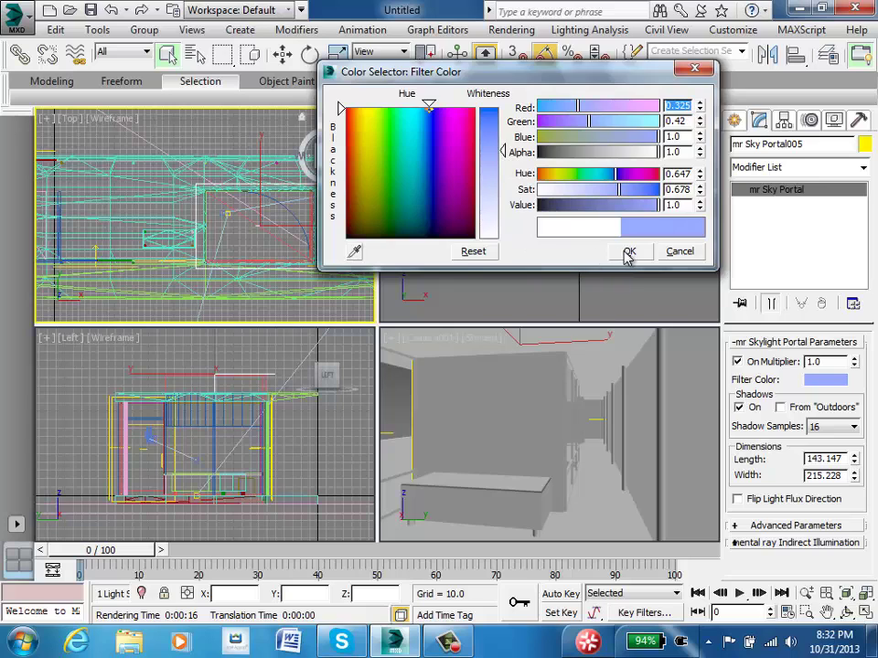
pyautogui.click(628, 252)
# Step: Maximize the camera viewport, render Camera001 with the blue-tinted sky portal, and close the rendered frame
pyautogui.click(462, 409)
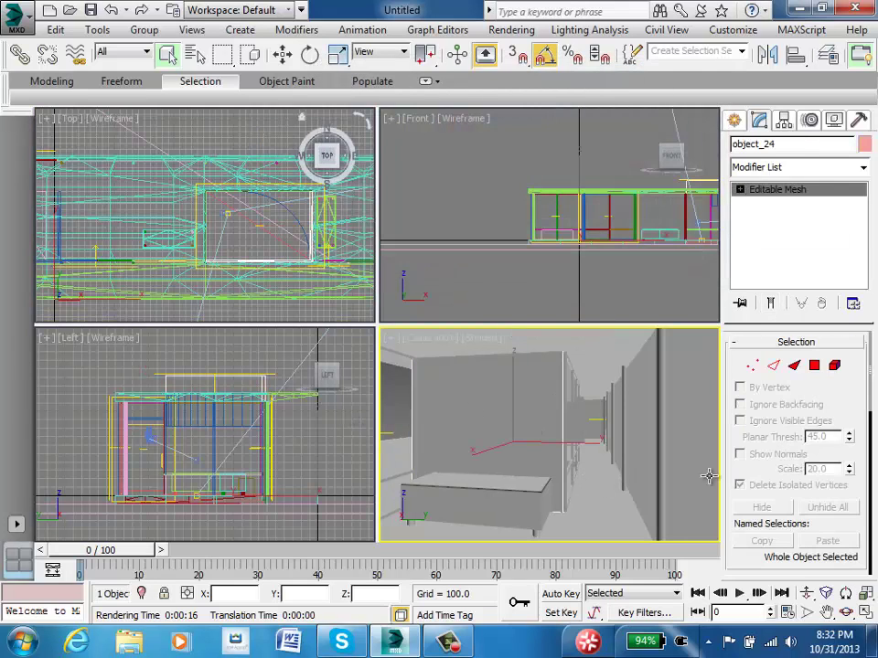
pyautogui.hotkey('alt', 'w')
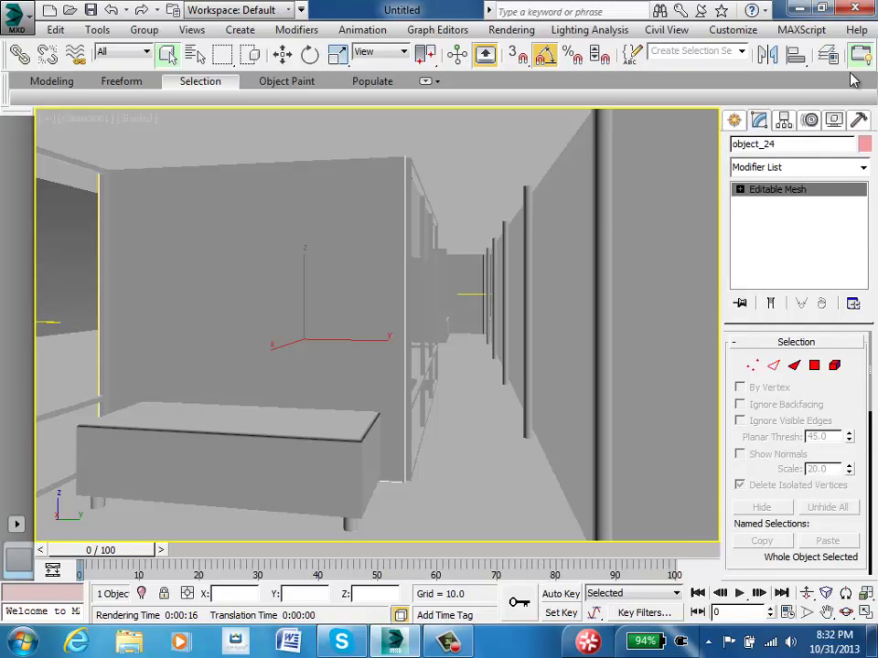
pyautogui.hotkey('shift', 'q')
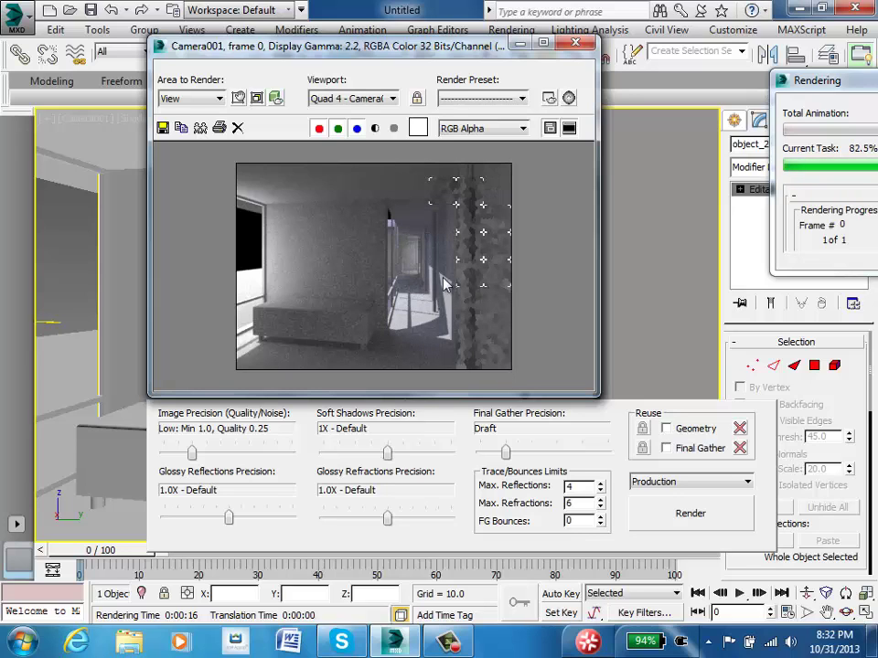
pyautogui.click(575, 43)
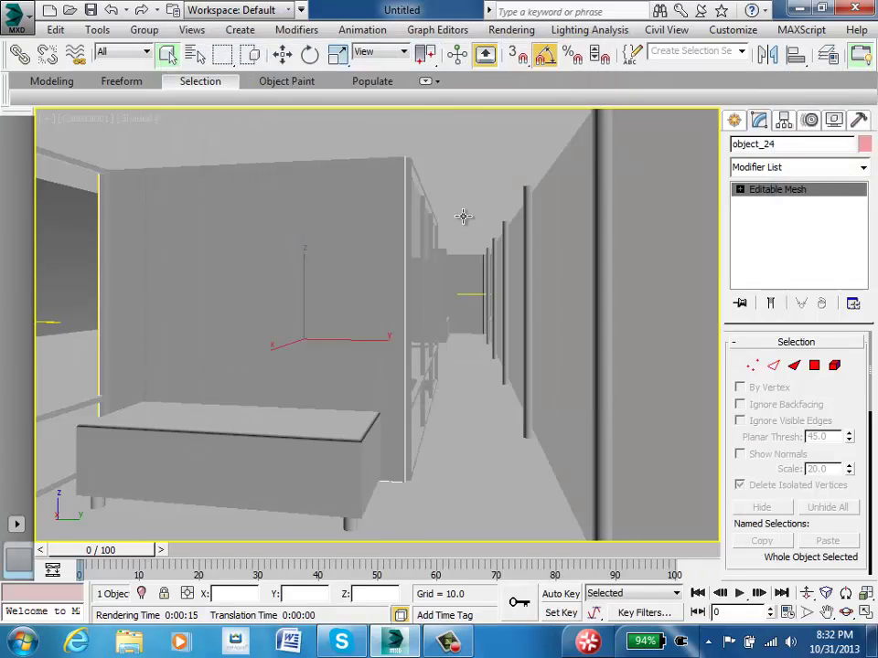
pyautogui.press('m')
pyautogui.press('m')
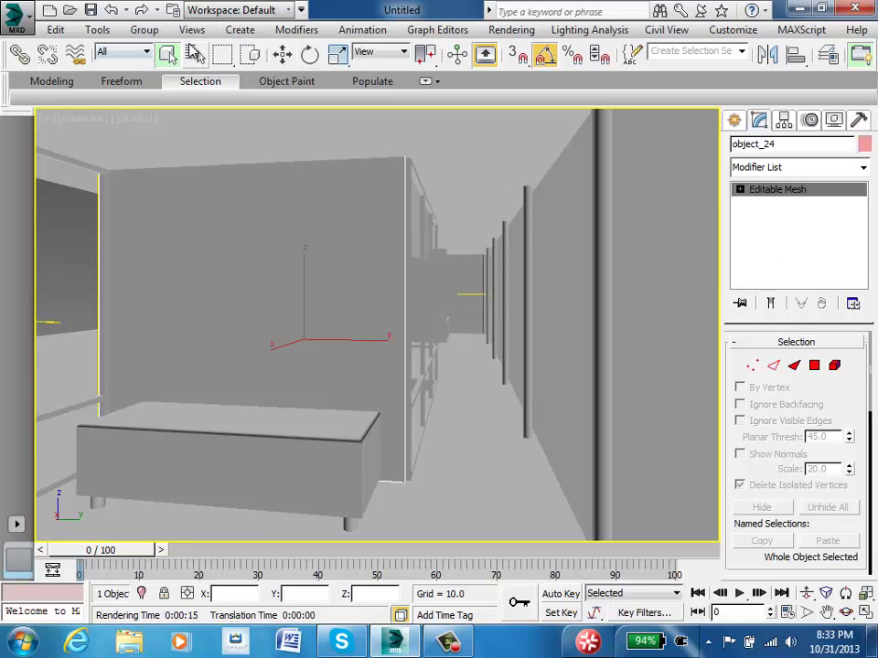
pyautogui.press('h')
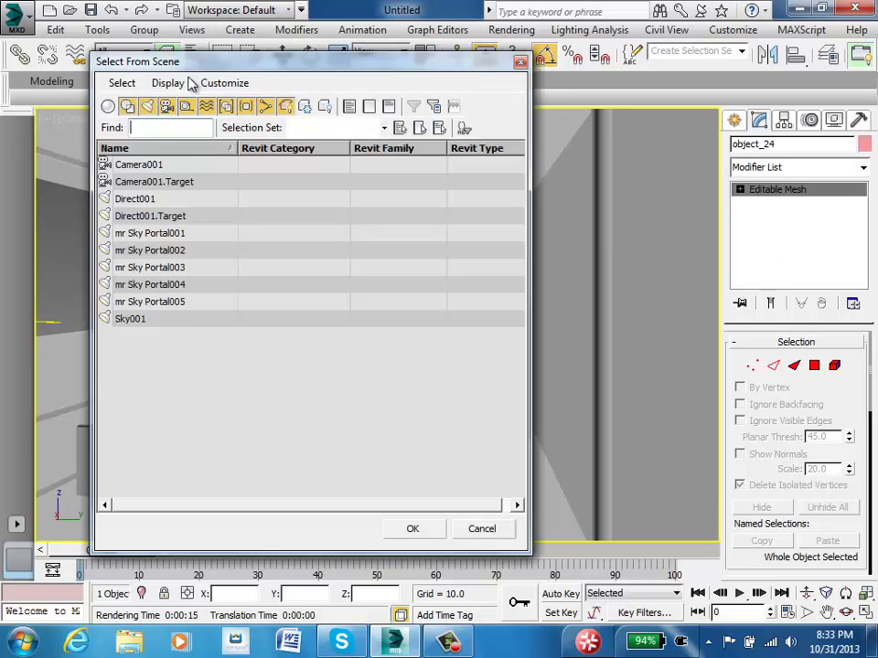
pyautogui.click(519, 61)
# Step: Lighten the filter color of mr Sky Portal005, above the central enclosure, to a very pale blue nudged slightly toward violet
pyautogui.hotkey('alt', 'w')
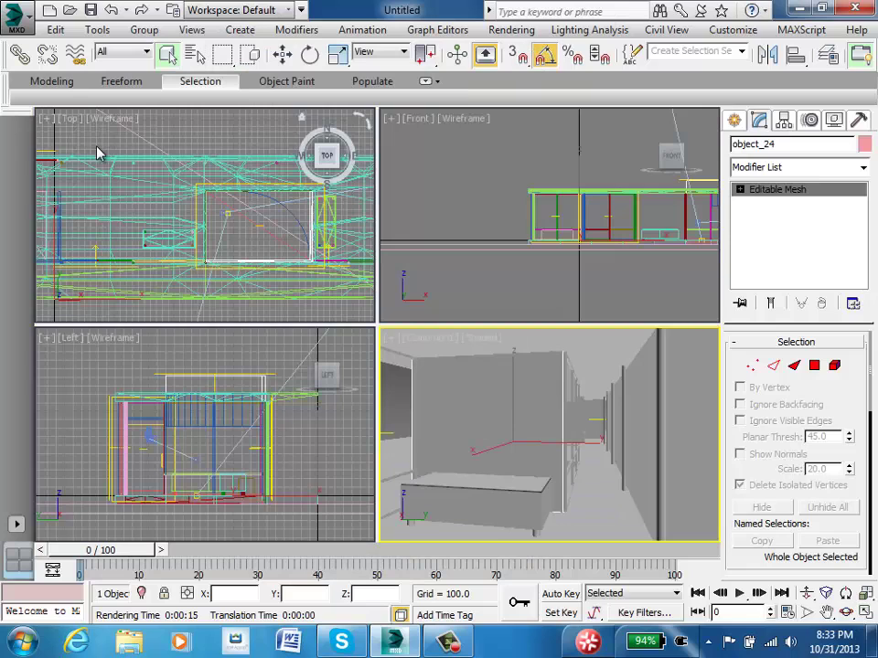
pyautogui.click(254, 232)
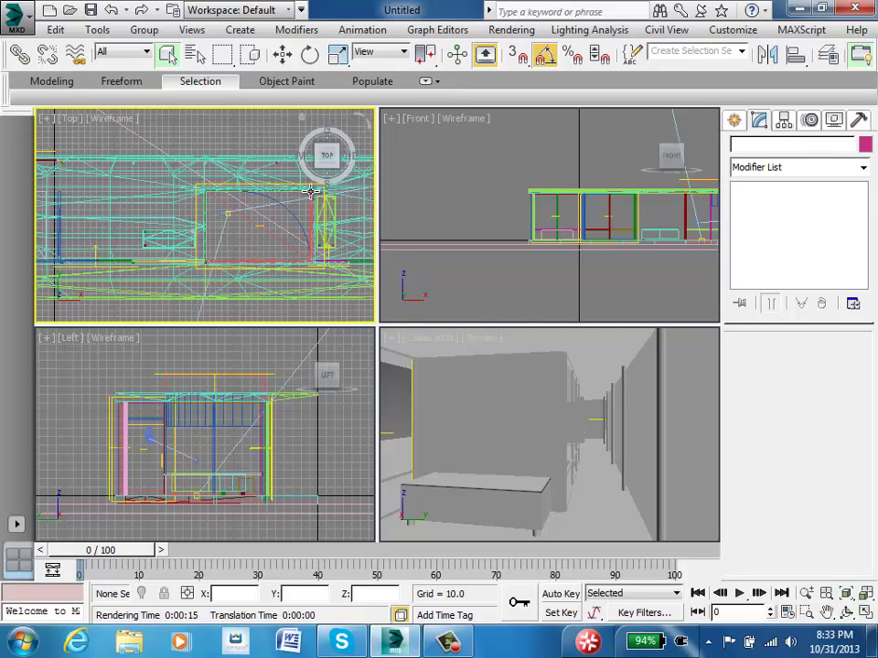
pyautogui.click(196, 186)
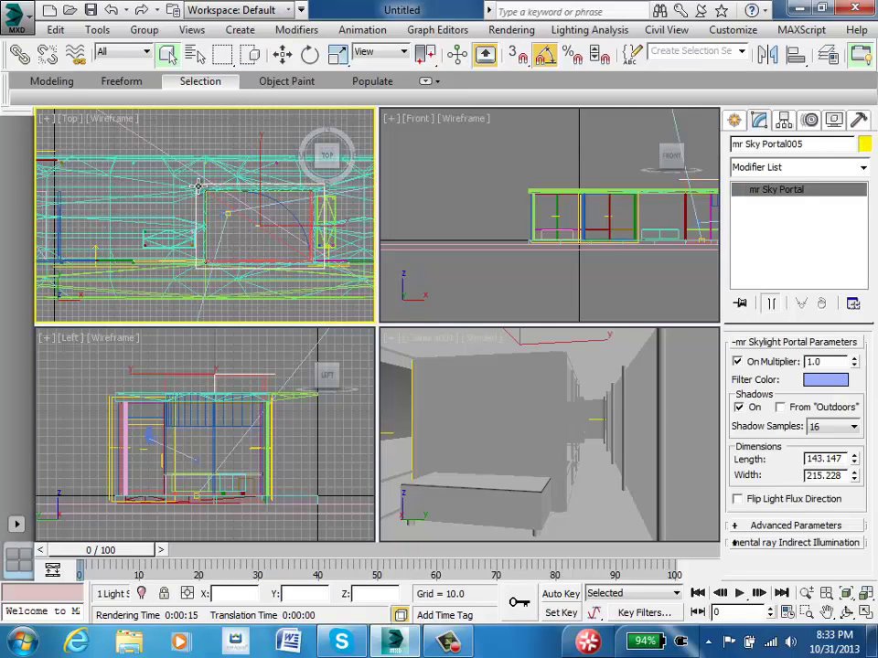
pyautogui.click(826, 379)
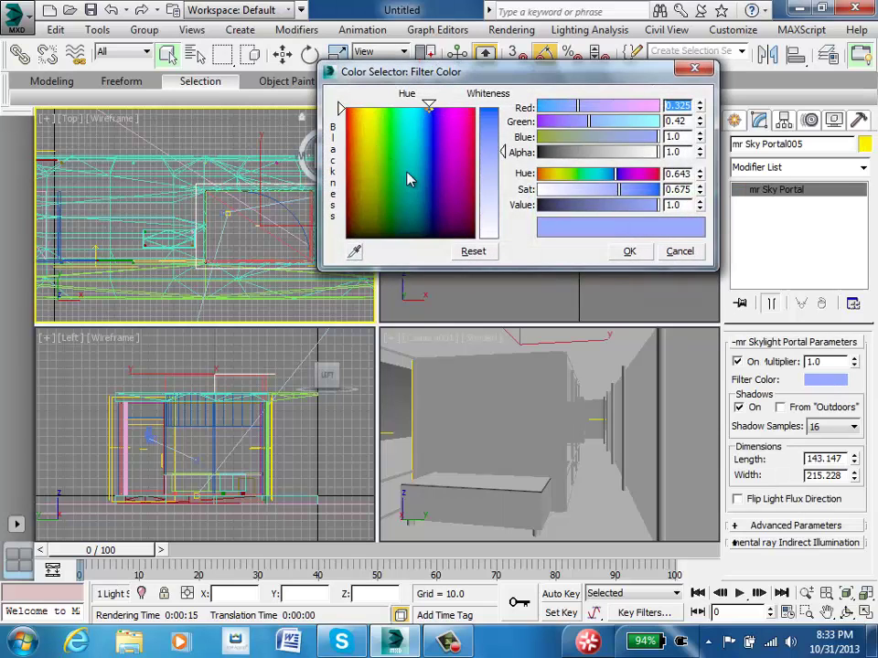
pyautogui.moveTo(491, 173); pyautogui.dragTo(492, 225)
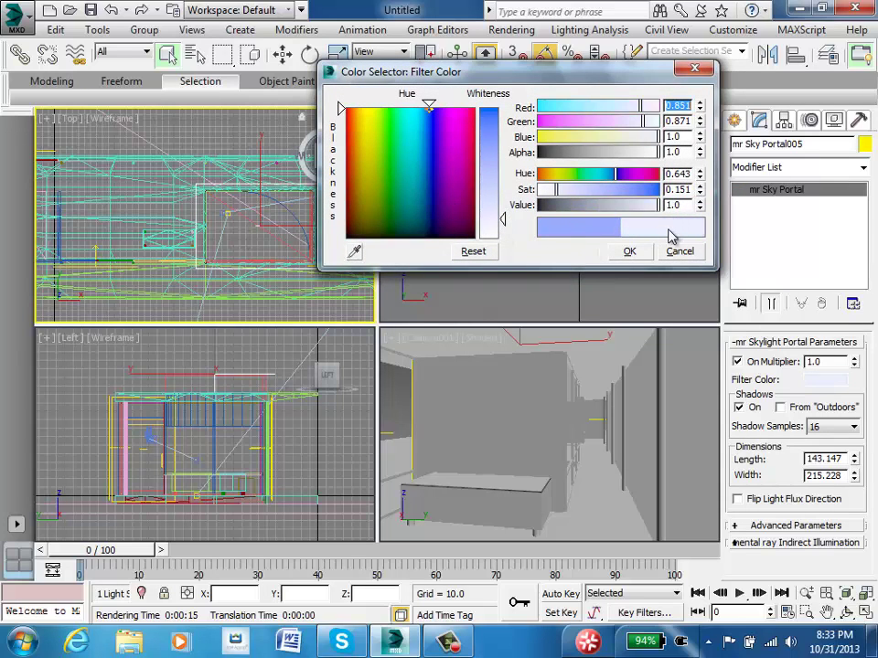
pyautogui.moveTo(503, 218); pyautogui.dragTo(503, 219)
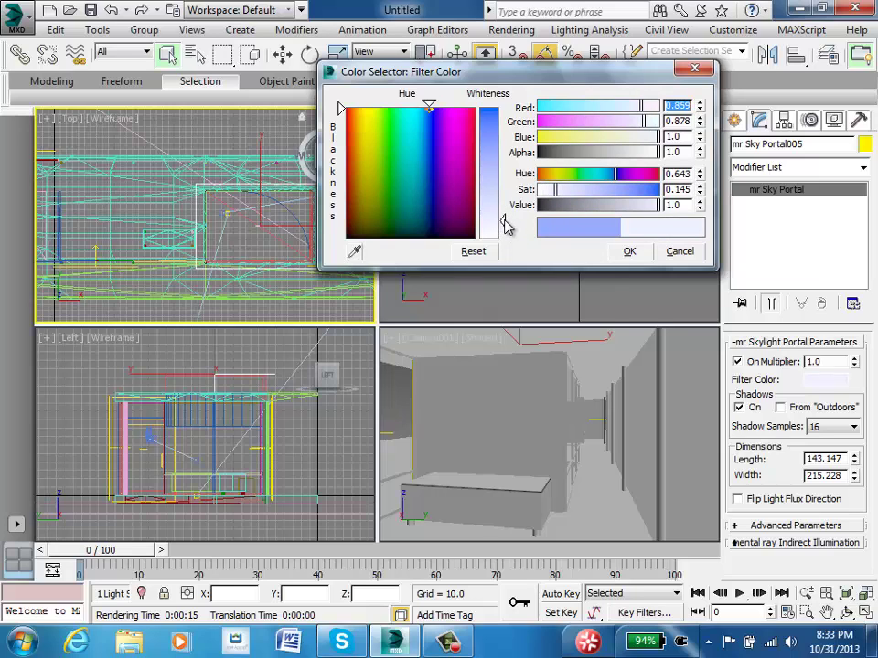
pyautogui.moveTo(428, 108); pyautogui.dragTo(431, 108)
pyautogui.click(629, 253)
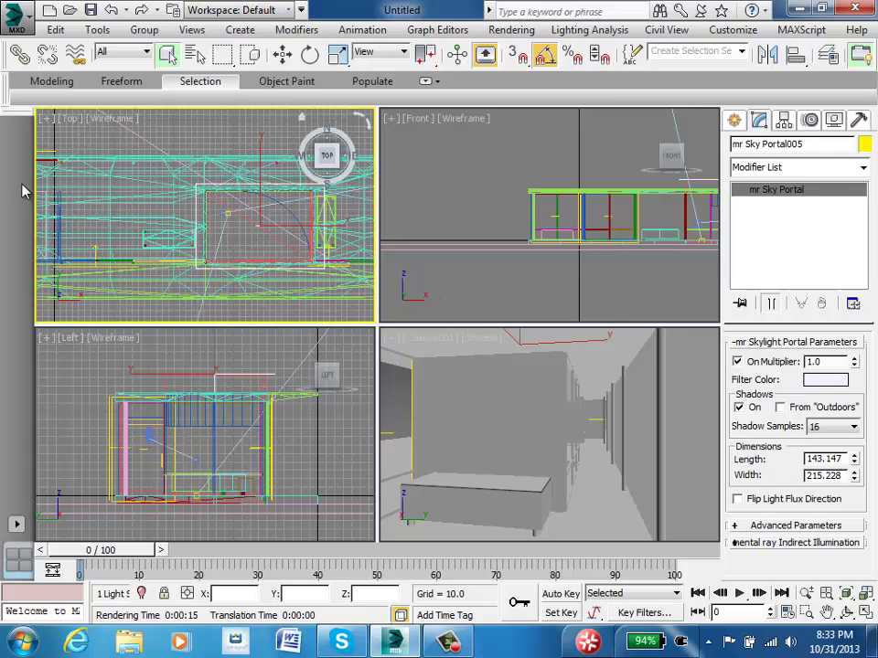
# Step: Tint the filter color of mr Sky Portal003, outside the upper-left wall in the top view, a very pale blue-violet
pyautogui.scroll(4, 284, 220)
pyautogui.scroll(2, 158, 177)
pyautogui.click(222, 190)
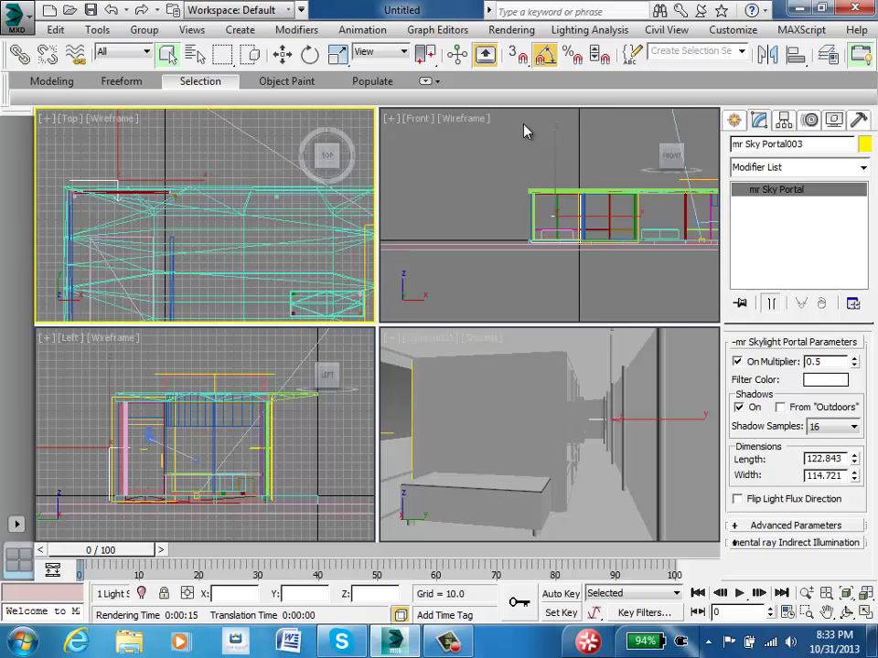
pyautogui.click(810, 379)
pyautogui.click(429, 107)
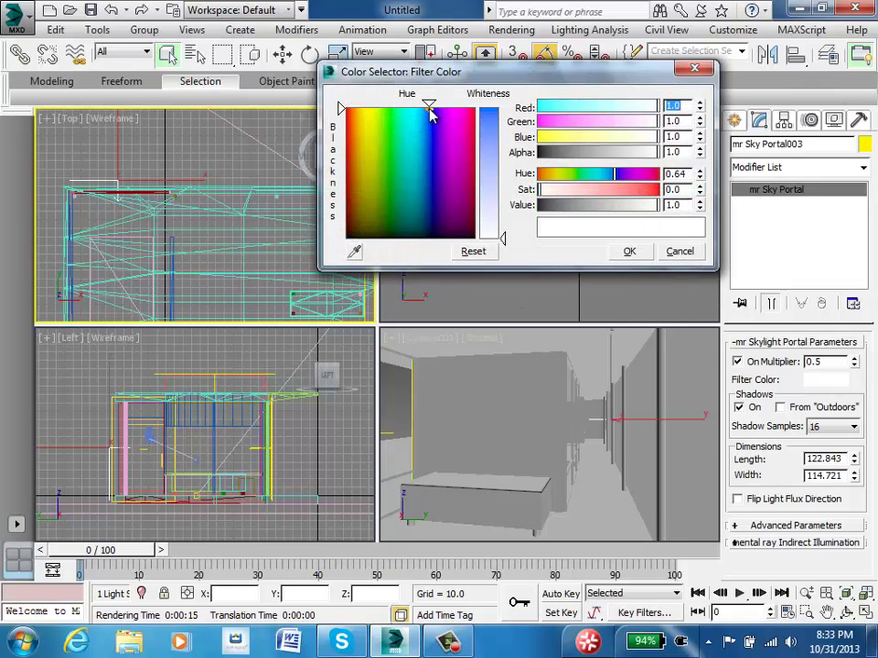
pyautogui.moveTo(433, 113); pyautogui.dragTo(436, 115)
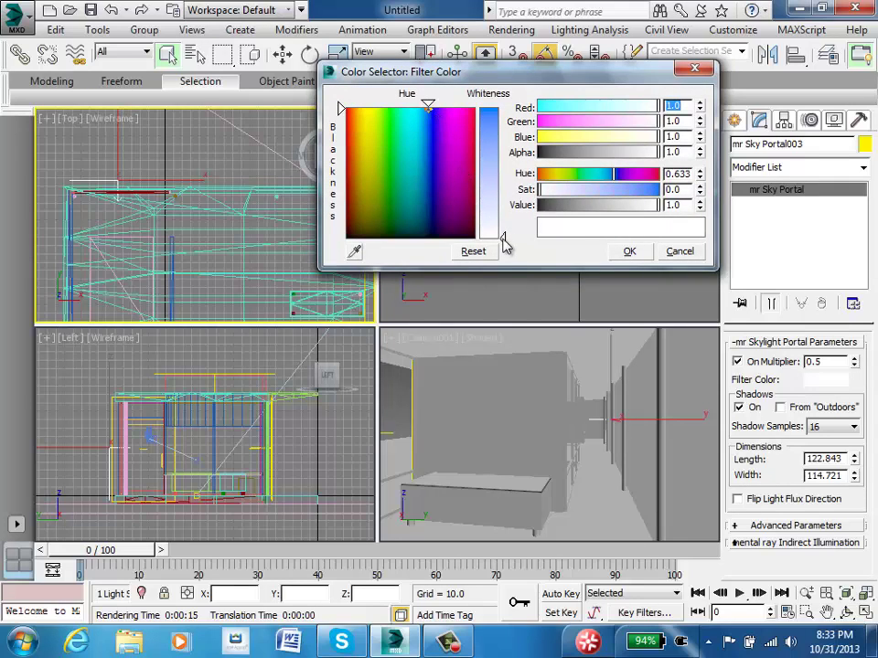
pyautogui.moveTo(501, 237); pyautogui.dragTo(503, 223)
pyautogui.click(627, 252)
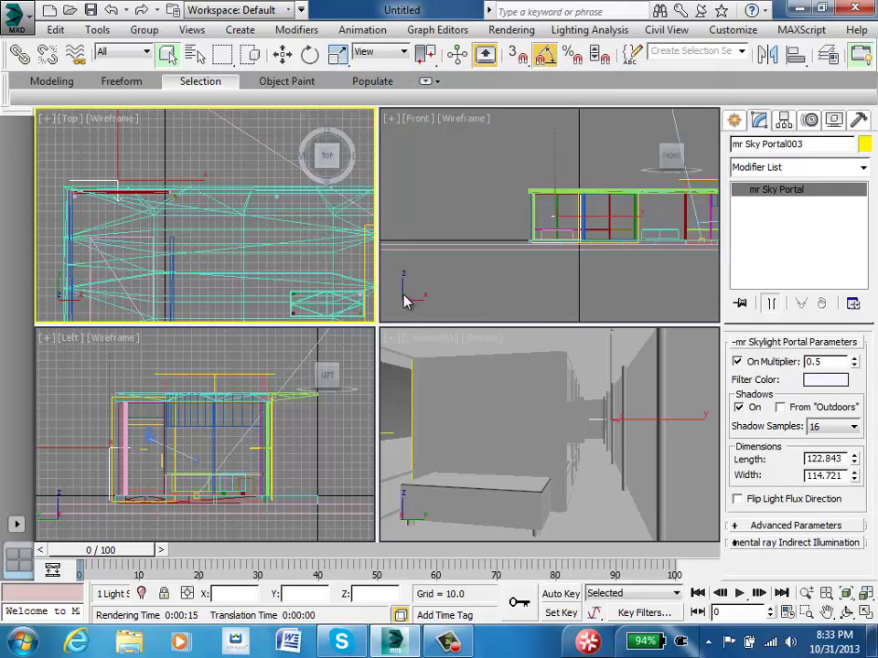
# Step: Give mr Sky Portal001, at the window opening in the camera view, a matching very pale blue-violet filter color
pyautogui.click(384, 441)
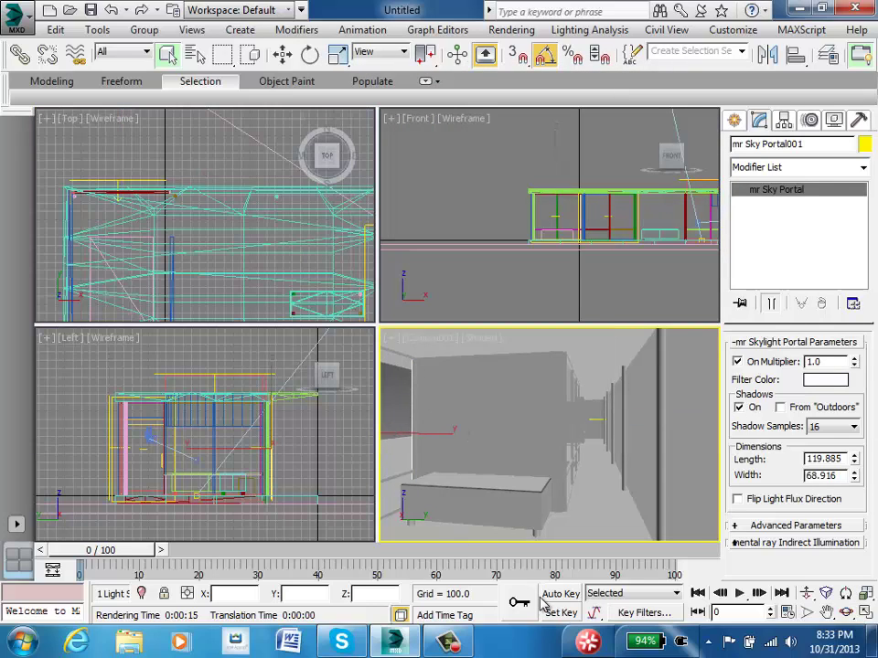
pyautogui.click(825, 378)
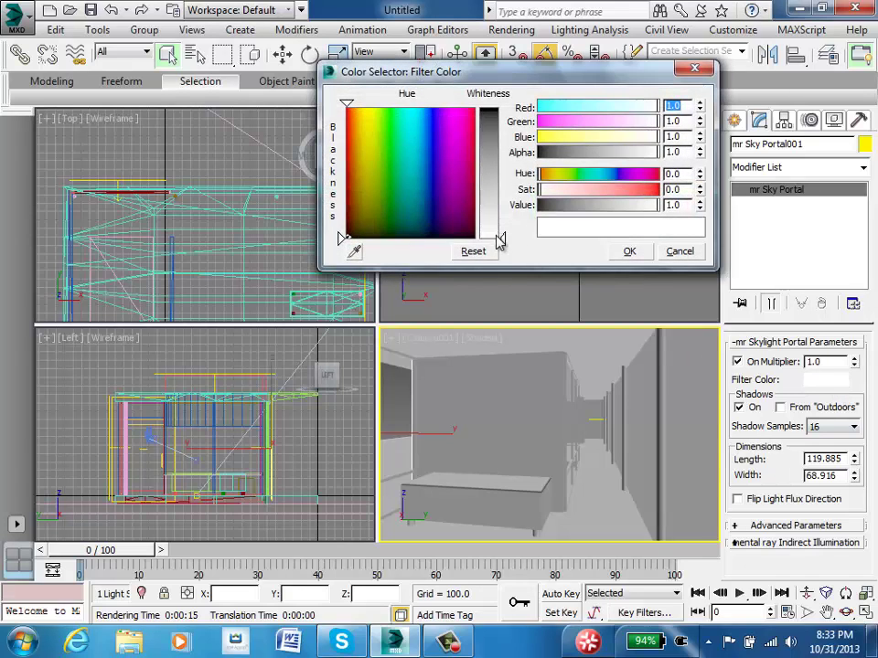
pyautogui.click(403, 161)
pyautogui.moveTo(402, 161); pyautogui.dragTo(429, 108)
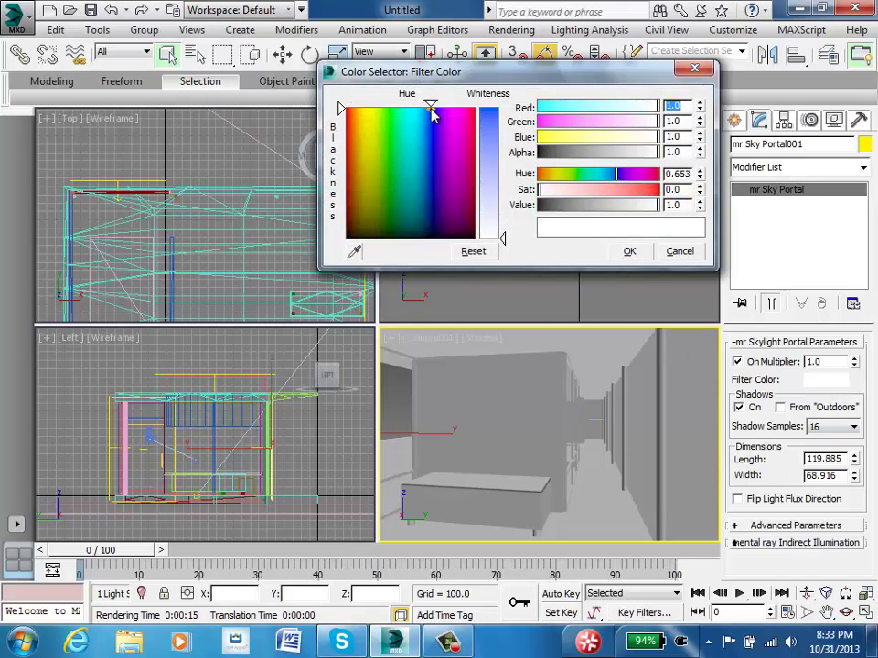
pyautogui.moveTo(508, 243); pyautogui.dragTo(506, 232)
pyautogui.click(634, 252)
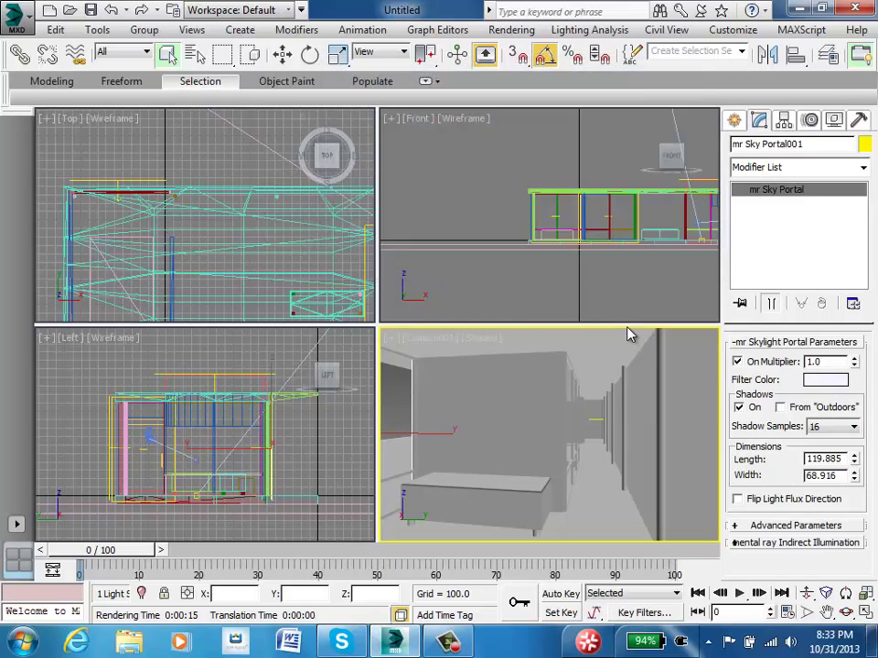
# Step: Render the Camera001 view with the pale-tinted sky portals and close the rendered frame
pyautogui.click(426, 227)
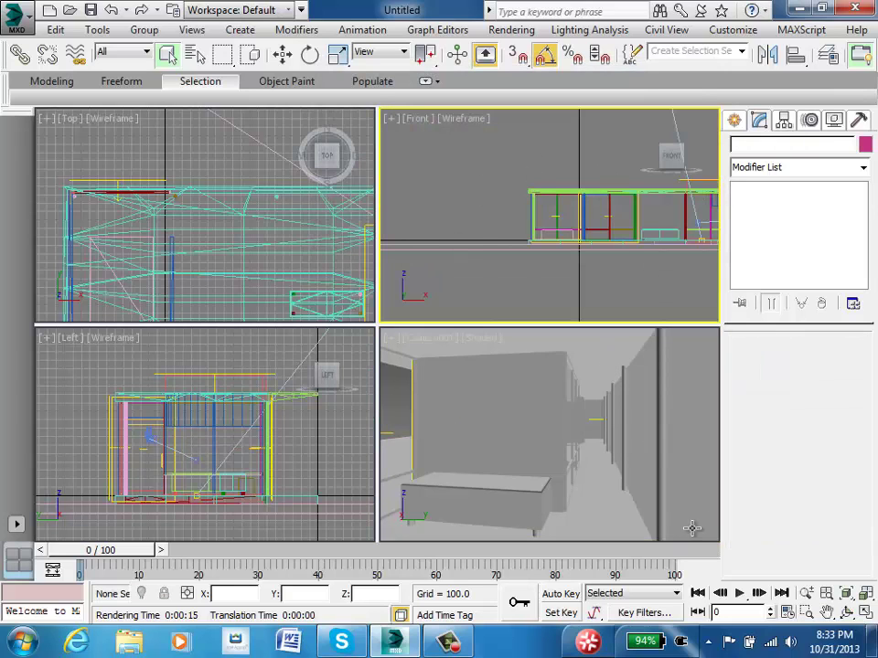
pyautogui.click(526, 457)
pyautogui.hotkey('shift', 'q')
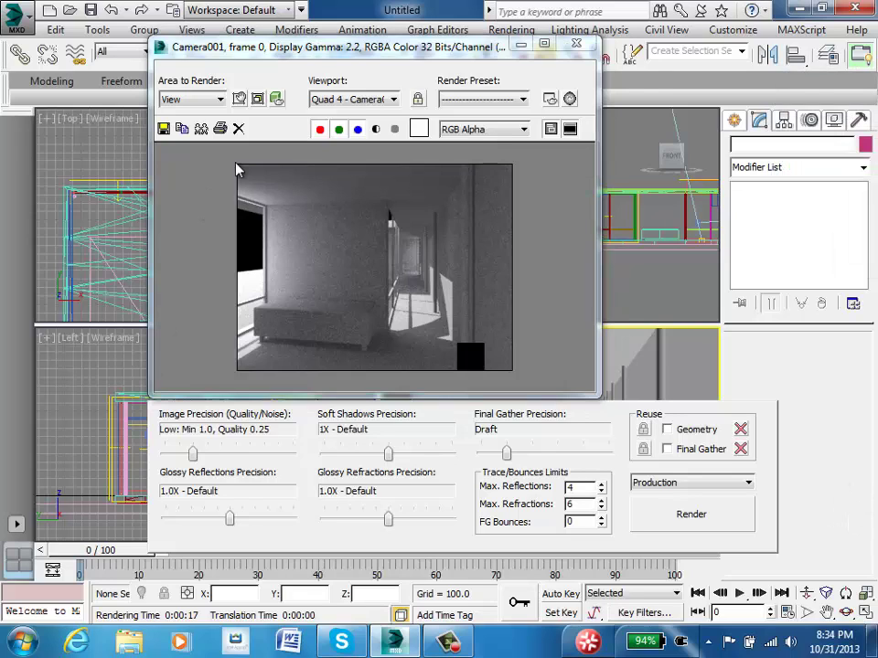
pyautogui.click(577, 45)
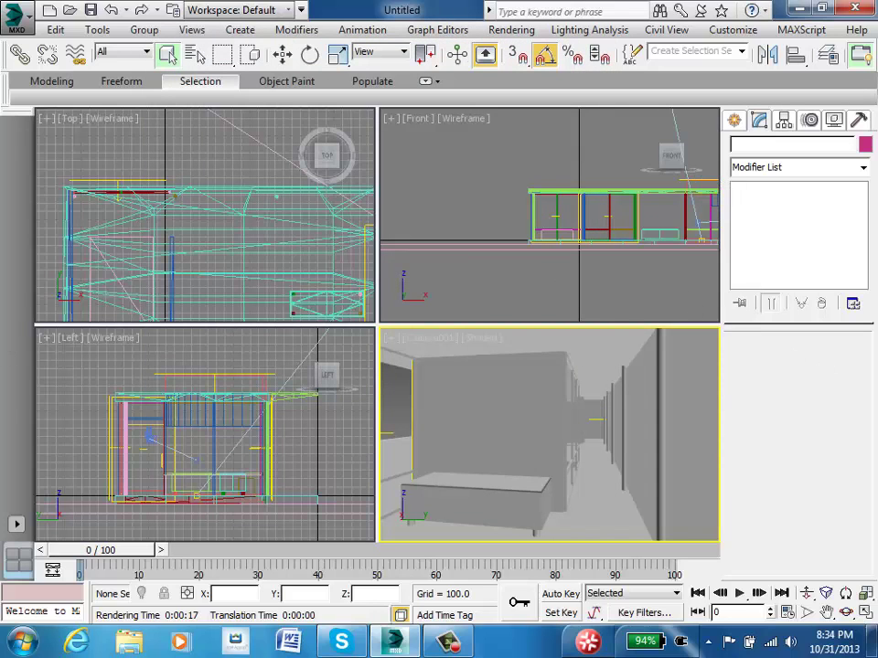
# Step: Select the Direct001 light and review its advanced effects, shadow, ray traced shadow, atmosphere and mental ray indirect illumination settings
pyautogui.scroll(-8, 456, 186)
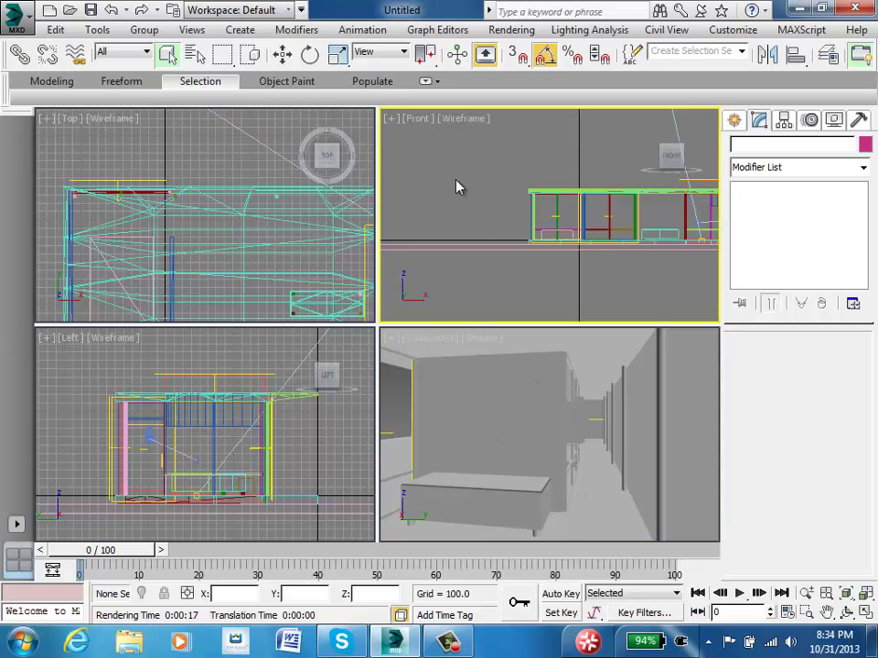
pyautogui.scroll(2, 507, 147)
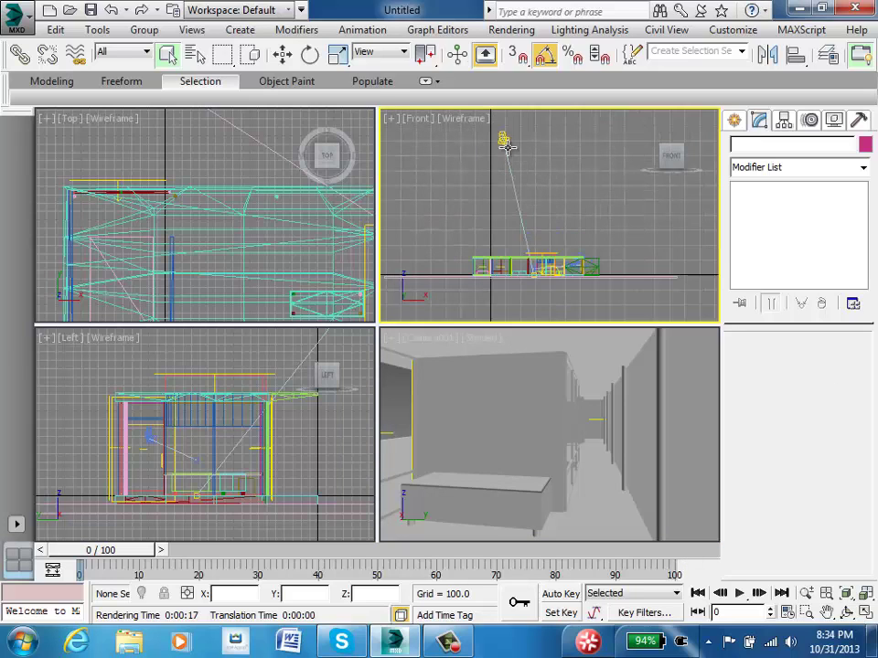
pyautogui.click(506, 138)
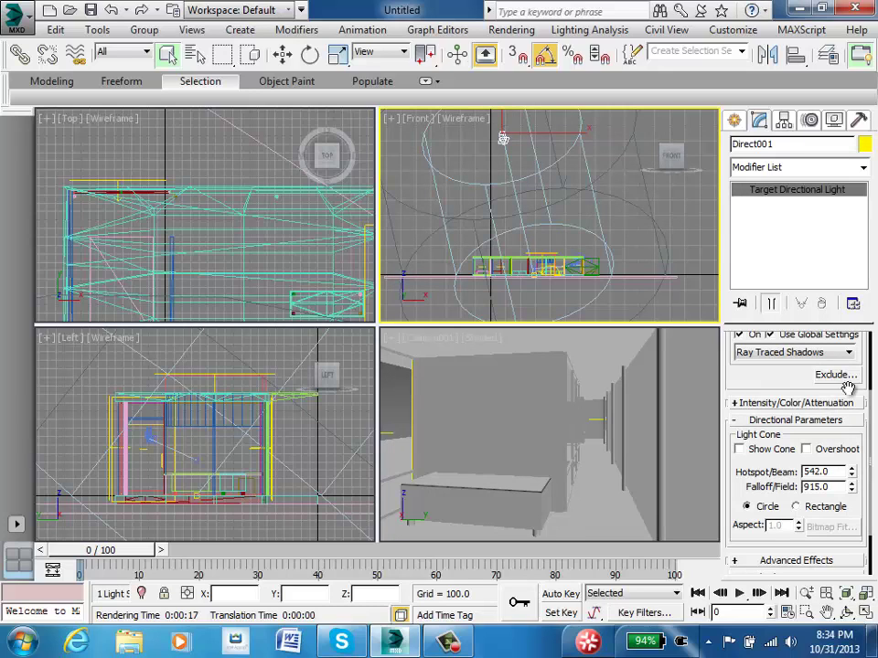
pyautogui.moveTo(872, 445); pyautogui.dragTo(873, 359)
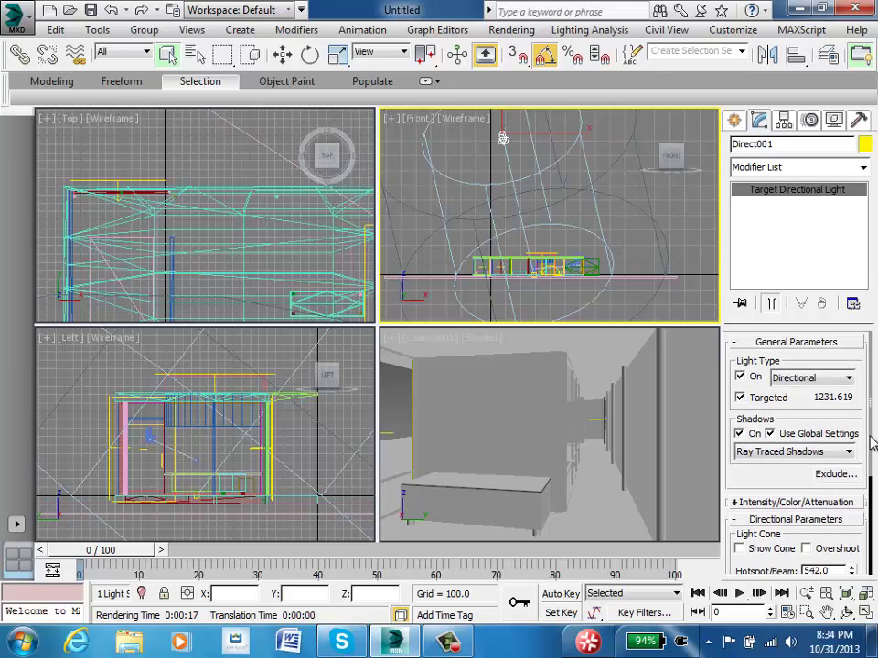
pyautogui.moveTo(870, 470); pyautogui.dragTo(872, 548)
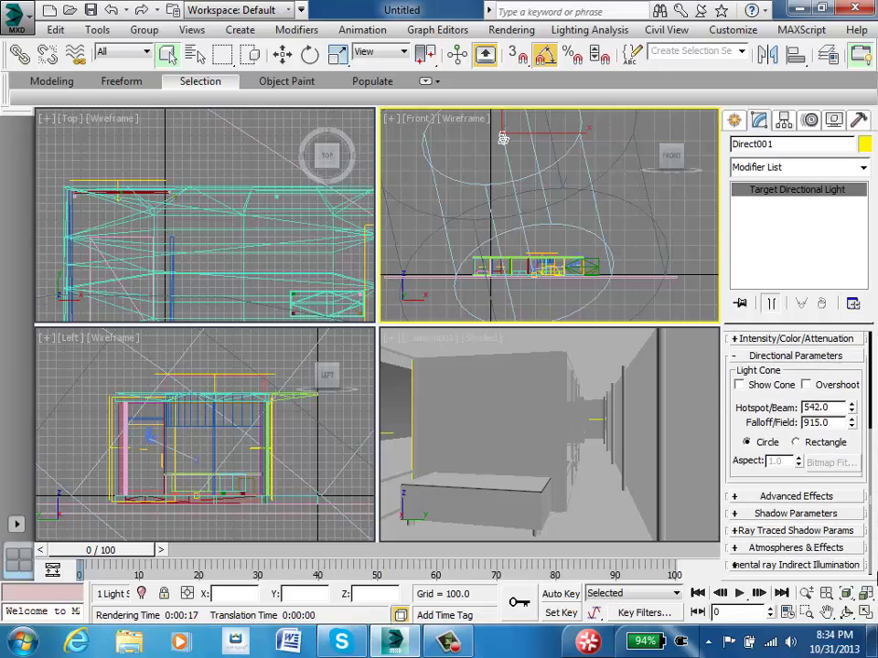
pyautogui.click(797, 497)
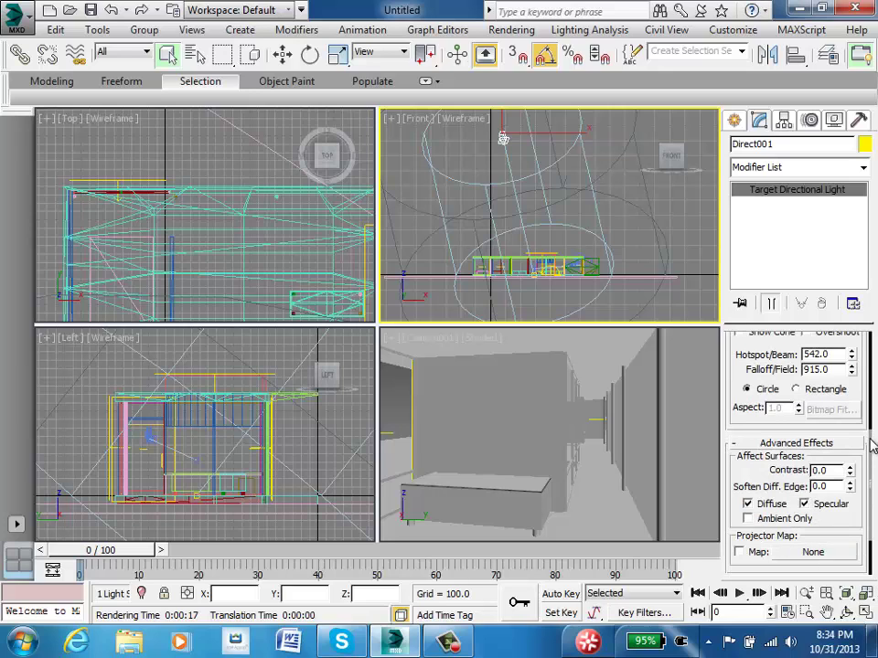
pyautogui.moveTo(871, 446); pyautogui.dragTo(870, 473)
pyautogui.click(831, 509)
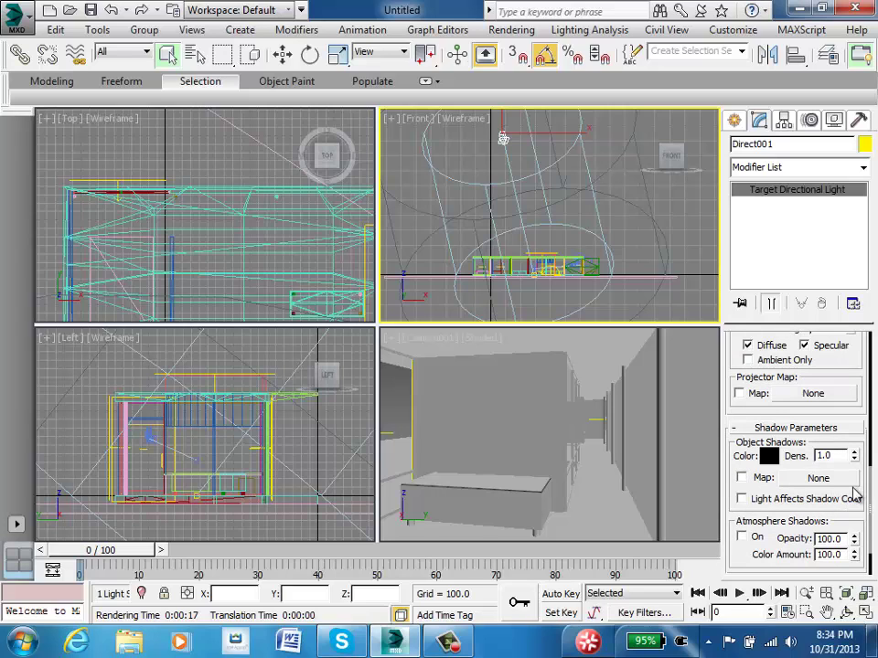
pyautogui.moveTo(868, 477); pyautogui.dragTo(871, 538)
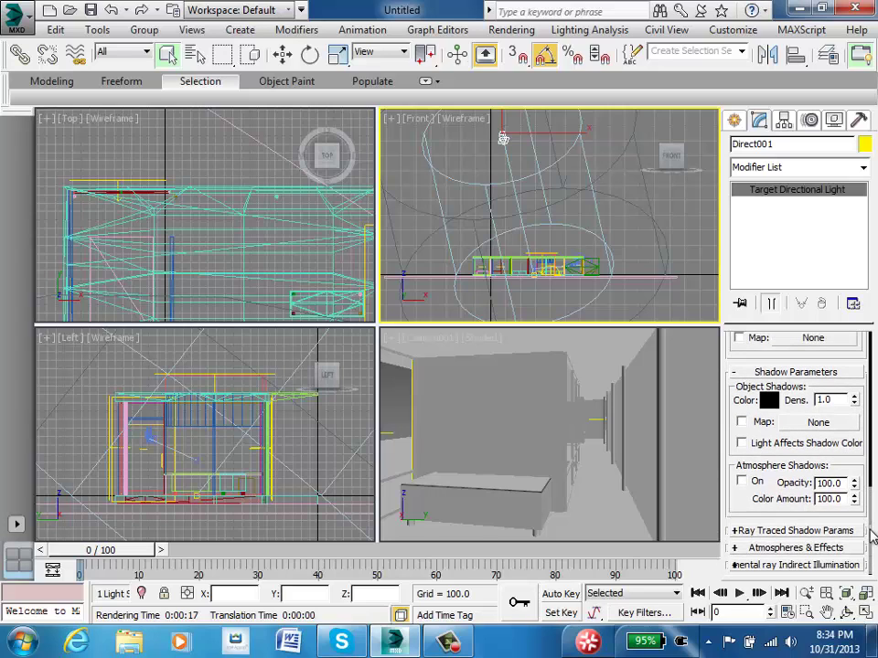
pyautogui.click(820, 530)
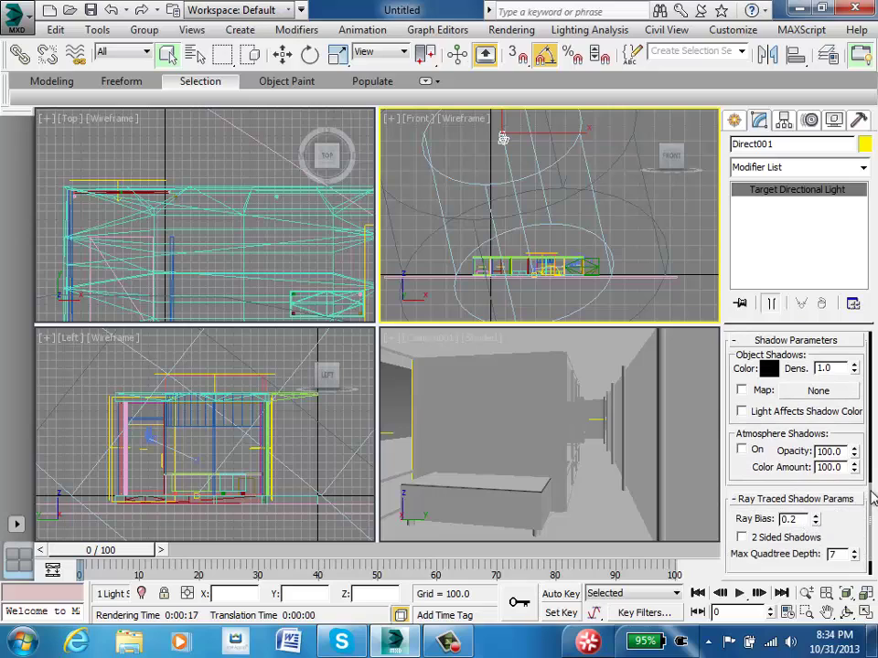
pyautogui.scroll(-2, 871, 551)
pyautogui.click(834, 547)
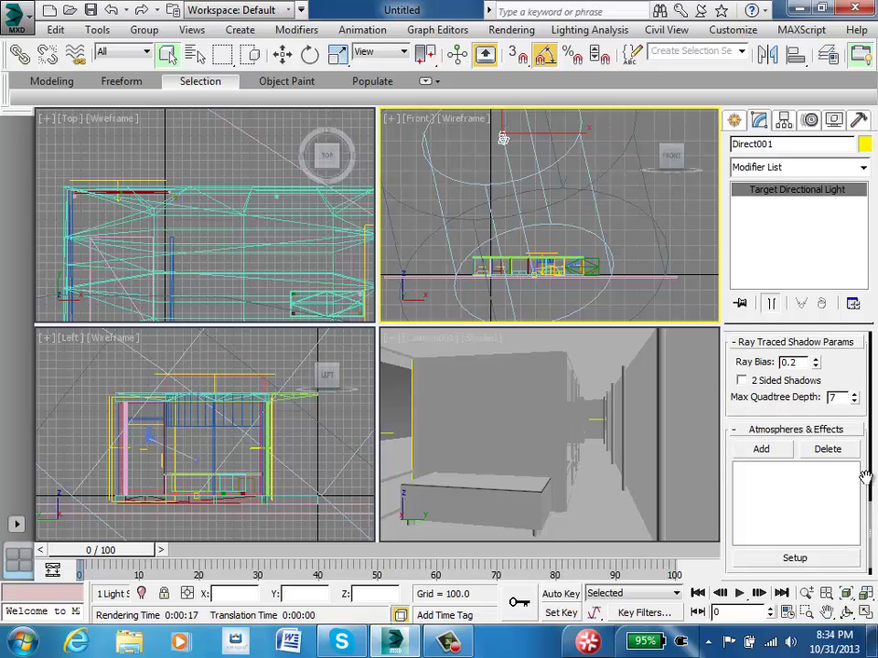
pyautogui.click(854, 561)
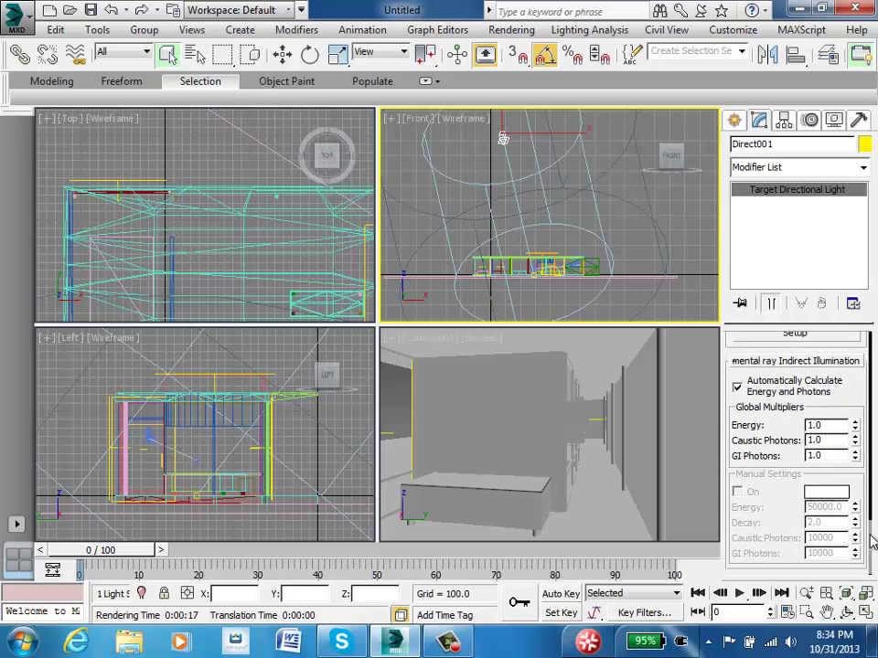
pyautogui.scroll(5, 872, 501)
pyautogui.moveTo(872, 501); pyautogui.dragTo(875, 295)
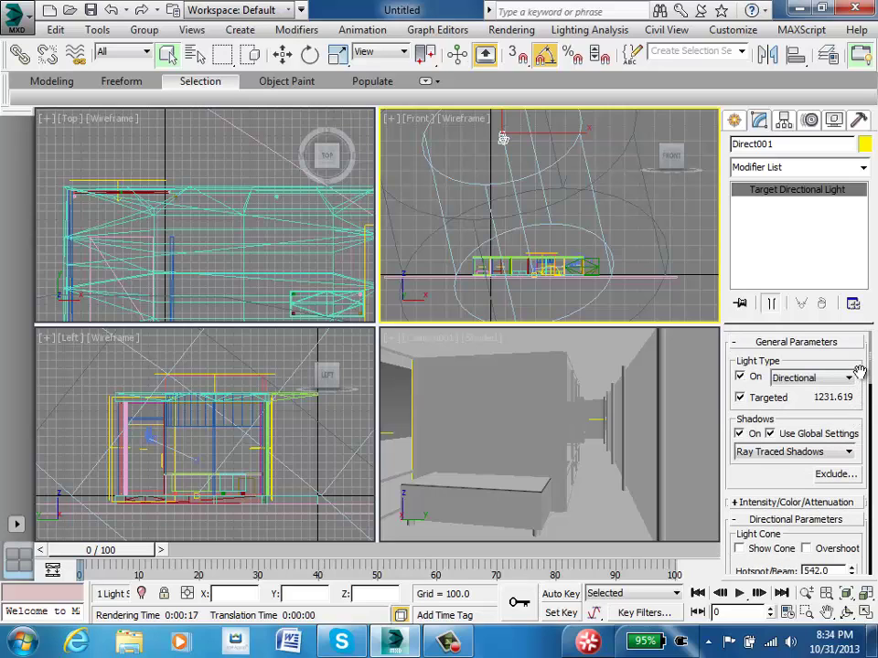
# Step: Set the Direct001 light color to a warm yellow of Red 255, Green 193, Blue 59
pyautogui.moveTo(869, 373); pyautogui.dragTo(859, 403)
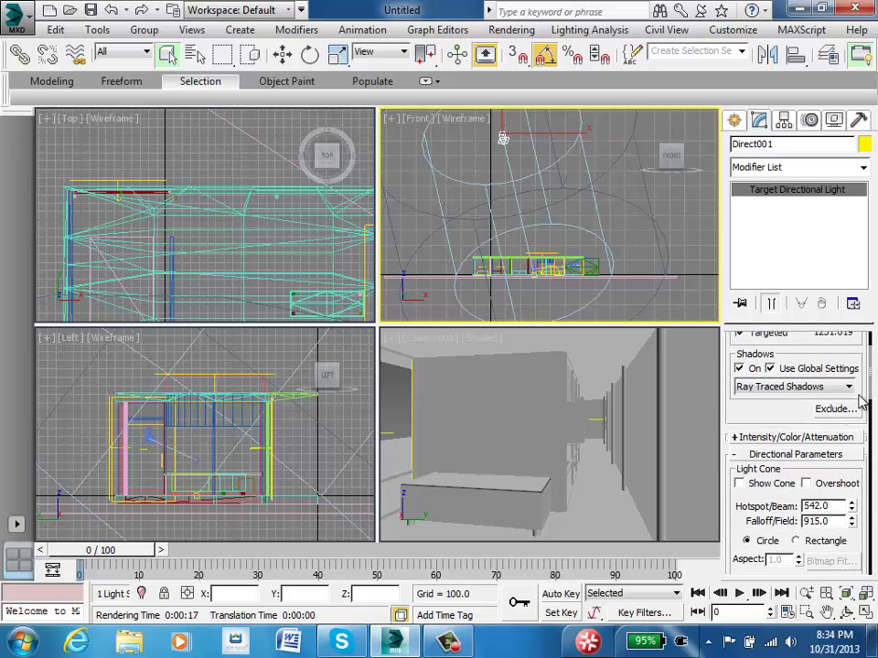
pyautogui.click(804, 438)
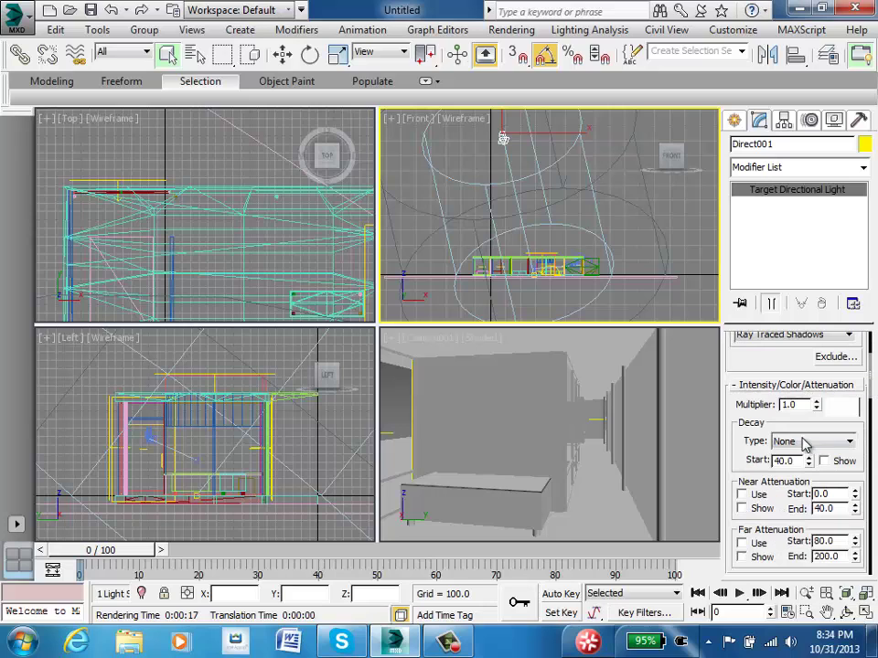
pyautogui.click(843, 408)
pyautogui.moveTo(356, 124)
pyautogui.mouseDown()
pyautogui.moveTo(370, 112)
pyautogui.moveTo(363, 112)
pyautogui.mouseUp()
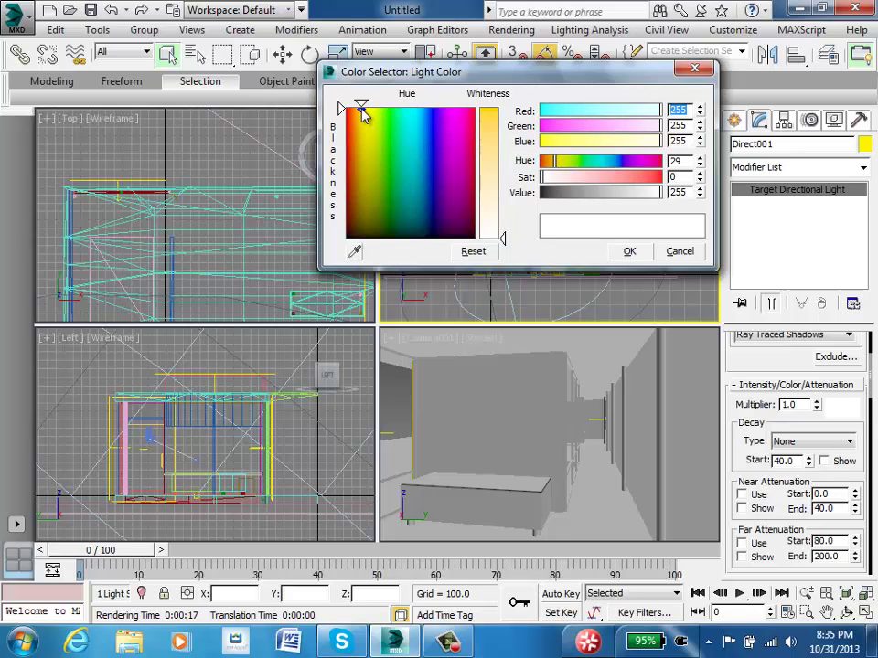
pyautogui.moveTo(502, 238); pyautogui.dragTo(502, 139)
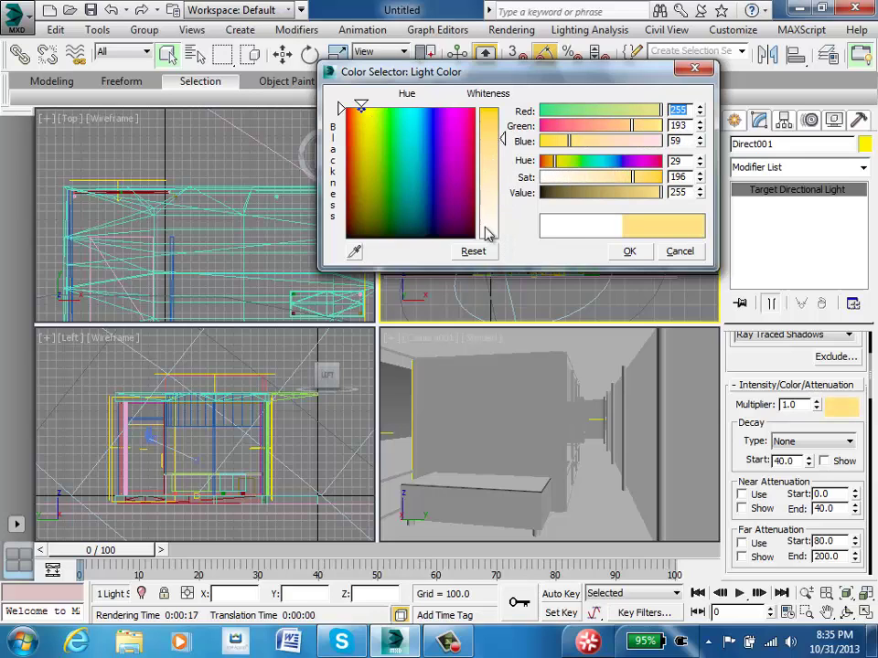
pyautogui.click(624, 258)
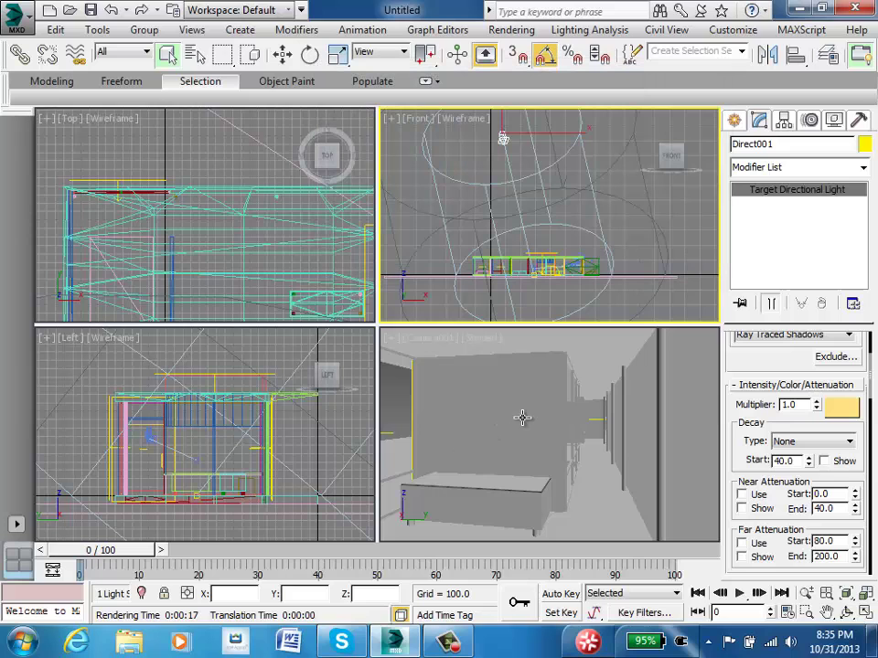
# Step: Maximize the Camera001 view, test-render it with the yellow sunlight, then stop the render and minimize the rendered frame
pyautogui.click(483, 414)
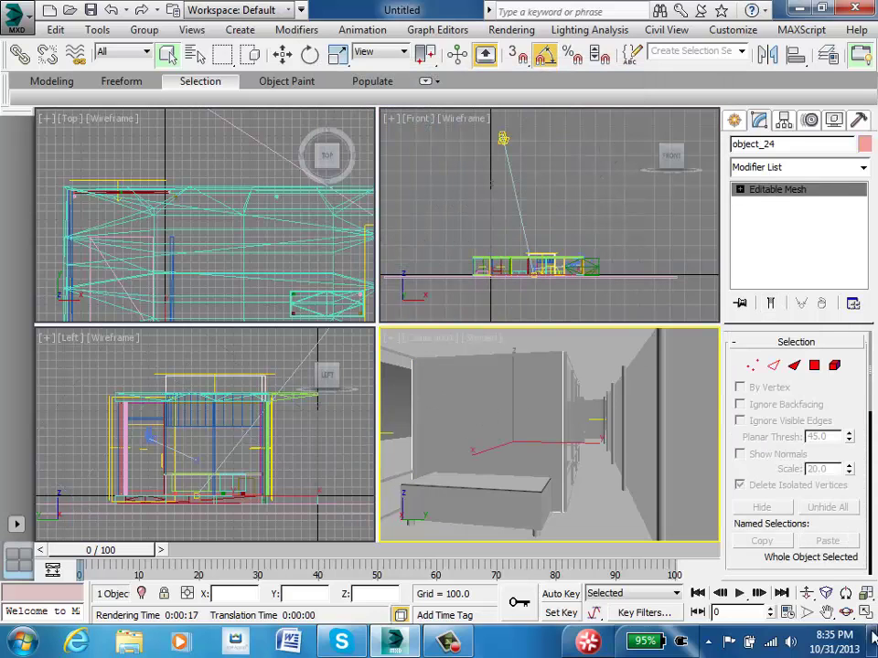
pyautogui.click(865, 614)
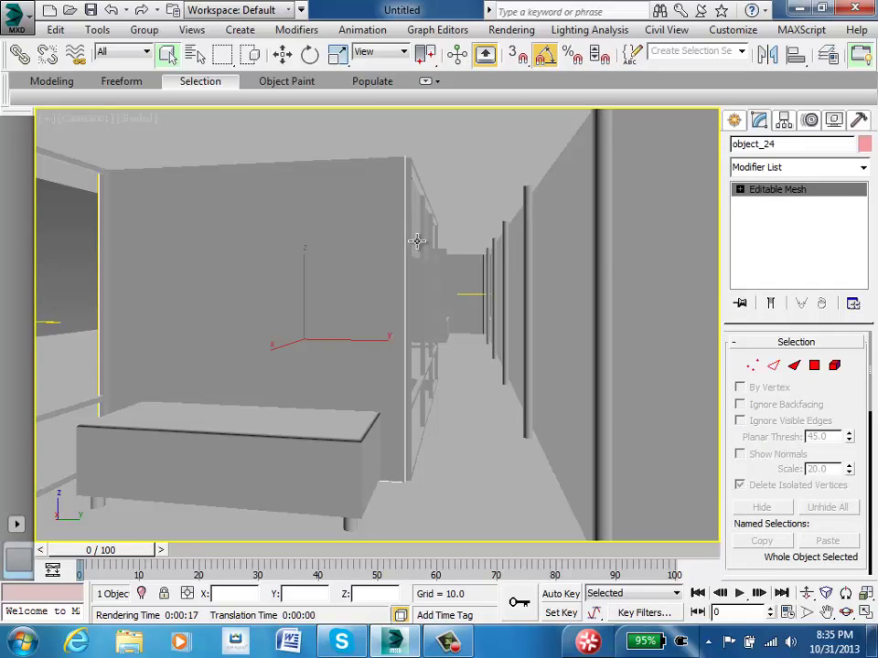
pyautogui.hotkey('shift', 'q')
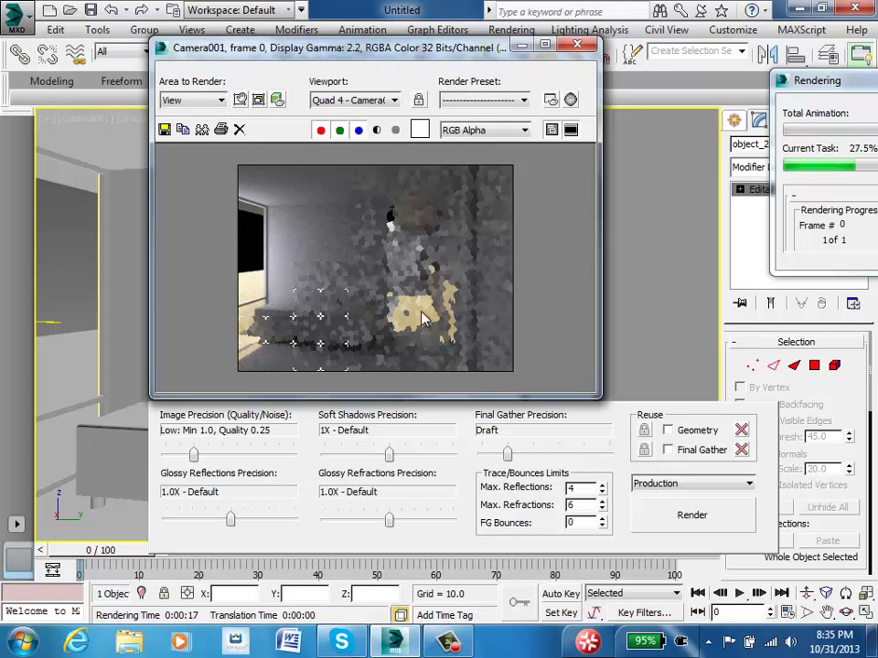
pyautogui.press('Escape')
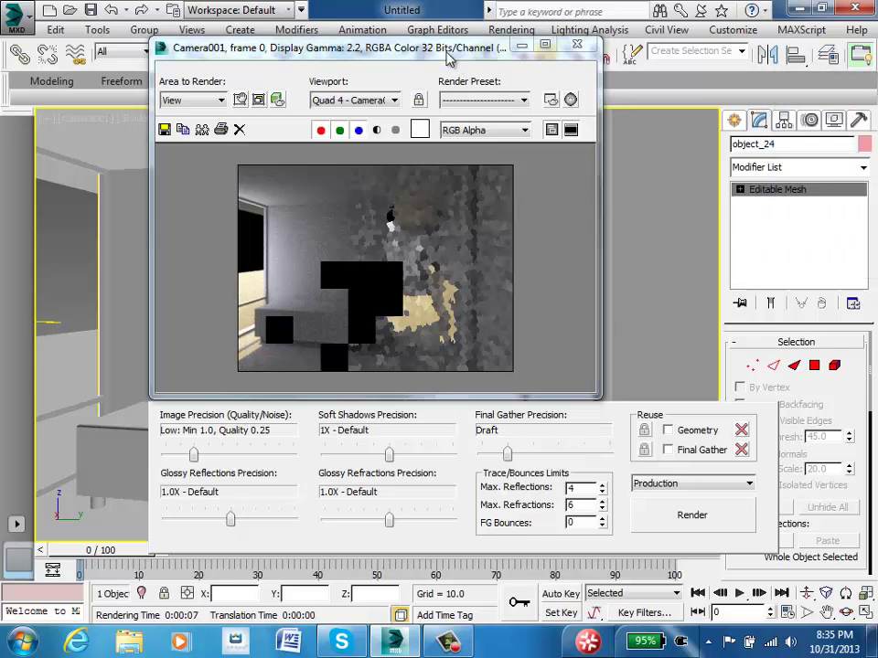
pyautogui.click(522, 48)
# Step: Change the Direct001 light color to a nearly white warm cream and render the Camera001 view
pyautogui.click(189, 52)
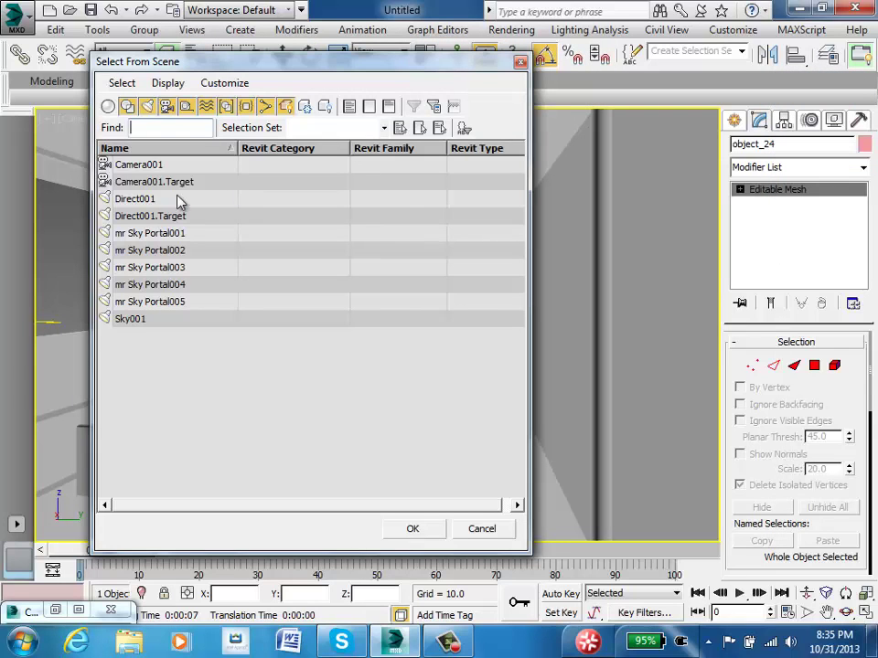
pyautogui.click(146, 201)
pyautogui.click(433, 535)
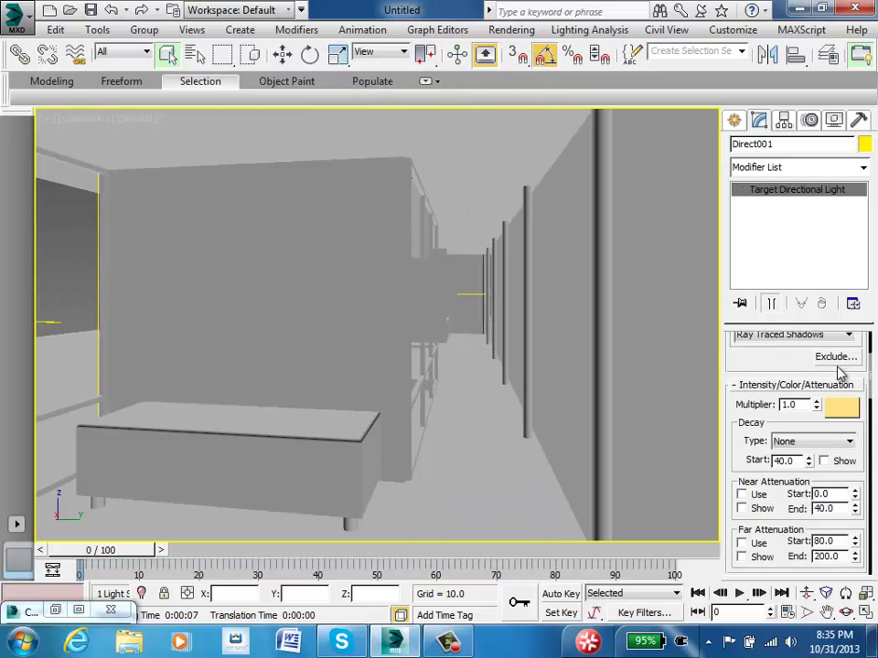
pyautogui.click(843, 412)
pyautogui.moveTo(491, 213); pyautogui.dragTo(492, 229)
pyautogui.click(631, 253)
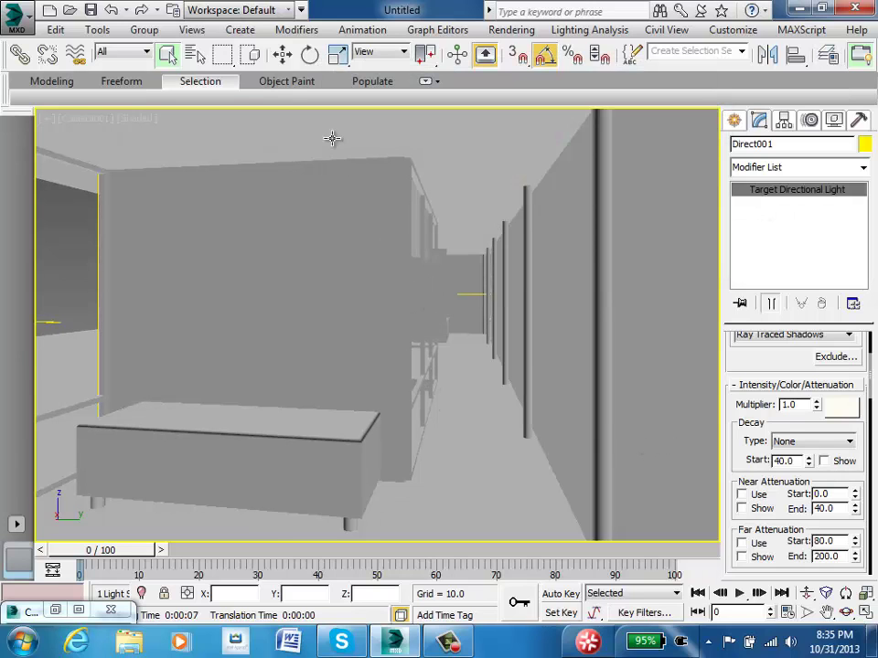
pyautogui.hotkey('shift', 'q')
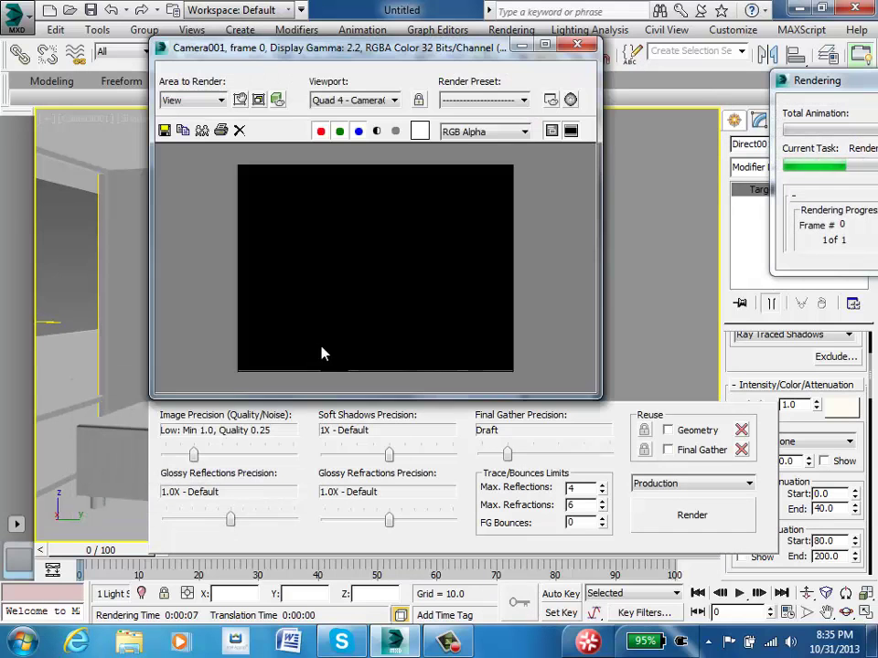
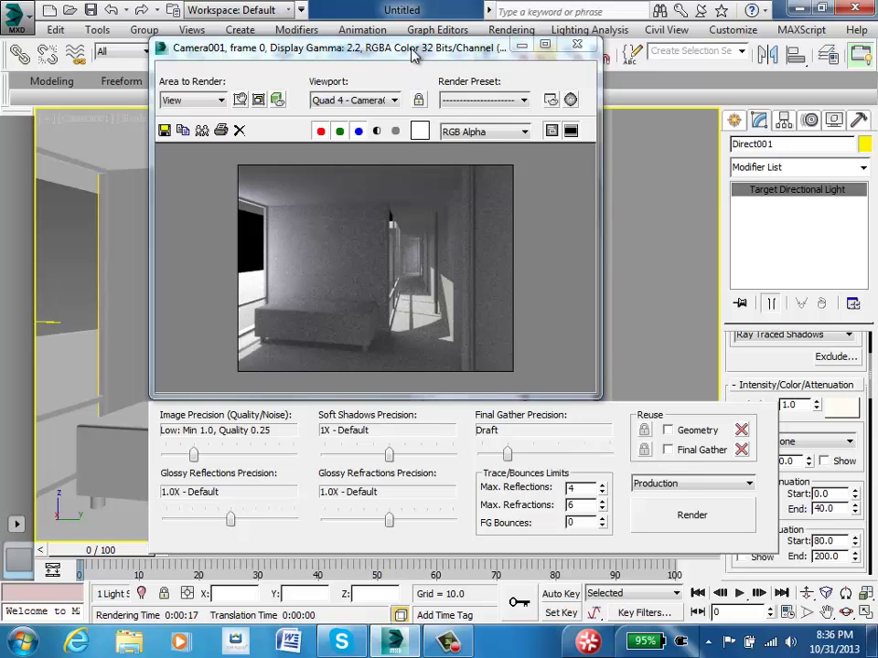
pyautogui.moveTo(411, 55); pyautogui.dragTo(393, 115)
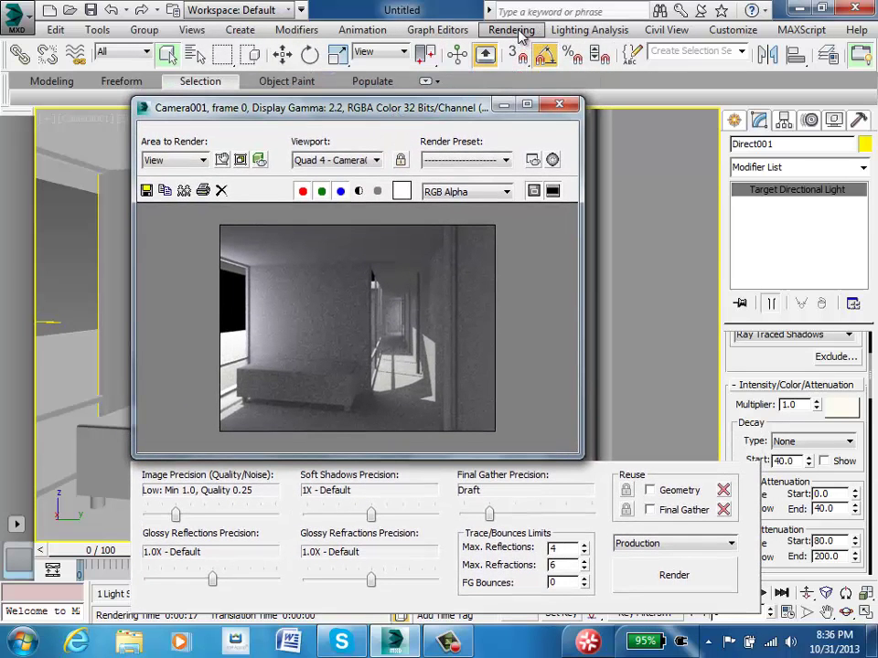
# Step: Try the mr Photographic Exposure Control with a Camera001 test render, then close the rendered frame
pyautogui.click(518, 33)
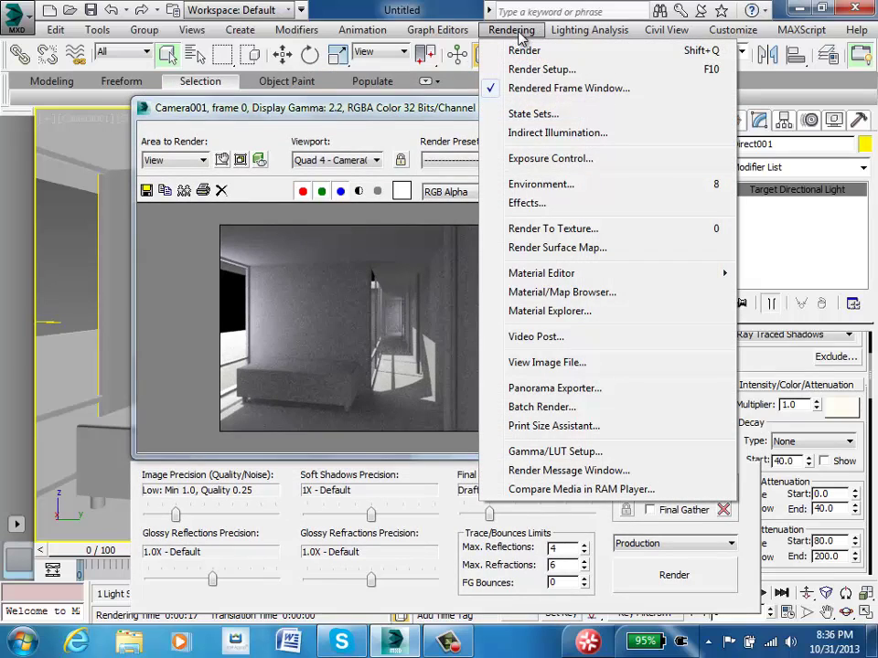
pyautogui.click(552, 160)
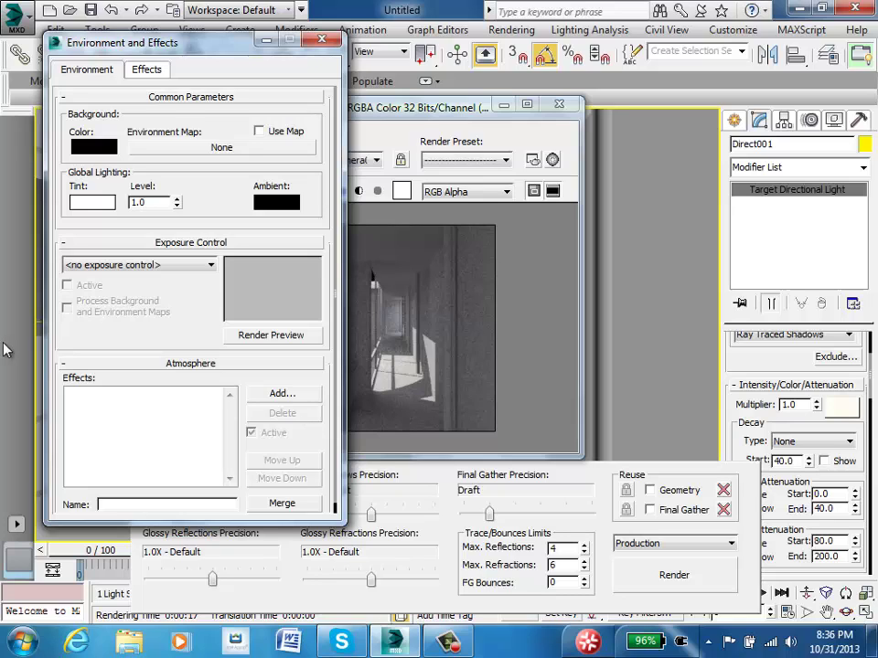
pyautogui.click(212, 265)
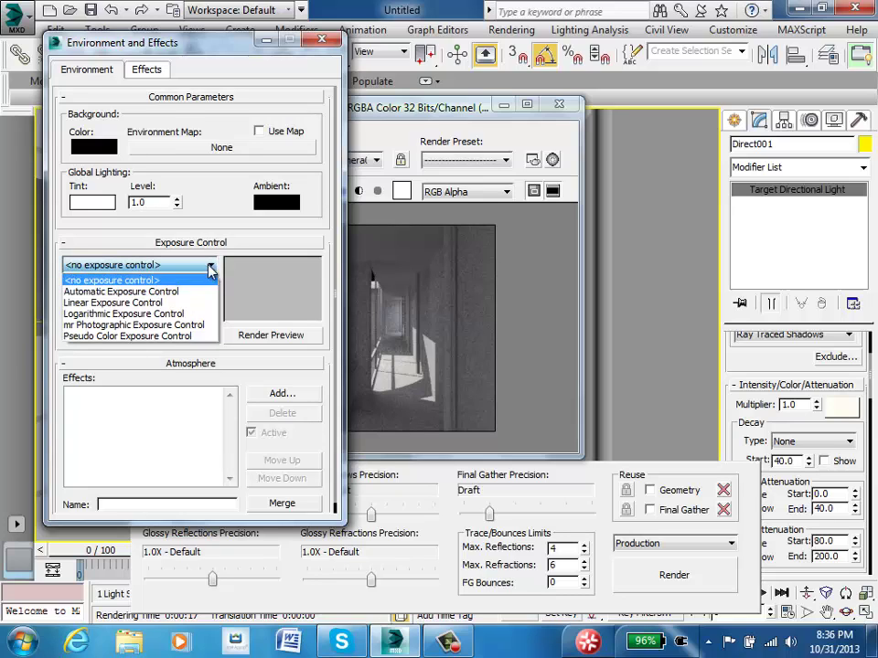
pyautogui.click(182, 325)
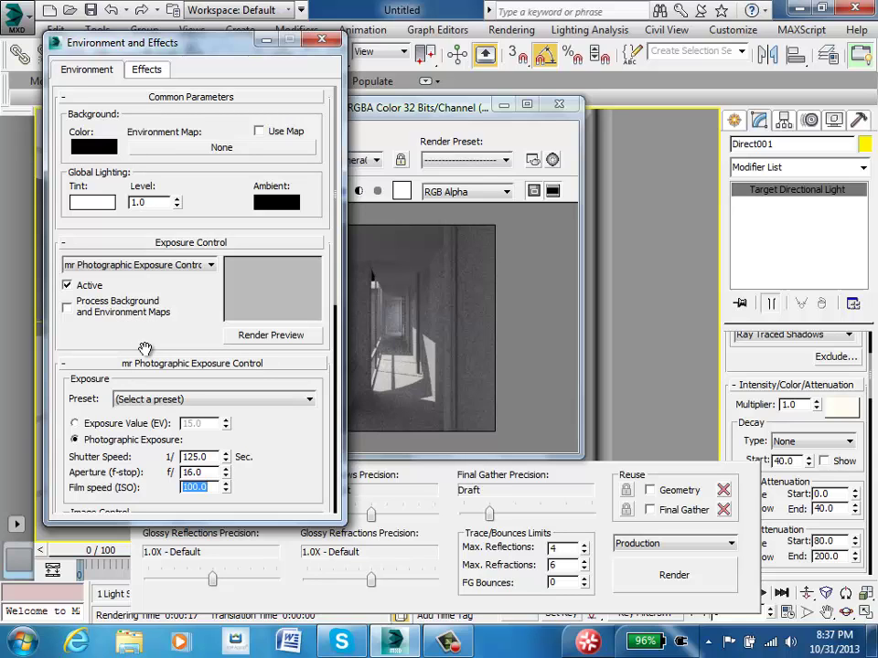
pyautogui.click(695, 581)
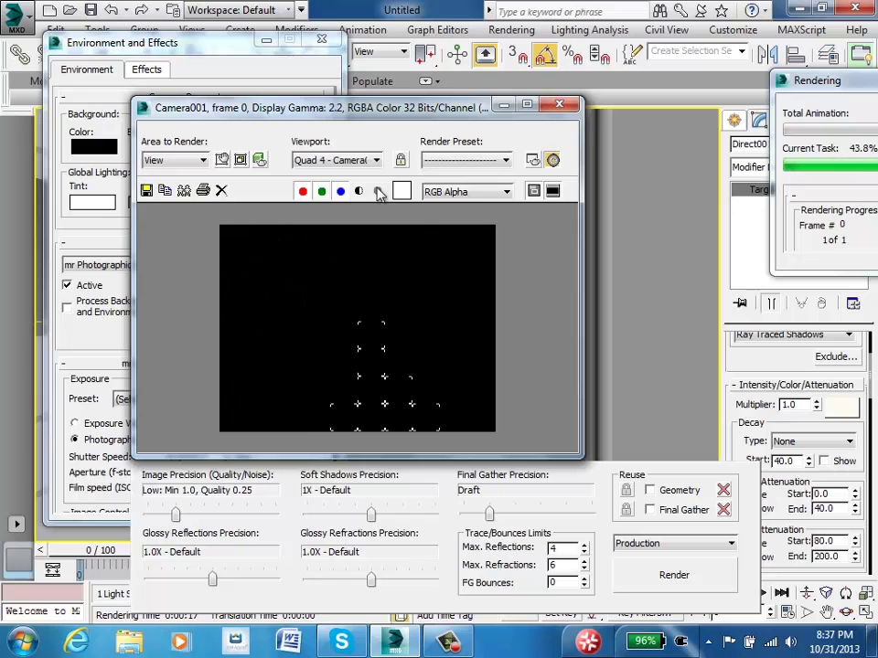
pyautogui.click(564, 108)
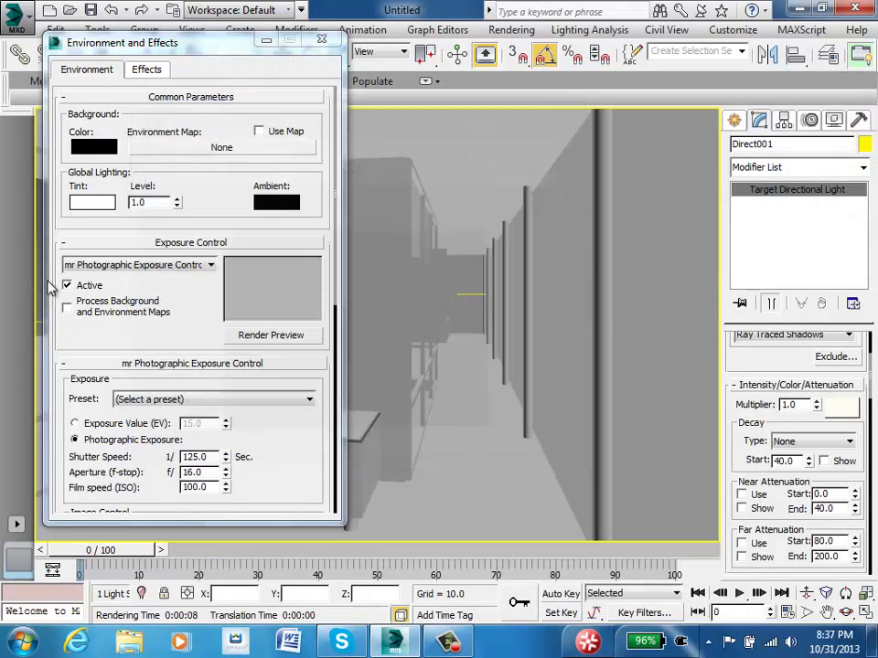
# Step: Set the exposure control back to no exposure control and close the environment settings
pyautogui.click(203, 265)
pyautogui.click(163, 282)
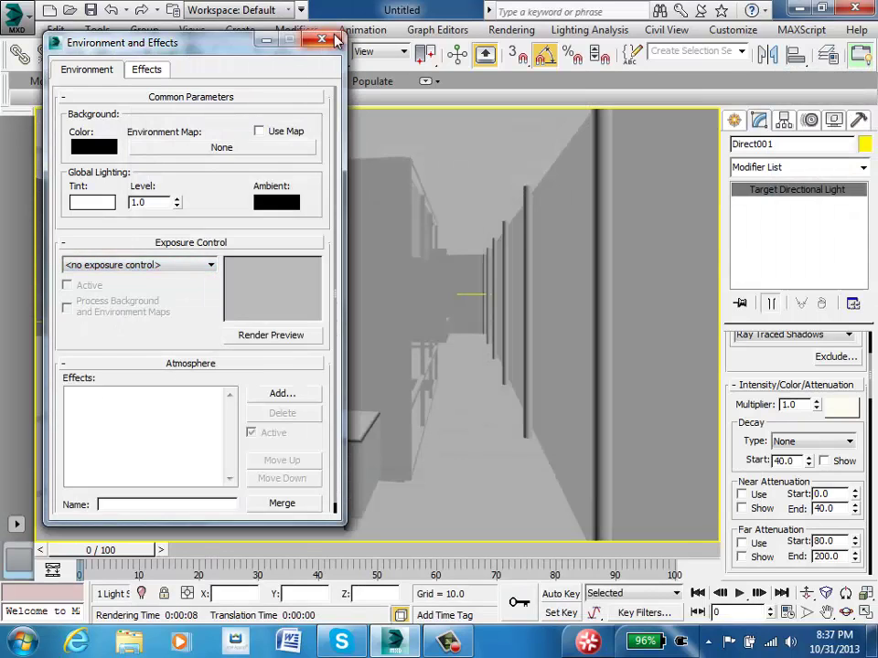
pyautogui.click(322, 40)
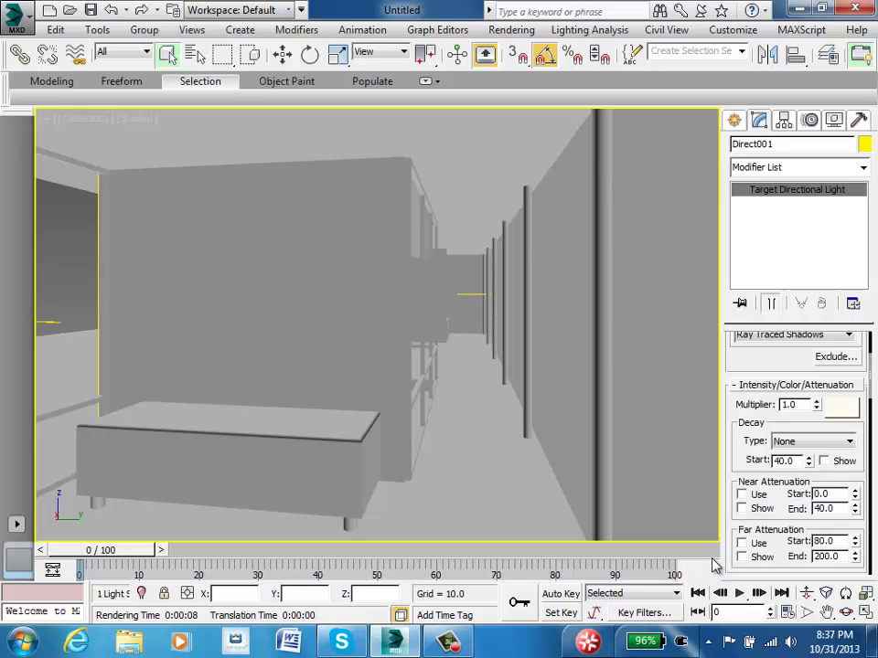
# Step: Restore the four-viewport layout, start another Camera001 test render and stop it before completion
pyautogui.click(865, 612)
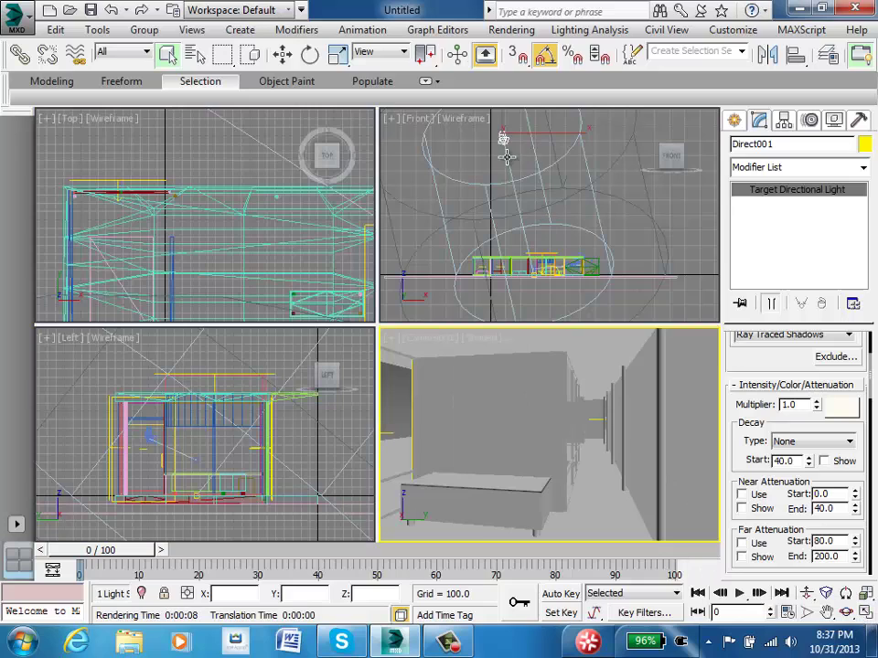
pyautogui.doubleClick(804, 404)
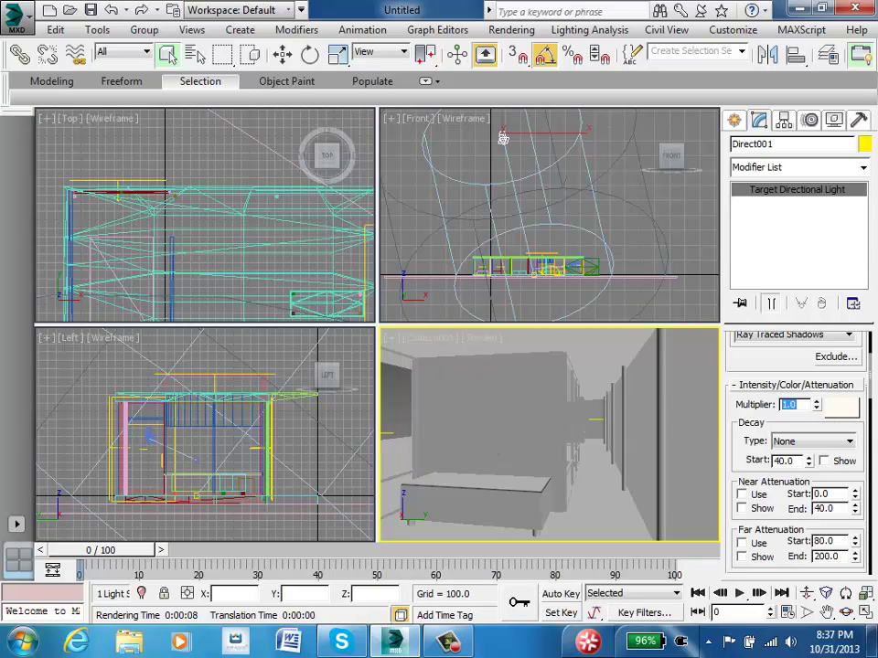
pyautogui.click(622, 417)
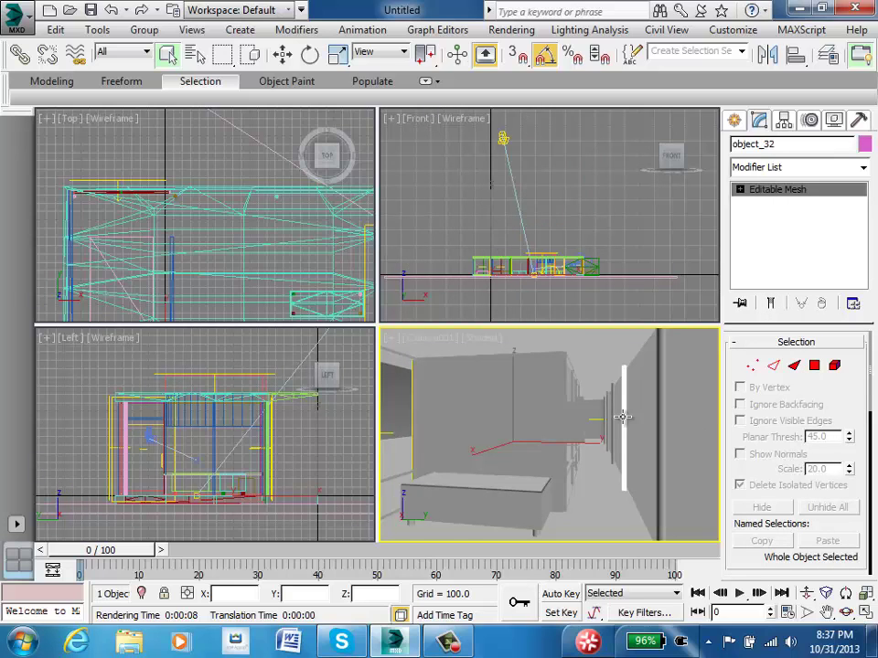
pyautogui.hotkey('shift', 'q')
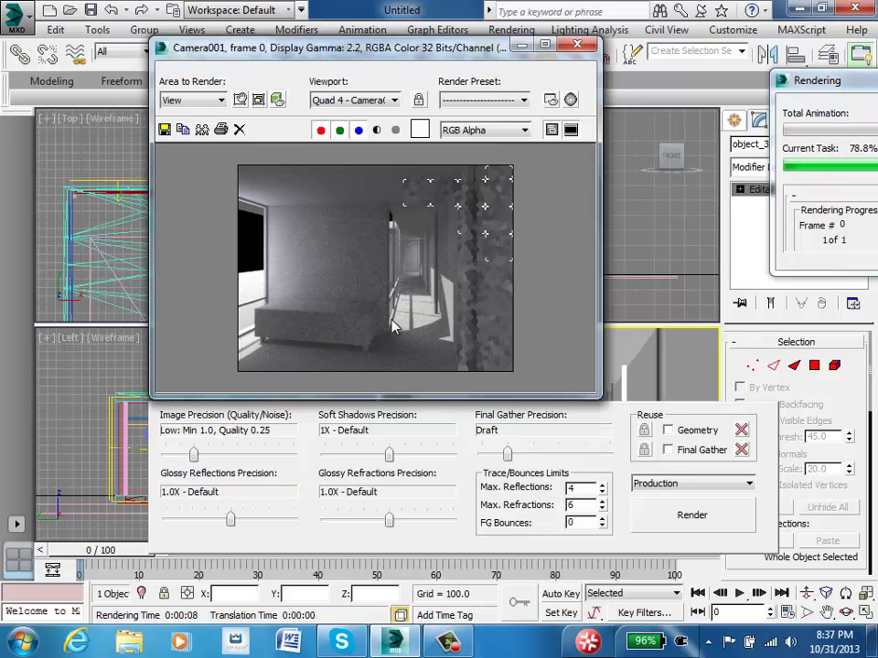
pyautogui.press('Escape')
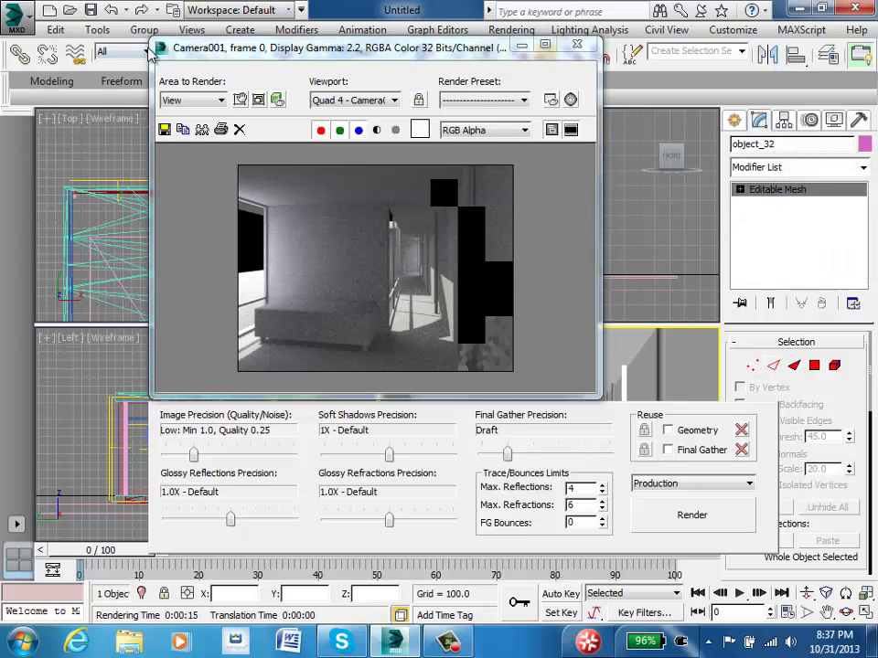
# Step: Select the Direct001 light from the scene list and set its multiplier to 0.5
pyautogui.moveTo(192, 56); pyautogui.dragTo(176, 111)
pyautogui.click(188, 53)
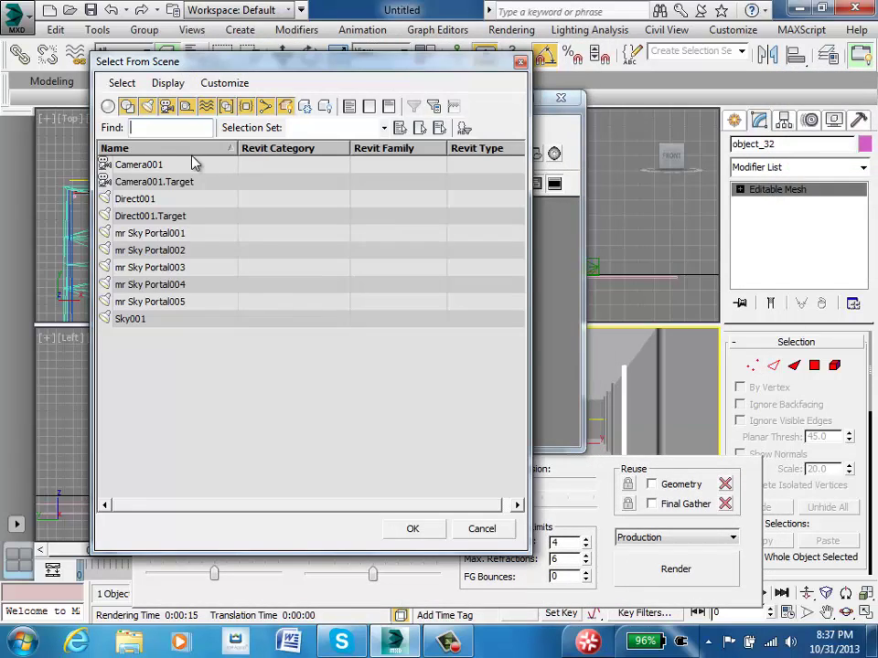
pyautogui.click(135, 199)
pyautogui.click(416, 529)
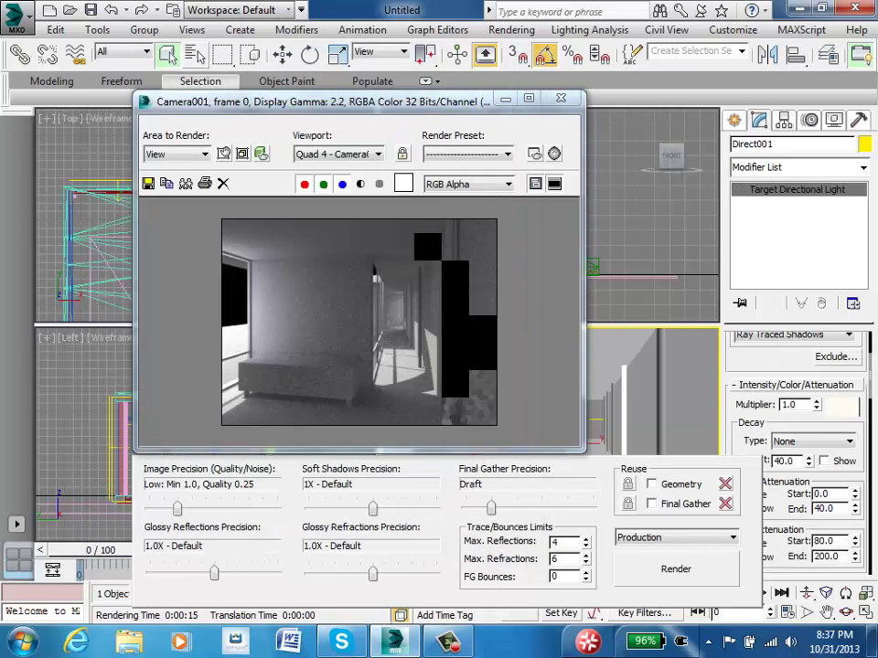
pyautogui.doubleClick(792, 404)
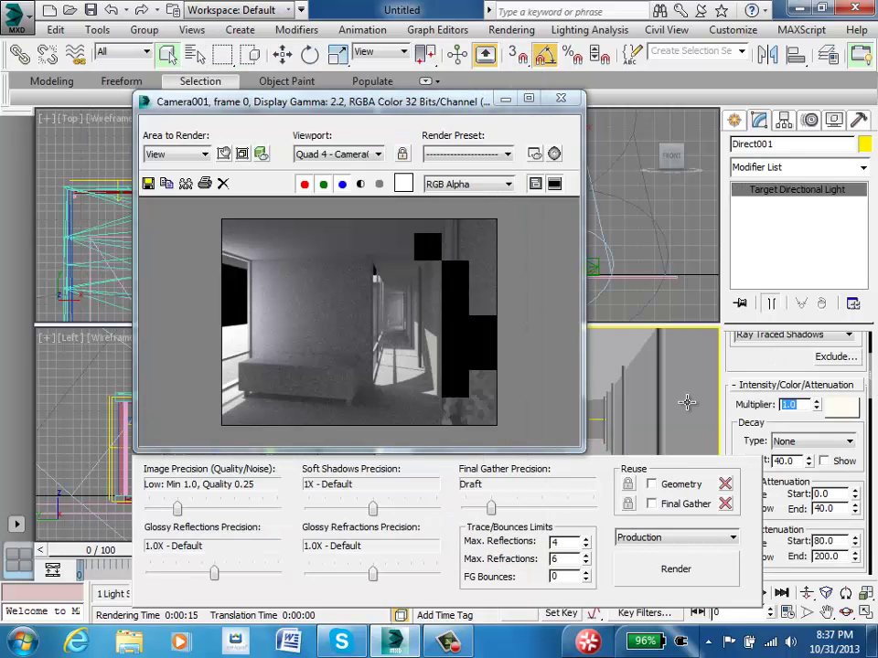
pyautogui.write('.5')
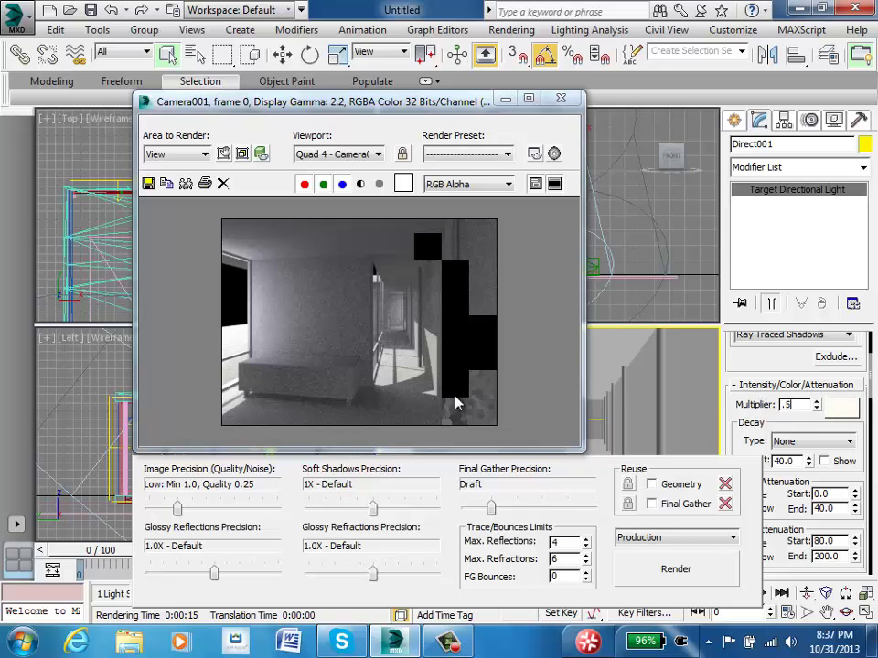
# Step: Render the Camera001 view with the Direct001 multiplier at 0.8 and close the rendered frame
pyautogui.moveTo(302, 100); pyautogui.dragTo(294, 45)
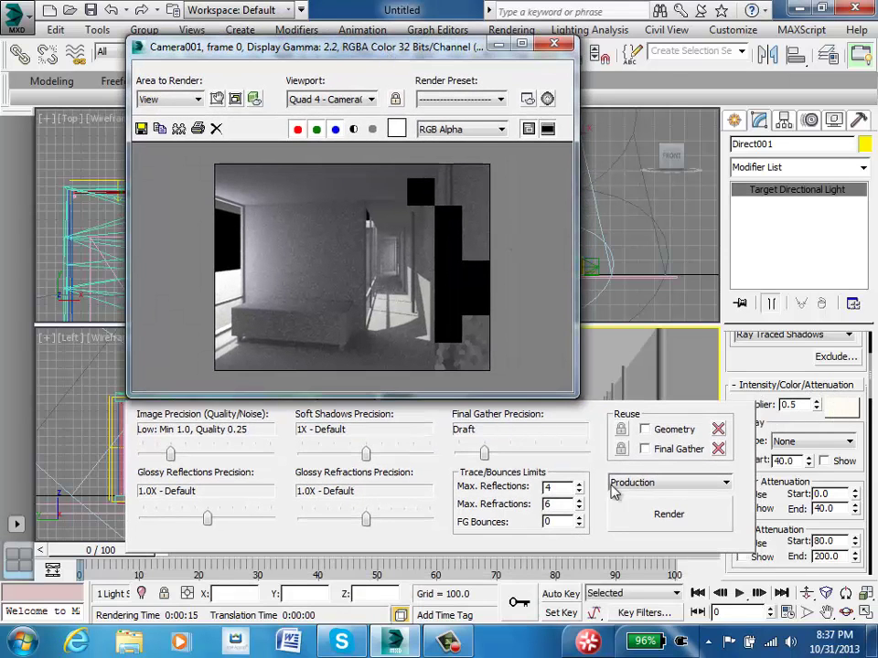
pyautogui.click(658, 515)
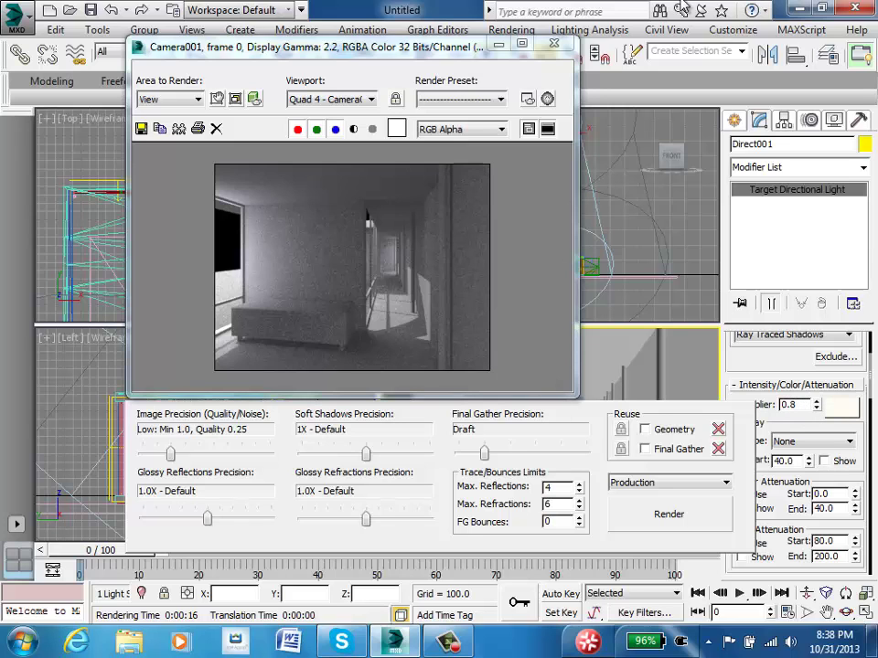
pyautogui.click(552, 45)
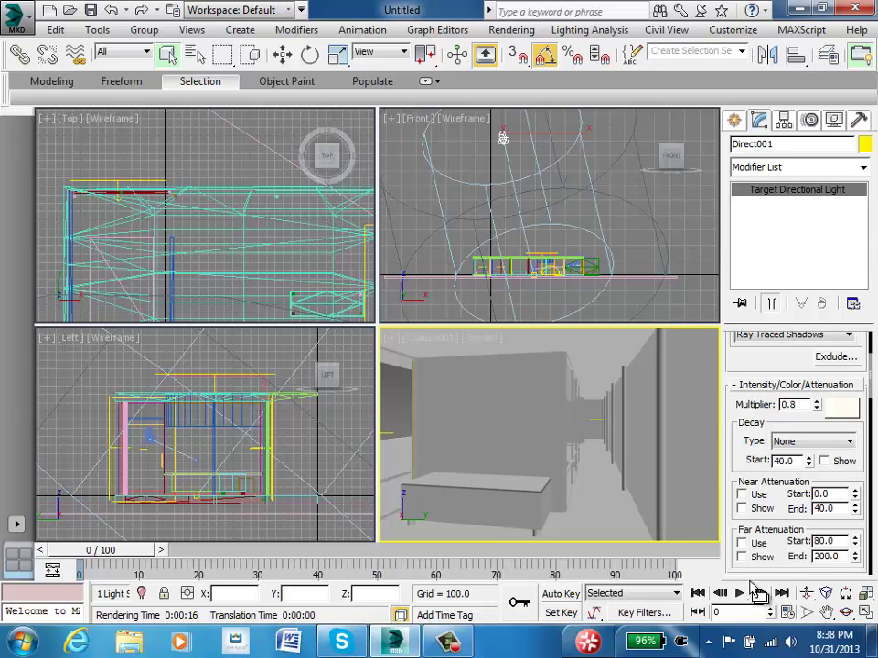
# Step: Maximize the Camera001 viewport, open the Material Editor beside the corridor view and check its modes, keeping the compact one
pyautogui.hotkey('alt', 'w')
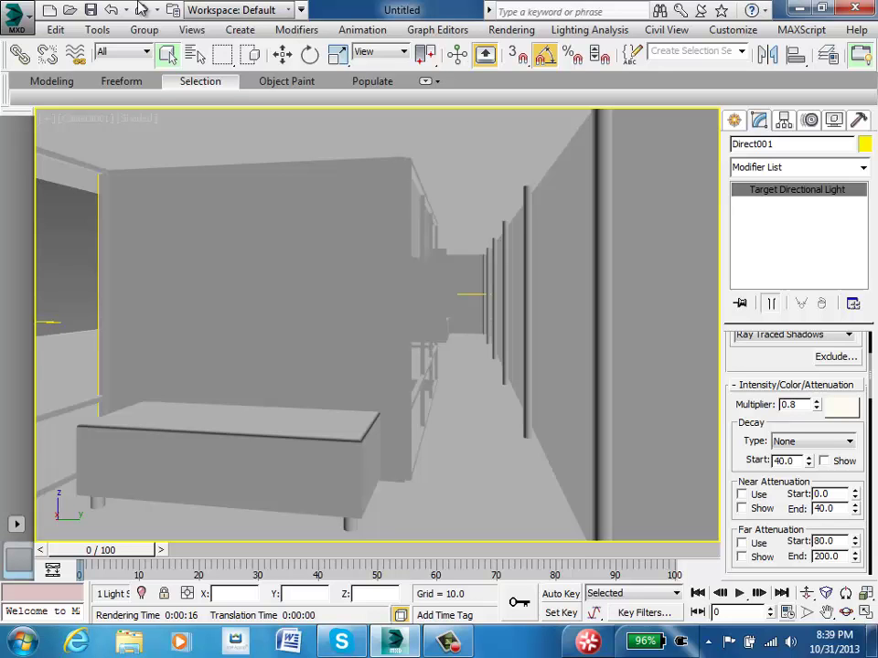
pyautogui.press('m')
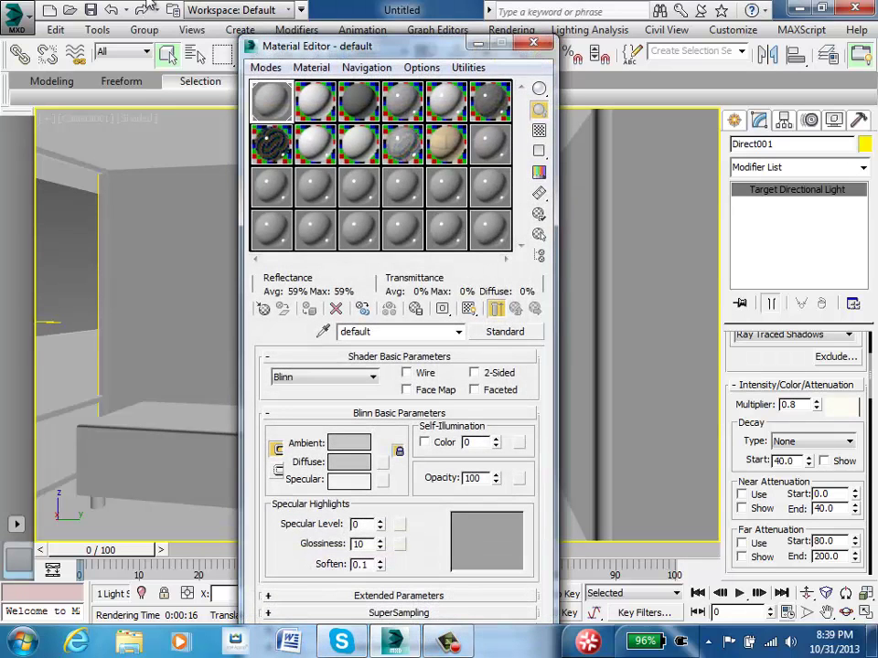
pyautogui.moveTo(338, 47); pyautogui.dragTo(194, 72)
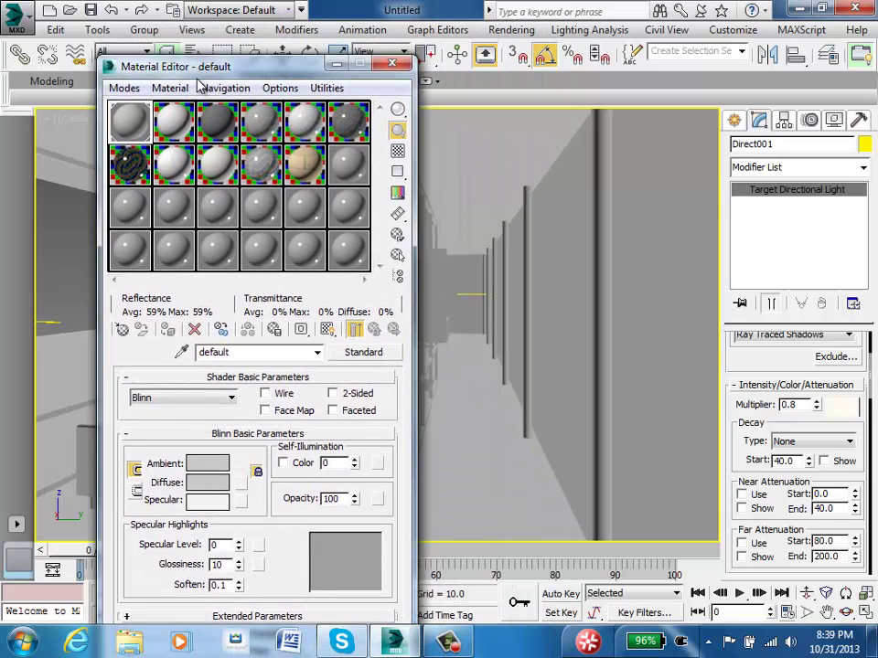
pyautogui.click(124, 88)
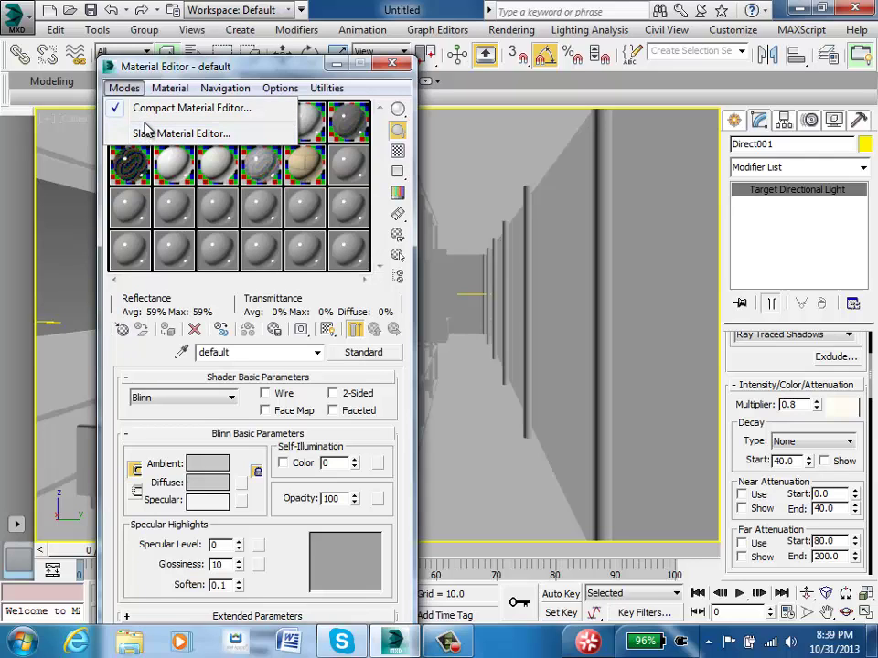
pyautogui.click(219, 66)
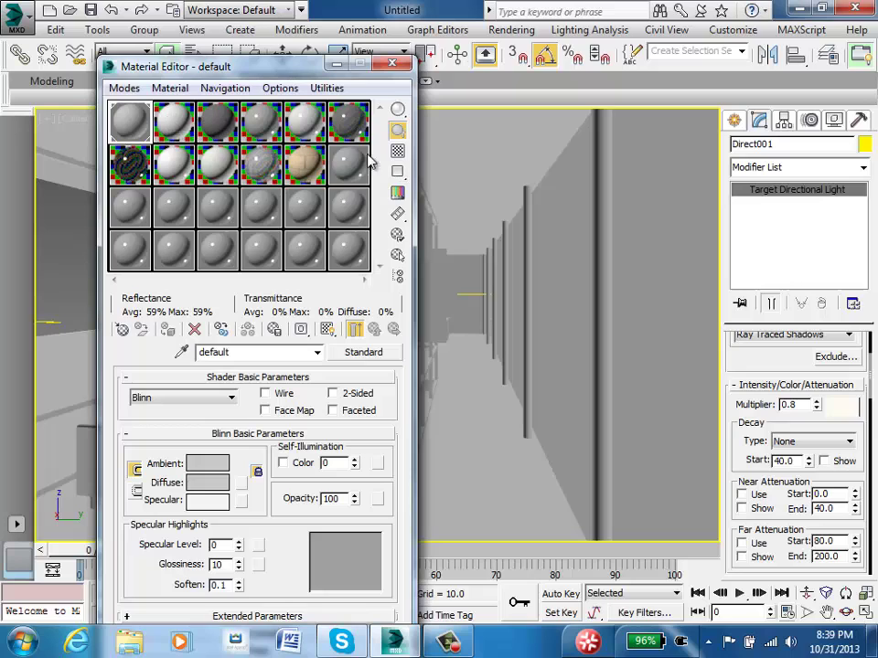
# Step: Select the 13 - Default sample material and examine the Standard and mental ray material types available, keeping Arch & Design
pyautogui.click(136, 217)
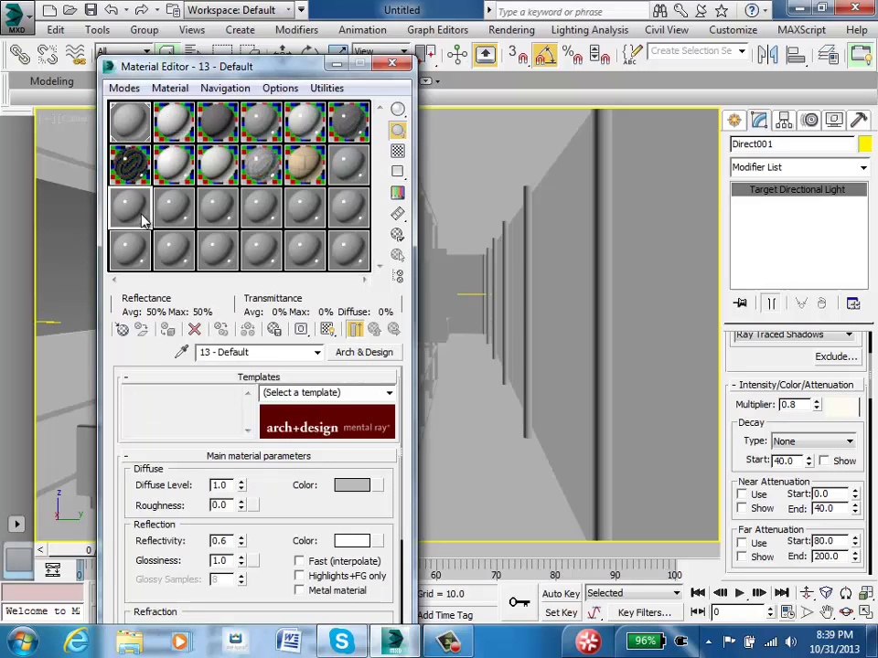
pyautogui.click(356, 354)
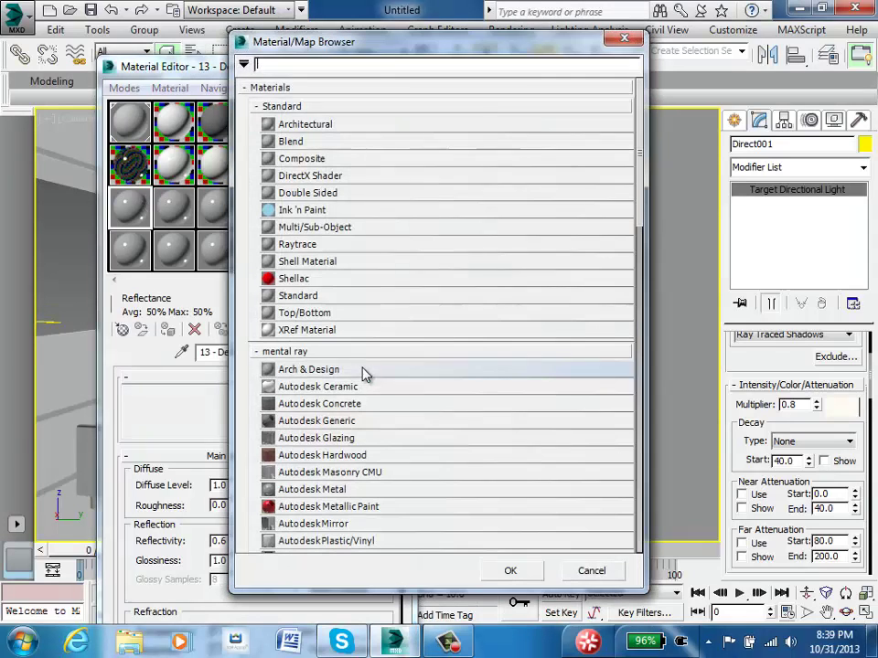
pyautogui.moveTo(531, 55); pyautogui.dragTo(768, 70)
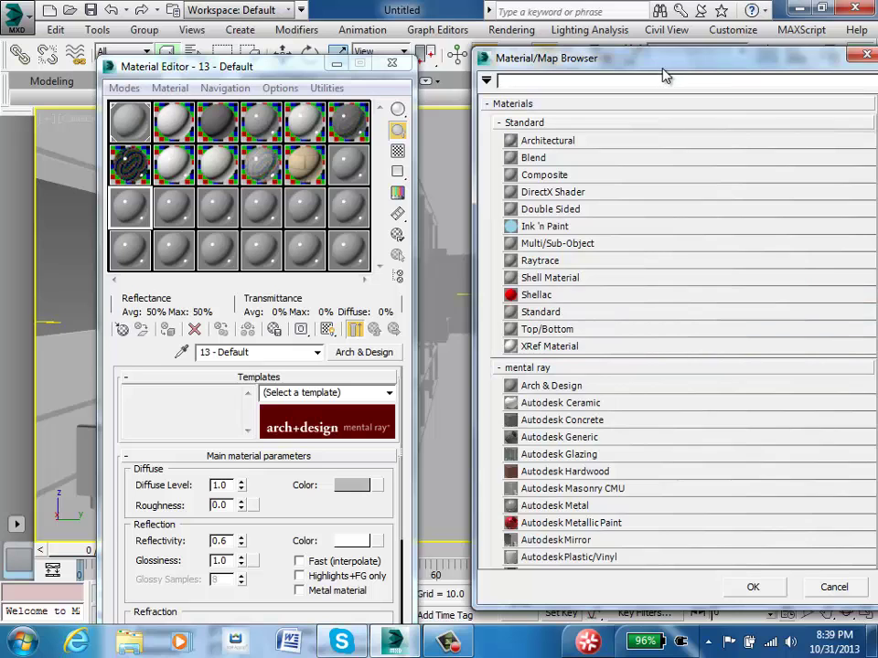
pyautogui.moveTo(663, 59); pyautogui.dragTo(608, 51)
pyautogui.scroll(-3, 627, 379)
pyautogui.scroll(-3, 627, 383)
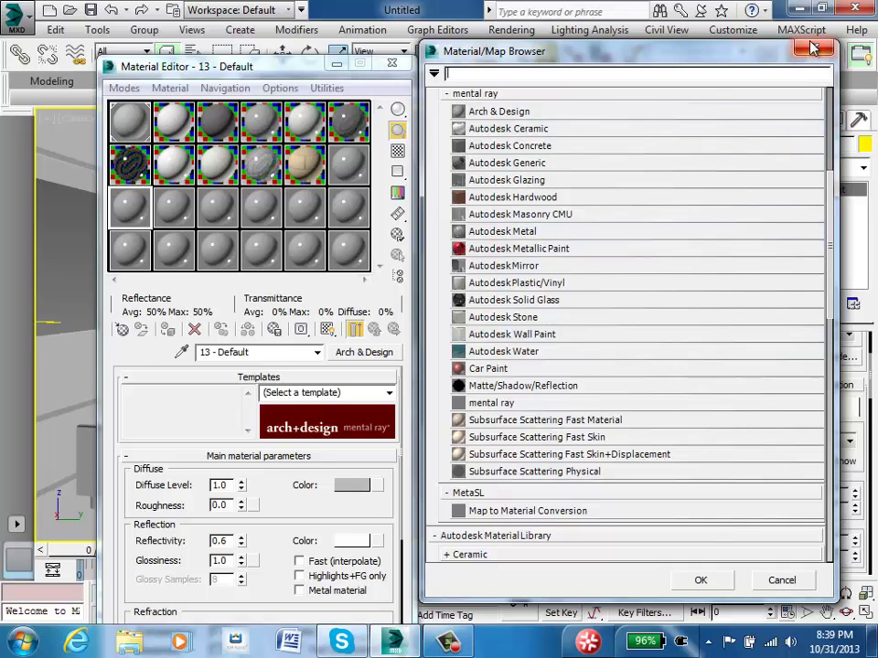
pyautogui.press('Escape')
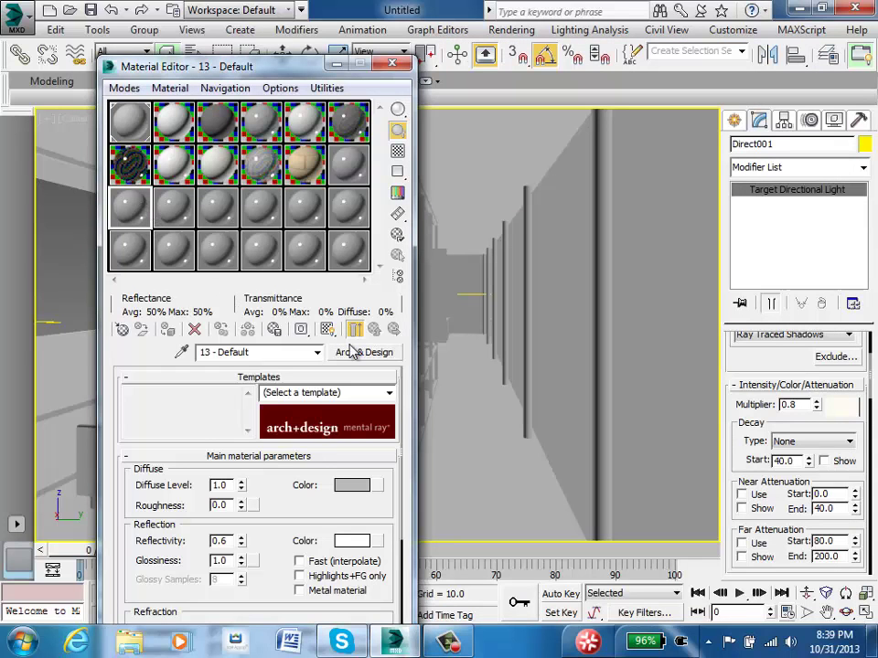
# Step: Apply the Rough Concrete template to the 13 - Default Arch & Design material
pyautogui.click(388, 397)
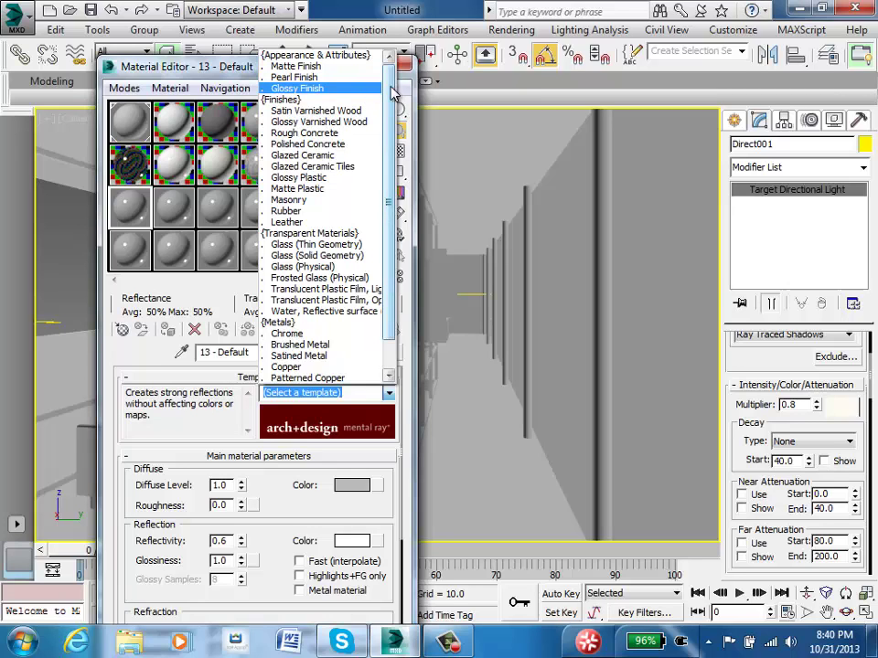
pyautogui.moveTo(391, 86); pyautogui.dragTo(397, 170)
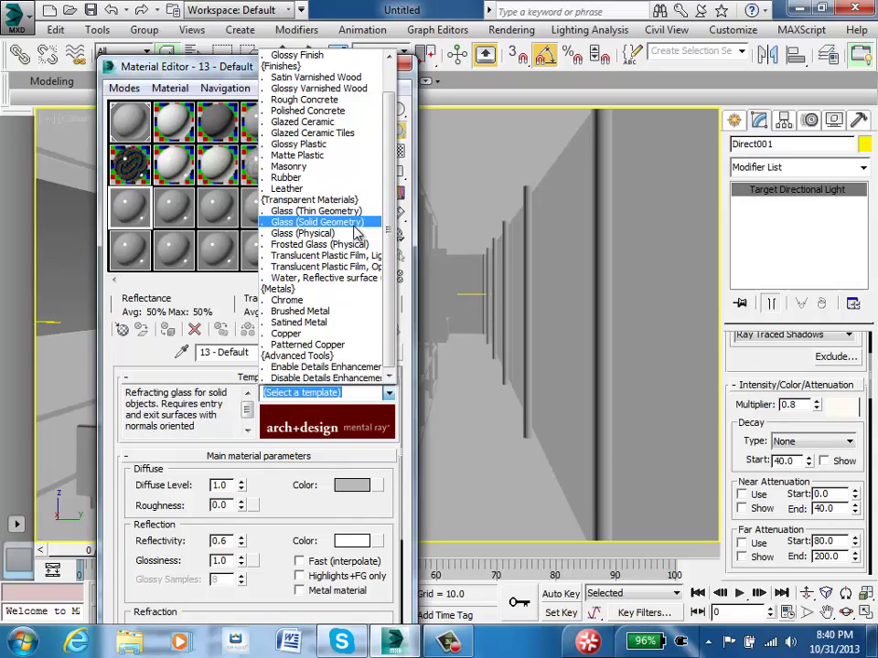
pyautogui.click(347, 102)
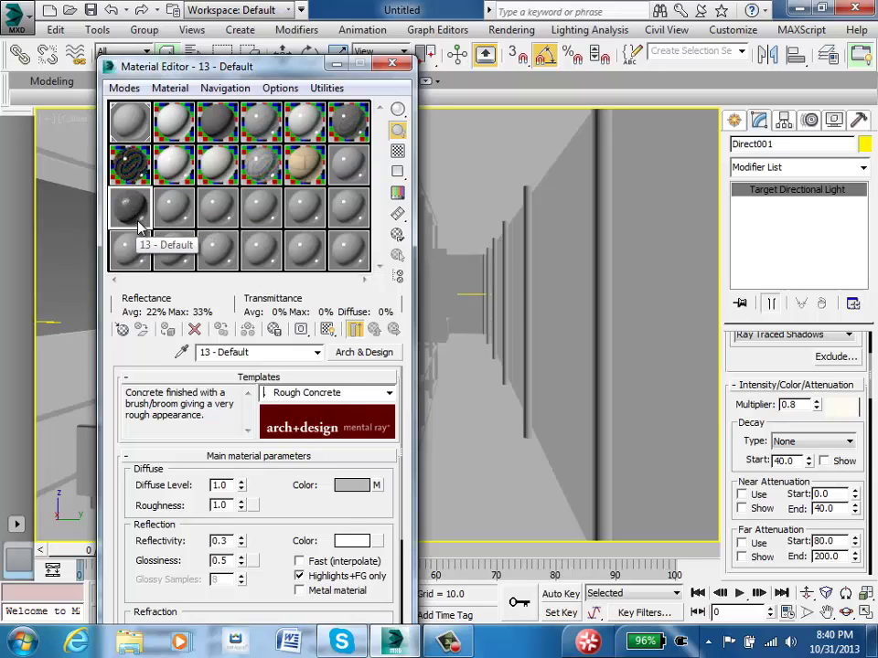
# Step: Select the 12 - Default sample material and apply the Glossy Finish template to it
pyautogui.click(353, 170)
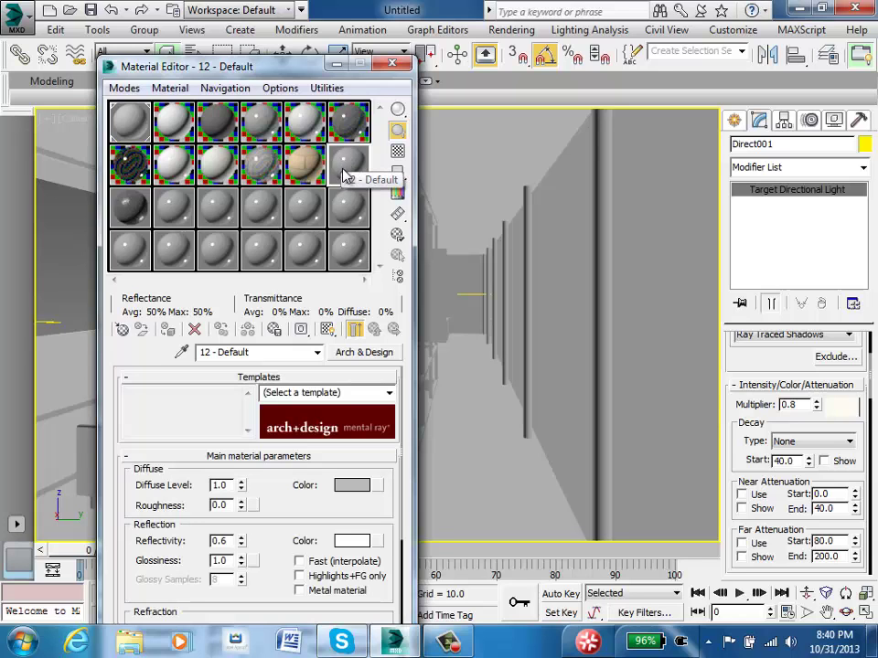
pyautogui.scroll(-3, 407, 440)
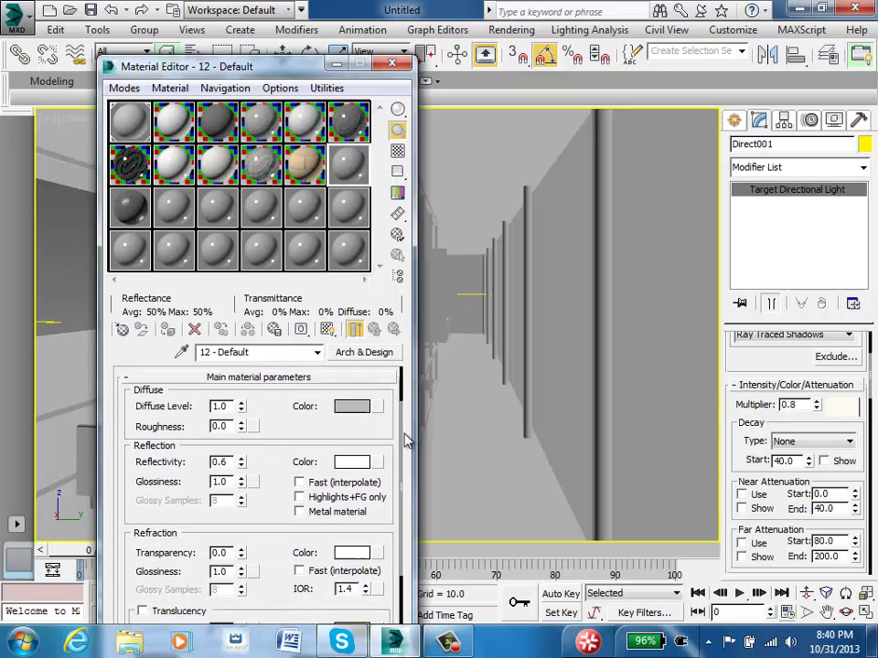
pyautogui.moveTo(405, 435); pyautogui.dragTo(402, 436)
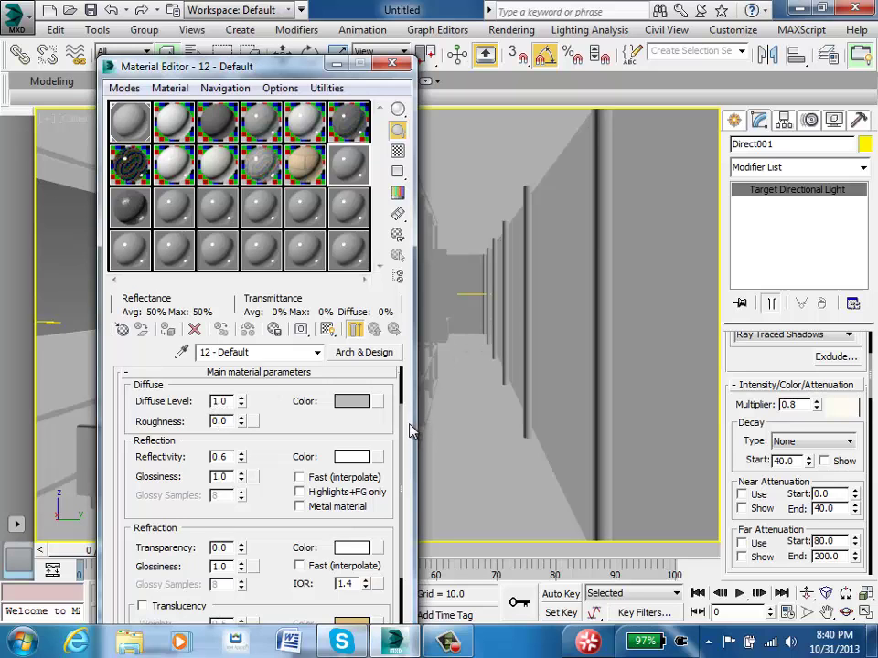
pyautogui.scroll(2, 405, 427)
pyautogui.click(388, 392)
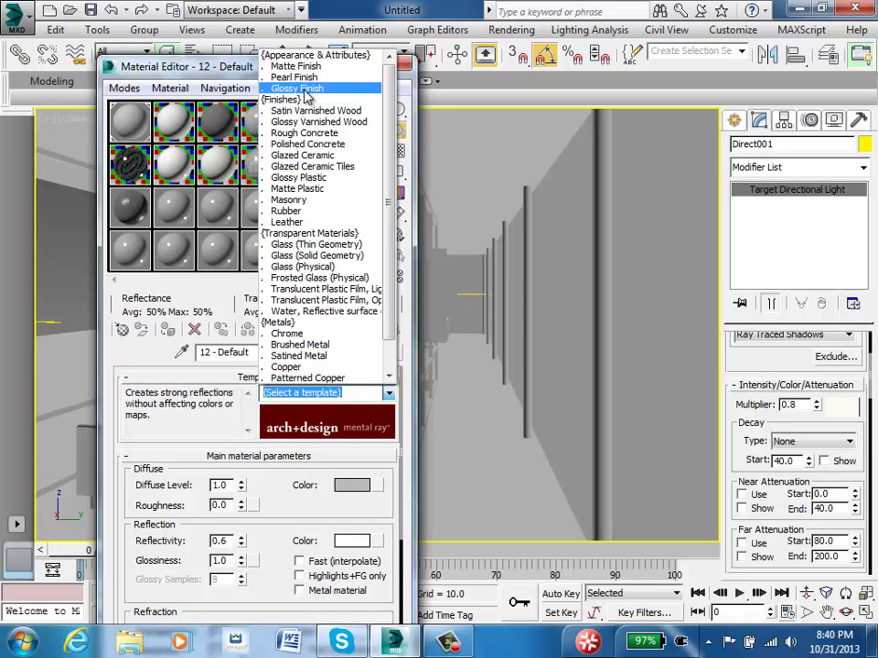
pyautogui.click(297, 87)
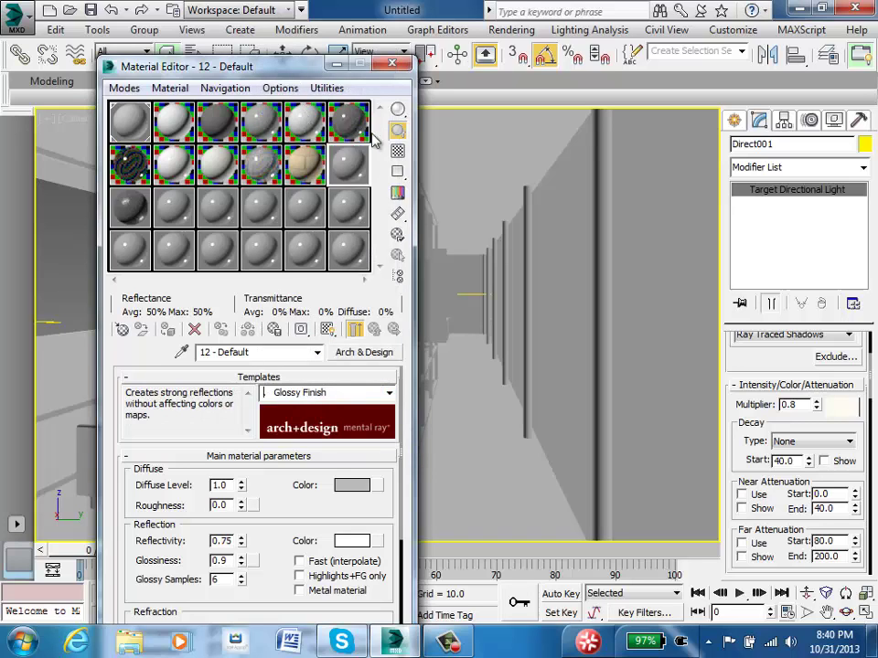
# Step: Examine the glossy material's reflection, BRDF and Special Purpose Maps settings, moving the editor up for room, and expand its General Maps
pyautogui.scroll(-2, 400, 416)
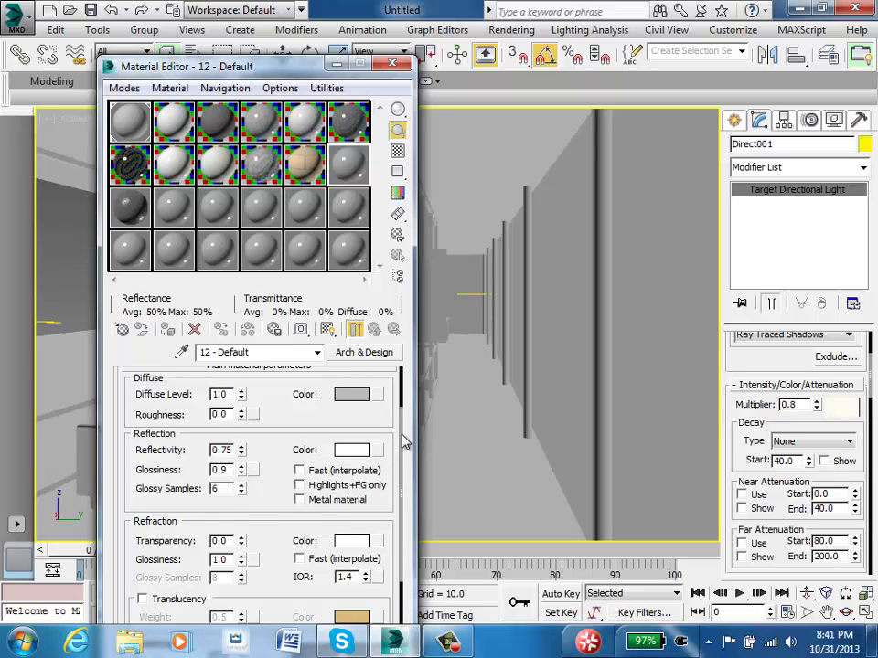
pyautogui.moveTo(402, 435); pyautogui.dragTo(397, 640)
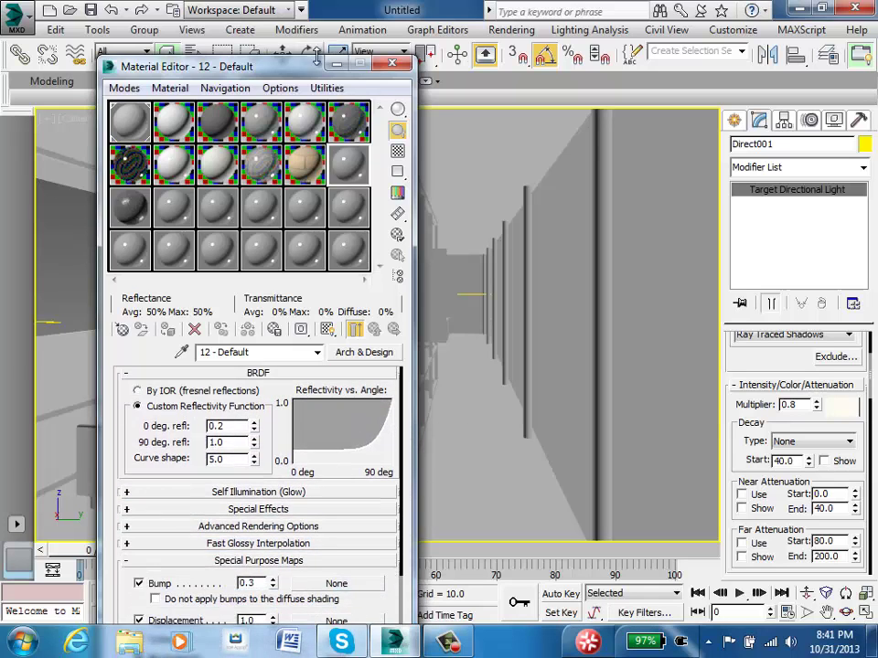
pyautogui.moveTo(228, 66)
pyautogui.mouseDown()
pyautogui.moveTo(225, 43)
pyautogui.moveTo(231, 82)
pyautogui.mouseUp()
pyautogui.moveTo(309, 93); pyautogui.dragTo(309, 38)
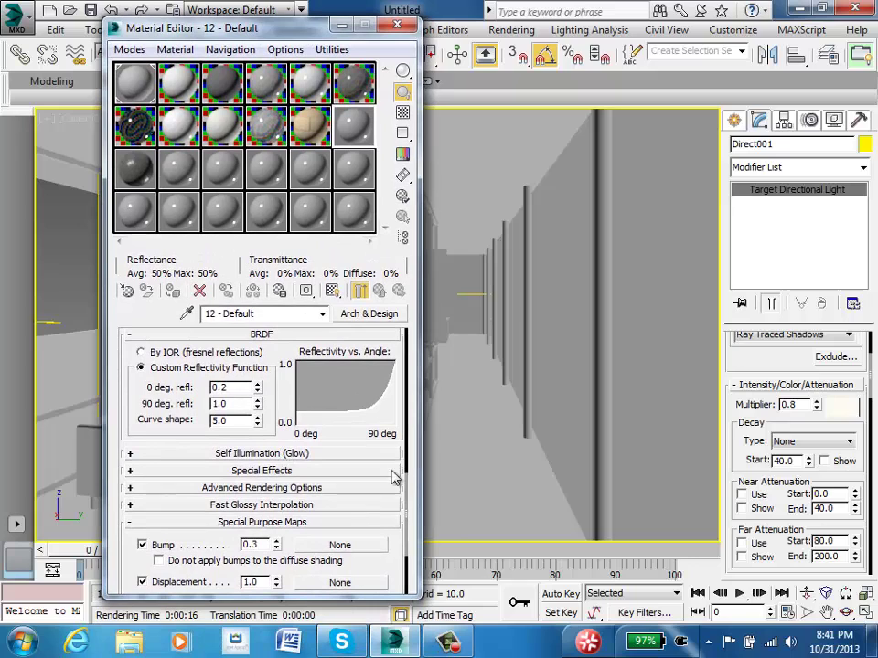
pyautogui.moveTo(406, 486); pyautogui.dragTo(407, 553)
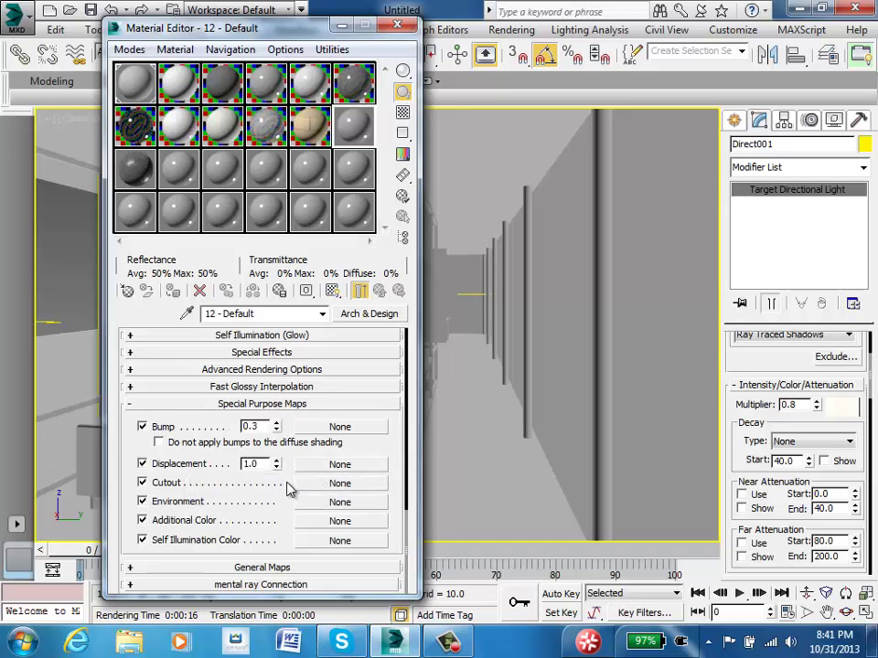
pyautogui.click(183, 567)
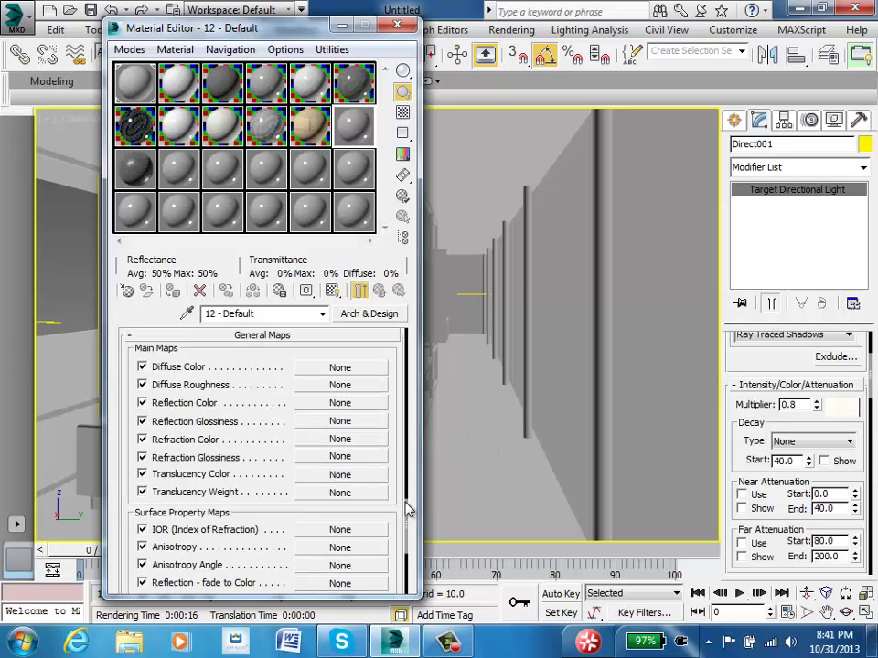
pyautogui.scroll(-2, 408, 505)
pyautogui.scroll(4, 408, 506)
pyautogui.scroll(-2, 409, 511)
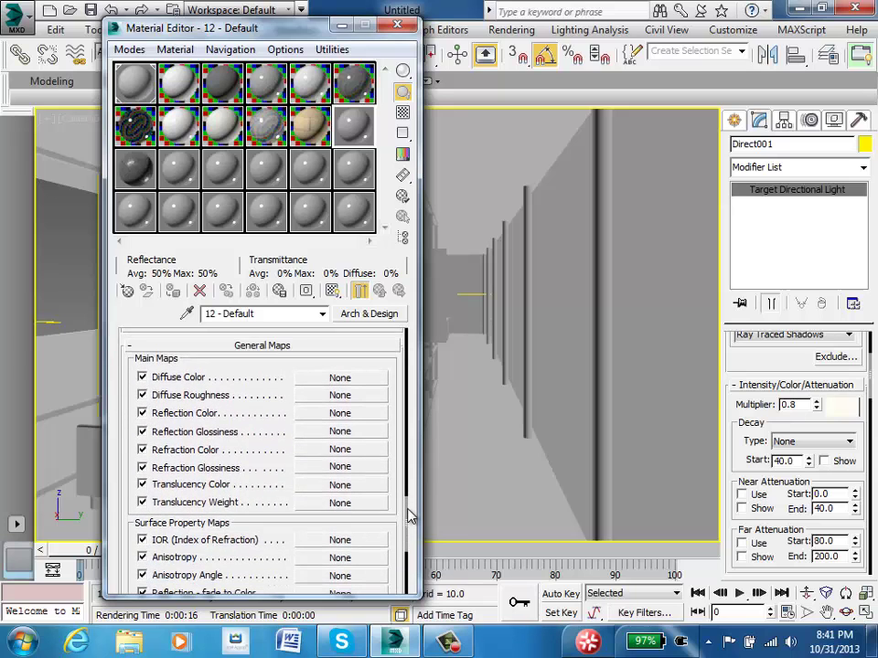
# Step: Assign a Bitmap map to the Diffuse Color of the 12 - Default material
pyautogui.scroll(1, 410, 515)
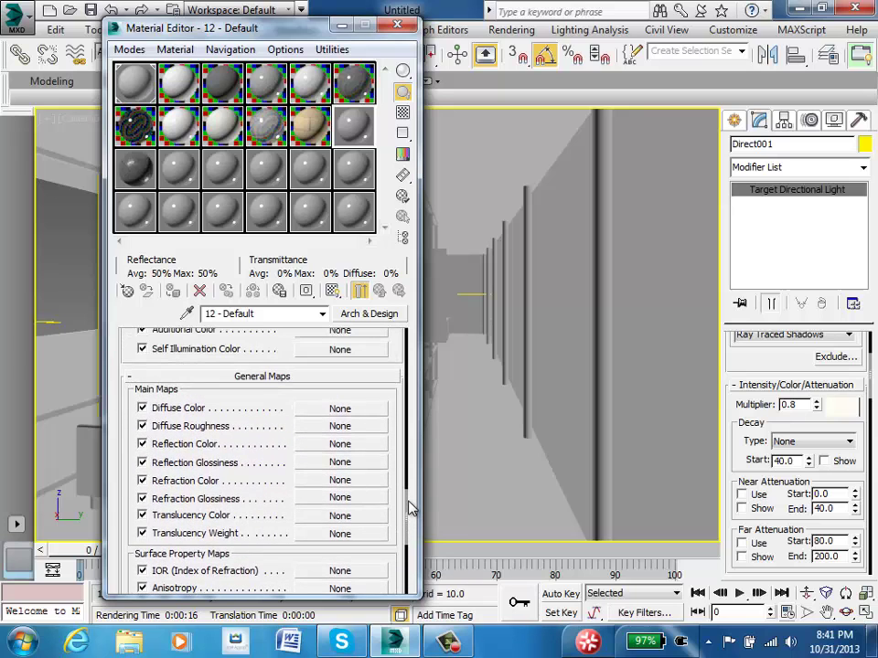
pyautogui.scroll(1, 410, 509)
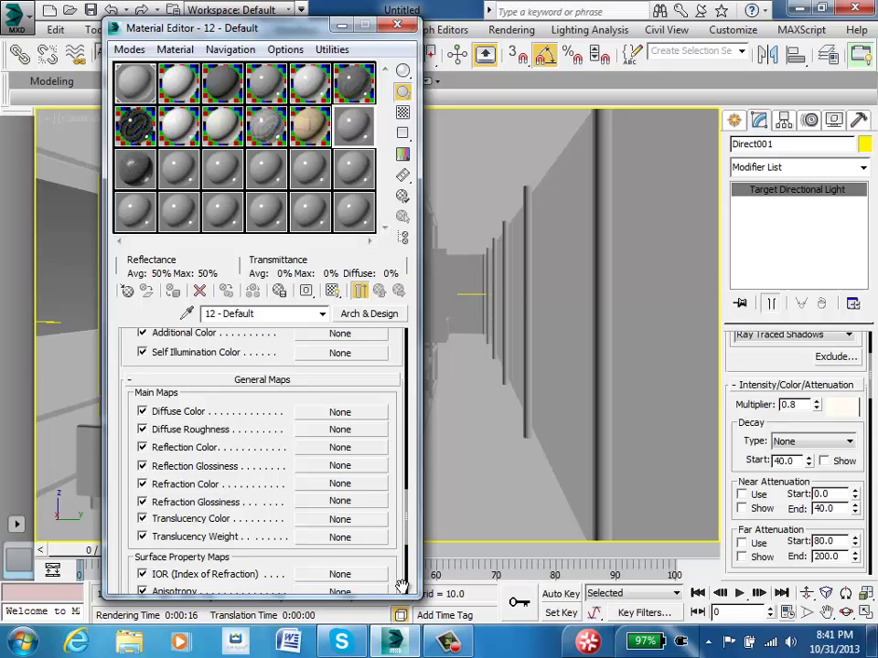
pyautogui.click(339, 414)
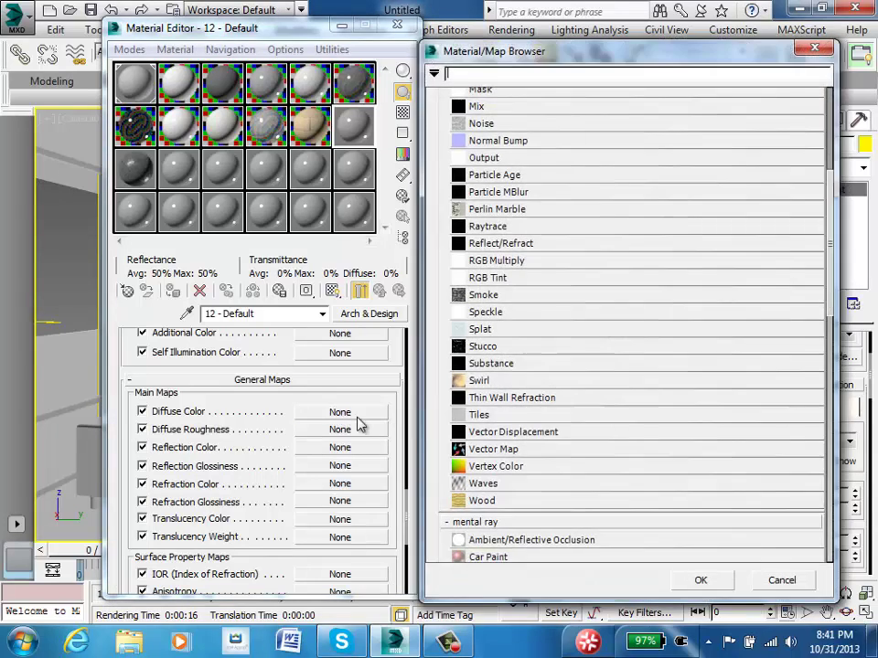
pyautogui.moveTo(834, 299); pyautogui.dragTo(836, 216)
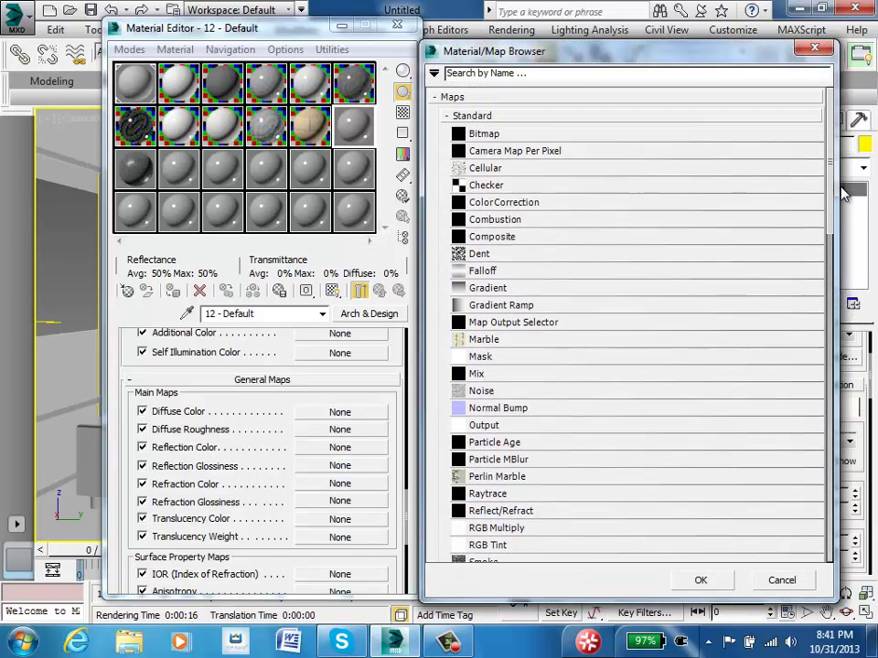
pyautogui.doubleClick(497, 137)
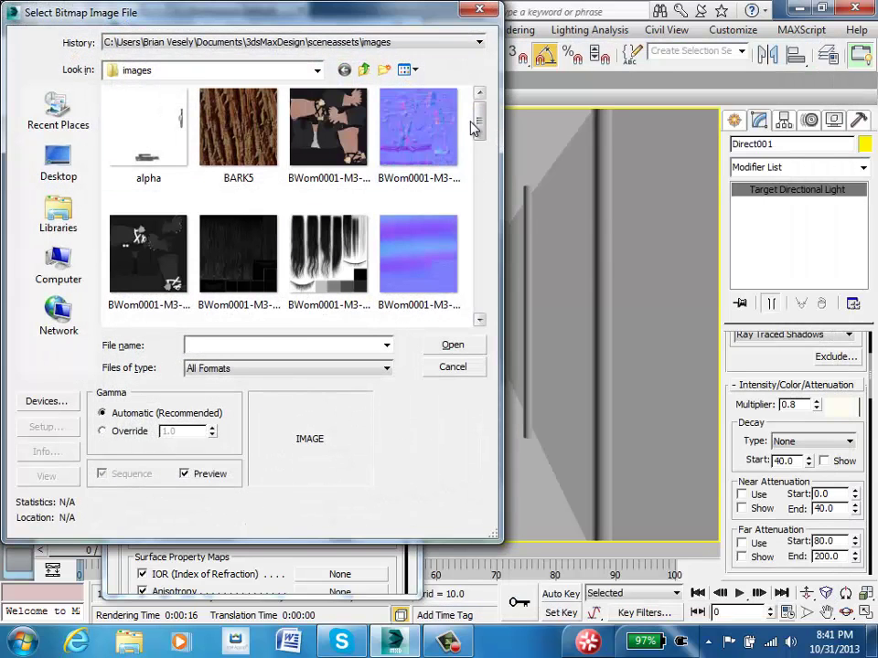
# Step: Load the white polished stacked square marble image from the Materials folder inside 3DS Tutorials on the Desktop
pyautogui.moveTo(459, 131)
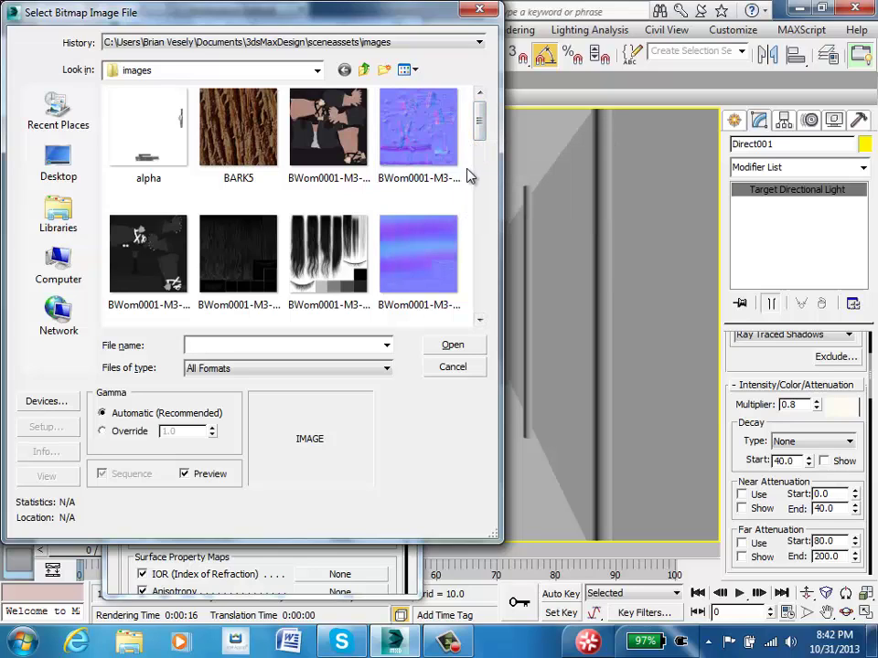
pyautogui.click(53, 166)
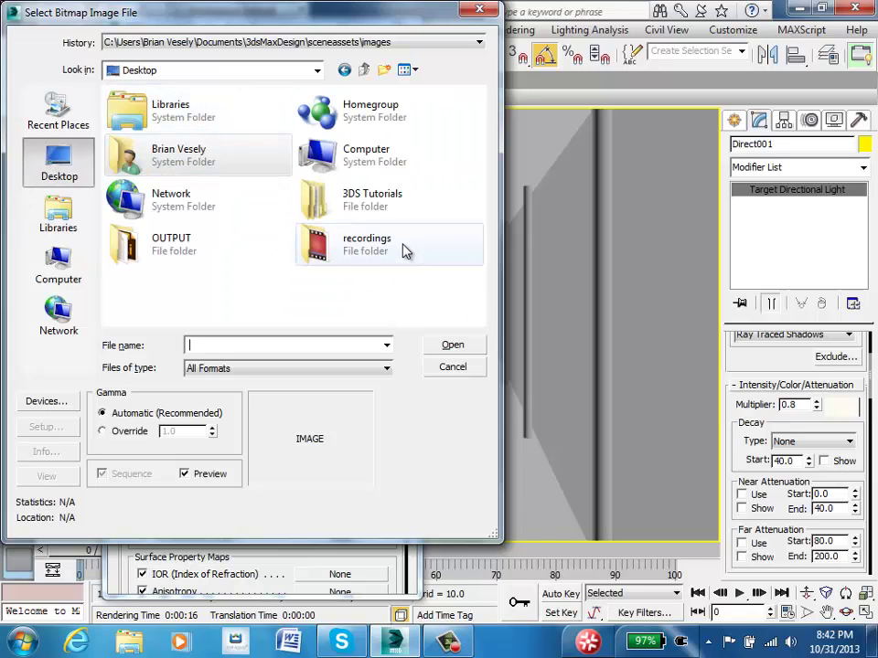
pyautogui.click(395, 200)
pyautogui.click(395, 199)
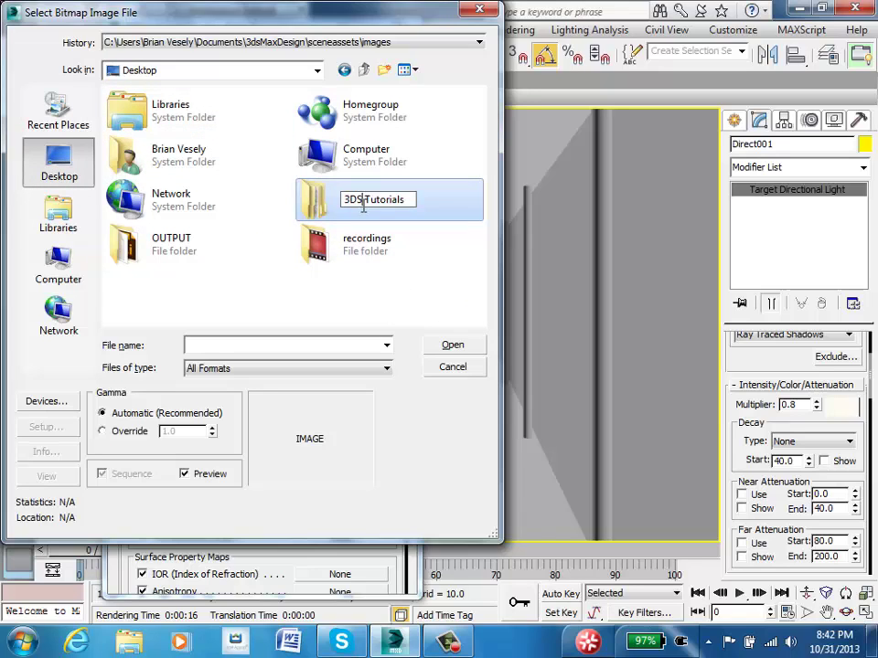
pyautogui.click(401, 219)
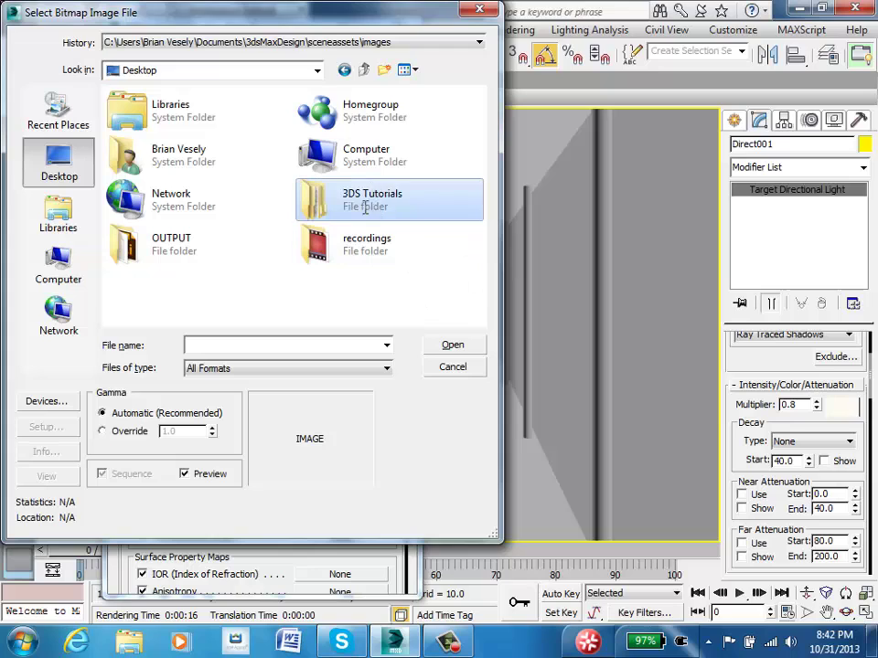
pyautogui.click(365, 208)
pyautogui.click(328, 227)
pyautogui.doubleClick(317, 209)
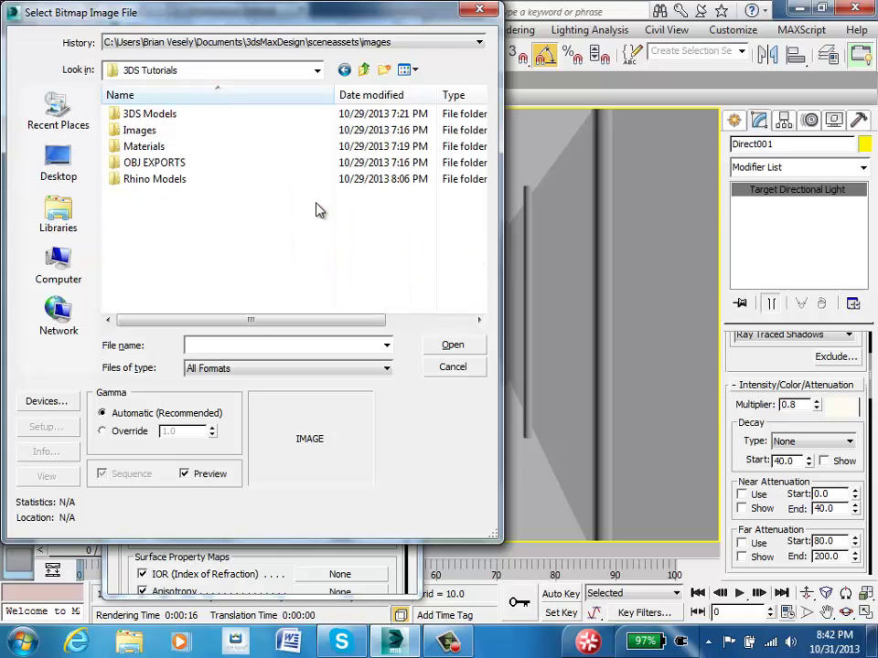
pyautogui.doubleClick(171, 148)
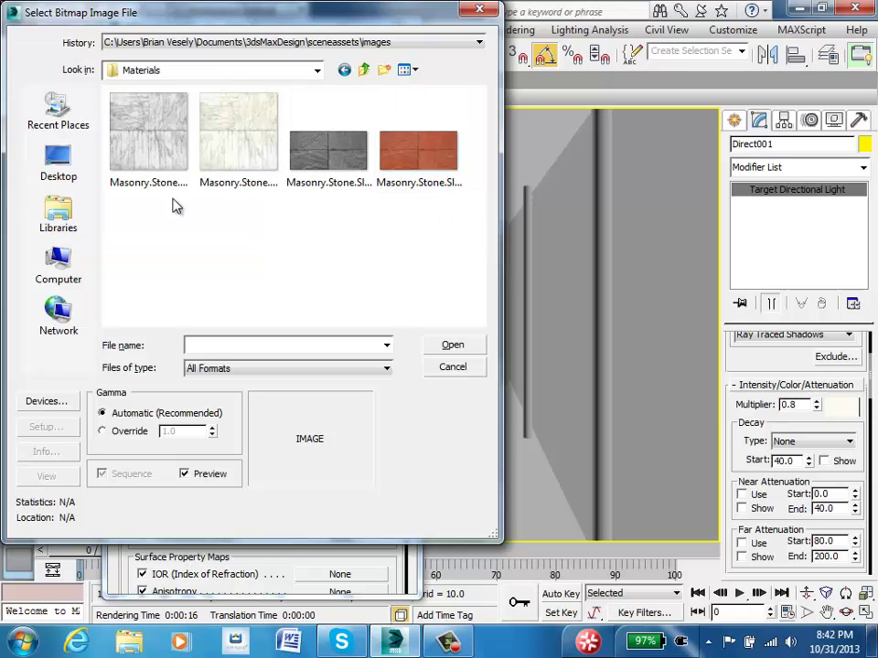
pyautogui.doubleClick(245, 133)
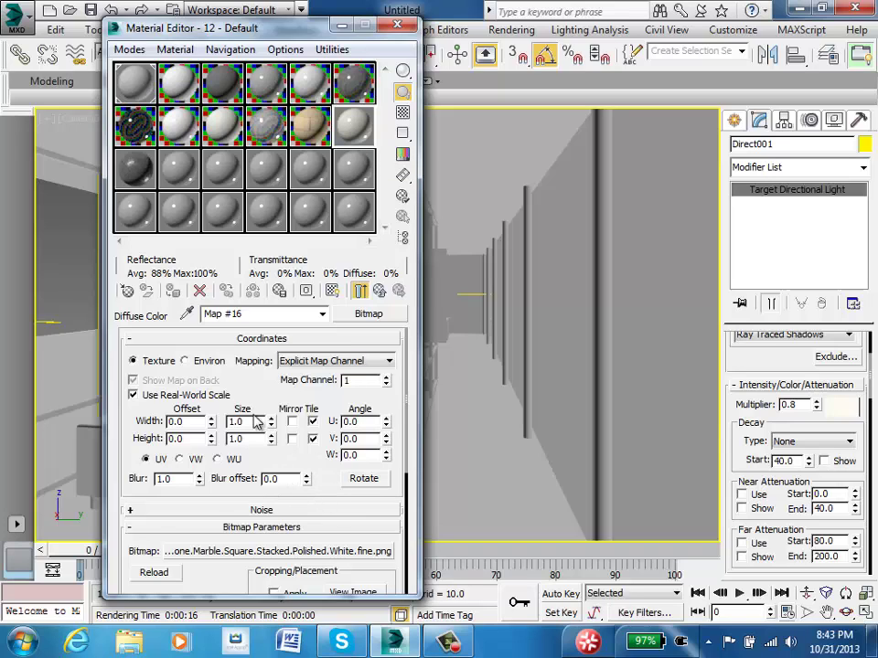
# Step: Disable real-world scale for the marble bitmap and apply the 12 - Default material to the floor
pyautogui.click(134, 396)
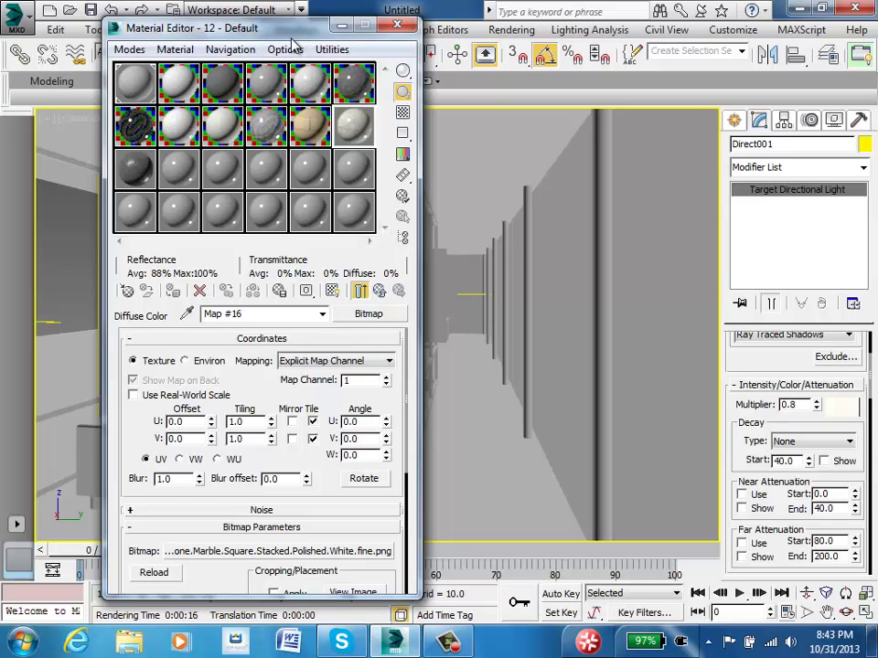
pyautogui.moveTo(205, 29); pyautogui.dragTo(135, 30)
pyautogui.click(513, 487)
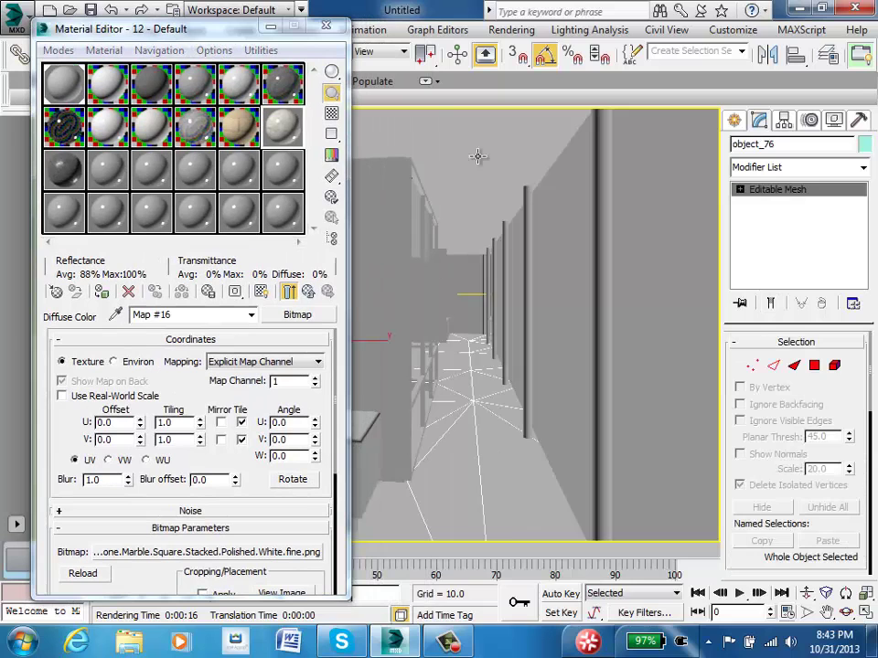
pyautogui.moveTo(275, 133); pyautogui.dragTo(504, 504)
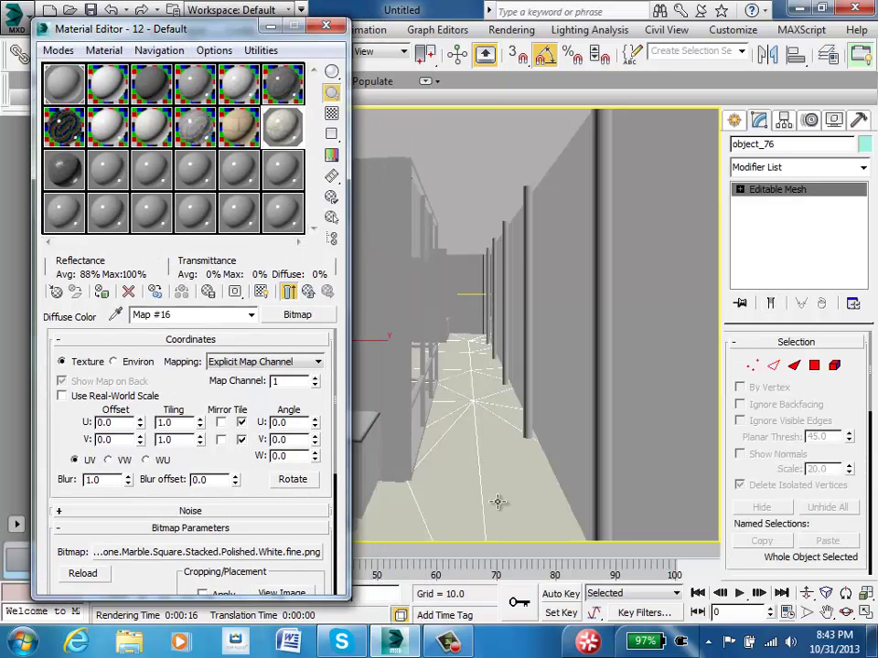
# Step: Set the camera viewport to display Shaded Materials with Maps
pyautogui.moveTo(205, 28); pyautogui.dragTo(811, 306)
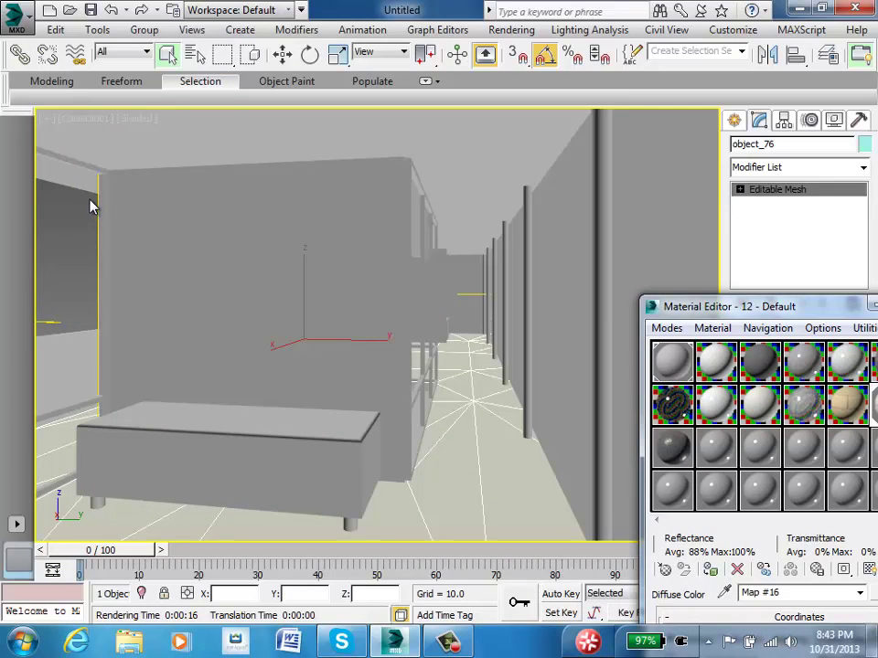
pyautogui.click(137, 119)
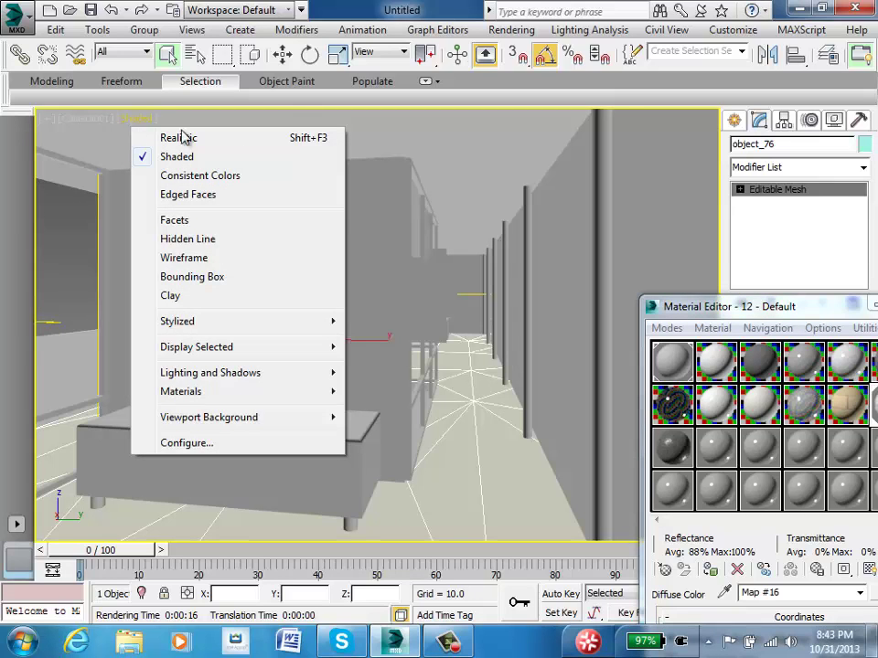
pyautogui.moveTo(239, 396)
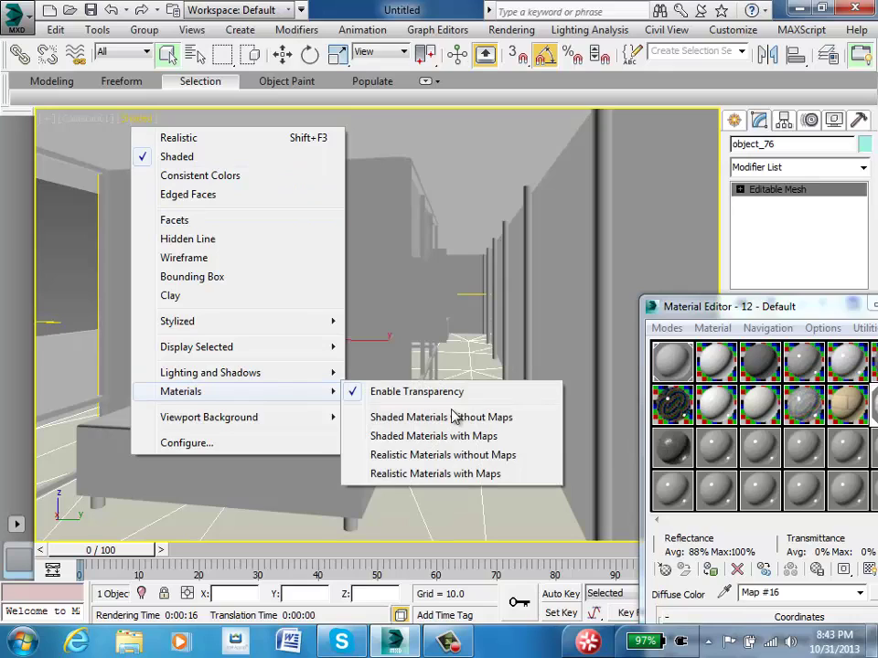
pyautogui.click(491, 441)
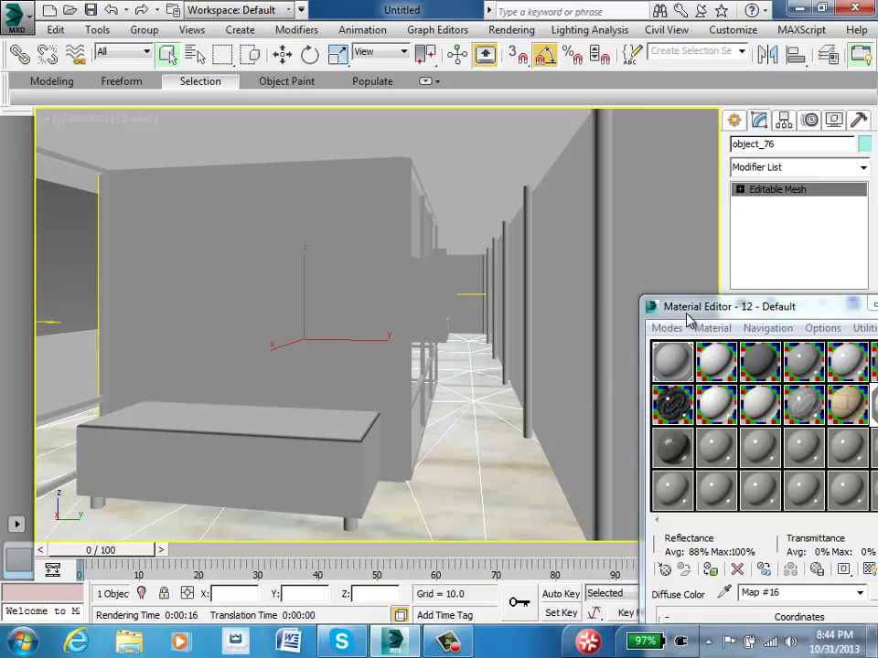
pyautogui.moveTo(662, 306); pyautogui.dragTo(456, 108)
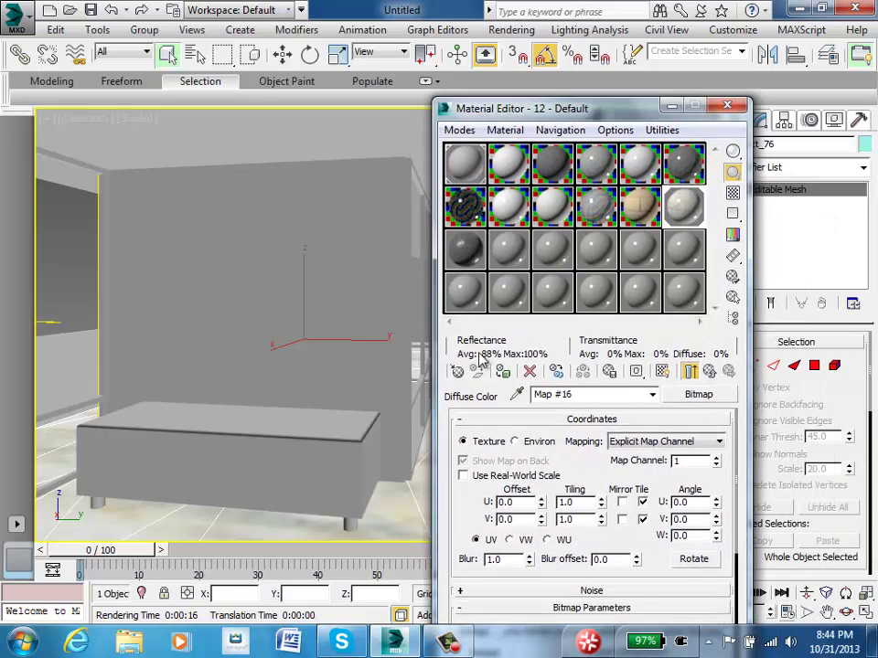
pyautogui.click(462, 476)
pyautogui.moveTo(574, 99); pyautogui.dragTo(601, 33)
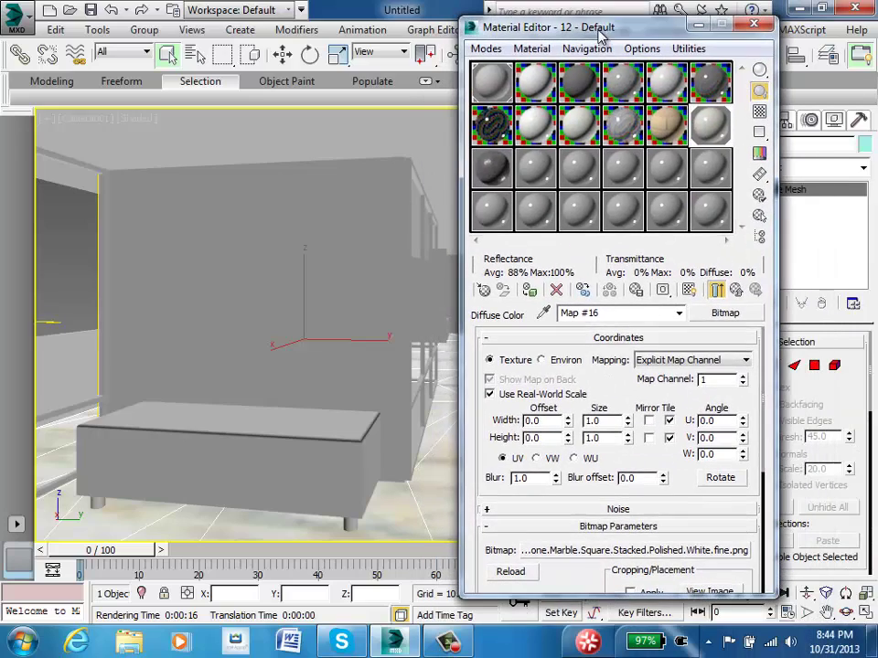
pyautogui.click(490, 393)
# Step: Minimize the Material Editor and add a UVW Map modifier to the floor mesh
pyautogui.moveTo(694, 31); pyautogui.dragTo(698, 34)
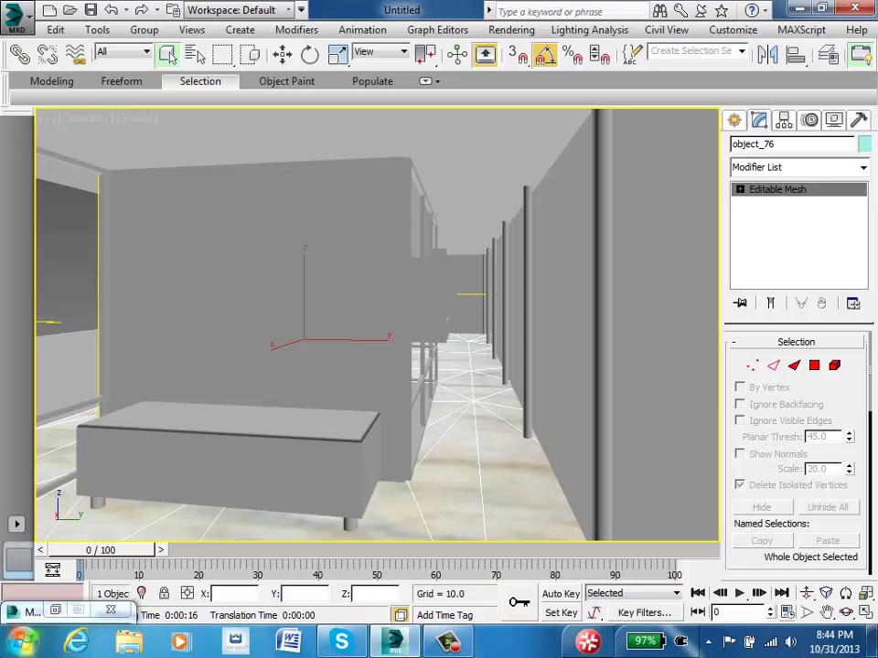
pyautogui.click(286, 34)
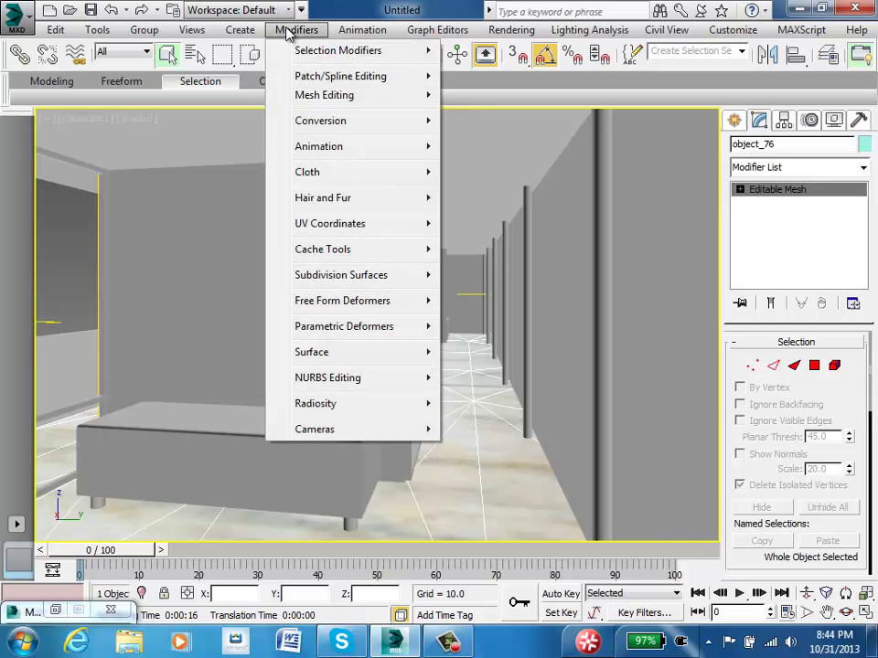
pyautogui.moveTo(355, 235)
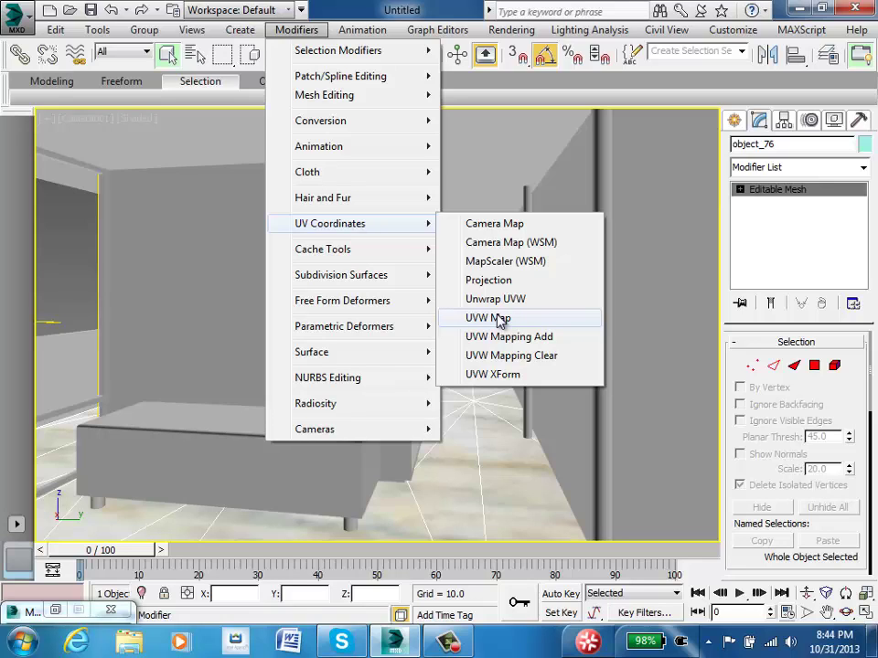
pyautogui.click(499, 320)
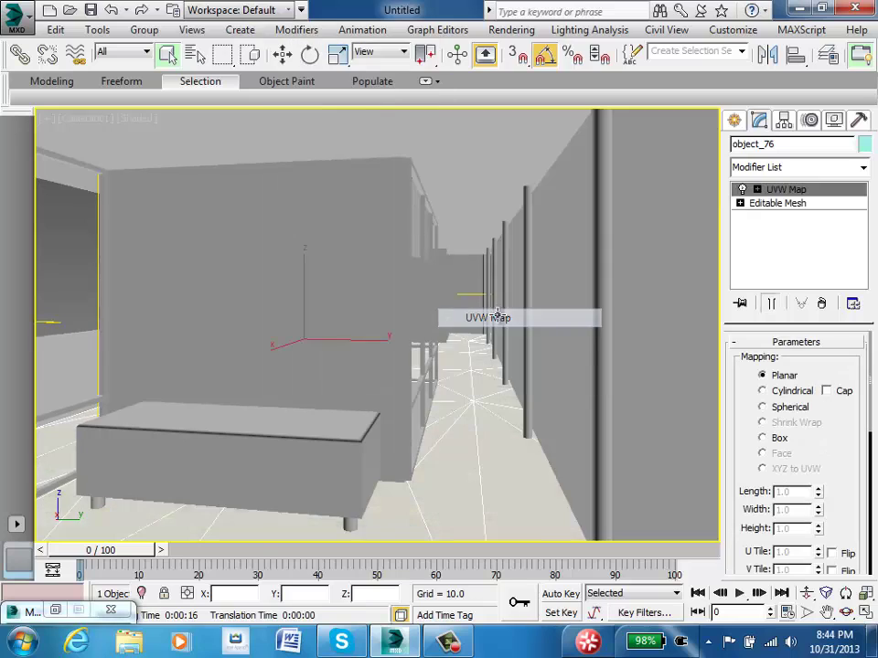
# Step: Move the floor's UVW Map gizmo along the Y axis to about 104.7
pyautogui.click(781, 191)
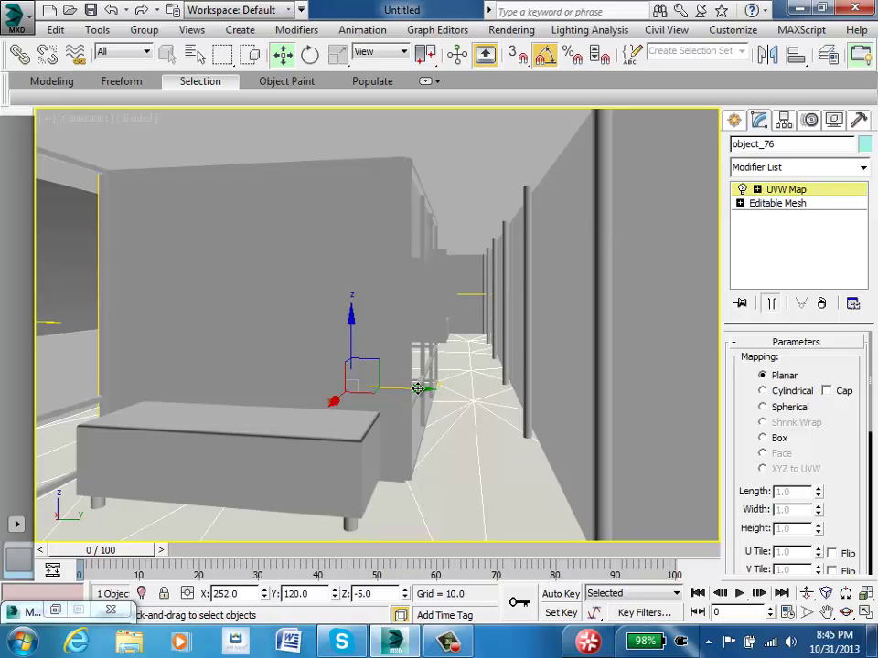
pyautogui.moveTo(418, 389); pyautogui.dragTo(265, 378)
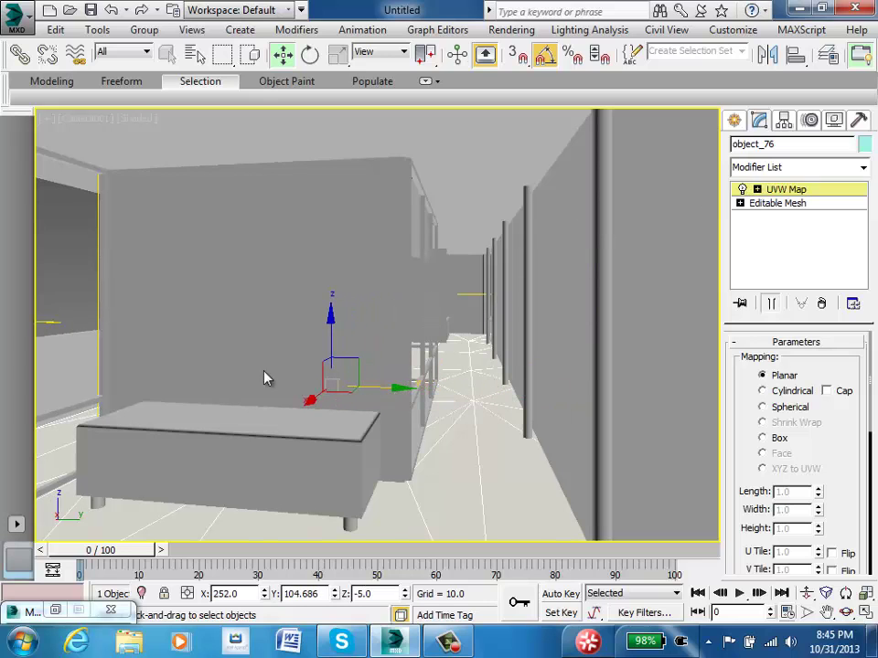
# Step: Reapply Shaded Materials with Maps in the camera viewport and set the floor's UVW mapping to Box
pyautogui.click(143, 120)
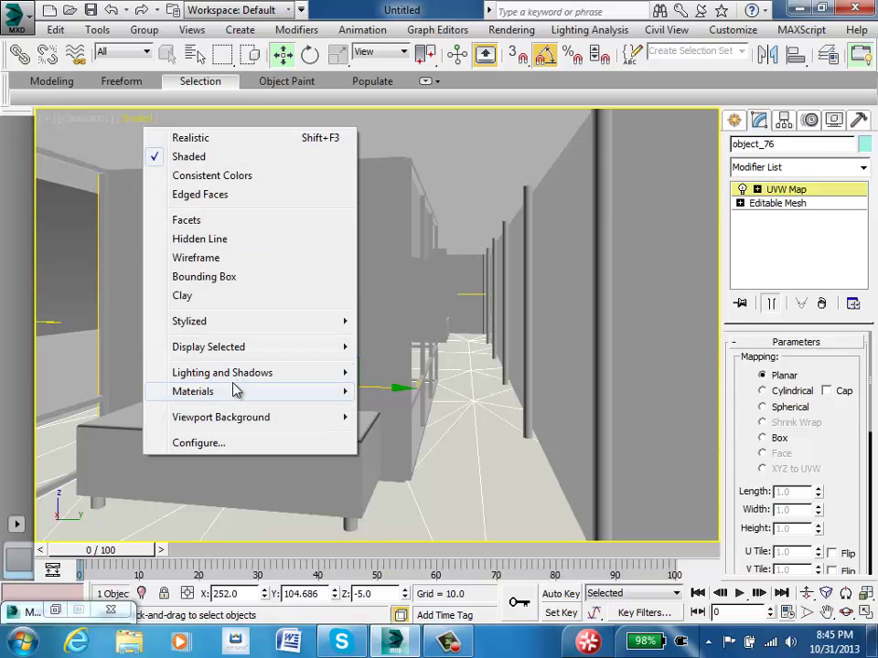
pyautogui.moveTo(235, 393)
pyautogui.click(431, 443)
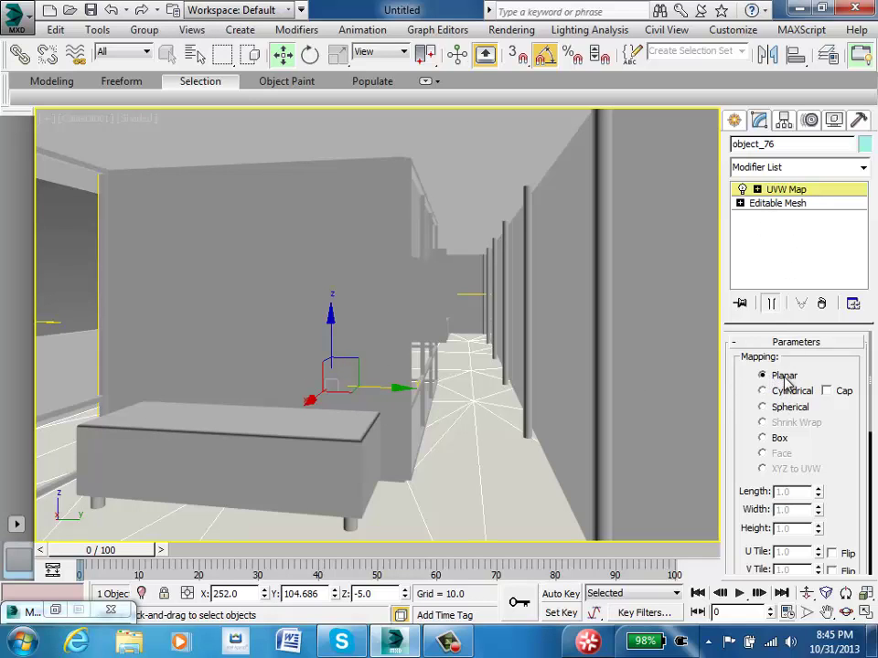
pyautogui.click(762, 439)
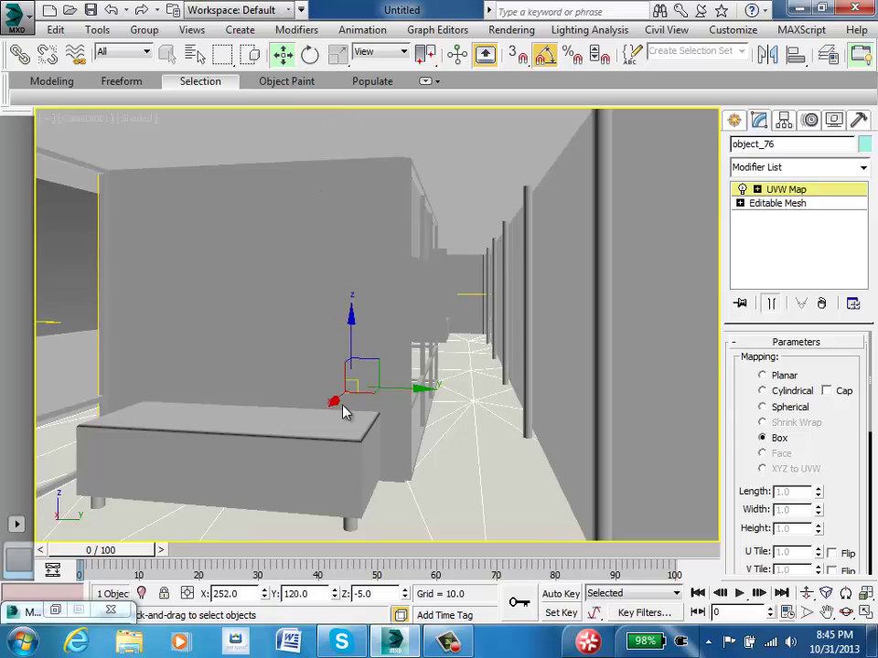
# Step: Leave the UVW Map gizmo level, uniformly scale the floor to about 79 percent, and return to the Select Object tool
pyautogui.click(783, 190)
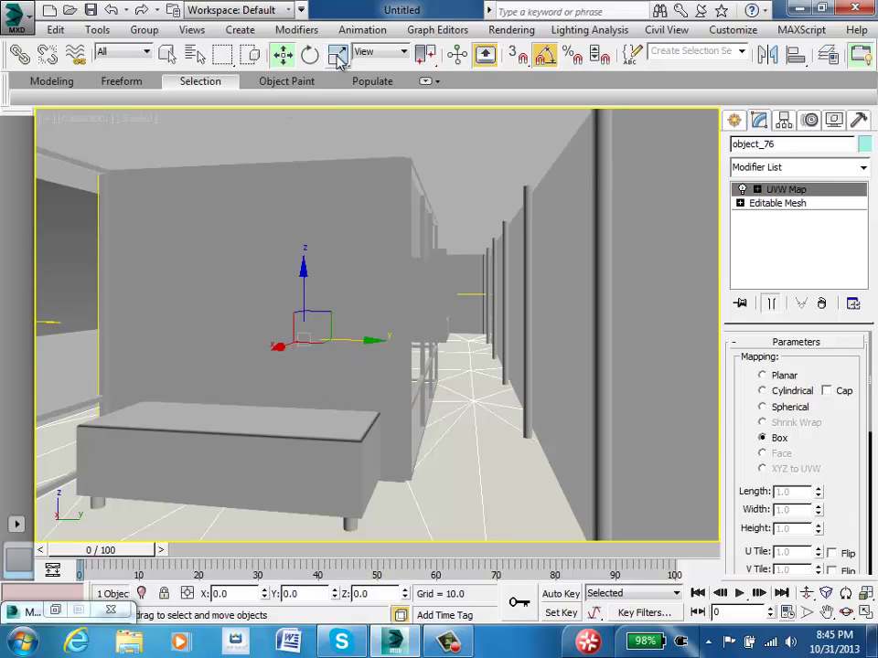
pyautogui.press('r')
pyautogui.moveTo(313, 322); pyautogui.dragTo(245, 337)
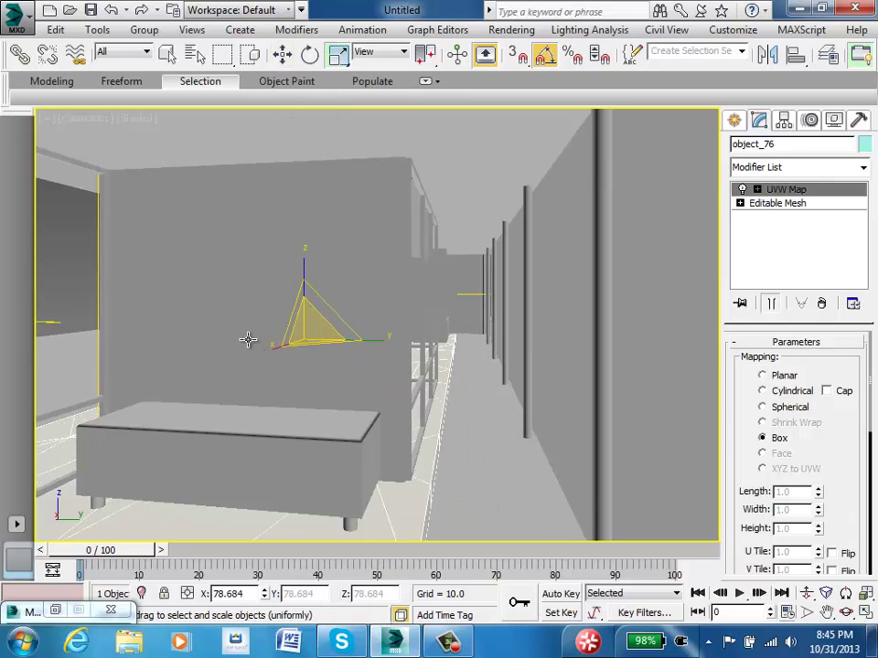
pyautogui.click(809, 189)
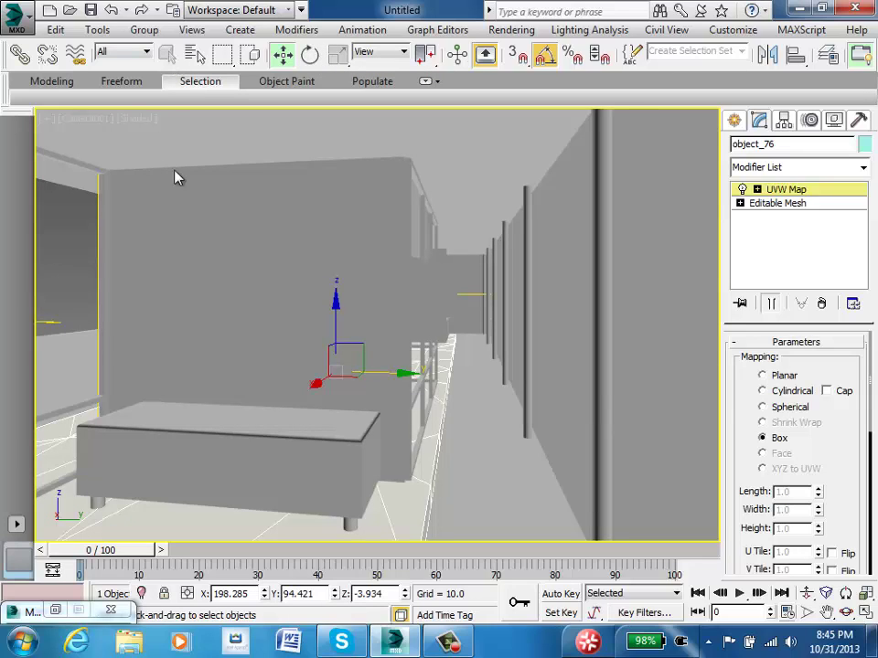
pyautogui.click(772, 190)
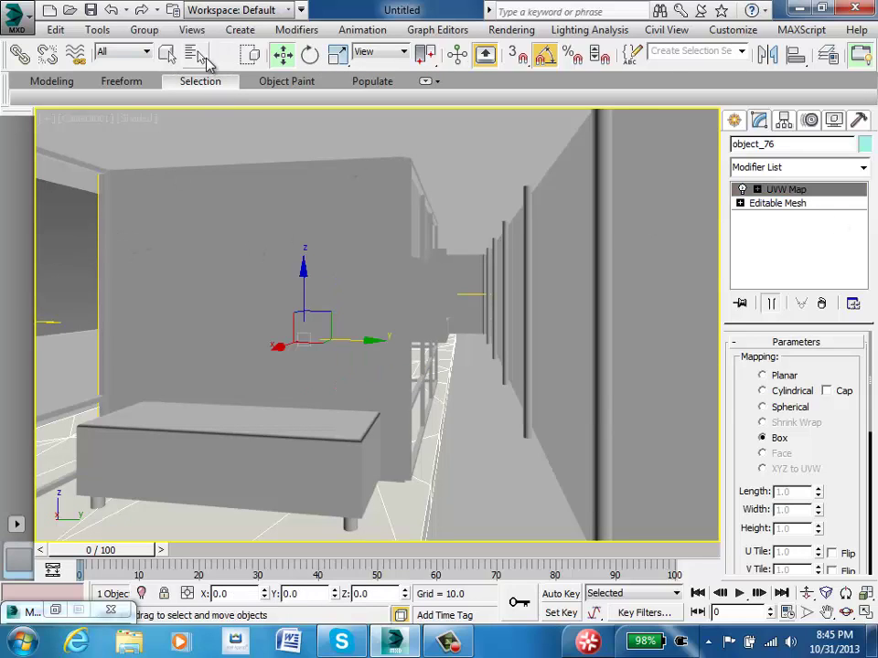
pyautogui.click(168, 56)
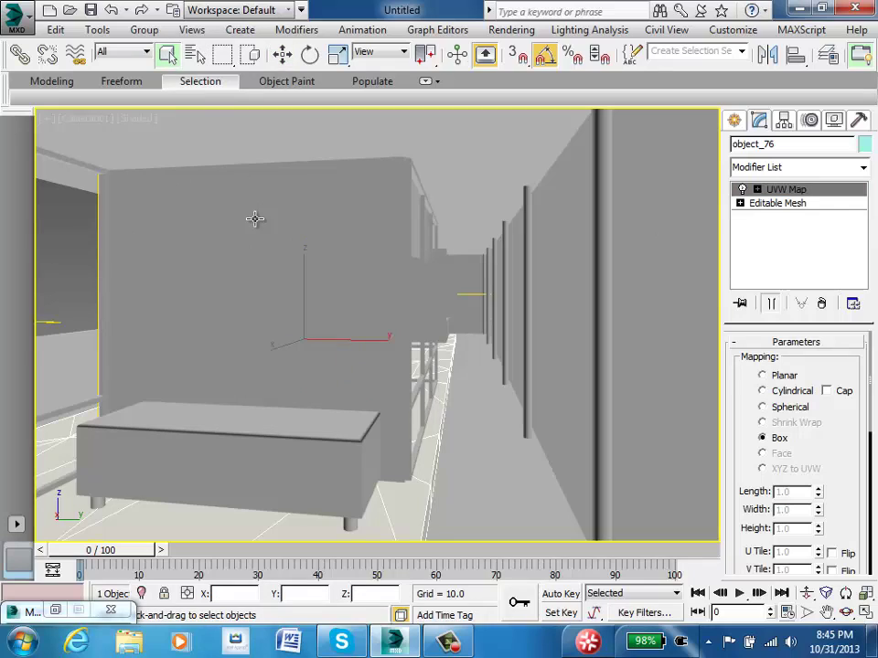
# Step: Activate the floor's UVW Map gizmo and move it along the Y axis to about 132
pyautogui.click(783, 190)
pyautogui.click(784, 190)
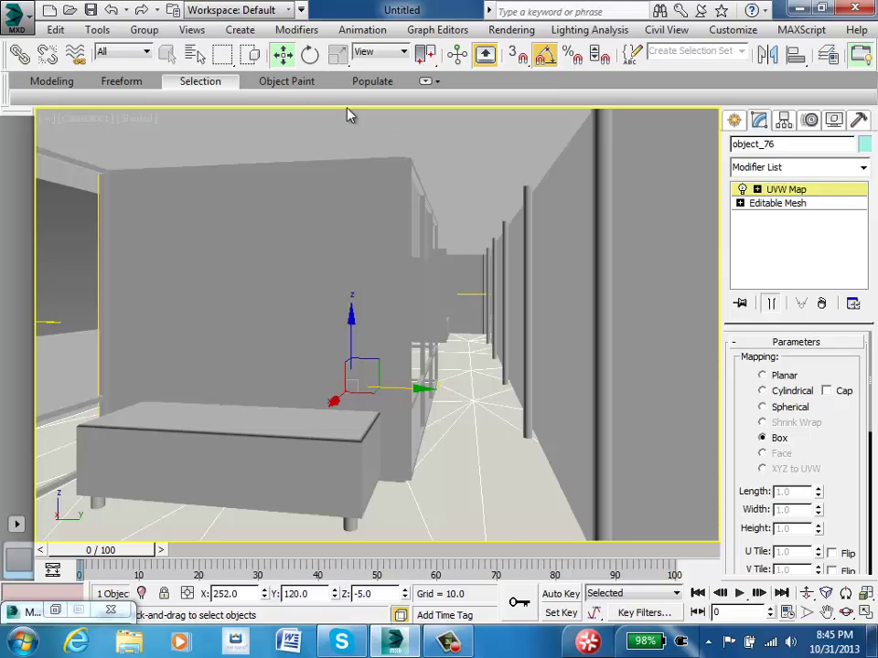
pyautogui.click(744, 192)
pyautogui.click(792, 197)
pyautogui.moveTo(421, 388); pyautogui.dragTo(470, 383)
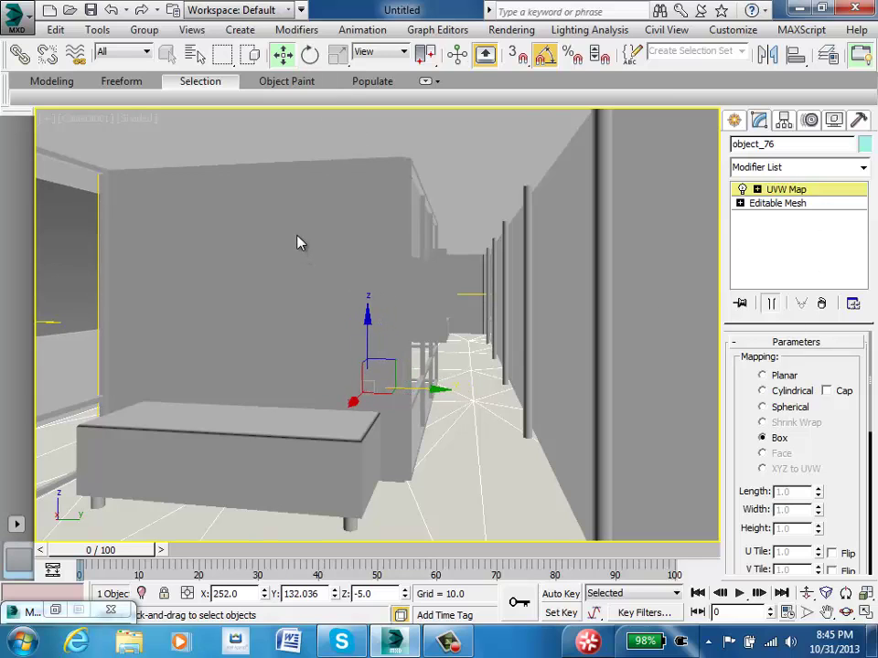
# Step: Undo the floor's mapping changes back past the addition of the UVW Map modifier, and return to the Select Object tool
pyautogui.hotkey('ctrl', 'z')
pyautogui.hotkey('ctrl', 'z')
pyautogui.hotkey('ctrl', 'z')
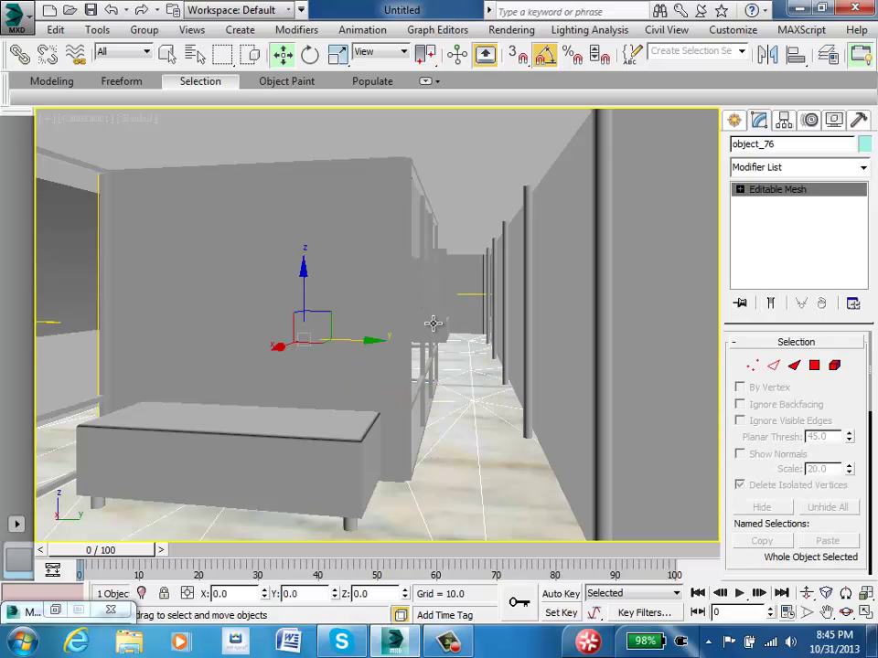
pyautogui.click(167, 54)
# Step: Add a UVW Map modifier to the floor mesh, activate its gizmo with the Move tool, and set the mapping to Box
pyautogui.click(289, 28)
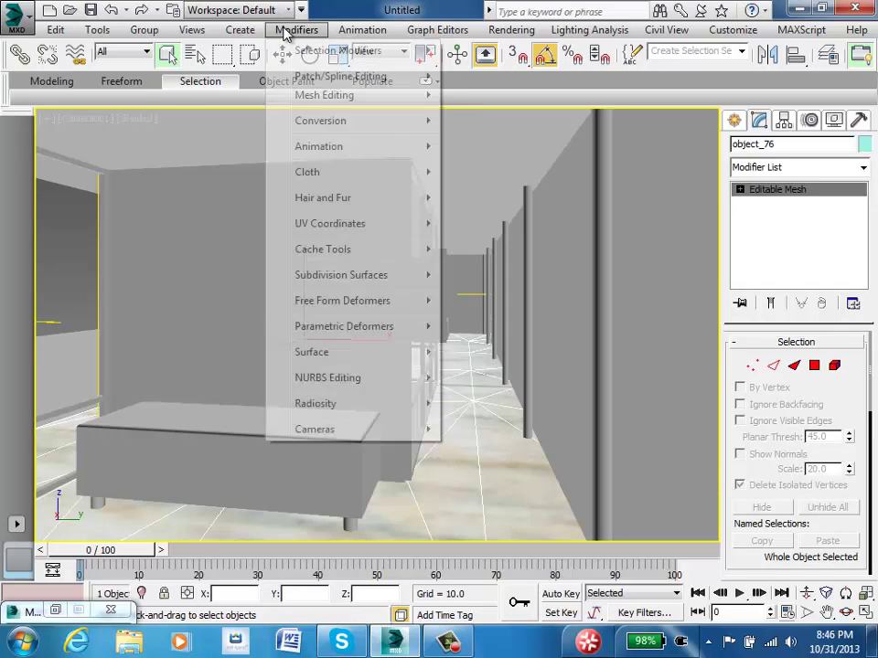
pyautogui.moveTo(368, 228)
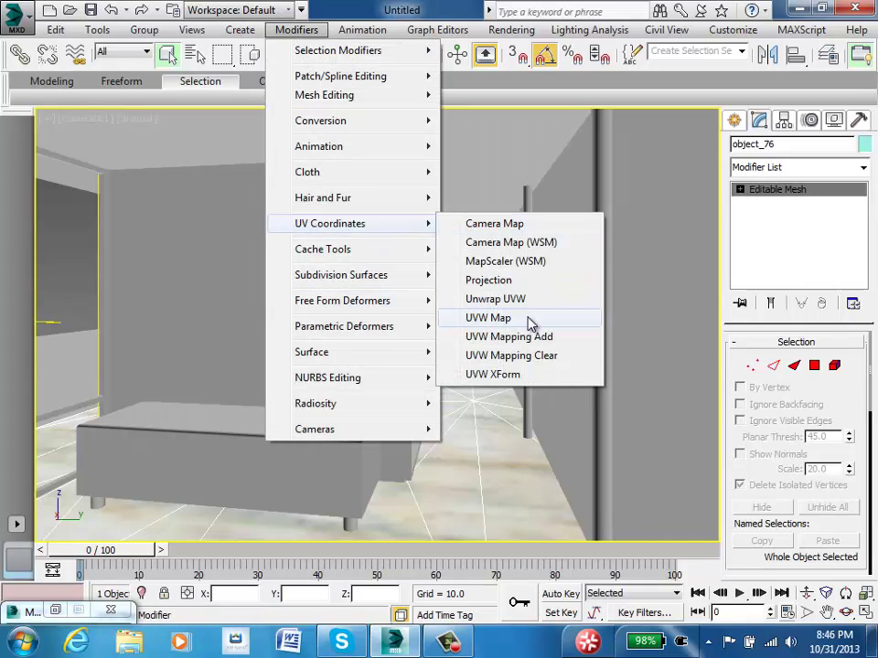
pyautogui.click(528, 319)
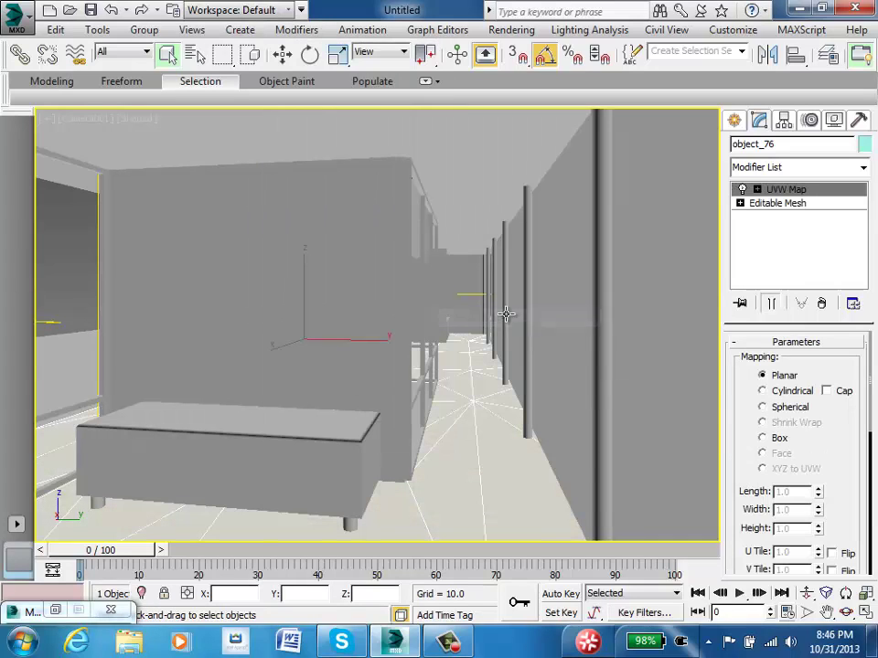
pyautogui.click(803, 189)
pyautogui.press('w')
pyautogui.click(763, 438)
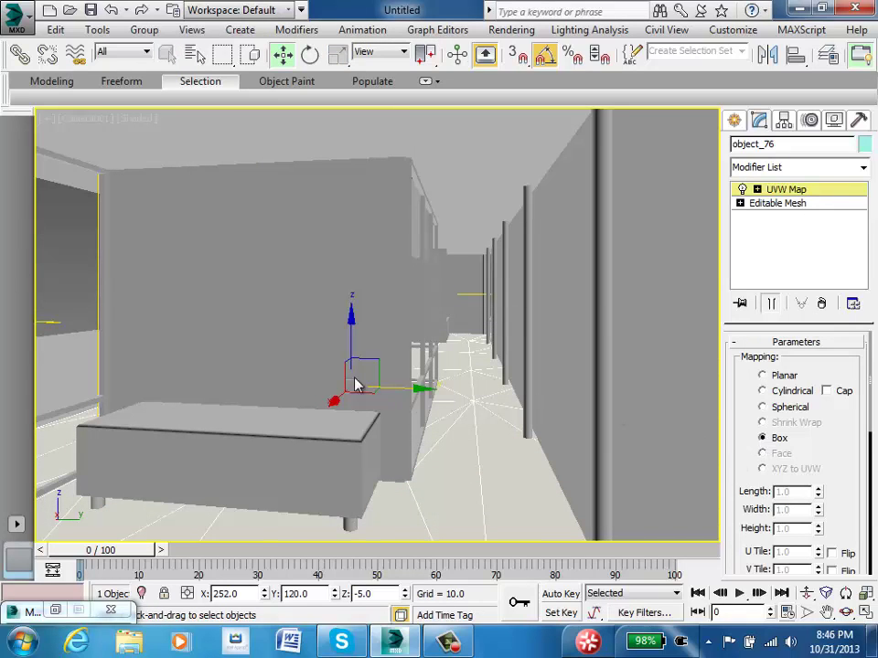
# Step: Try real-world scale on the white marble bitmap in the Material Editor, and close the editor
pyautogui.press('m')
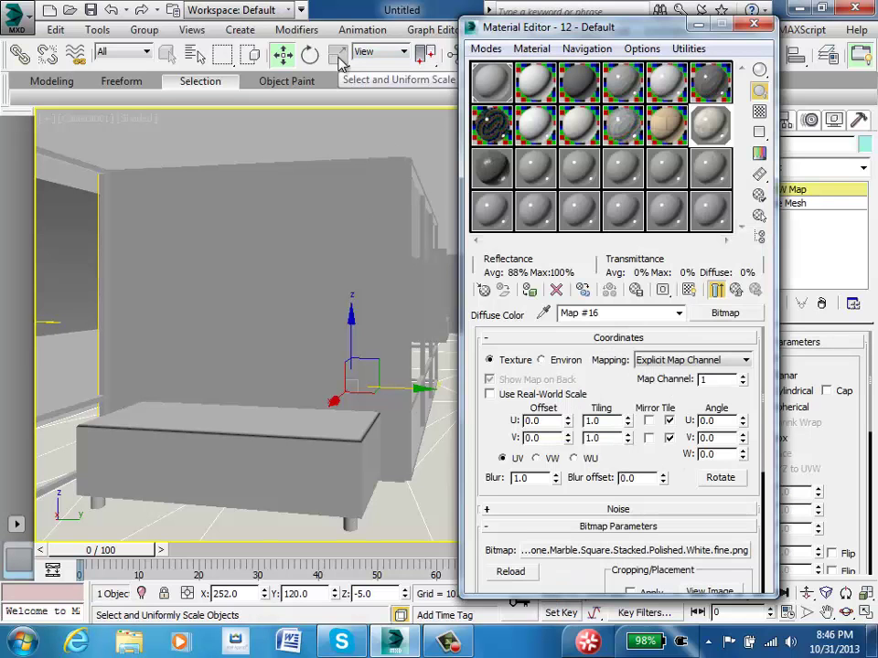
pyautogui.click(491, 394)
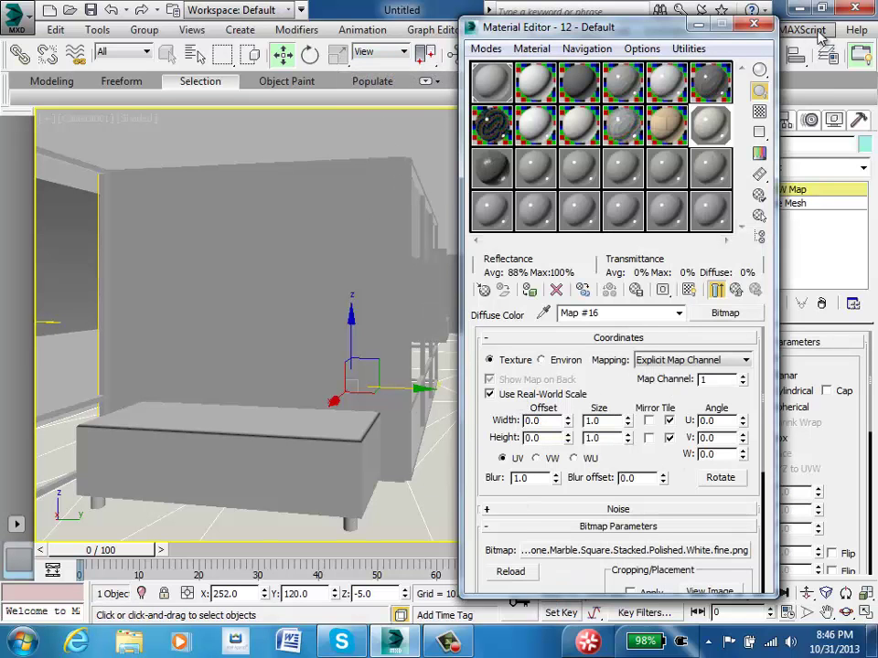
pyautogui.click(755, 24)
# Step: Move the floor's UVW Map gizmo in the XY plane to about X 326.6, Y 179.9, and leave gizmo editing
pyautogui.click(823, 190)
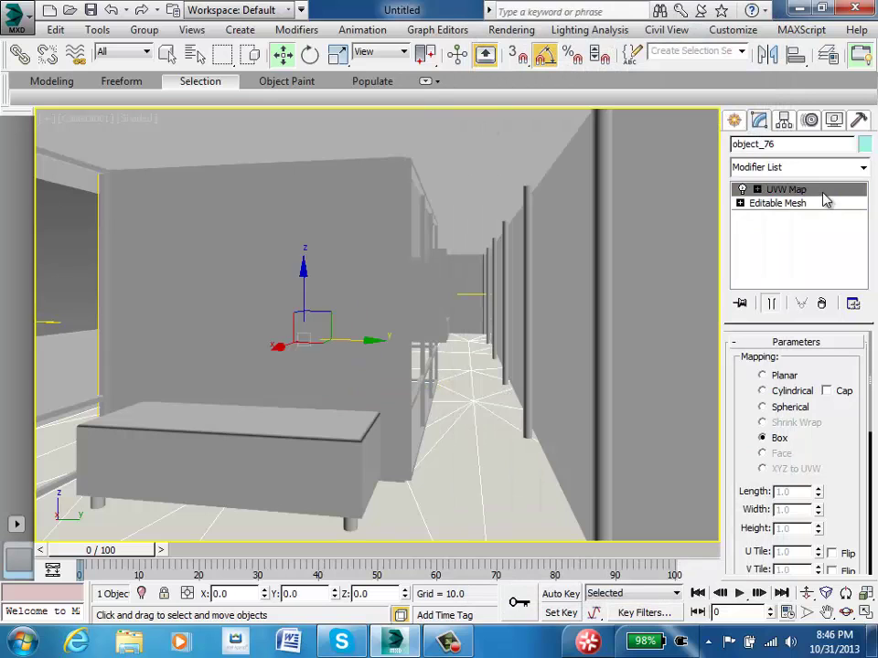
pyautogui.click(823, 192)
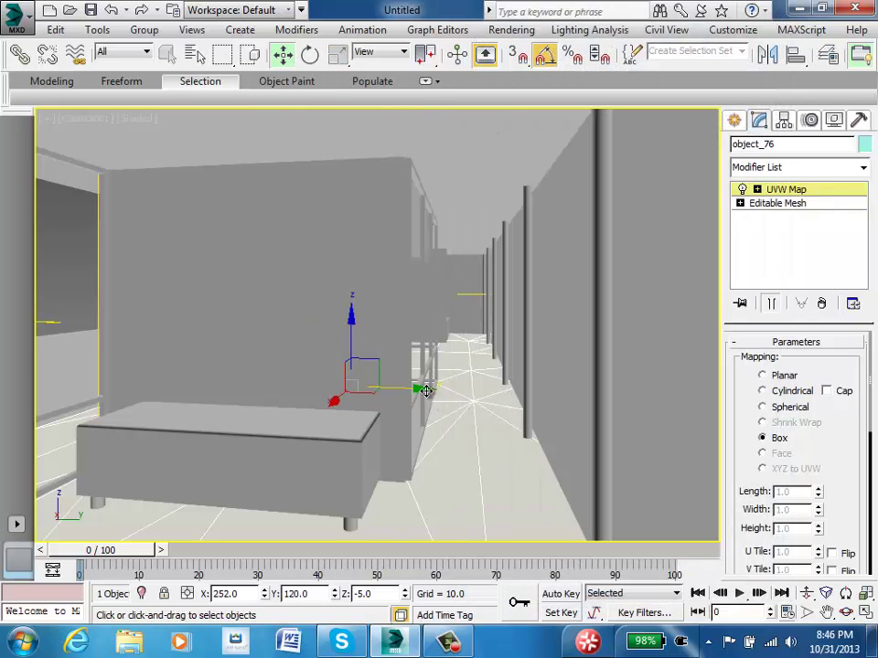
pyautogui.moveTo(426, 391); pyautogui.dragTo(450, 434)
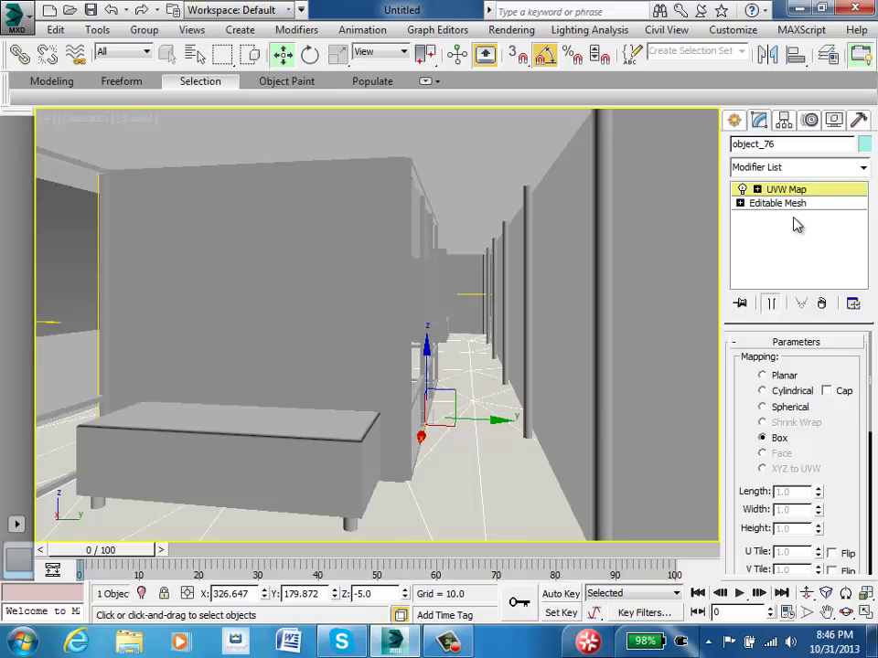
pyautogui.click(740, 189)
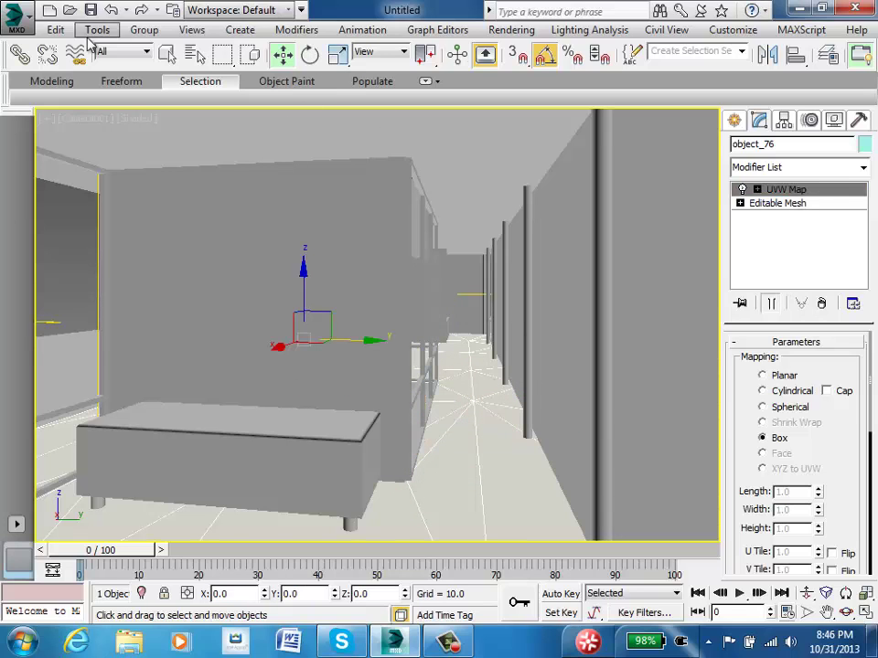
# Step: Delete the UVW Map modifier from the floor mesh
pyautogui.press('q')
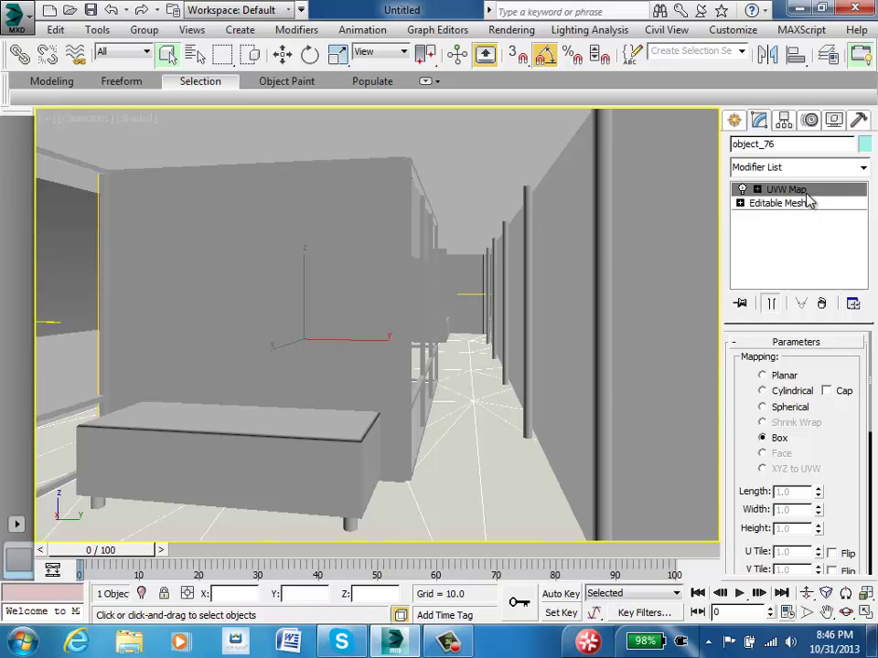
pyautogui.click(754, 196)
pyautogui.press('w')
pyautogui.click(754, 196)
pyautogui.press('Delete')
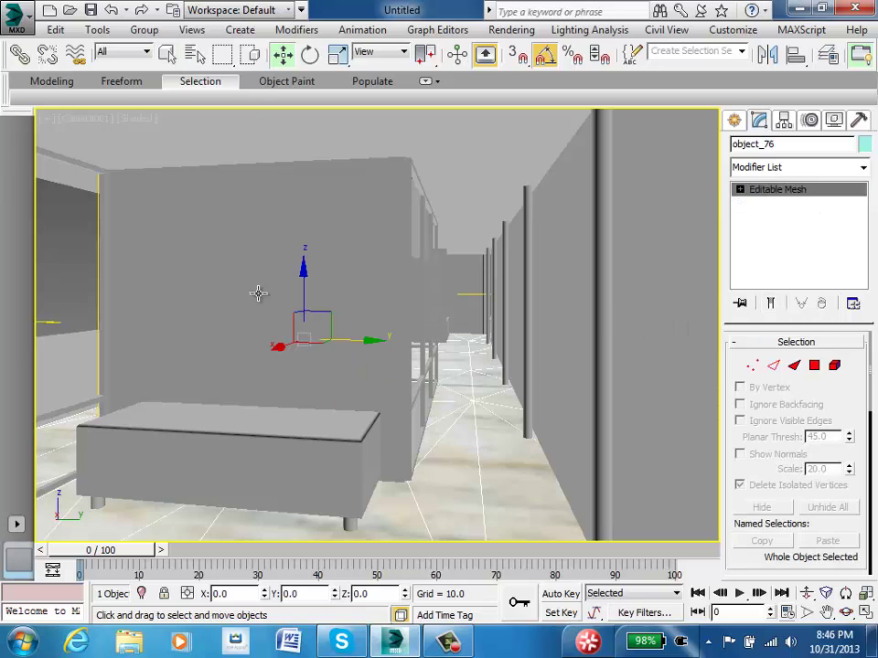
# Step: Review the white marble bitmap's coordinate settings in the Material Editor beside the floor, close it, and return to the Select Object tool
pyautogui.click(733, 122)
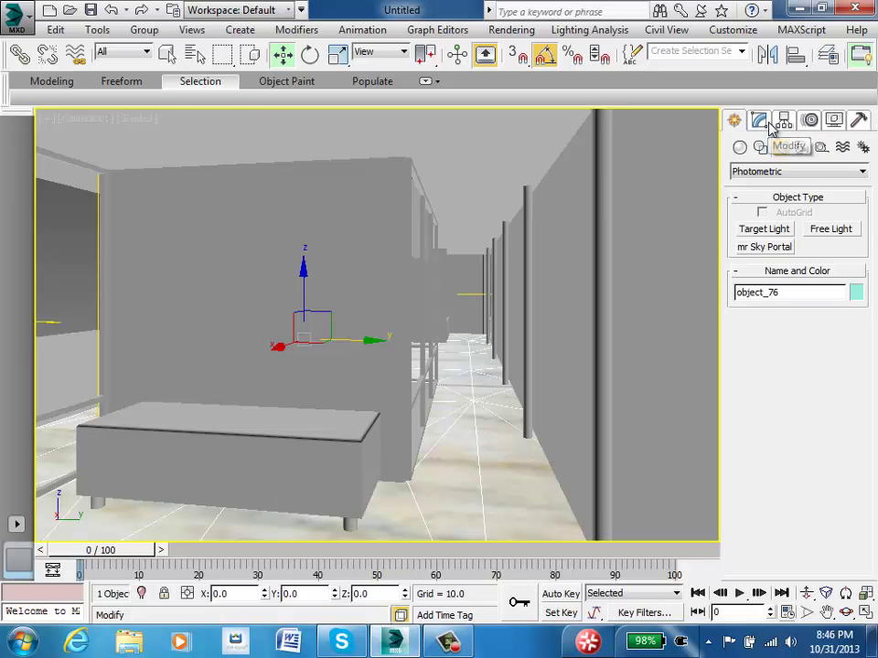
pyautogui.press('m')
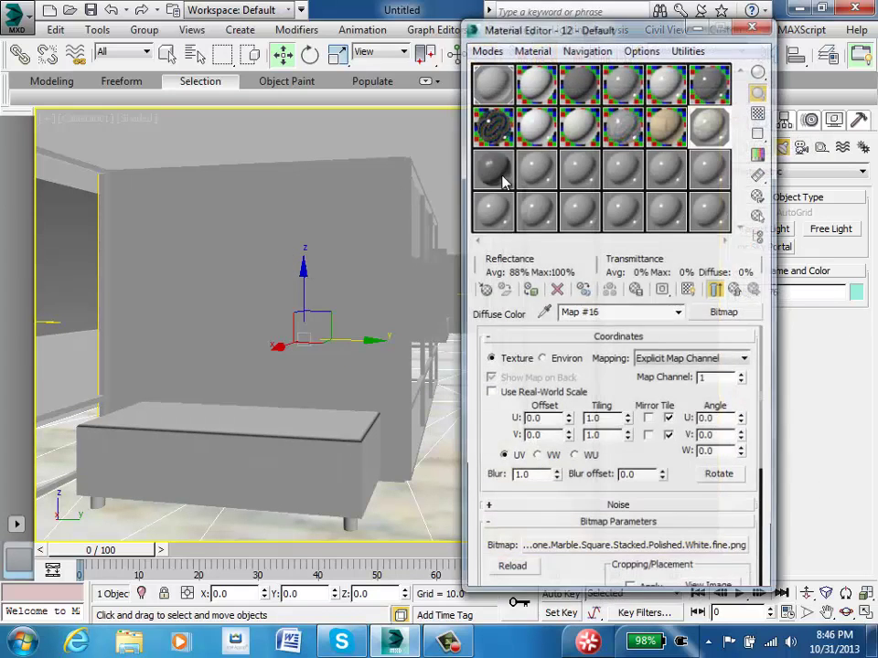
pyautogui.moveTo(612, 35); pyautogui.dragTo(180, 50)
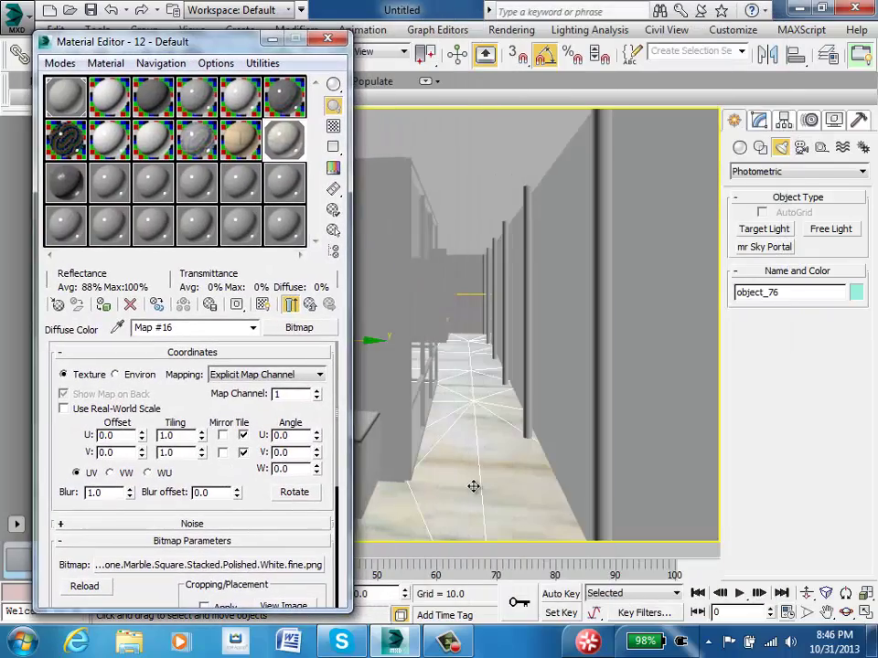
pyautogui.moveTo(186, 52); pyautogui.dragTo(216, 80)
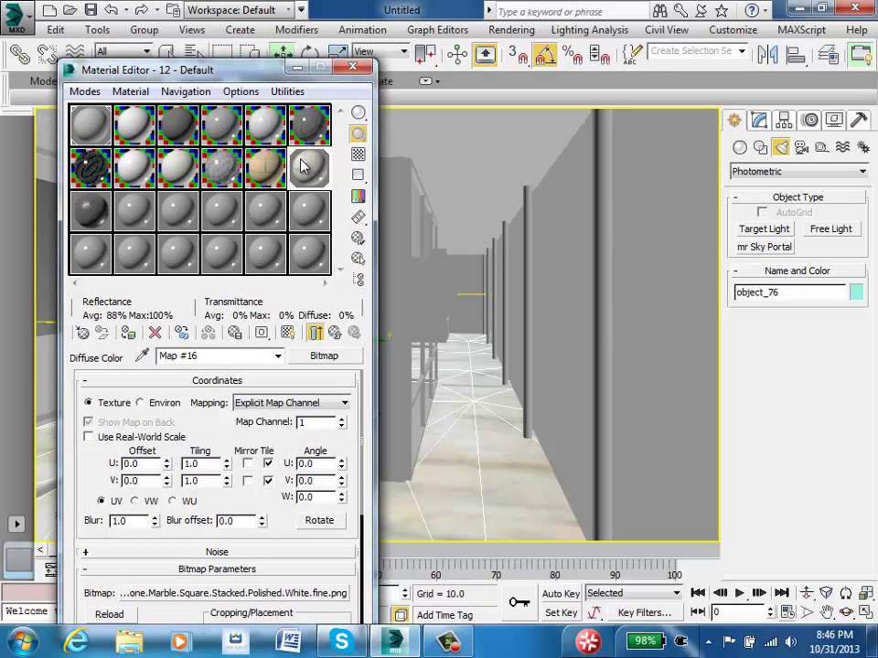
pyautogui.click(759, 122)
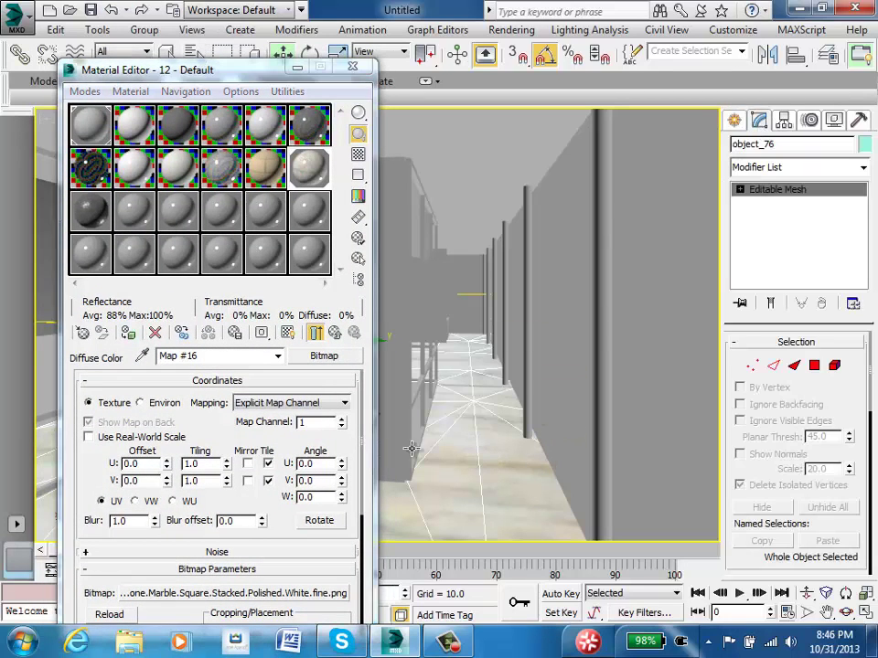
pyautogui.click(356, 68)
pyautogui.click(167, 54)
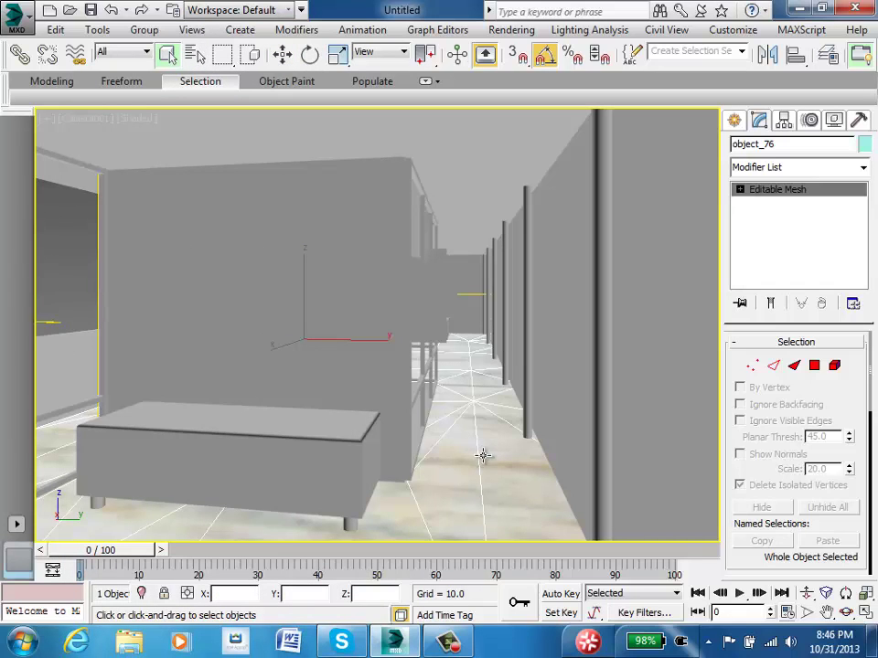
# Step: Include geometry in the Select From Scene list and select the floor mesh object_76 by name
pyautogui.click(195, 54)
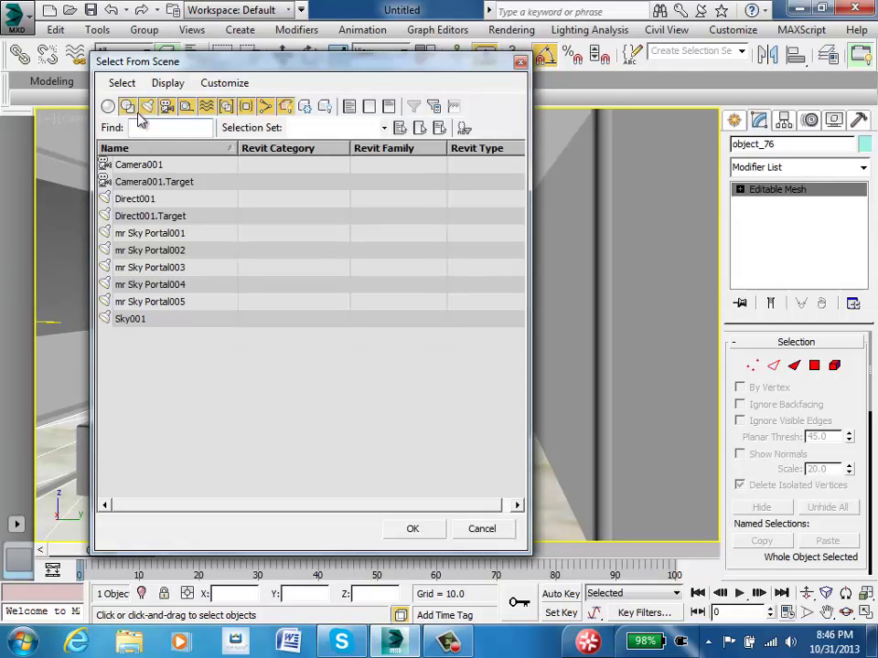
pyautogui.click(107, 107)
pyautogui.moveTo(514, 236); pyautogui.dragTo(534, 485)
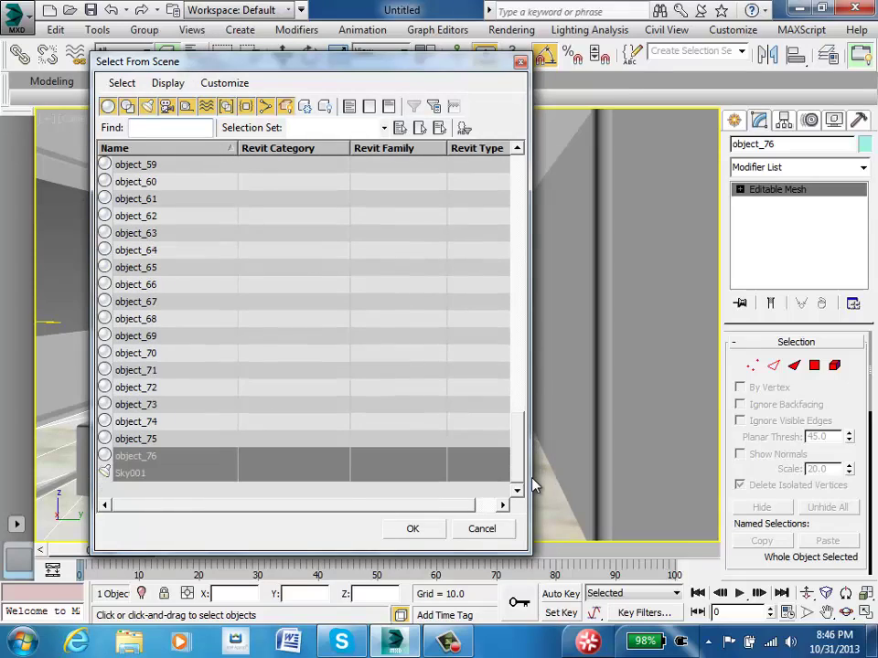
pyautogui.click(152, 460)
pyautogui.click(150, 458)
pyautogui.click(139, 492)
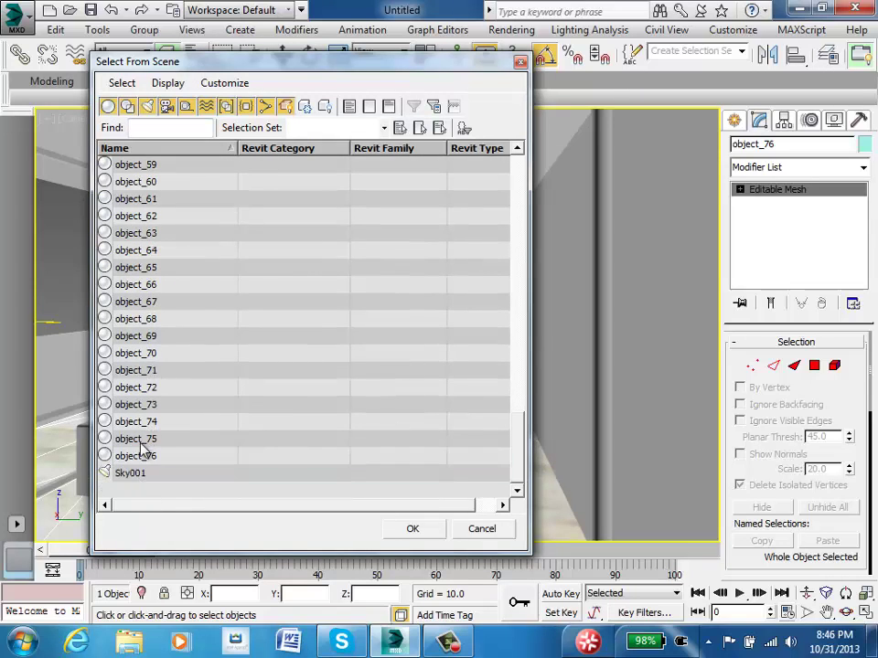
pyautogui.click(142, 459)
pyautogui.click(436, 531)
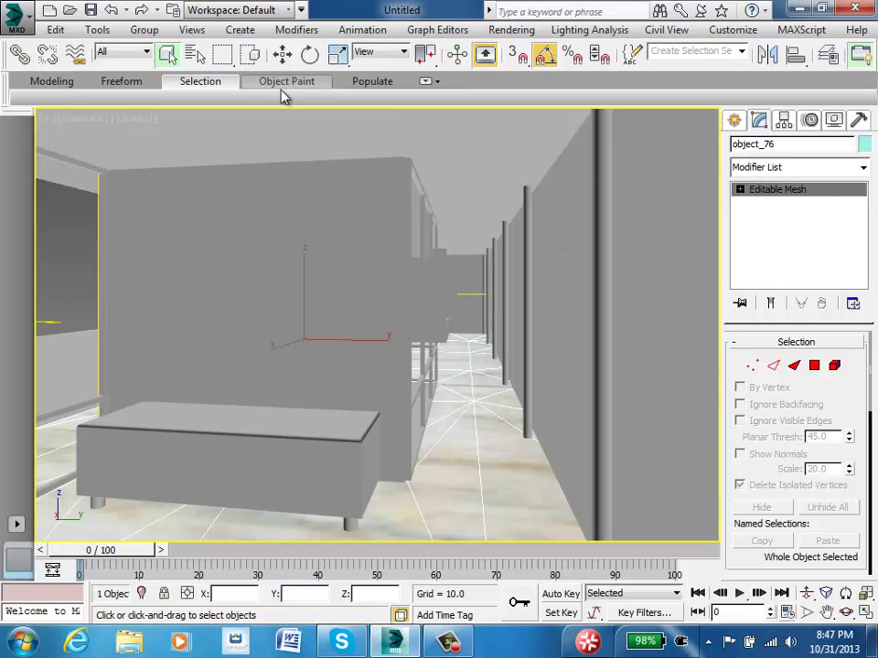
# Step: Add a new UVW Map modifier to the floor mesh
pyautogui.click(302, 30)
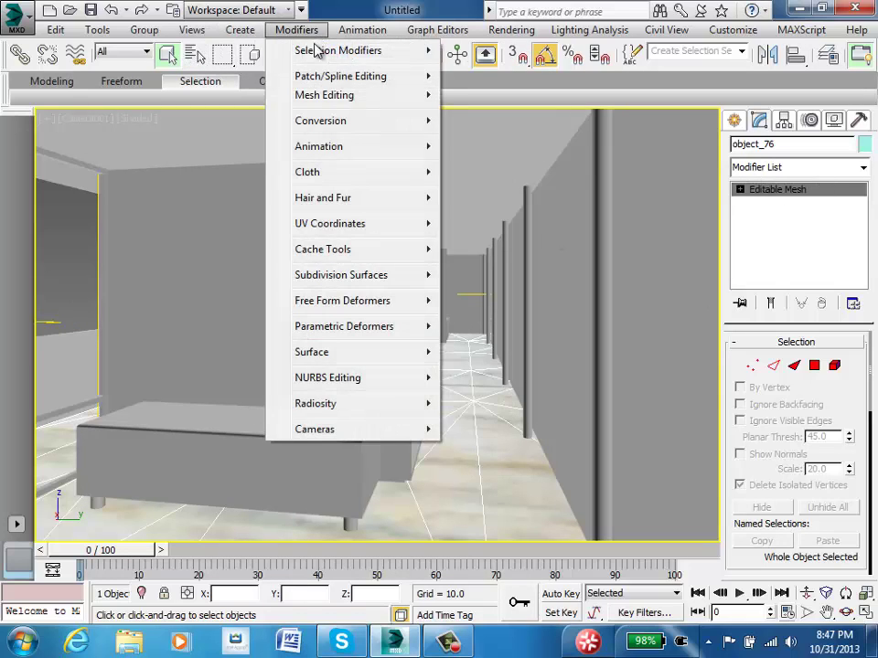
pyautogui.moveTo(340, 231)
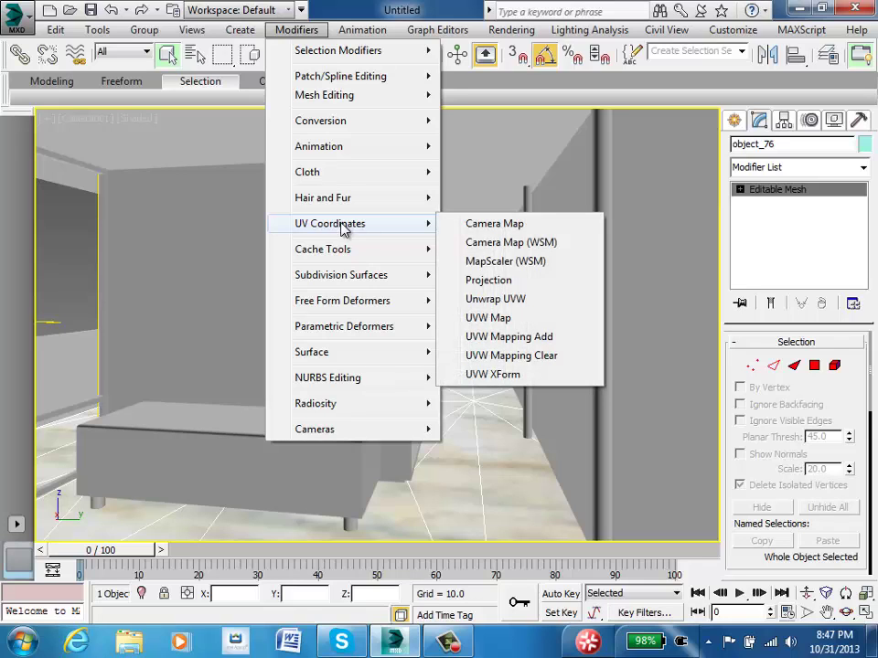
pyautogui.click(476, 319)
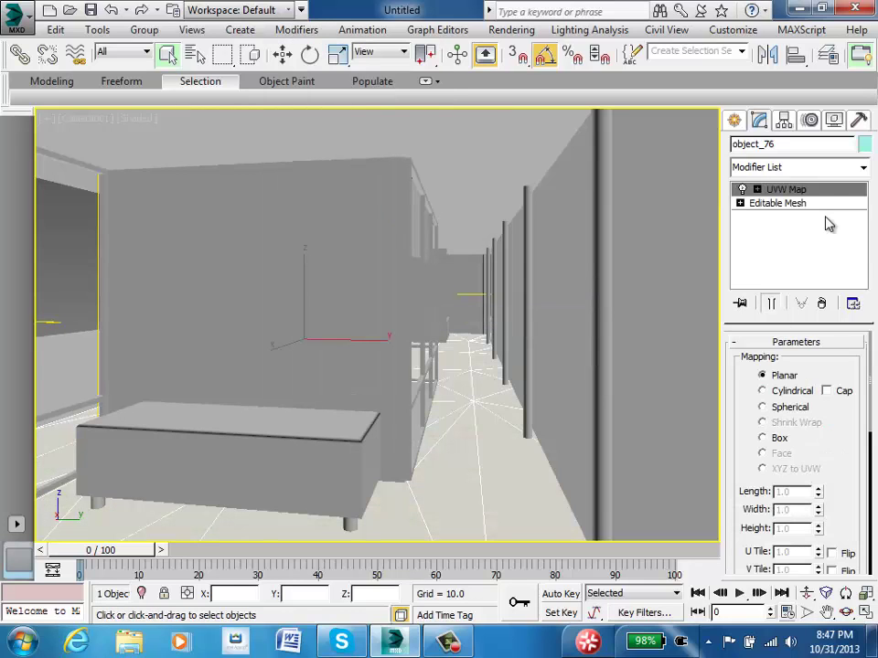
# Step: Set the floor's UVW mapping to Box, move its gizmo along the Y axis to about 166, and leave gizmo editing
pyautogui.click(811, 191)
pyautogui.press('w')
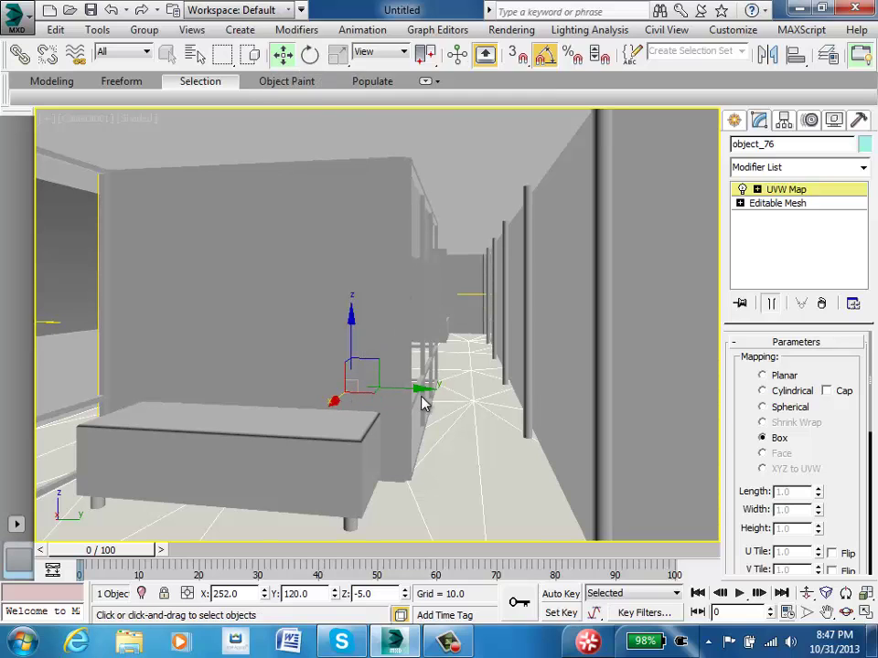
pyautogui.moveTo(427, 391); pyautogui.dragTo(488, 391)
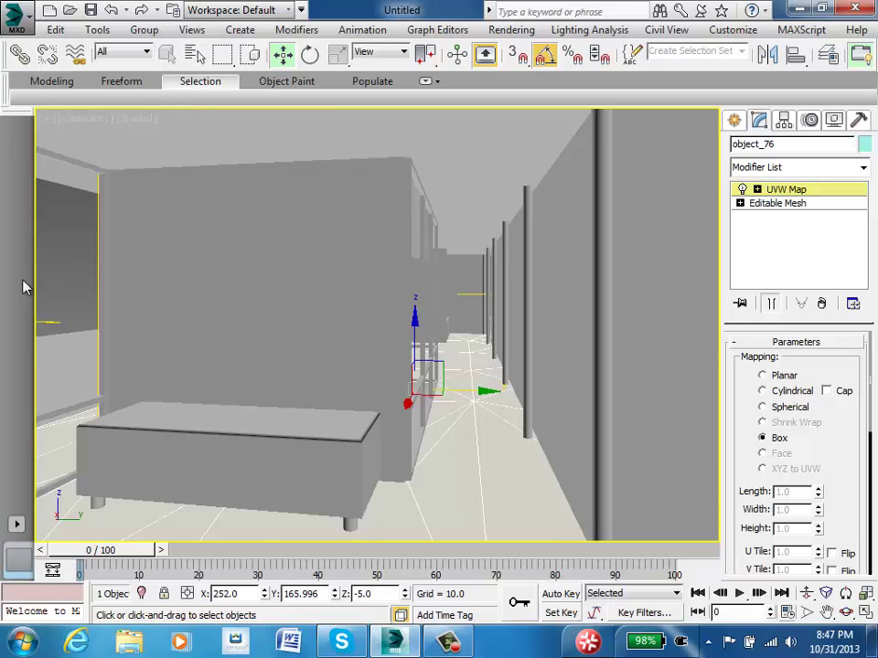
pyautogui.click(778, 192)
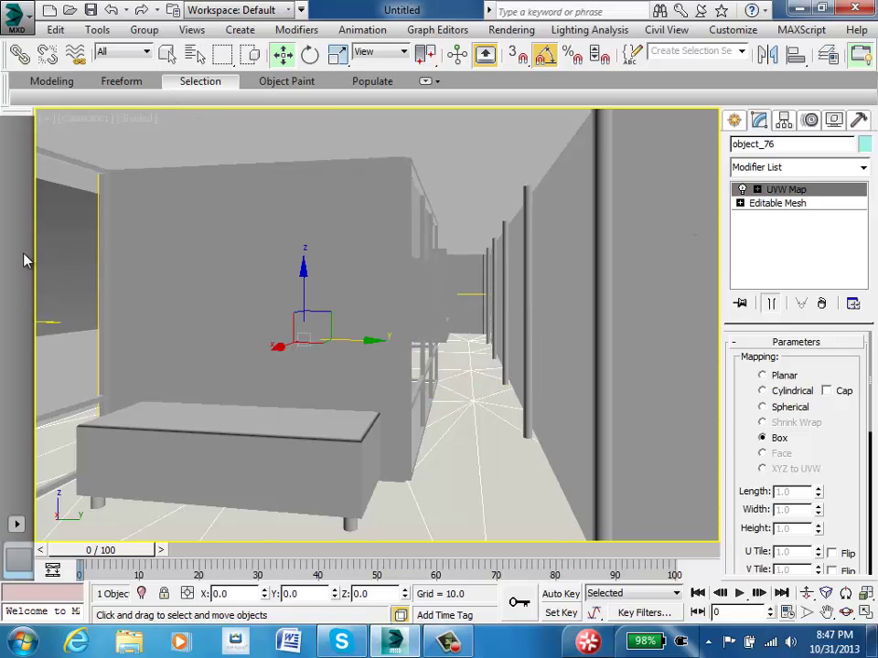
# Step: Select the wall block behind the bench and give an unused Arch & Design material slot the Matte Finish template
pyautogui.click(96, 259)
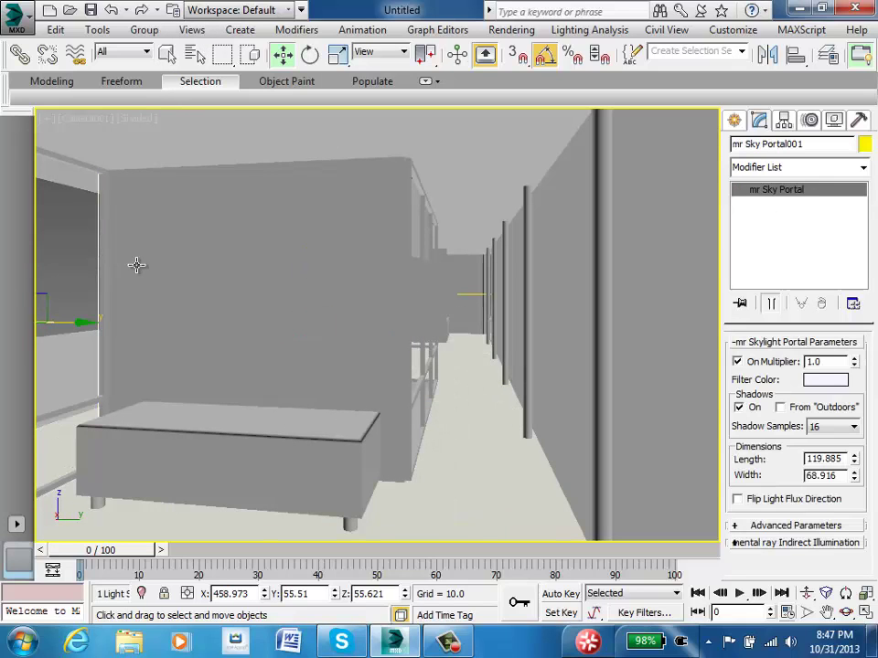
pyautogui.click(629, 331)
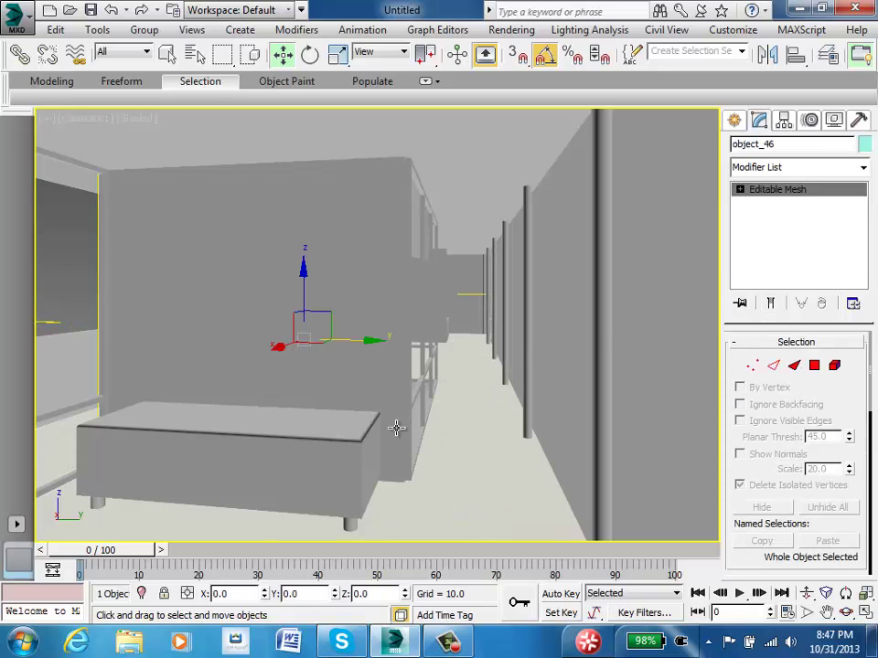
pyautogui.click(339, 352)
pyautogui.press('m')
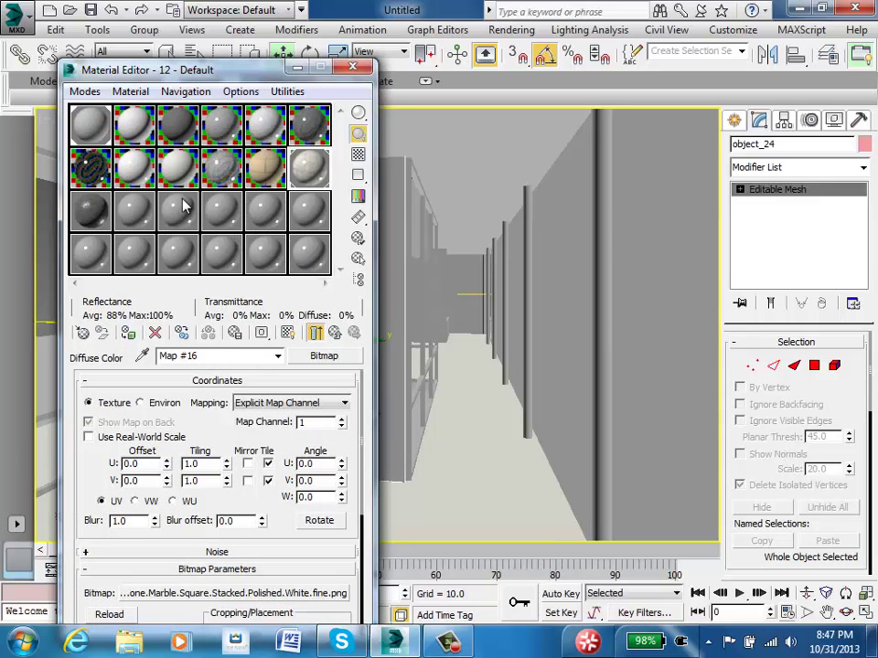
pyautogui.click(135, 214)
pyautogui.click(339, 356)
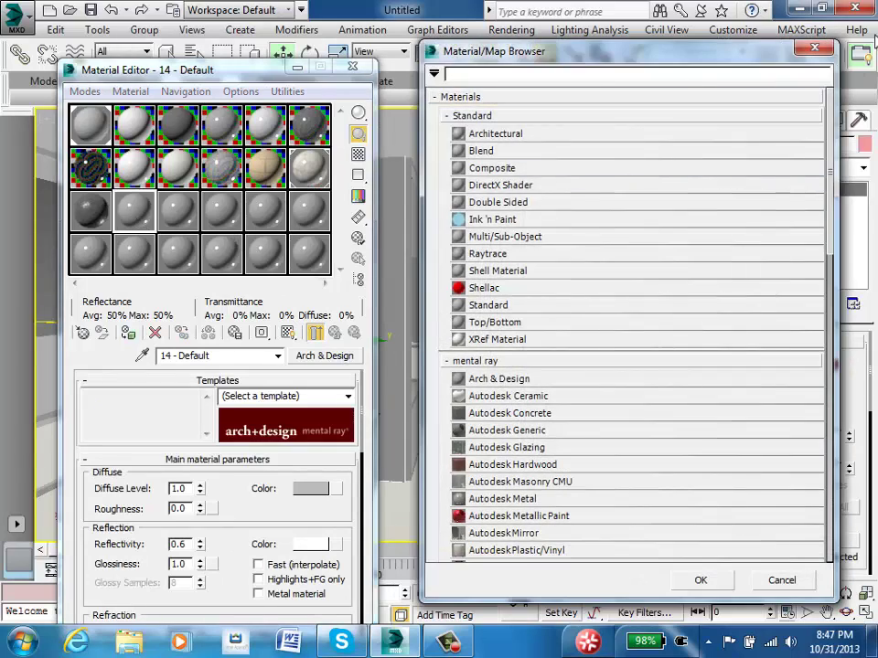
pyautogui.press('Escape')
pyautogui.click(346, 396)
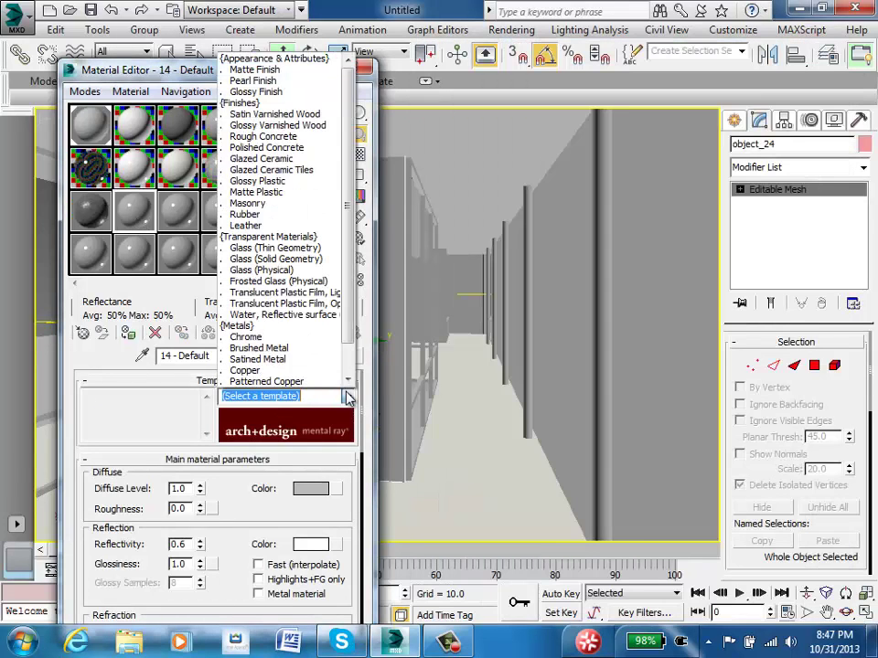
pyautogui.click(256, 71)
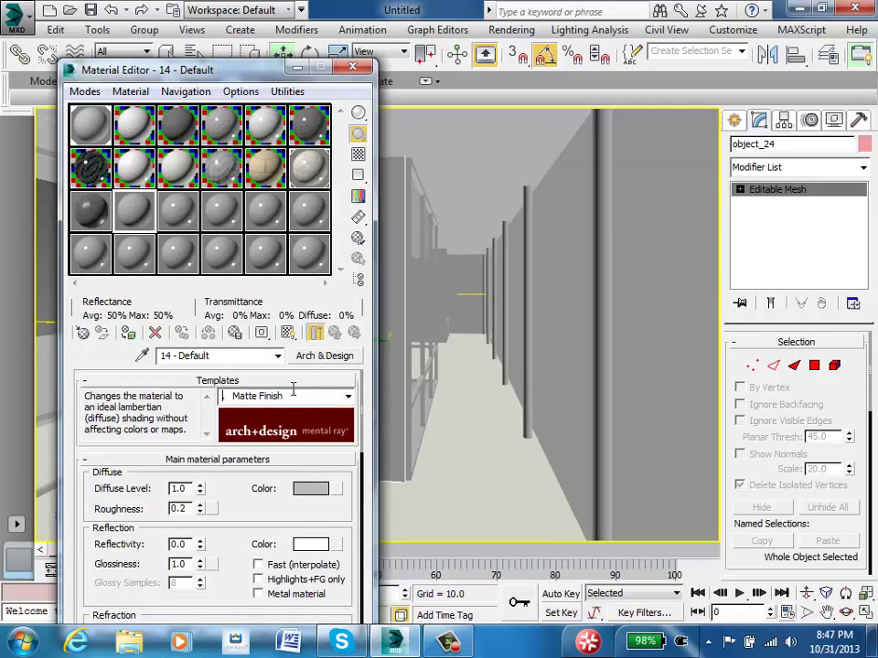
# Step: Load the Masonry.Stone.Slate.Red bitmap as the new material's Diffuse Color map
pyautogui.scroll(-10, 364, 428)
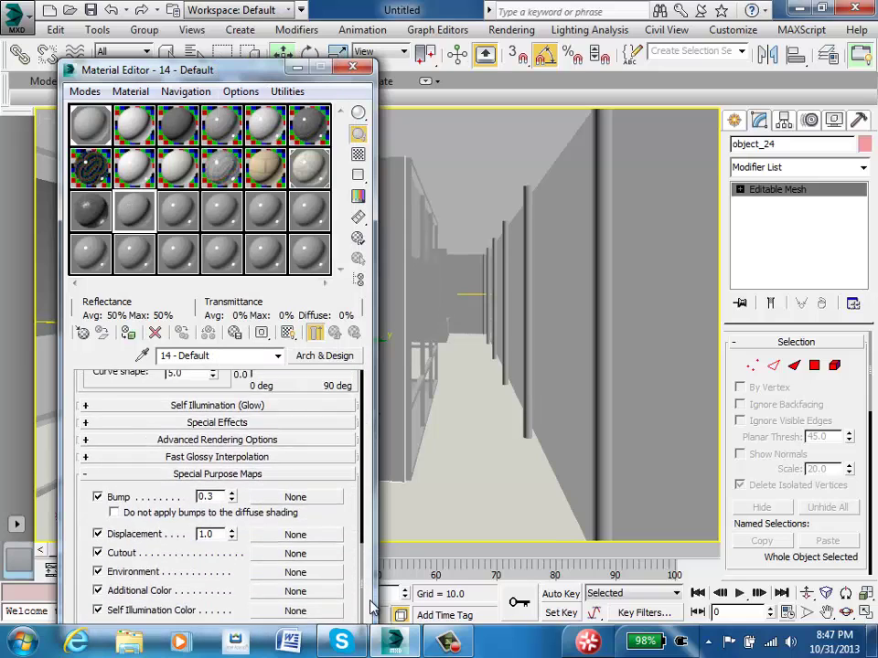
pyautogui.click(280, 611)
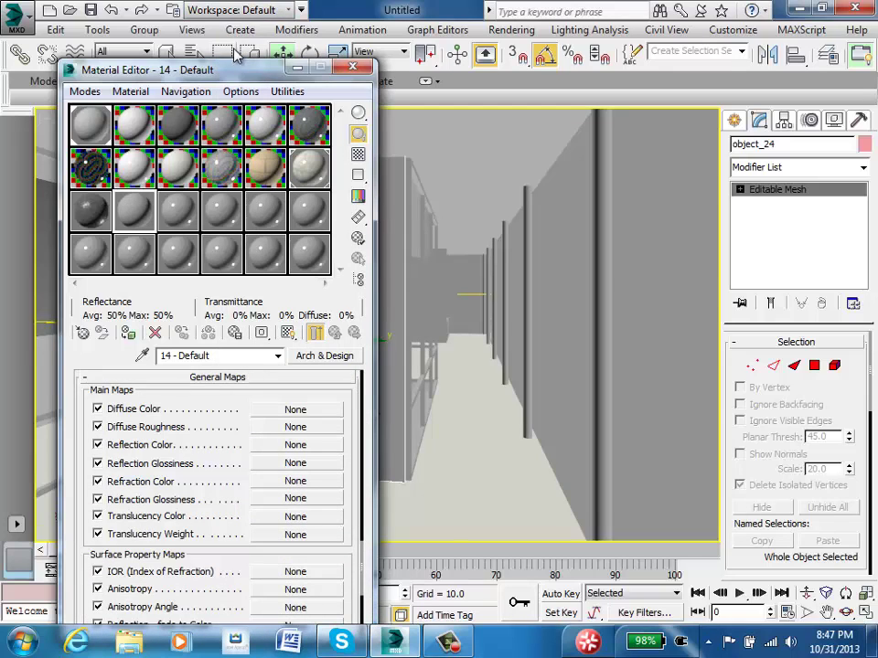
pyautogui.moveTo(259, 61)
pyautogui.mouseDown()
pyautogui.moveTo(256, 210)
pyautogui.moveTo(256, 60)
pyautogui.mouseUp()
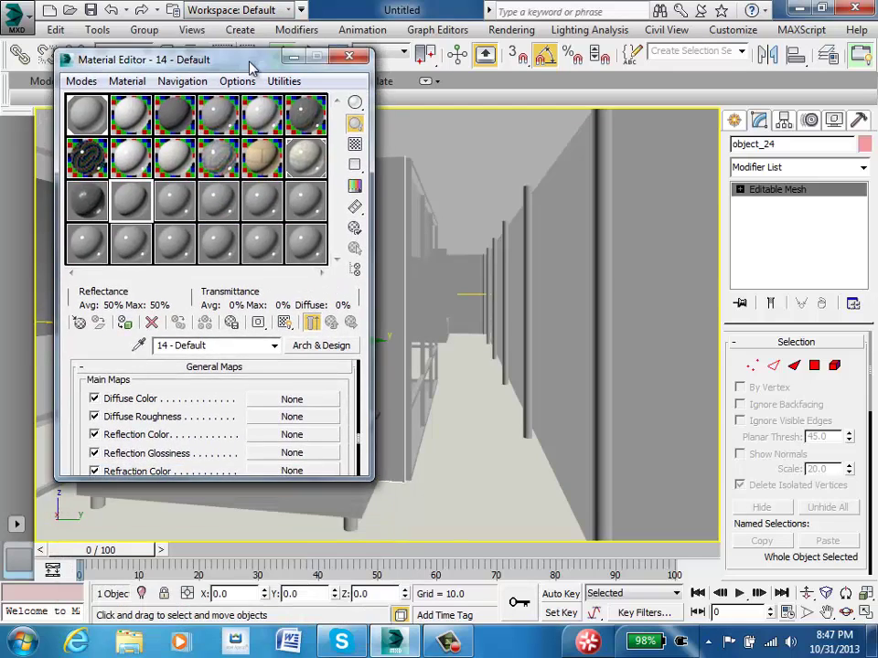
pyautogui.scroll(-2, 242, 435)
pyautogui.scroll(2, 241, 424)
pyautogui.click(305, 403)
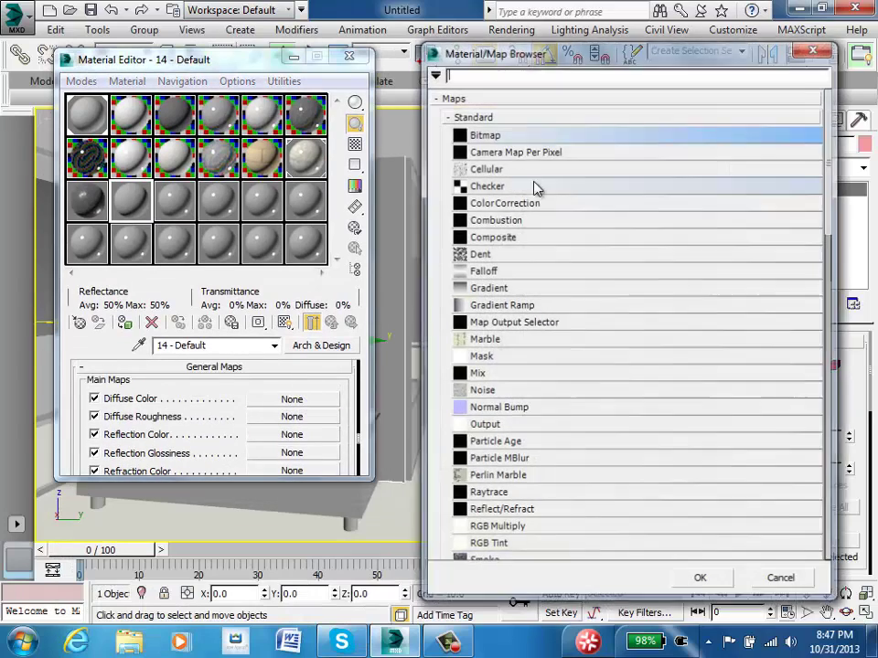
pyautogui.doubleClick(499, 139)
pyautogui.click(446, 159)
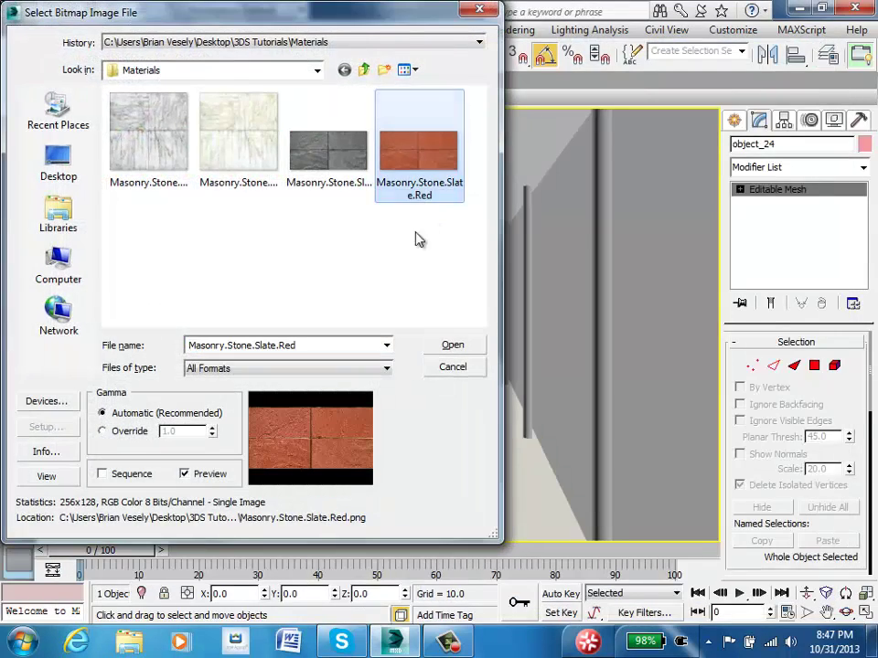
pyautogui.click(463, 353)
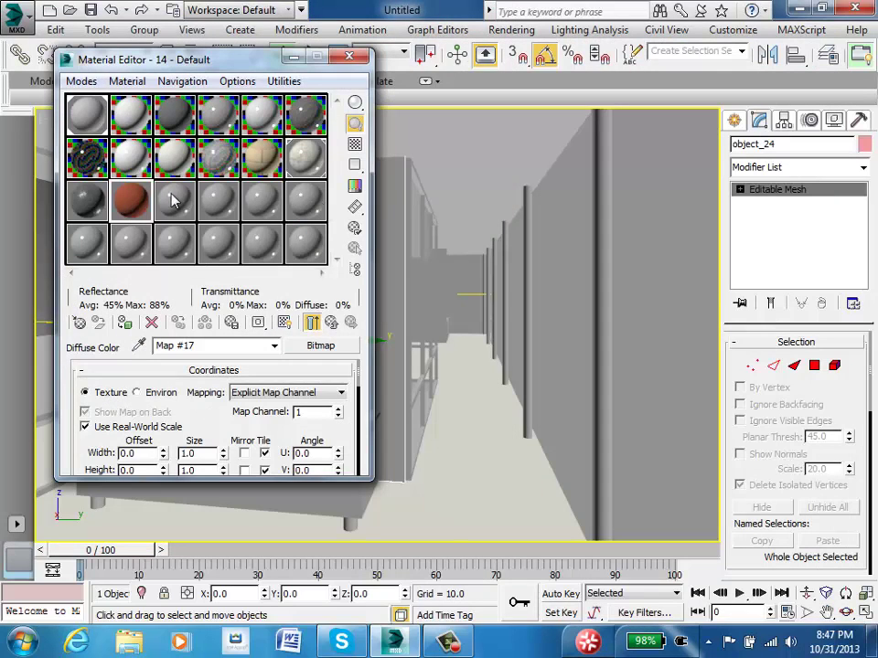
# Step: Apply the red slate material to the wall behind the bench, display material maps in the viewport, and close the Material Editor
pyautogui.moveTo(198, 61); pyautogui.dragTo(601, 109)
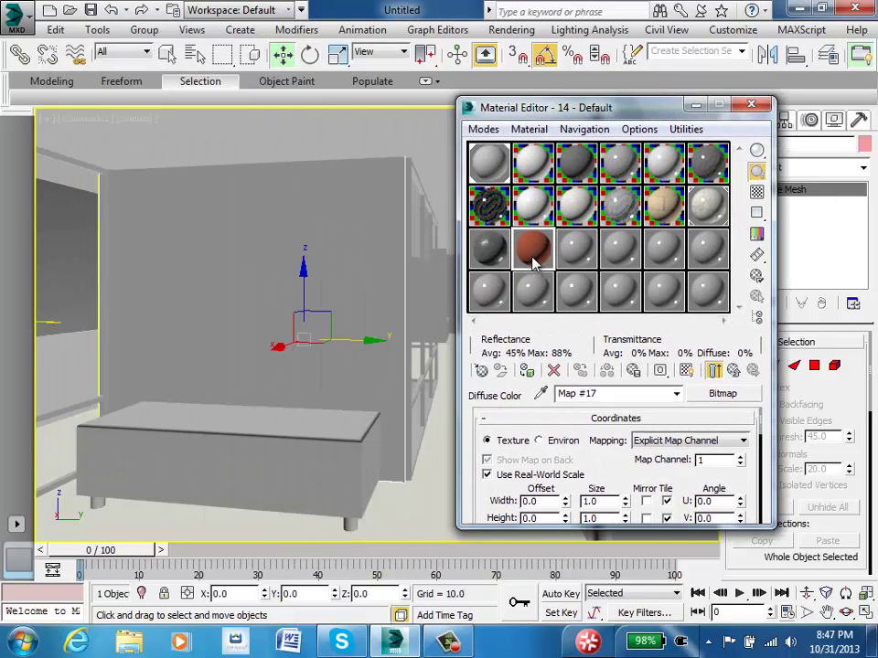
pyautogui.moveTo(536, 263); pyautogui.dragTo(291, 272)
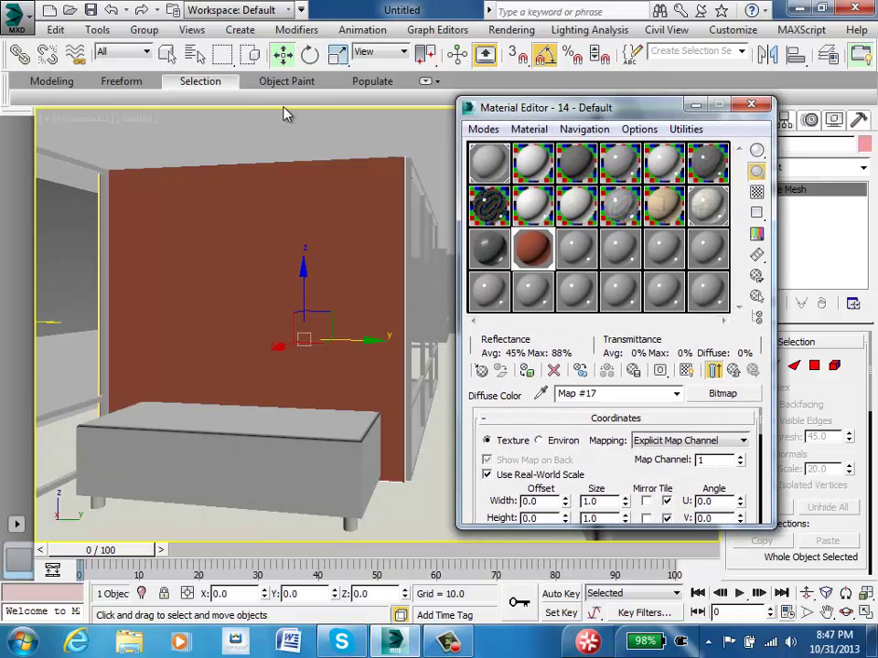
pyautogui.click(135, 120)
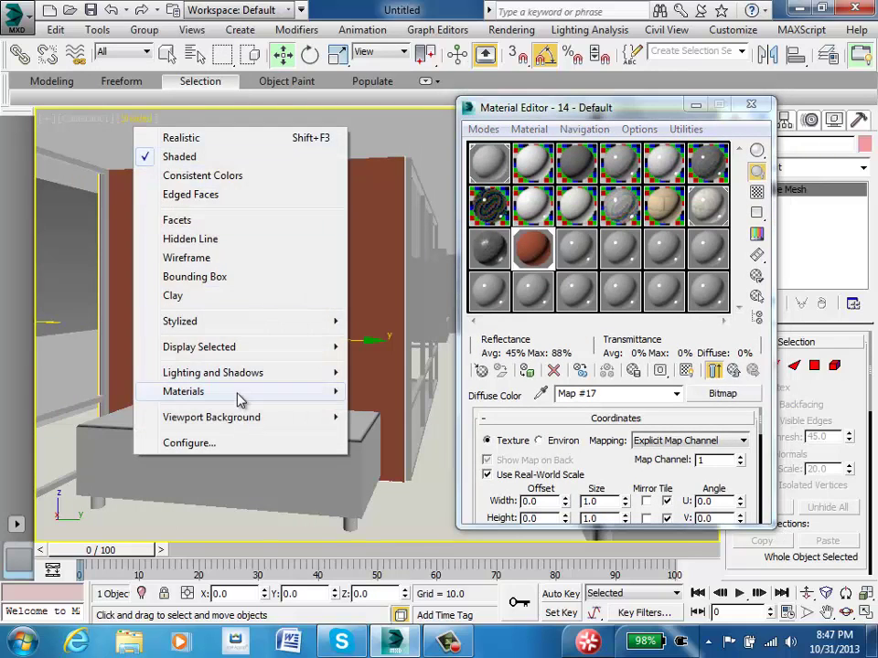
pyautogui.moveTo(338, 393)
pyautogui.click(429, 437)
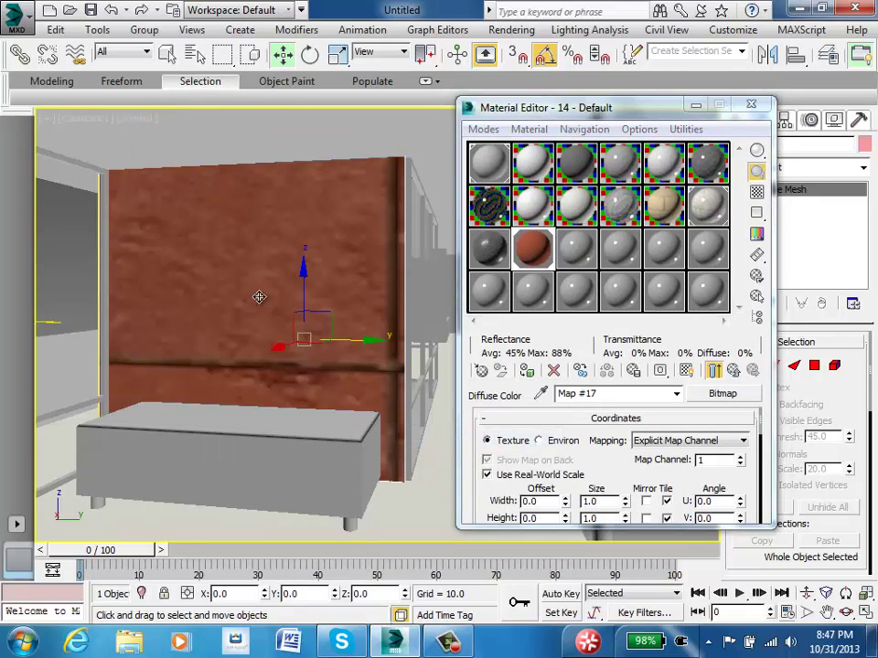
pyautogui.click(751, 104)
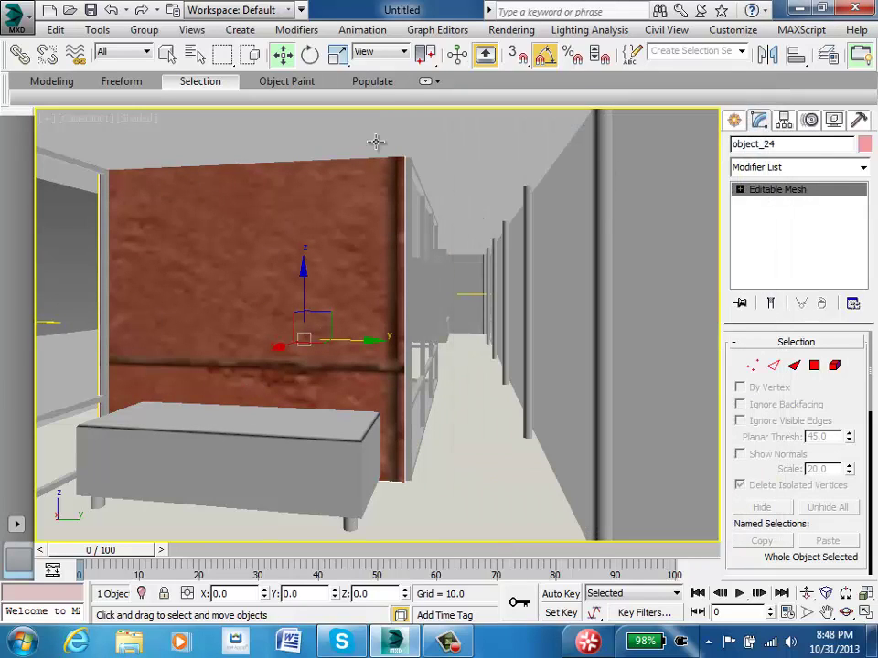
# Step: Add a UVW Map modifier to the red slate wall
pyautogui.click(293, 30)
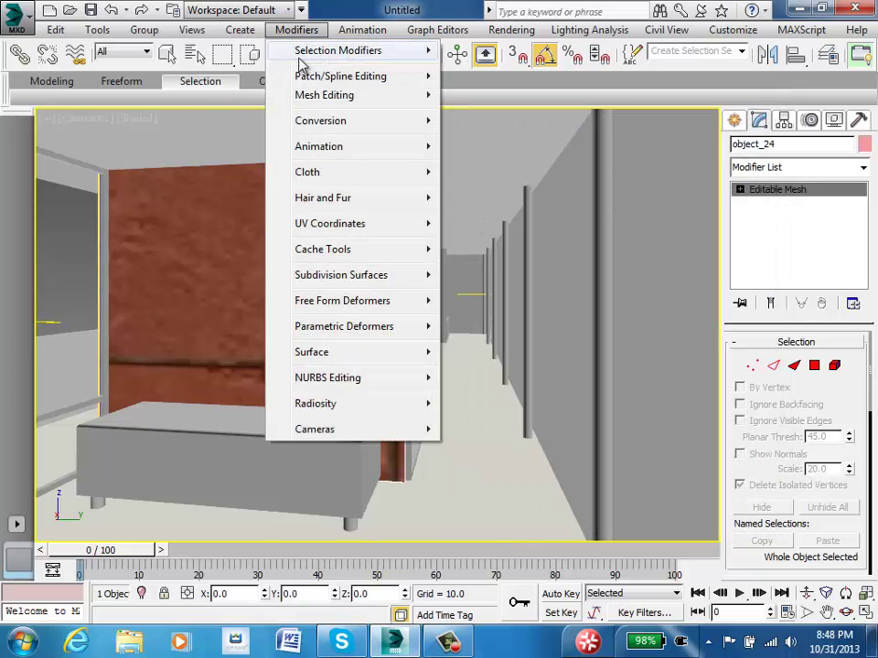
pyautogui.moveTo(353, 227)
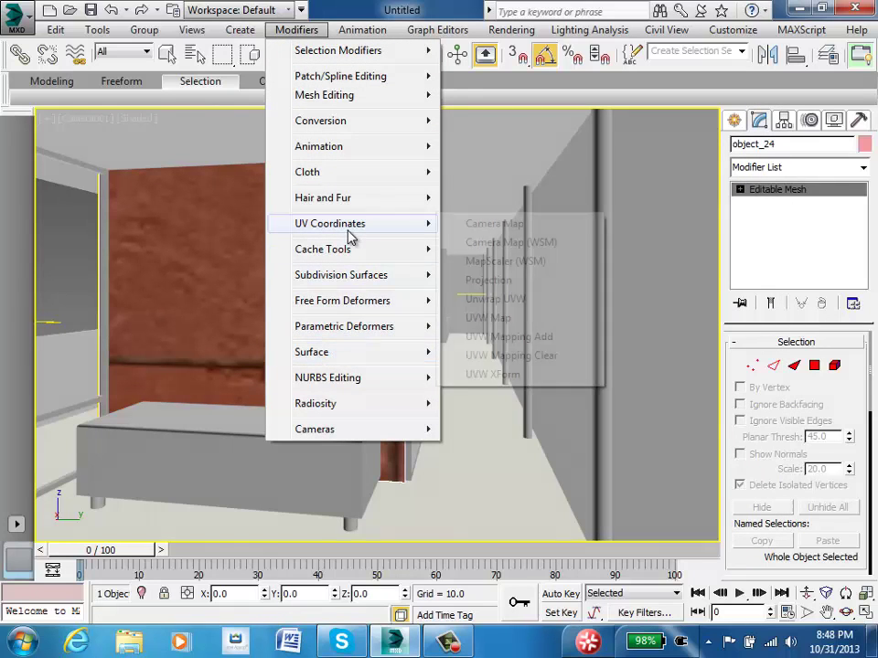
pyautogui.click(518, 317)
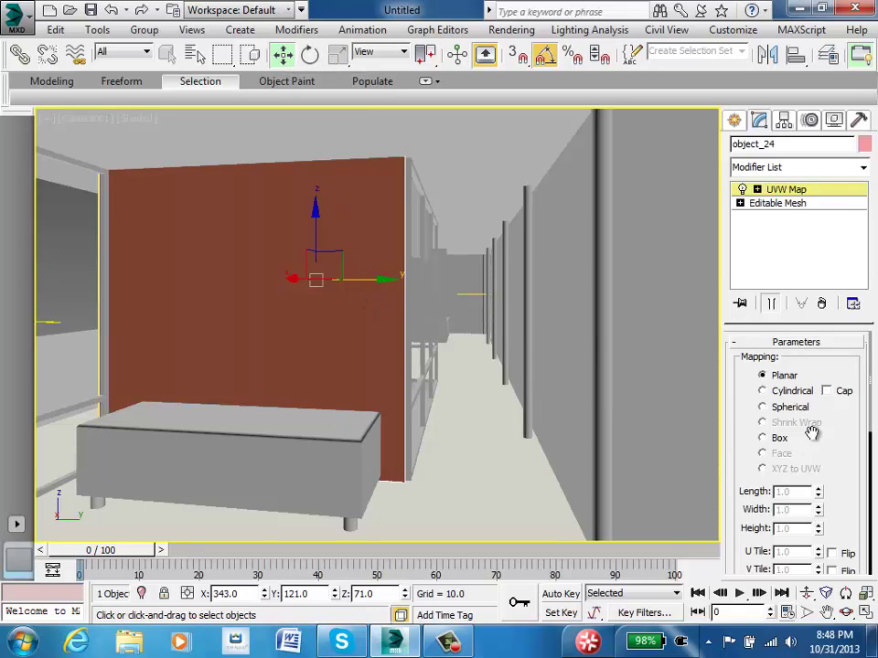
# Step: Set the wall's UVW mapping to Box without Real-World Map Size, and move its gizmo along the Y axis to about 125.4
pyautogui.click(775, 440)
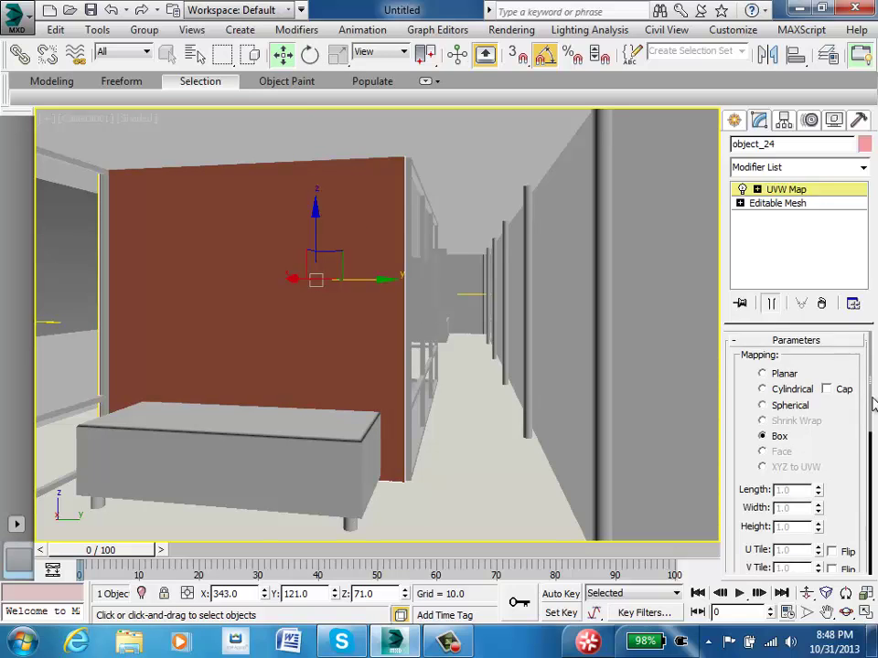
pyautogui.moveTo(873, 399); pyautogui.dragTo(875, 494)
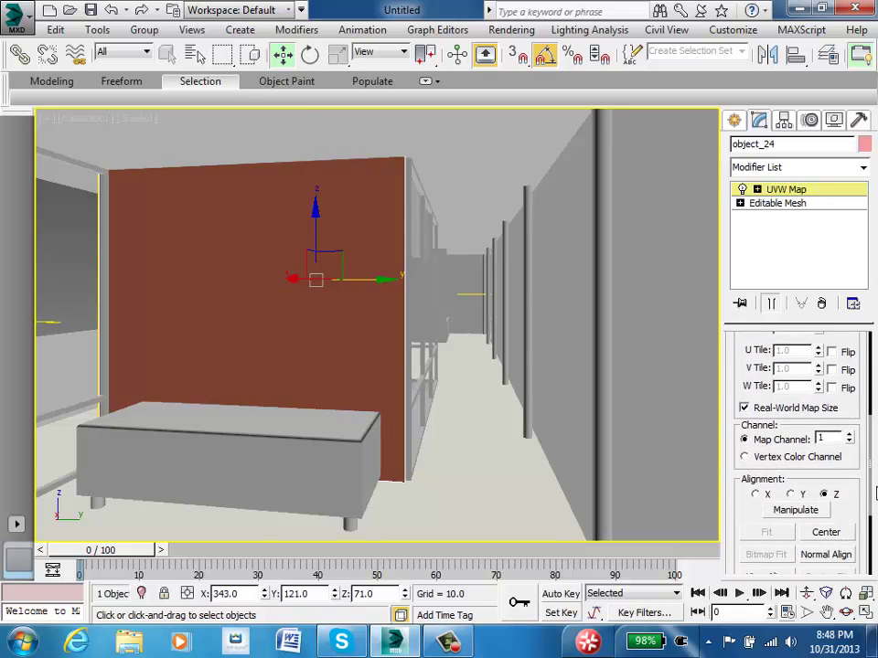
pyautogui.click(744, 408)
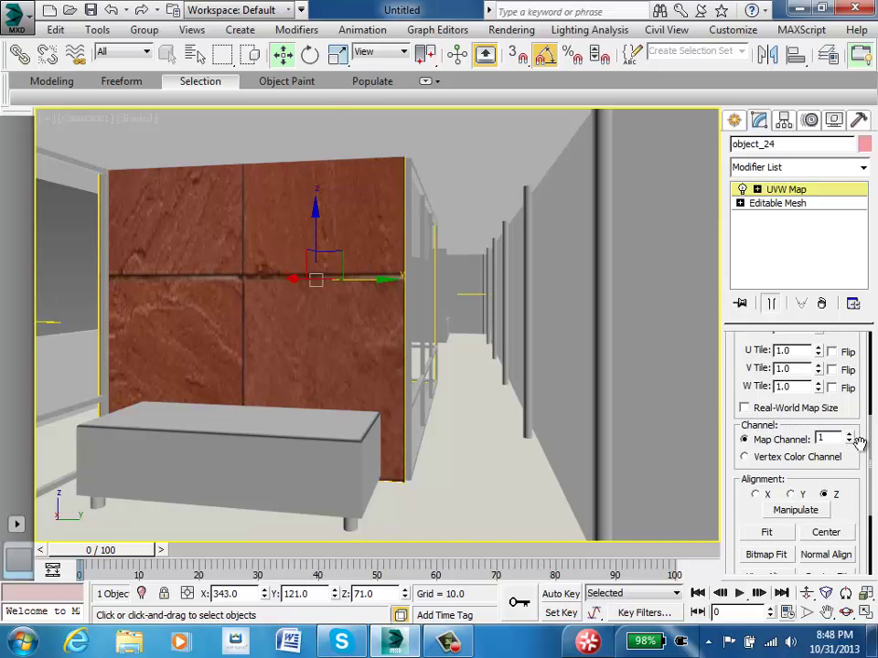
pyautogui.scroll(5, 873, 450)
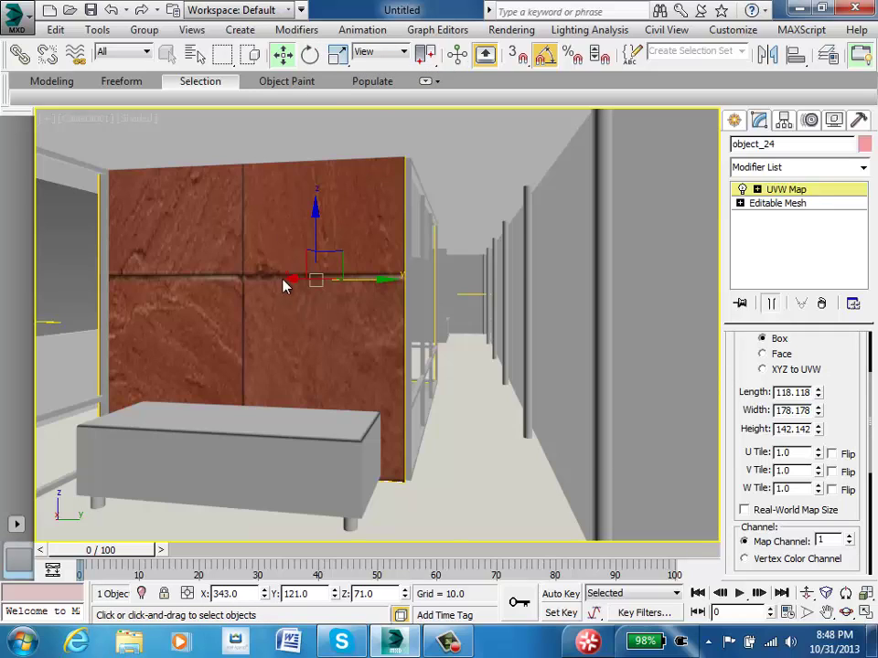
pyautogui.moveTo(372, 281)
pyautogui.mouseDown()
pyautogui.moveTo(304, 278)
pyautogui.moveTo(465, 274)
pyautogui.moveTo(276, 276)
pyautogui.moveTo(506, 276)
pyautogui.moveTo(157, 286)
pyautogui.moveTo(421, 278)
pyautogui.moveTo(327, 285)
pyautogui.moveTo(390, 298)
pyautogui.moveTo(383, 292)
pyautogui.mouseUp()
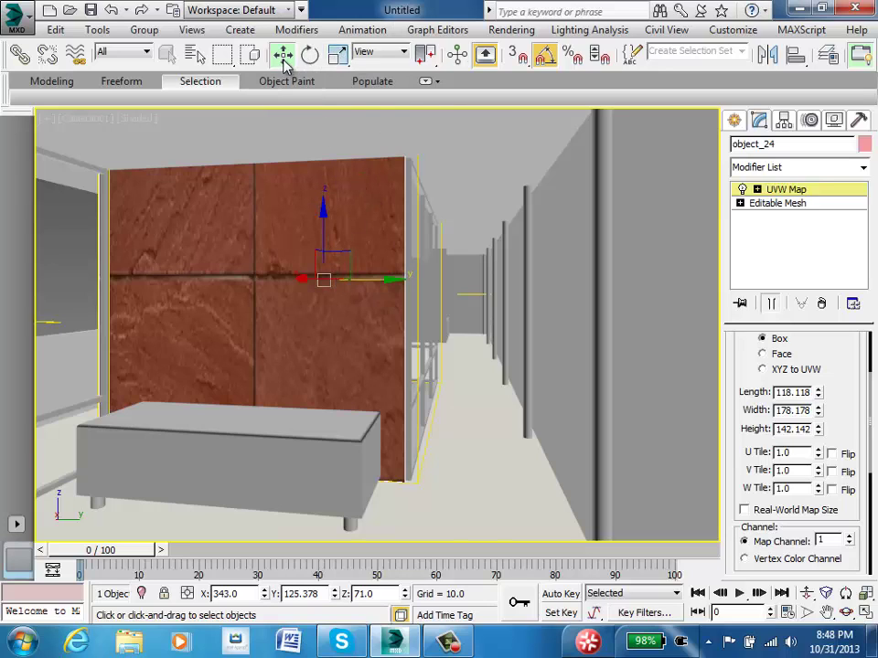
pyautogui.click(798, 191)
pyautogui.click(780, 203)
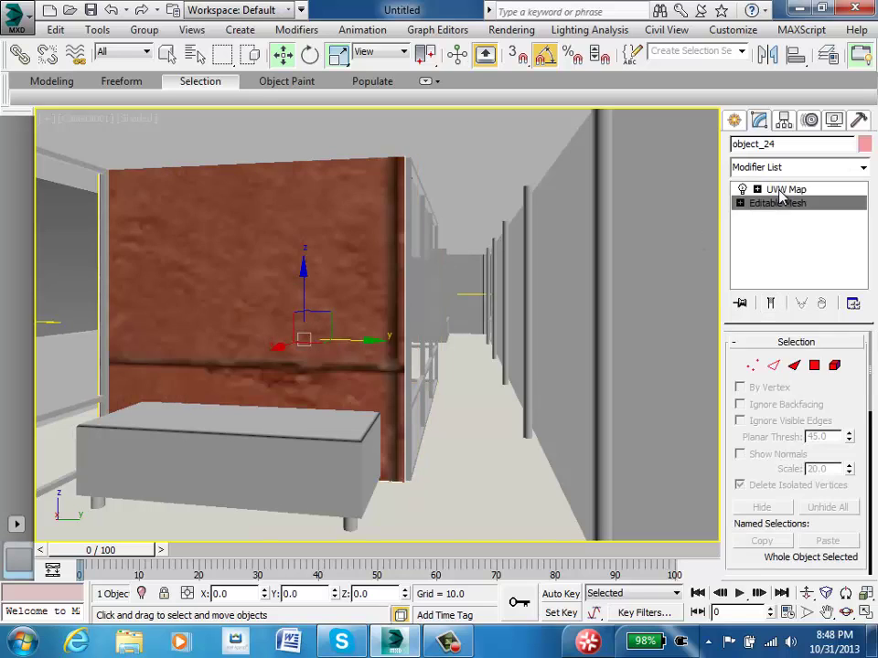
pyautogui.click(780, 190)
pyautogui.click(338, 54)
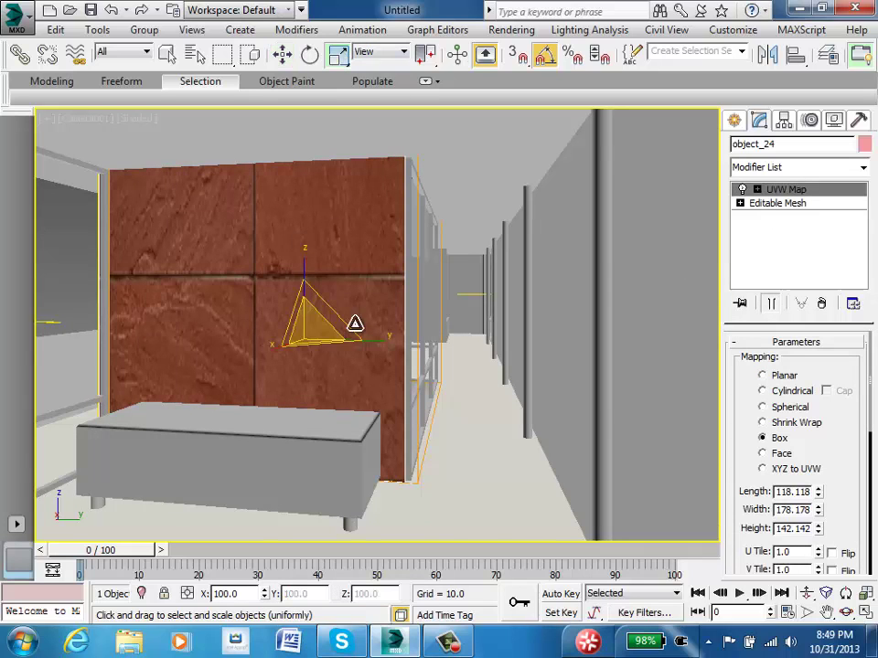
pyautogui.moveTo(323, 325); pyautogui.dragTo(303, 338)
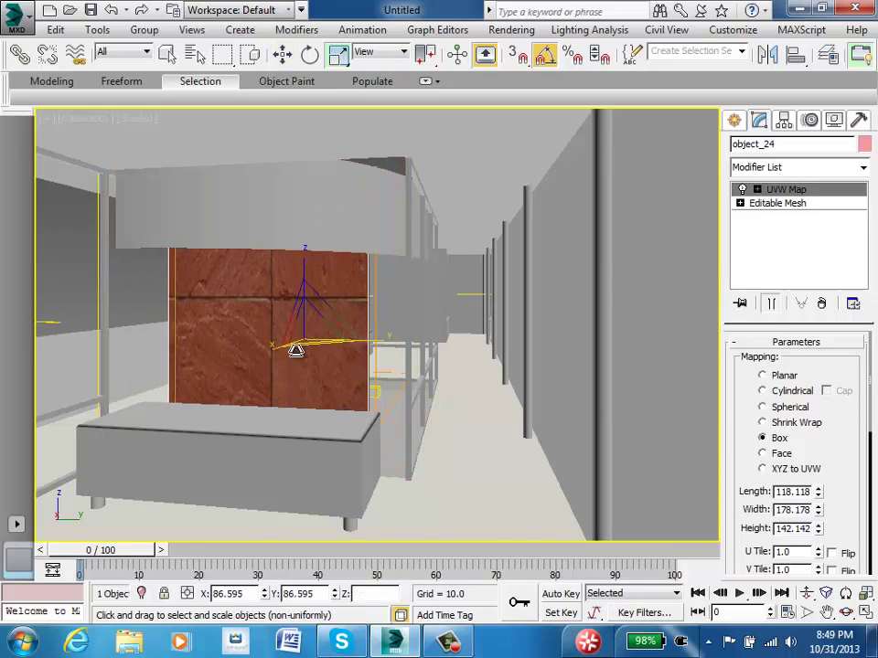
pyautogui.hotkey('ctrl', 'z')
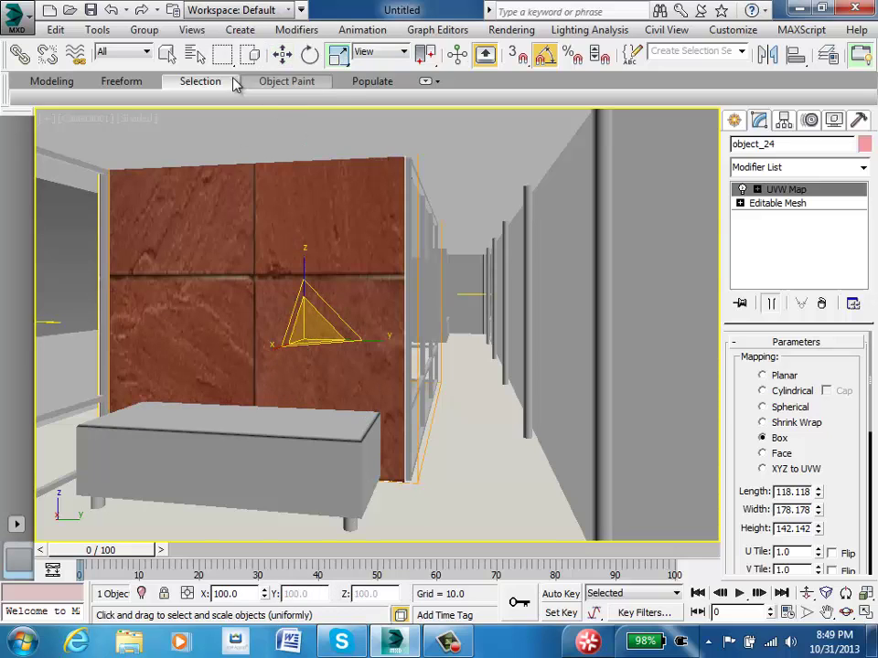
pyautogui.click(168, 54)
# Step: Shrink the wall's UVW gizmo uniformly, squash it further along Z for shorter slate tiles, and raise it to about Z 71.9
pyautogui.press('w')
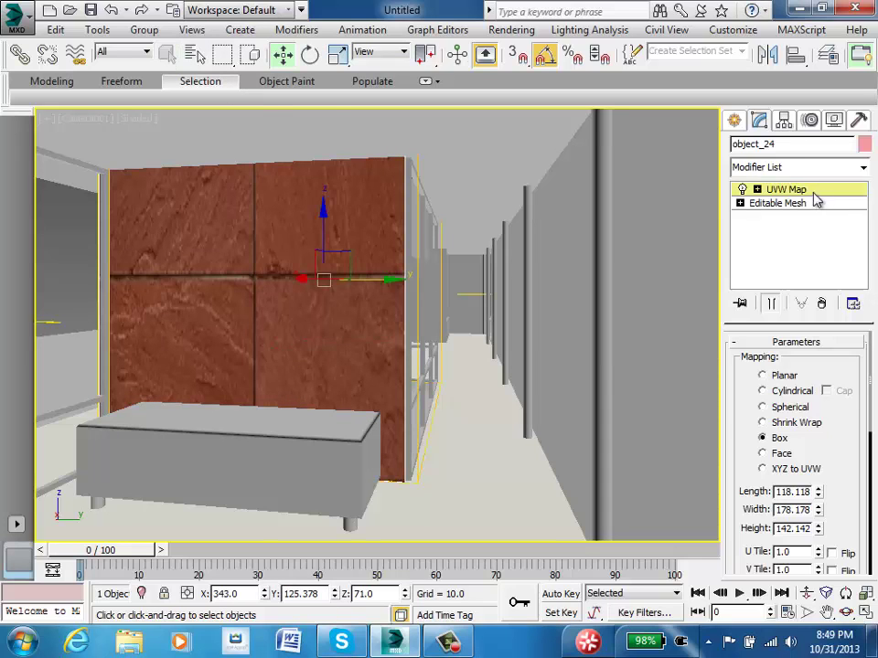
pyautogui.press('r')
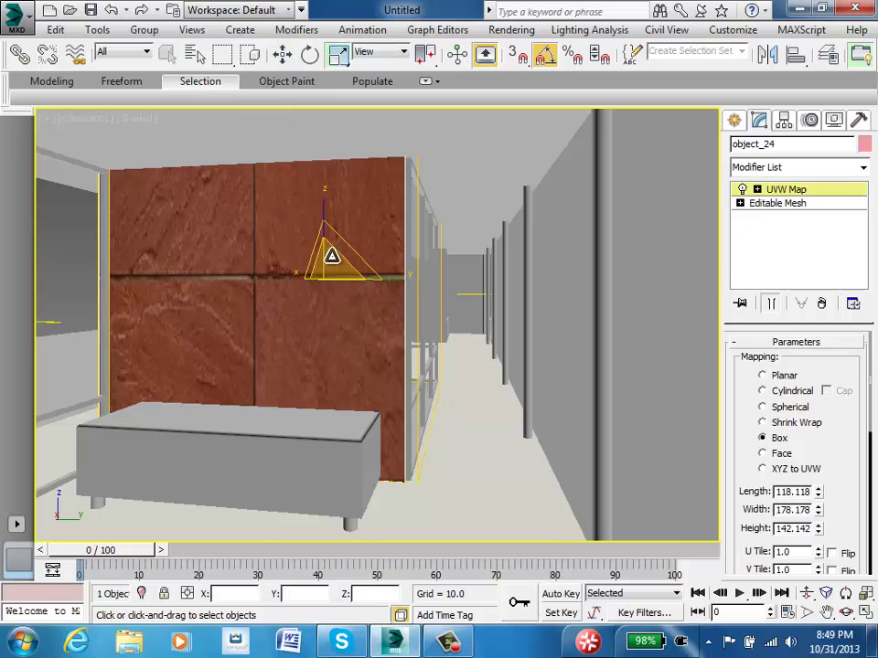
pyautogui.moveTo(264, 295); pyautogui.dragTo(192, 329)
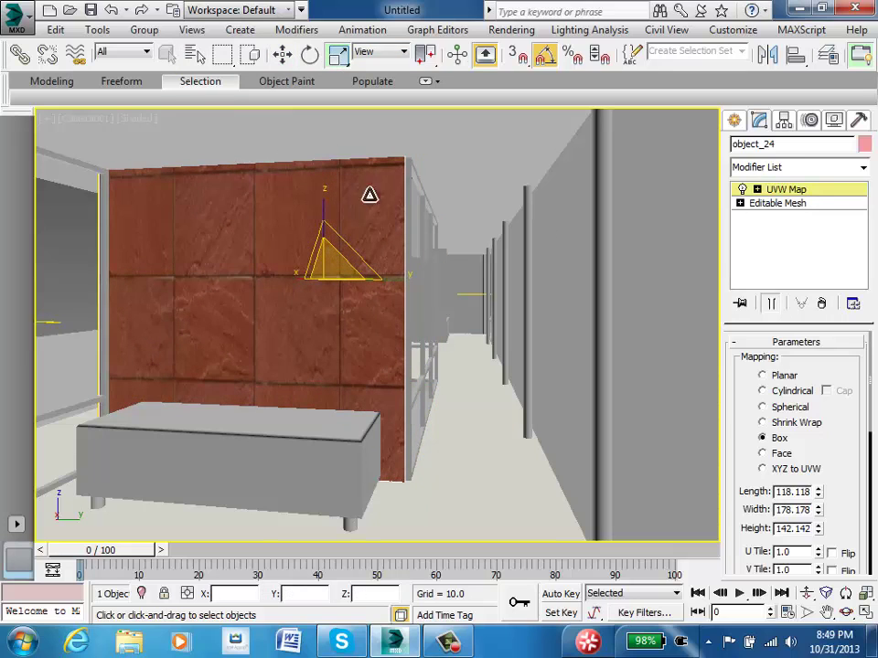
pyautogui.moveTo(325, 210); pyautogui.dragTo(314, 266)
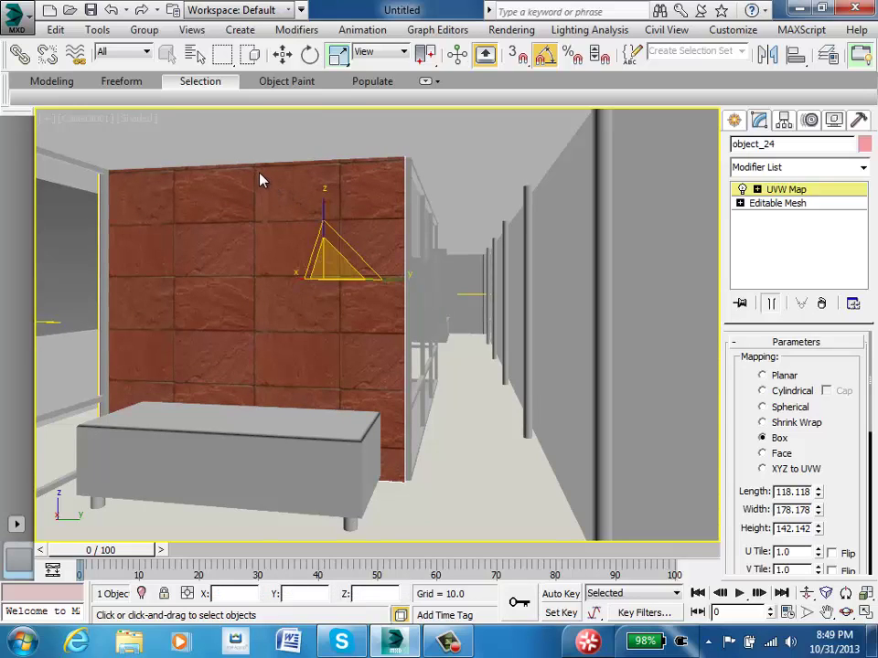
pyautogui.click(282, 54)
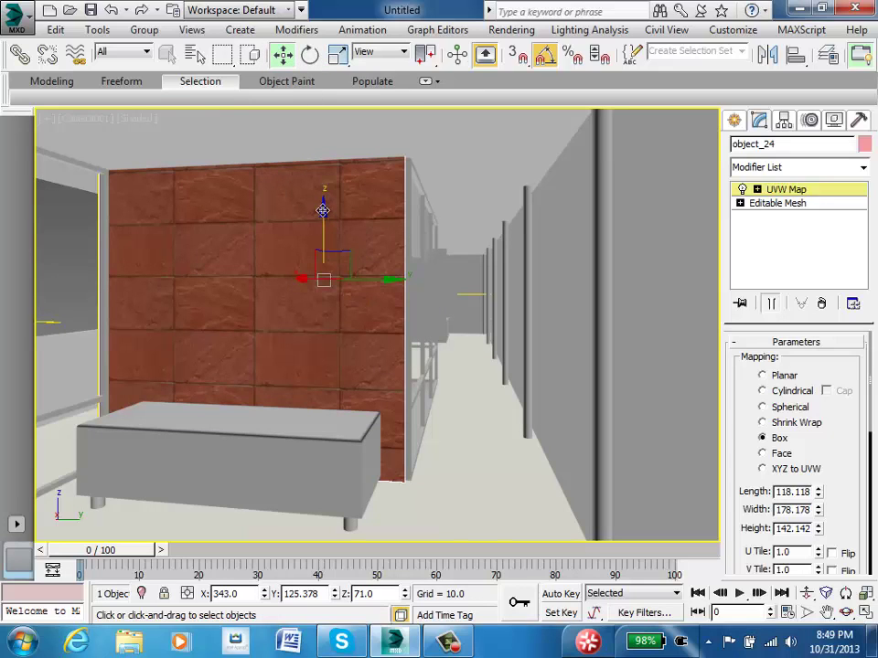
pyautogui.moveTo(323, 210)
pyautogui.mouseDown()
pyautogui.moveTo(324, 200)
pyautogui.moveTo(324, 218)
pyautogui.moveTo(325, 208)
pyautogui.mouseUp()
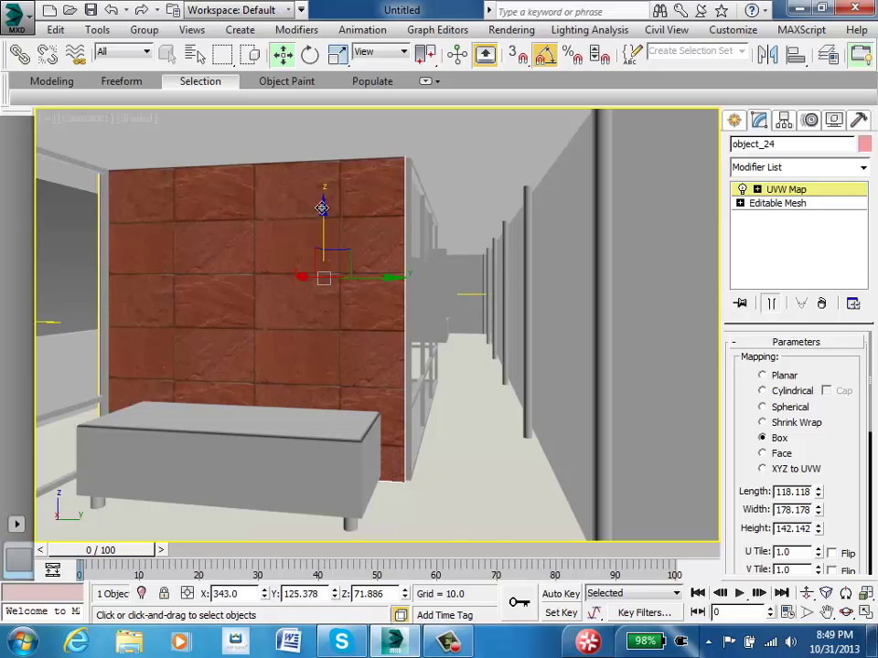
# Step: Stretch the red slate wall's UVW gizmo along Z for taller tiles, and reposition it vertically to about Z 67.1
pyautogui.moveTo(322, 207); pyautogui.dragTo(290, 170)
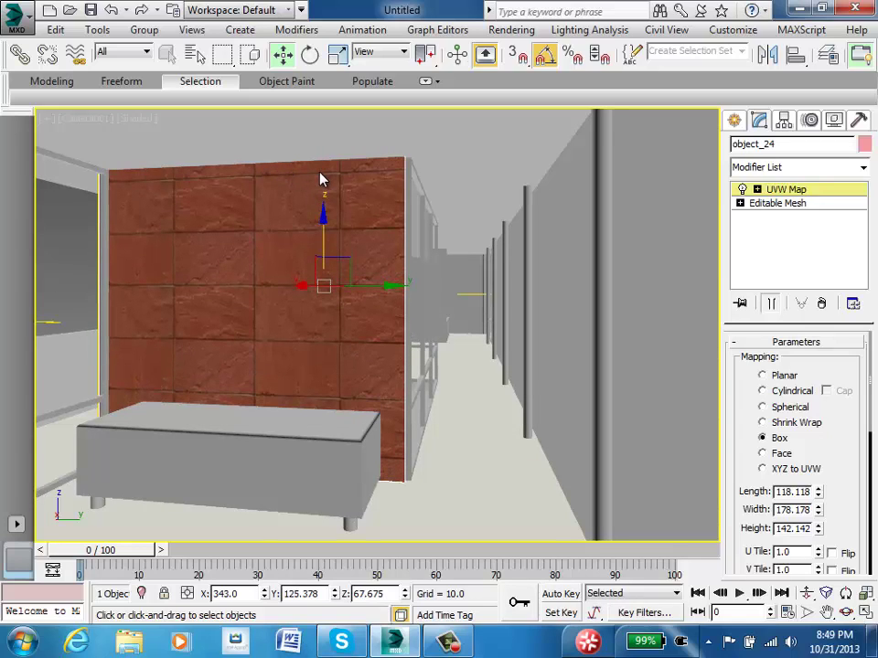
pyautogui.moveTo(324, 213); pyautogui.dragTo(325, 203)
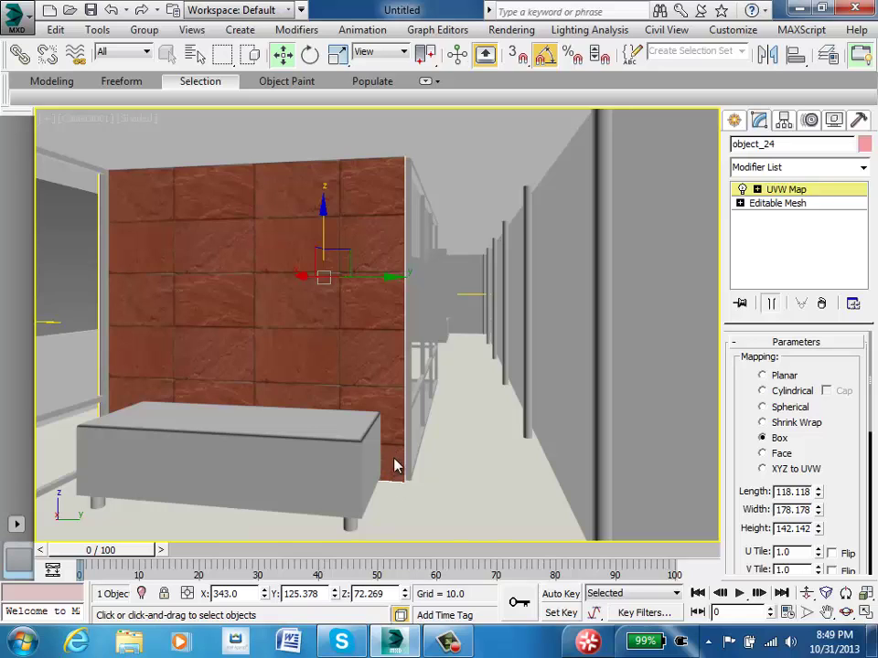
pyautogui.click(337, 55)
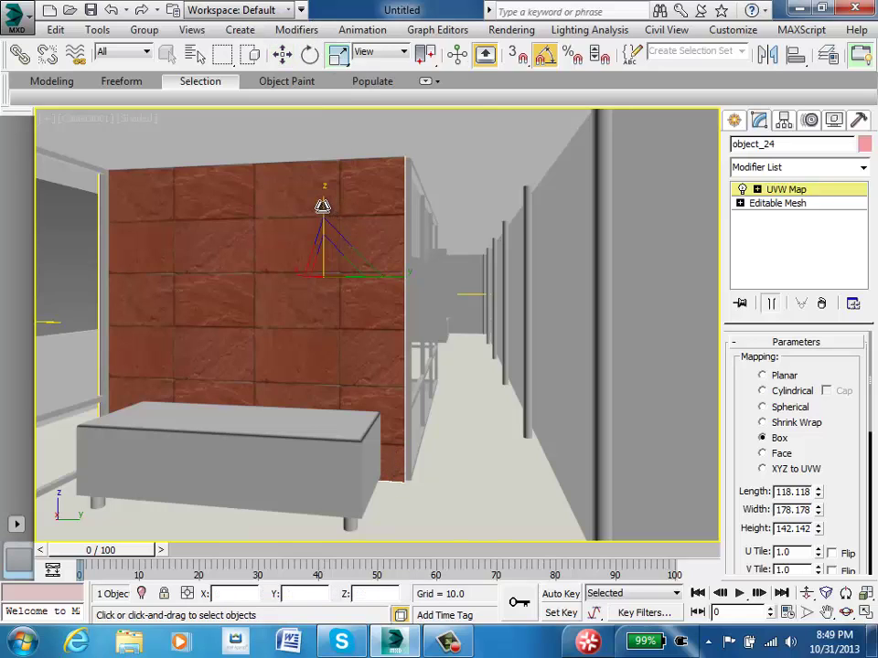
pyautogui.moveTo(322, 204)
pyautogui.mouseDown()
pyautogui.moveTo(322, 198)
pyautogui.moveTo(321, 216)
pyautogui.mouseUp()
pyautogui.click(283, 55)
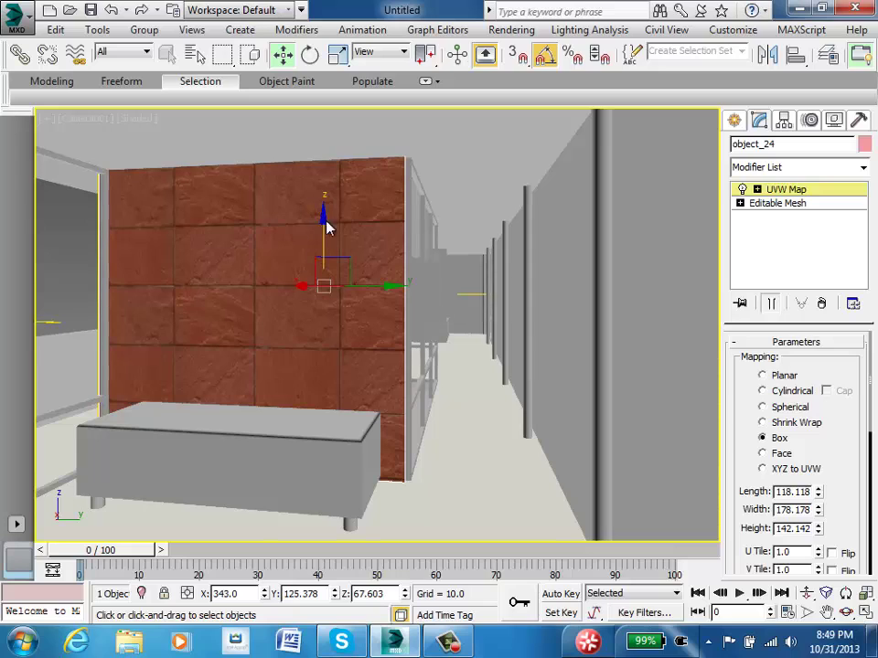
pyautogui.moveTo(323, 215); pyautogui.dragTo(323, 216)
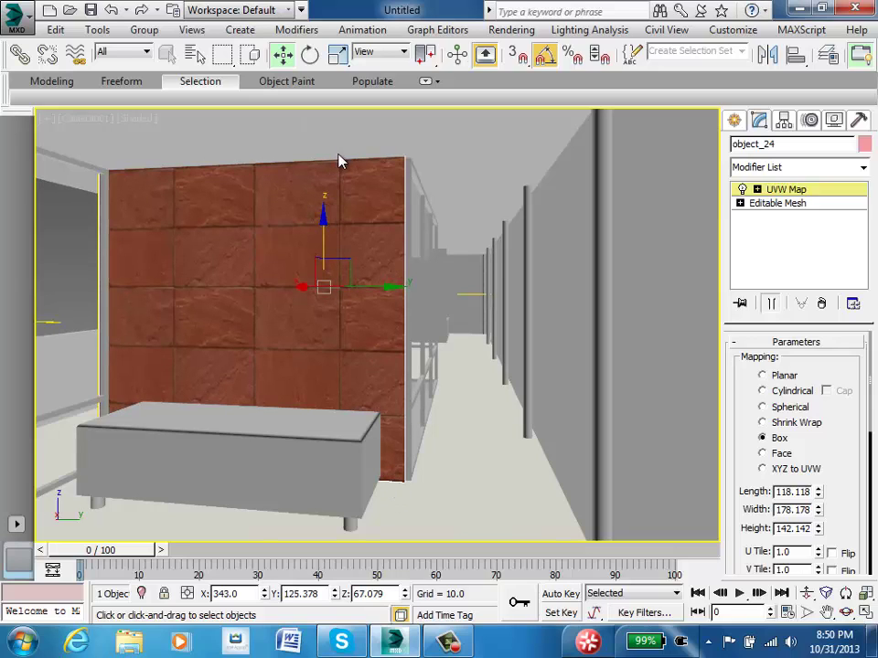
# Step: Narrow the slate tiles by scaling the wall's UVW gizmo along Y, move it to about Y 123.6, and exit gizmo editing
pyautogui.click(338, 54)
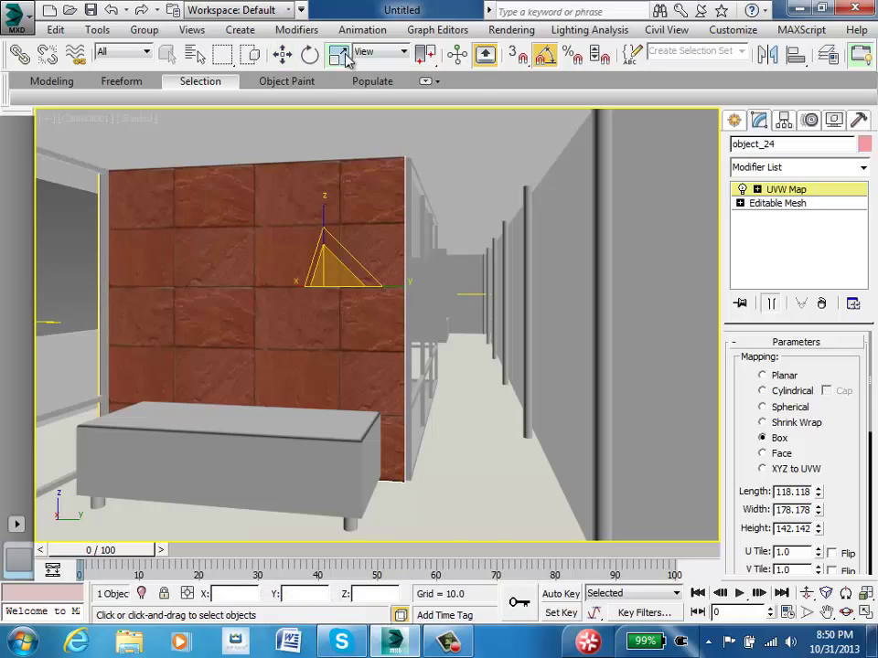
pyautogui.moveTo(391, 285); pyautogui.dragTo(384, 285)
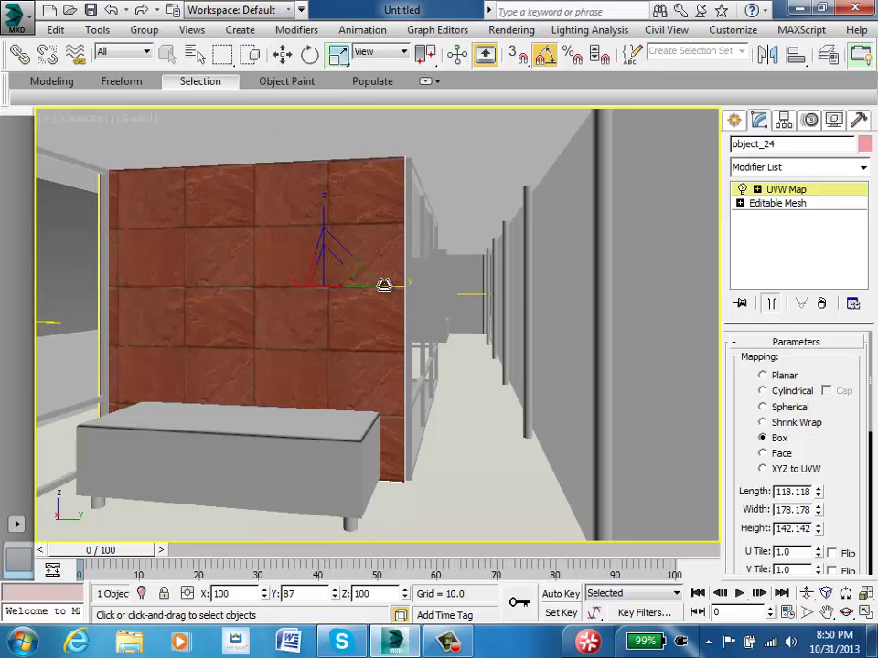
pyautogui.click(282, 54)
pyautogui.moveTo(394, 290); pyautogui.dragTo(390, 287)
pyautogui.press('r')
pyautogui.click(283, 54)
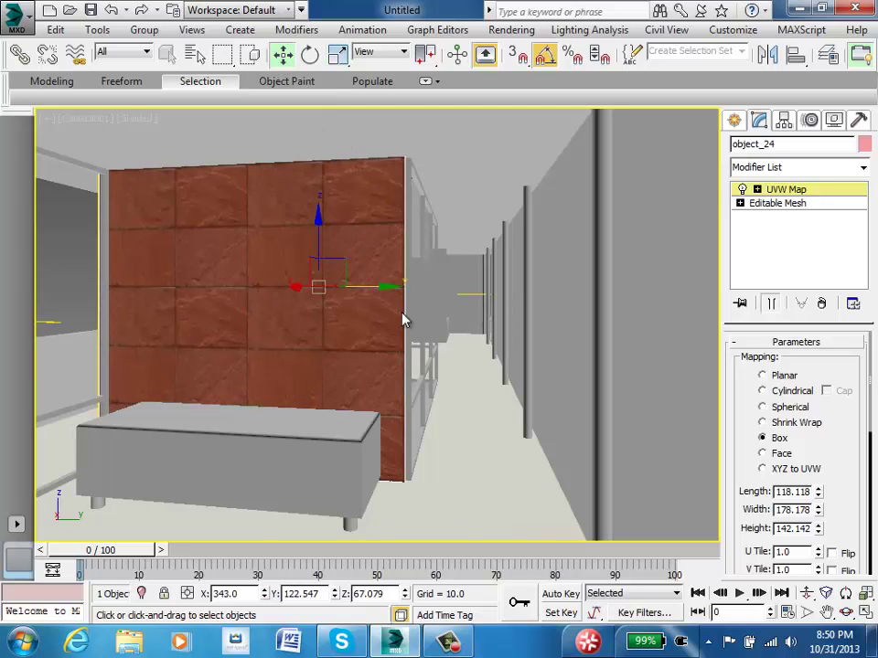
pyautogui.moveTo(387, 286); pyautogui.dragTo(391, 288)
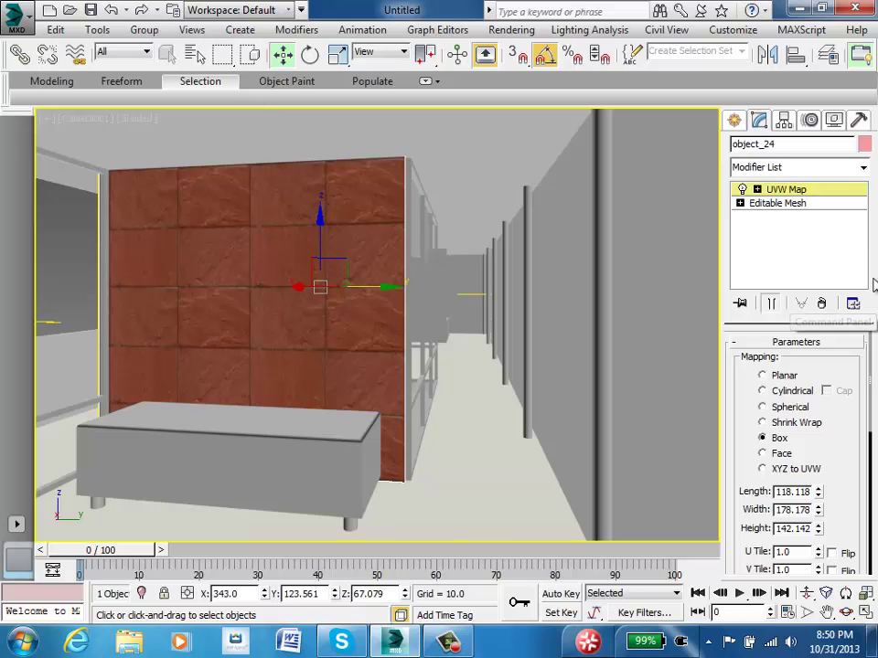
pyautogui.click(795, 194)
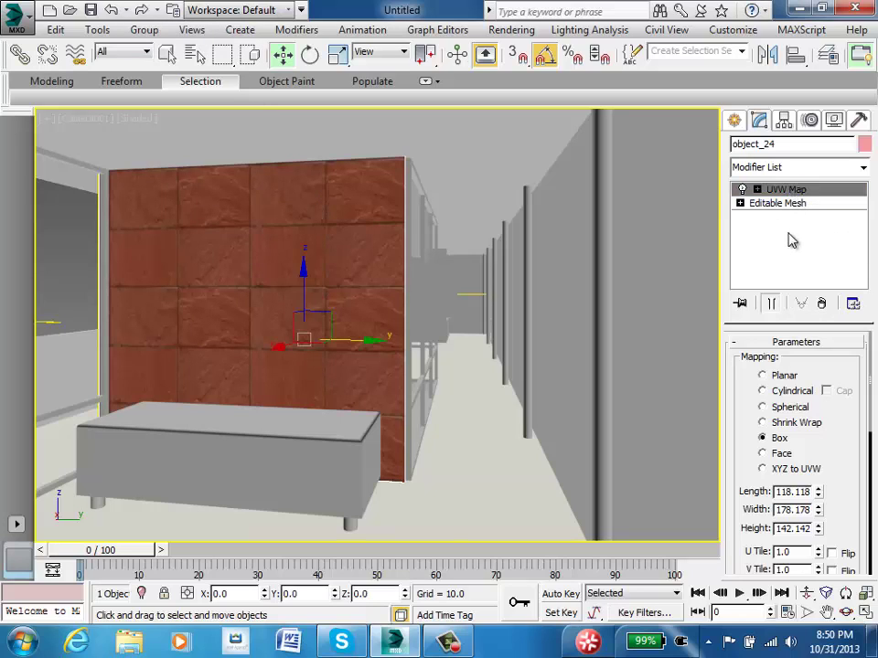
pyautogui.click(164, 57)
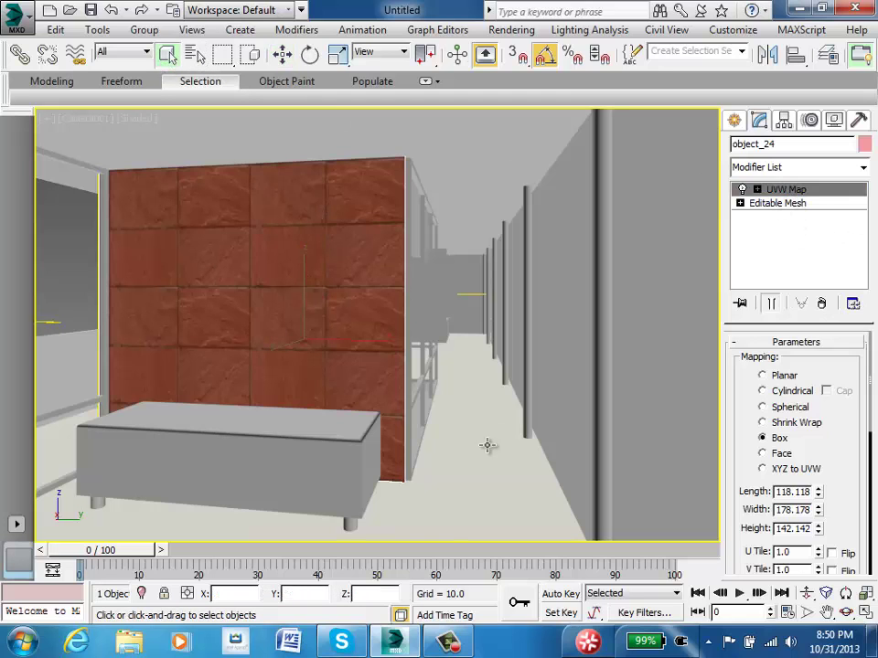
# Step: Render the camera view to check the red slate wall, and close the rendered frame
pyautogui.press('m')
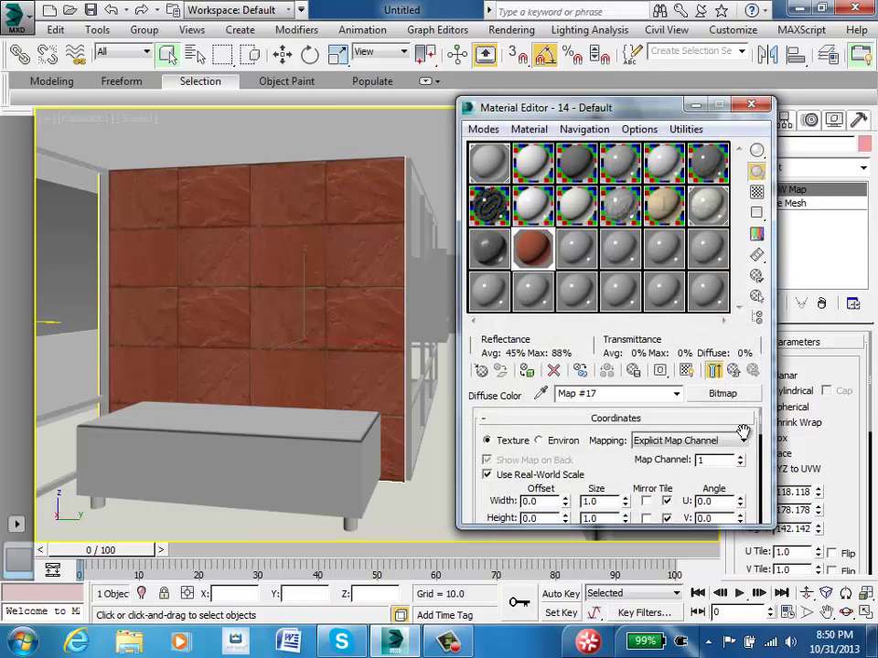
pyautogui.scroll(-2, 608, 439)
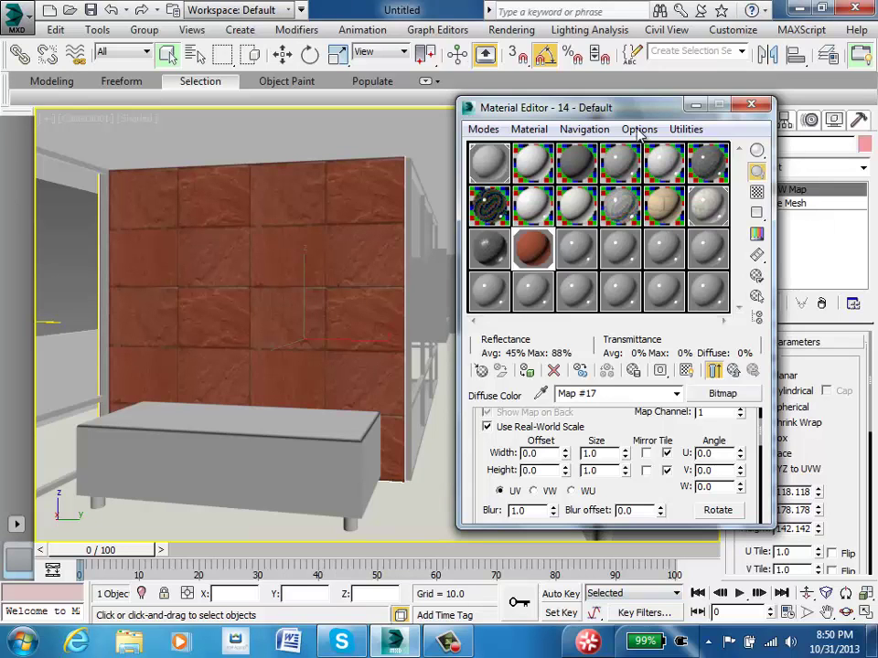
pyautogui.click(695, 104)
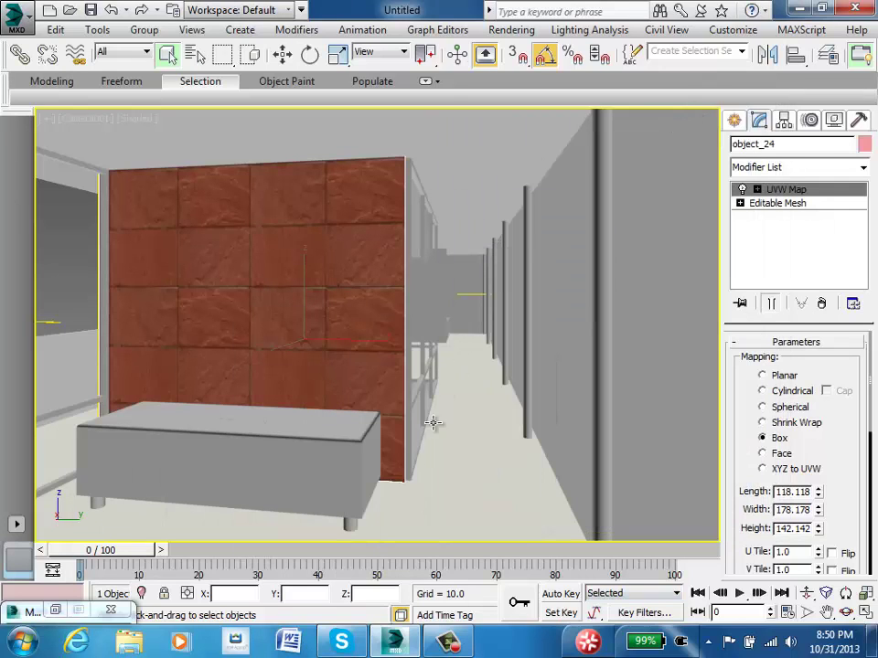
pyautogui.hotkey('shift', 'q')
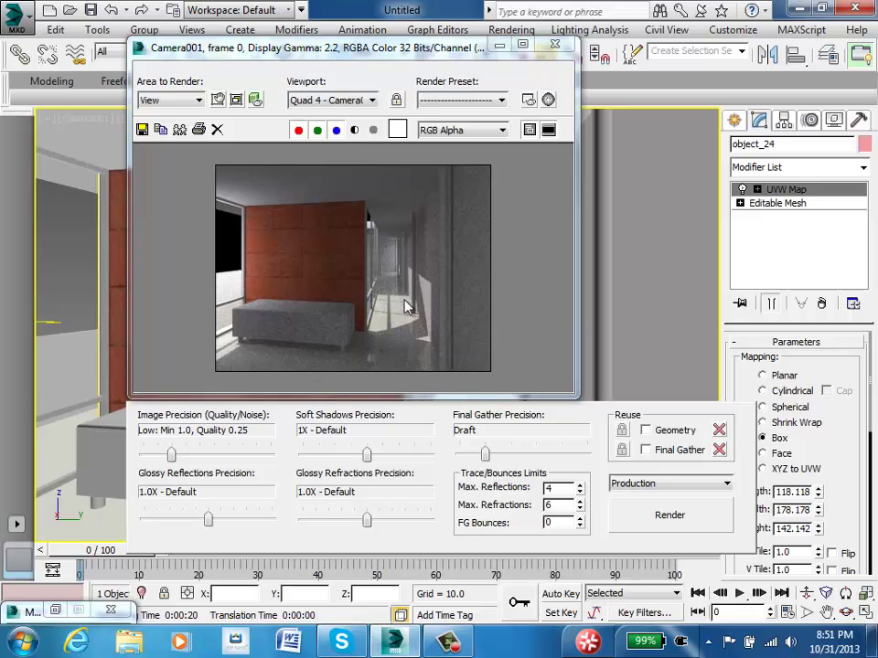
pyautogui.click(554, 44)
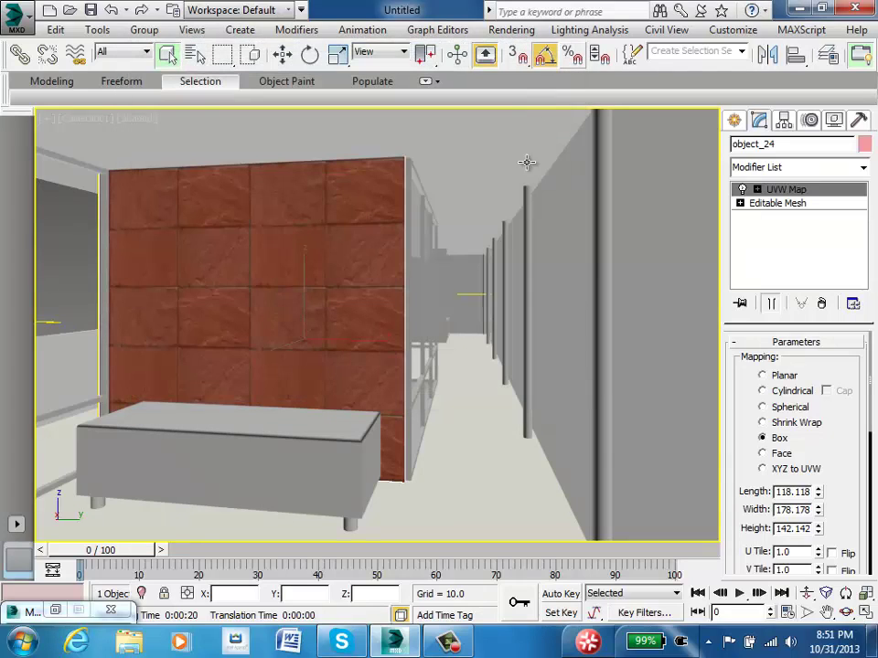
# Step: Select the marble floor and turn off Real-World Map Size in its Box UVW mapping
pyautogui.press('m')
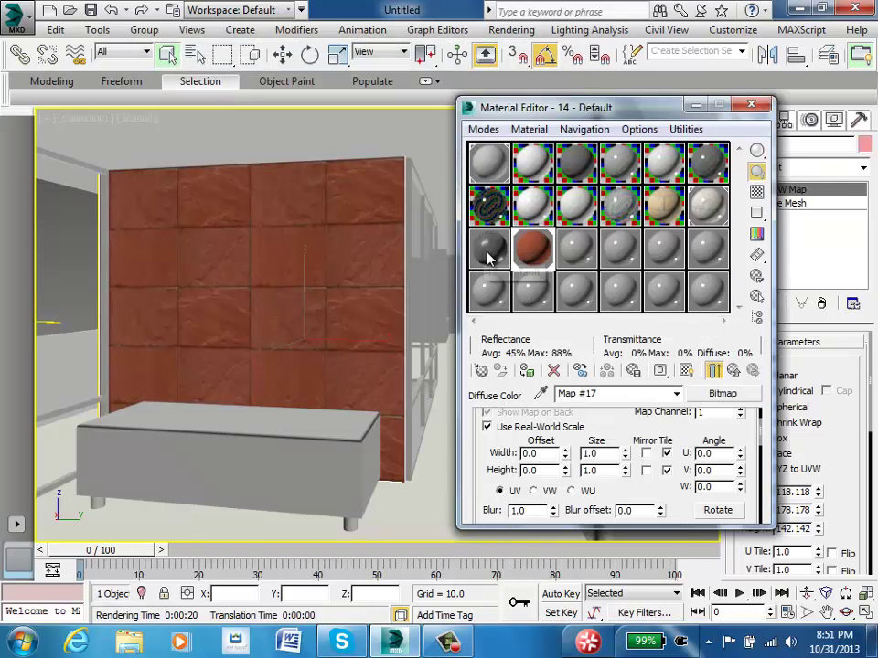
pyautogui.click(756, 101)
pyautogui.click(168, 55)
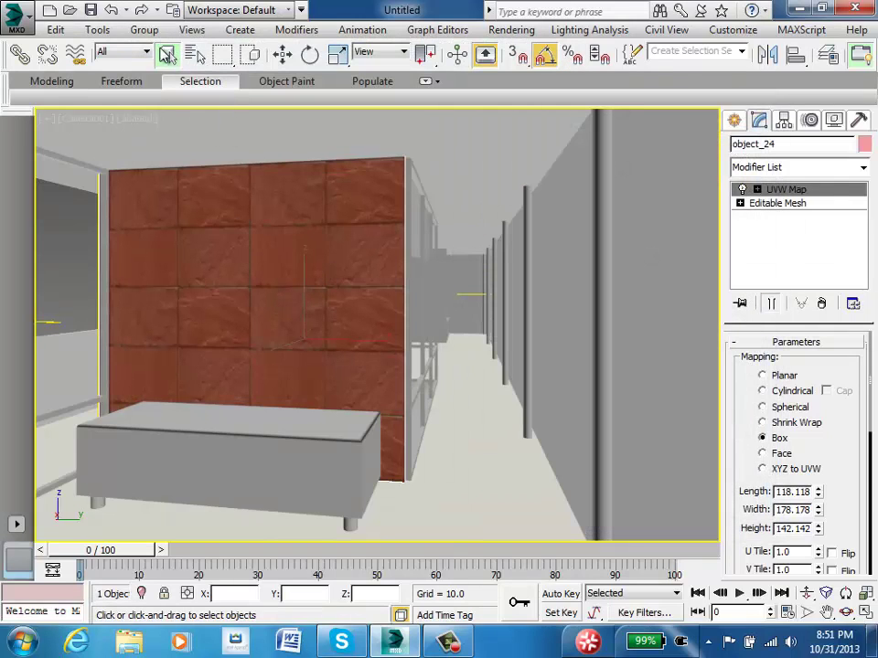
pyautogui.click(490, 485)
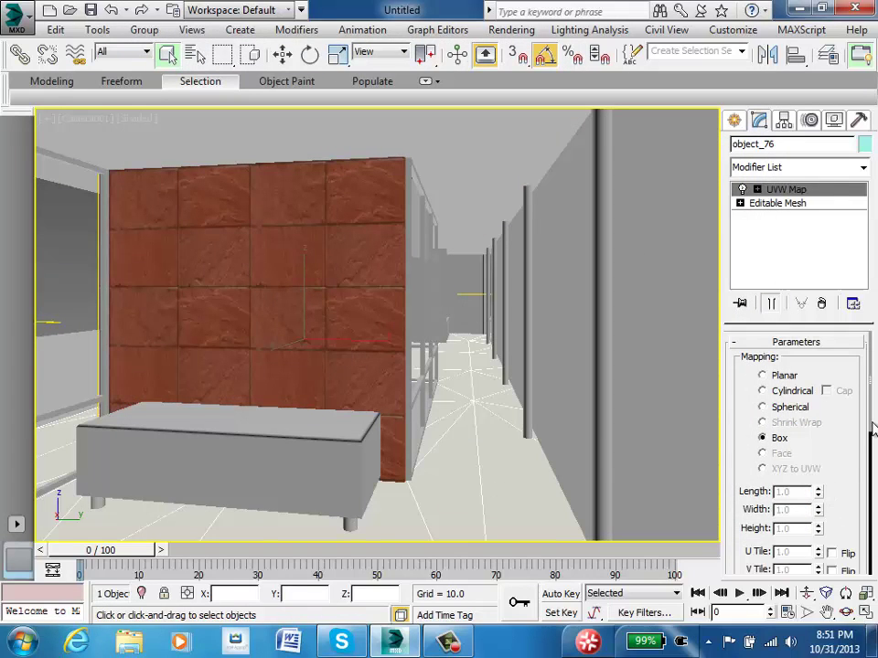
pyautogui.moveTo(872, 429); pyautogui.dragTo(872, 469)
pyautogui.click(745, 521)
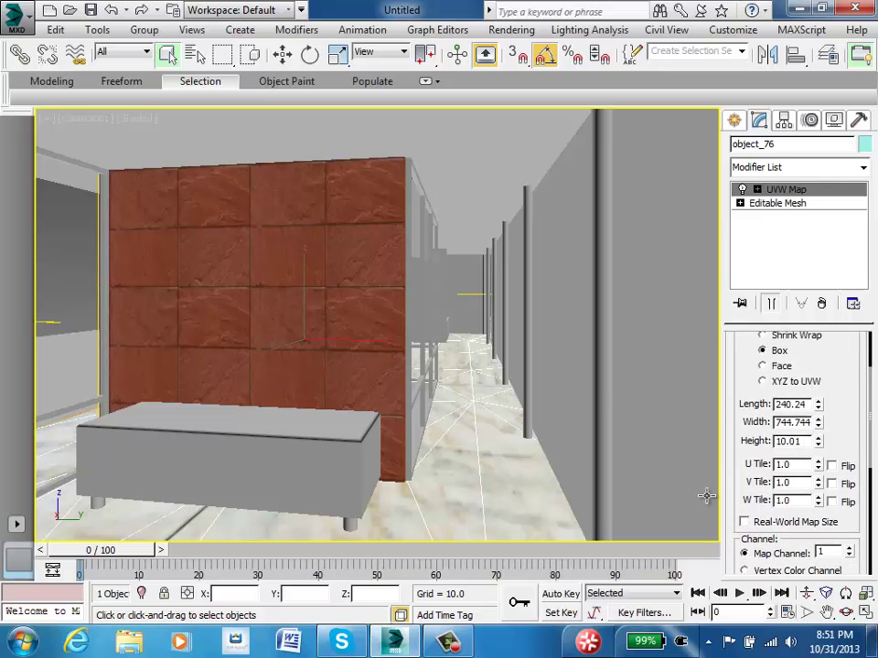
pyautogui.click(338, 54)
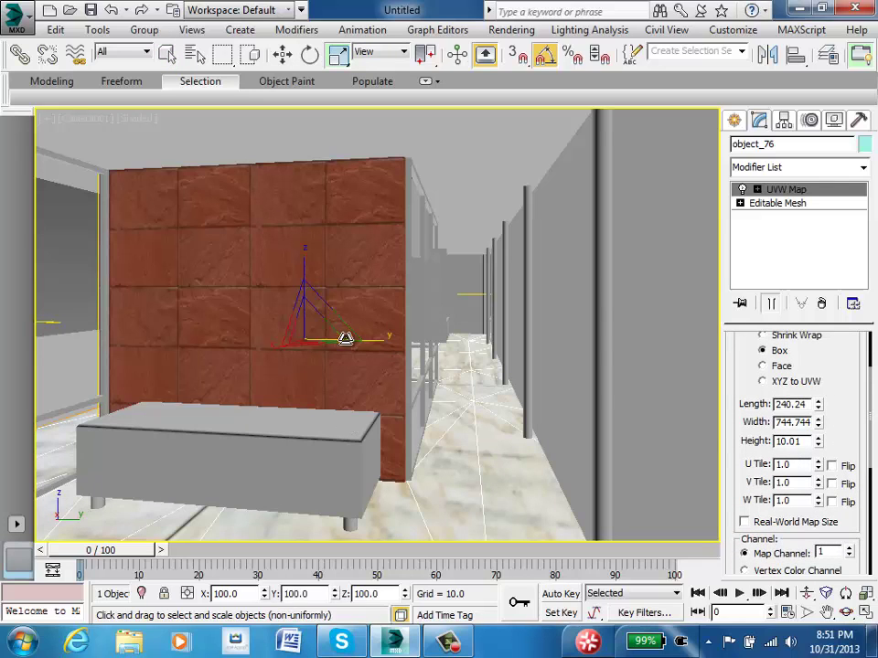
pyautogui.moveTo(321, 332); pyautogui.dragTo(362, 342)
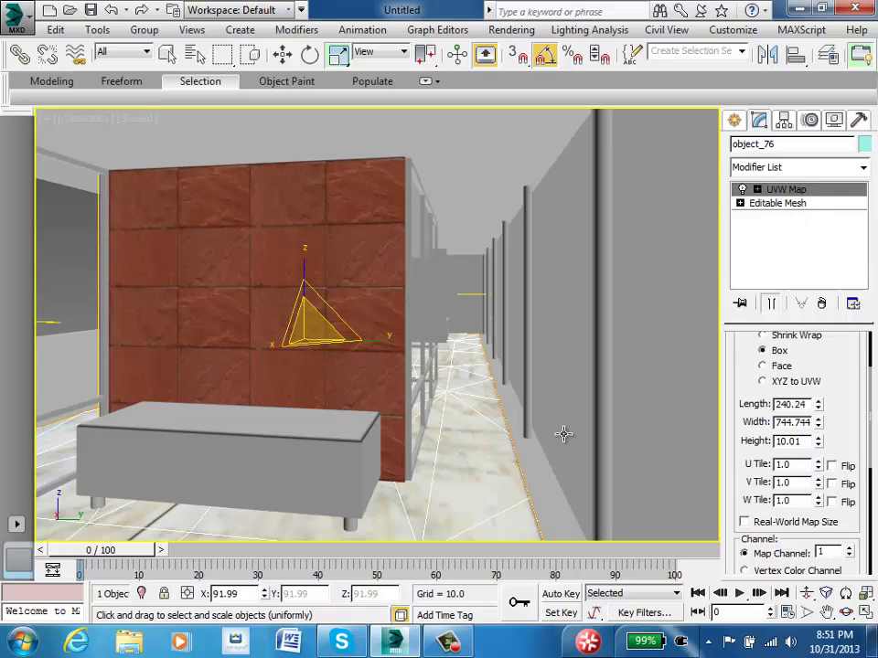
pyautogui.hotkey('ctrl', 'z')
# Step: Shrink the floor's UVW gizmo for smaller marble tiles, move it to about X 238.8, Y 132.1, and exit gizmo editing
pyautogui.click(797, 189)
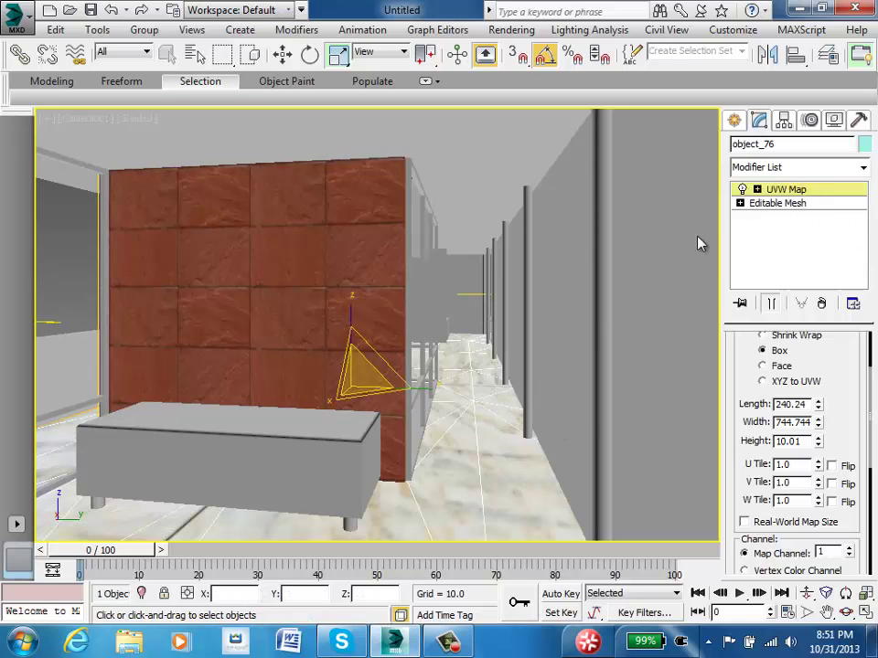
pyautogui.moveTo(395, 369); pyautogui.dragTo(394, 437)
pyautogui.moveTo(433, 388)
pyautogui.mouseDown()
pyautogui.moveTo(417, 392)
pyautogui.moveTo(440, 392)
pyautogui.moveTo(432, 389)
pyautogui.mouseUp()
pyautogui.click(282, 54)
pyautogui.click(337, 54)
pyautogui.click(283, 55)
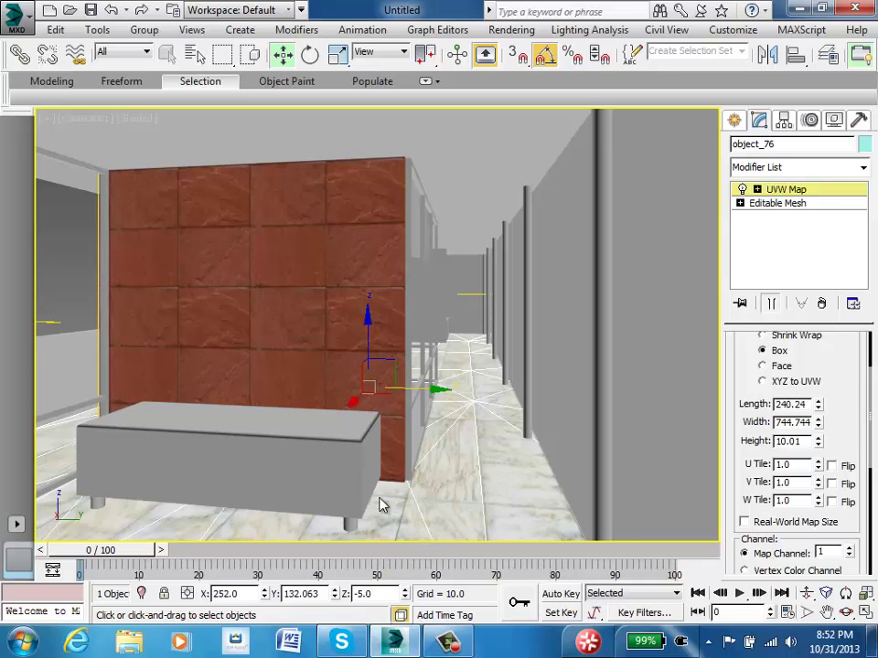
pyautogui.moveTo(354, 401); pyautogui.dragTo(358, 397)
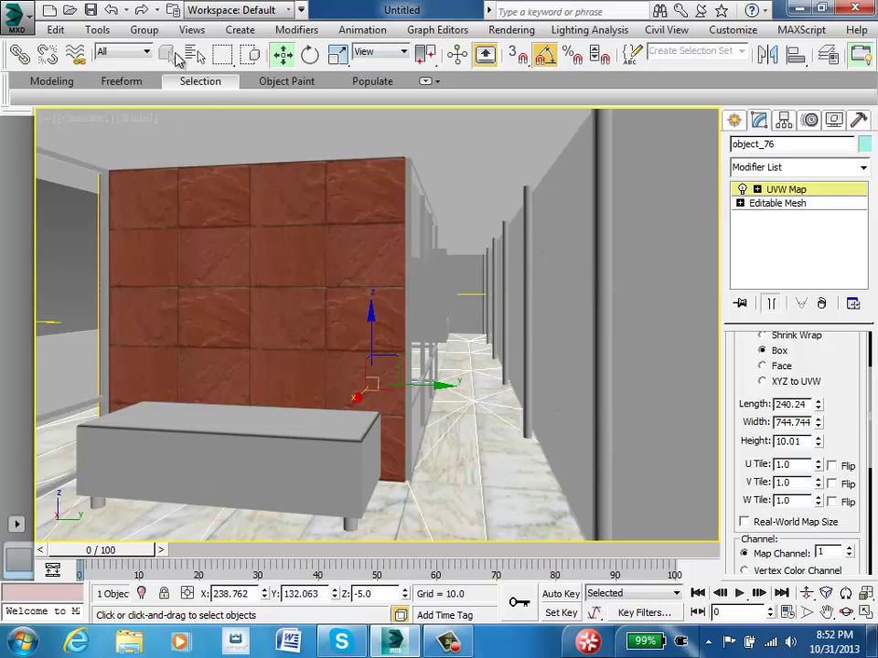
pyautogui.click(779, 190)
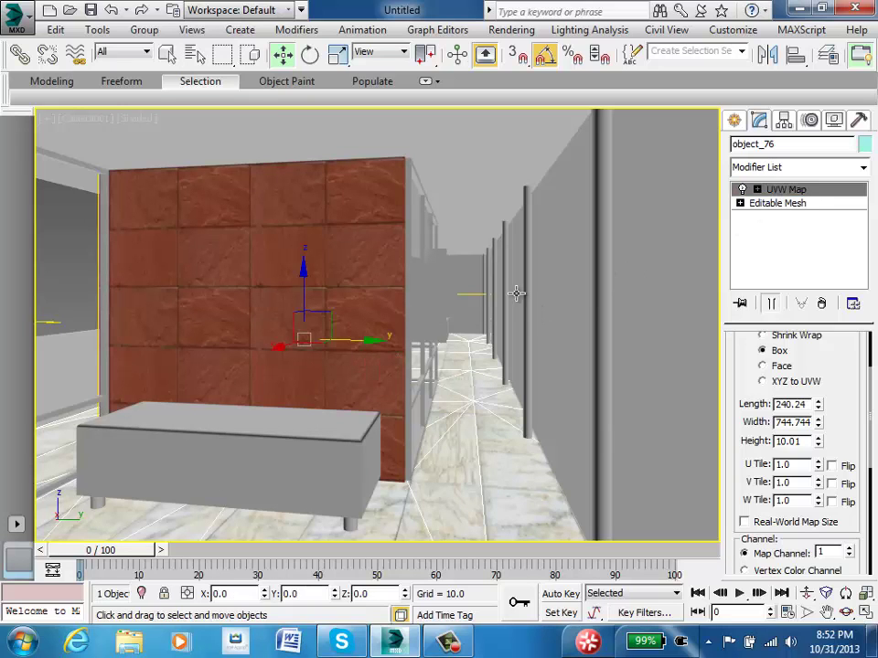
pyautogui.click(166, 56)
# Step: Render the camera view to check the marble floor with the slate wall, and minimize the rendered frame
pyautogui.hotkey('shift', 'q')
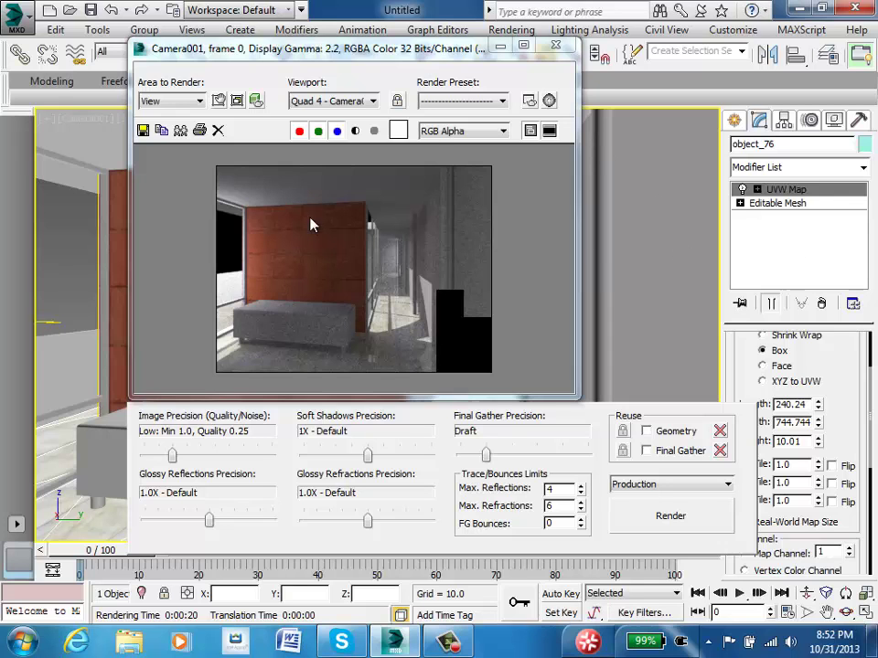
pyautogui.click(497, 52)
pyautogui.click(486, 53)
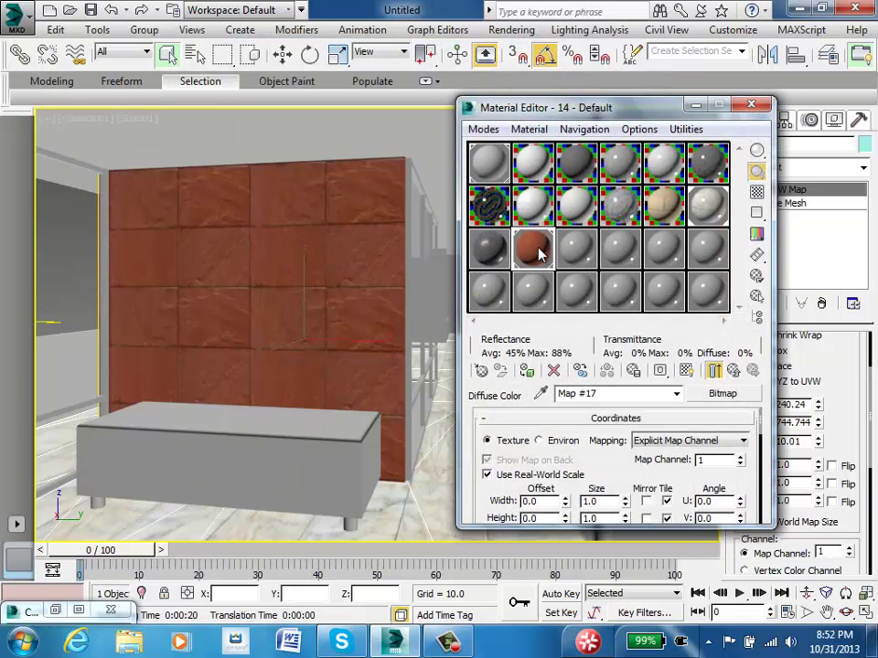
# Step: Return to the red slate material's top level and enlarge the Material Editor to show its Special Purpose Maps
pyautogui.click(732, 370)
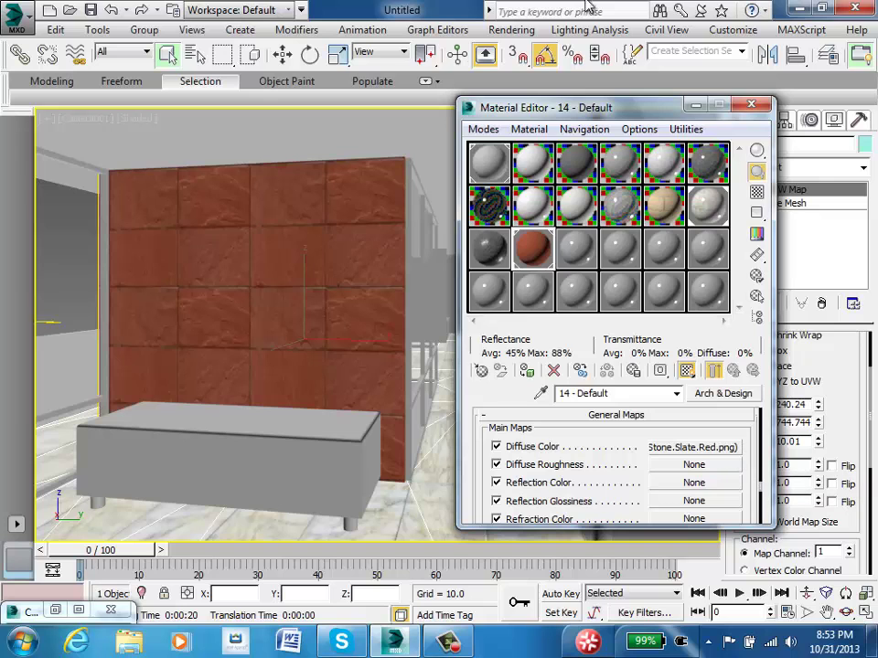
pyautogui.moveTo(627, 96); pyautogui.dragTo(628, 22)
pyautogui.moveTo(675, 530); pyautogui.dragTo(685, 614)
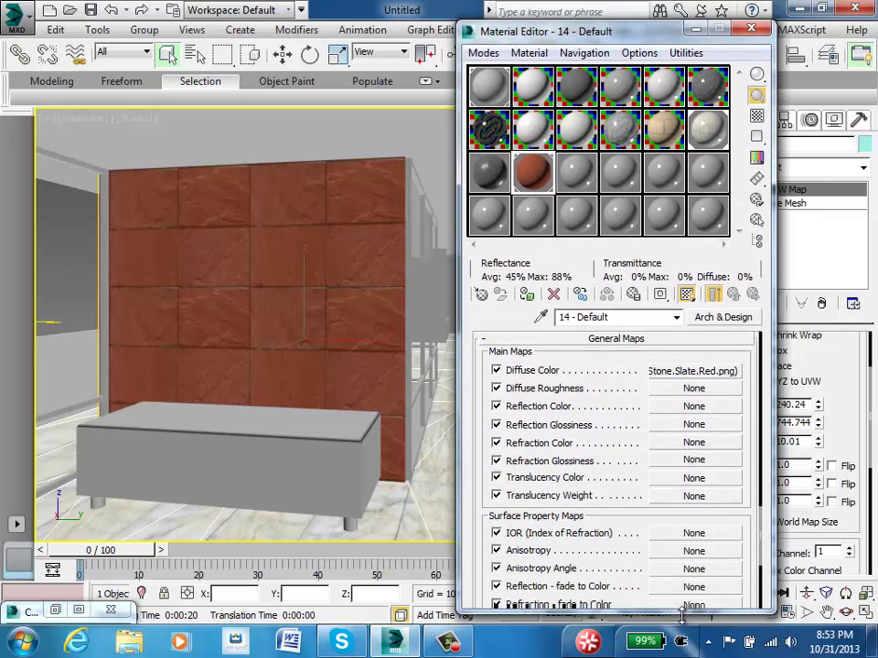
pyautogui.scroll(5, 760, 512)
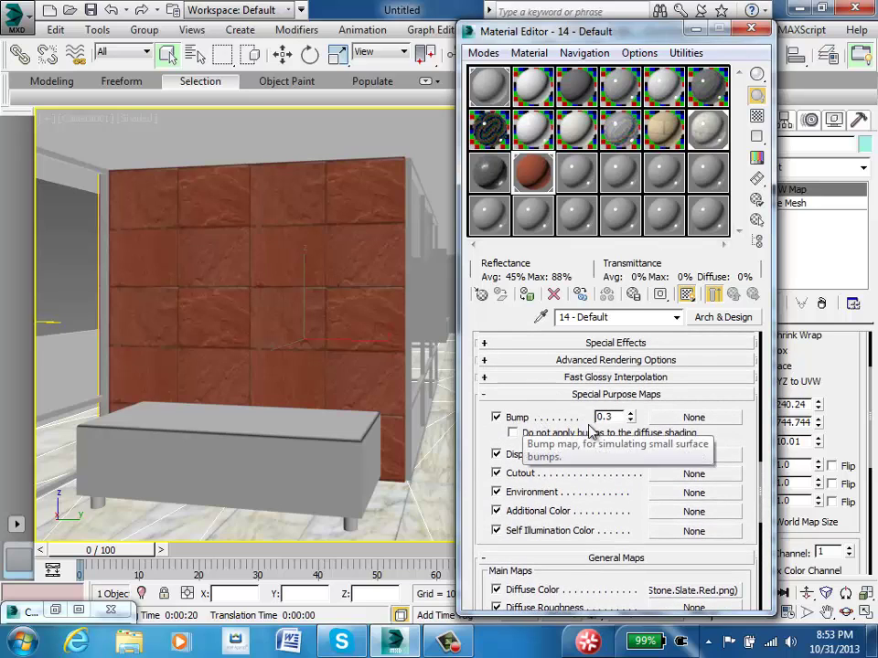
# Step: Assign the Masonry.Stone.Slate.Red.bump bitmap as the slate material's Bump map and view its image
pyautogui.click(666, 419)
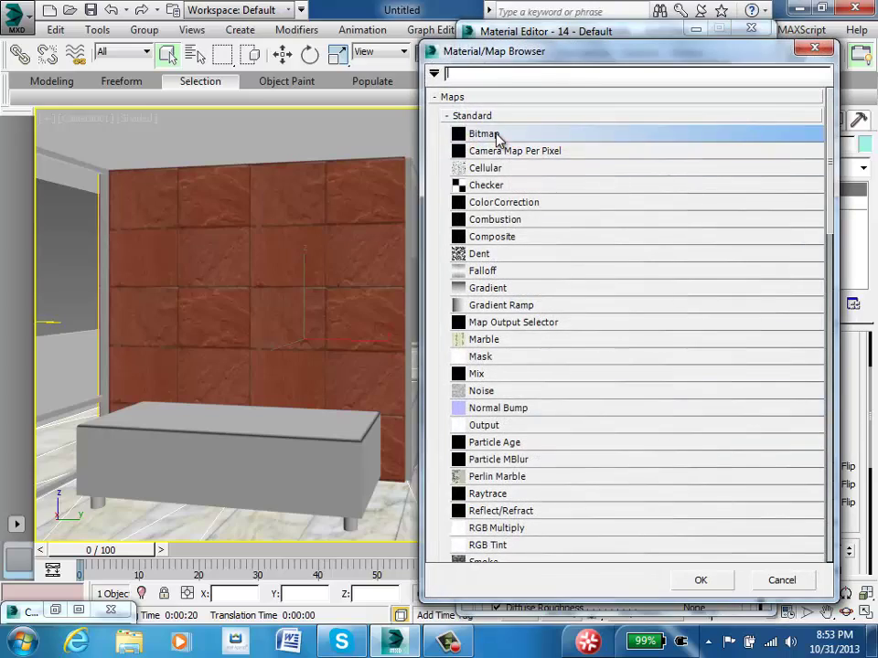
pyautogui.doubleClick(498, 135)
pyautogui.click(337, 162)
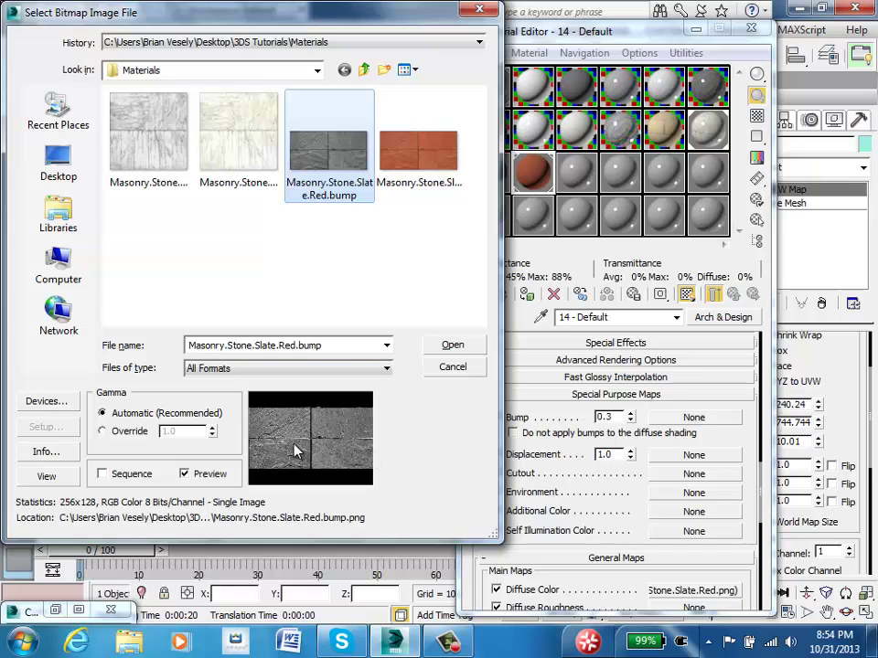
pyautogui.click(453, 347)
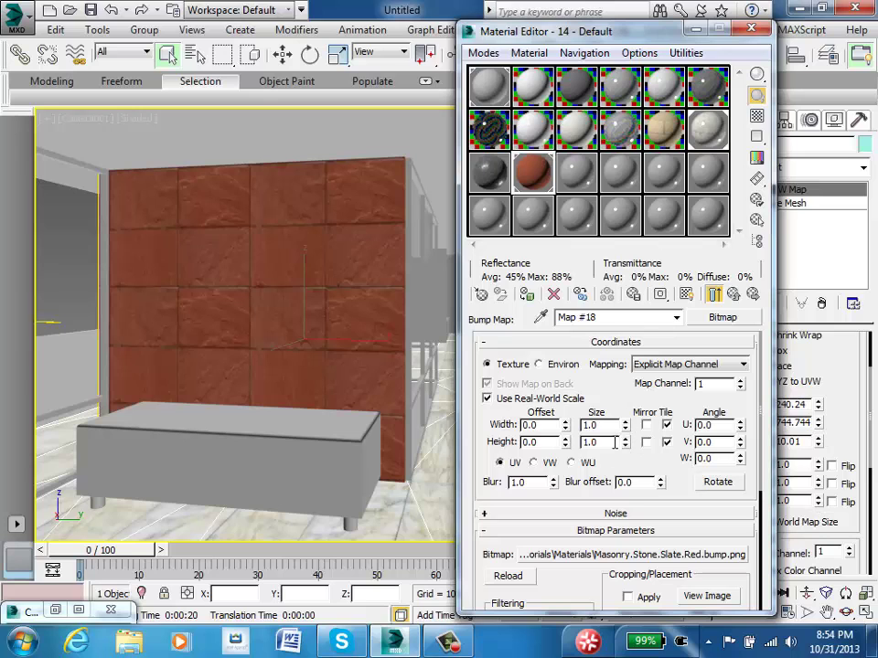
pyautogui.click(707, 597)
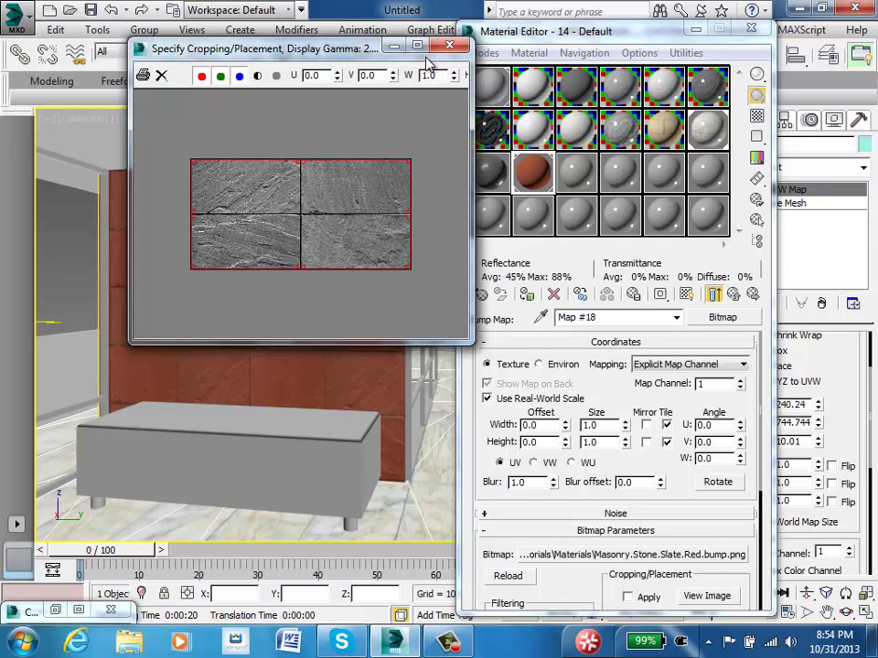
# Step: Close the bump image and the Material Editor, and render the camera view to check the slate wall's bump
pyautogui.click(449, 45)
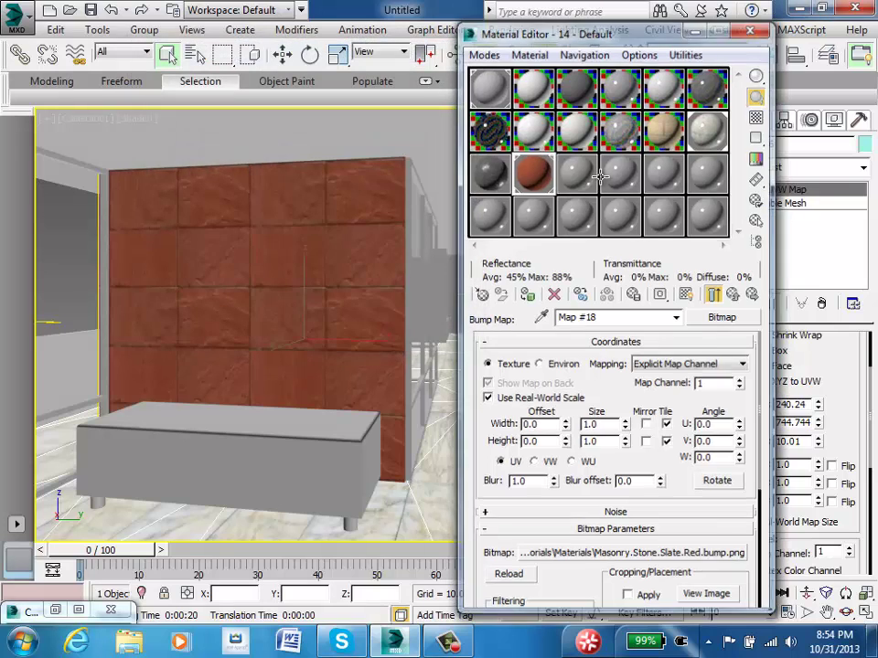
pyautogui.press('m')
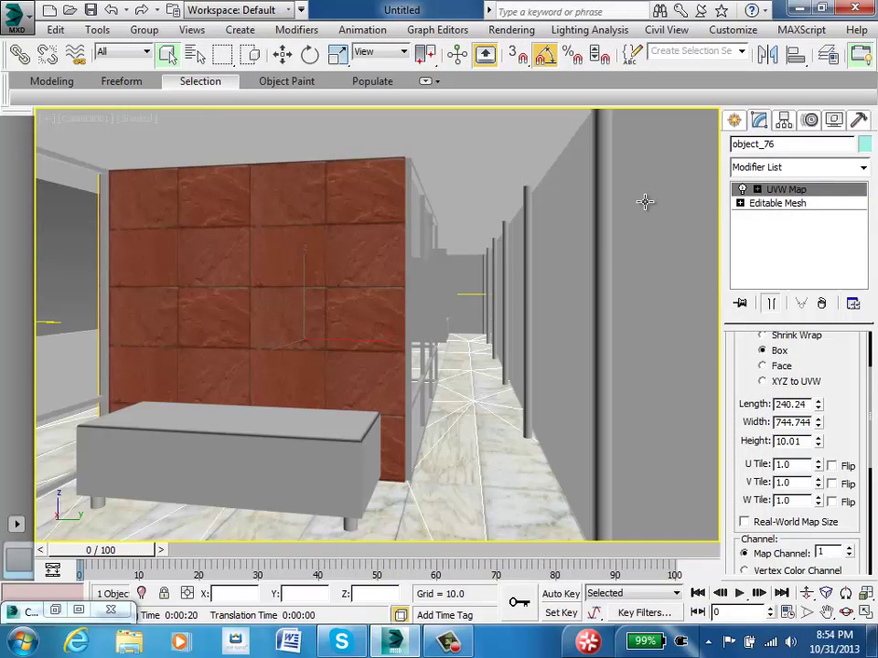
pyautogui.hotkey('shift', 'q')
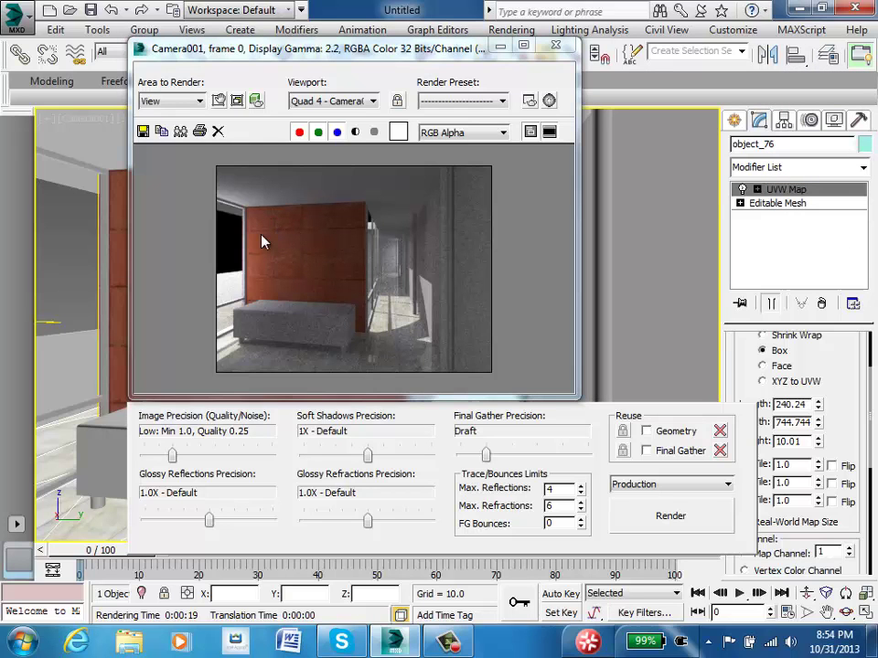
# Step: Set the red slate material's Bump amount to 5, re-render the camera view, and minimize the rendered frame
pyautogui.press('m')
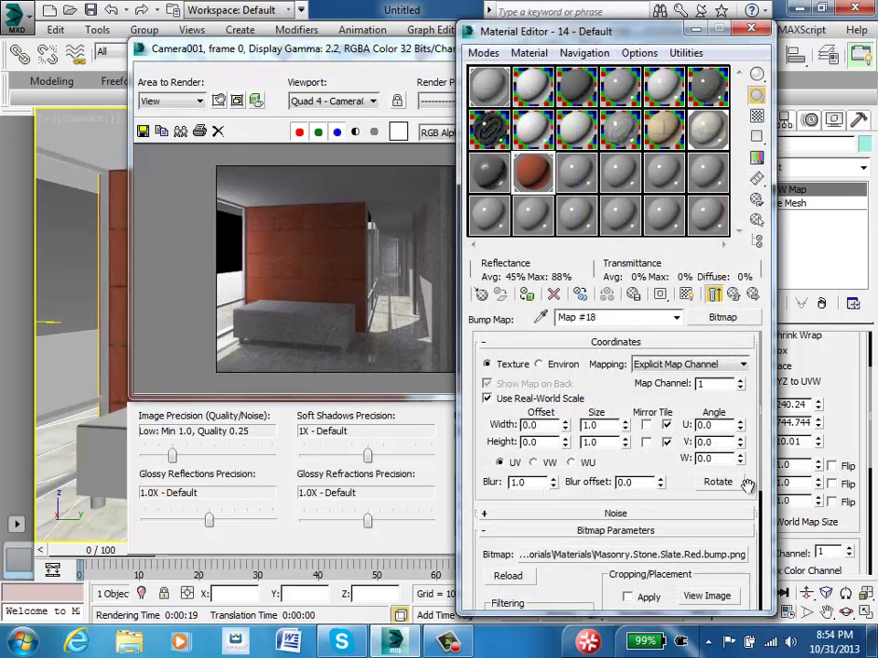
pyautogui.press('Up')
pyautogui.scroll(3, 759, 457)
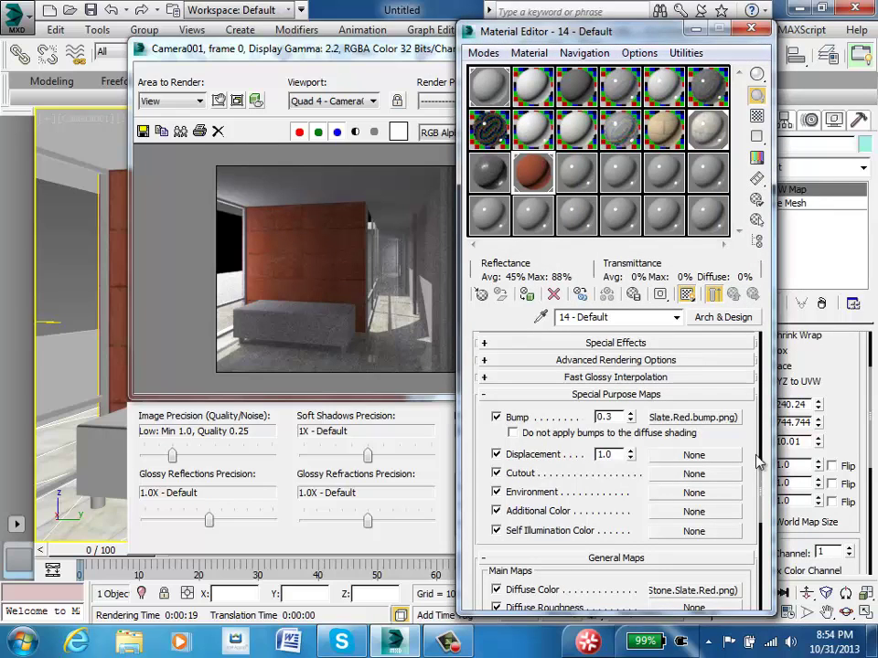
pyautogui.scroll(2, 762, 485)
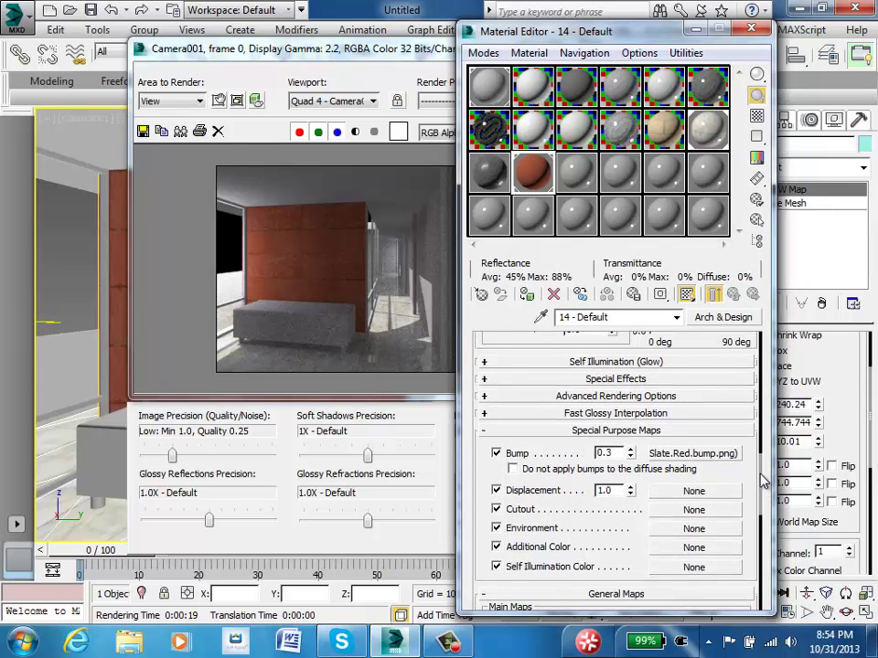
pyautogui.doubleClick(620, 453)
pyautogui.write('5')
pyautogui.hotkey('shift', 'q')
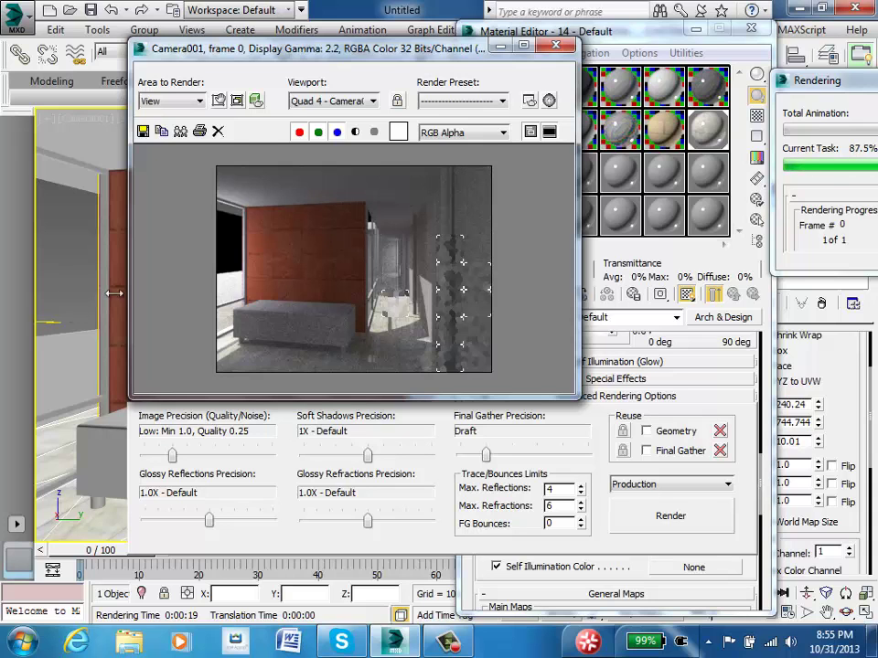
pyautogui.click(501, 43)
# Step: Assign the Masonry.Stone.Marble.Square.Stacked.Polished.White.fine.bump bitmap as the white marble material's Bump map and return to its top level
pyautogui.click(724, 130)
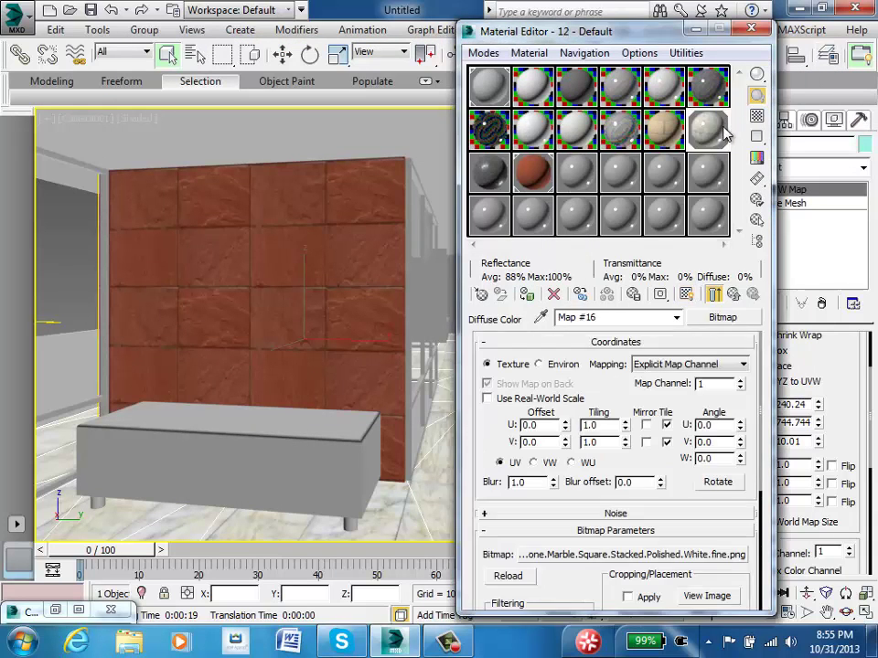
pyautogui.click(734, 294)
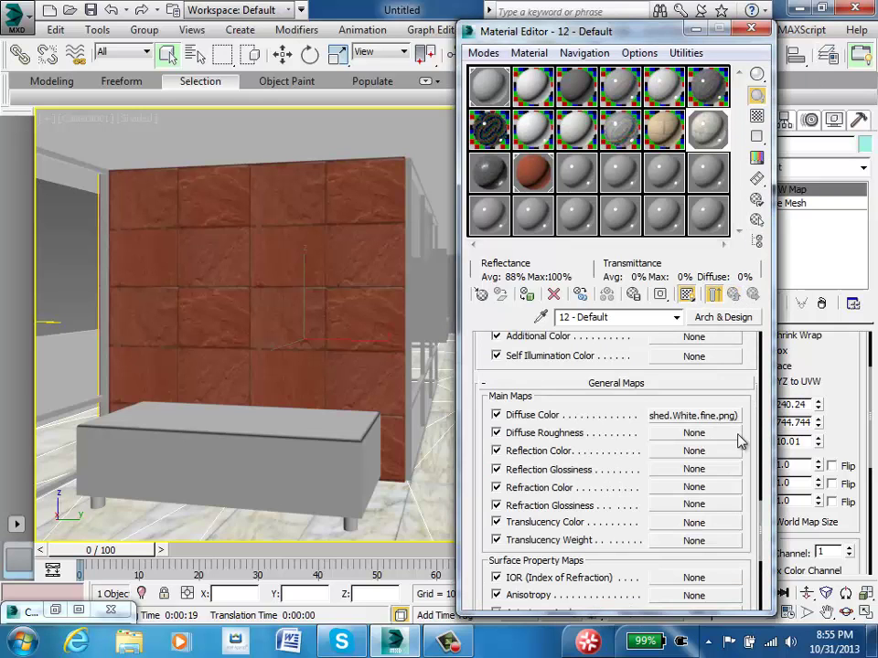
pyautogui.moveTo(762, 537); pyautogui.dragTo(761, 504)
pyautogui.click(704, 361)
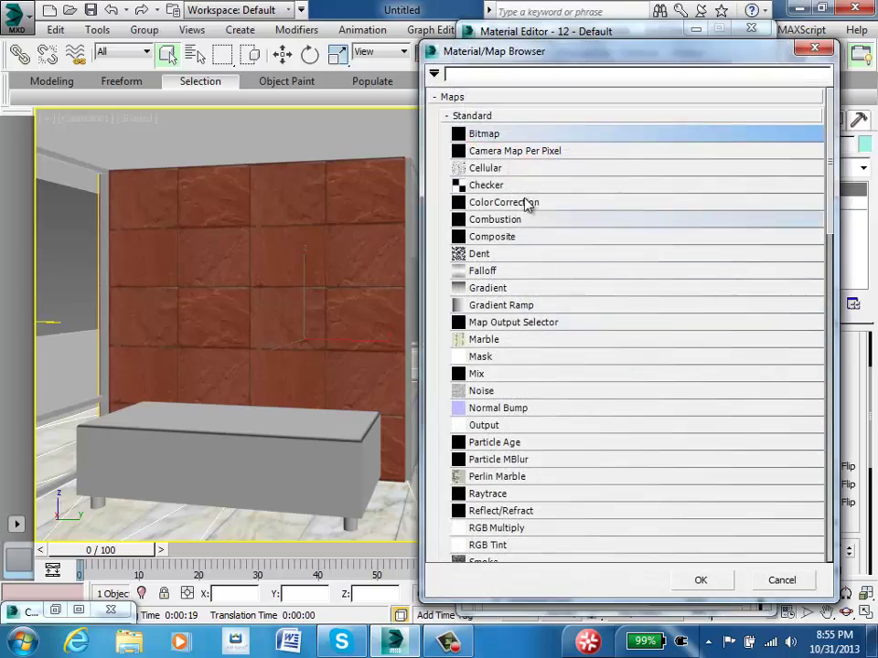
pyautogui.doubleClick(498, 134)
pyautogui.click(223, 154)
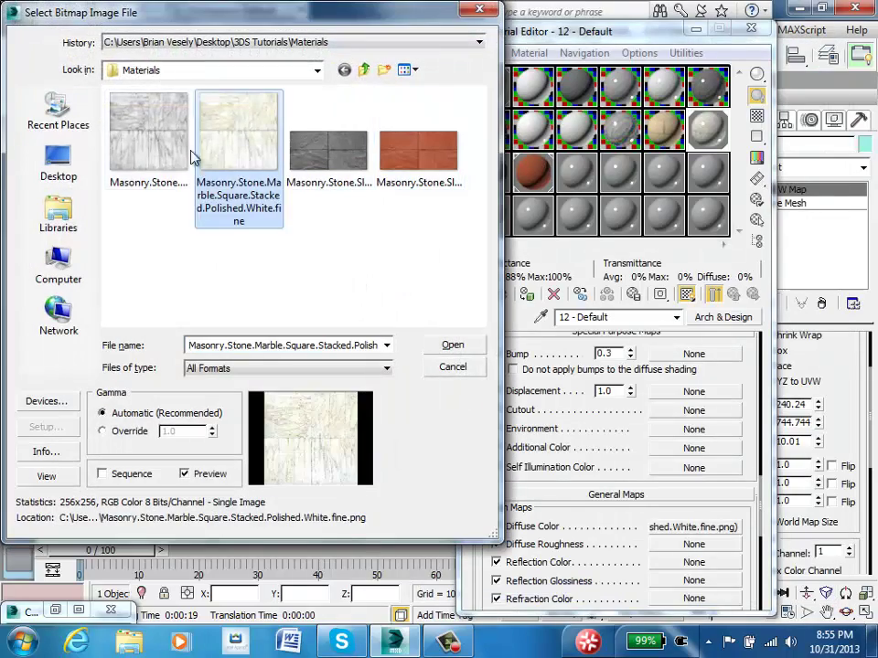
pyautogui.click(188, 150)
pyautogui.click(452, 345)
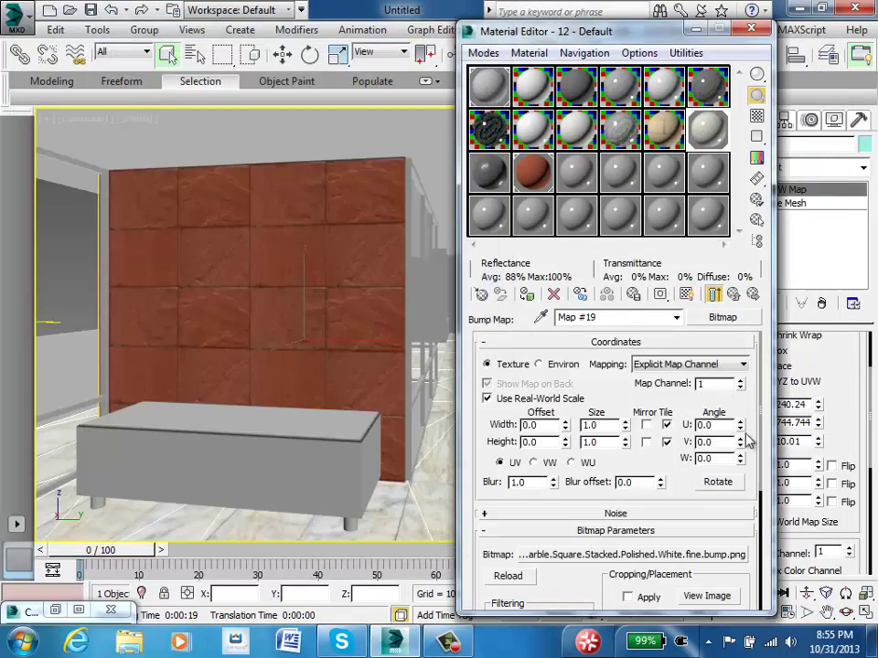
pyautogui.click(733, 294)
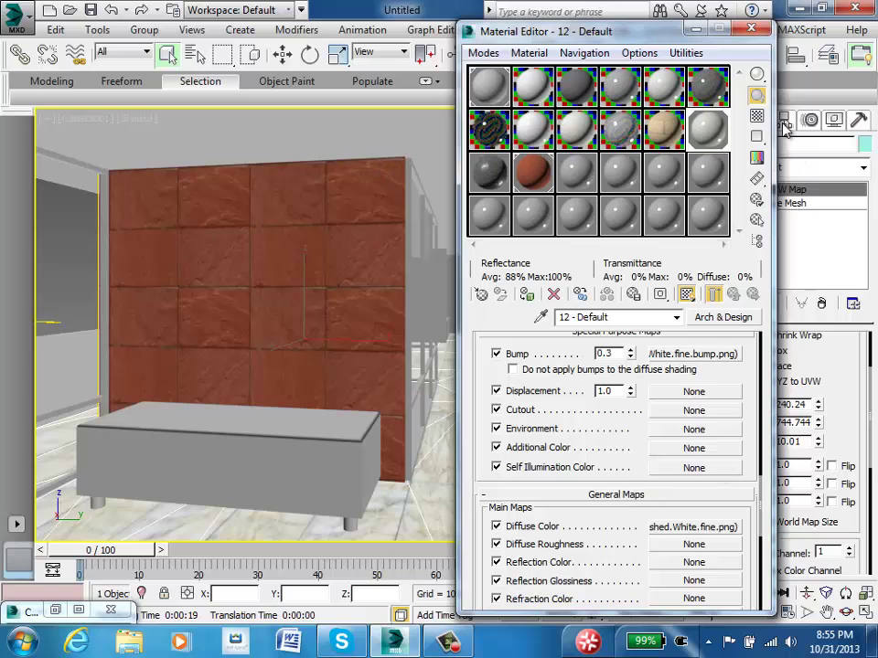
# Step: Close the Material Editor, render the camera view to check the marble floor's bump, and close the rendered frame
pyautogui.click(749, 30)
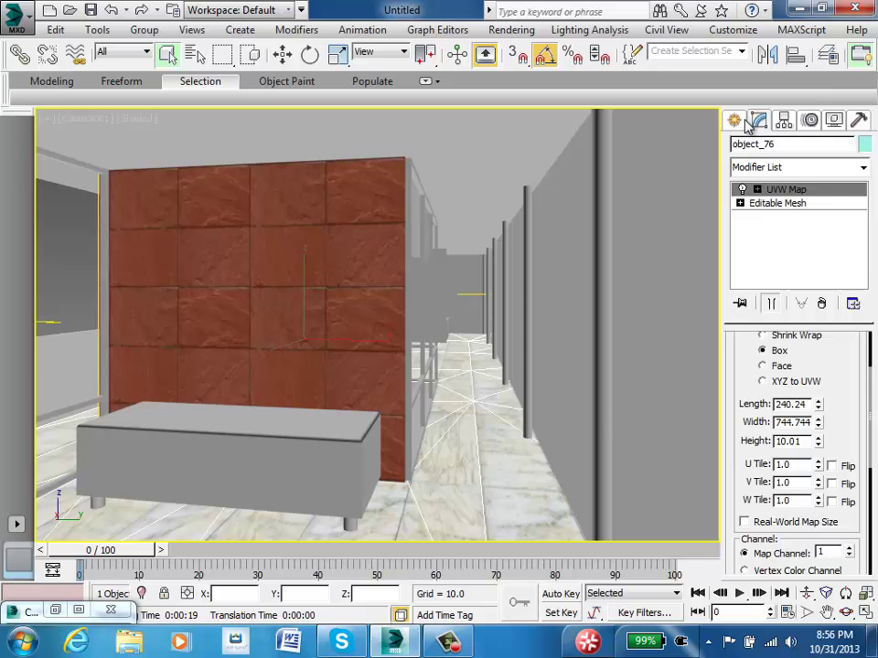
pyautogui.hotkey('shift', 'q')
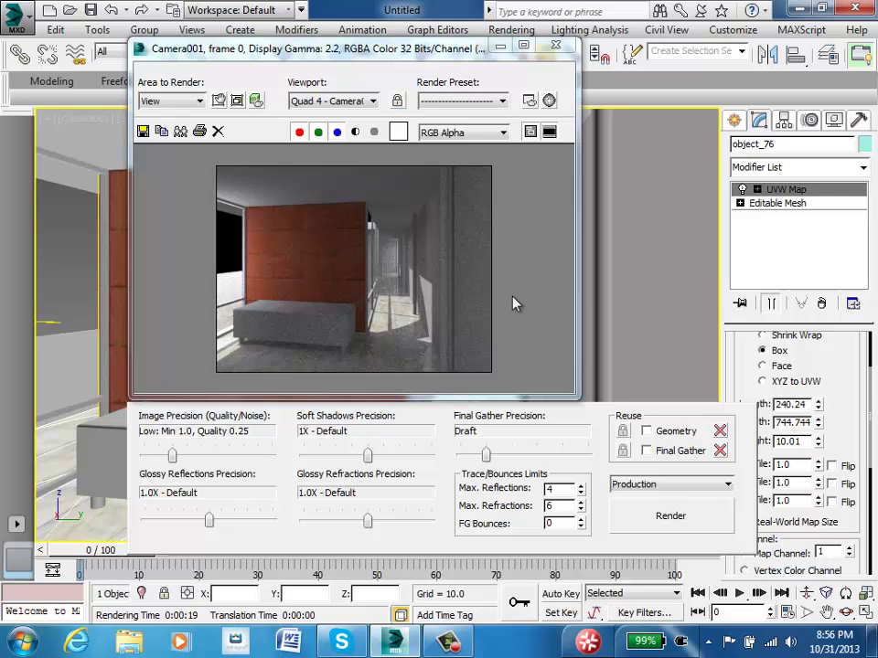
pyautogui.click(555, 45)
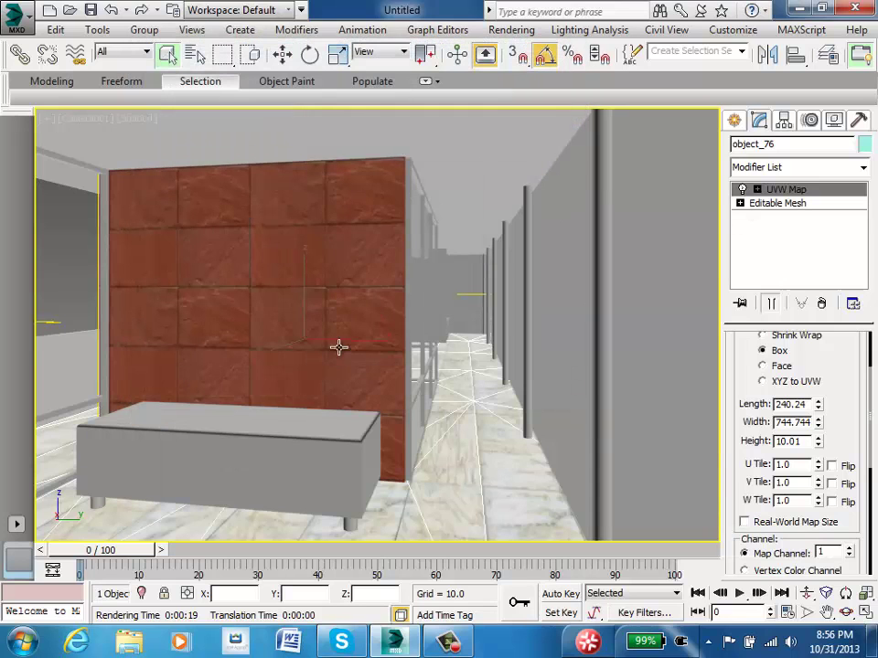
# Step: Hide geometry from the scene selection list and select the Direct001 light by name
pyautogui.click(195, 56)
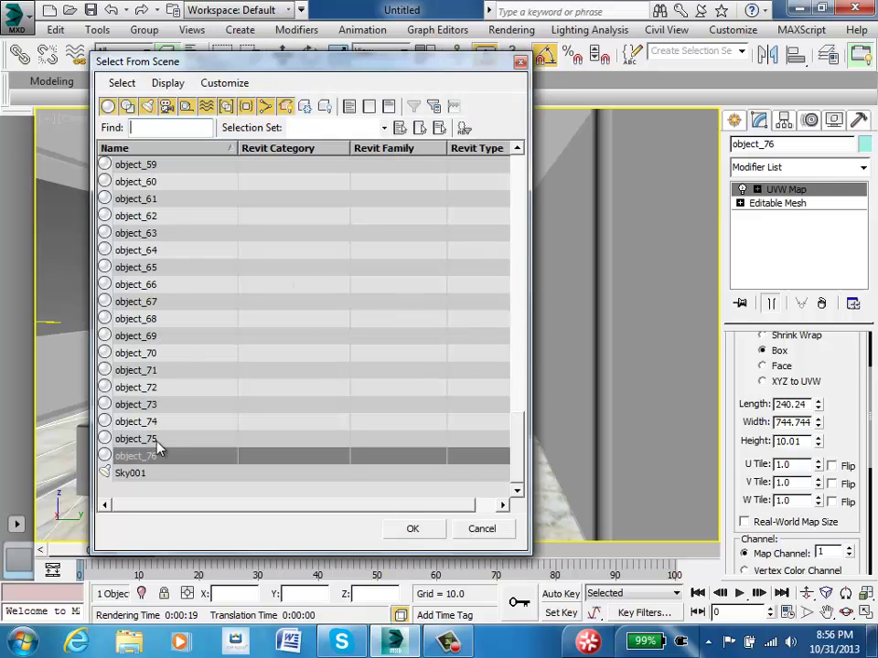
pyautogui.moveTo(524, 450); pyautogui.dragTo(513, 177)
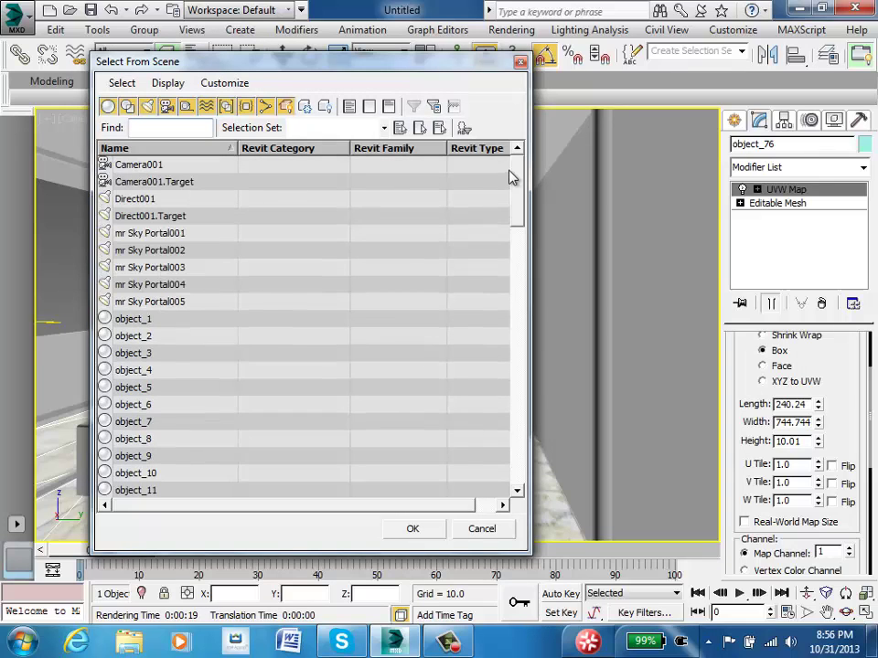
pyautogui.click(108, 106)
pyautogui.click(123, 198)
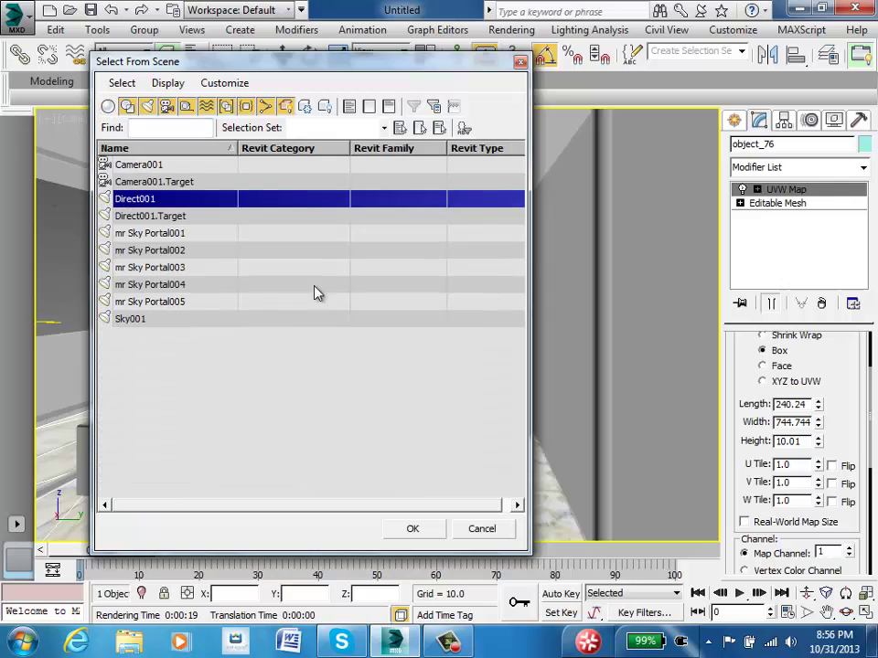
pyautogui.click(416, 529)
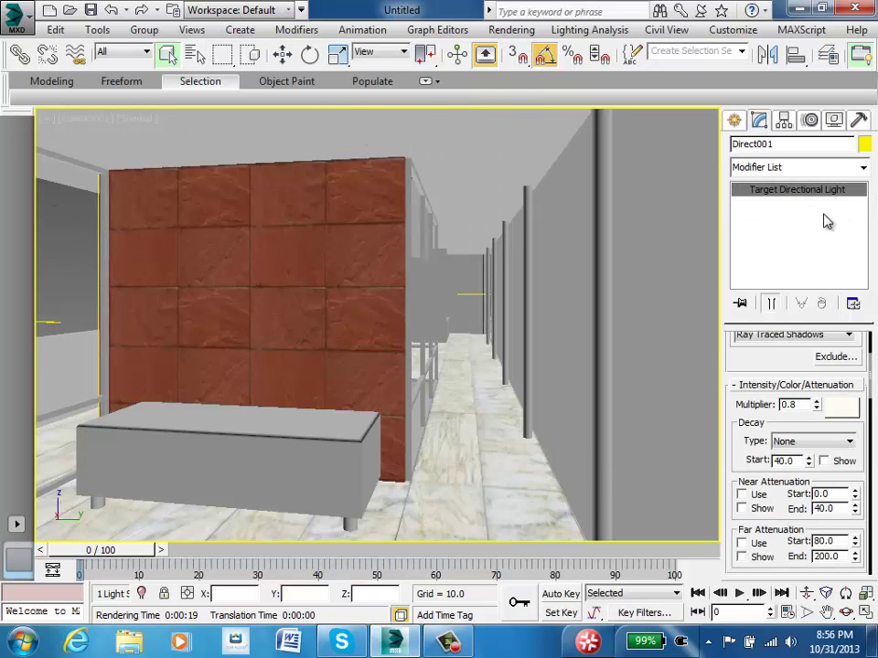
# Step: Add a new Volume Light effect to the directional light's Atmospheres & Effects
pyautogui.moveTo(872, 370); pyautogui.dragTo(868, 522)
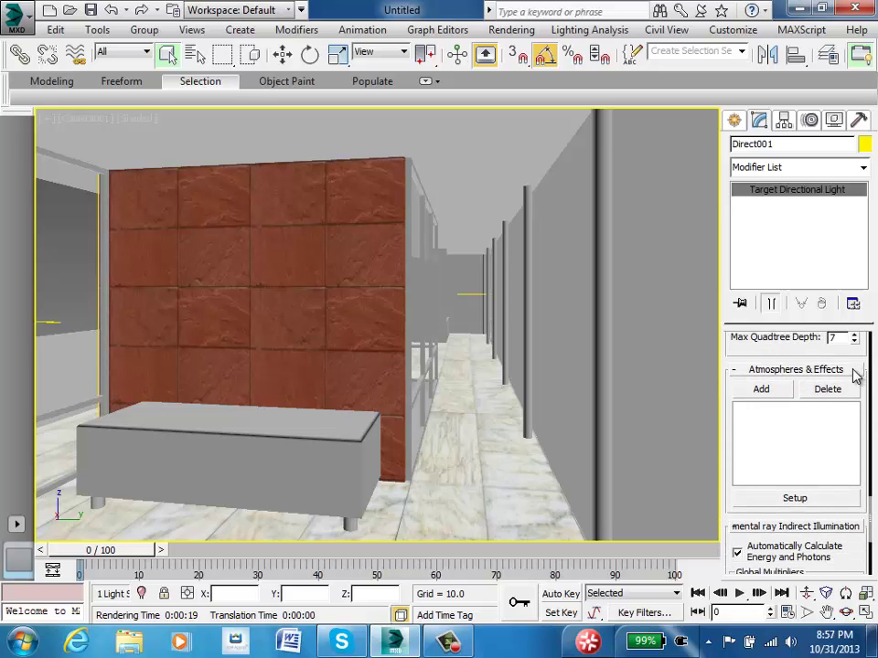
pyautogui.click(776, 393)
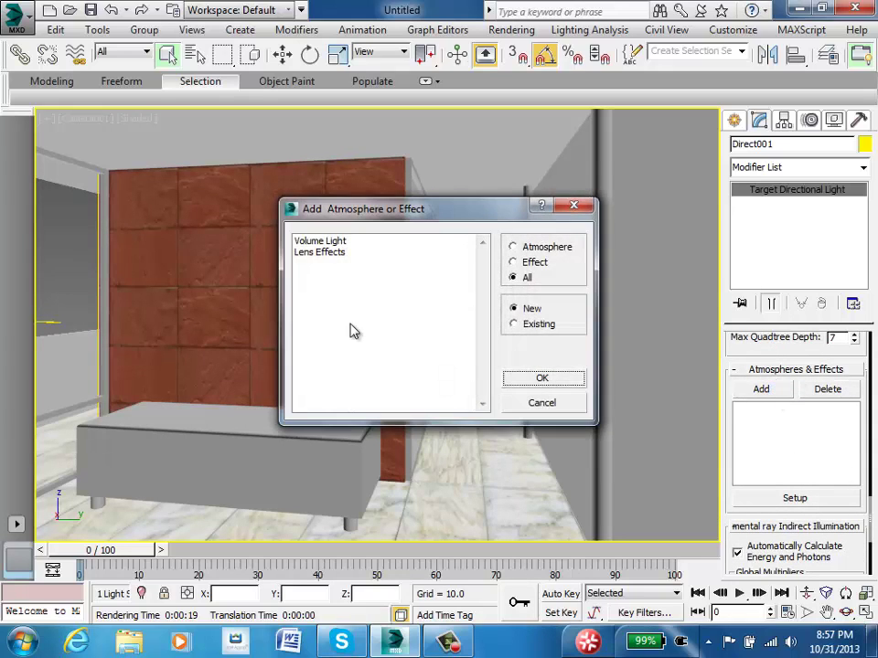
pyautogui.click(309, 241)
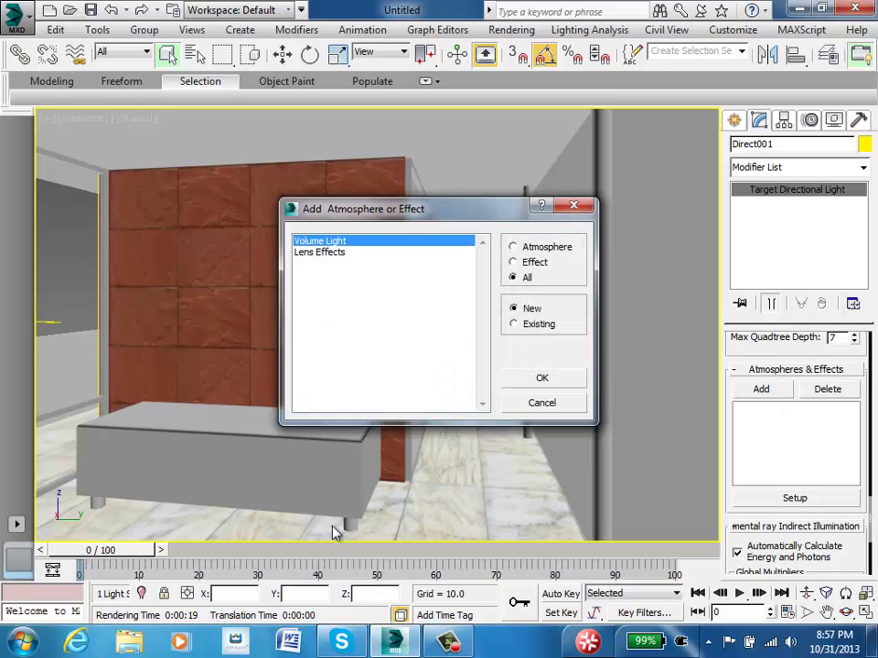
pyautogui.click(564, 381)
# Step: Open the setup of the light's Volume Light effect and bring its Volume Light Parameters into view
pyautogui.click(784, 419)
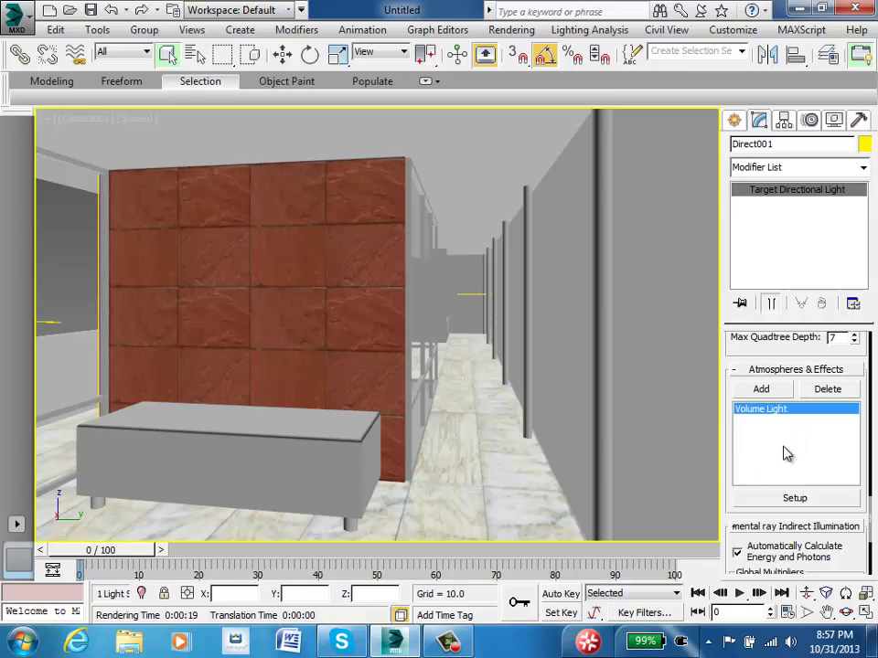
pyautogui.click(794, 500)
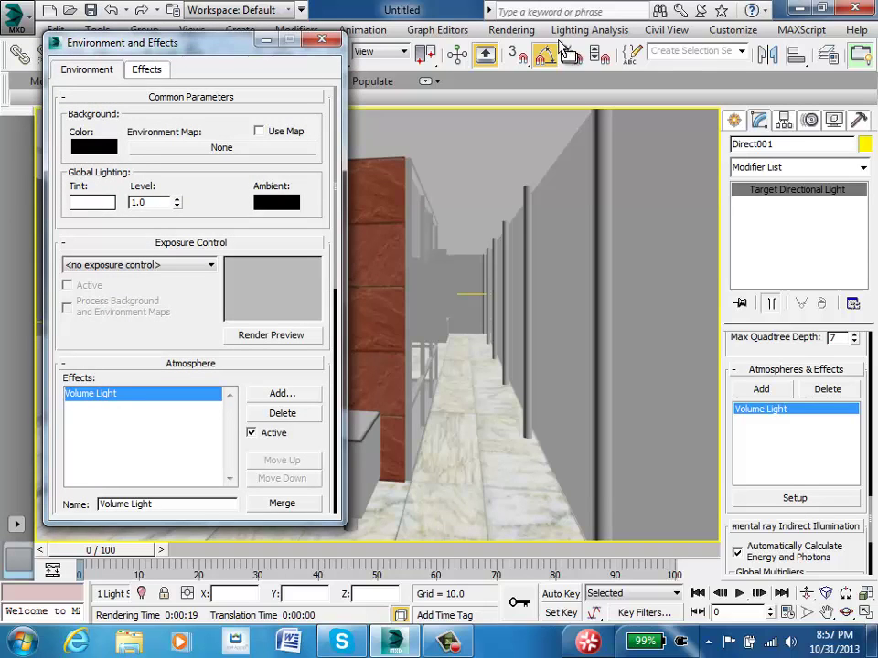
pyautogui.click(501, 35)
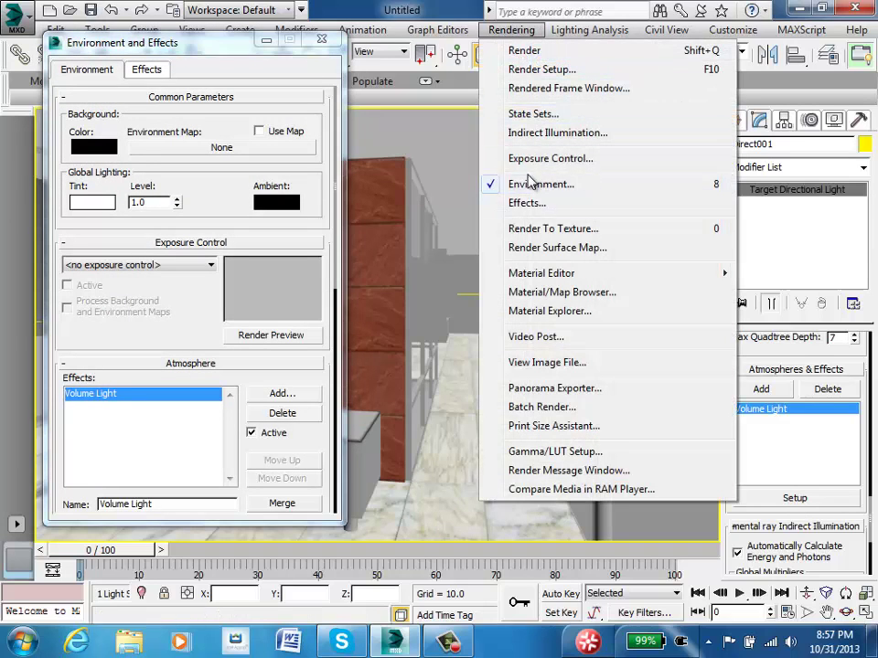
pyautogui.click(111, 395)
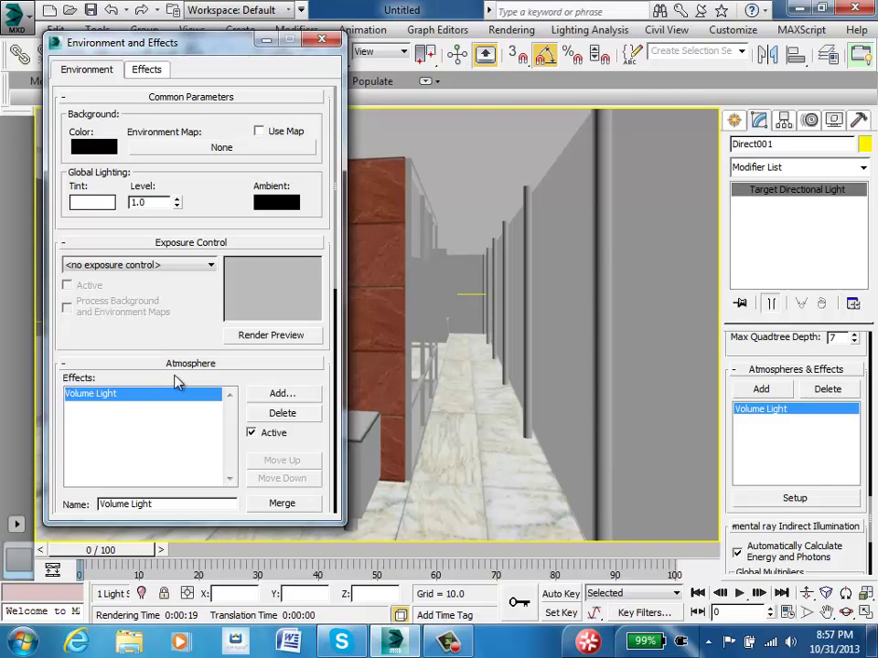
pyautogui.click(112, 395)
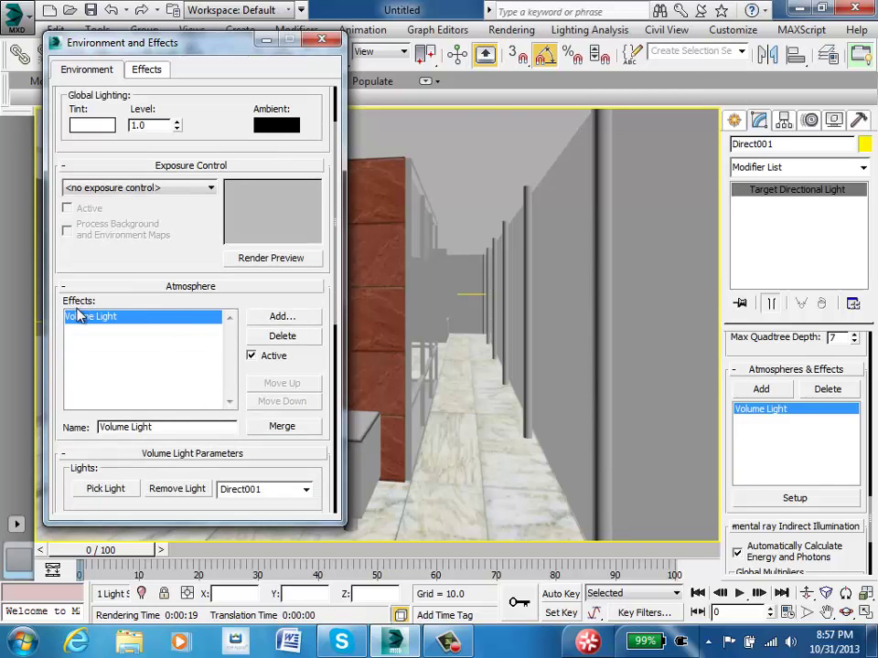
pyautogui.scroll(-5, 146, 330)
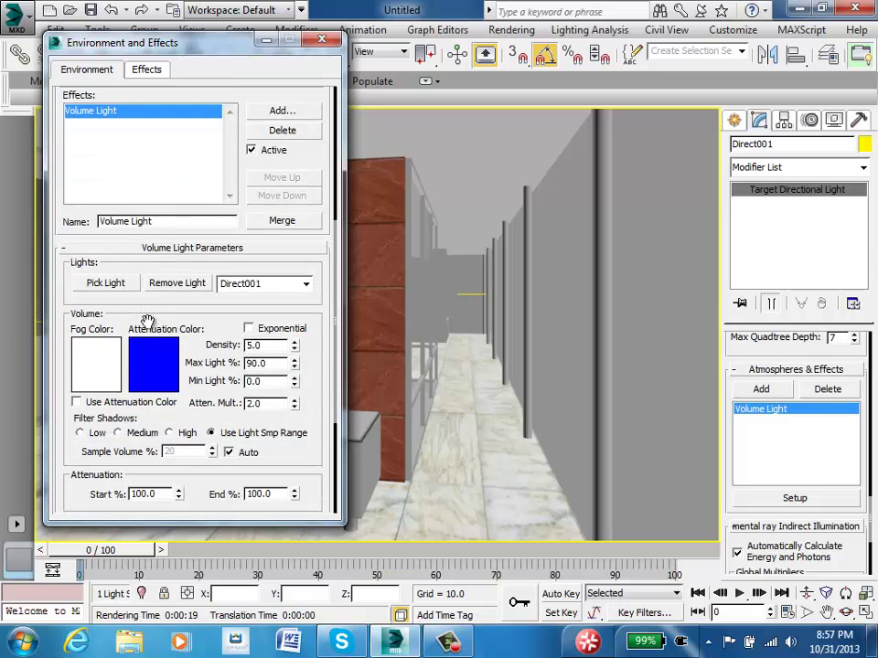
pyautogui.click(207, 252)
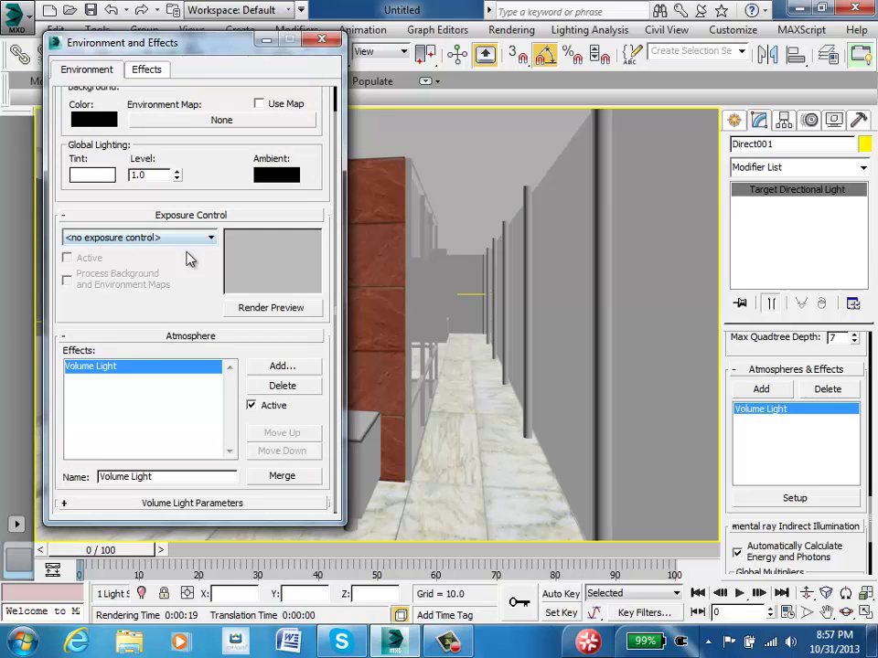
pyautogui.click(175, 503)
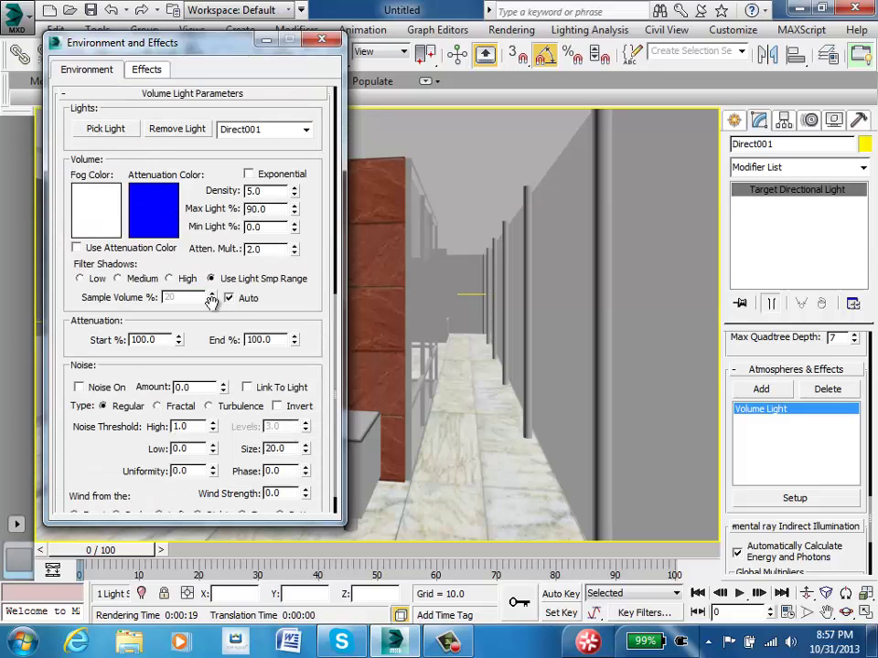
# Step: Set the Volume Light's Density to 3 and its Max Light % to 80
pyautogui.scroll(2, 162, 224)
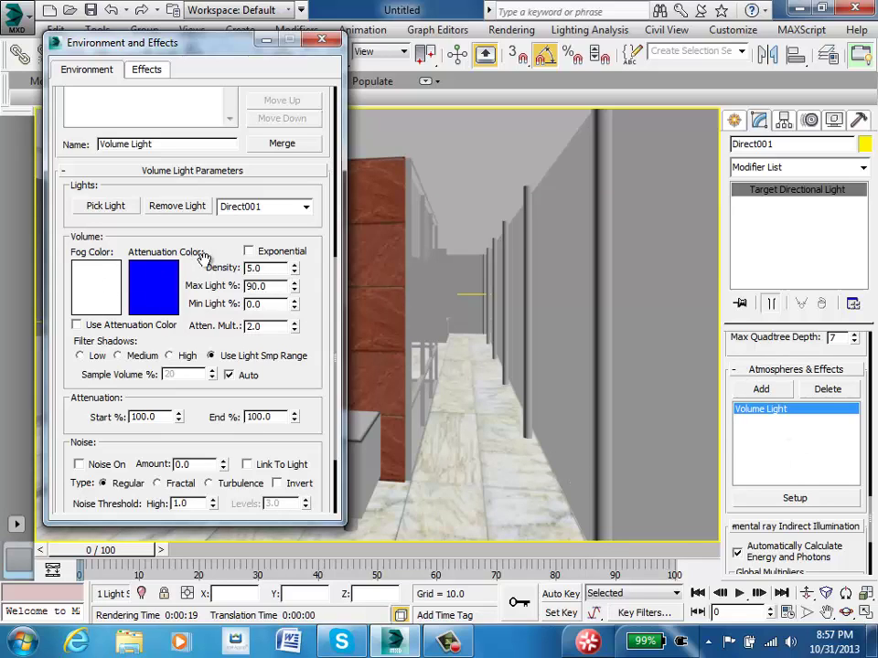
pyautogui.doubleClick(273, 266)
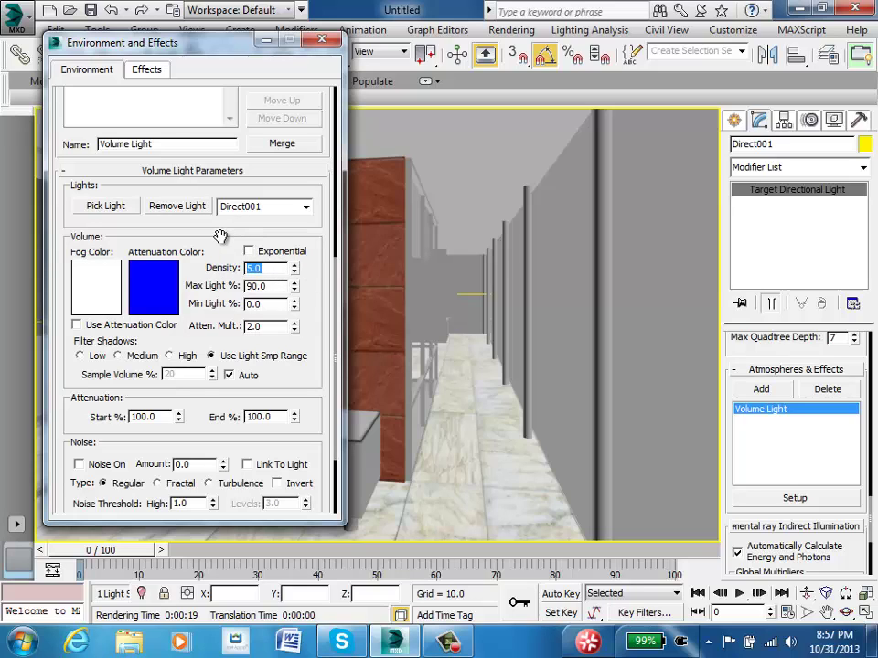
pyautogui.write('3')
pyautogui.click(277, 287)
pyautogui.doubleClick(265, 287)
pyautogui.write('80')
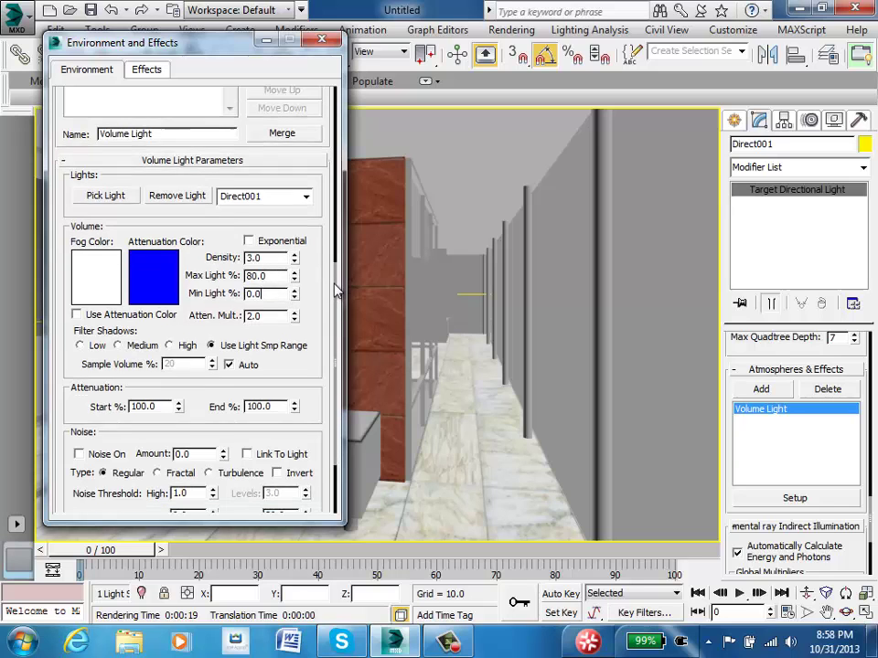
pyautogui.scroll(-4, 335, 288)
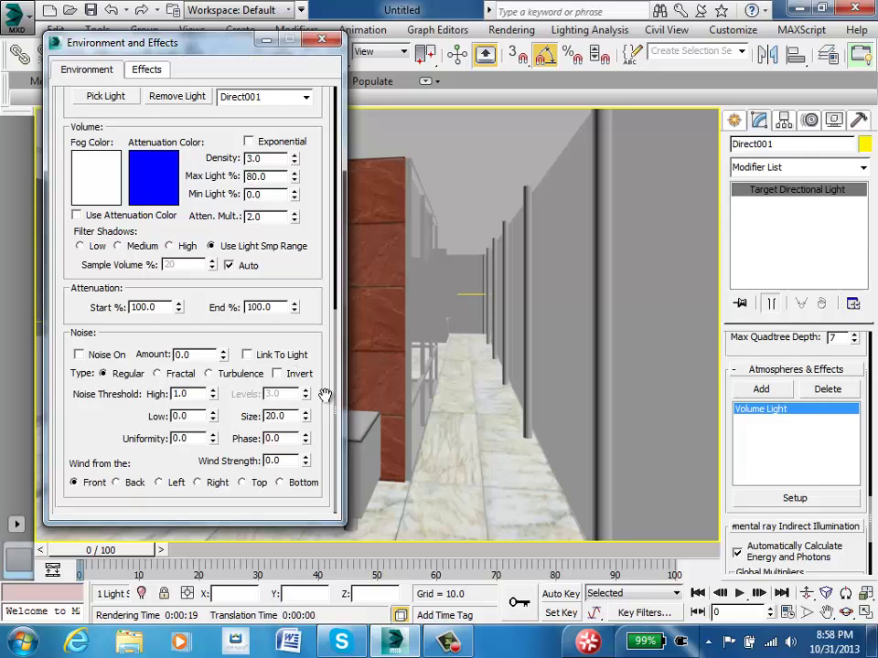
# Step: Close the environment and effects settings and render the Camera001 view with the Volume Light effect
pyautogui.moveTo(337, 402); pyautogui.dragTo(319, 149)
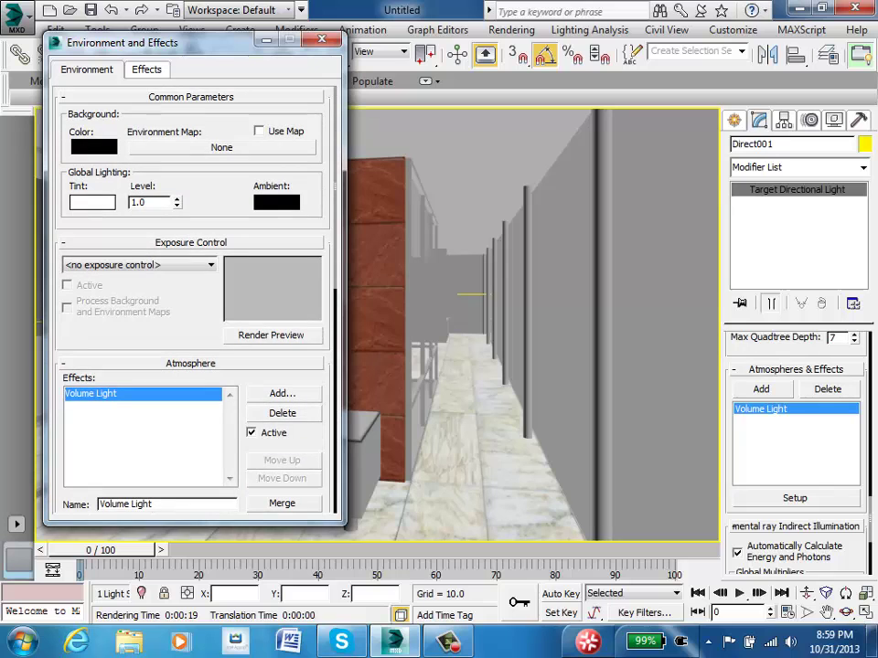
pyautogui.click(322, 41)
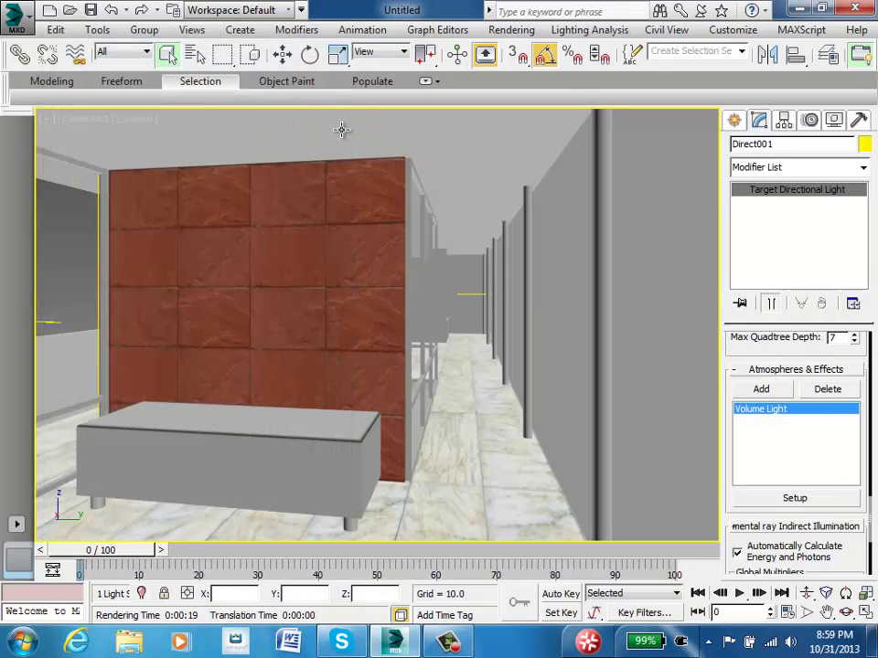
pyautogui.hotkey('shift', 'q')
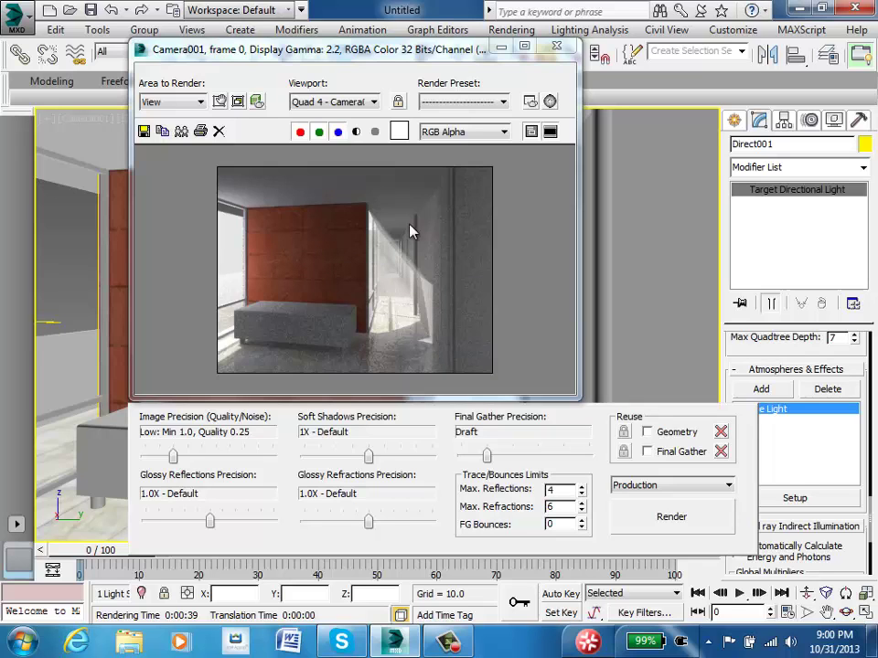
# Step: Move the rendered image window aside and select the Direct001 light by name from the scene list
pyautogui.moveTo(176, 55); pyautogui.dragTo(173, 104)
pyautogui.click(165, 51)
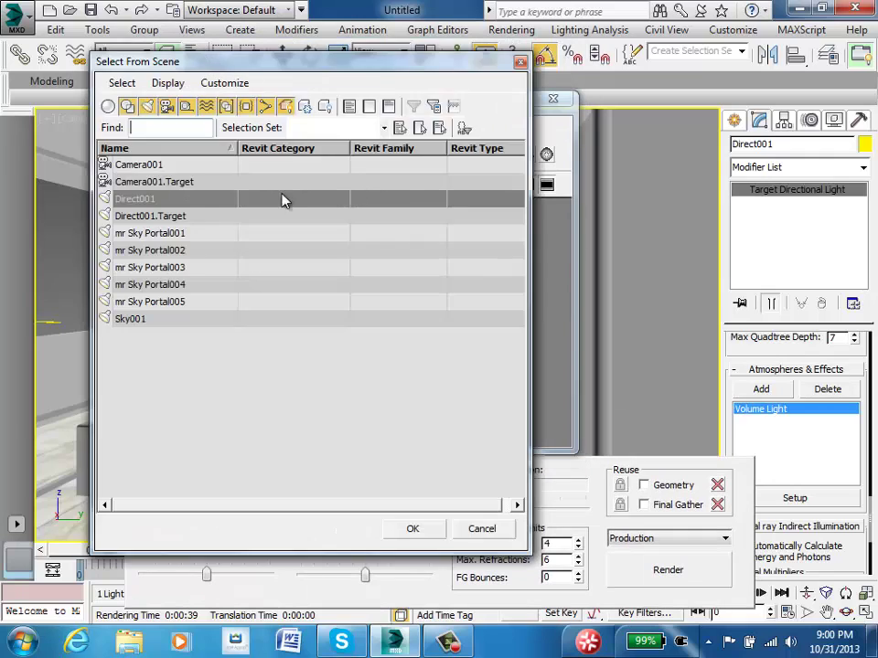
pyautogui.click(146, 216)
pyautogui.click(135, 198)
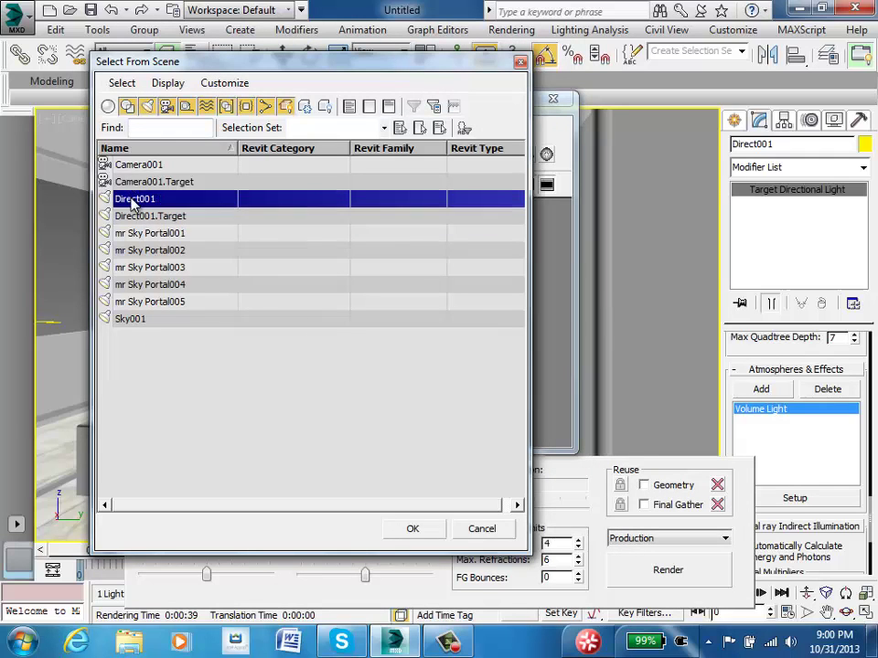
pyautogui.click(437, 529)
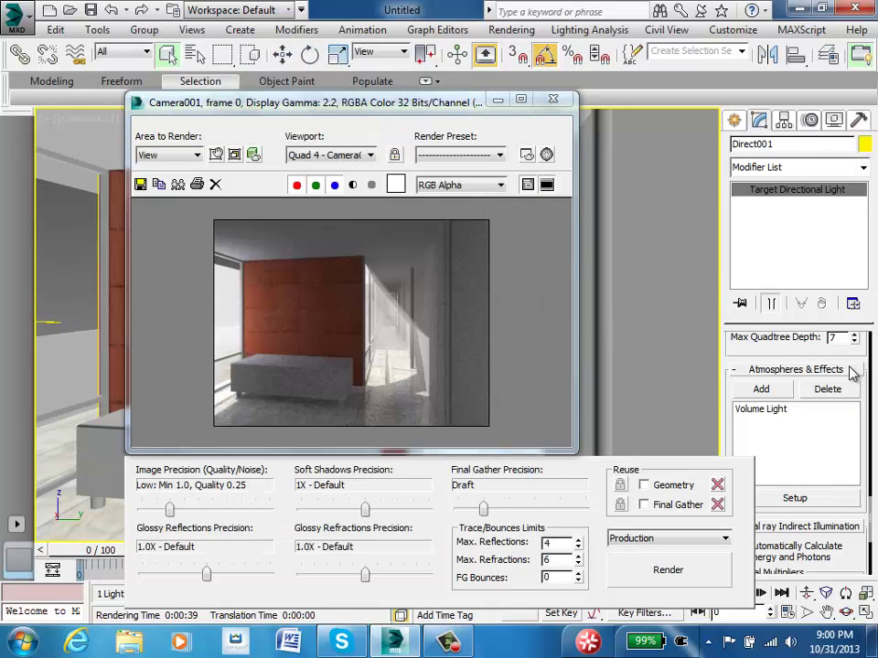
# Step: Set the directional light's intensity Multiplier to 0.3 and render the Camera001 view again
pyautogui.moveTo(871, 535); pyautogui.dragTo(871, 360)
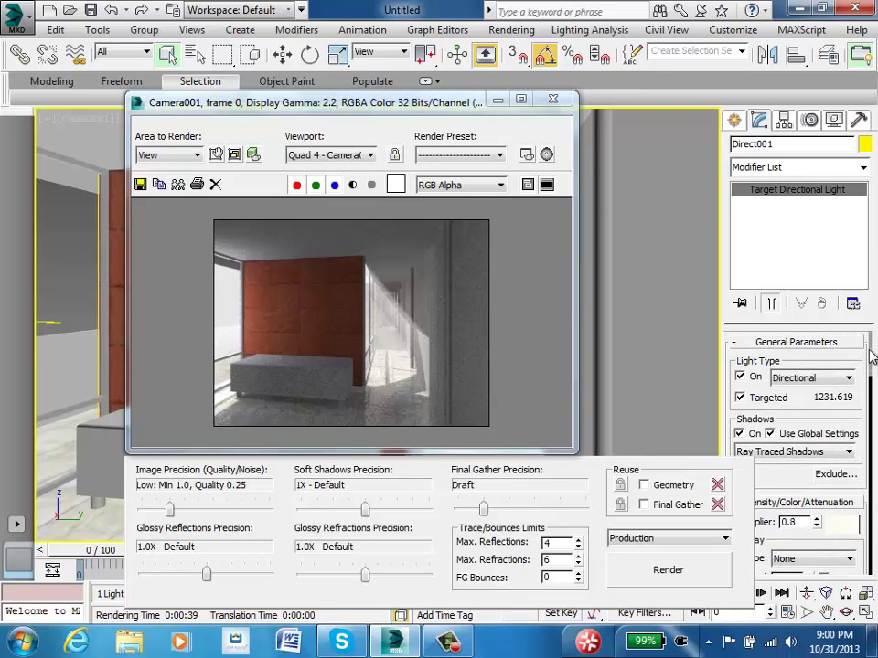
pyautogui.scroll(-1, 793, 507)
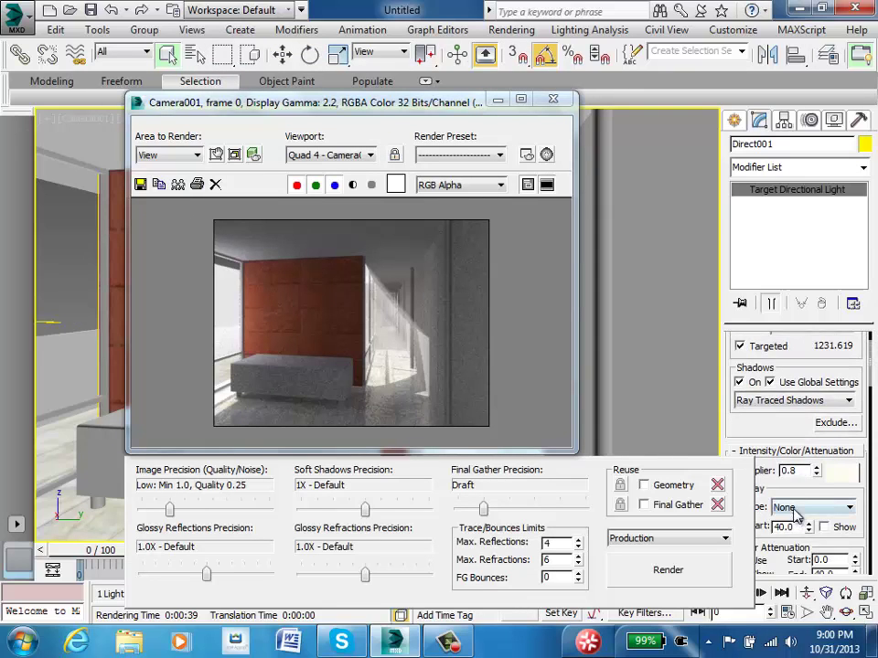
pyautogui.scroll(-1, 793, 515)
pyautogui.click(801, 419)
pyautogui.press('BackSpace')
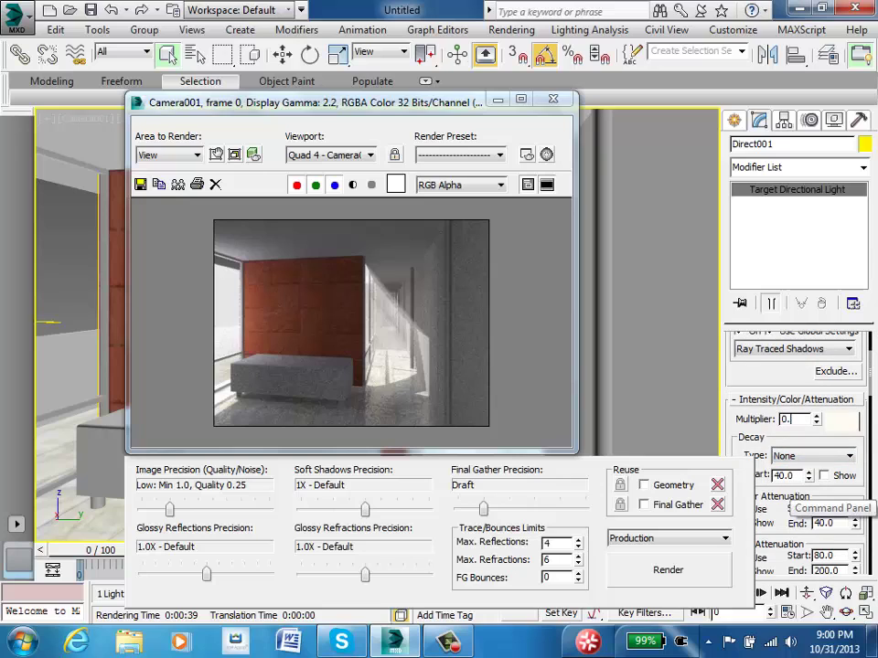
pyautogui.write('3')
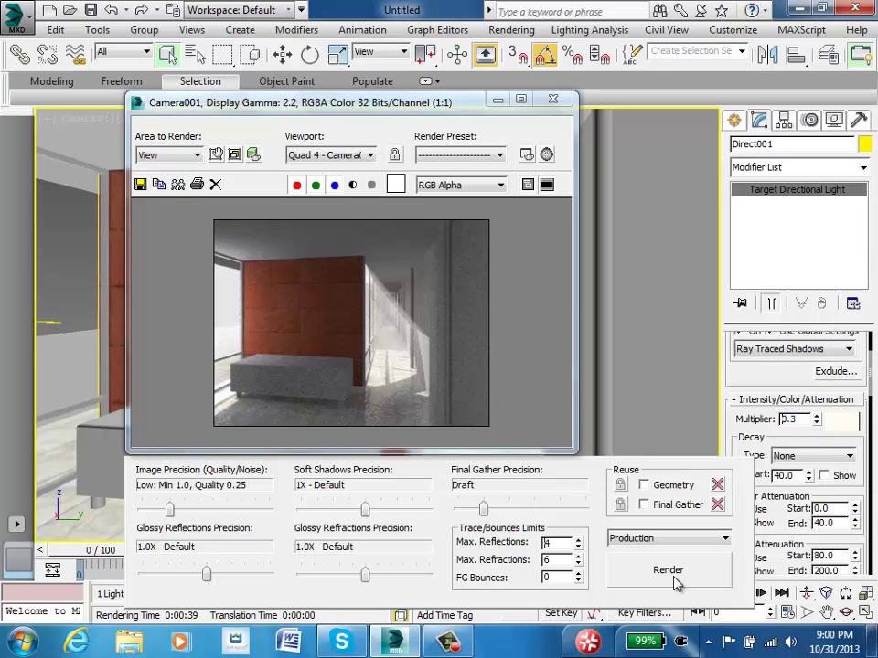
pyautogui.click(676, 582)
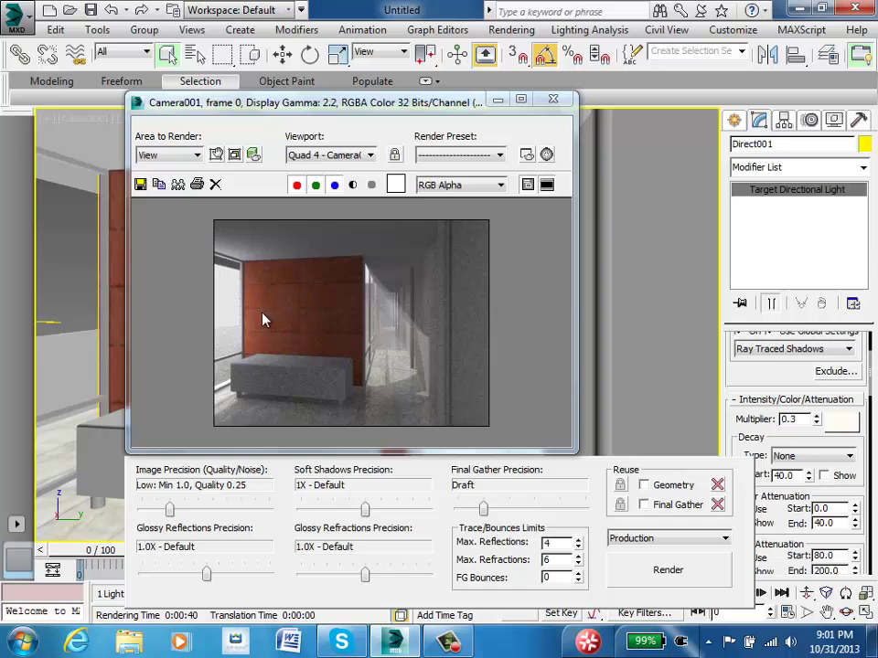
# Step: Inspect the building's roof opening from outside in a perspective view, and return to Camera001 and its rendered image
pyautogui.click(498, 99)
pyautogui.click(94, 119)
pyautogui.click(127, 181)
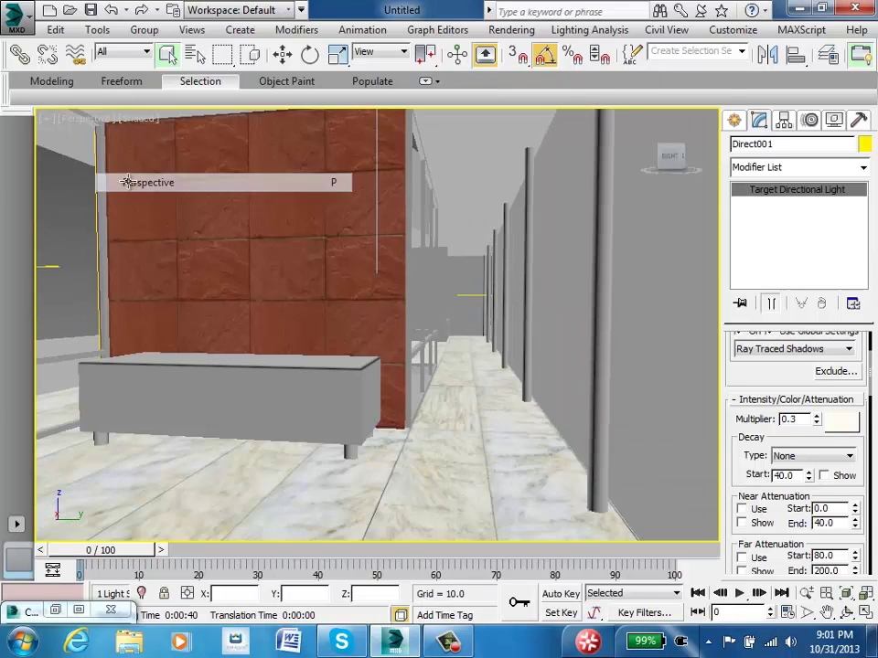
pyautogui.click(847, 612)
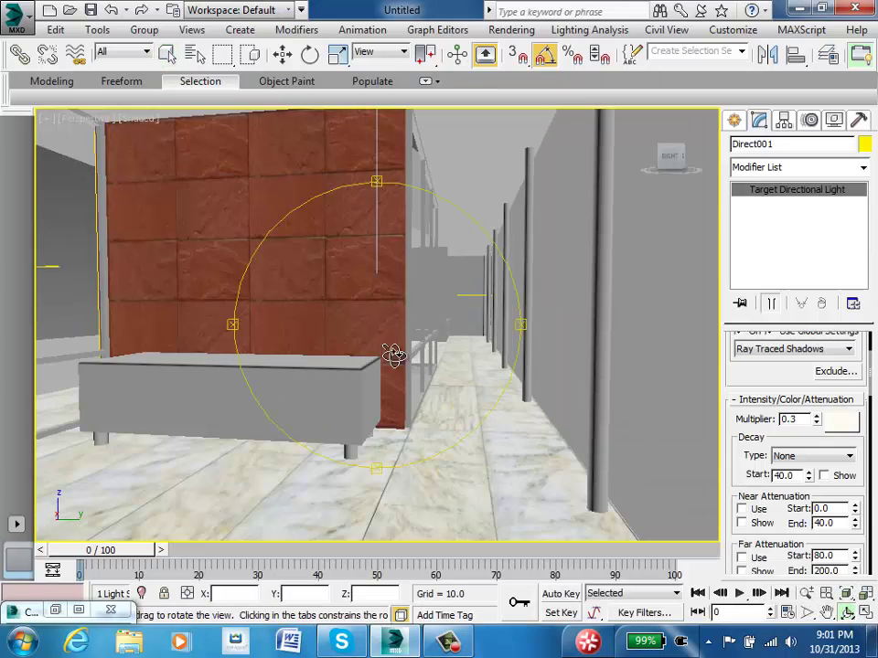
pyautogui.moveTo(393, 353); pyautogui.dragTo(482, 403)
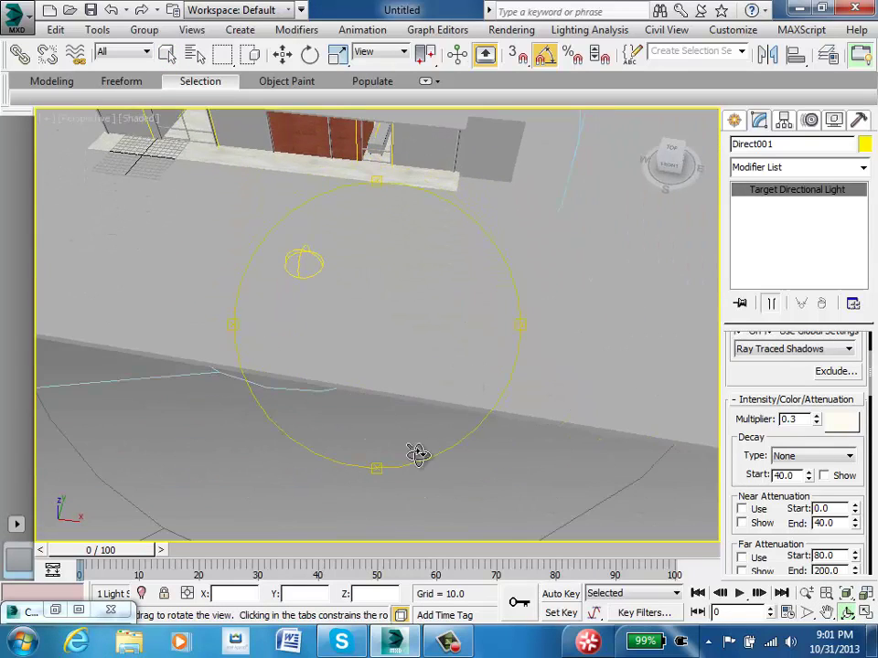
pyautogui.moveTo(417, 454); pyautogui.dragTo(372, 294)
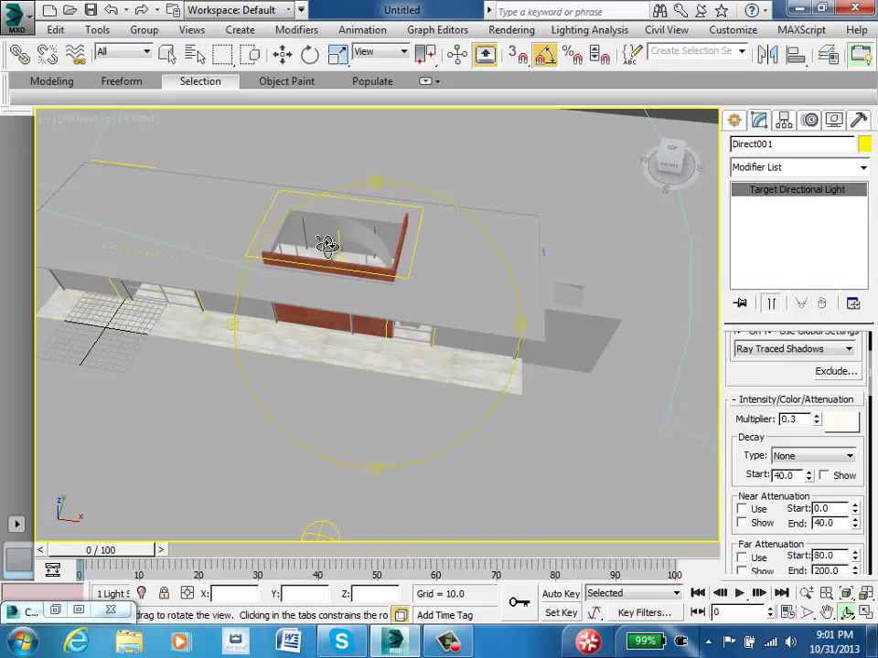
pyautogui.click(102, 118)
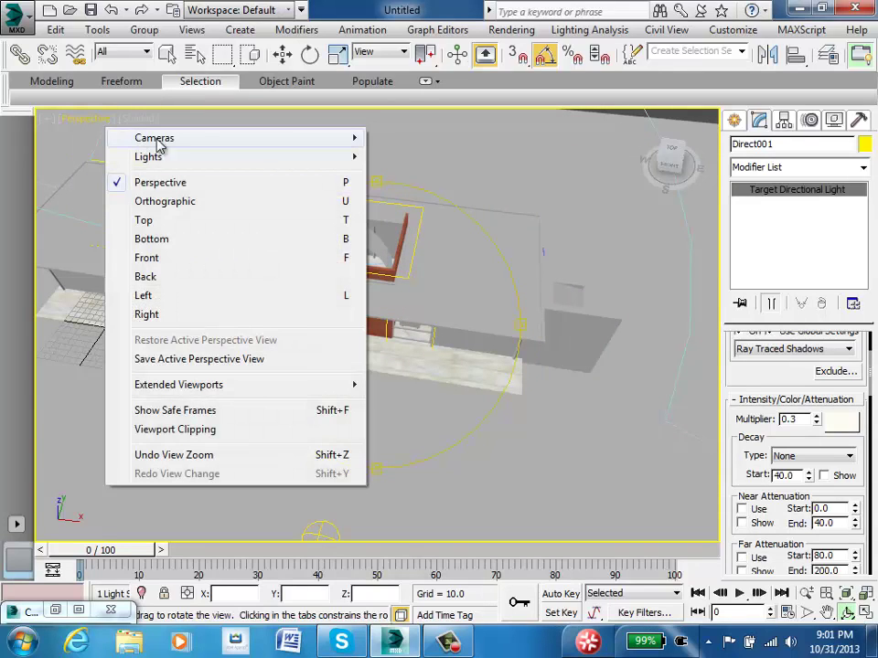
pyautogui.moveTo(320, 138)
pyautogui.click(398, 139)
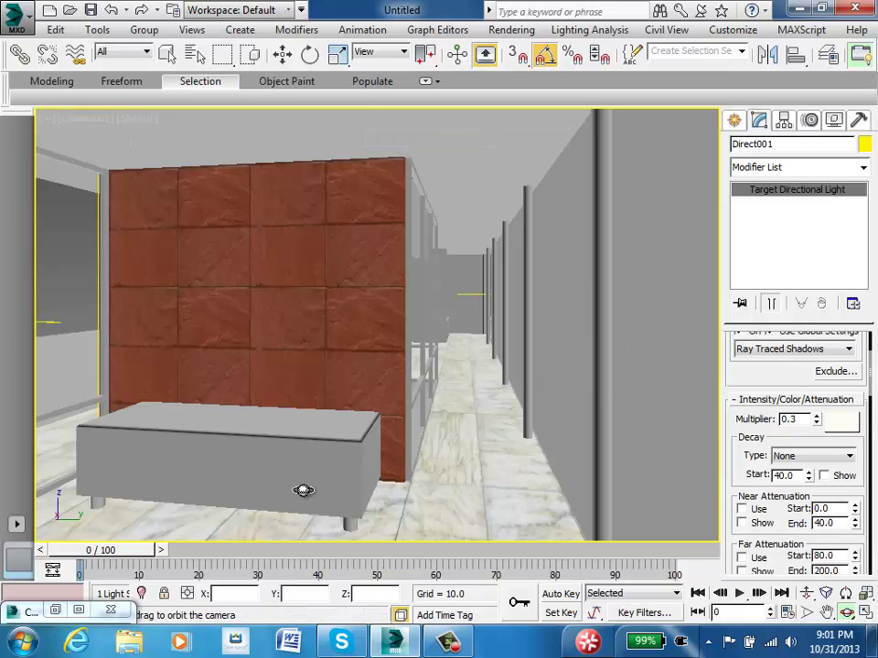
pyautogui.click(78, 611)
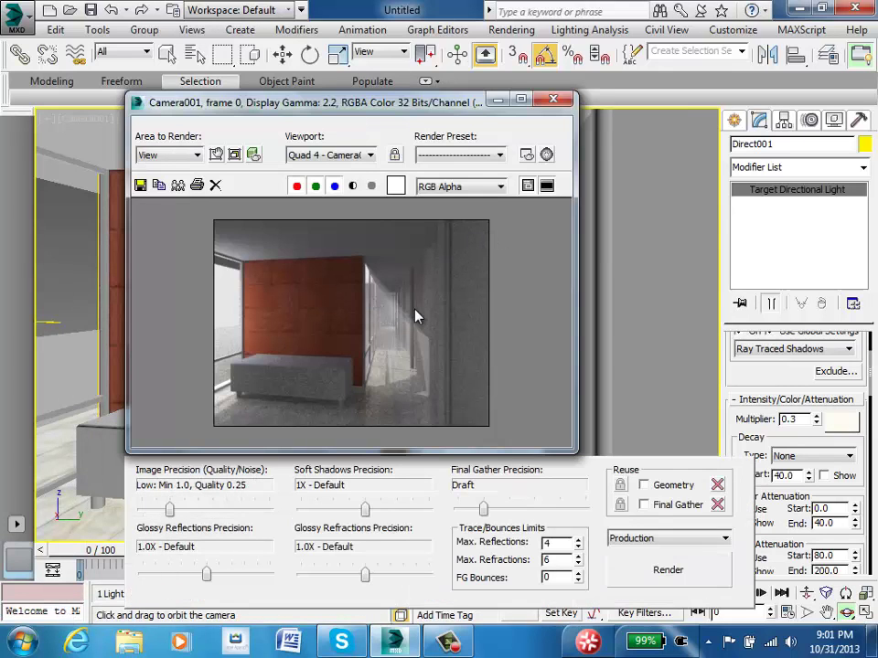
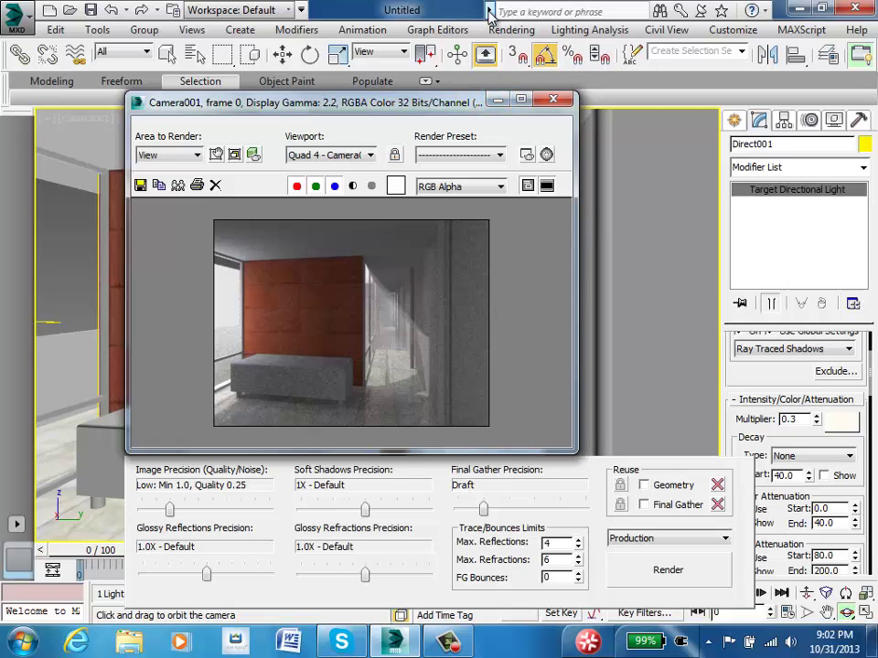
pyautogui.click(512, 30)
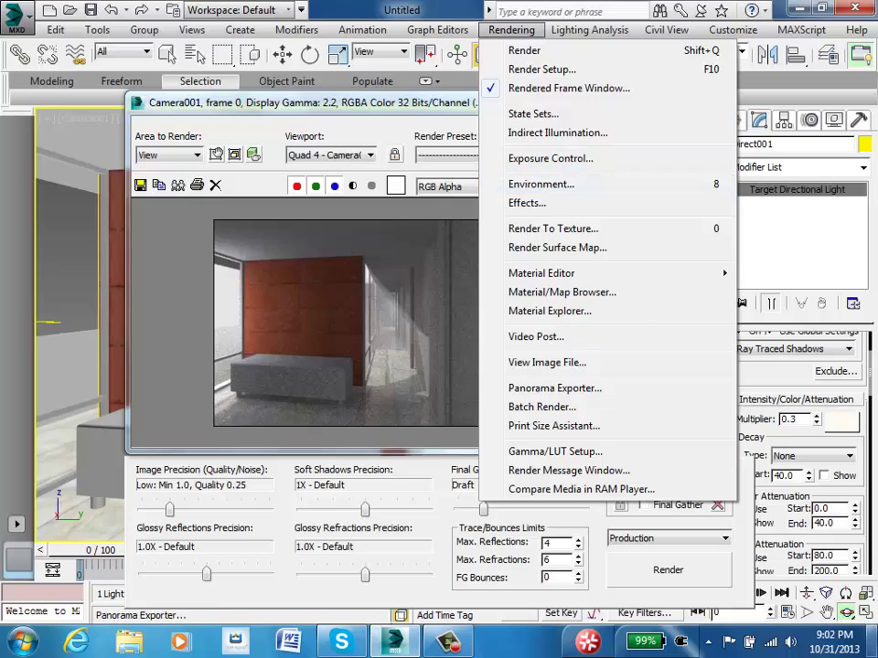
pyautogui.moveTo(874, 640)
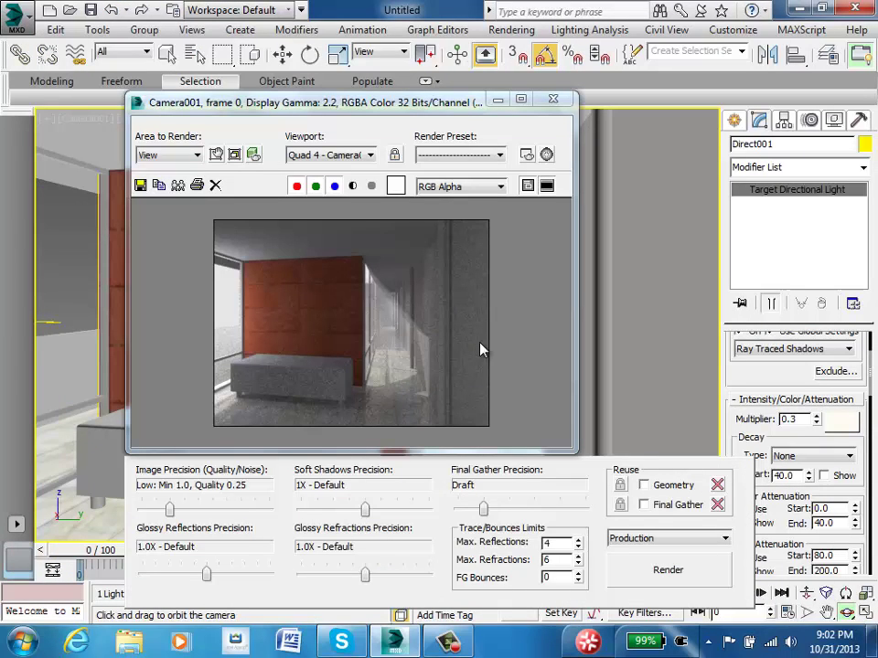
# Step: Examine the building's front facade and the red slate wall in a perspective view, and switch back to Camera001
pyautogui.click(498, 99)
pyautogui.click(78, 121)
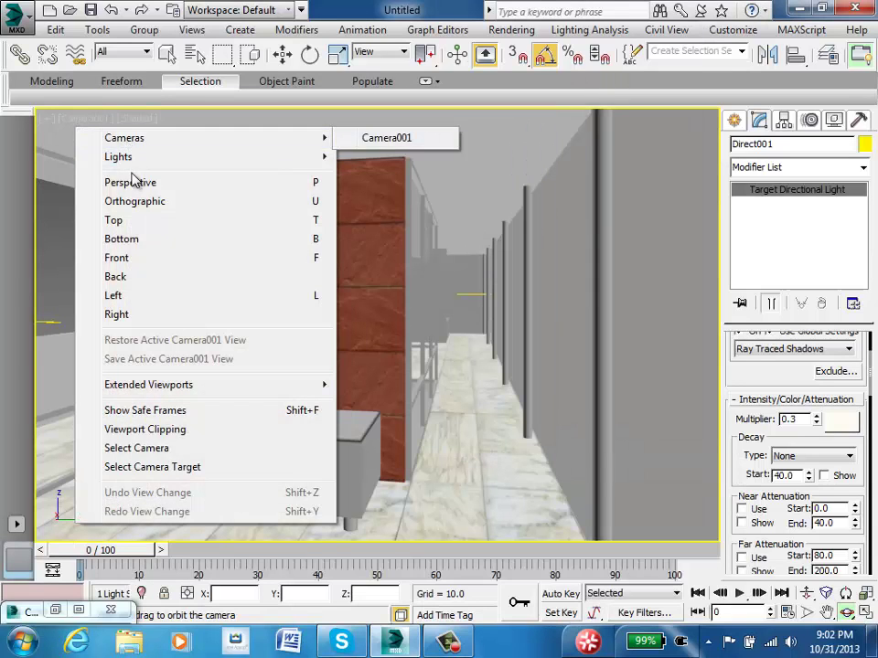
pyautogui.click(129, 180)
pyautogui.moveTo(324, 316); pyautogui.dragTo(333, 276)
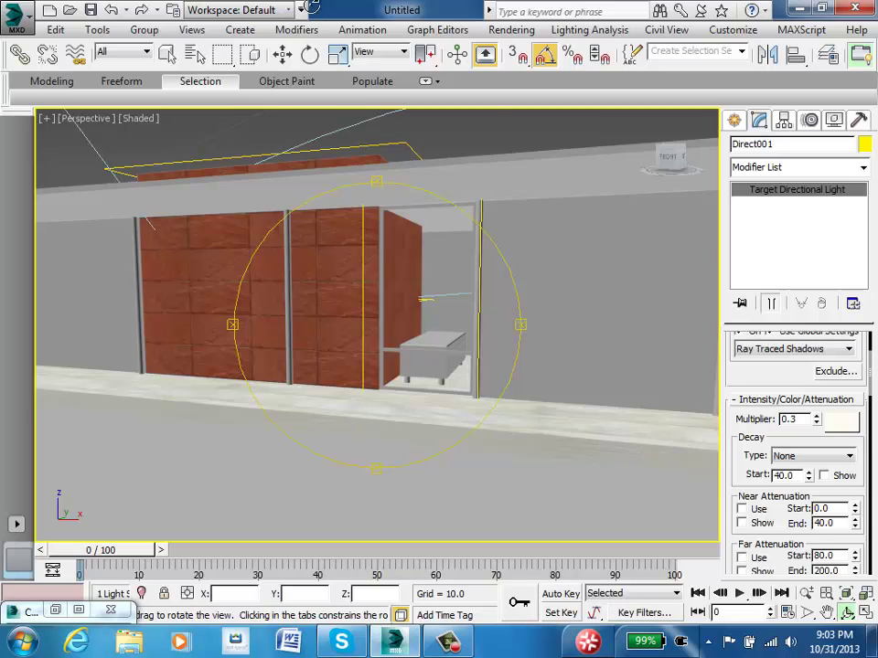
pyautogui.click(19, 55)
pyautogui.click(87, 118)
pyautogui.moveTo(137, 137)
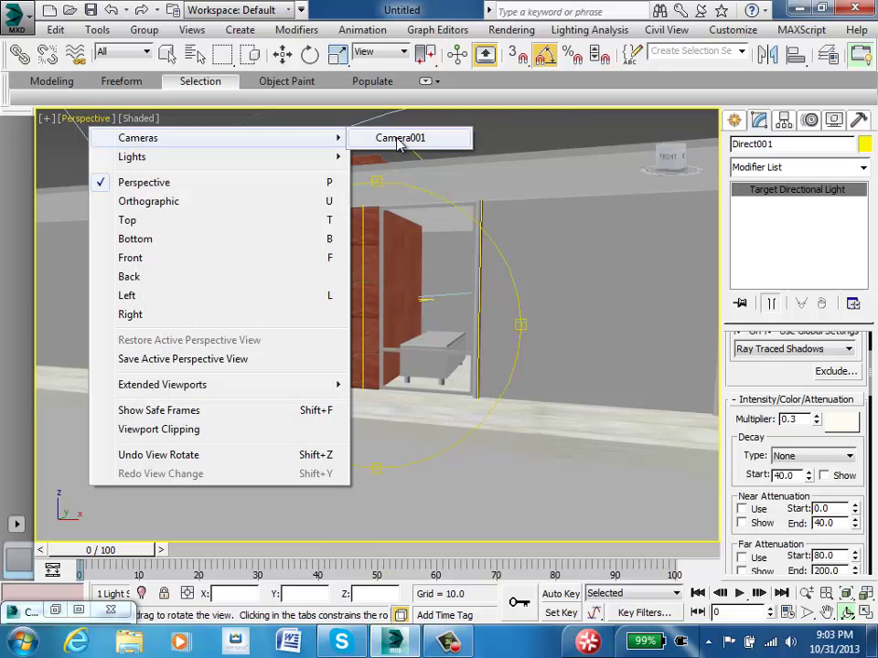
pyautogui.click(398, 137)
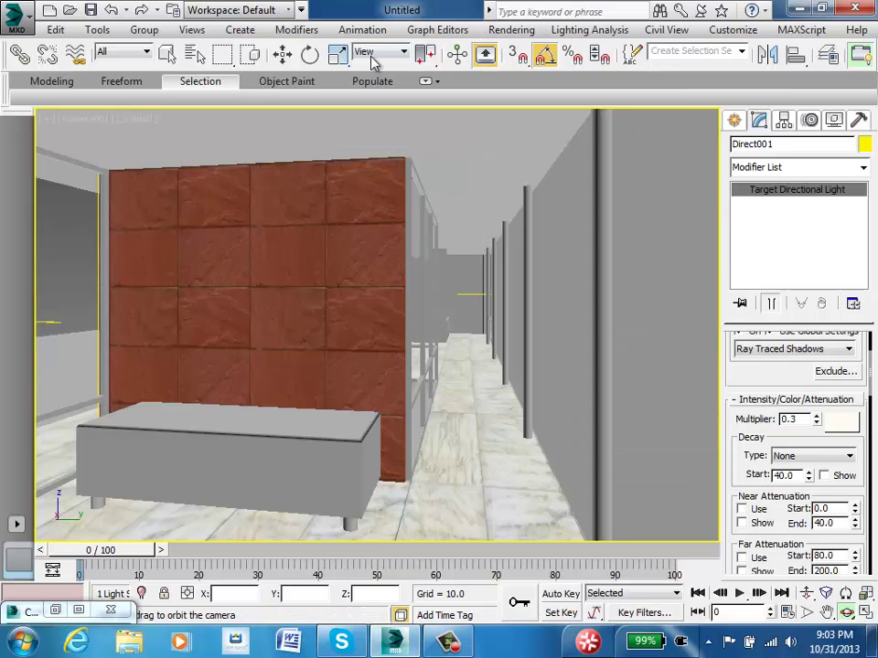
# Step: Set the render output size to 800x600, start rendering the Camera001 view, and minimize the render windows
pyautogui.click(510, 29)
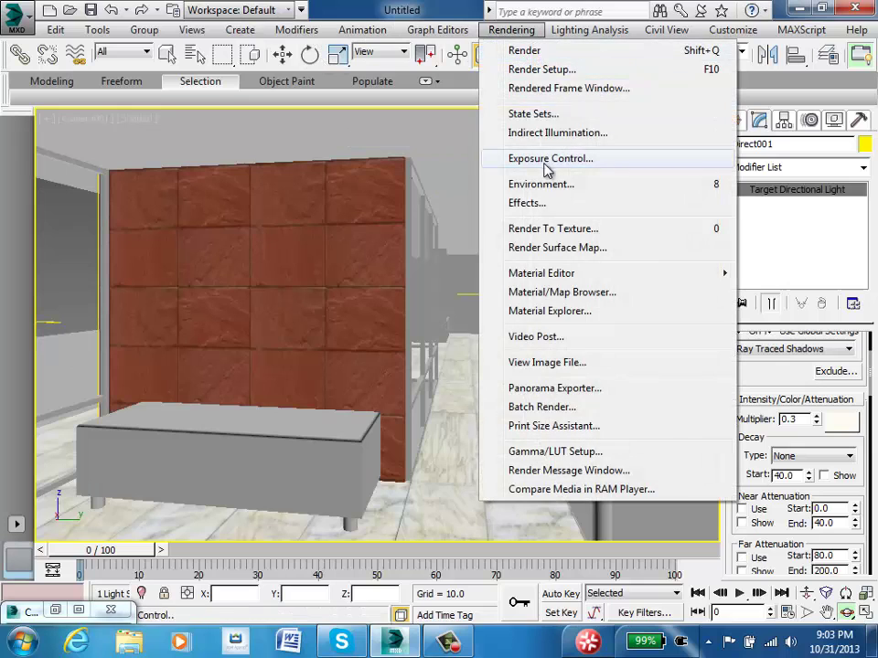
pyautogui.click(542, 70)
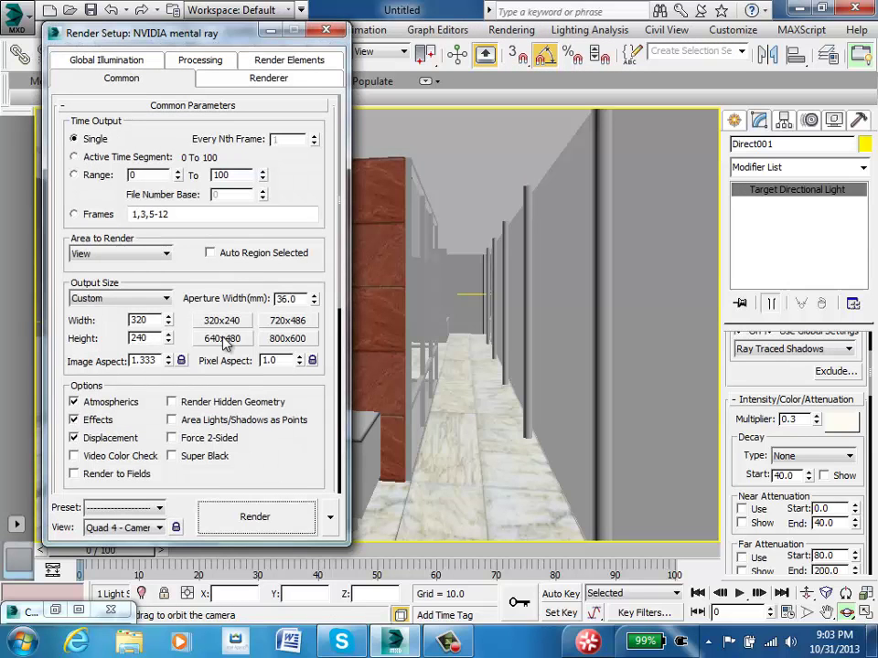
pyautogui.click(291, 339)
pyautogui.click(280, 519)
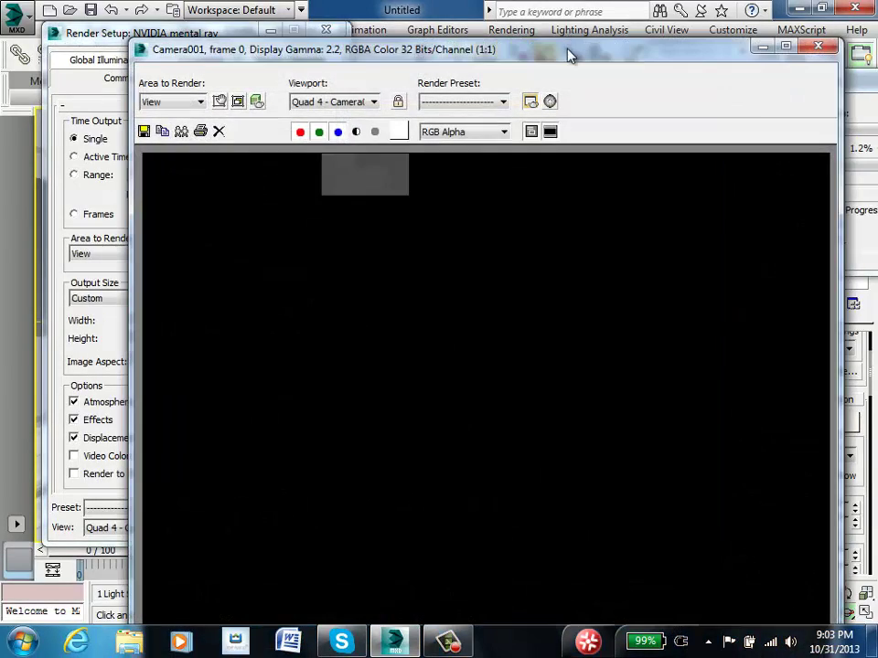
pyautogui.moveTo(567, 55); pyautogui.dragTo(513, 2)
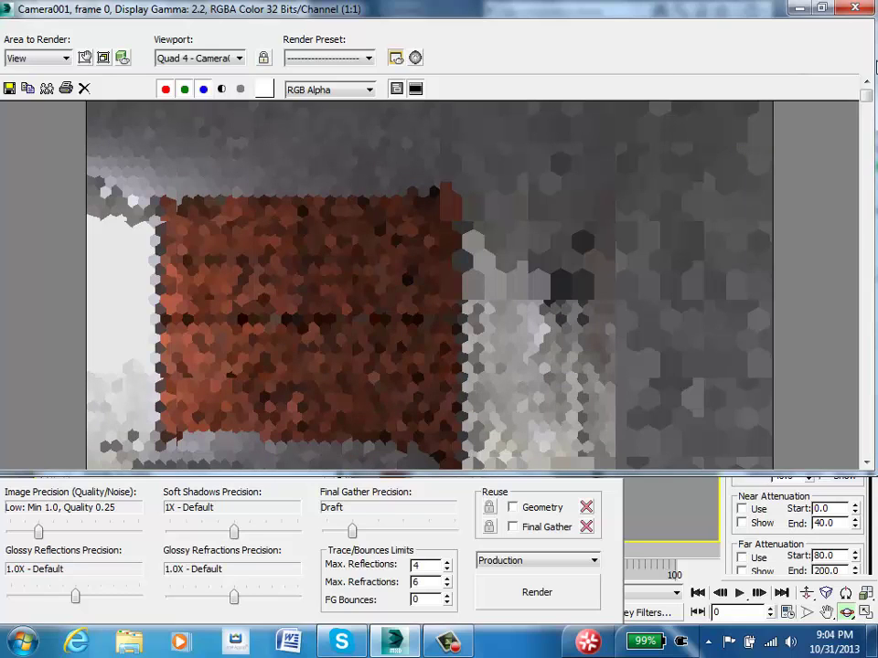
pyautogui.click(821, 9)
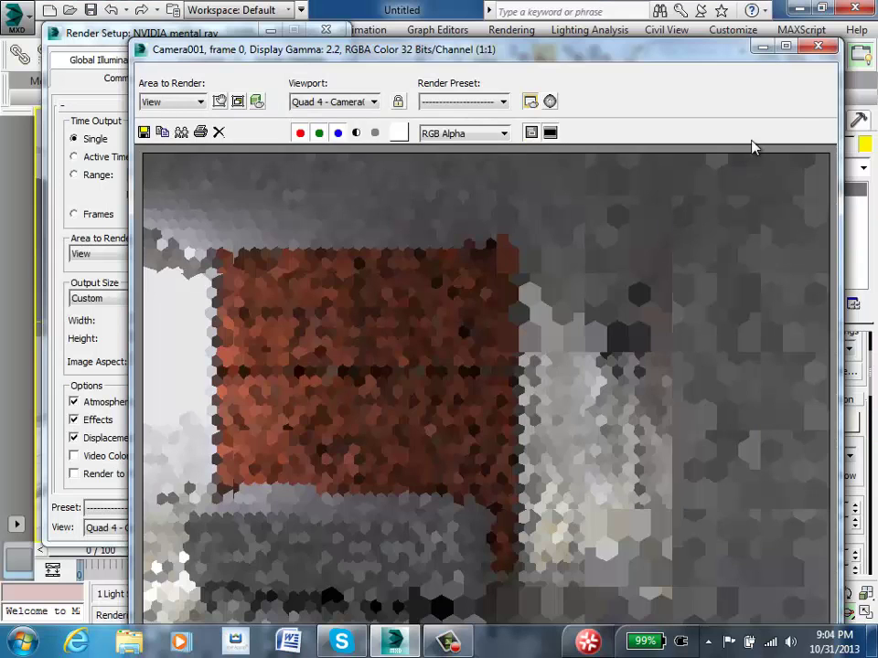
pyautogui.click(766, 47)
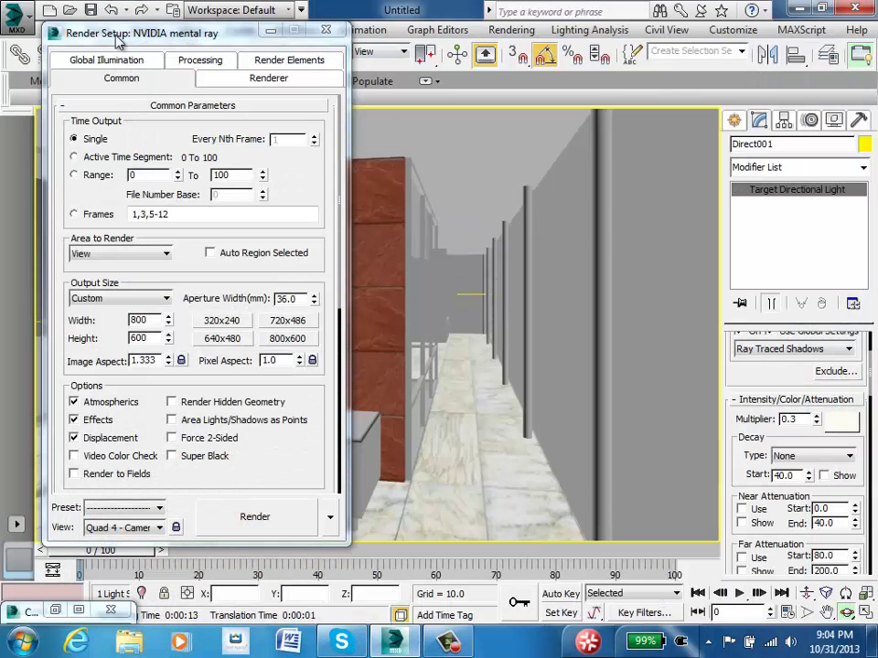
pyautogui.click(271, 30)
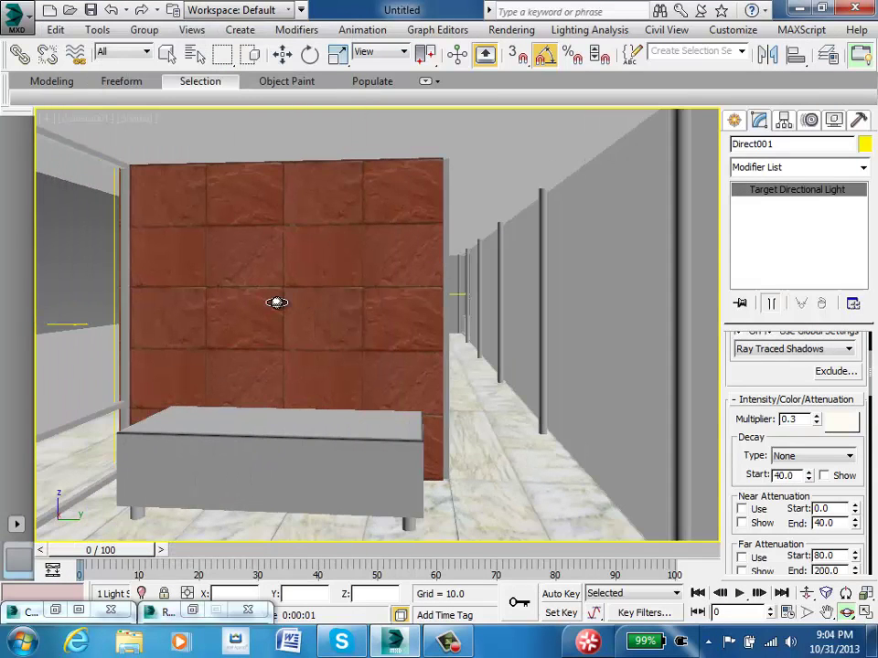
# Step: Switch from Camera001 to a perspective view and orbit around to examine the building's exterior along the marble floor
pyautogui.moveTo(278, 307); pyautogui.dragTo(263, 243)
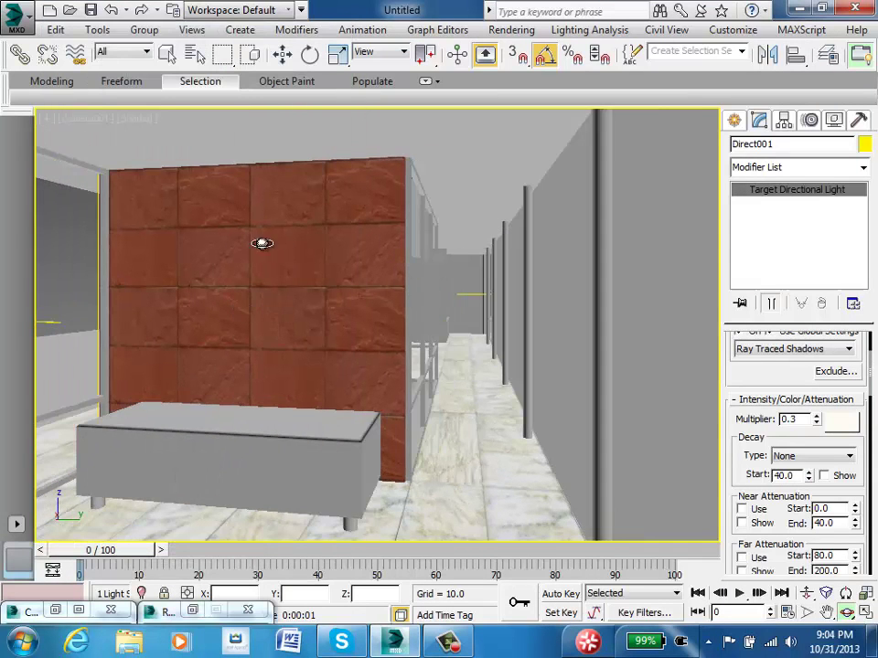
pyautogui.click(99, 119)
pyautogui.click(148, 182)
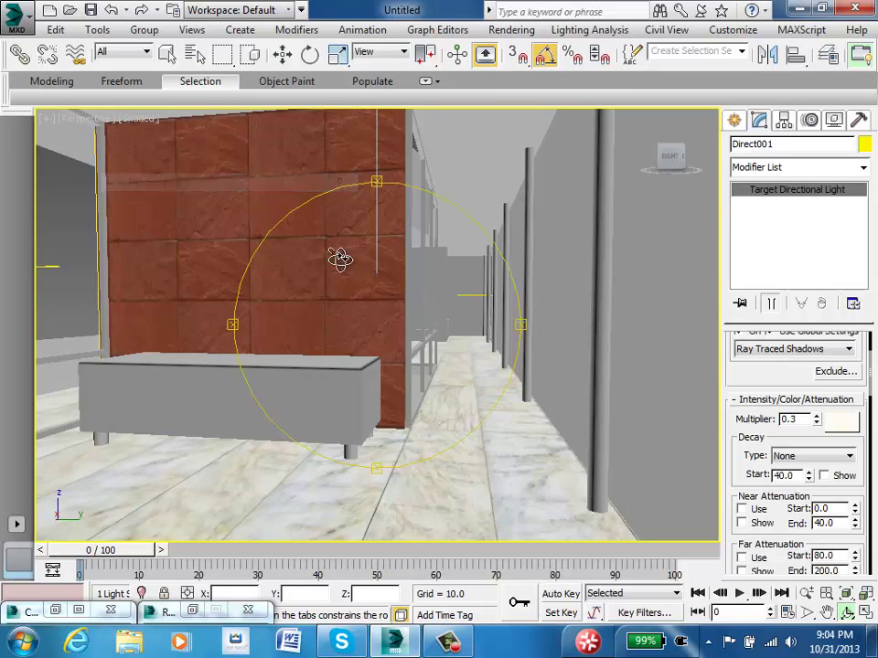
pyautogui.keyDown('alt'); pyautogui.moveTo(336, 266); pyautogui.dragTo(401, 268, button='middle'); pyautogui.keyUp('alt')
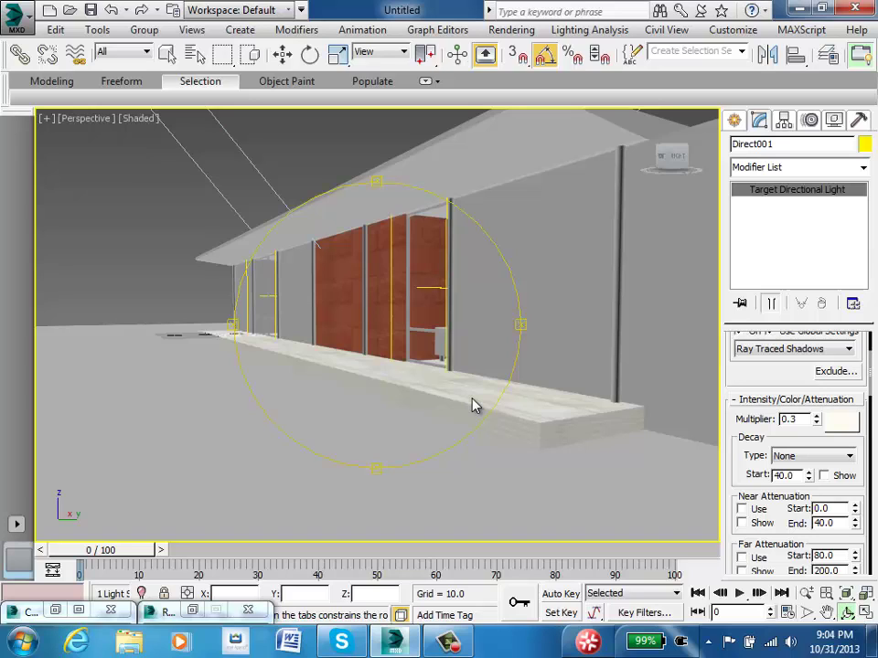
# Step: Clear the selection and set the perspective viewport's background to use an image file
pyautogui.click(166, 56)
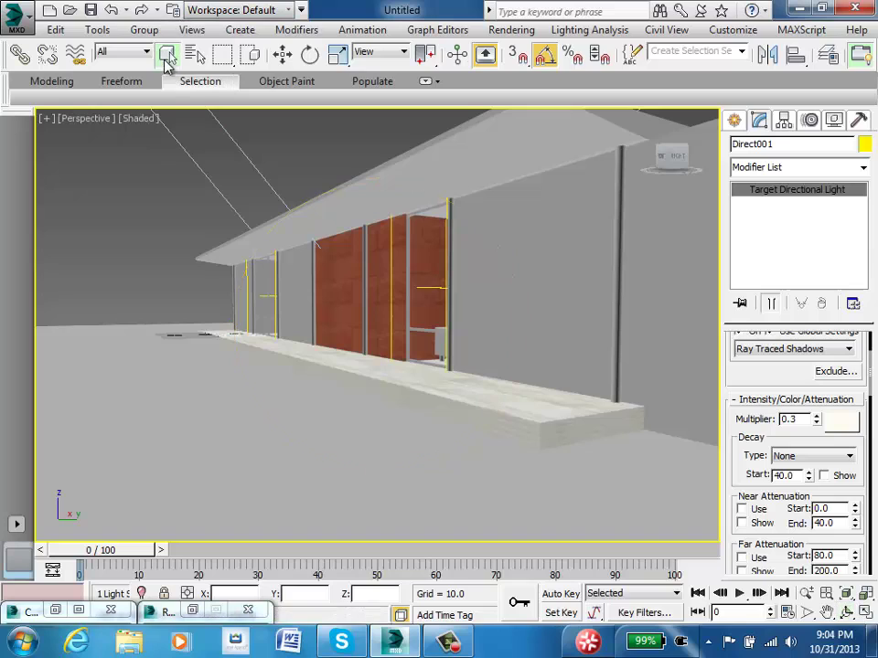
pyautogui.click(307, 131)
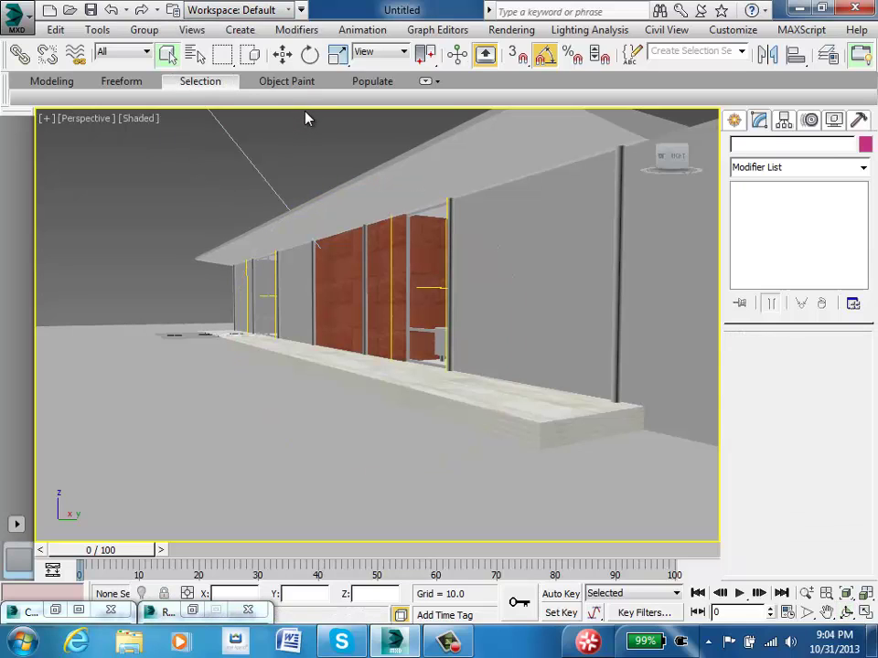
pyautogui.click(203, 35)
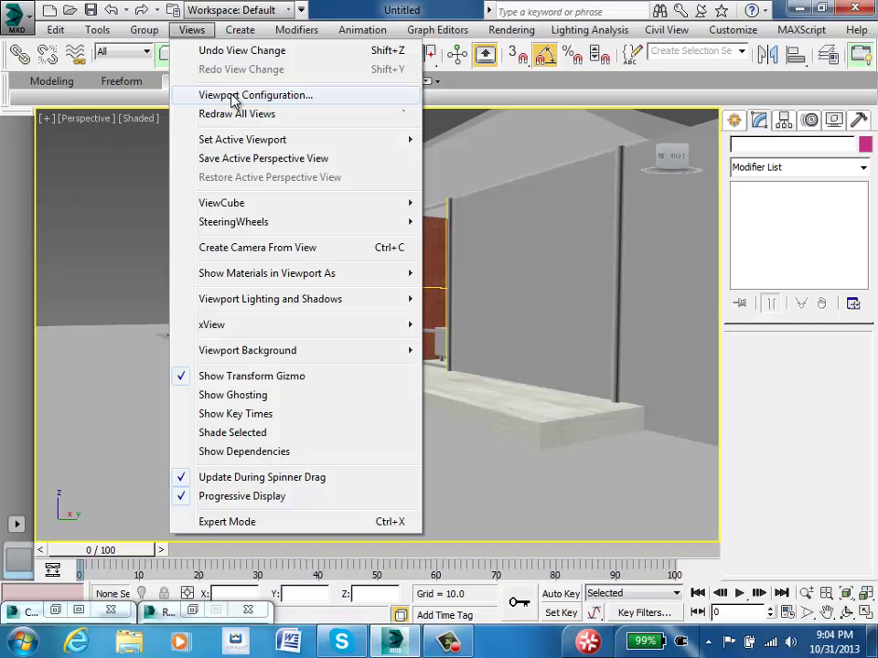
pyautogui.click(233, 99)
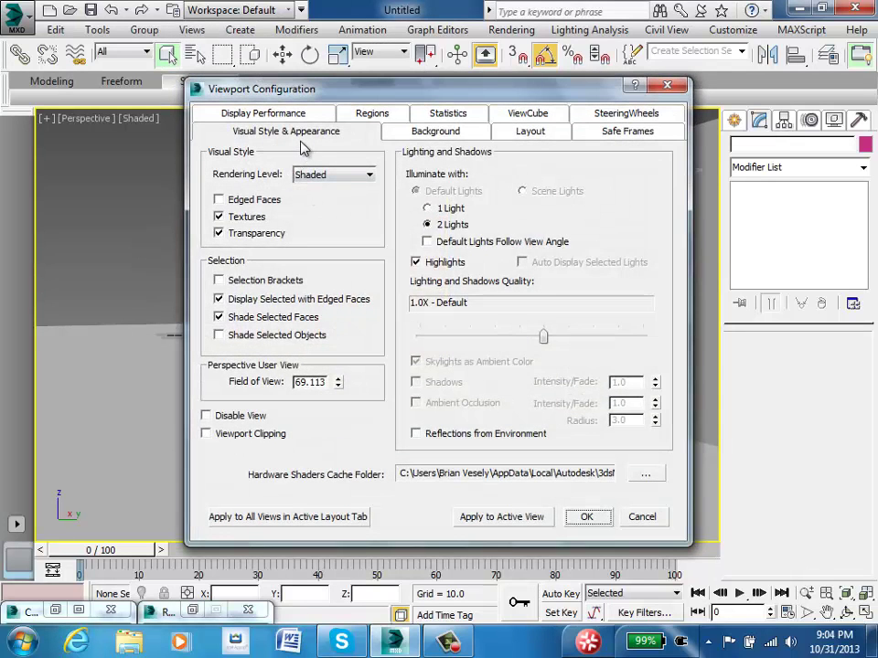
pyautogui.click(438, 138)
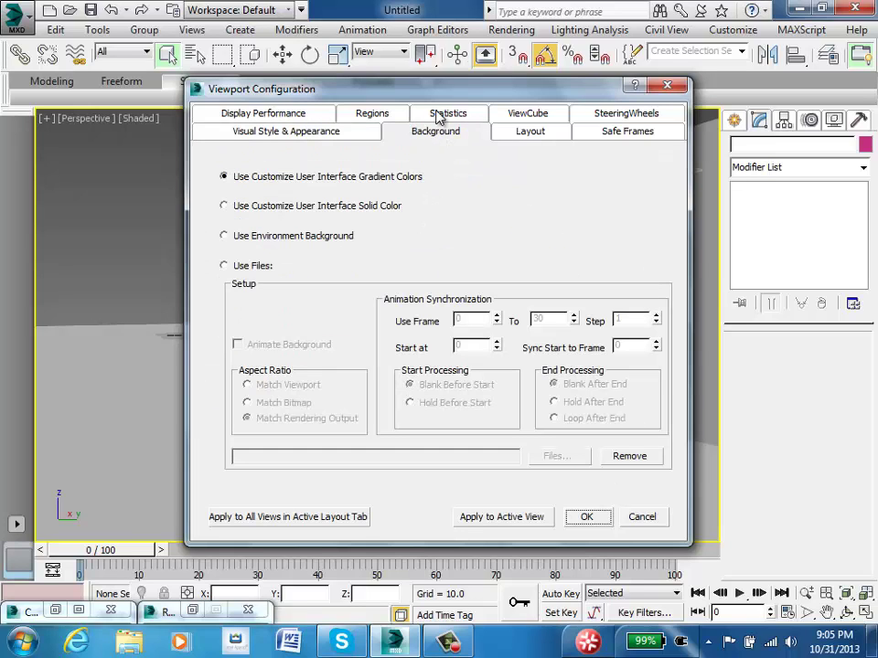
pyautogui.click(224, 265)
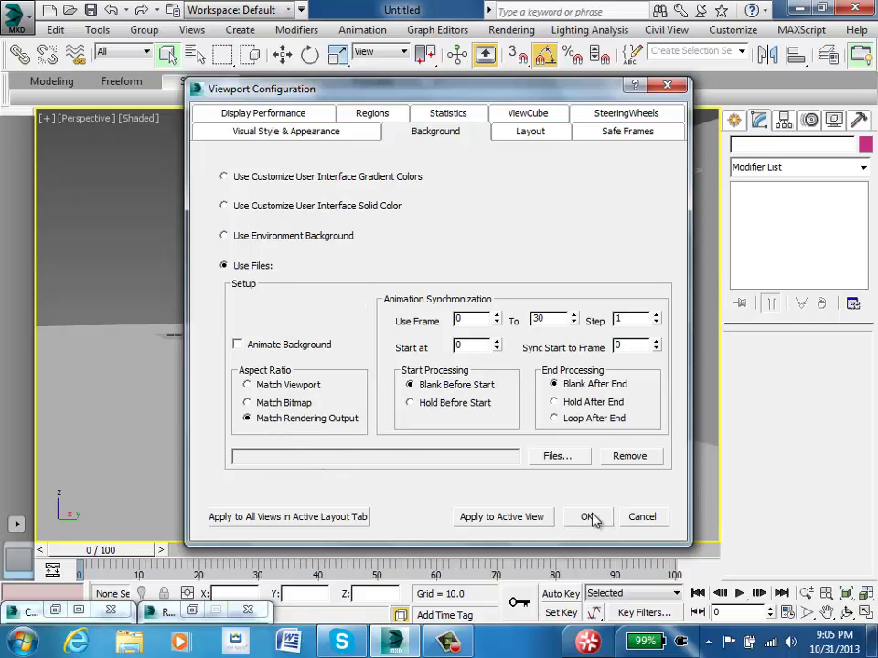
# Step: Choose Lighthouse.jpg from the Sample Pictures folder as the viewport background image and apply it
pyautogui.click(557, 459)
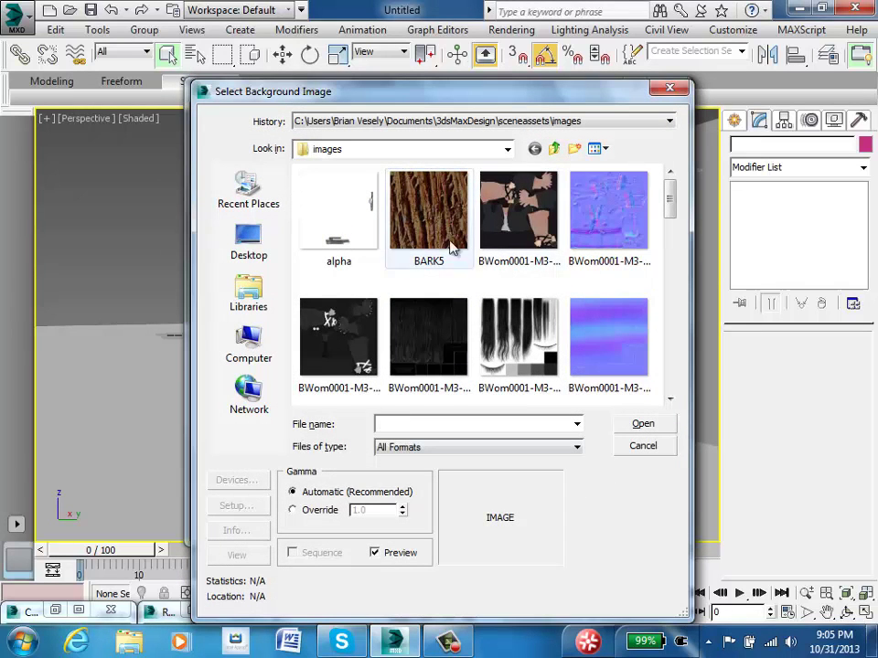
pyautogui.moveTo(670, 196); pyautogui.dragTo(678, 240)
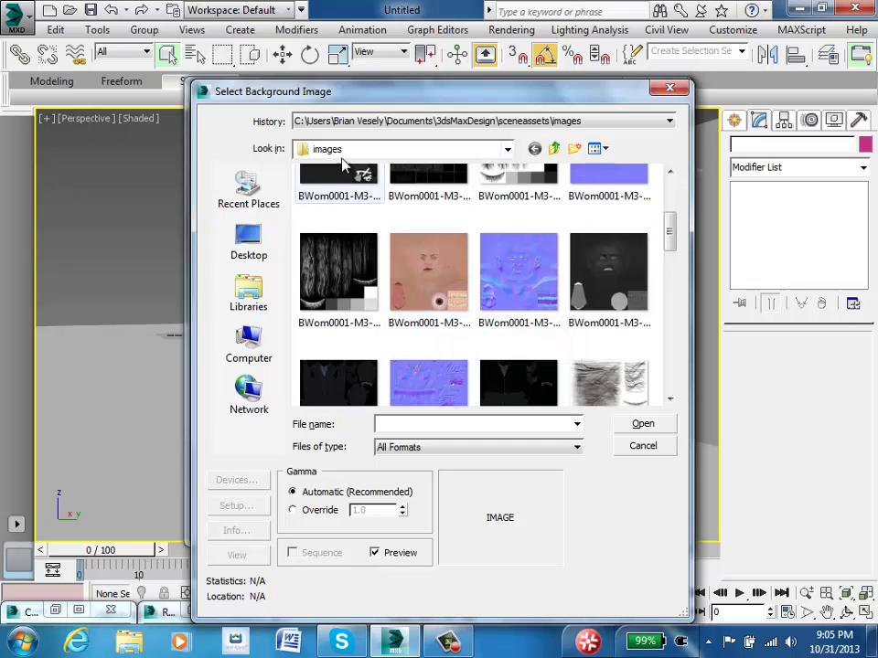
pyautogui.click(249, 293)
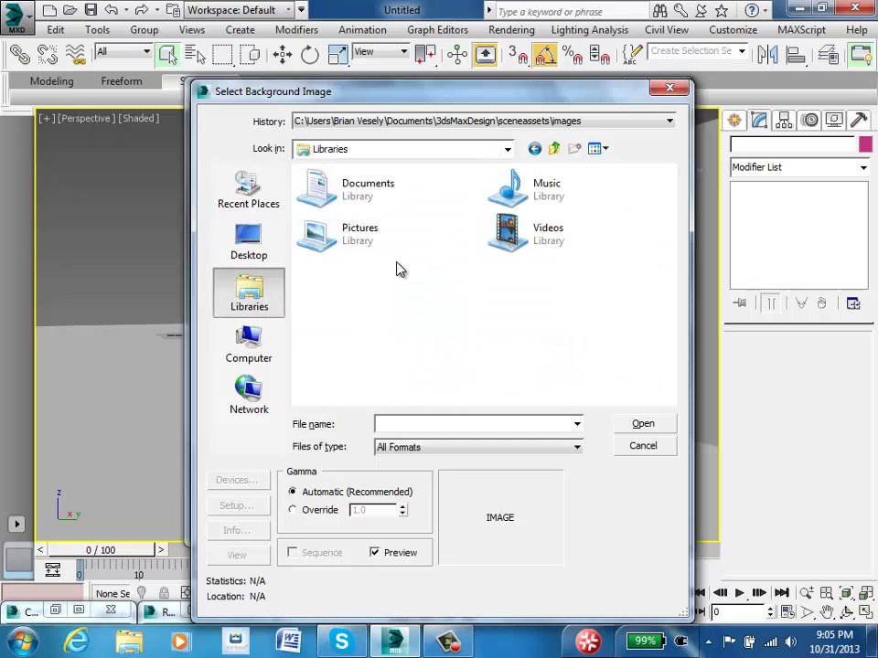
pyautogui.doubleClick(359, 247)
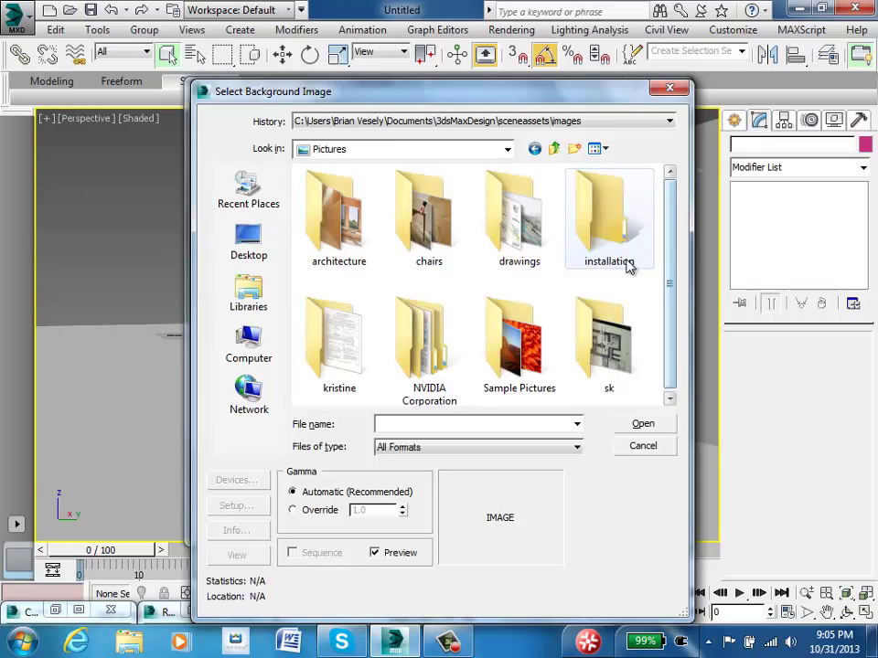
pyautogui.moveTo(668, 252); pyautogui.dragTo(666, 286)
pyautogui.doubleClick(518, 350)
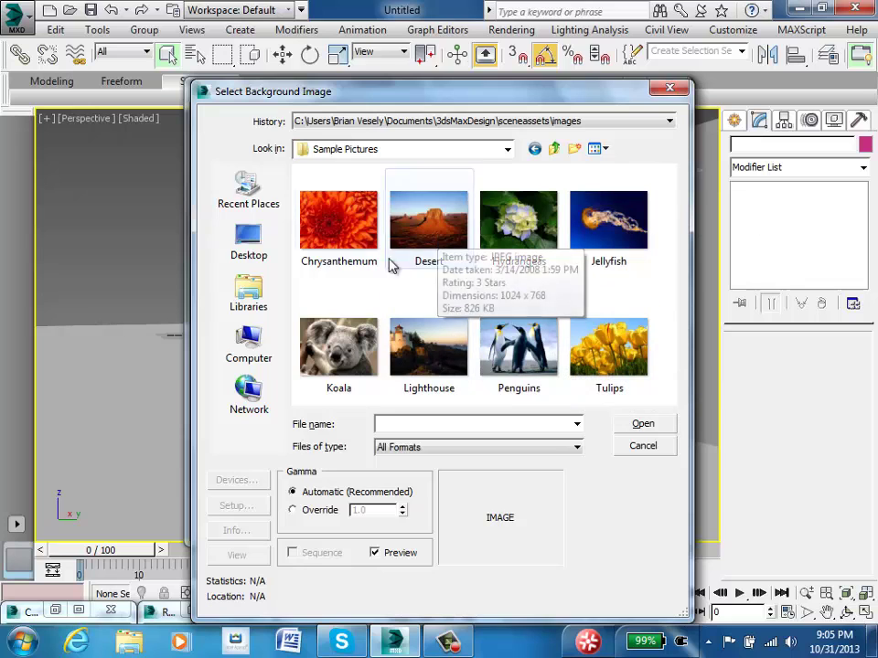
pyautogui.click(442, 356)
pyautogui.doubleClick(442, 357)
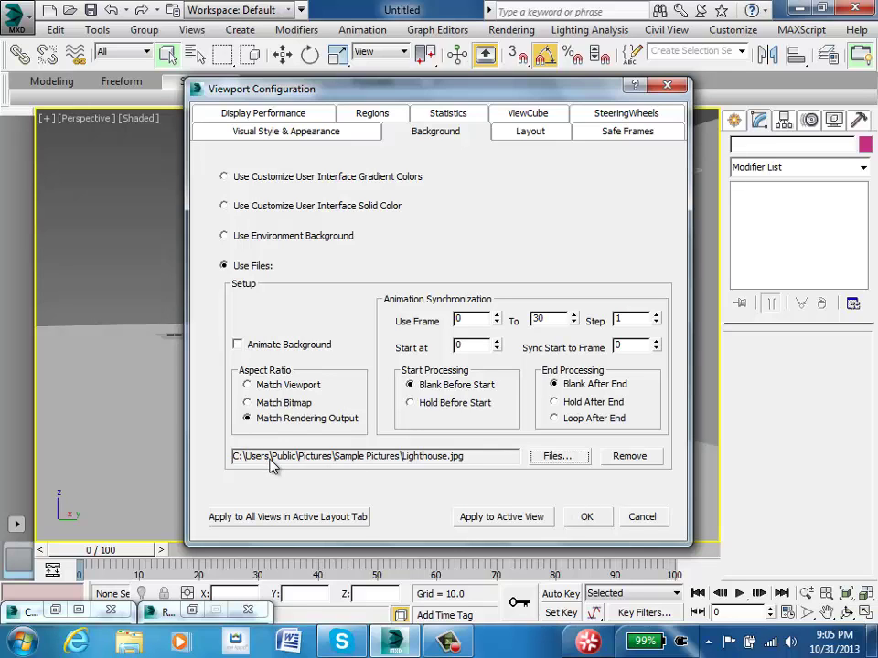
pyautogui.click(587, 517)
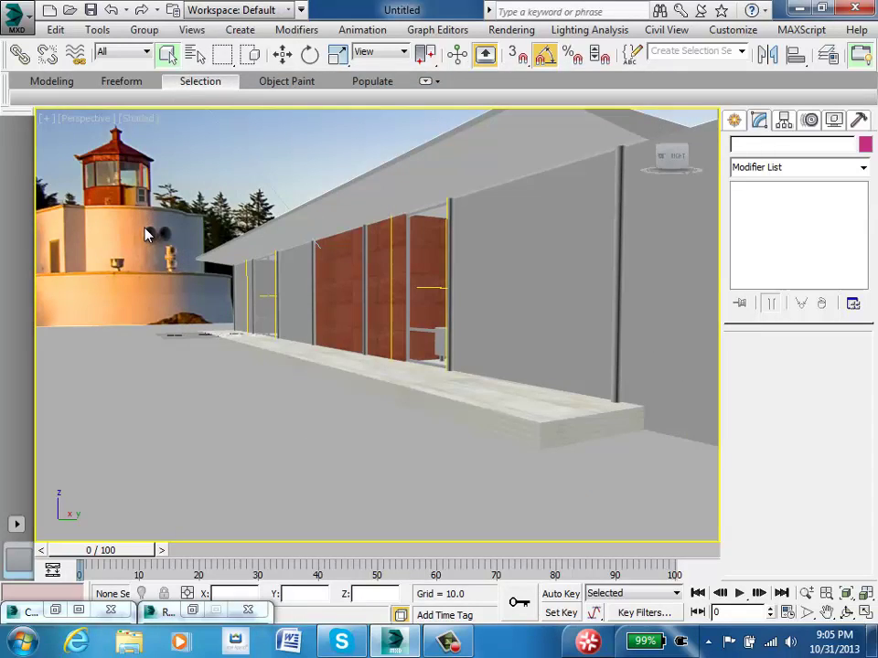
# Step: Orbit and zoom out the perspective view to examine the whole building and ground slab against the lighthouse background
pyautogui.click(846, 612)
pyautogui.moveTo(317, 288); pyautogui.dragTo(320, 330)
pyautogui.scroll(3, 320, 329)
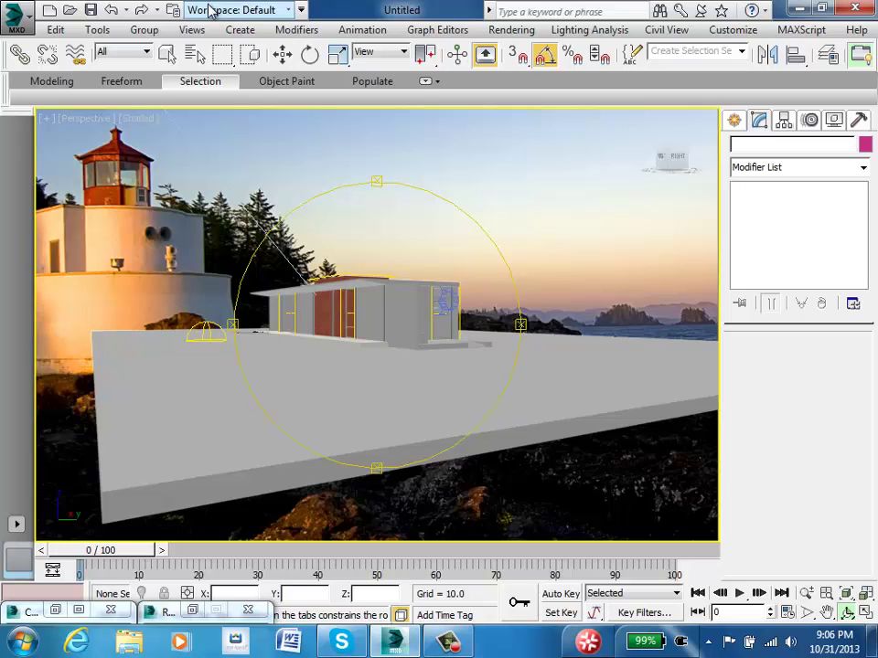
pyautogui.click(194, 30)
pyautogui.click(255, 99)
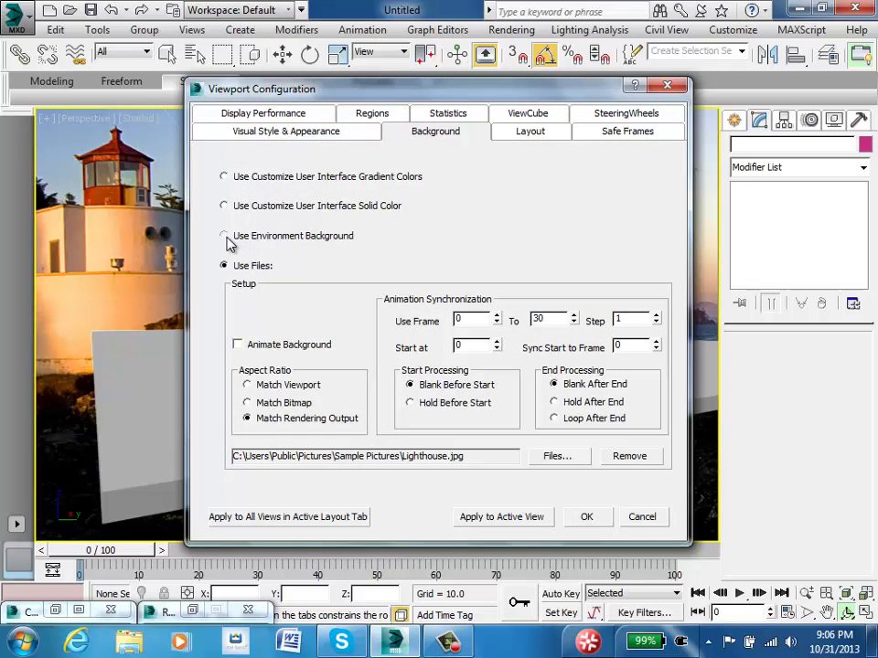
pyautogui.click(225, 236)
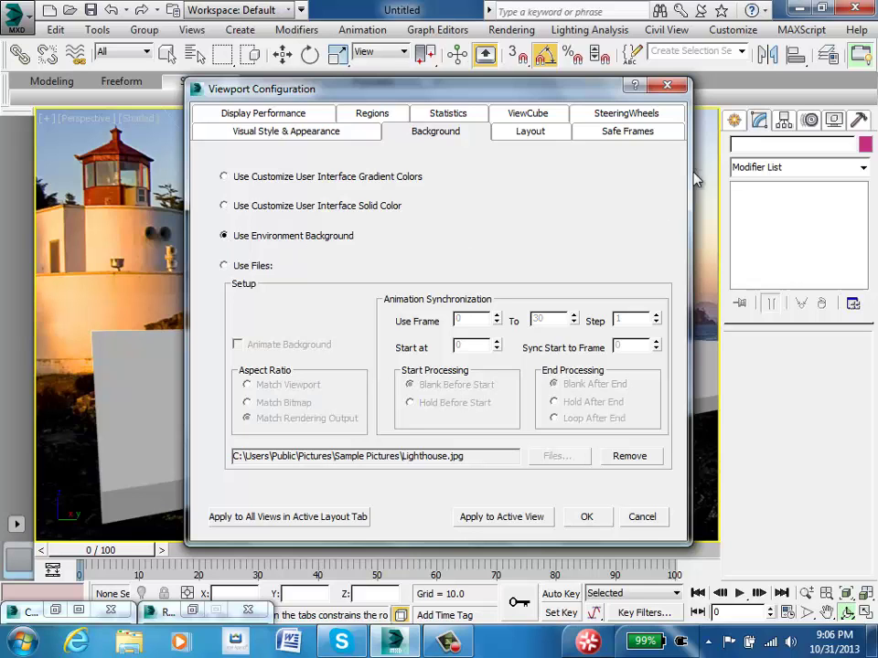
pyautogui.click(667, 85)
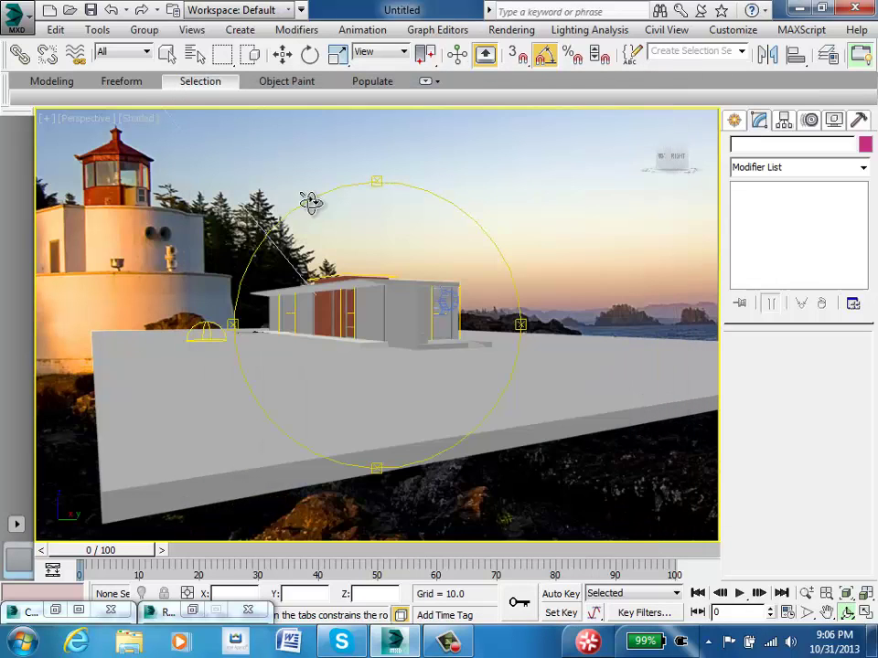
# Step: Orbit slightly to show more of the ground slab, render the perspective view and minimize the render window
pyautogui.moveTo(223, 217); pyautogui.dragTo(289, 240)
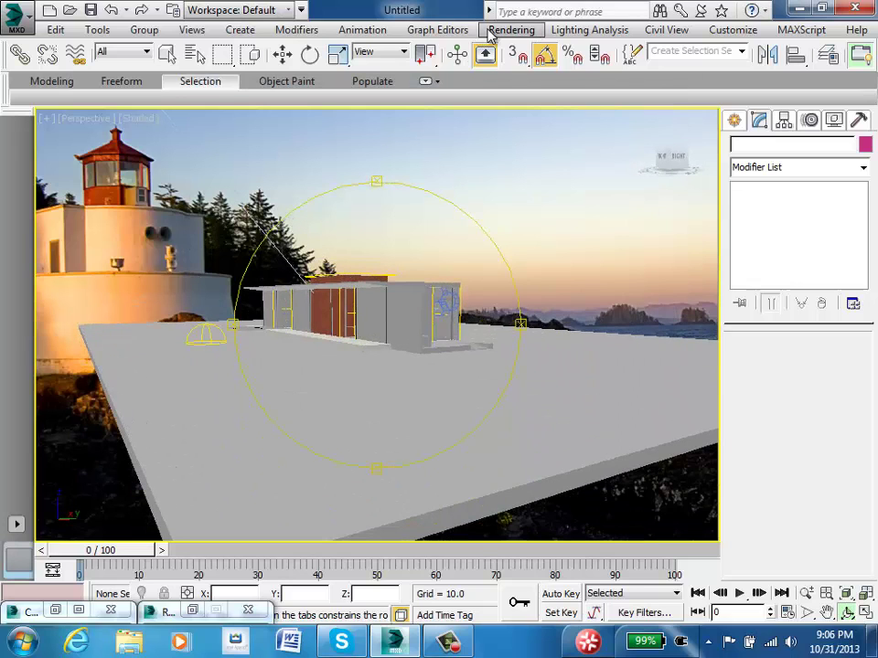
pyautogui.hotkey('shift', 'q')
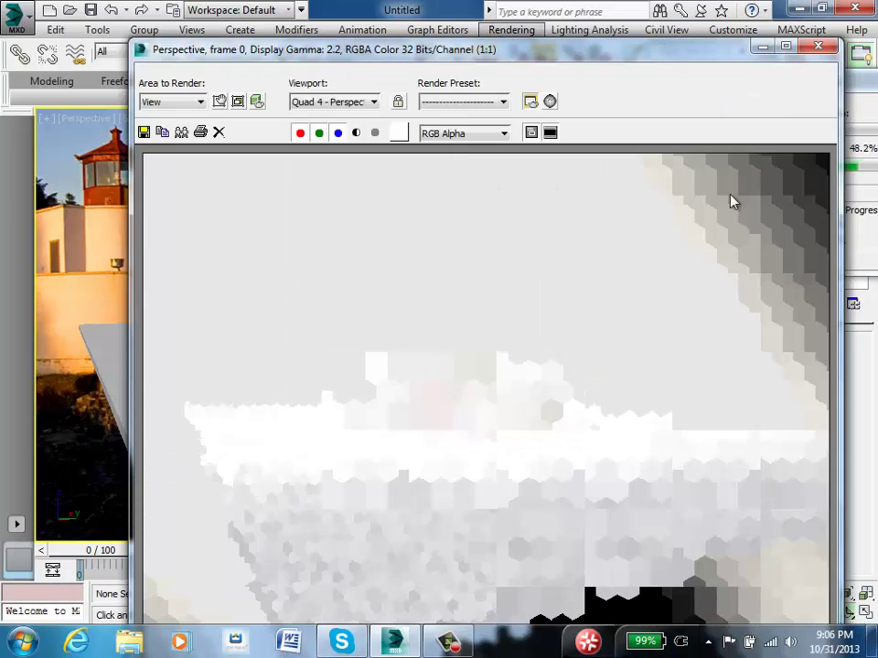
pyautogui.click(764, 46)
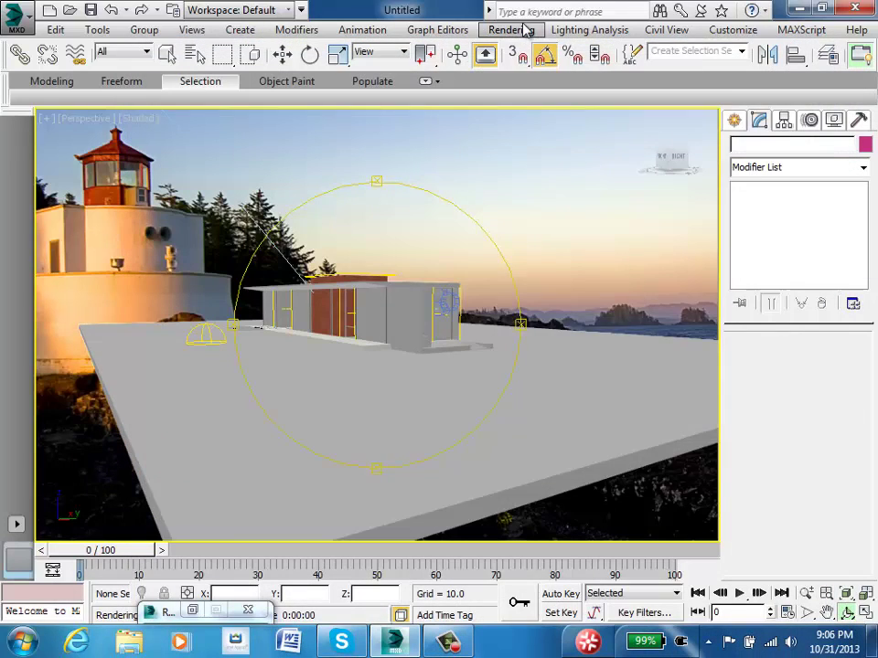
# Step: Assign a Bitmap as the environment map without picking an image file, and close the environment settings
pyautogui.click(517, 29)
pyautogui.click(504, 182)
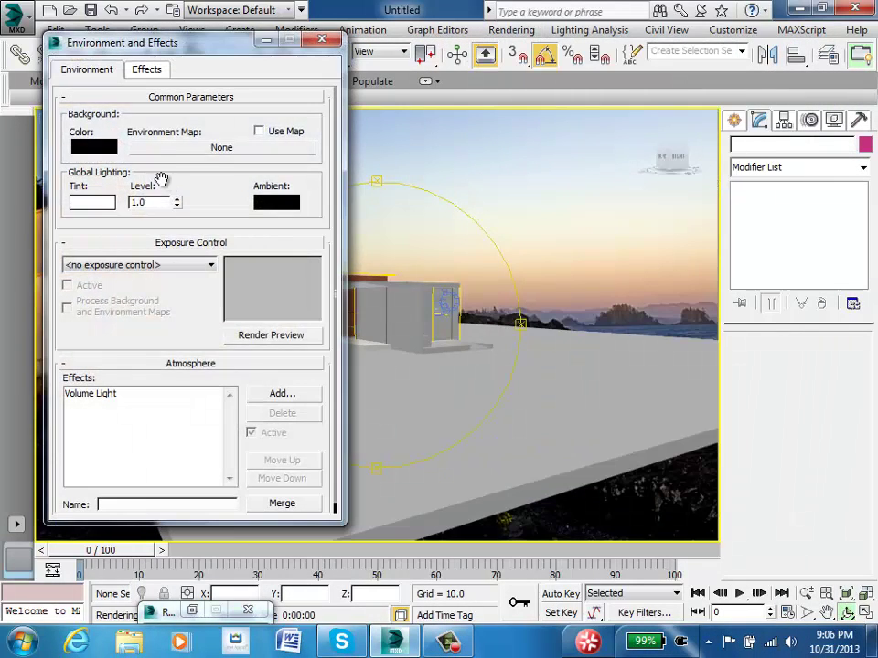
pyautogui.click(197, 150)
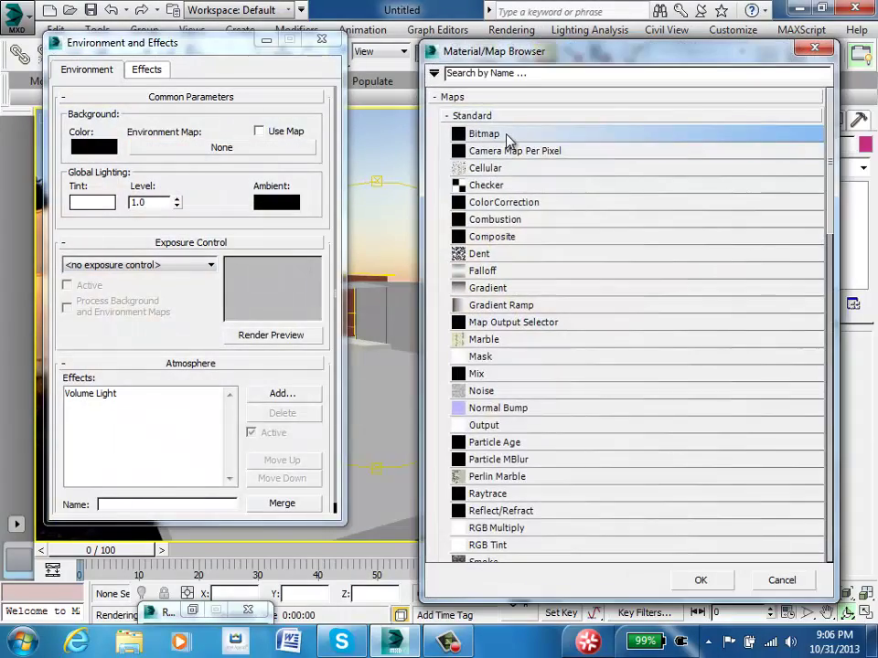
pyautogui.doubleClick(507, 135)
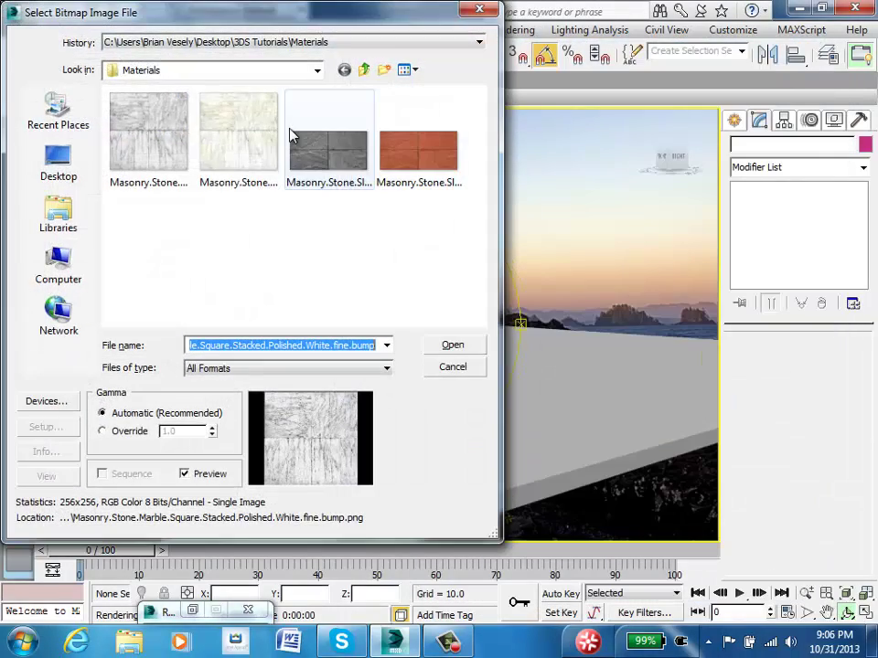
pyautogui.click(475, 13)
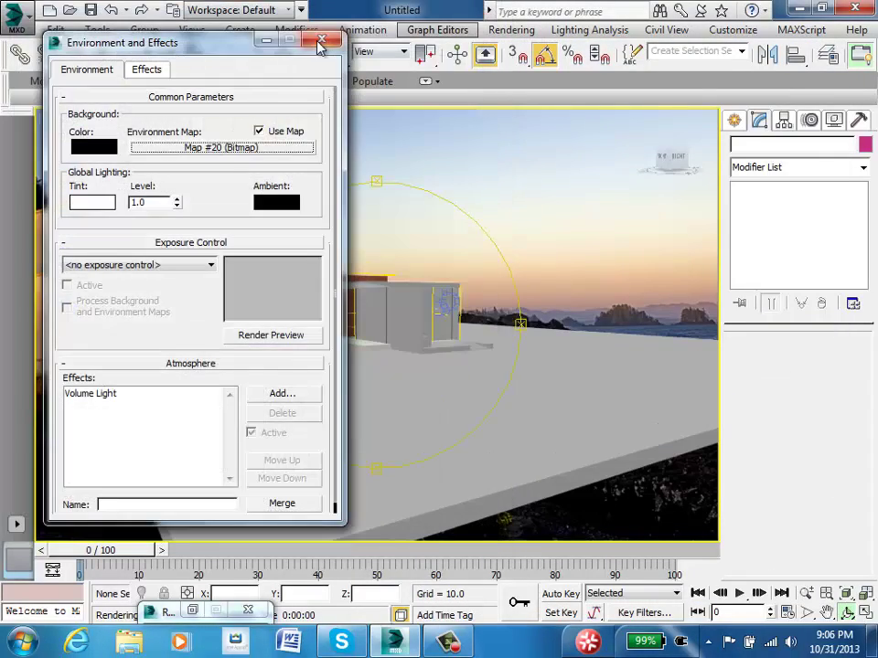
pyautogui.click(333, 14)
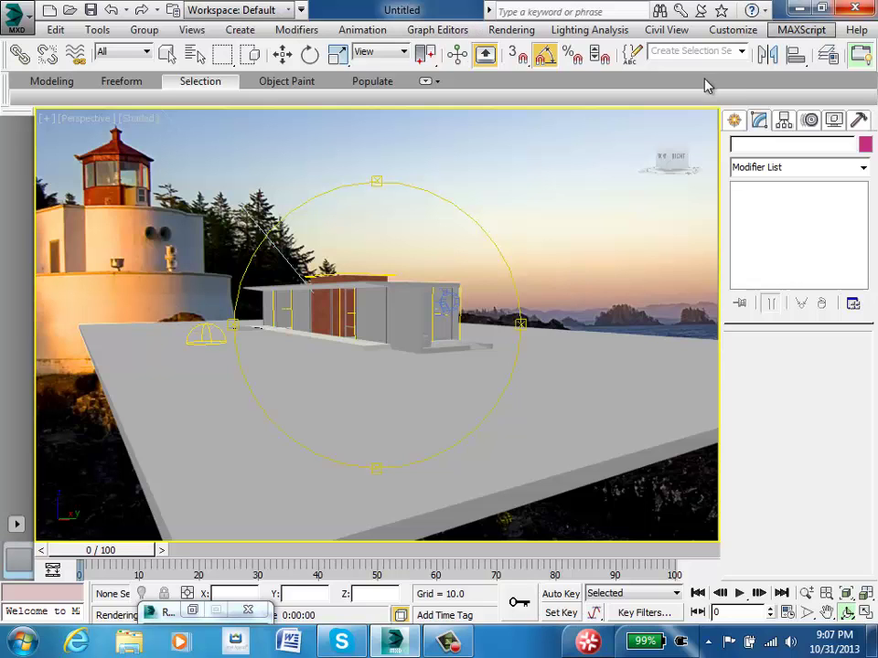
# Step: Check the perspective viewport's background configuration and the available background types, keeping the custom image file
pyautogui.click(193, 31)
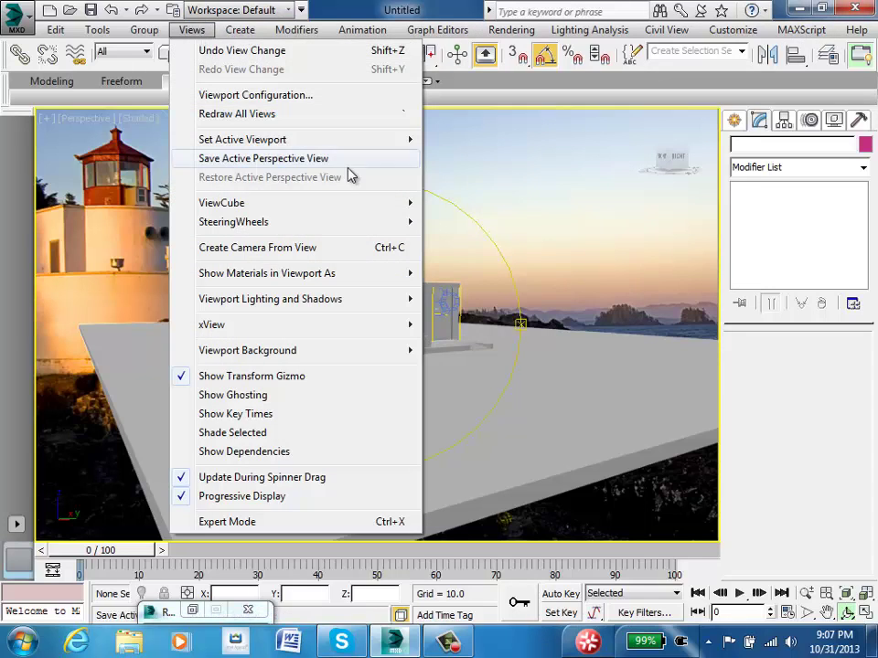
pyautogui.click(325, 97)
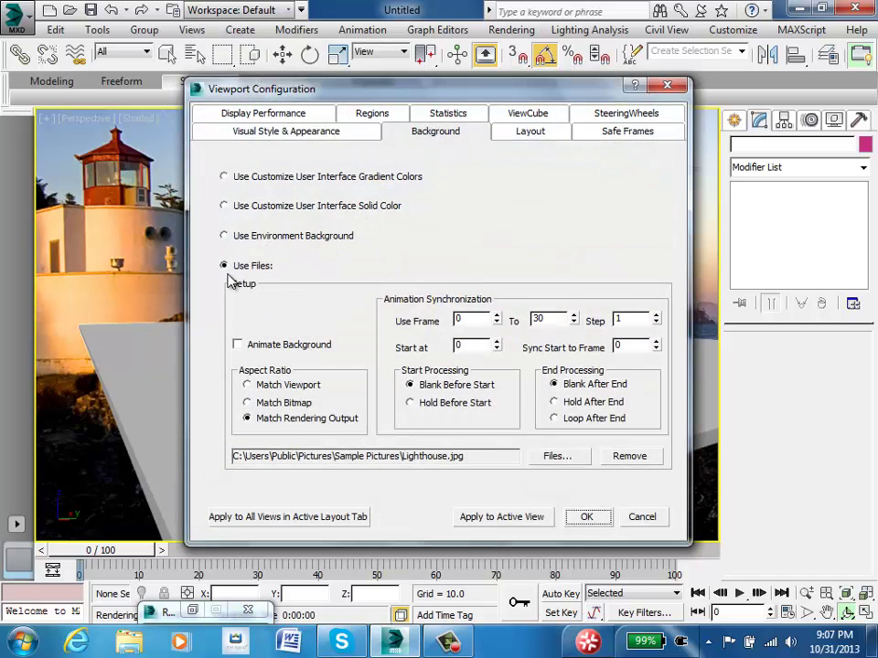
pyautogui.click(583, 518)
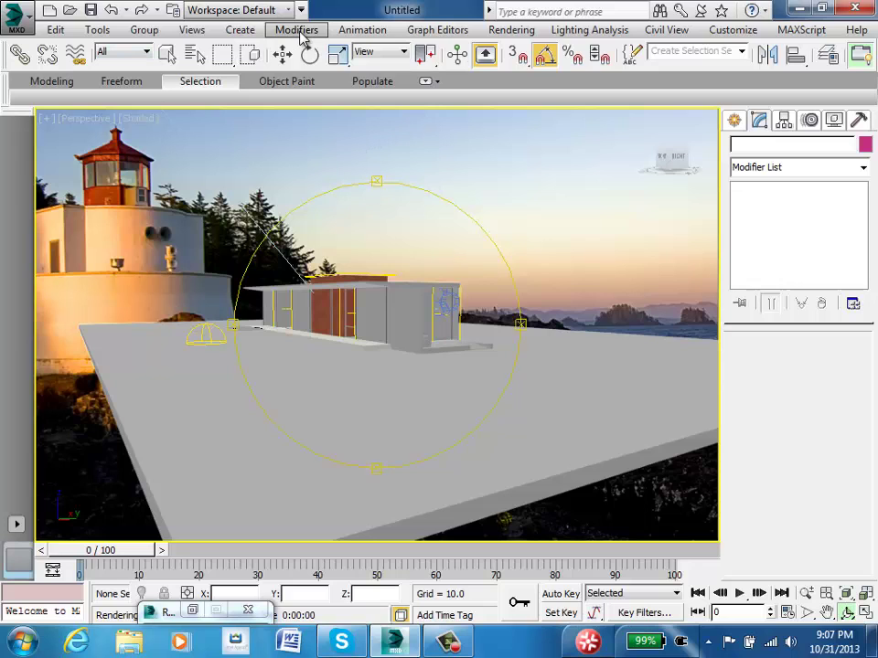
pyautogui.click(191, 30)
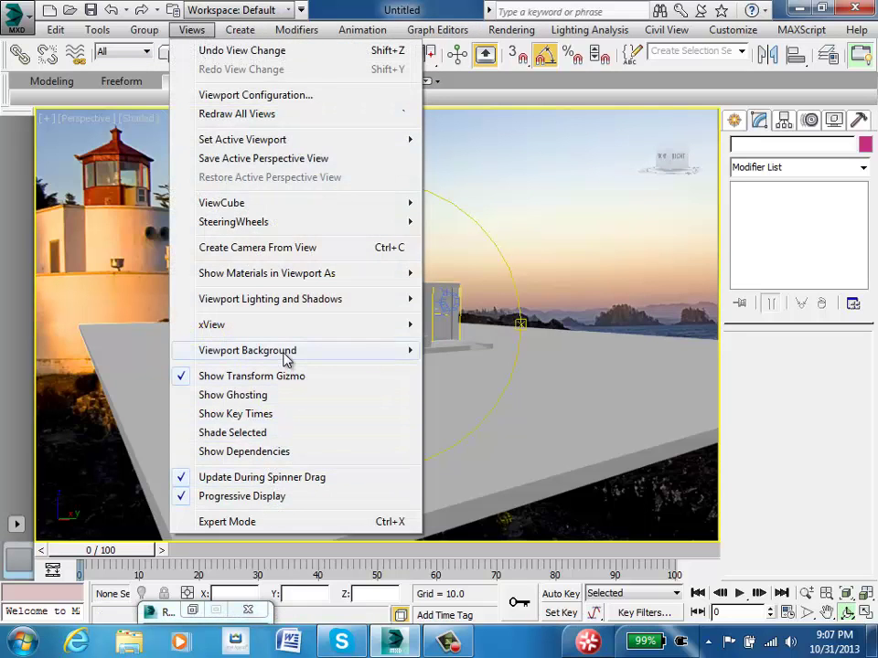
pyautogui.moveTo(285, 359)
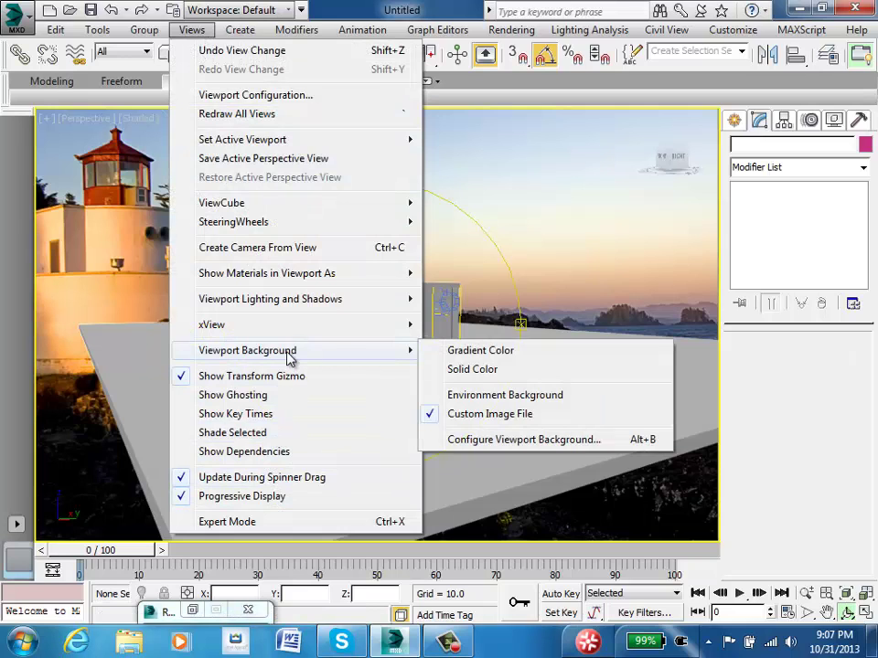
pyautogui.click(554, 239)
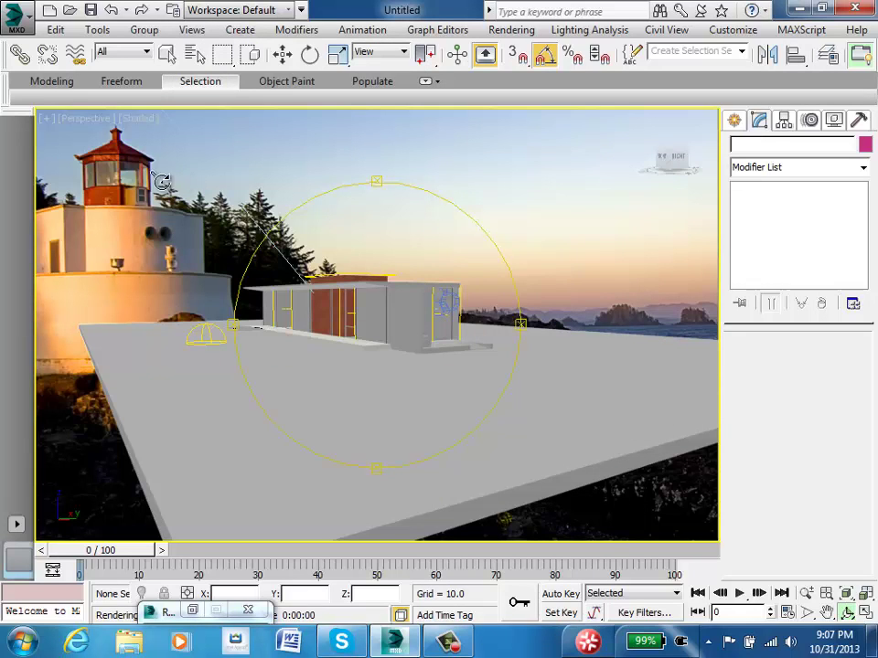
# Step: Show the safe frames in the perspective viewport
pyautogui.click(77, 119)
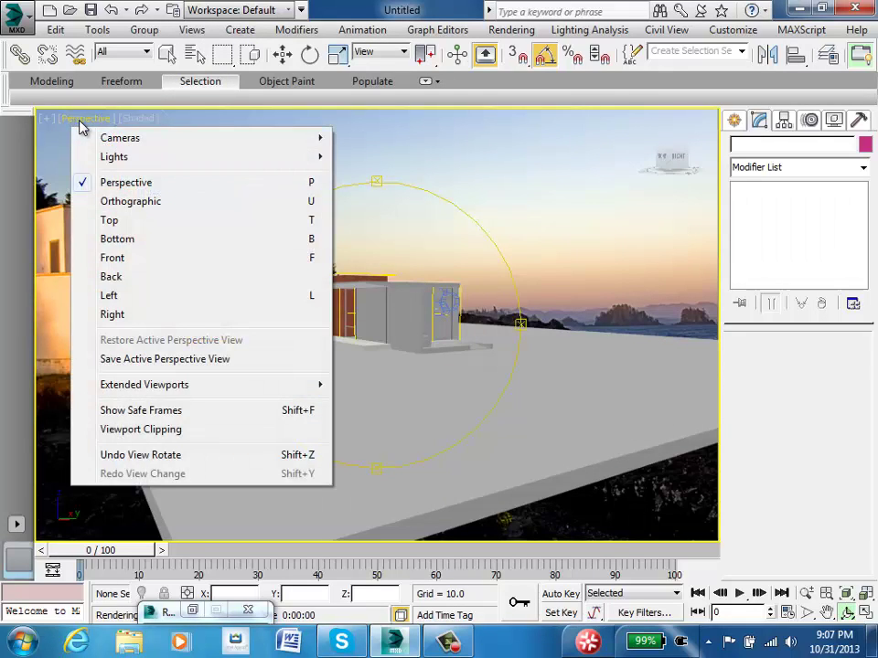
pyautogui.click(206, 417)
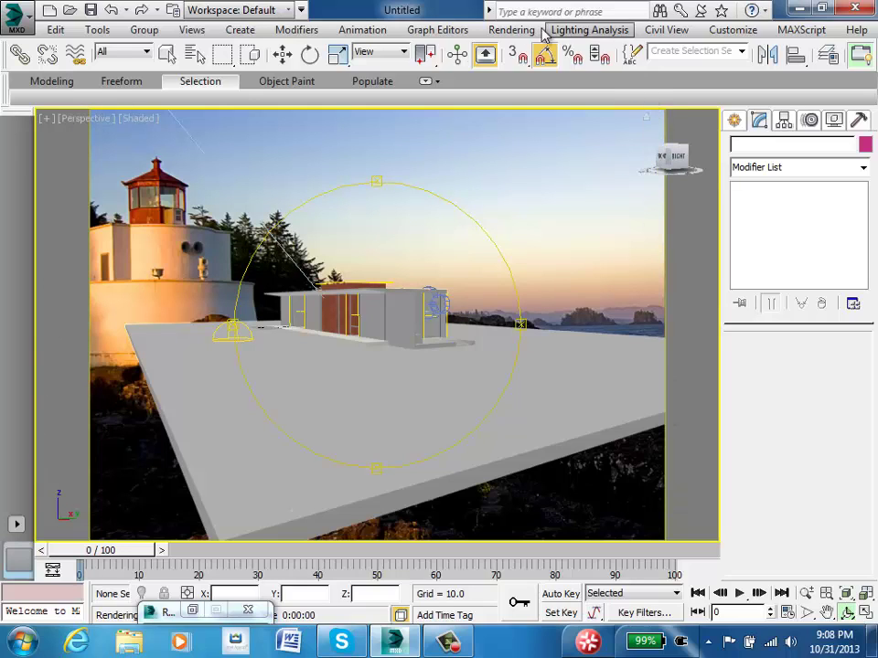
# Step: Set the render output's image aspect to 2, render the perspective view and close the render windows
pyautogui.click(511, 30)
pyautogui.click(519, 70)
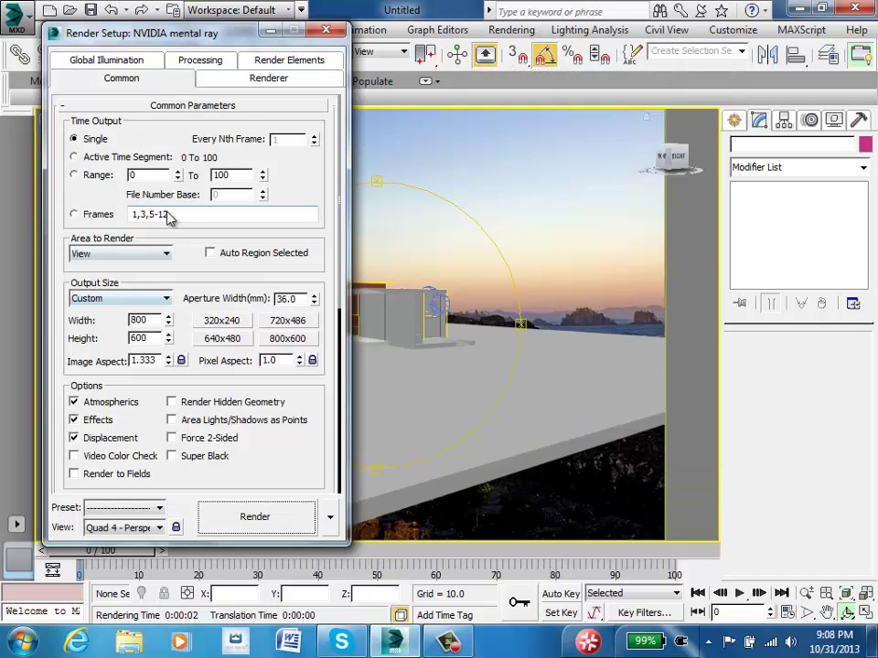
pyautogui.doubleClick(160, 358)
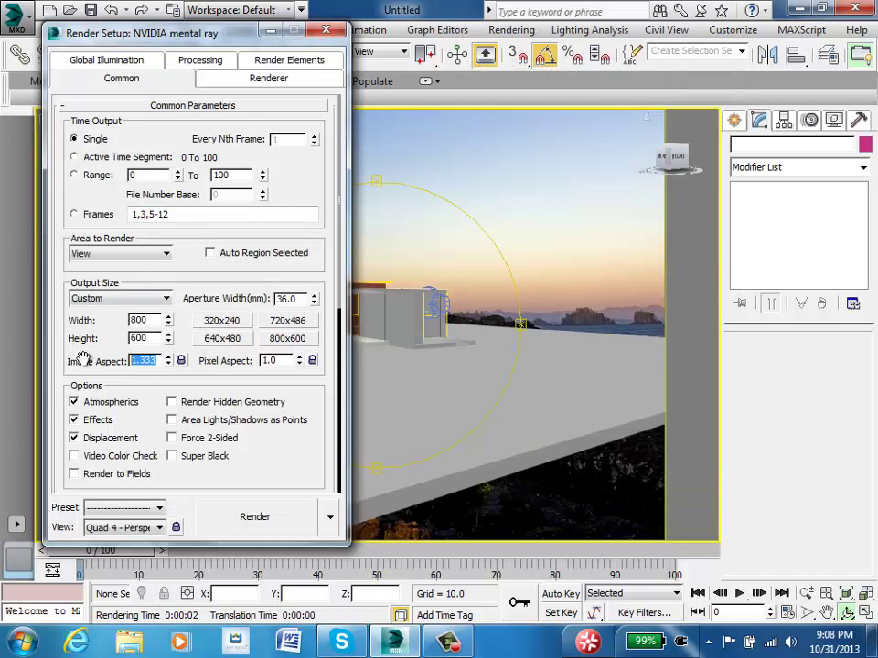
pyautogui.write('2')
pyautogui.press('Return')
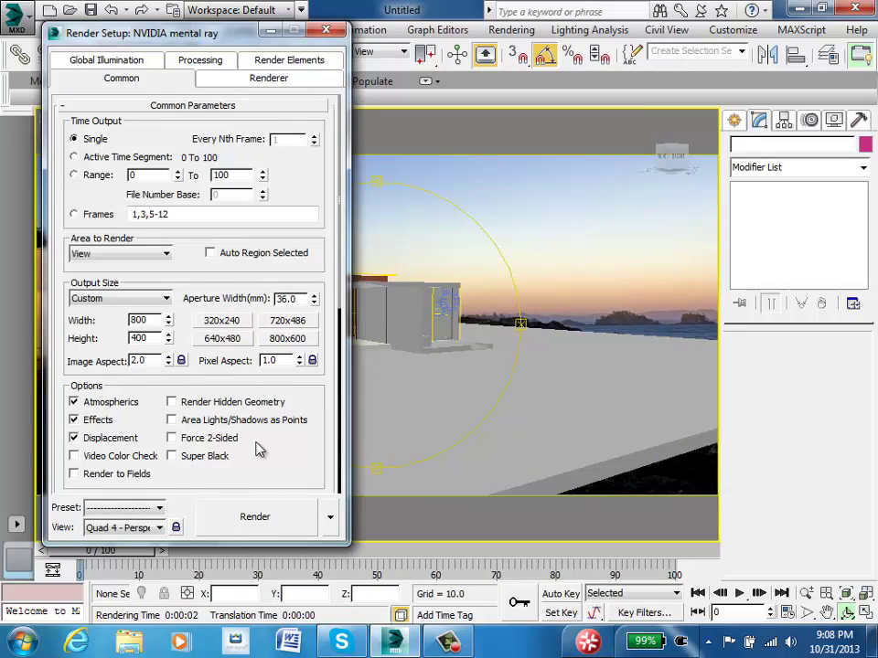
pyautogui.click(265, 530)
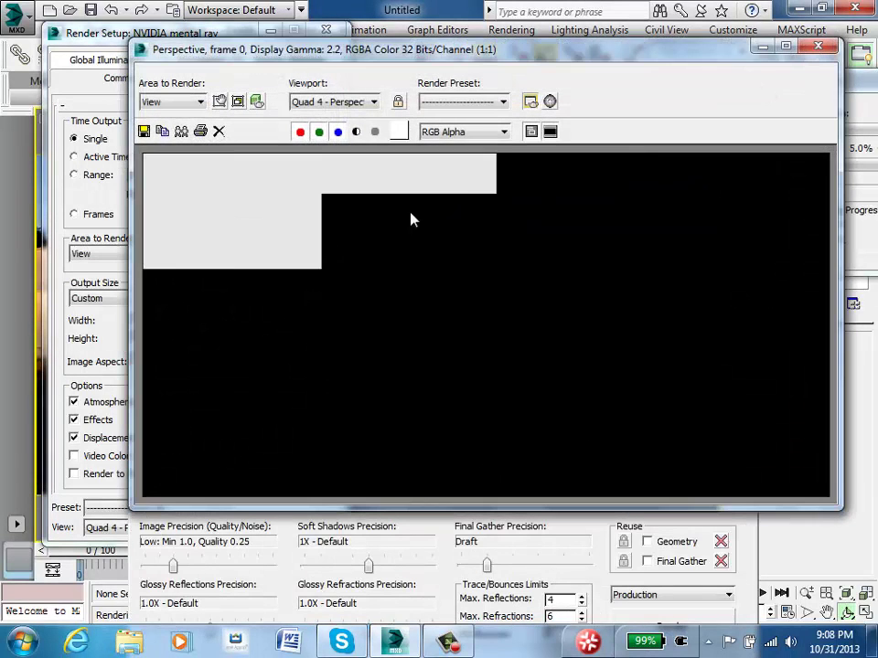
pyautogui.click(818, 46)
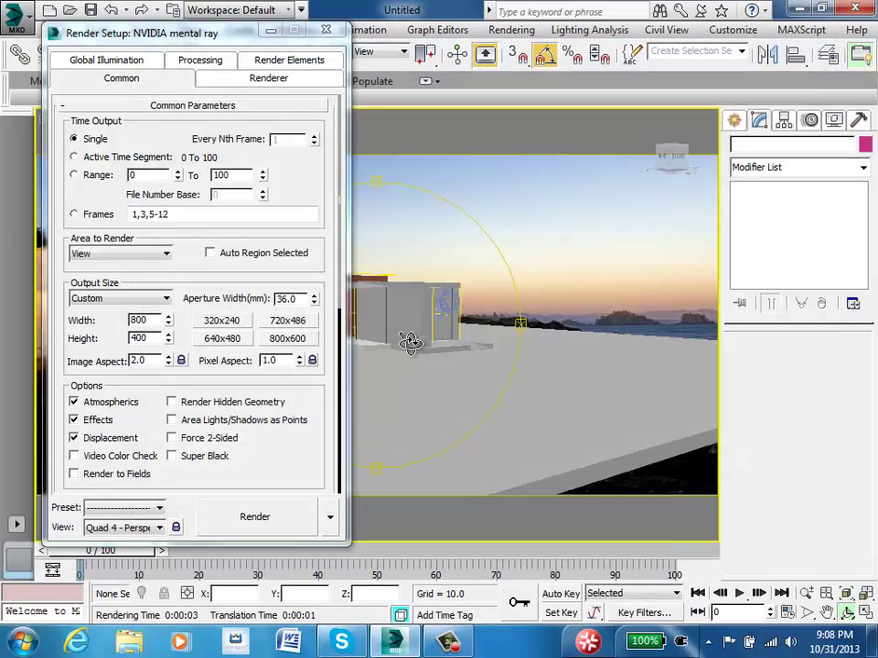
pyautogui.click(326, 32)
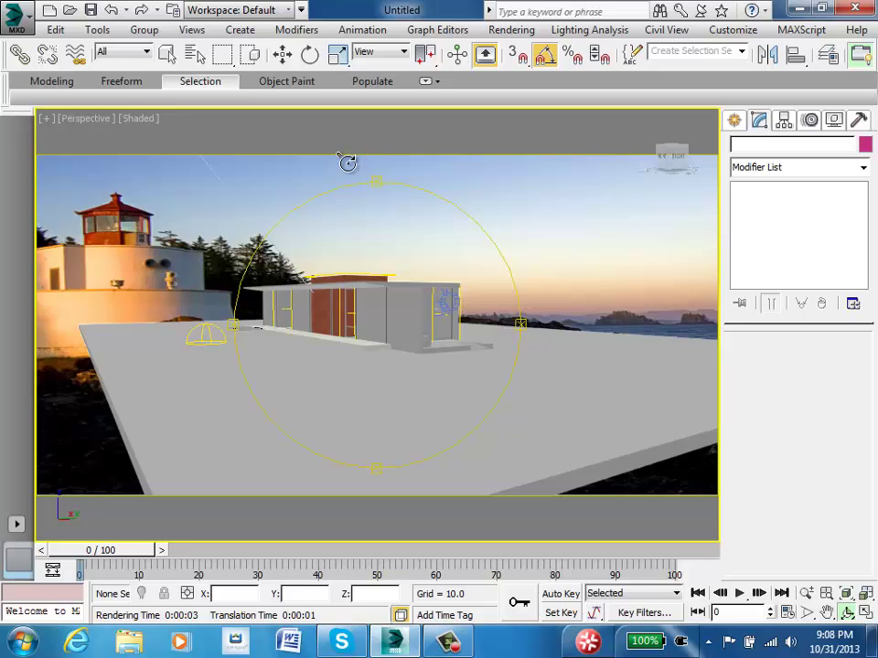
# Step: Switch the maximized perspective viewport to the Camera001 view
pyautogui.click(79, 120)
pyautogui.moveTo(137, 137)
pyautogui.click(397, 137)
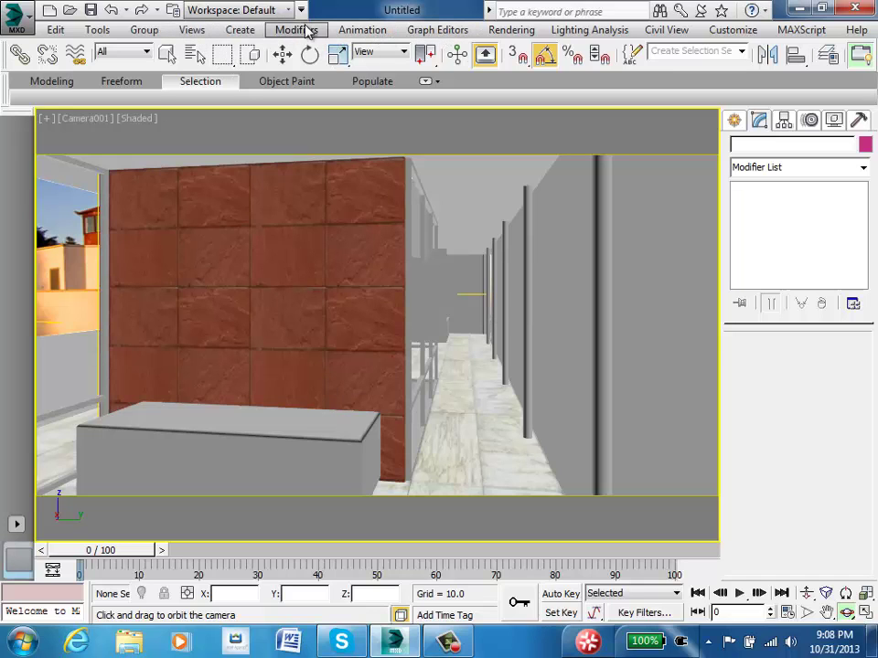
# Step: Set the render output size to 640x480, render the Camera001 view and minimize the render setup
pyautogui.click(510, 29)
pyautogui.click(518, 67)
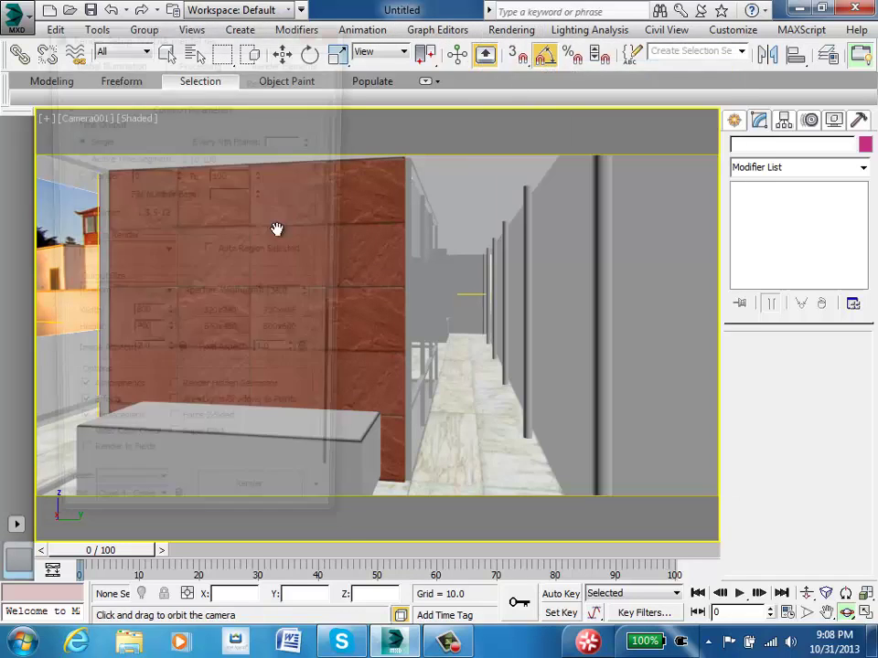
pyautogui.click(287, 339)
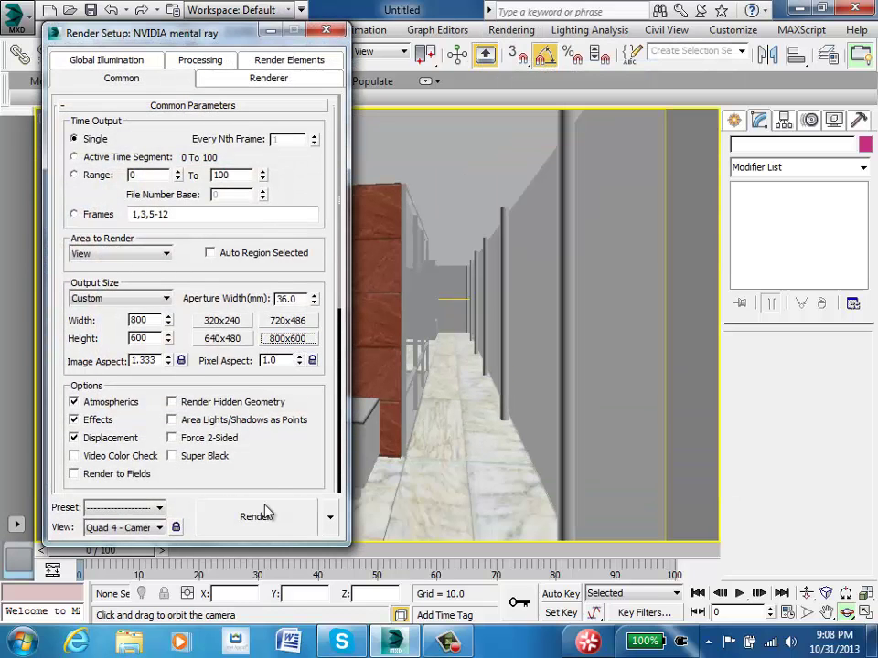
pyautogui.click(224, 339)
pyautogui.click(274, 527)
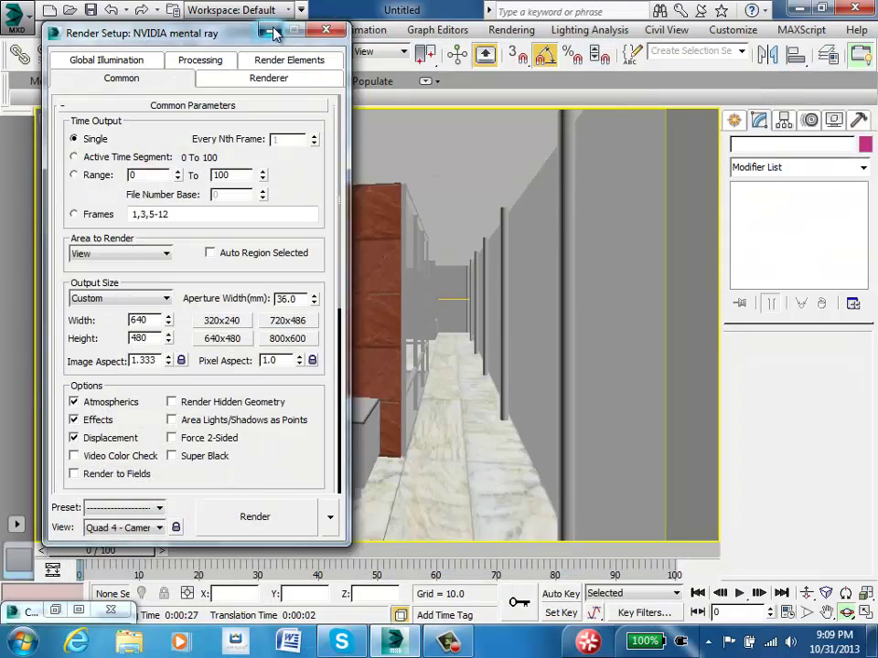
pyautogui.click(272, 31)
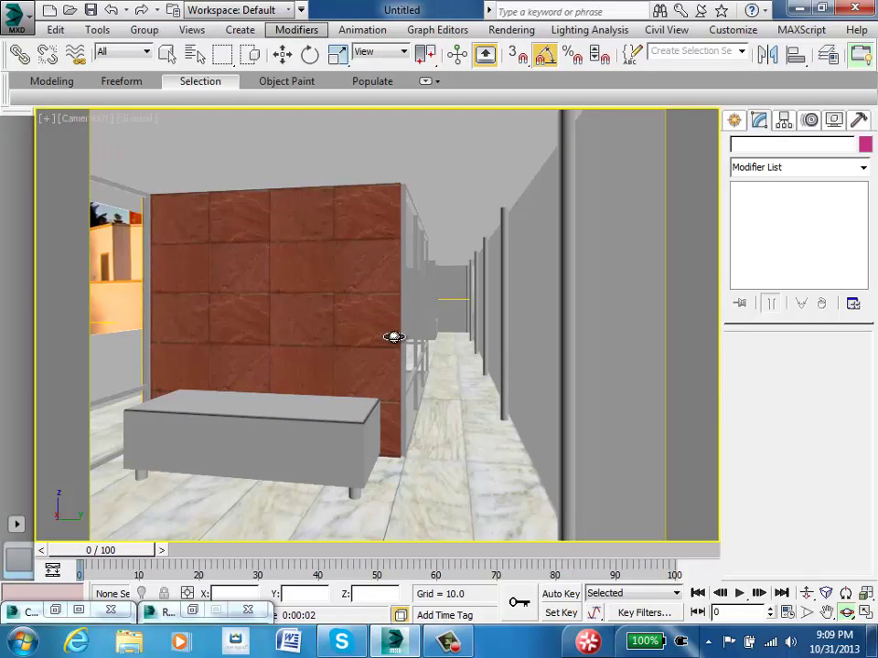
# Step: Return to the four-viewport layout and enlarge the Camera001 area in the top view
pyautogui.click(865, 618)
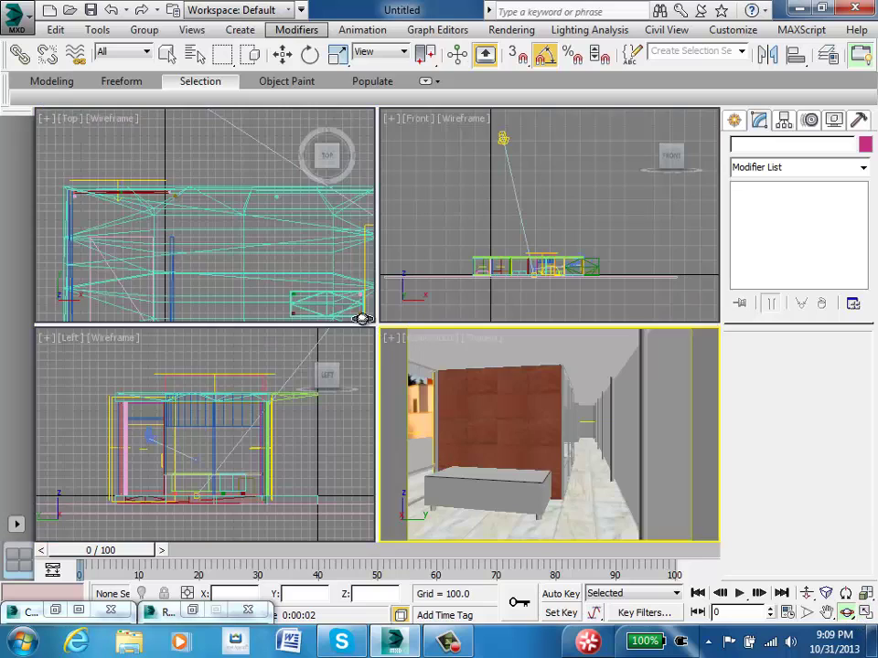
pyautogui.scroll(-3, 118, 202)
pyautogui.scroll(3, 318, 231)
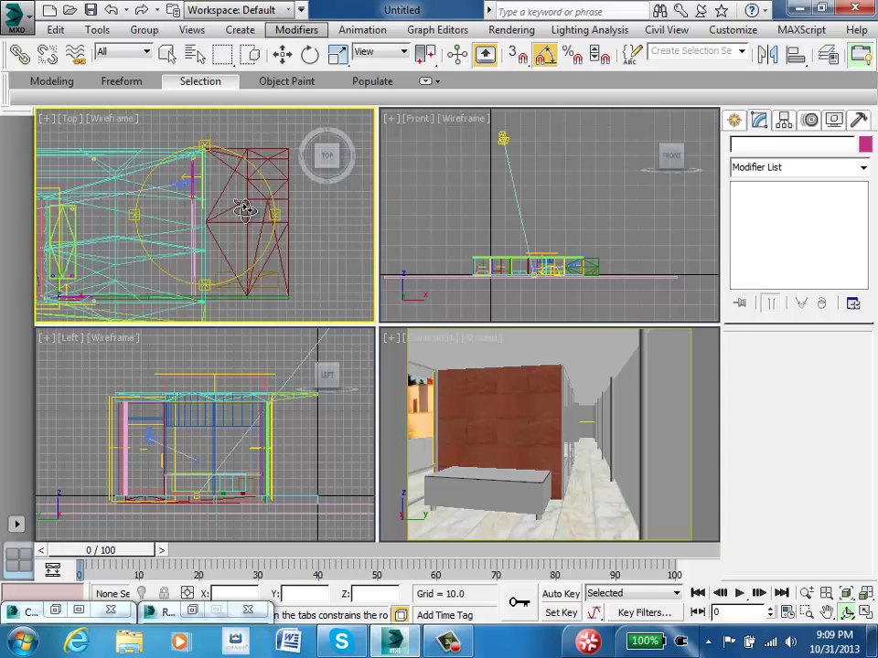
pyautogui.scroll(2, 187, 221)
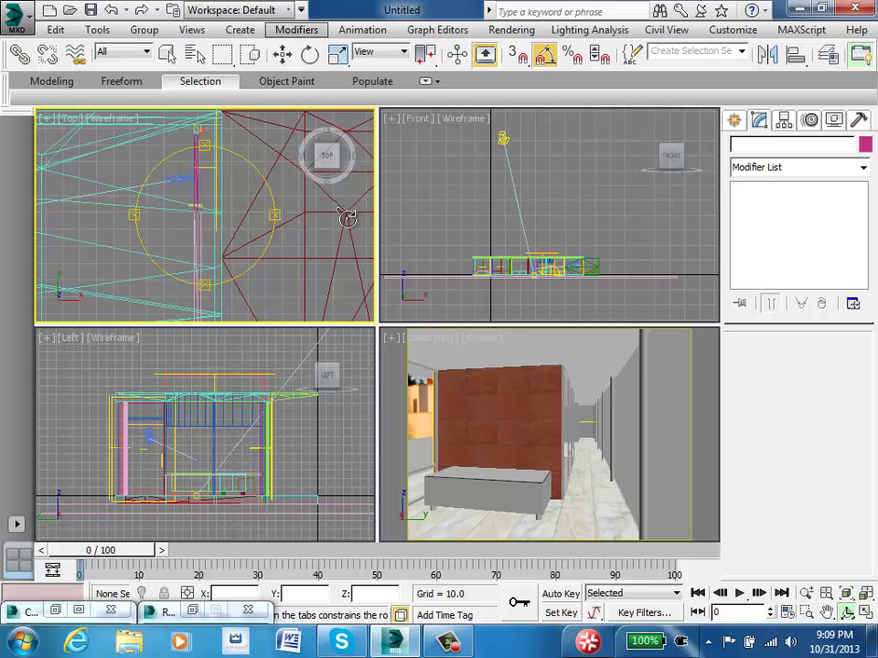
# Step: Try orbiting the Camera001 view around its target and undo the view change
pyautogui.click(490, 403)
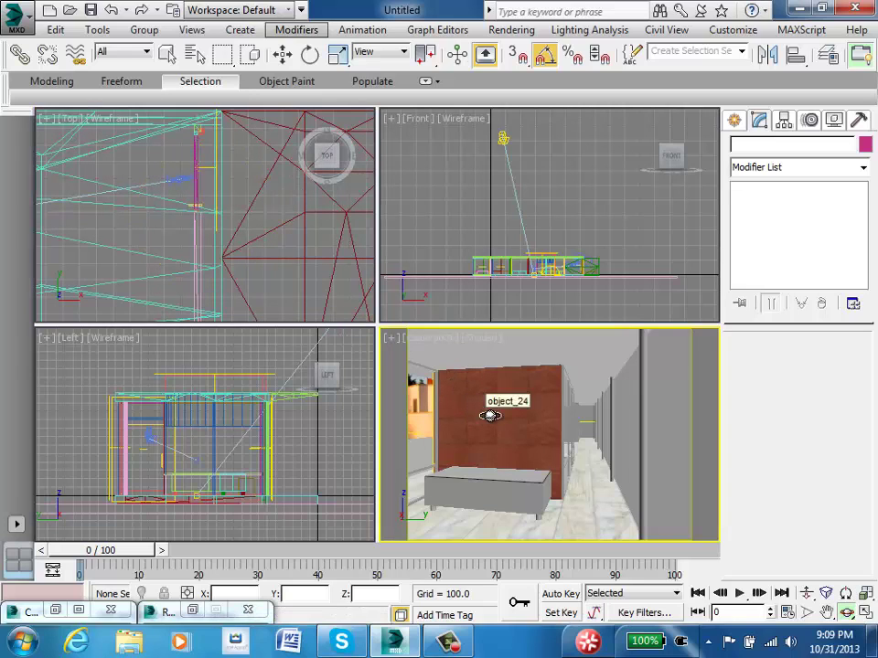
pyautogui.moveTo(490, 417); pyautogui.dragTo(539, 419)
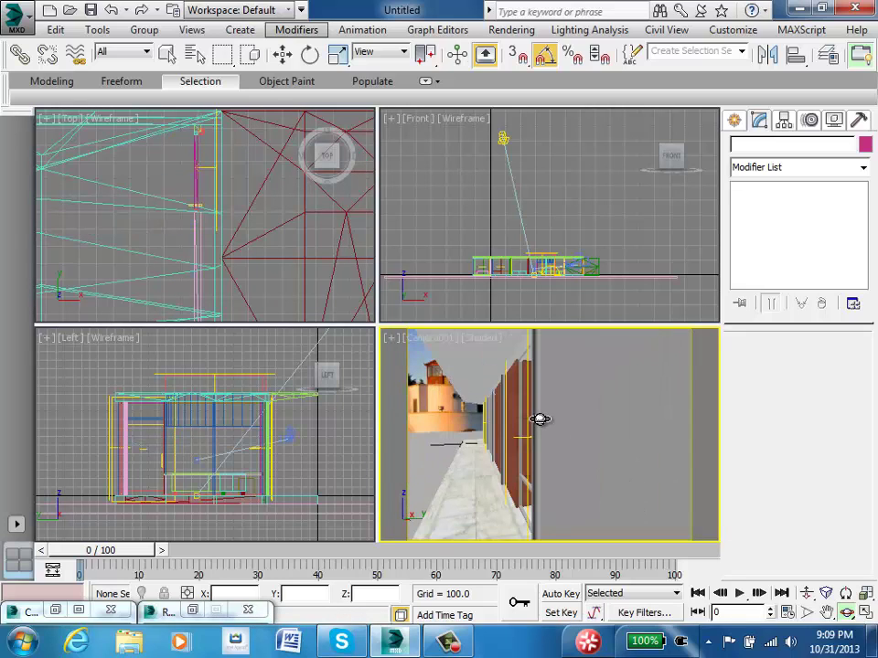
pyautogui.hotkey('shift', 'z')
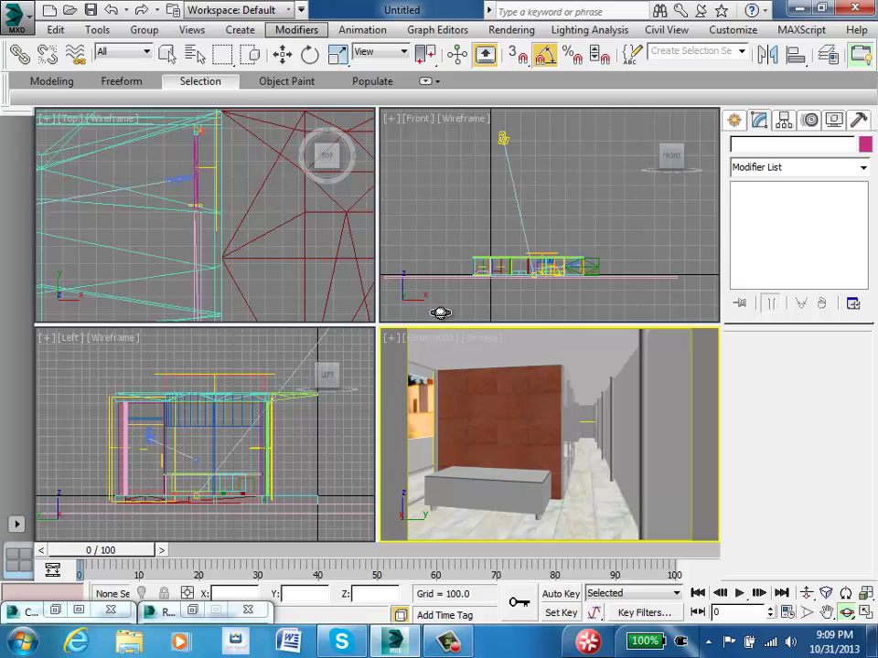
# Step: Create a target camera in the top view at the building's far west end, aimed diagonally at the central core
pyautogui.middleClick(146, 187)
pyautogui.scroll(-8, 146, 186)
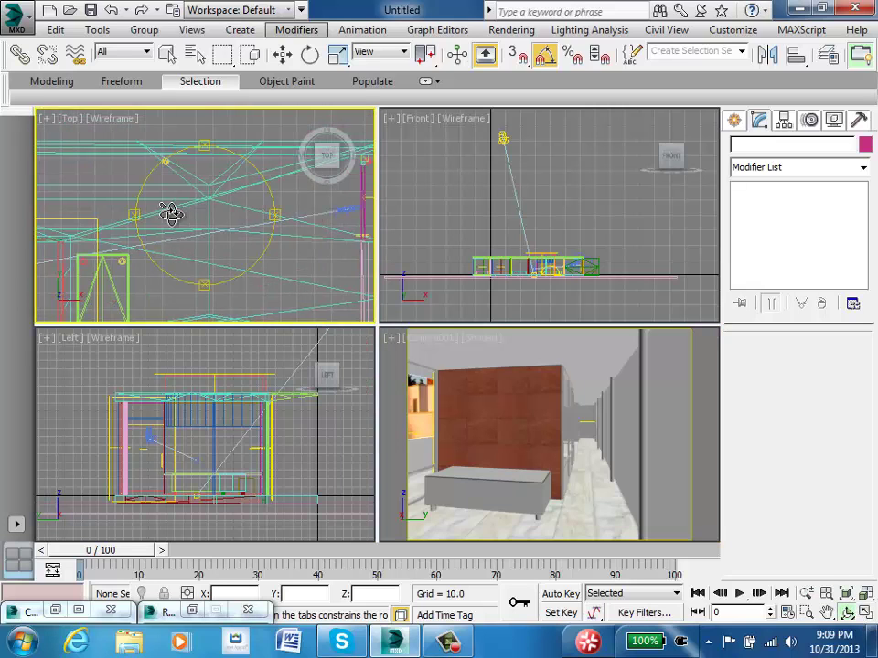
pyautogui.click(168, 54)
pyautogui.click(734, 120)
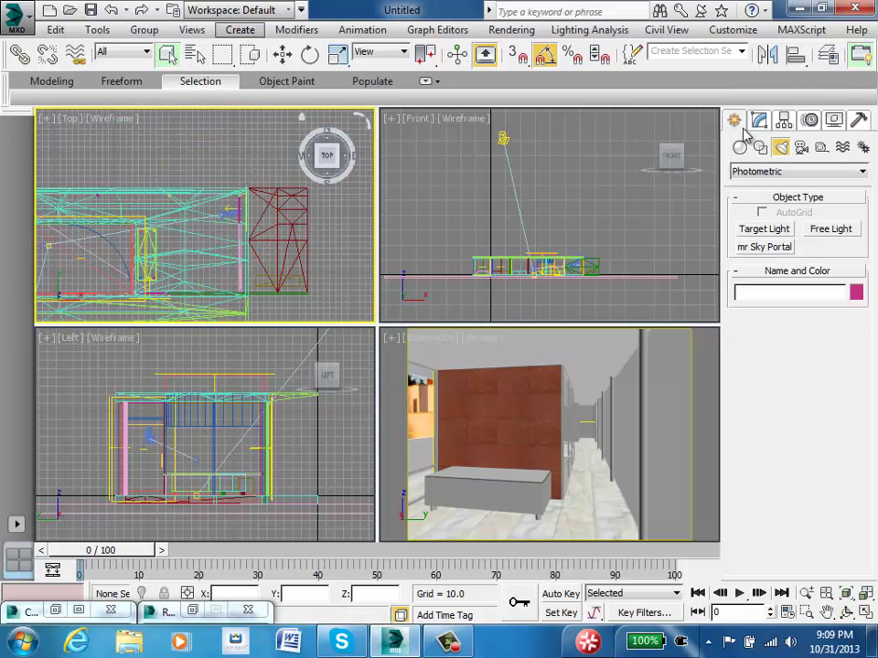
pyautogui.click(801, 147)
pyautogui.click(765, 228)
pyautogui.scroll(5, 156, 238)
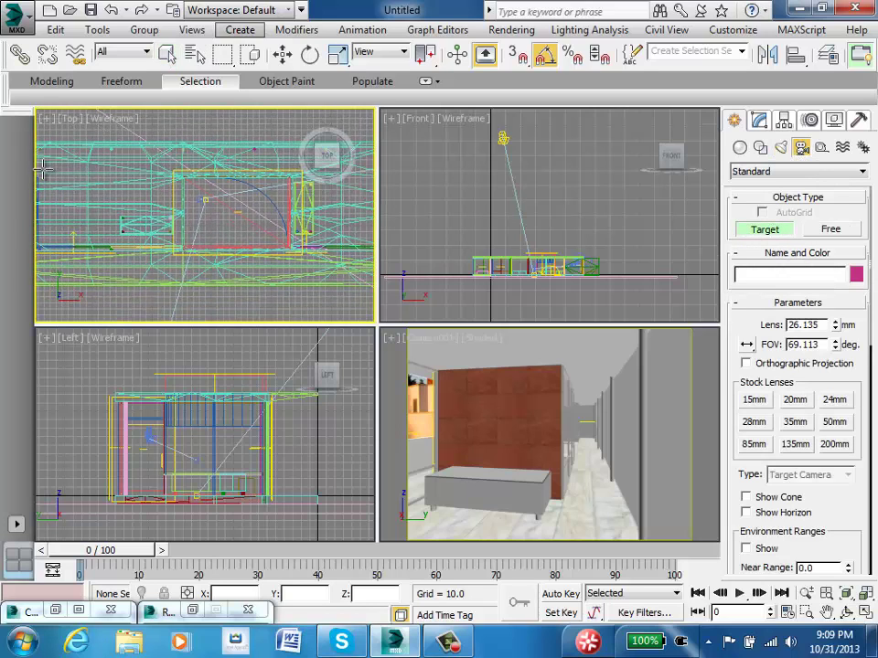
pyautogui.moveTo(52, 165); pyautogui.dragTo(275, 224)
# Step: Raise the new camera in the front view to a Z height of about 58.4
pyautogui.scroll(6, 501, 236)
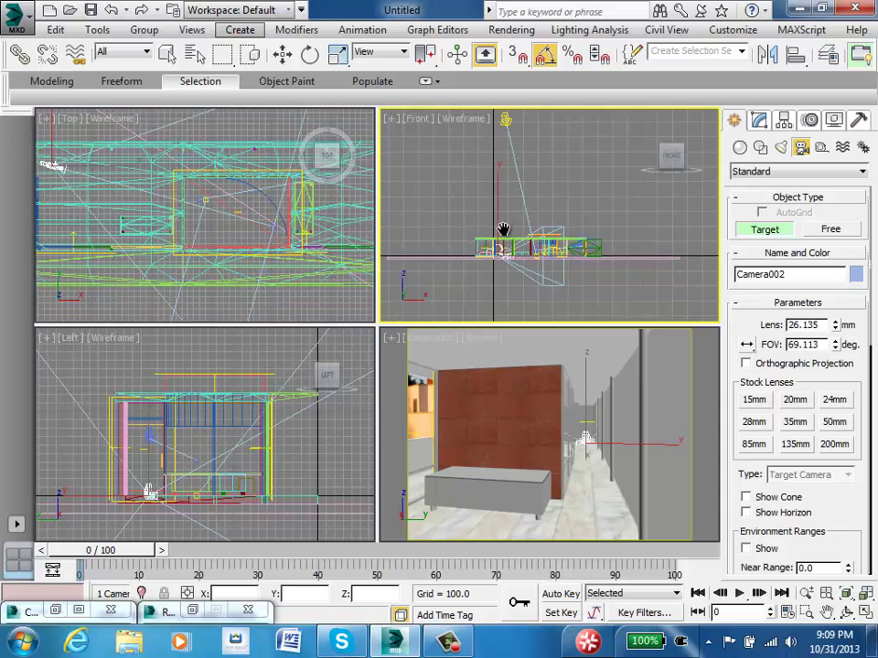
pyautogui.click(282, 54)
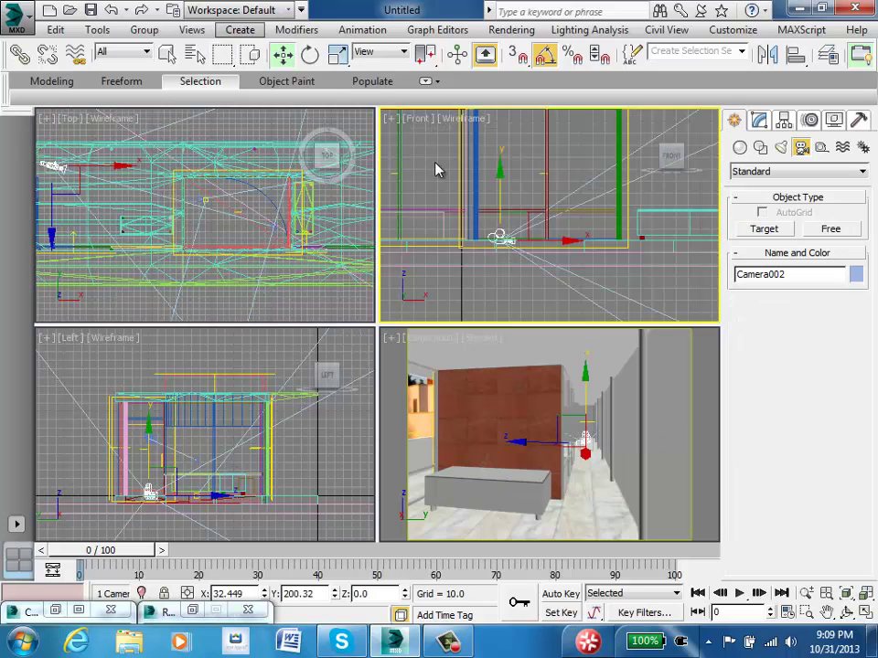
pyautogui.moveTo(501, 233); pyautogui.dragTo(494, 78)
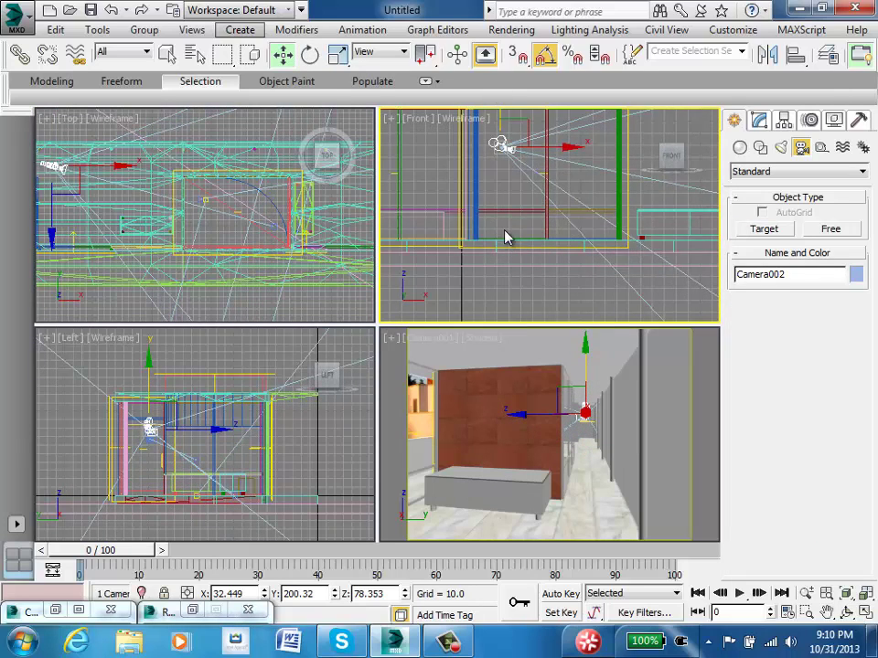
pyautogui.moveTo(505, 237); pyautogui.dragTo(466, 343, button='middle')
pyautogui.moveTo(463, 202)
pyautogui.mouseDown()
pyautogui.moveTo(463, 214)
pyautogui.moveTo(463, 180)
pyautogui.mouseUp()
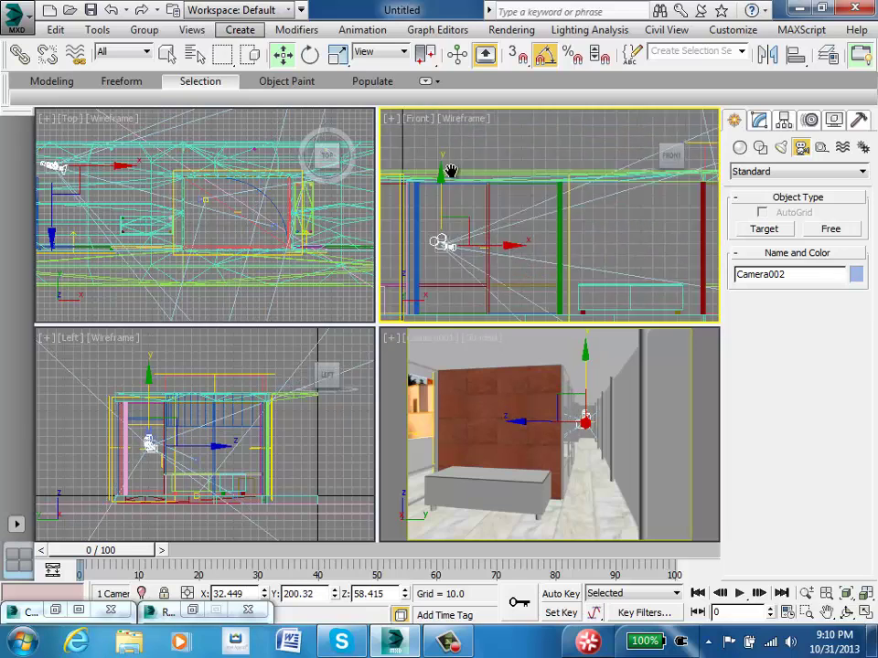
pyautogui.scroll(-3, 557, 235)
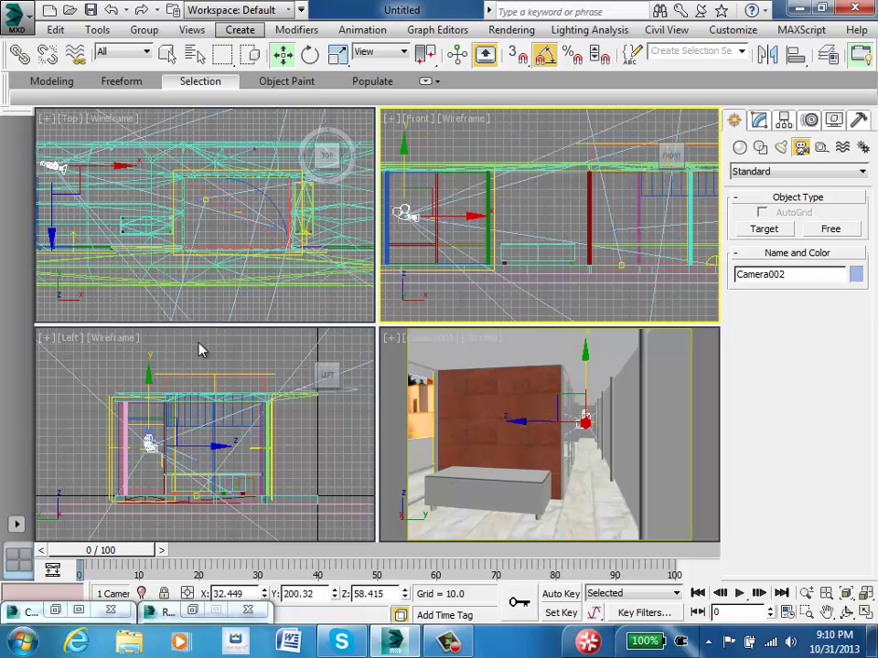
# Step: Switch the Camera001 viewport to the Camera002 view and maximize it
pyautogui.click(434, 338)
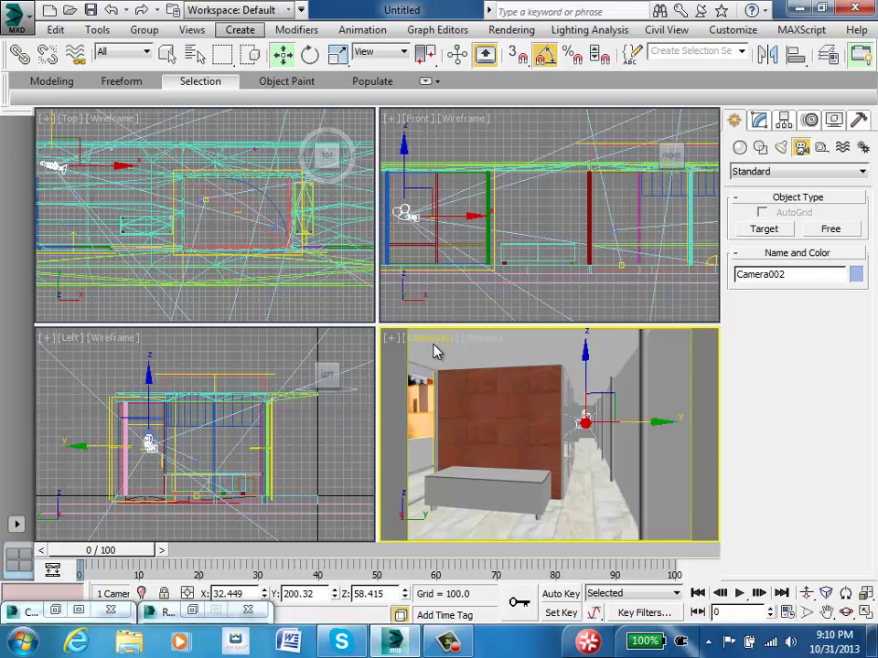
pyautogui.click(433, 348)
pyautogui.click(440, 345)
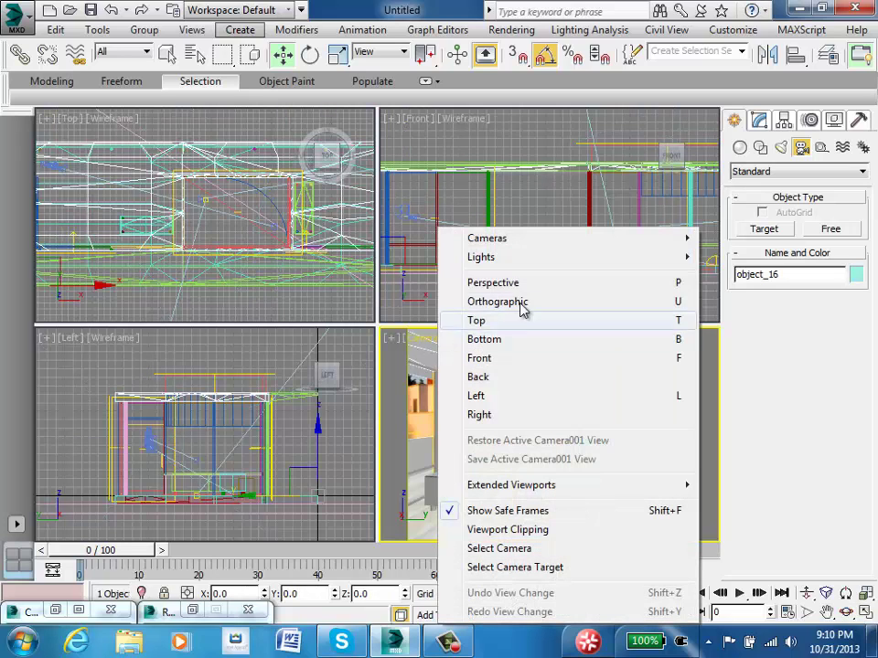
pyautogui.moveTo(515, 240)
pyautogui.click(750, 257)
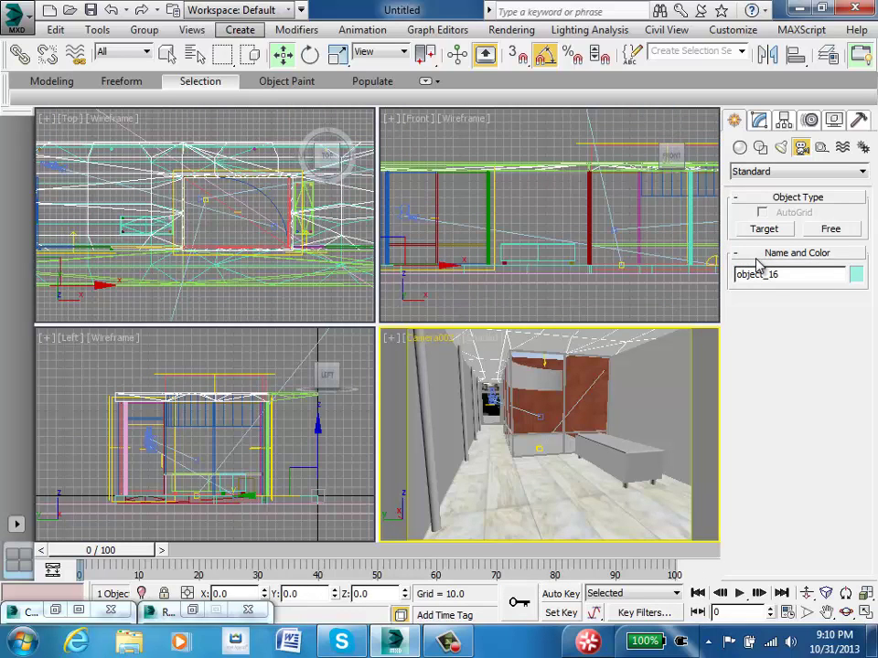
pyautogui.click(866, 615)
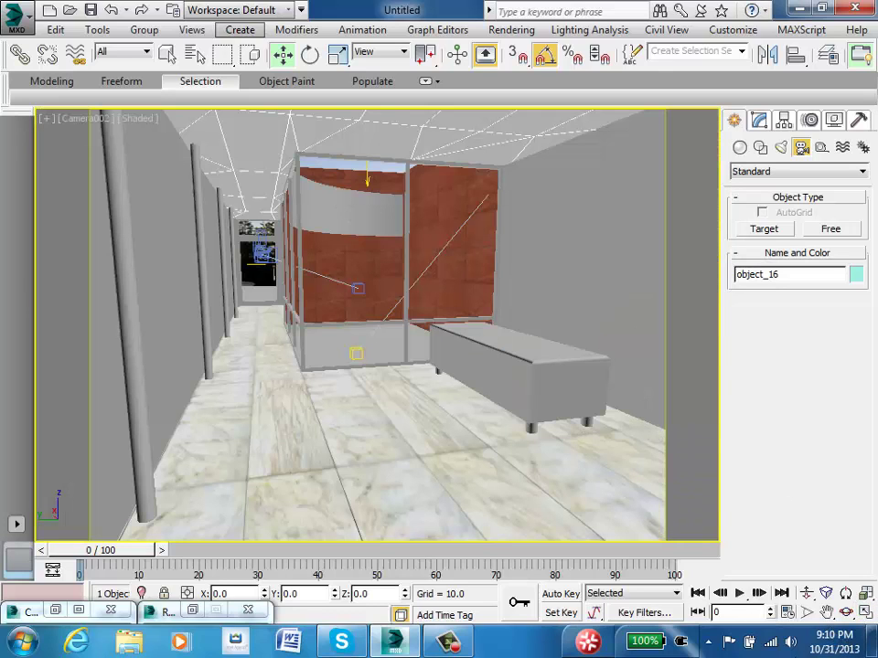
# Step: Orbit Camera002 vertically to show more of the ceiling, and select the sky portal at the corridor's far end
pyautogui.hotkey('ctrl', 'r')
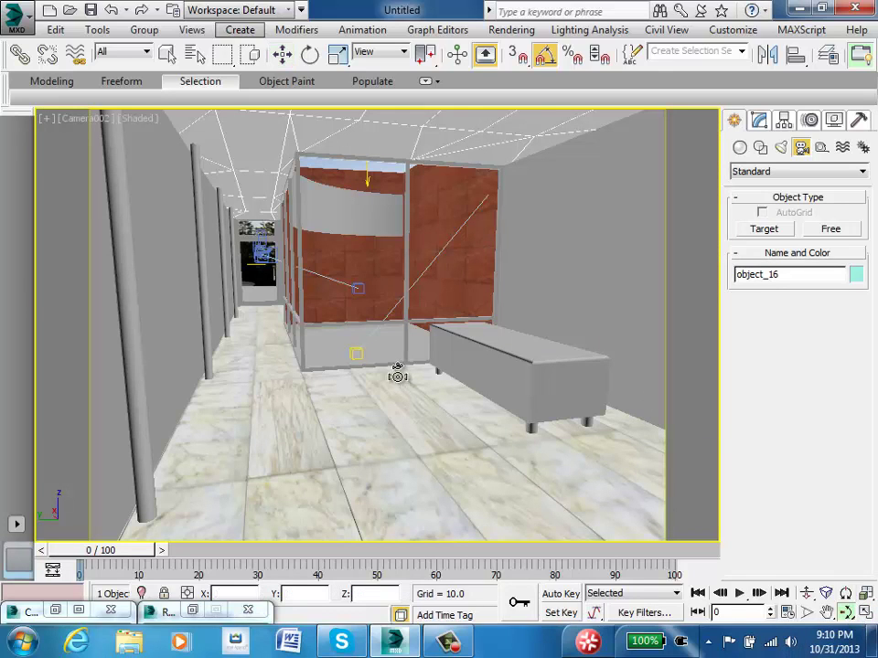
pyautogui.moveTo(397, 376); pyautogui.dragTo(395, 402)
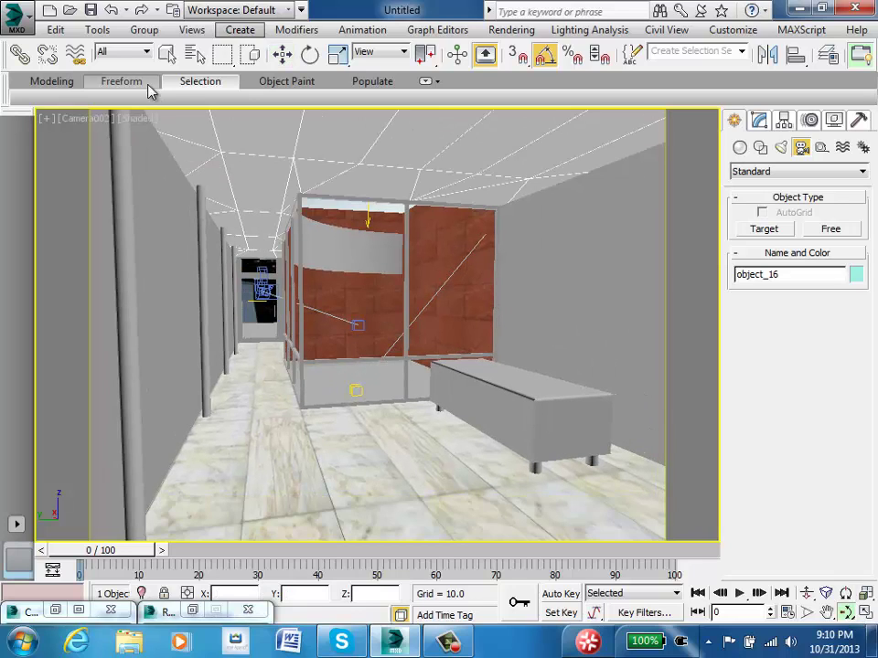
pyautogui.click(168, 54)
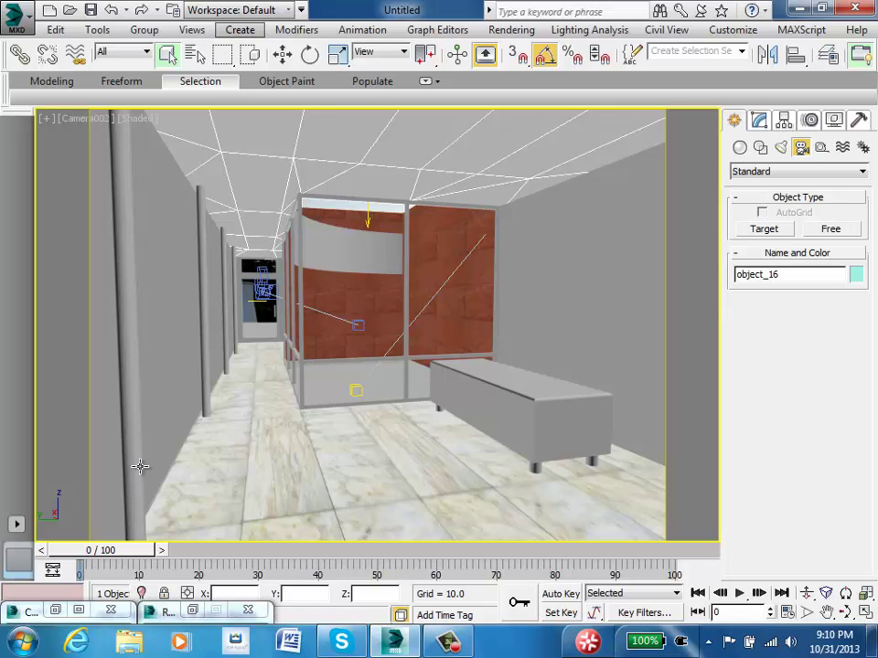
pyautogui.click(262, 311)
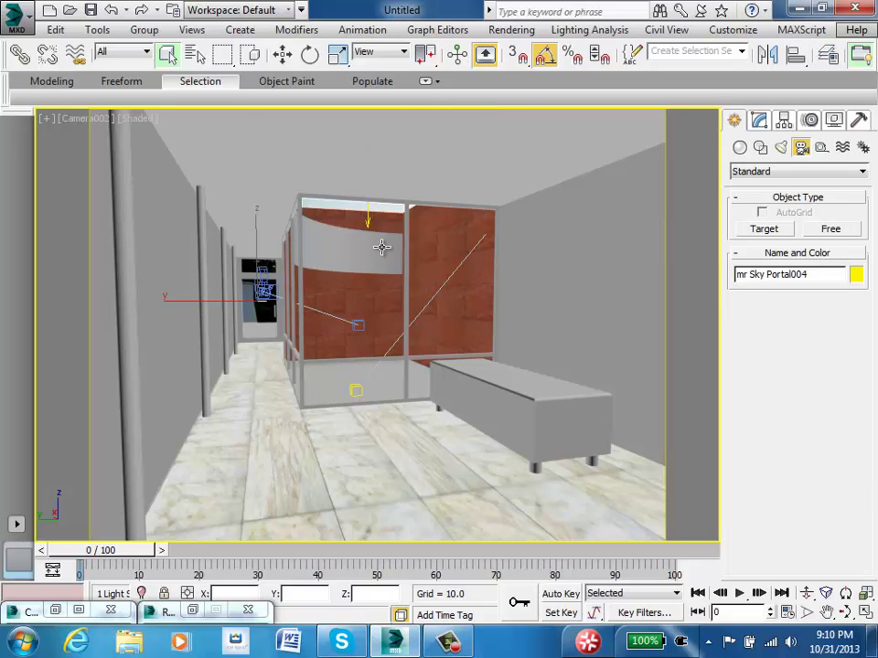
pyautogui.hotkey('shift', 'q')
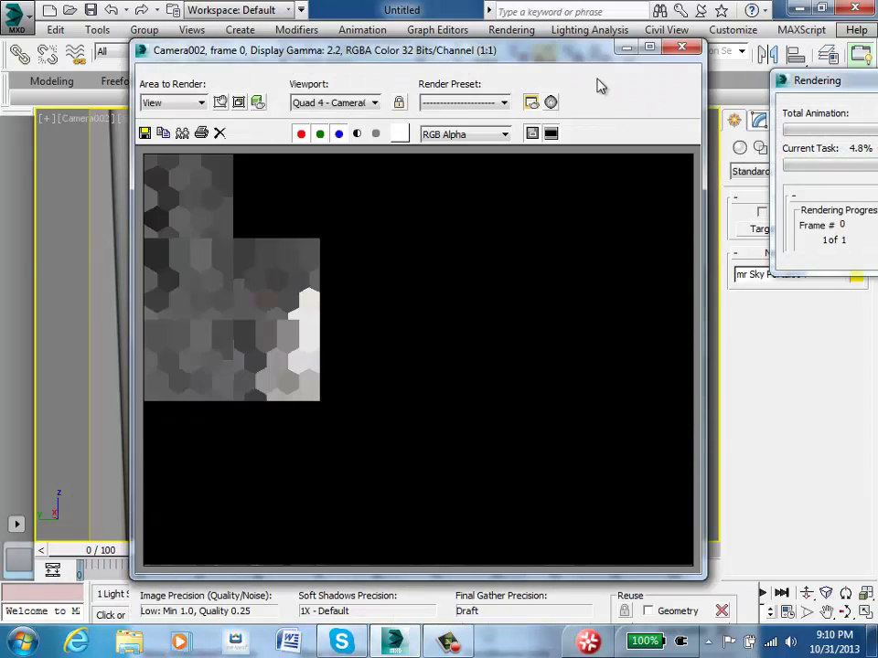
pyautogui.press('Escape')
pyautogui.click(681, 47)
# Step: Set the render output size to 320x240, render the Camera002 view, and minimize the rendered image
pyautogui.click(527, 33)
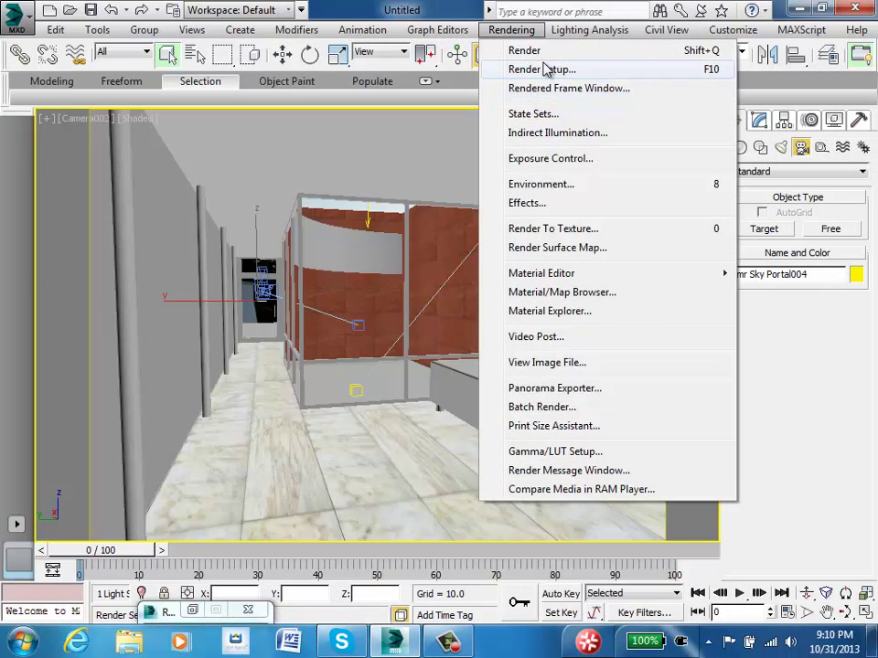
pyautogui.click(543, 70)
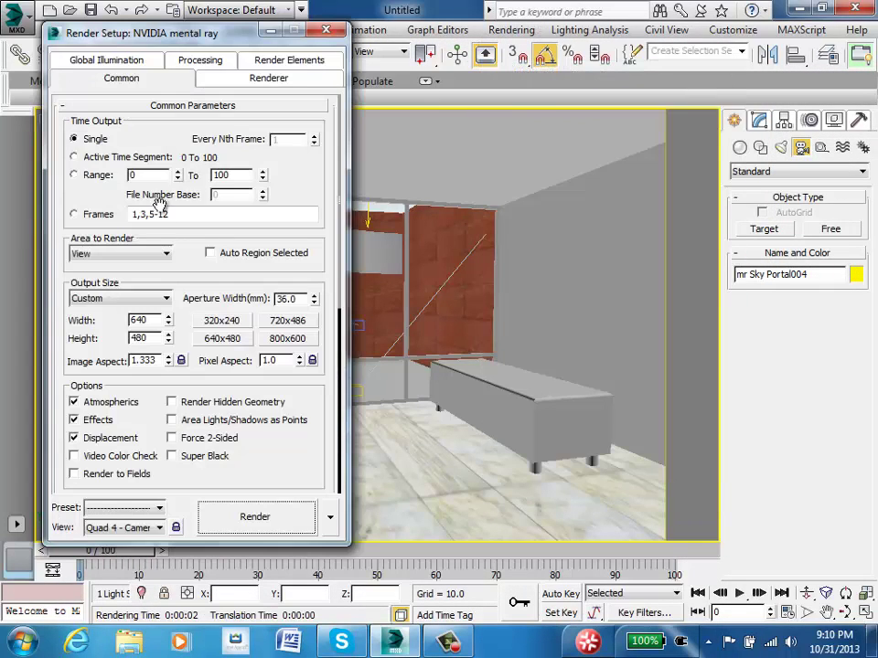
pyautogui.click(221, 320)
pyautogui.click(254, 517)
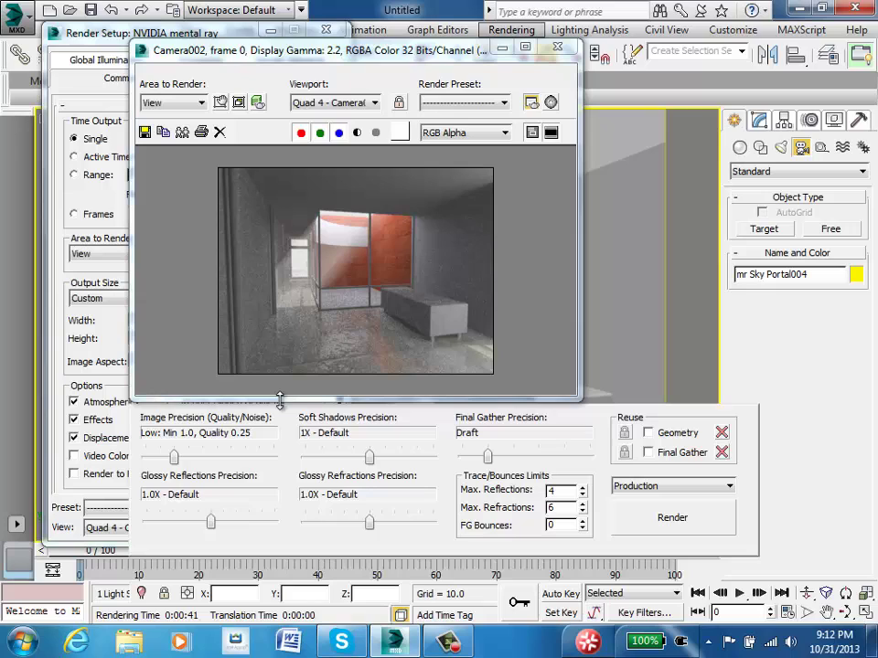
pyautogui.click(502, 46)
# Step: Enable Force 2-Sided in the common render options and close the render setup
pyautogui.click(511, 30)
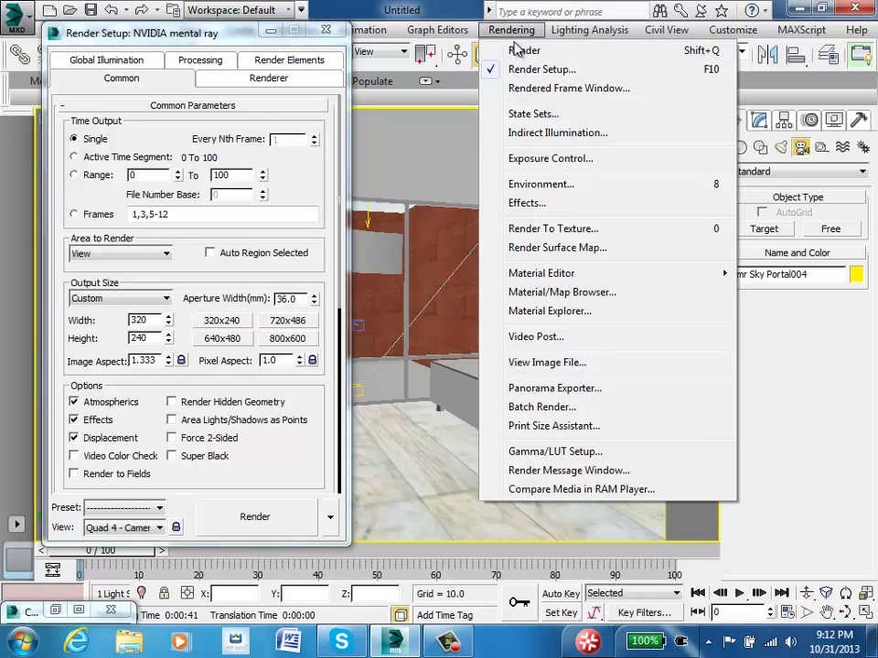
pyautogui.click(335, 359)
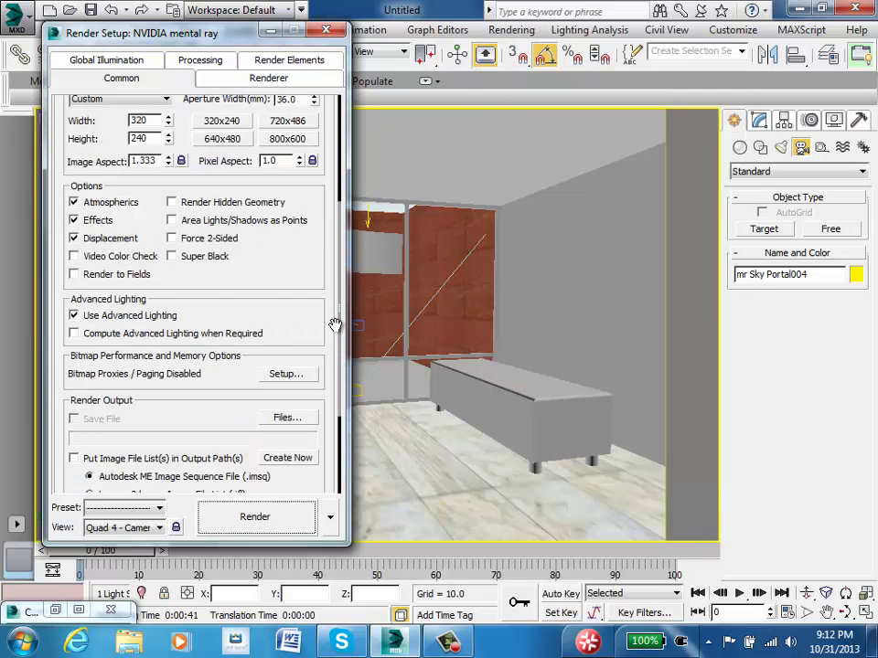
pyautogui.moveTo(336, 324); pyautogui.dragTo(341, 222)
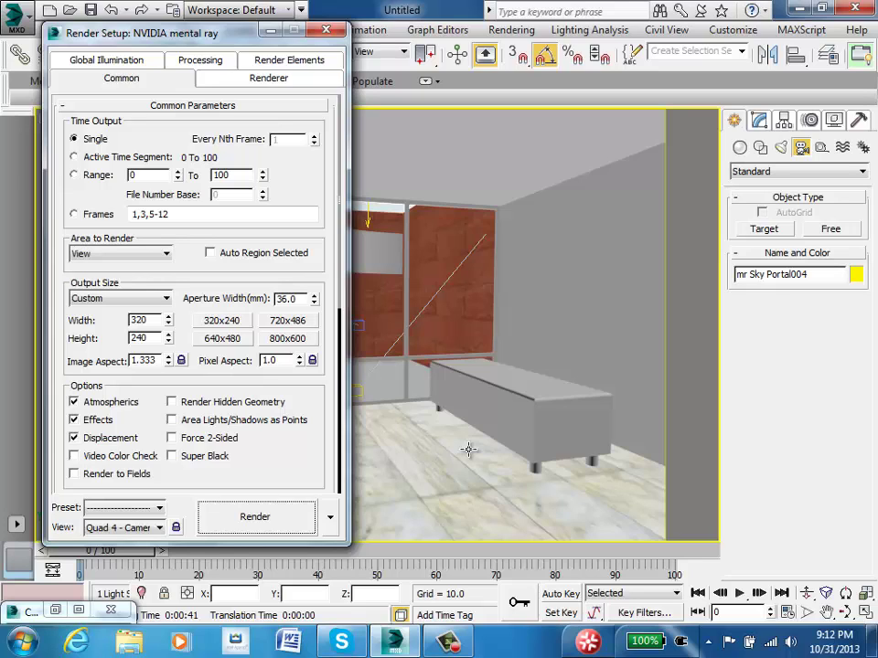
pyautogui.click(190, 441)
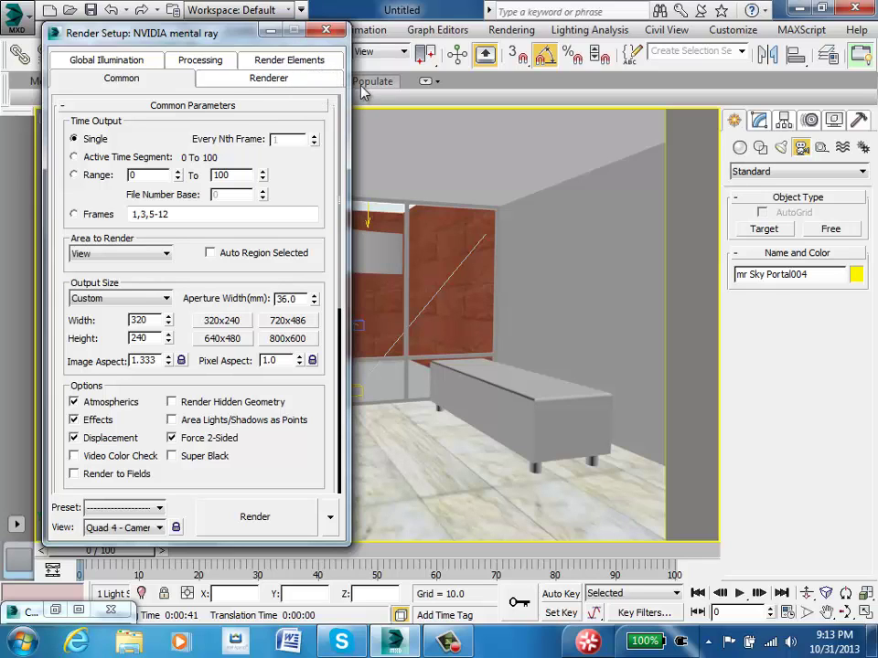
pyautogui.click(322, 30)
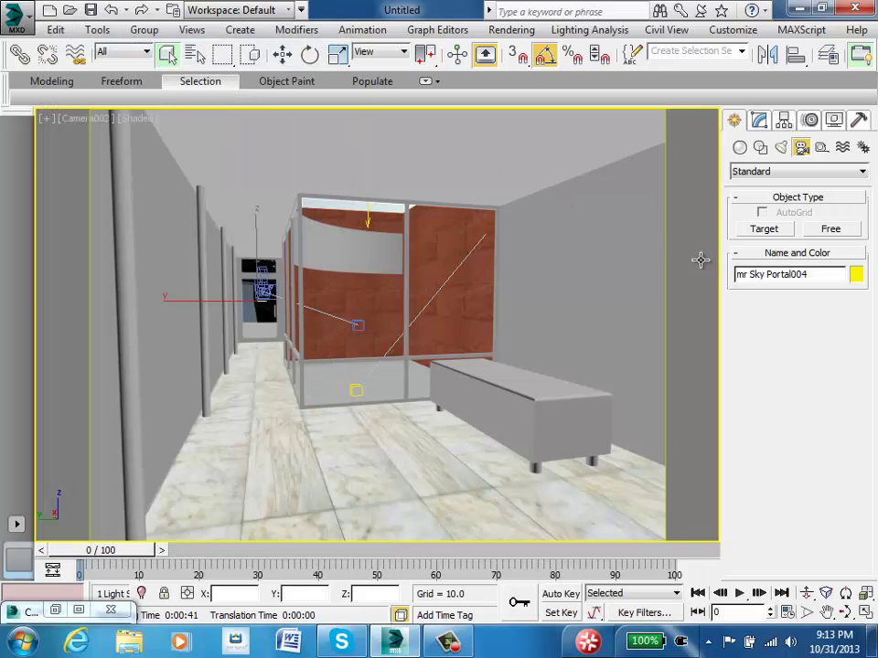
# Step: Select the central core, the bench and the bench's near leg one after another to inspect the objects
pyautogui.click(476, 308)
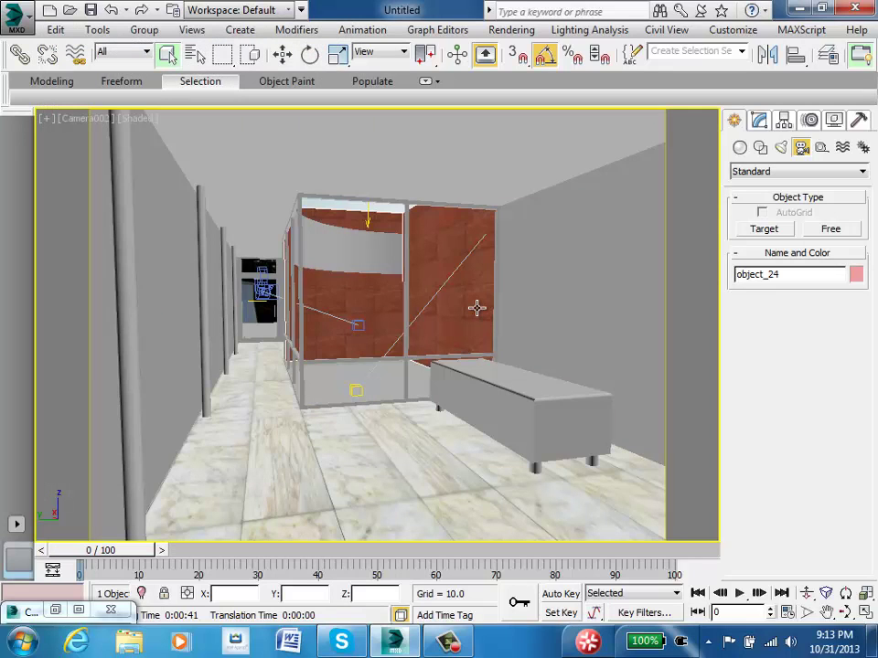
pyautogui.click(489, 405)
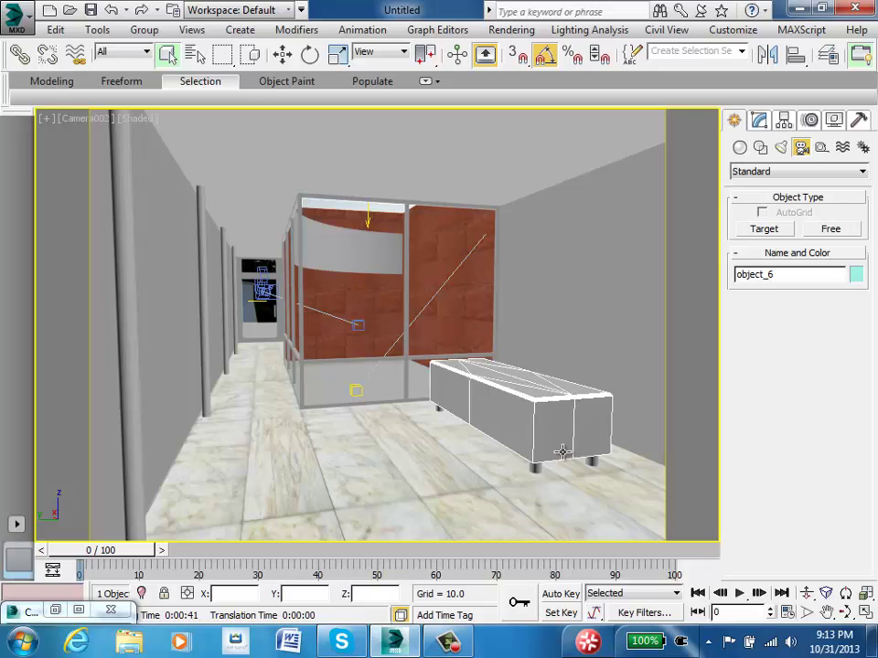
pyautogui.click(535, 469)
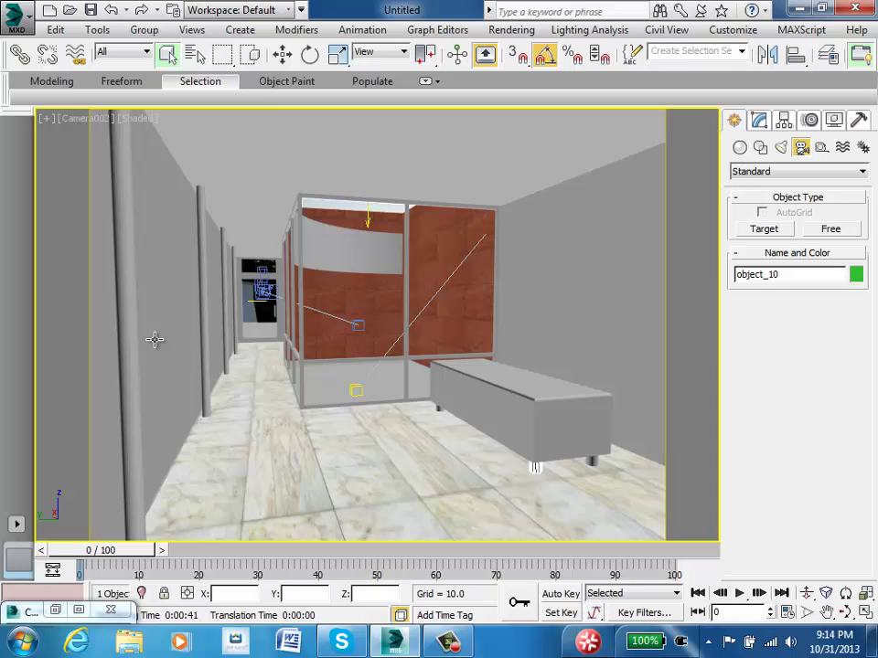
# Step: Switch the maximized Camera002 viewport to the Camera001 view
pyautogui.click(69, 128)
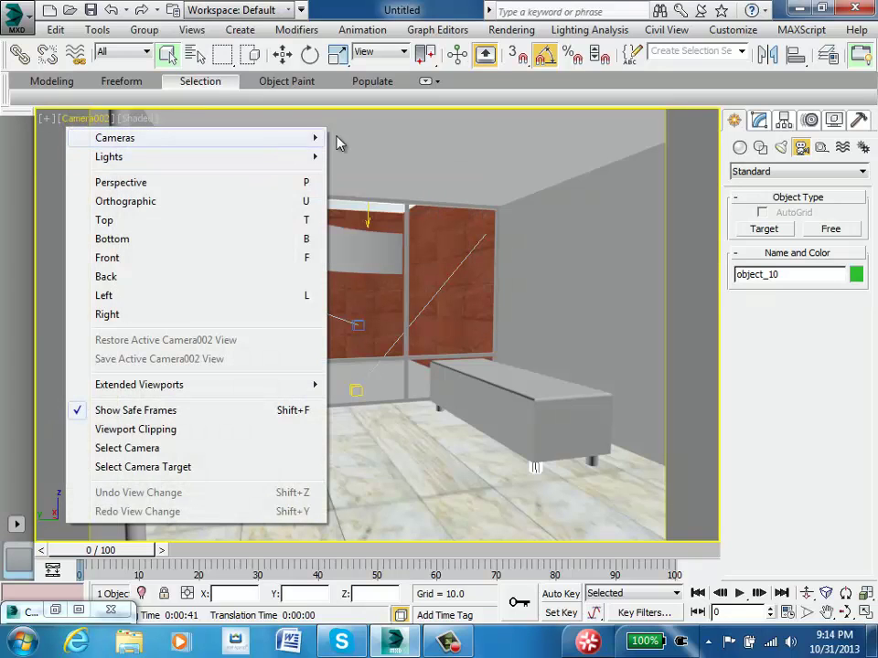
pyautogui.moveTo(320, 139)
pyautogui.click(370, 138)
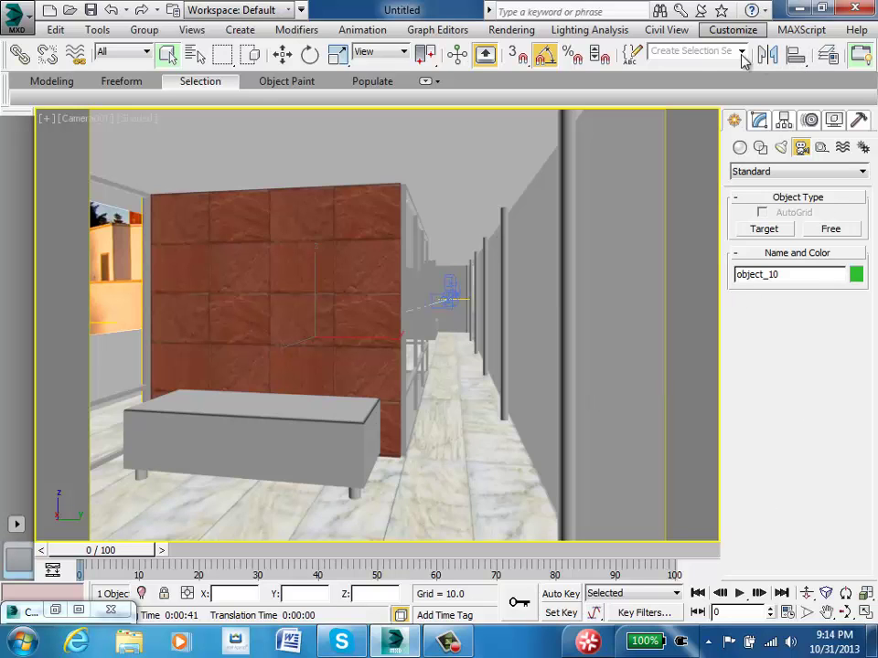
# Step: Set the render output size to 640x480 and render the Camera001 view
pyautogui.click(511, 29)
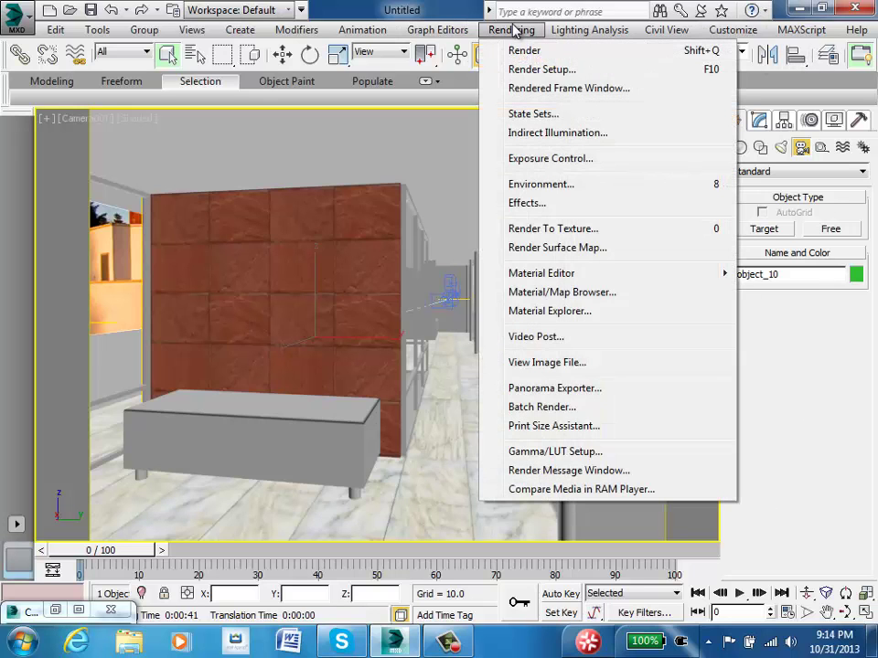
pyautogui.click(541, 71)
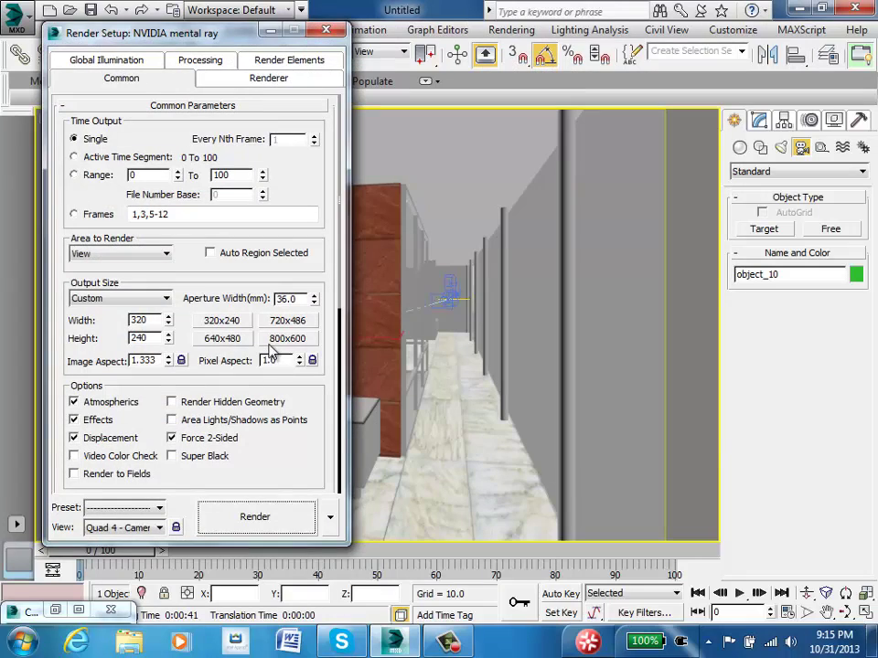
pyautogui.click(277, 339)
pyautogui.click(222, 338)
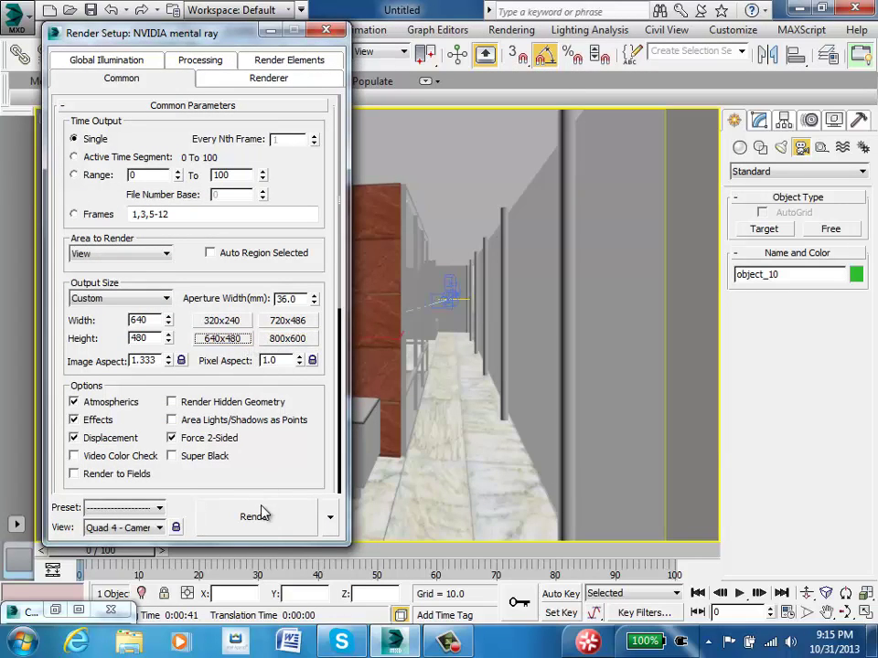
pyautogui.click(263, 517)
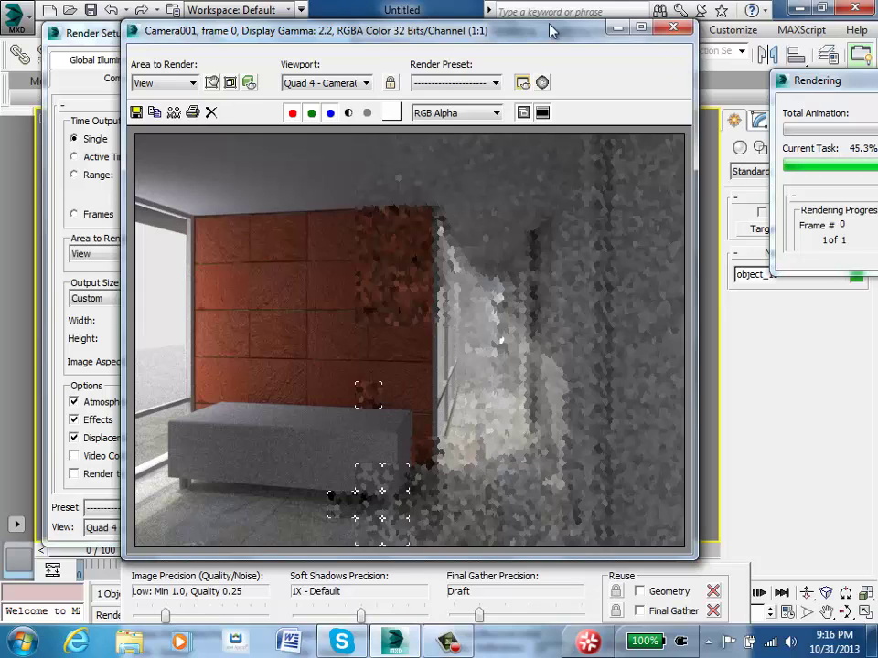
# Step: Reposition the Camera001 rendered frame window to inspect the image, and minimize the Render Setup window
pyautogui.moveTo(355, 33); pyautogui.dragTo(524, 197)
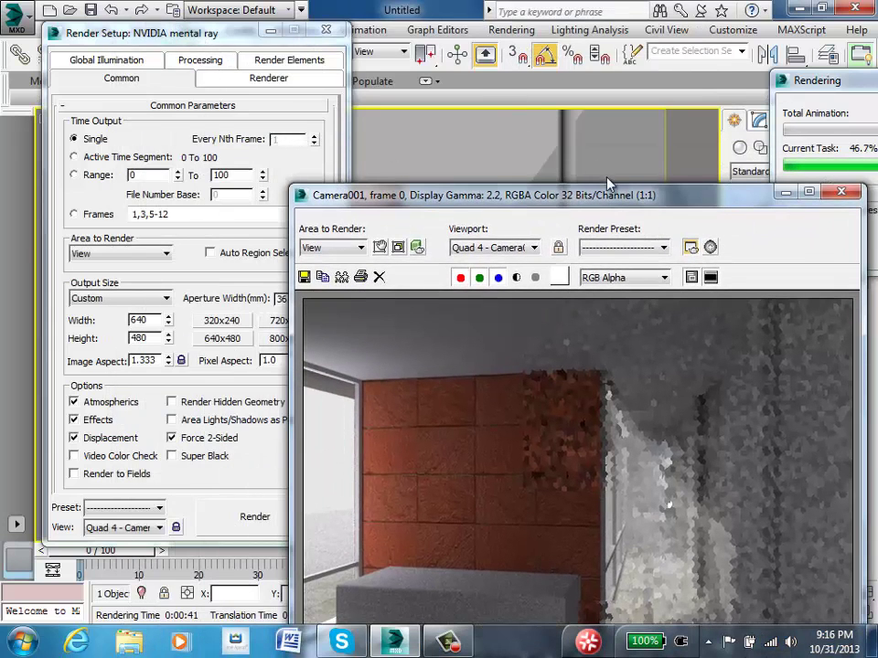
pyautogui.moveTo(602, 197); pyautogui.dragTo(470, 110)
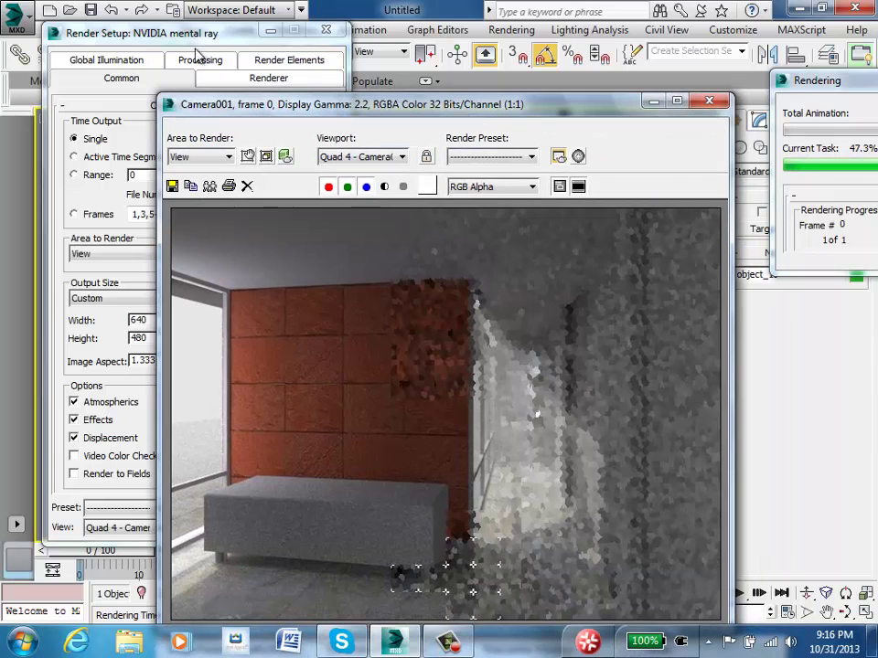
pyautogui.moveTo(518, 119); pyautogui.dragTo(614, 133)
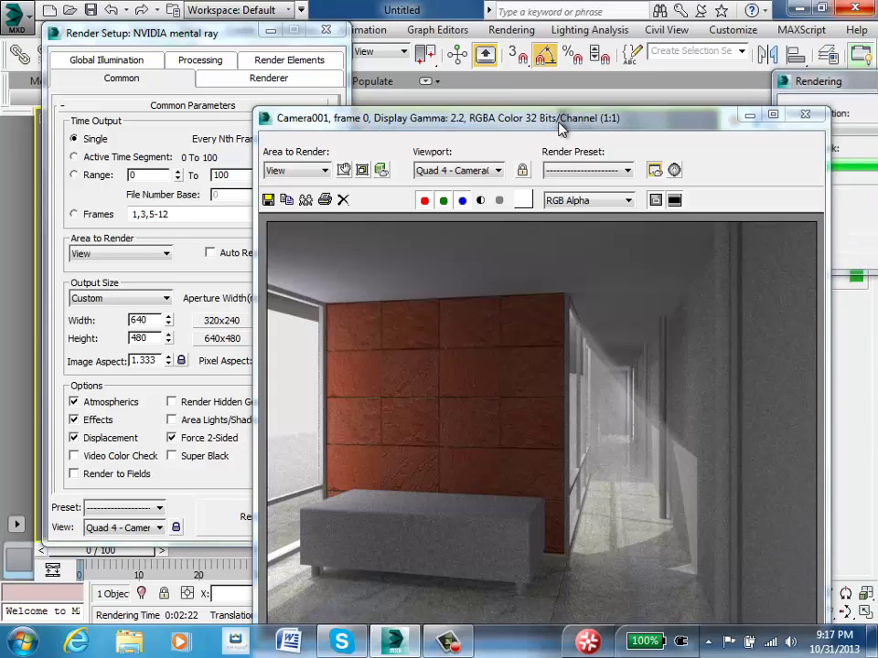
pyautogui.moveTo(560, 125); pyautogui.dragTo(593, 57)
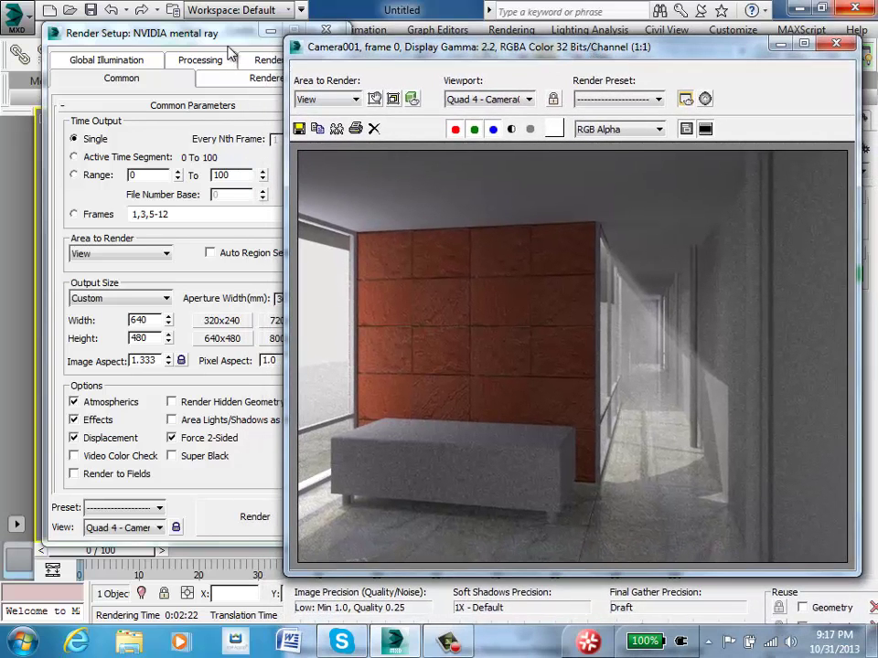
pyautogui.click(175, 37)
pyautogui.click(271, 32)
pyautogui.moveTo(391, 55); pyautogui.dragTo(257, 149)
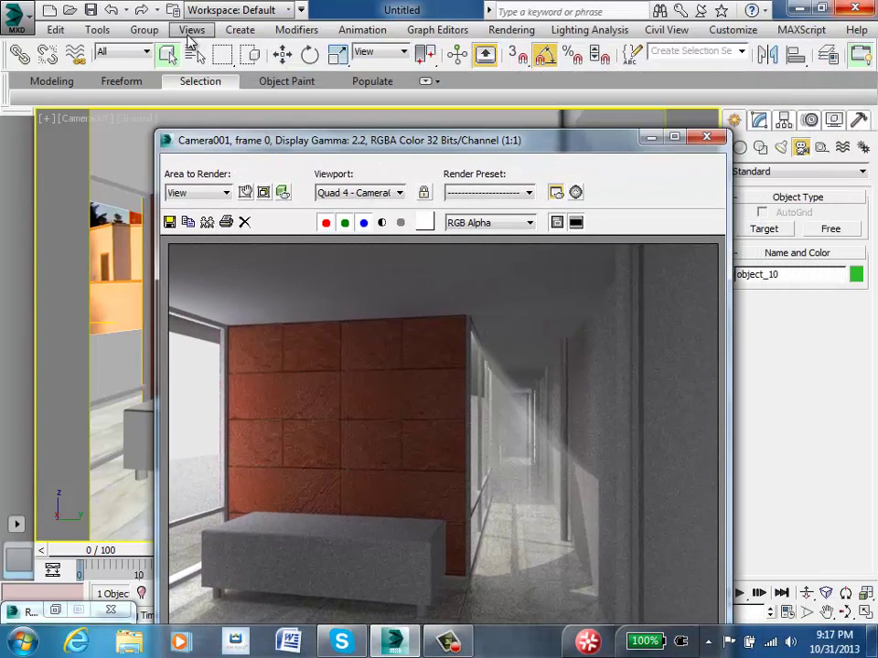
pyautogui.click(57, 31)
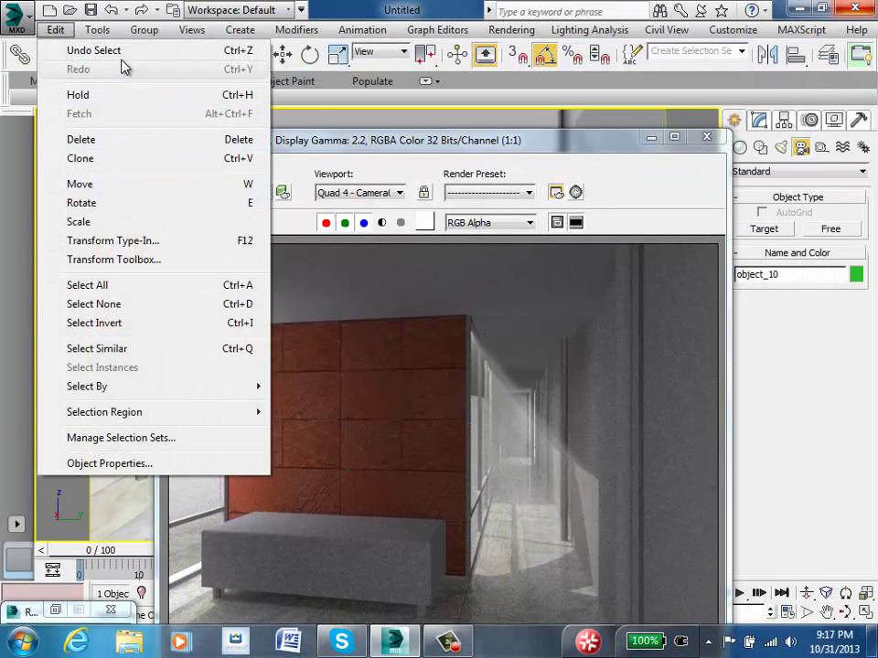
pyautogui.moveTo(440, 37)
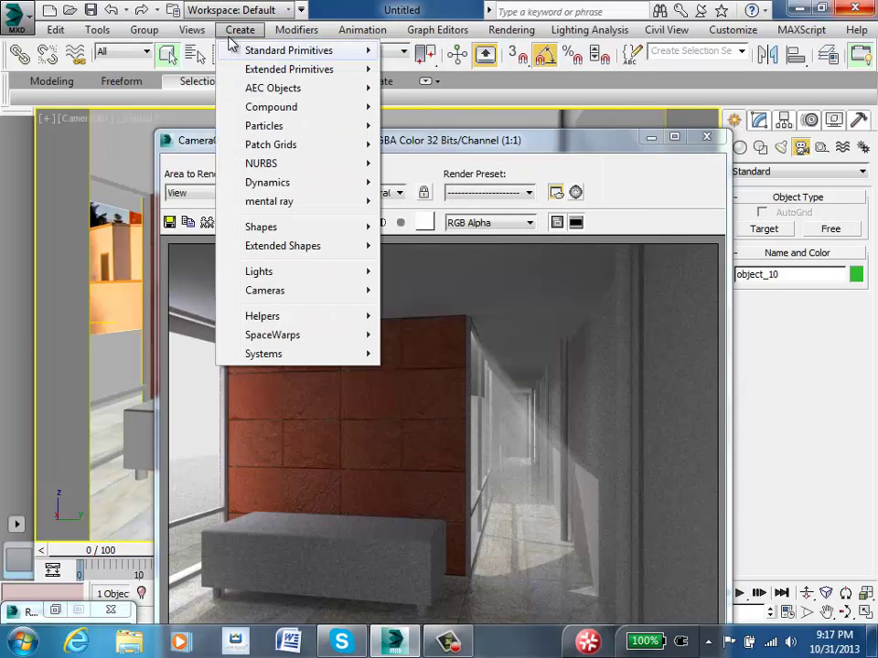
pyautogui.moveTo(201, 37)
pyautogui.moveTo(167, 36)
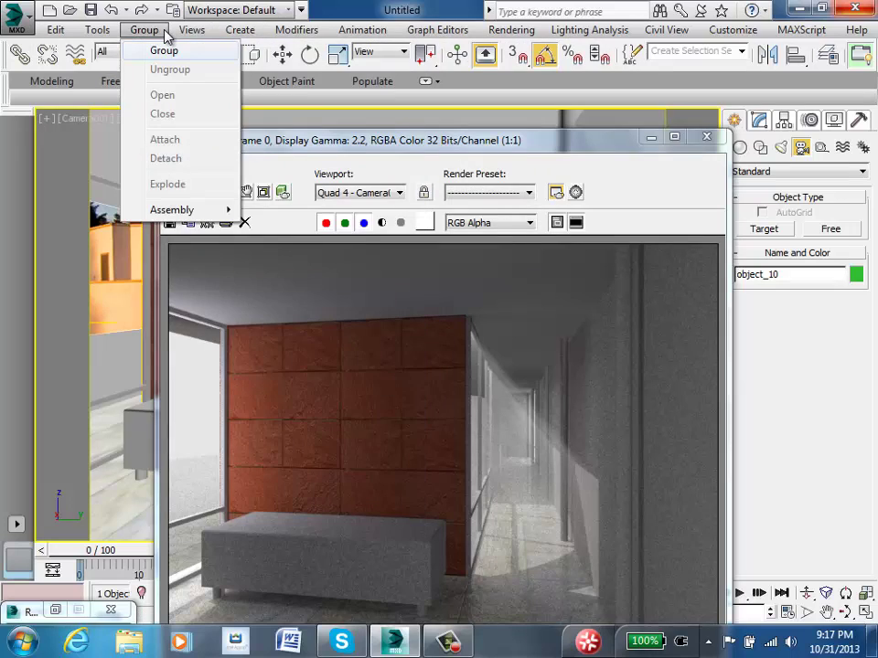
pyautogui.moveTo(111, 33)
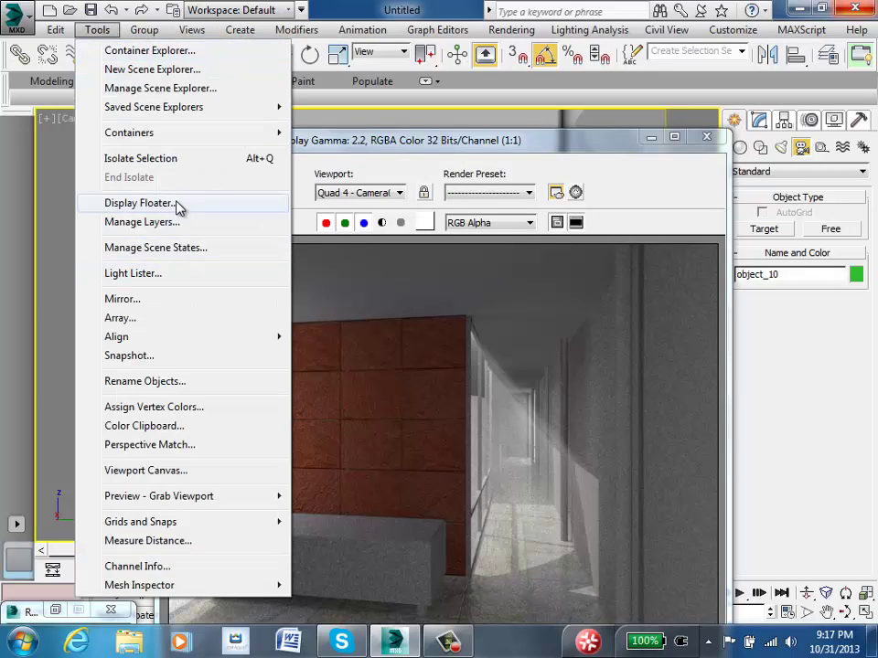
pyautogui.moveTo(53, 33)
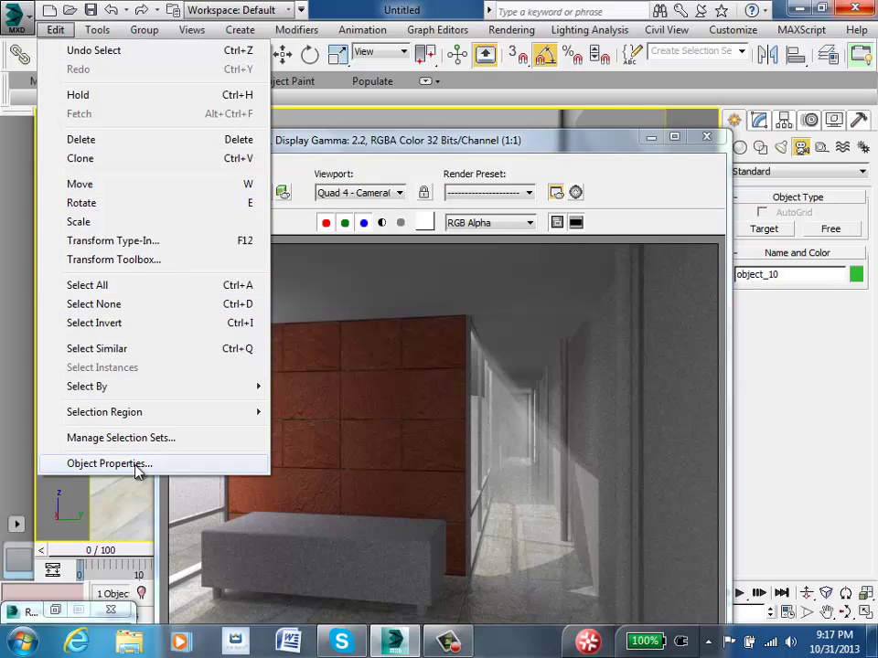
pyautogui.click(43, 28)
pyautogui.click(28, 26)
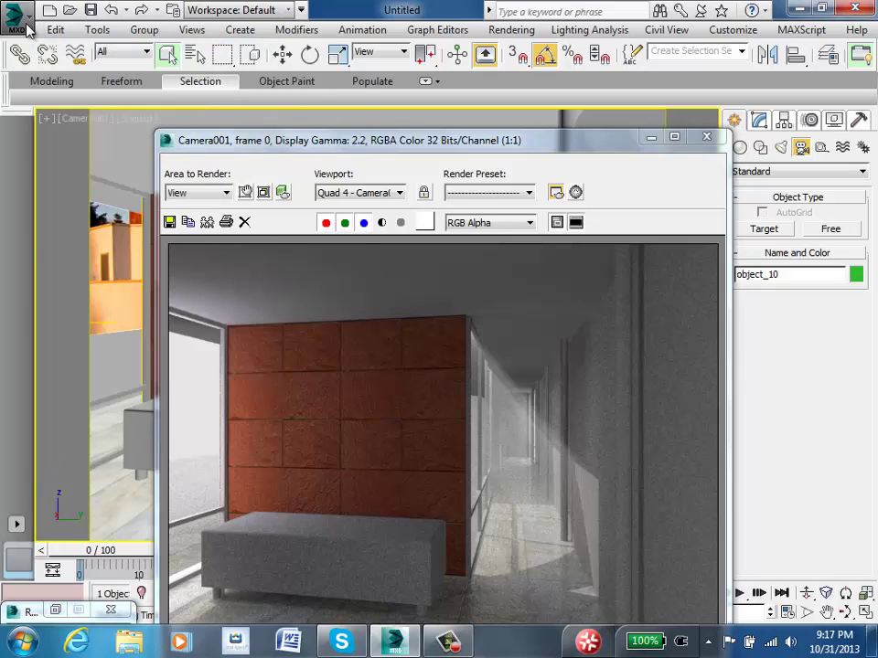
pyautogui.click(28, 27)
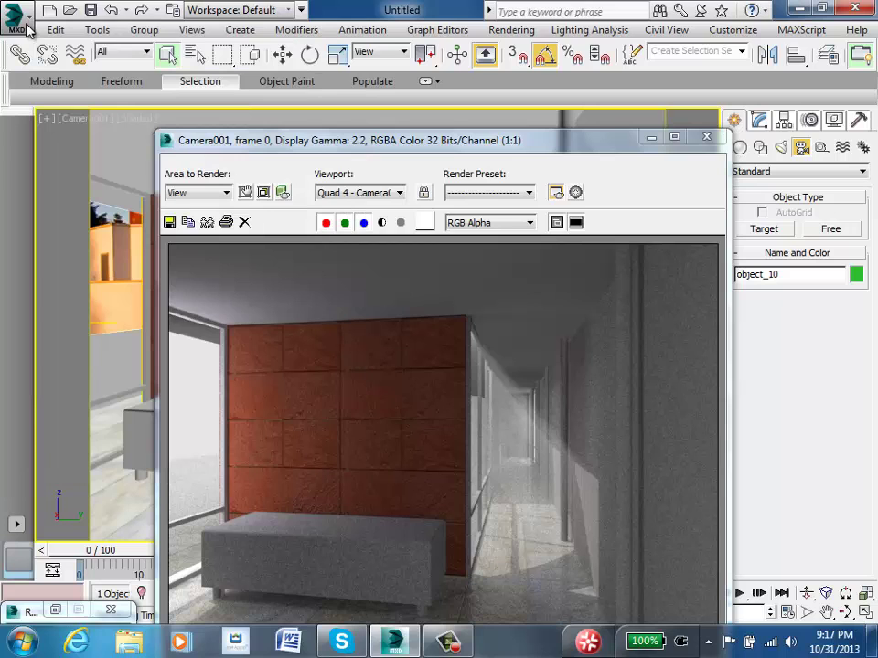
# Step: Review the display unit scale and lighting units in Units Setup, and cancel the dialog
pyautogui.click(352, 33)
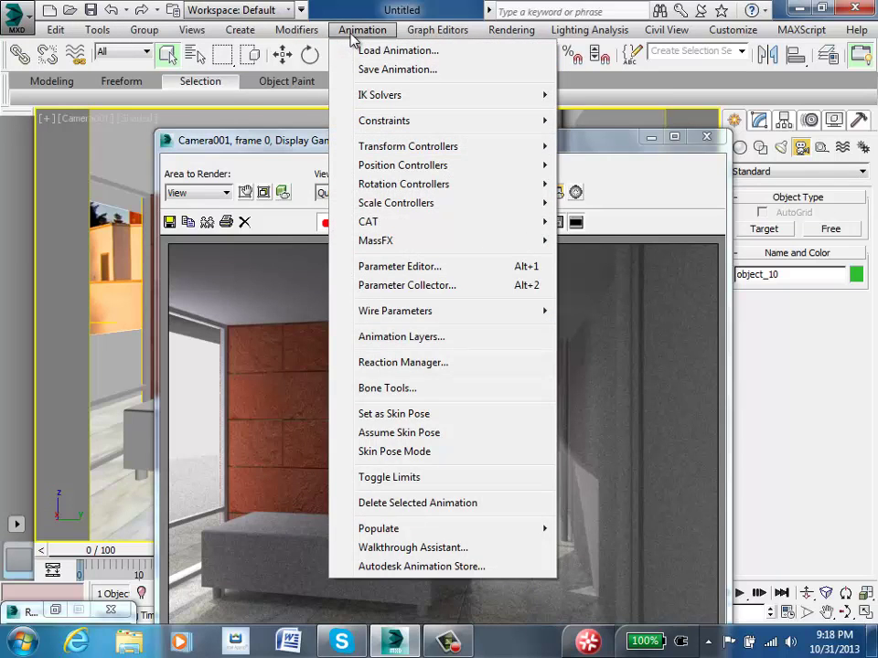
pyautogui.moveTo(317, 34)
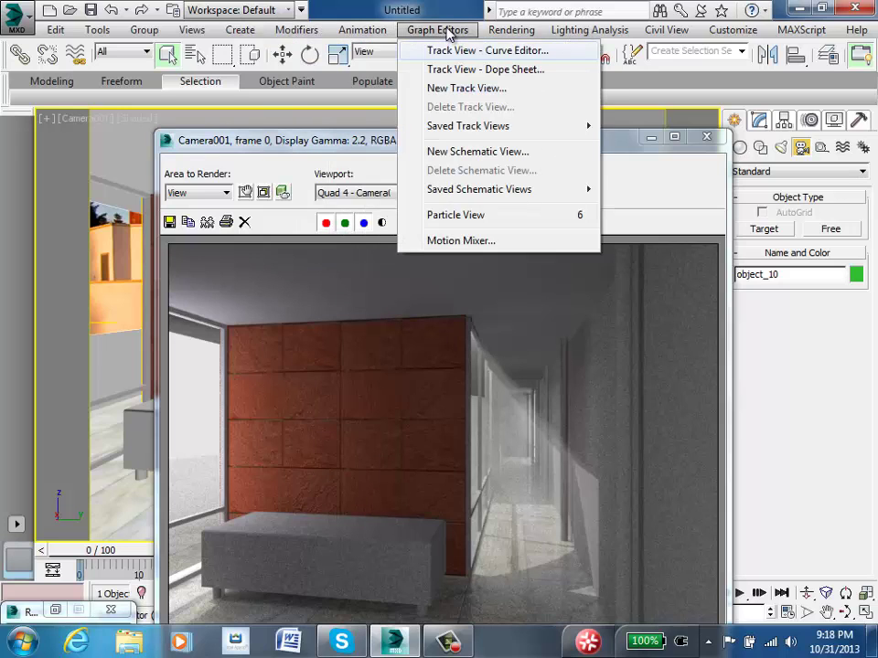
pyautogui.moveTo(528, 25)
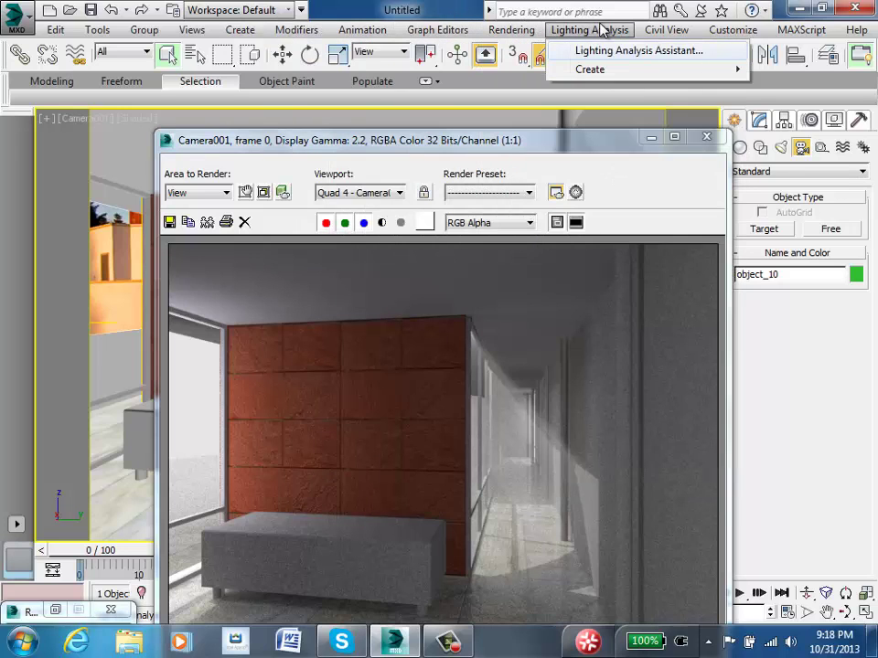
pyautogui.moveTo(668, 30)
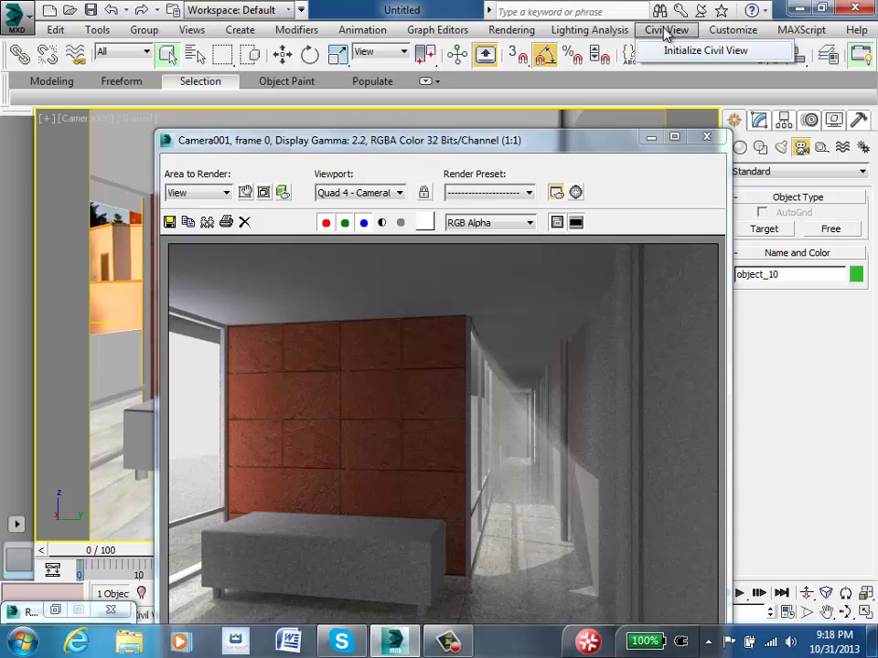
pyautogui.moveTo(733, 30)
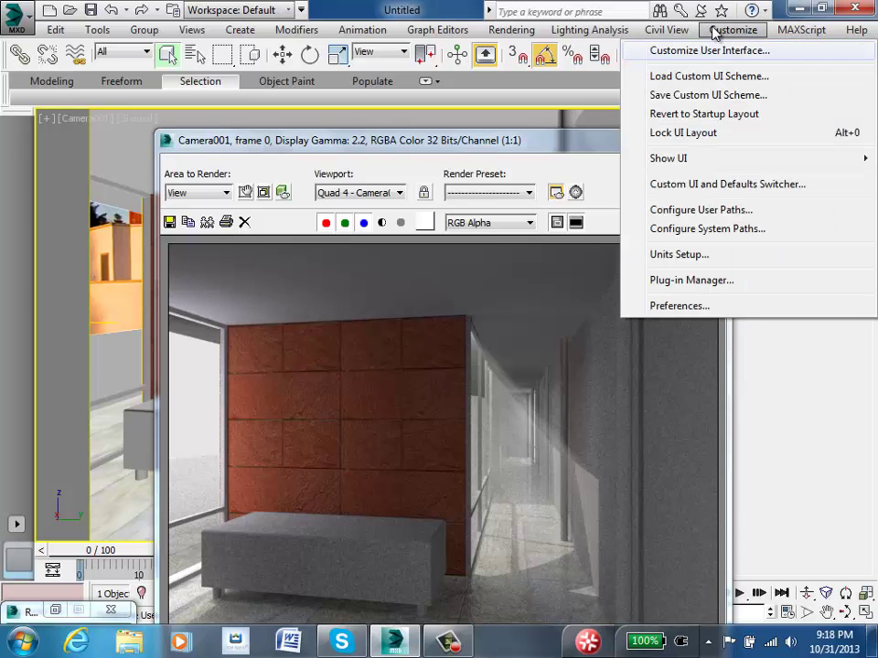
pyautogui.click(695, 259)
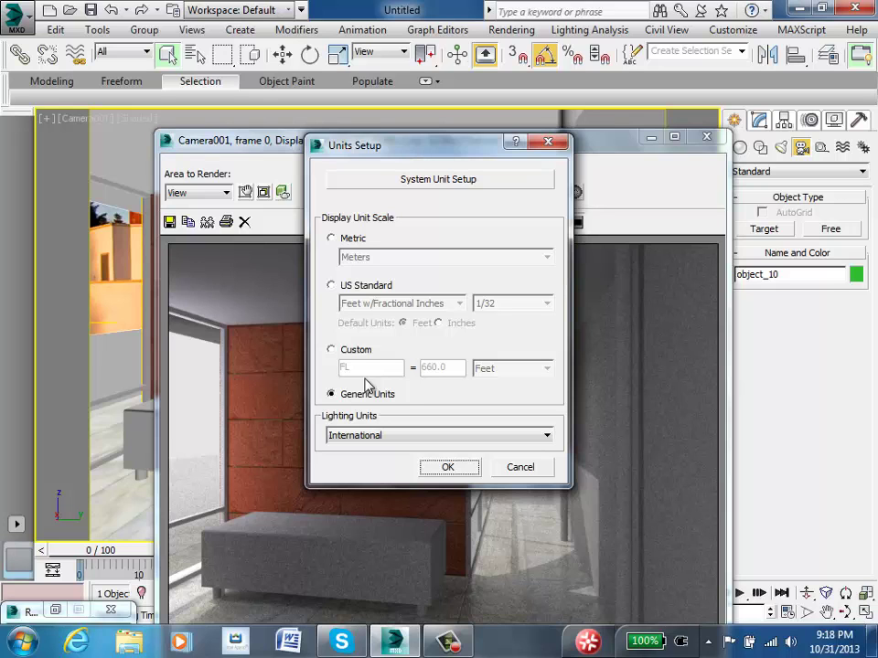
pyautogui.click(517, 468)
# Step: Open the Material Editor, move the Camera001 rendered frame window to view the full image beside it, and minimize the editor
pyautogui.press('m')
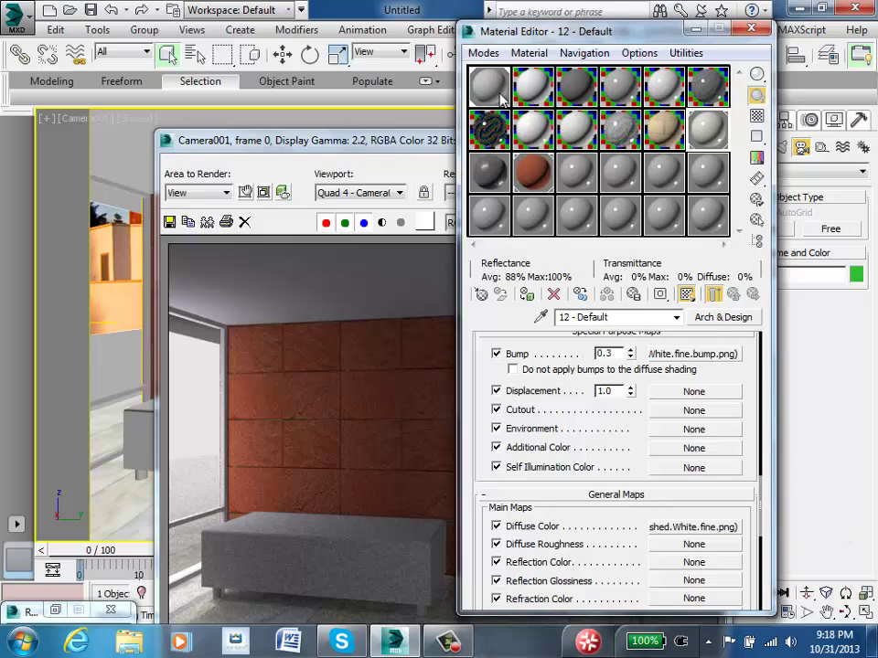
pyautogui.click(399, 142)
pyautogui.moveTo(398, 141); pyautogui.dragTo(296, 0)
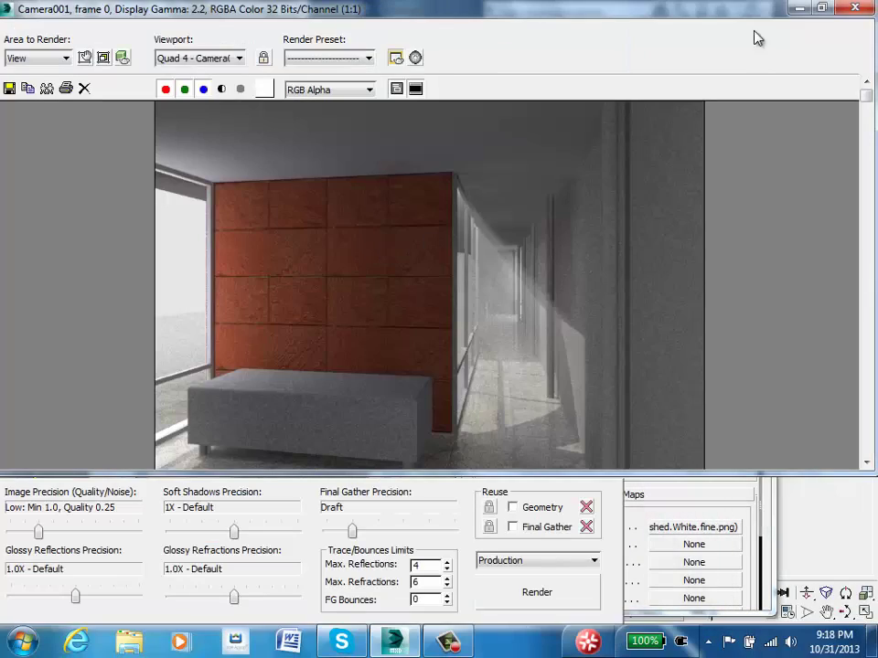
pyautogui.doubleClick(615, 8)
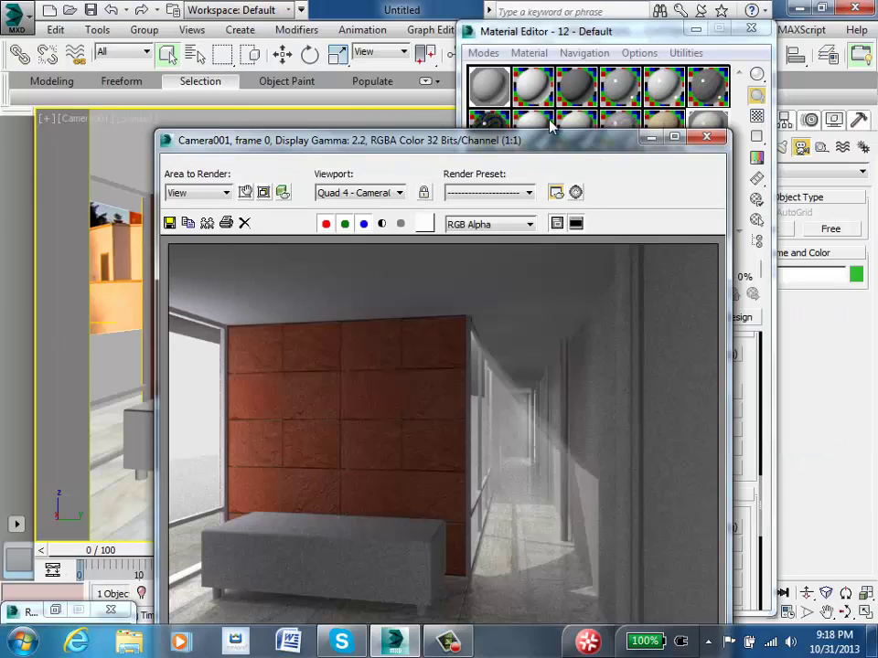
pyautogui.moveTo(502, 128); pyautogui.dragTo(442, 69)
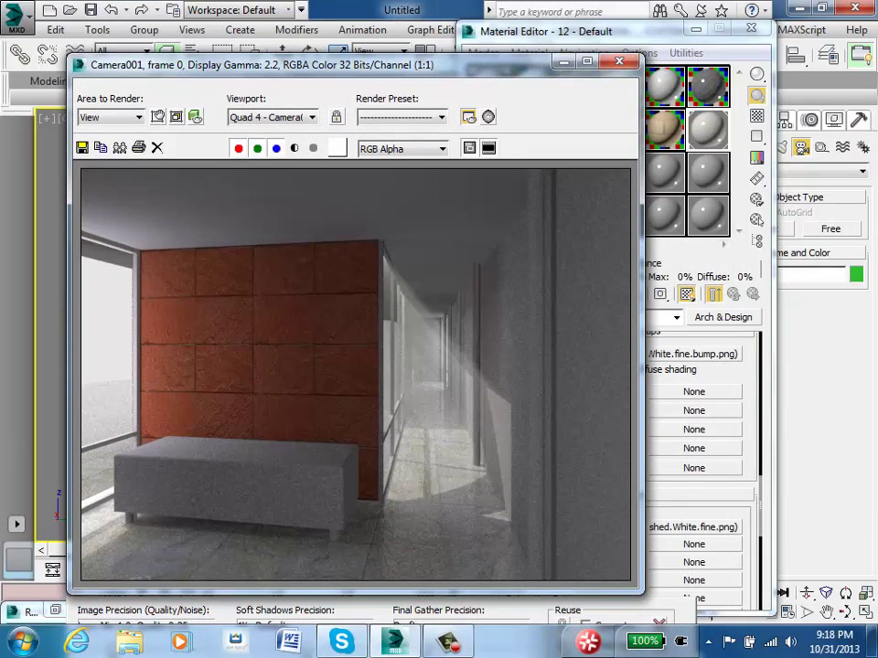
pyautogui.click(674, 49)
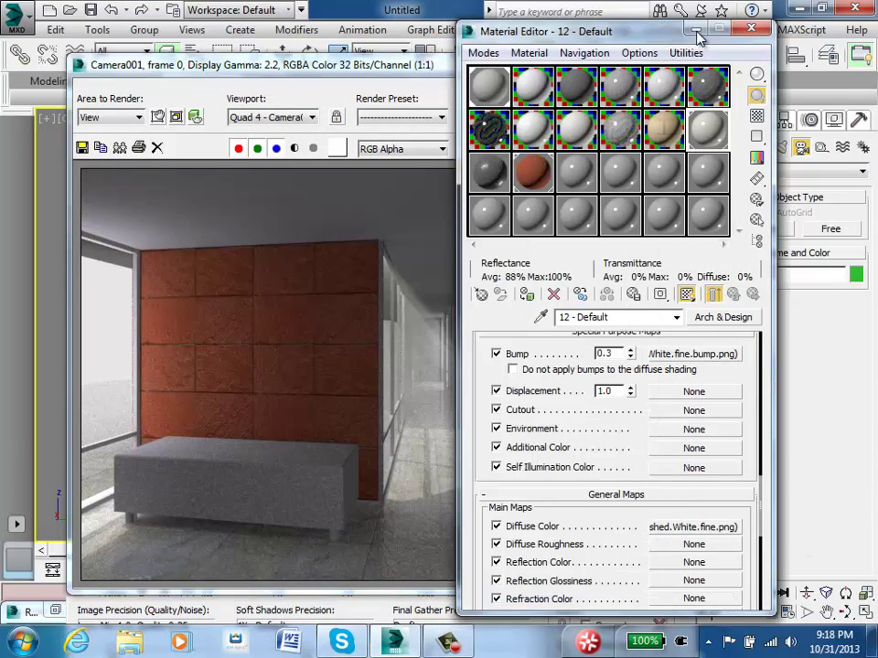
pyautogui.click(695, 27)
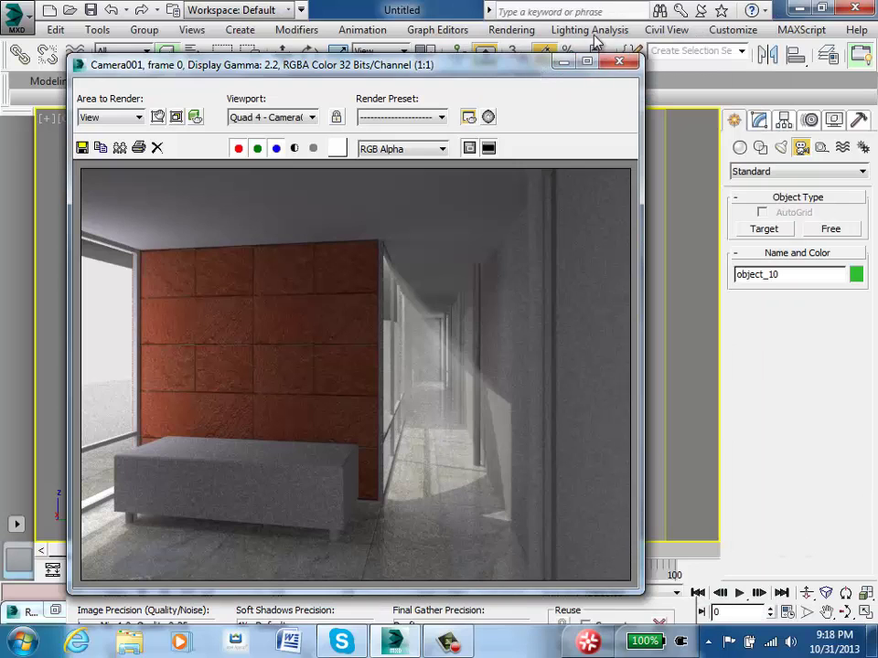
# Step: Open Render Setup and review the common parameters, from time output and output size through the render output options
pyautogui.click(512, 30)
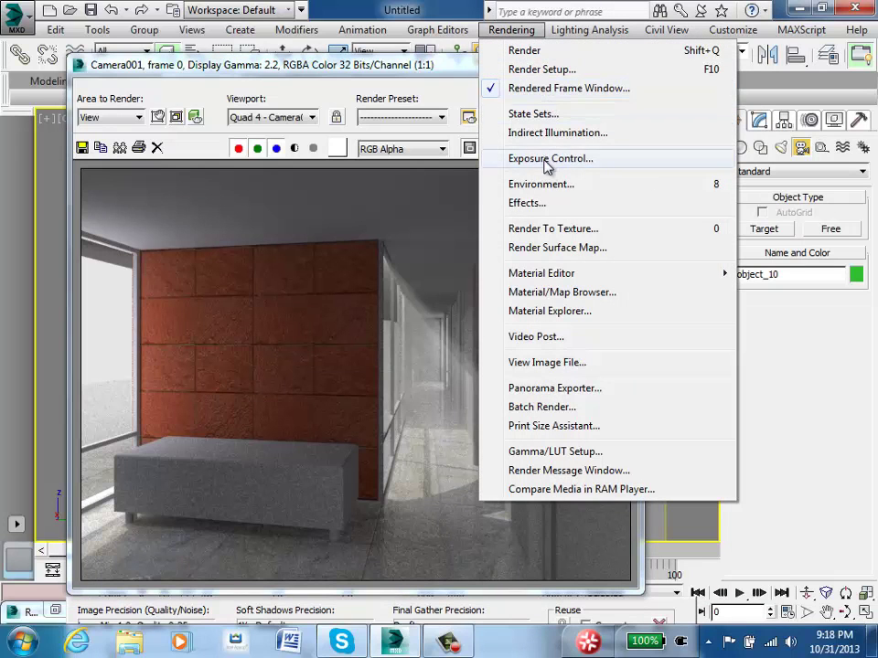
pyautogui.click(546, 69)
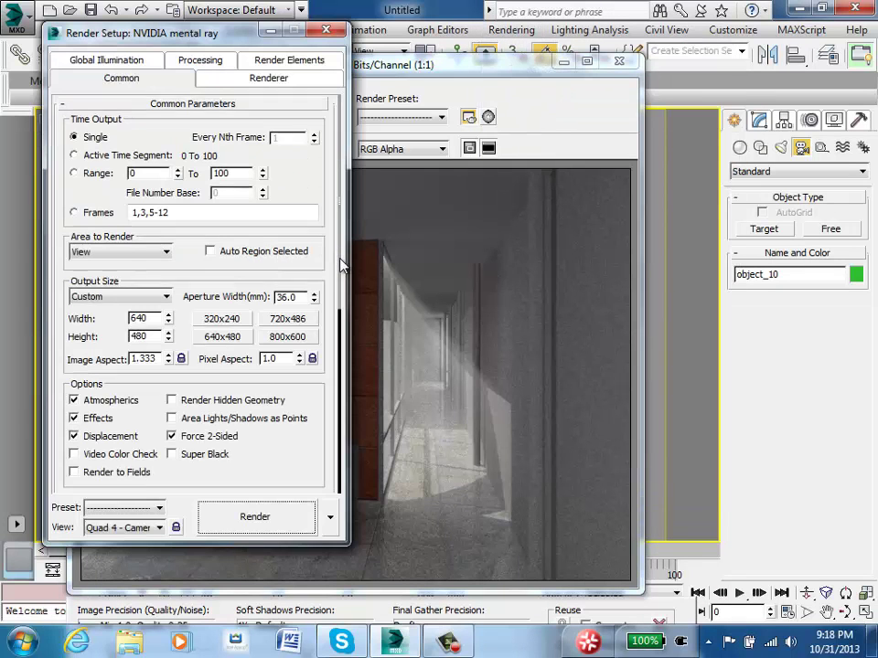
pyautogui.scroll(-10, 319, 397)
pyautogui.scroll(-4, 311, 441)
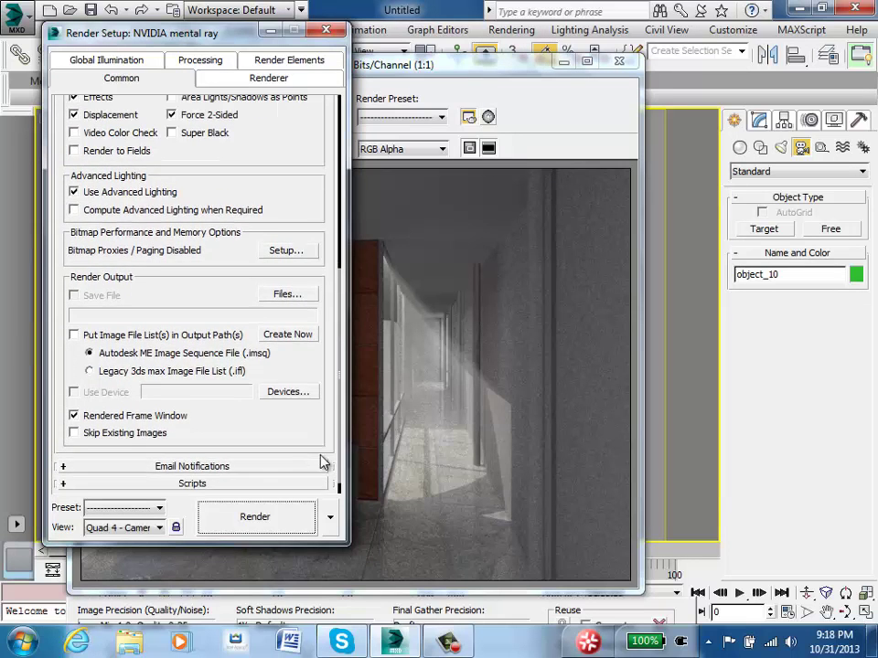
pyautogui.scroll(15, 274, 366)
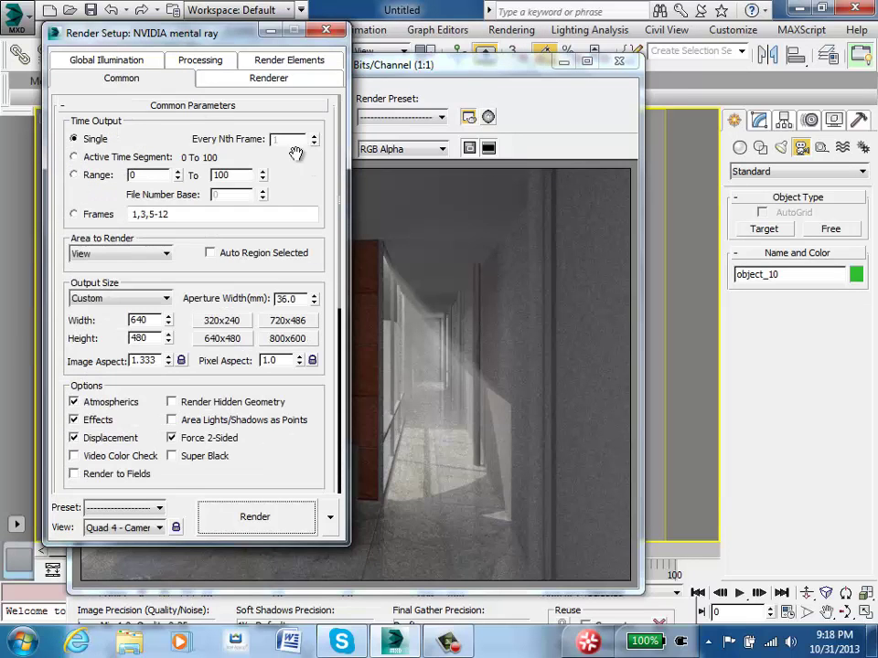
# Step: Review the global illumination settings, including final gather and the noise filtering choices, and close Render Setup
pyautogui.click(79, 55)
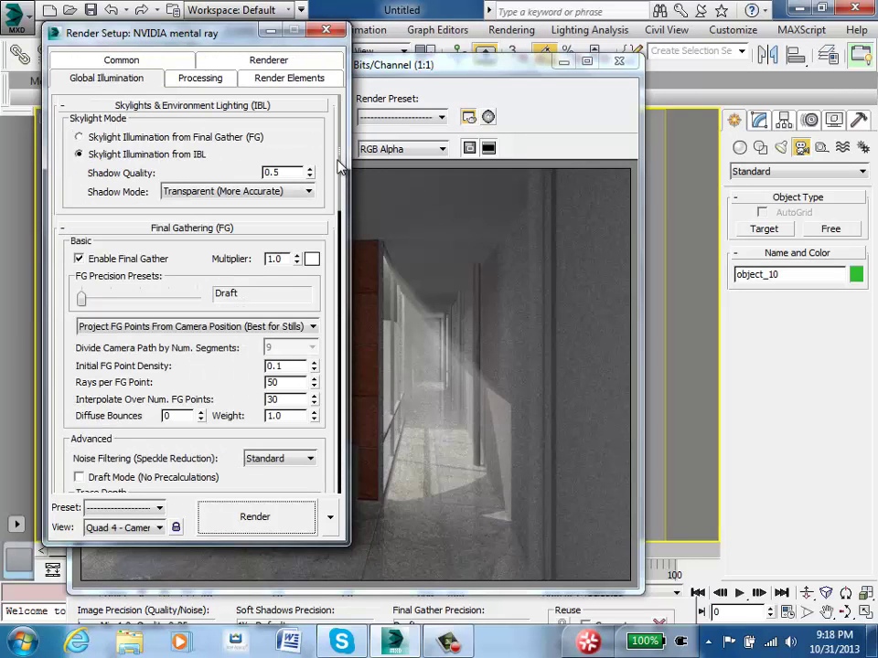
pyautogui.scroll(-10, 301, 247)
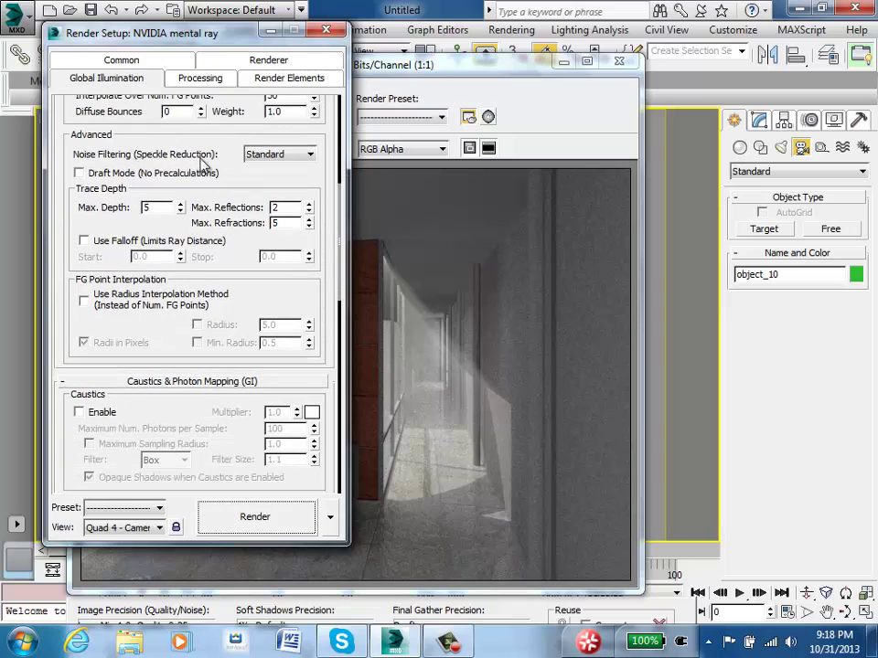
pyautogui.click(301, 154)
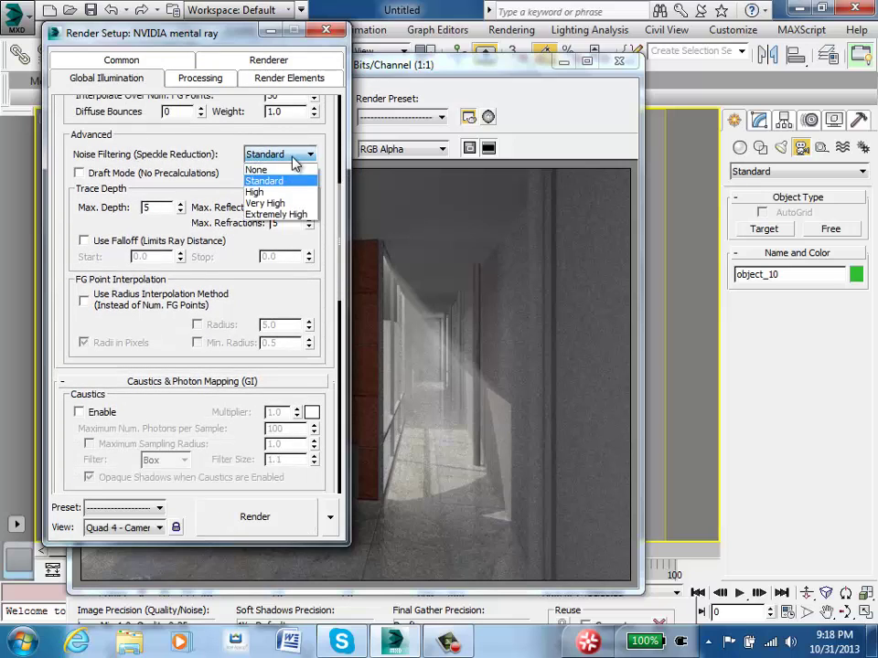
pyautogui.click(227, 168)
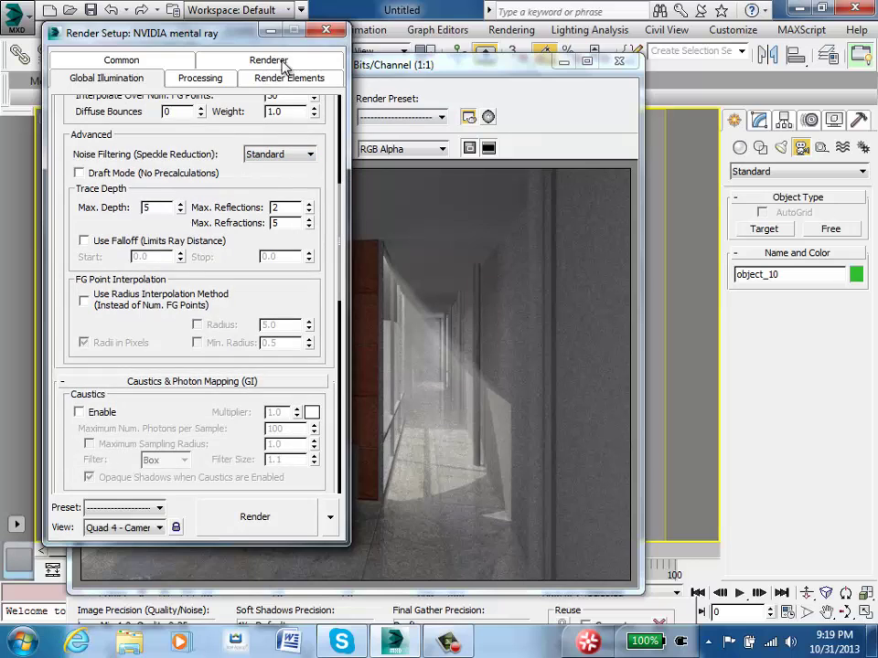
pyautogui.click(327, 29)
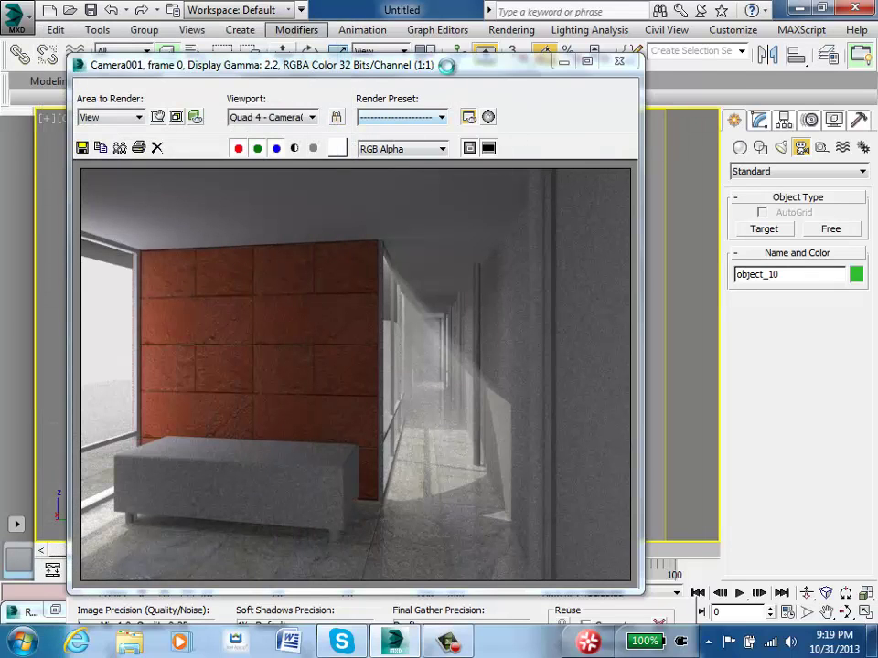
# Step: Reposition the Camera001 rendered frame window to inspect the image, and minimize it and the main program window to show the desktop
pyautogui.moveTo(447, 68); pyautogui.dragTo(462, 60)
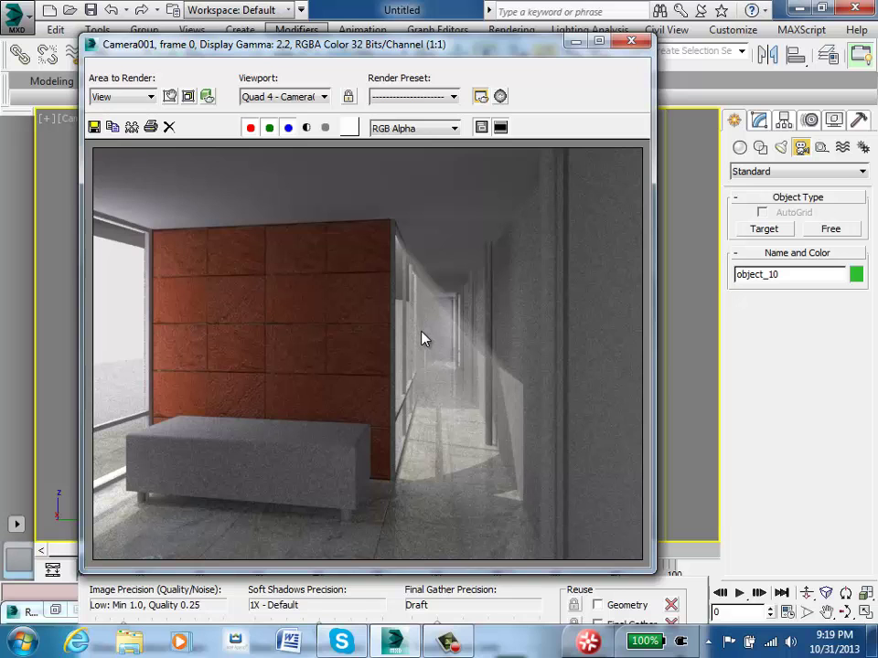
pyautogui.click(576, 42)
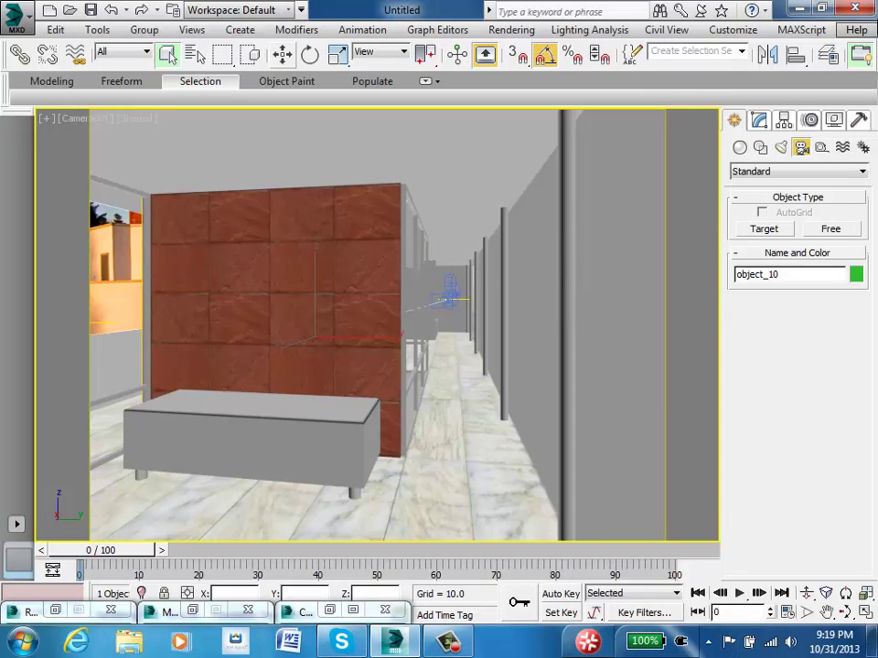
pyautogui.click(795, 9)
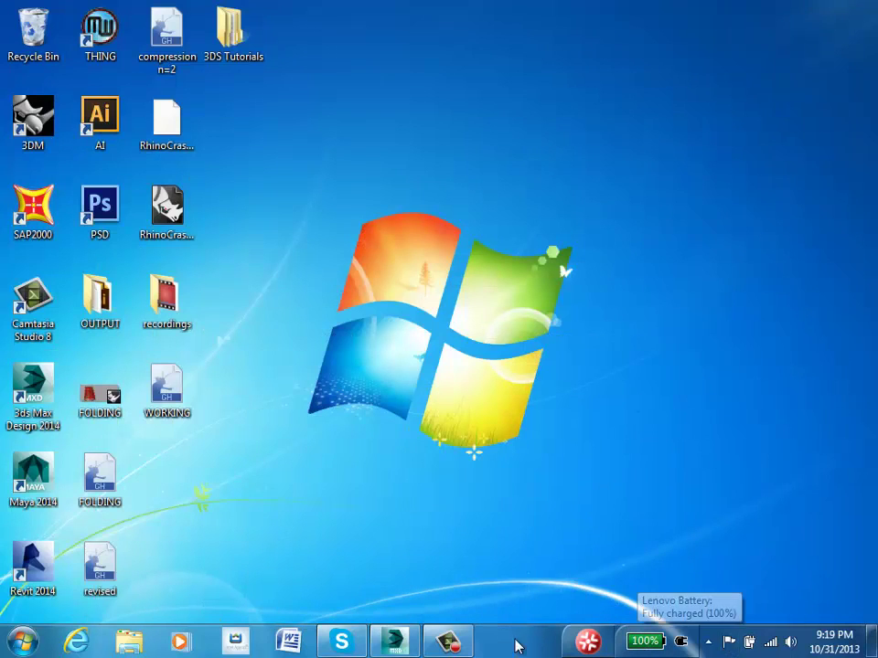
pyautogui.click(449, 644)
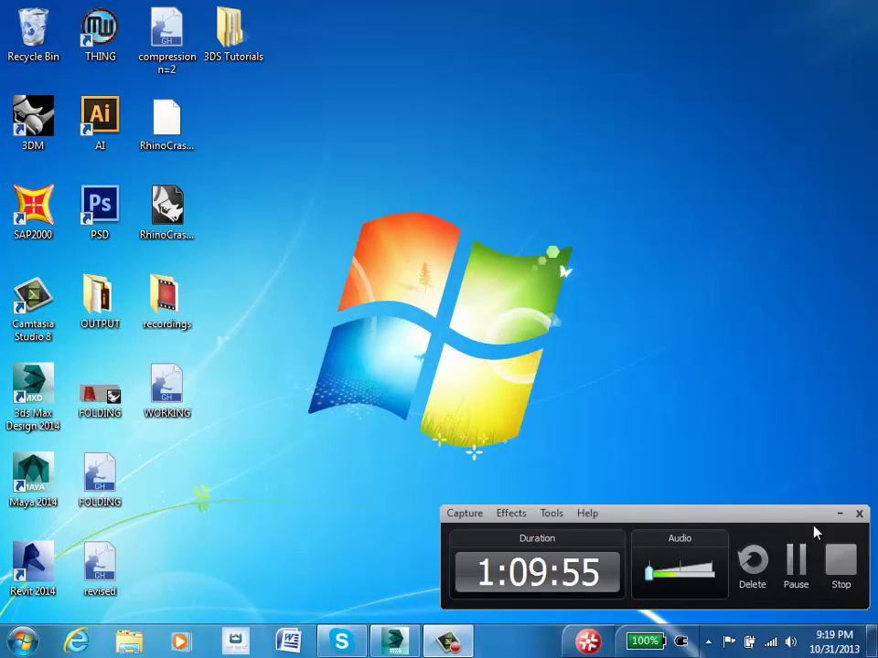